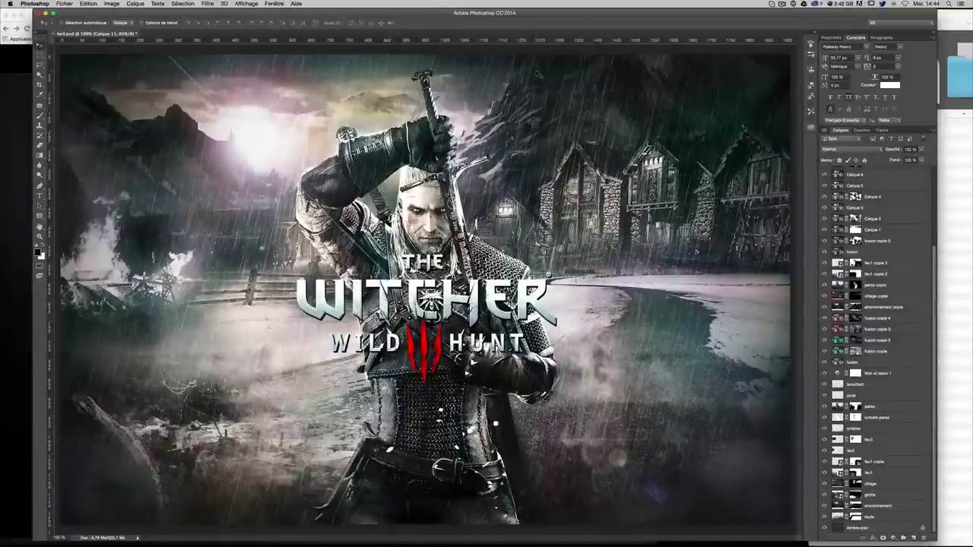
# Bring up the finished Witcher composition, then browse the Bandai Namco site and Witcher 3 pre-order page
pyautogui.click(954, 228)
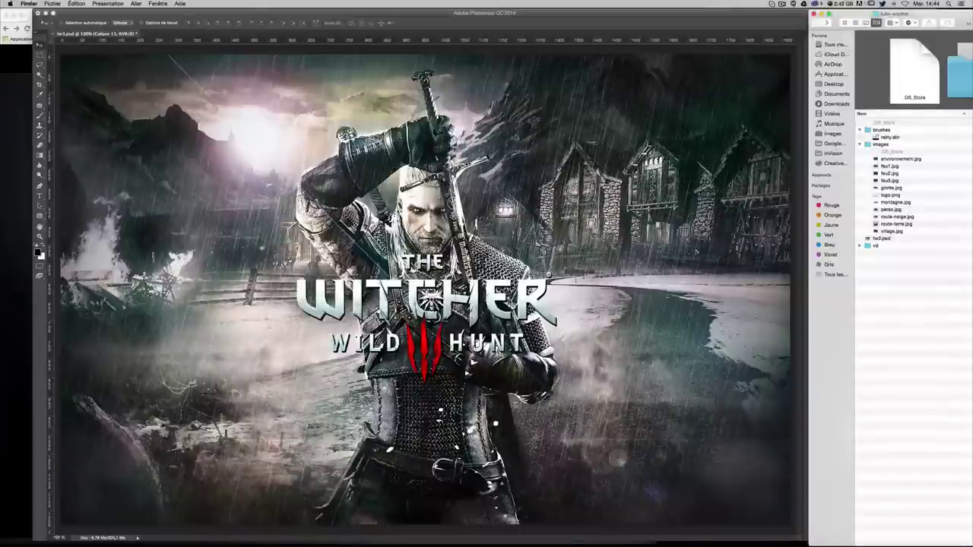
pyautogui.doubleClick(880, 237)
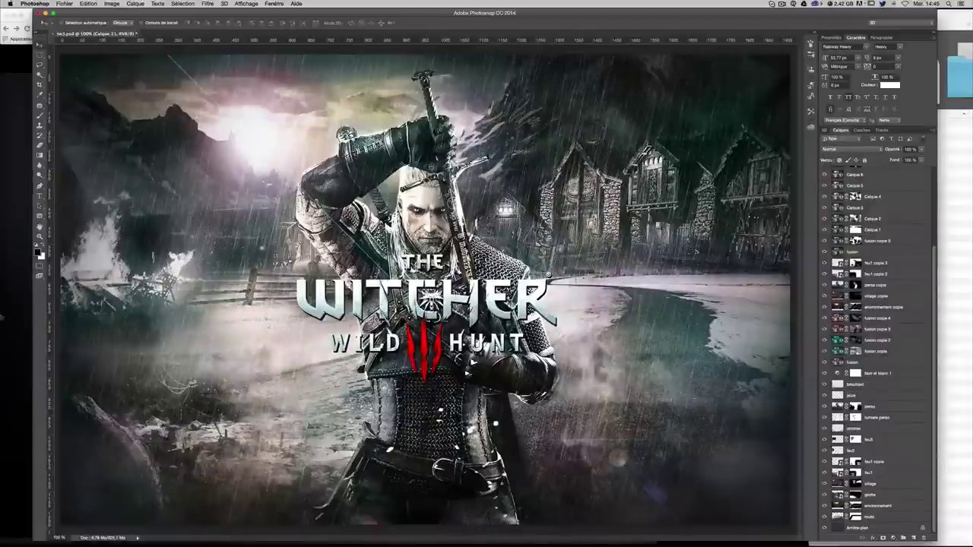
pyautogui.press('super+Tab')
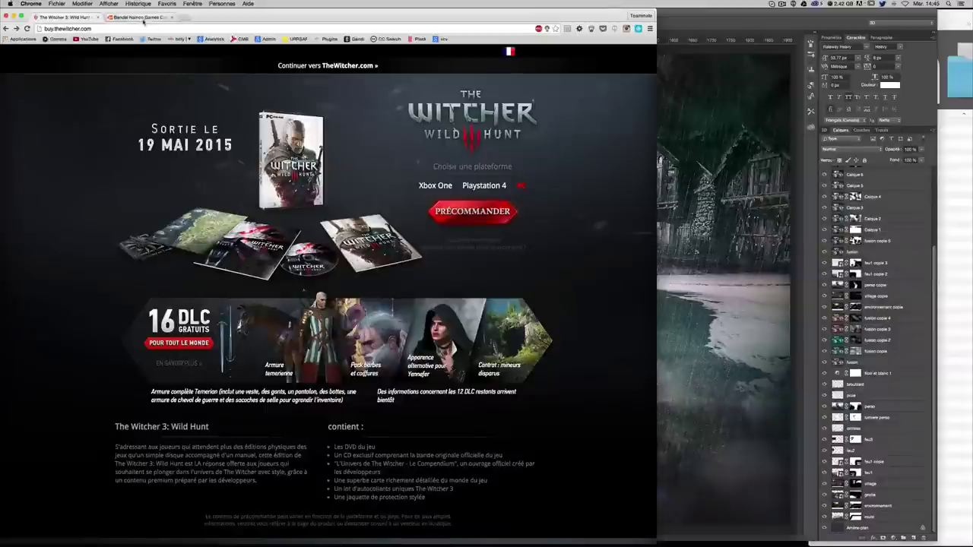
pyautogui.click(140, 16)
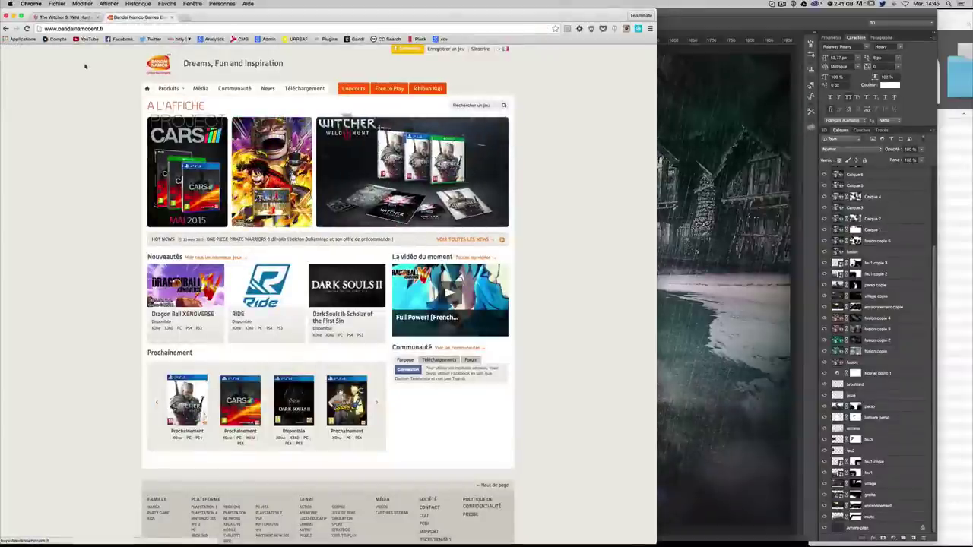
pyautogui.click(65, 19)
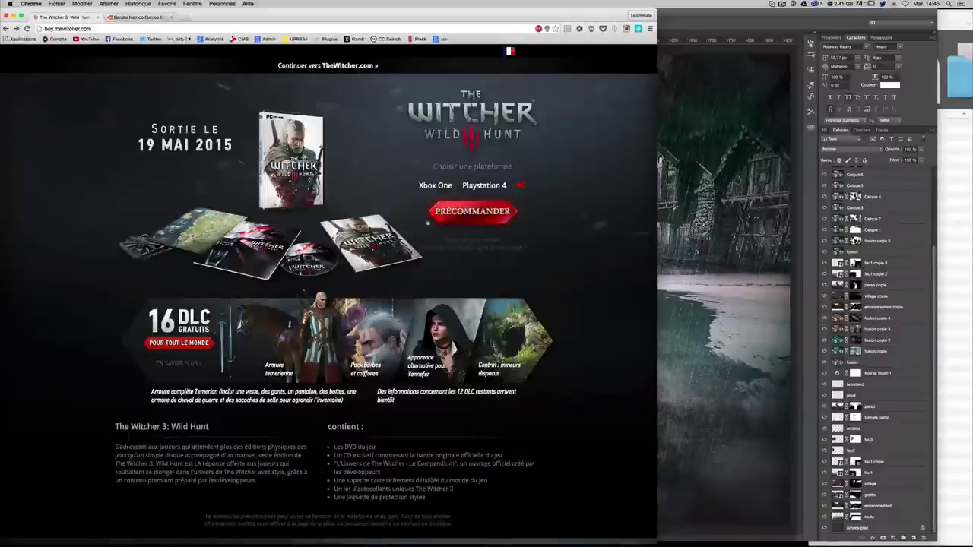
# Compare the Xbox One, PlayStation 4 and PC pre-order editions, then return to the composition
pyautogui.click(432, 186)
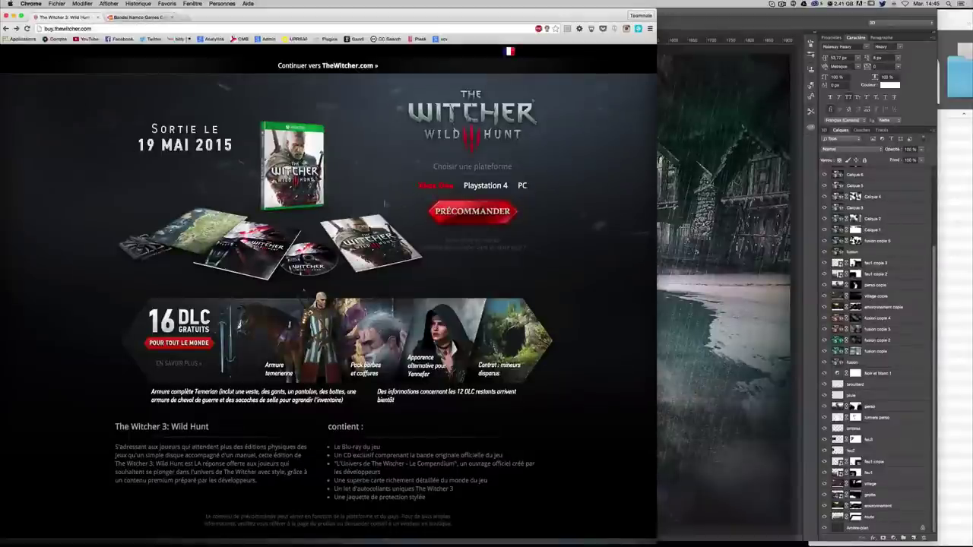
pyautogui.click(490, 191)
pyautogui.click(525, 186)
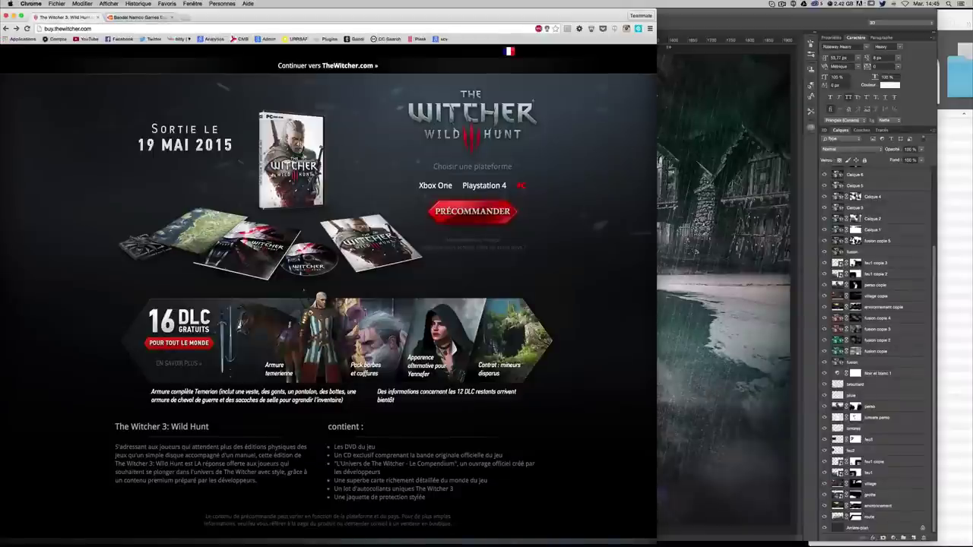
pyautogui.click(676, 19)
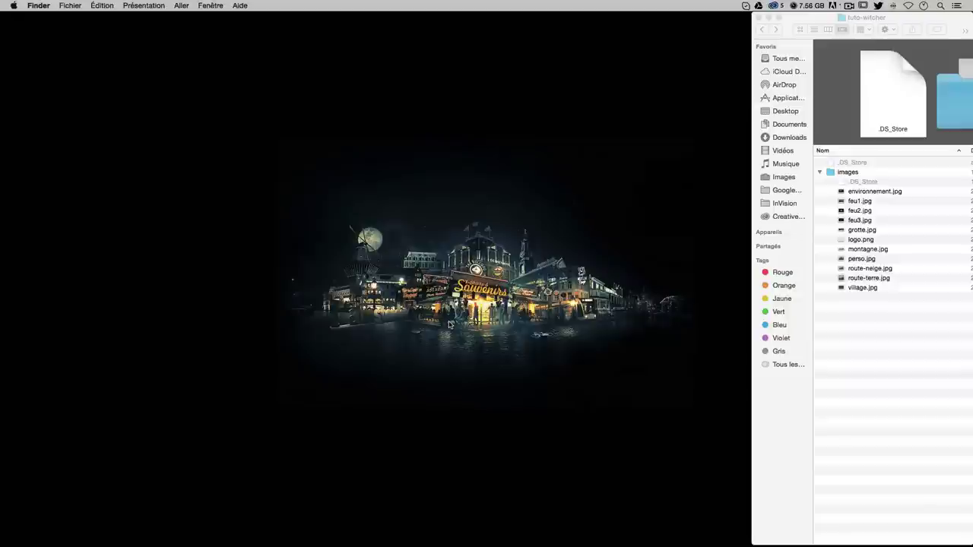
# Preview the source images from environnement.jpg to perso.jpg in Finder, then launch Photoshop
pyautogui.click(893, 383)
pyautogui.click(866, 191)
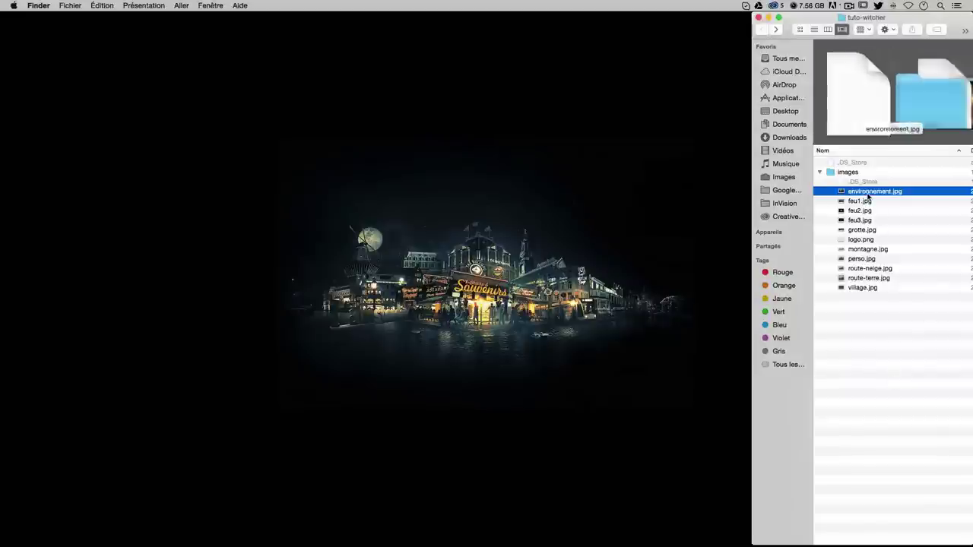
pyautogui.press('Down')
pyautogui.press('Down')
pyautogui.press('Down')
pyautogui.press('Down')
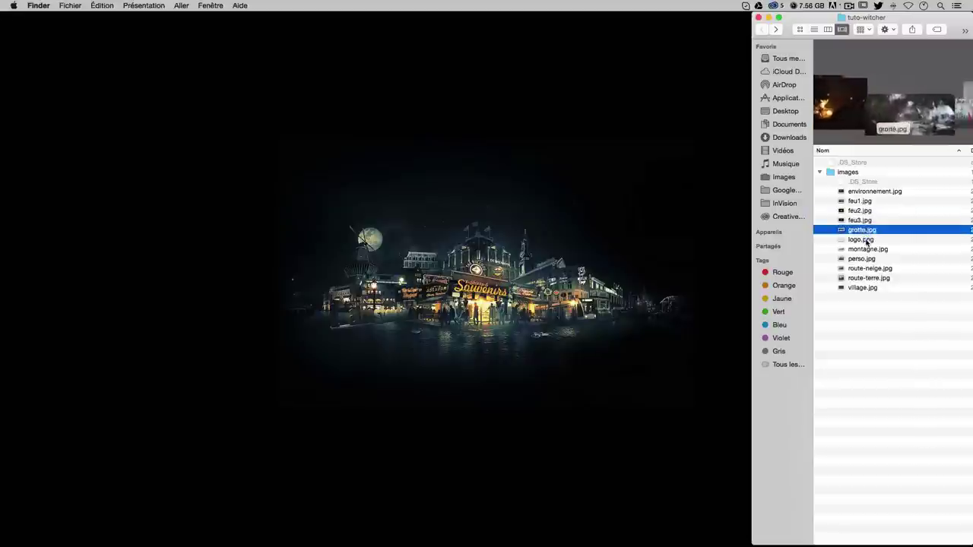
pyautogui.press('Down')
pyautogui.press('Down')
pyautogui.press('Down')
pyautogui.click(870, 339)
pyautogui.moveTo(479, 541)
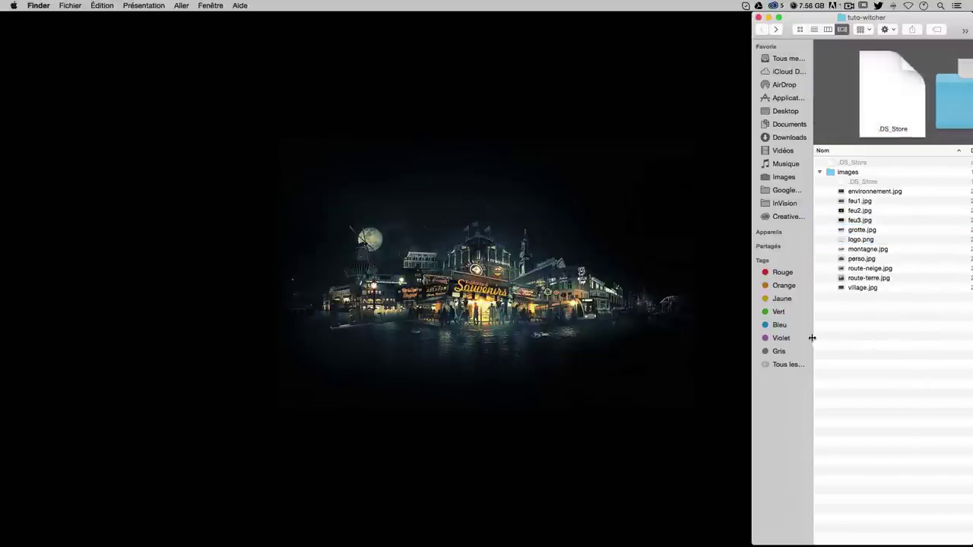
pyautogui.click(479, 525)
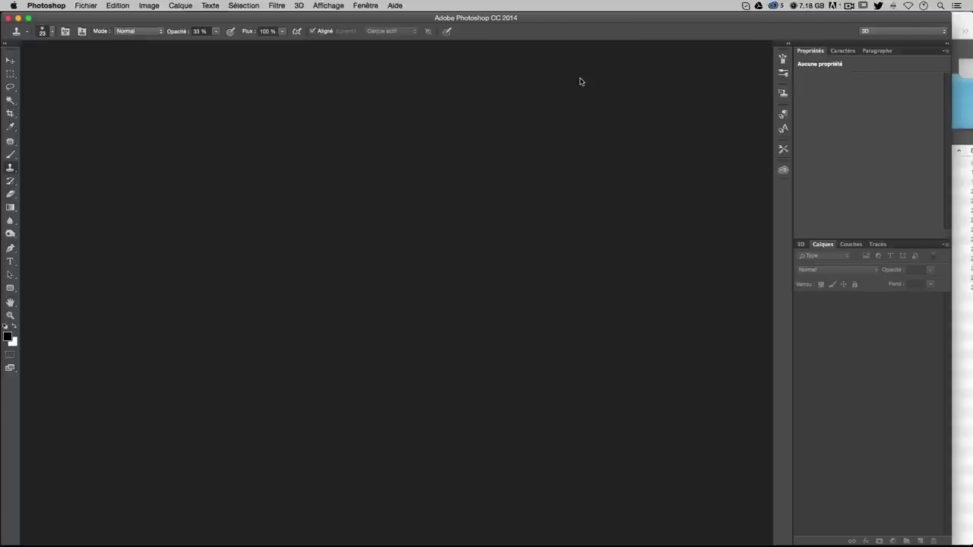
# Create a new blank white document 1920 × 1235 pixels at 72 ppi
pyautogui.press('super+n')
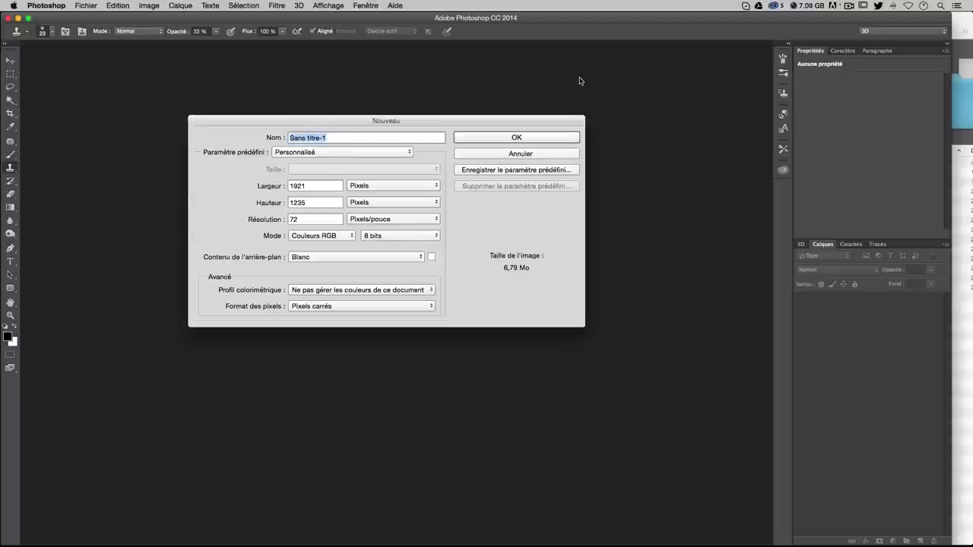
pyautogui.doubleClick(305, 186)
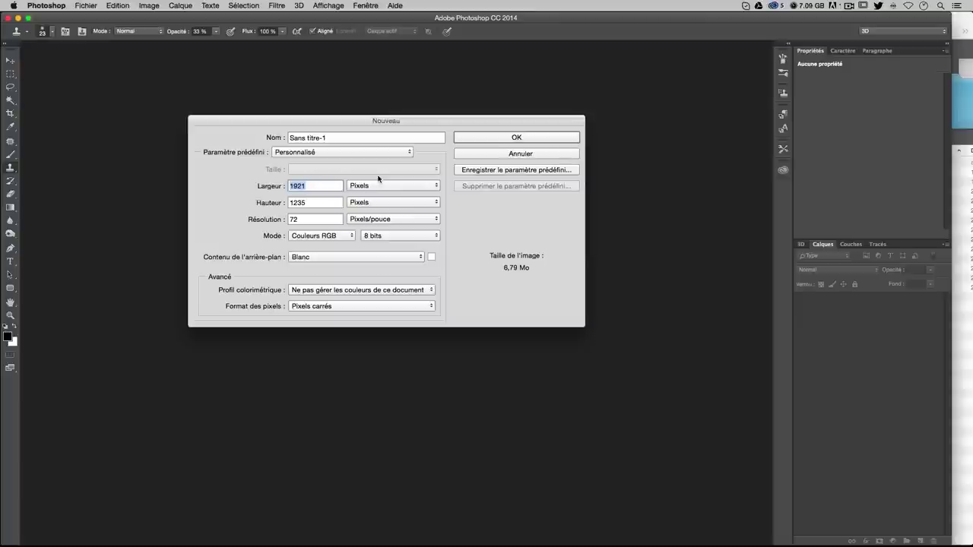
pyautogui.write('1920')
pyautogui.press('Tab')
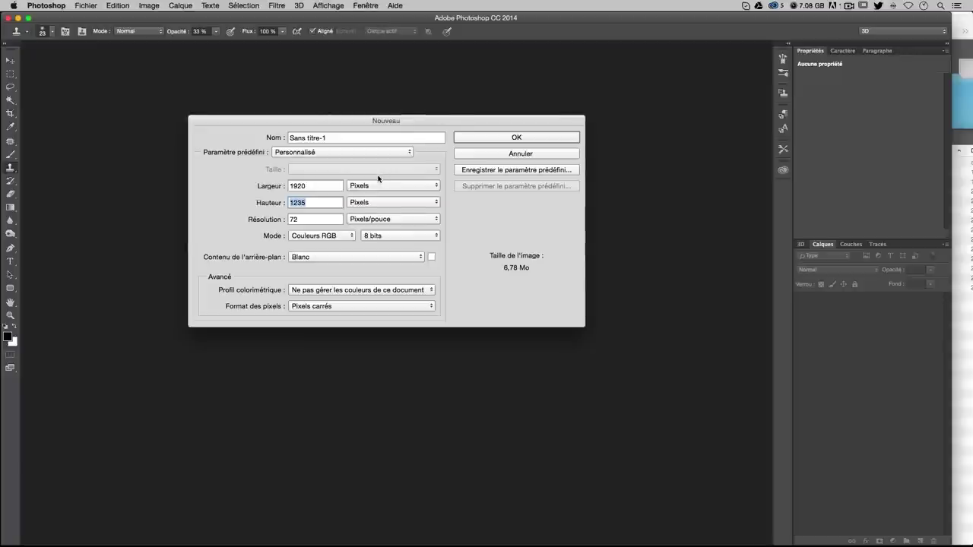
pyautogui.press('Return')
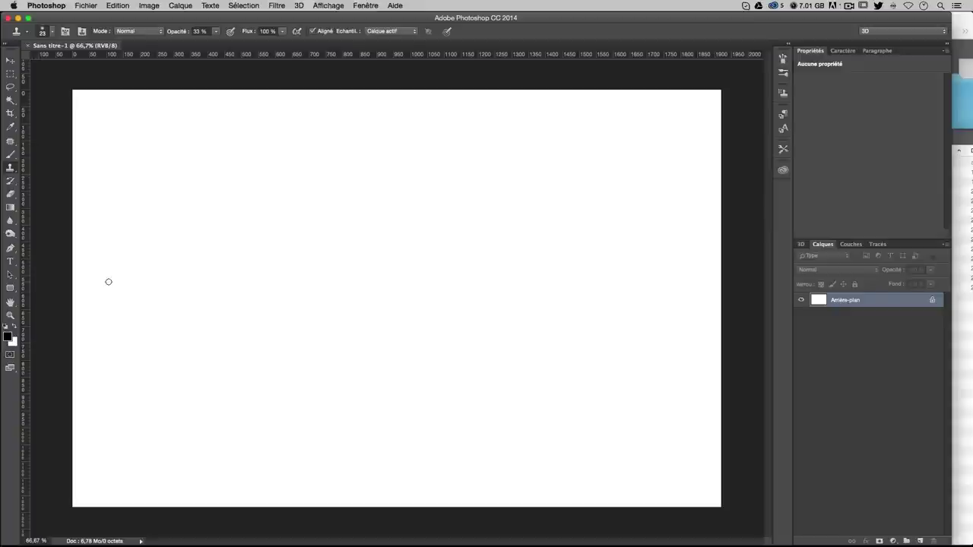
# Set the foreground colour to dark navy 33394b
pyautogui.click(9, 337)
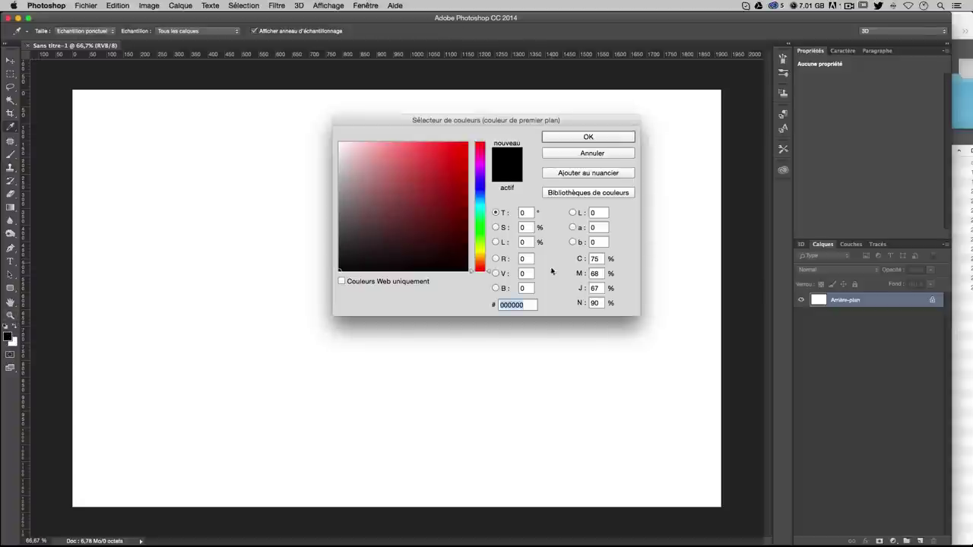
pyautogui.moveTo(480, 199); pyautogui.dragTo(480, 191)
pyautogui.click(369, 236)
pyautogui.click(379, 242)
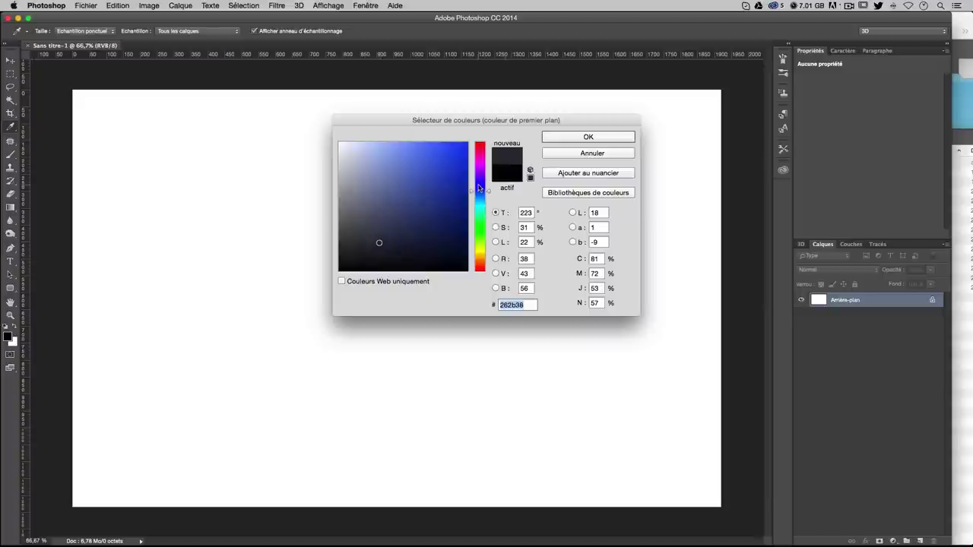
pyautogui.moveTo(479, 191); pyautogui.dragTo(479, 190)
pyautogui.click(377, 232)
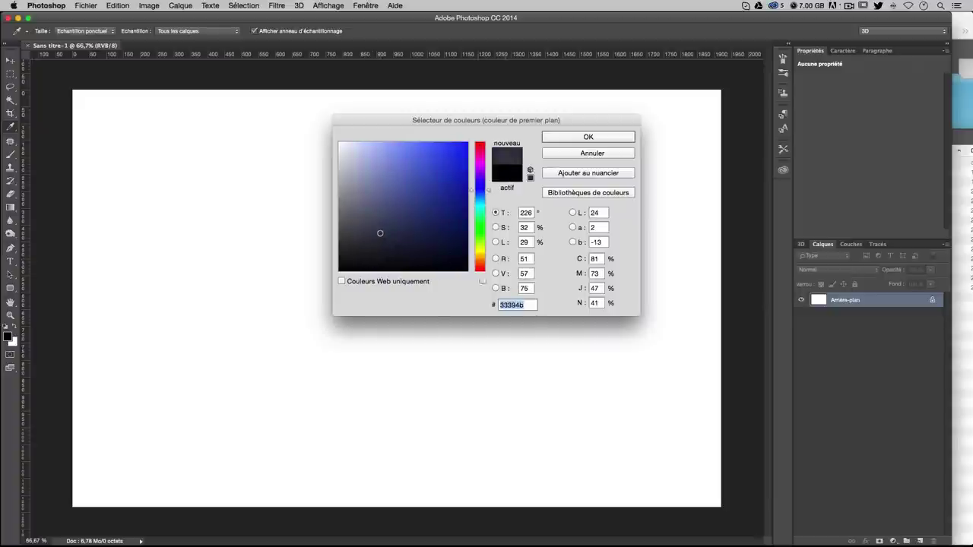
pyautogui.click(508, 304)
pyautogui.moveTo(499, 304); pyautogui.dragTo(528, 304)
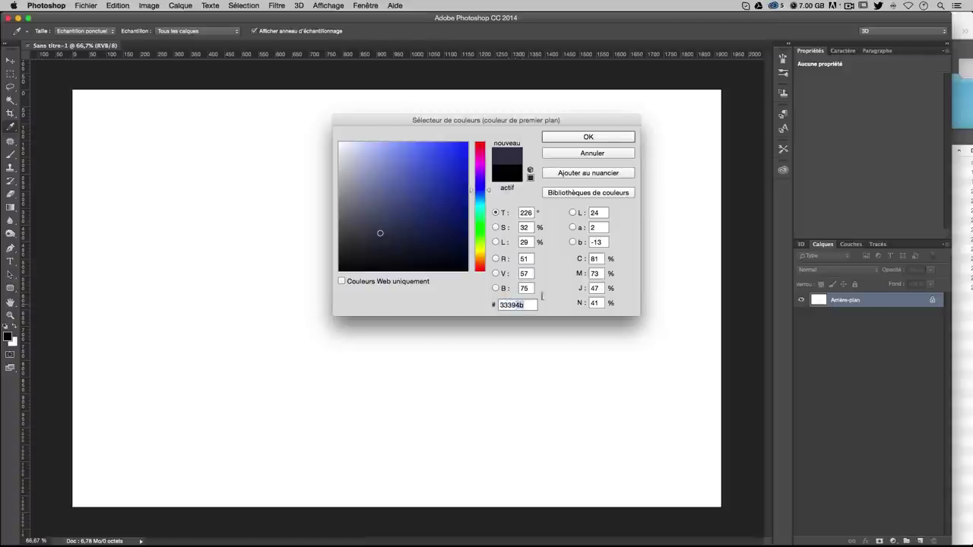
pyautogui.click(588, 138)
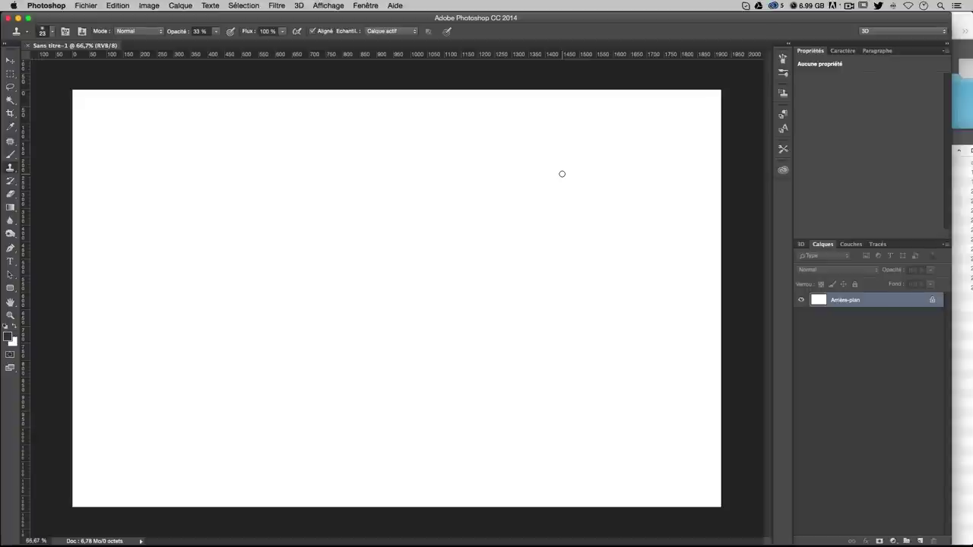
# Fill the background layer with the navy foreground colour
pyautogui.click(84, 7)
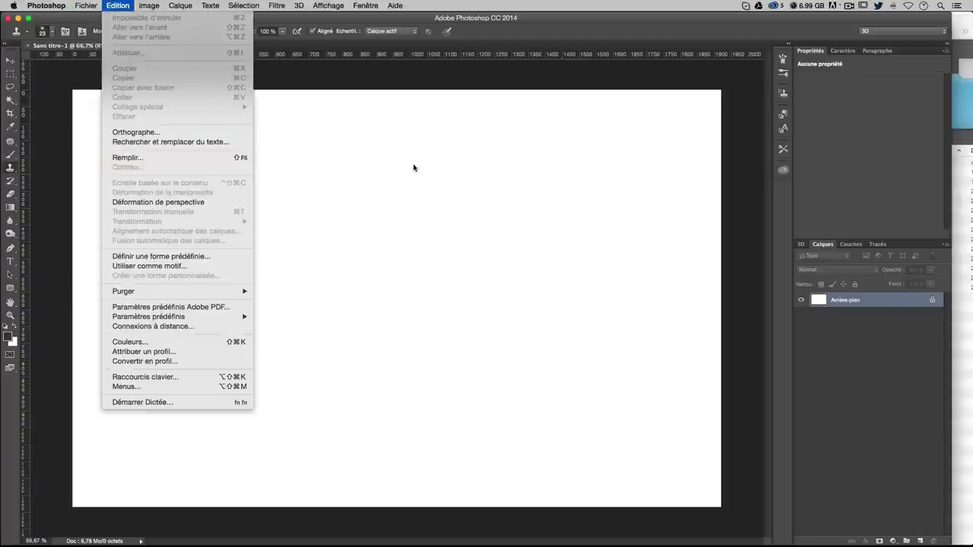
pyautogui.click(413, 168)
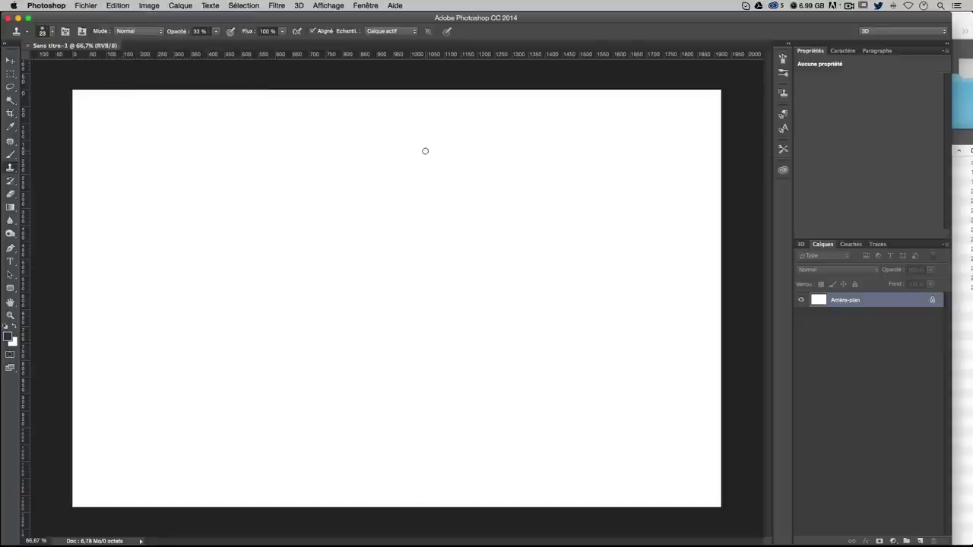
pyautogui.hotkey('shift', 'F5')
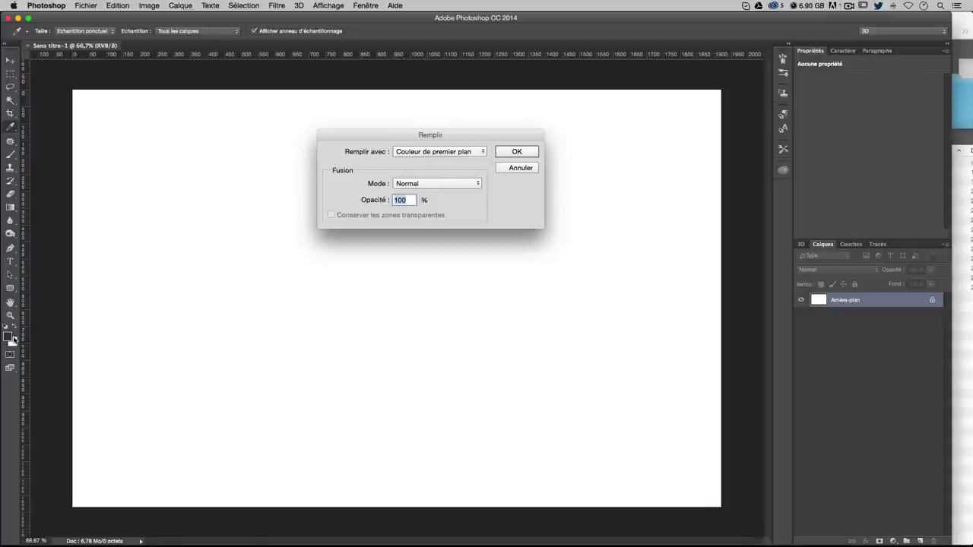
pyautogui.click(523, 153)
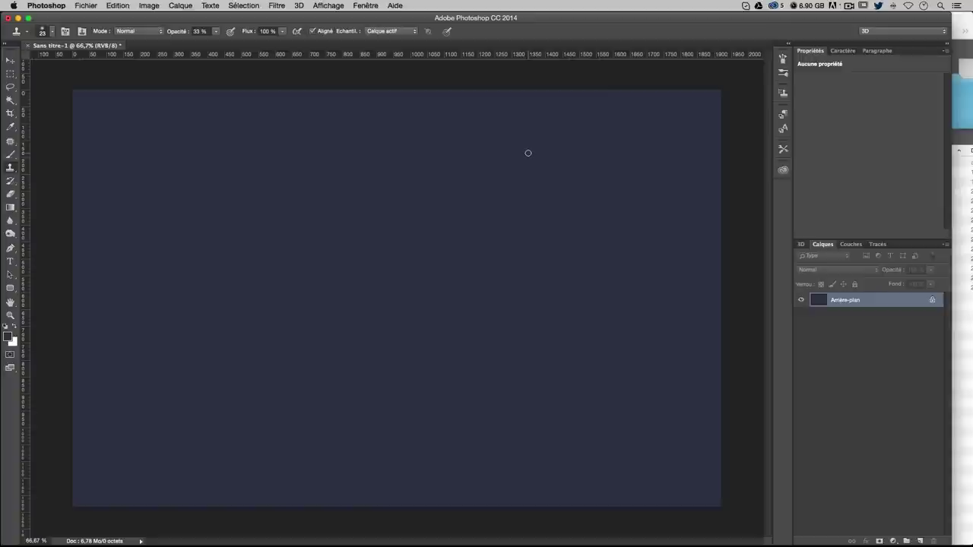
# Open route-neige.jpg in Photoshop from Finder, accepting the colour profile prompt
pyautogui.click(965, 409)
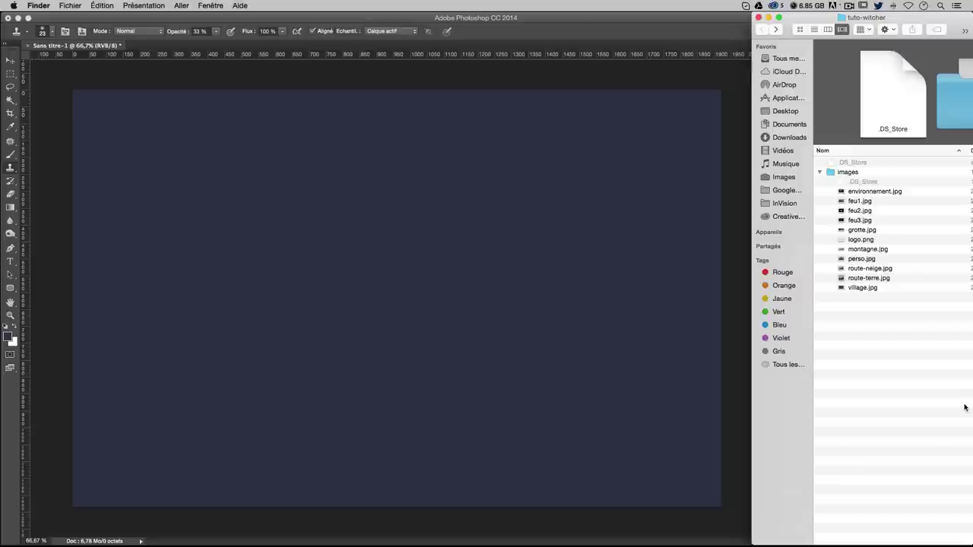
pyautogui.click(871, 290)
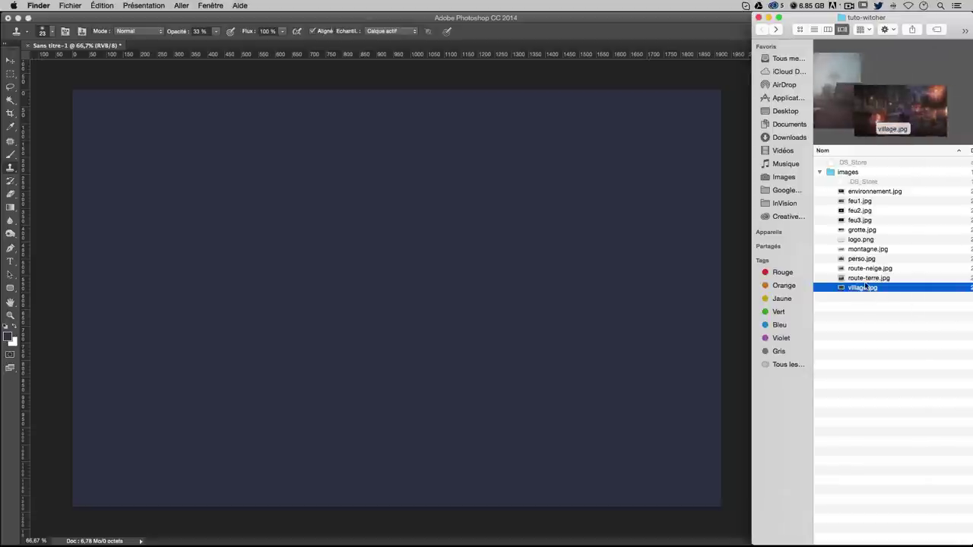
pyautogui.click(864, 271)
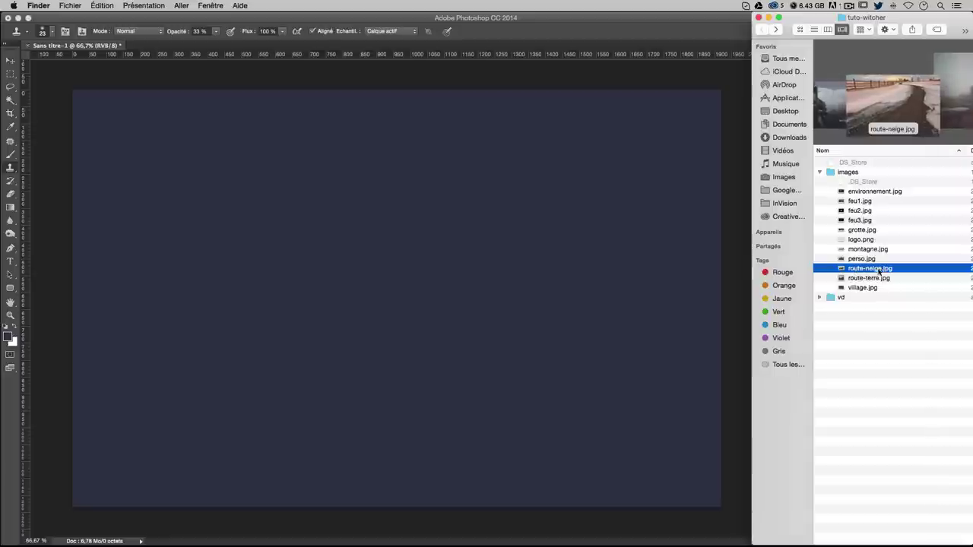
pyautogui.rightClick(867, 270)
pyautogui.moveTo(760, 283)
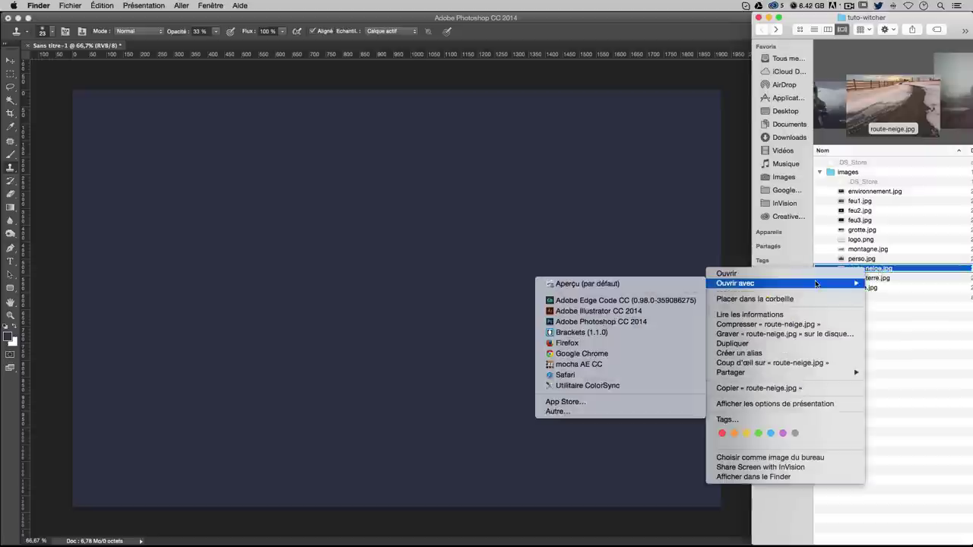
pyautogui.click(608, 322)
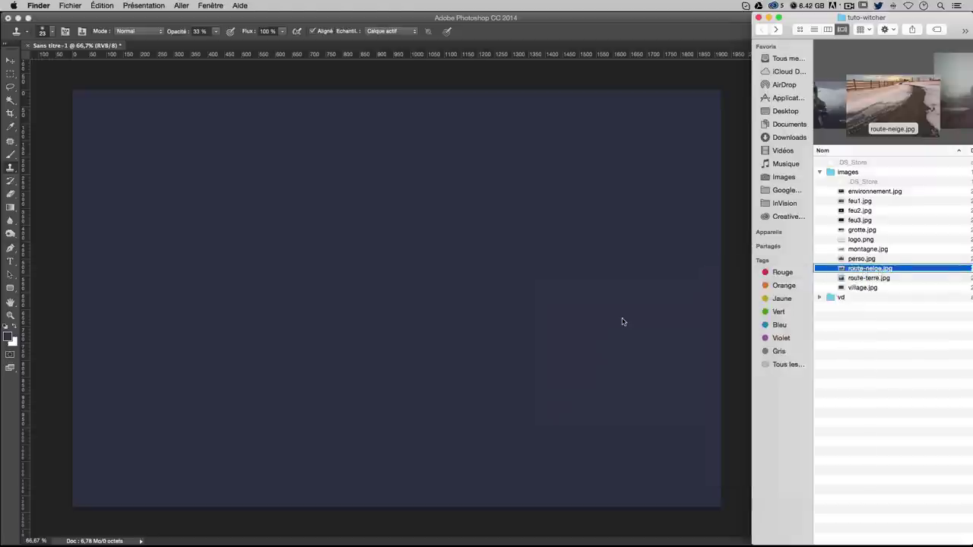
pyautogui.click(579, 323)
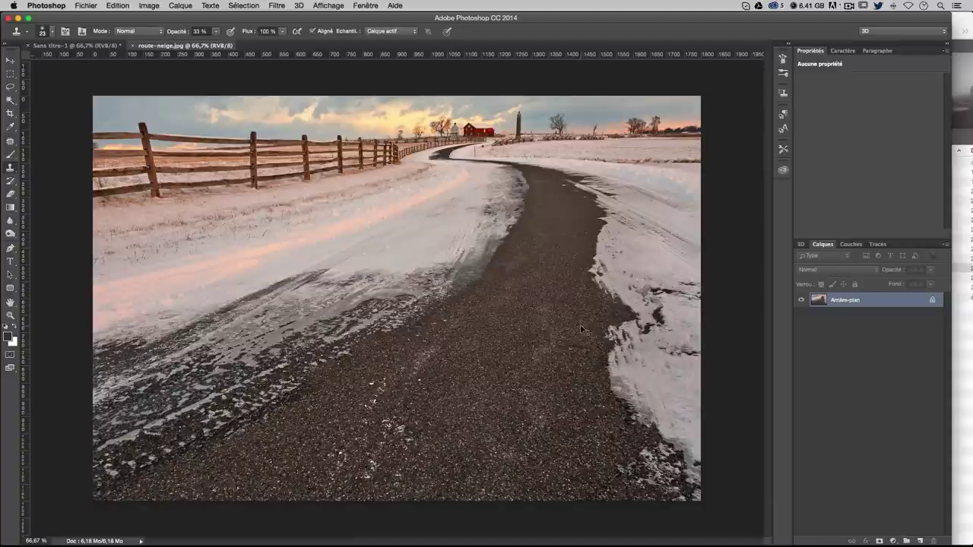
# Copy the whole route-neige.jpg photo and paste it into Sans titre-1 as a new layer
pyautogui.hotkey('ctrl', 'a')
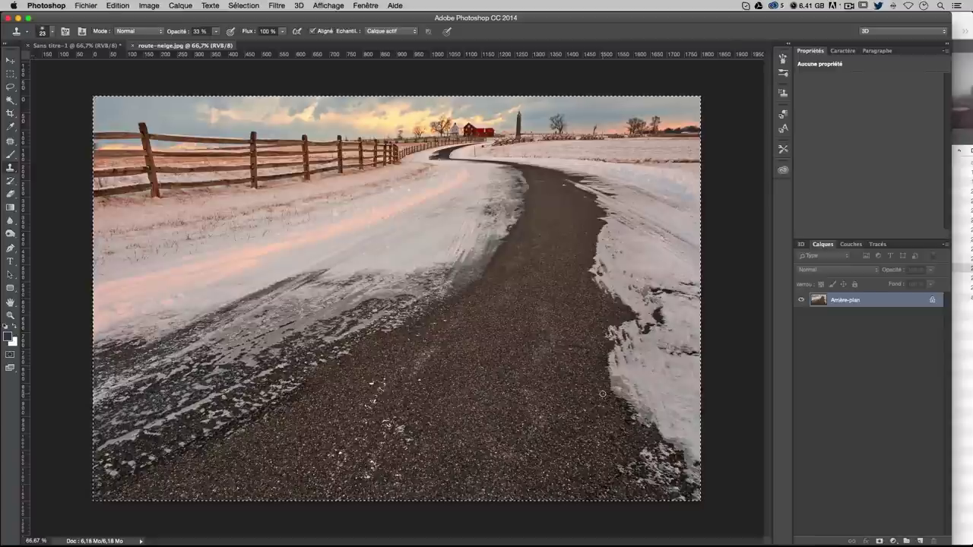
pyautogui.click(92, 46)
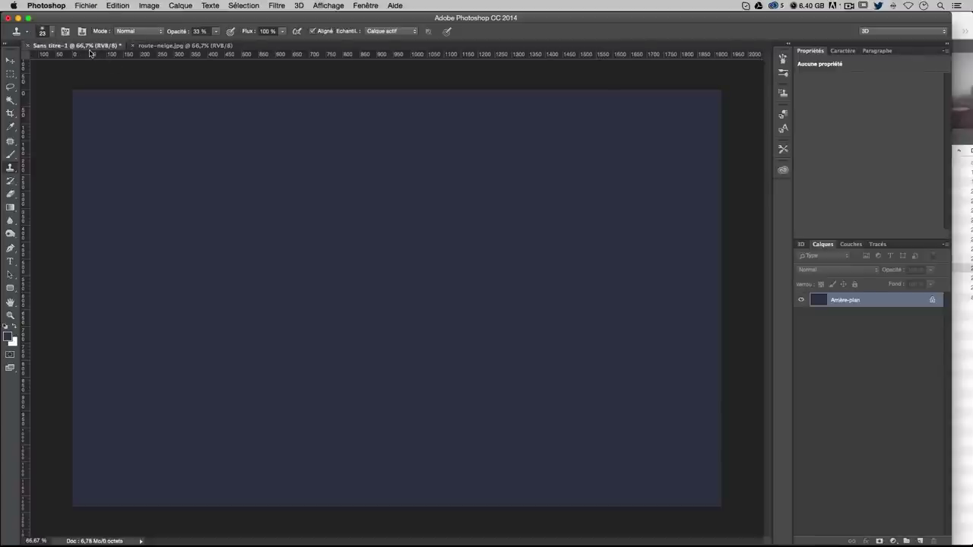
pyautogui.hotkey('ctrl', 'v')
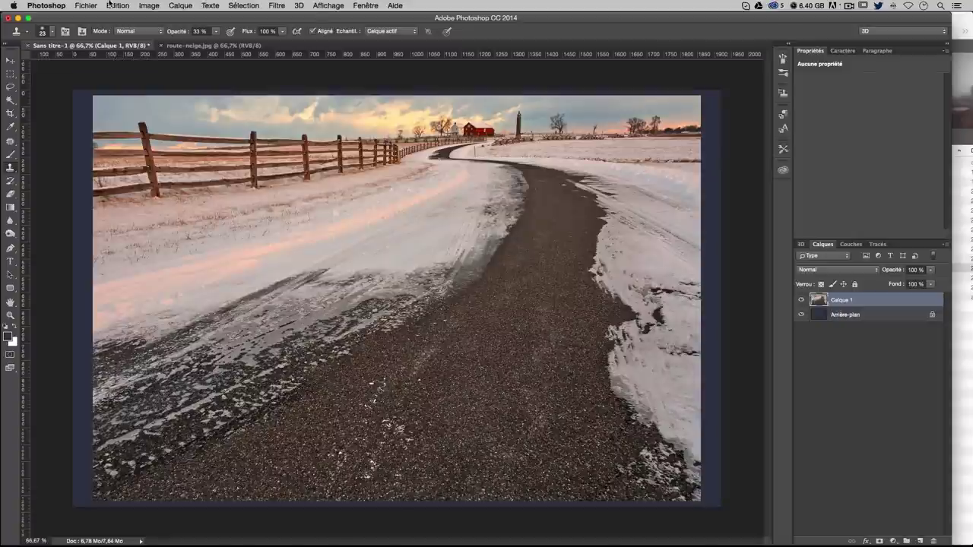
pyautogui.click(46, 5)
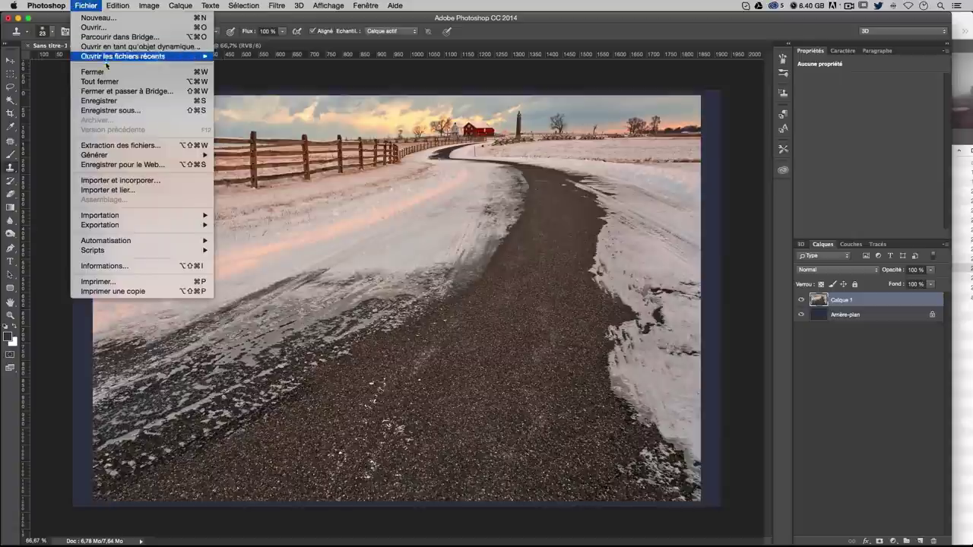
# Save the document as tw3.psd in tuto-witcher, accepting the compatibility prompt
pyautogui.click(105, 110)
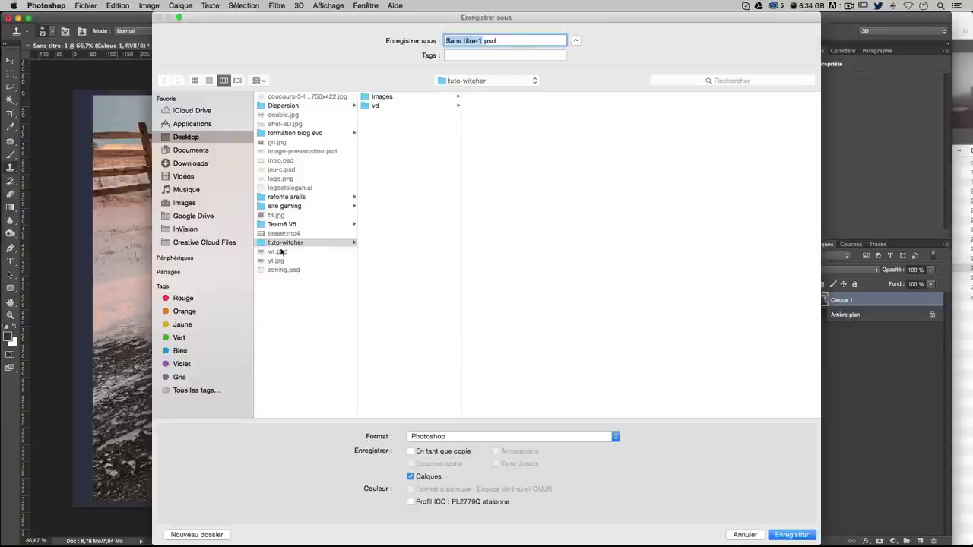
pyautogui.moveTo(481, 40); pyautogui.dragTo(426, 41)
pyautogui.write('w')
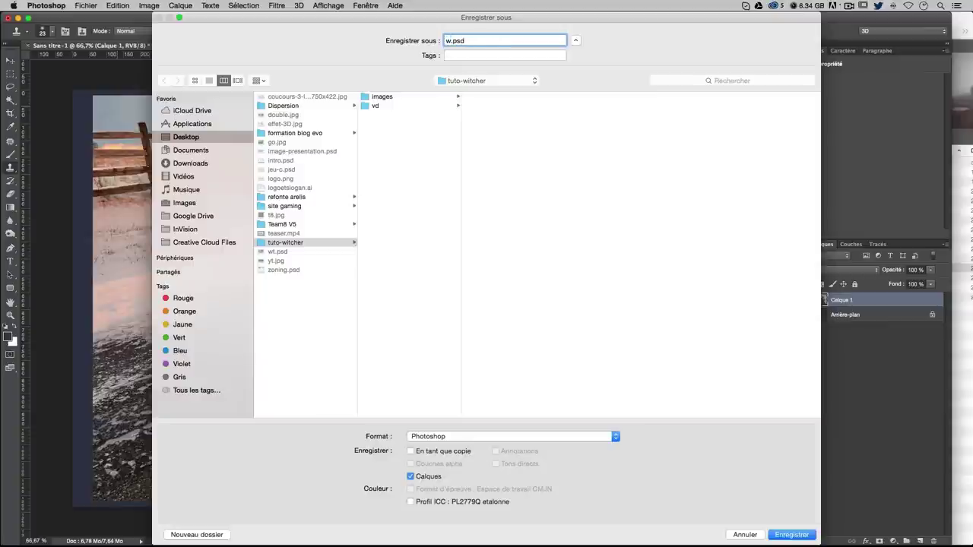
pyautogui.press('BackSpace')
pyautogui.write('tw3')
pyautogui.press('Return')
pyautogui.click(802, 325)
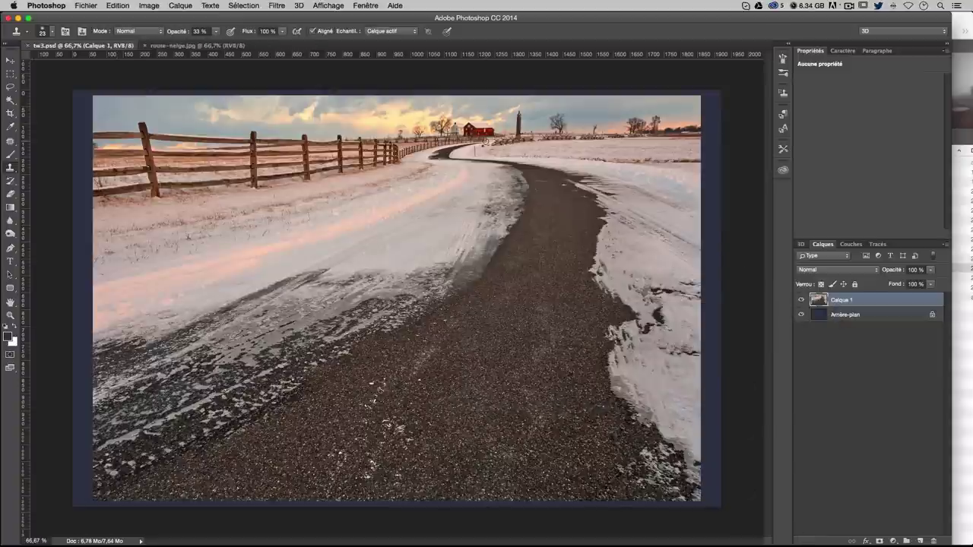
# Free-transform the road layer, pulling its top corners inward and down and squashing its height
pyautogui.click(10, 60)
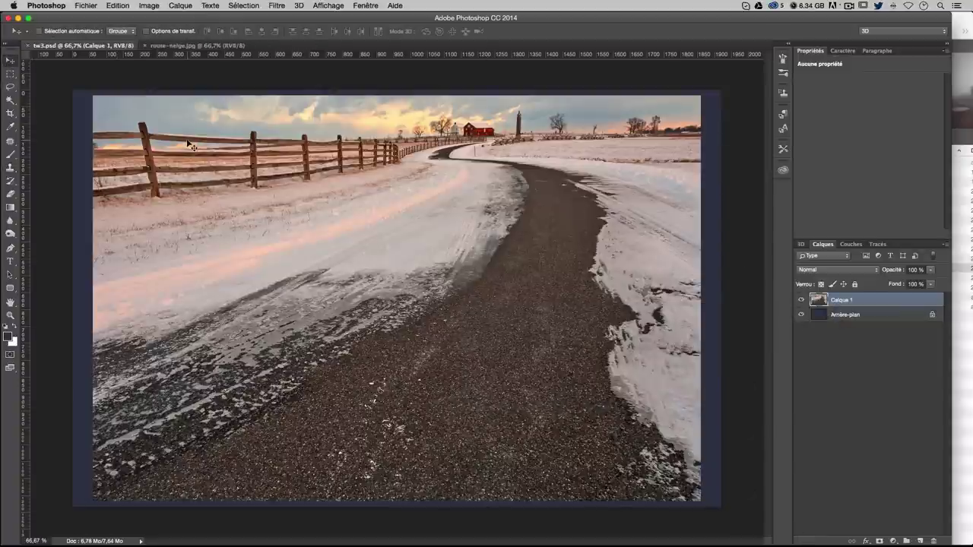
pyautogui.hotkey('ctrl', 't')
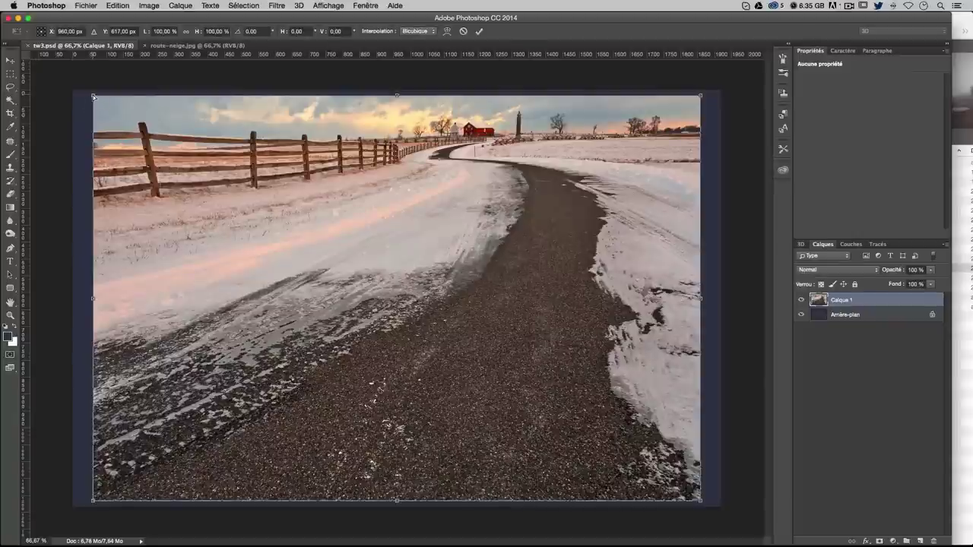
pyautogui.moveTo(93, 97); pyautogui.dragTo(244, 182)
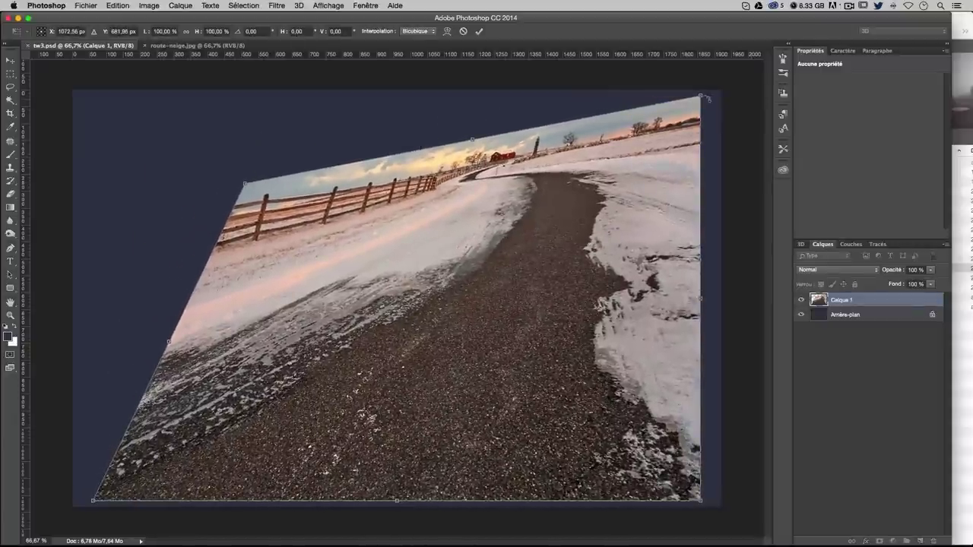
pyautogui.moveTo(701, 97)
pyautogui.mouseDown()
pyautogui.moveTo(653, 137)
pyautogui.moveTo(657, 241)
pyautogui.mouseUp()
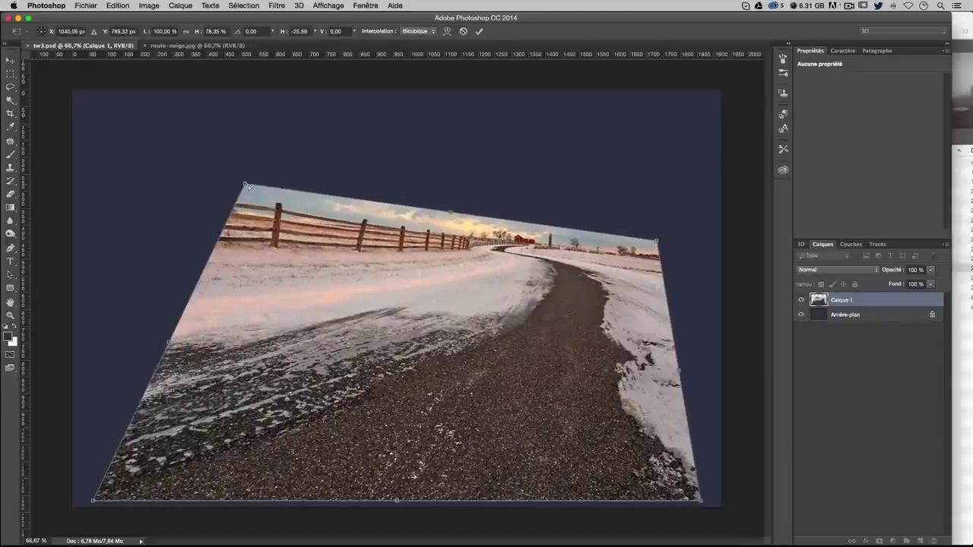
pyautogui.moveTo(245, 185); pyautogui.dragTo(220, 246)
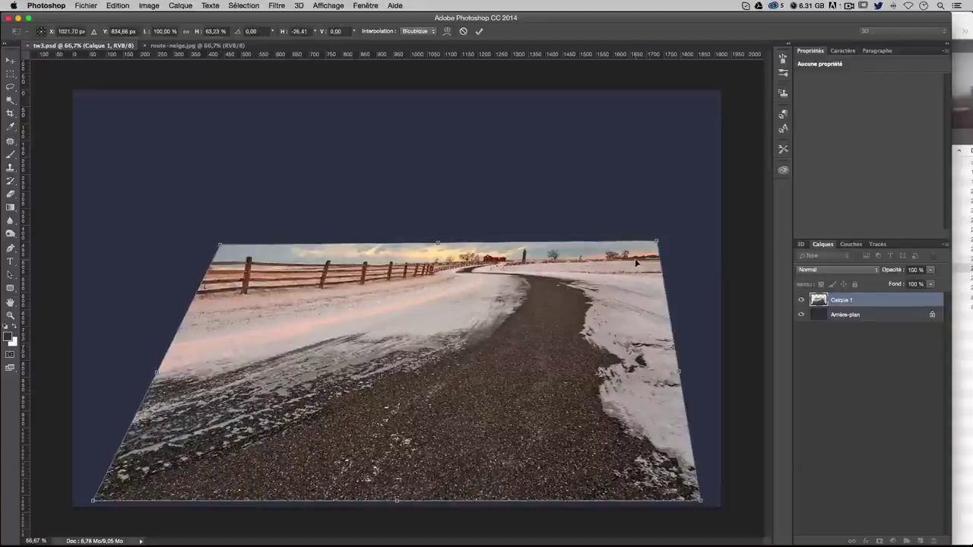
pyautogui.moveTo(437, 243); pyautogui.dragTo(434, 294)
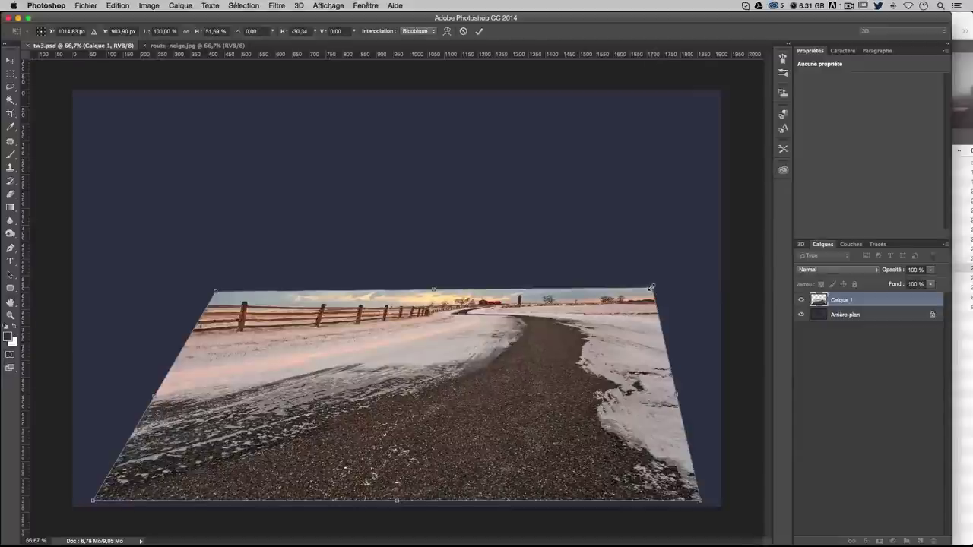
# Refine the road's perspective: stretch the top-right outward, widen the base, level the horizon
pyautogui.moveTo(651, 288); pyautogui.dragTo(663, 260)
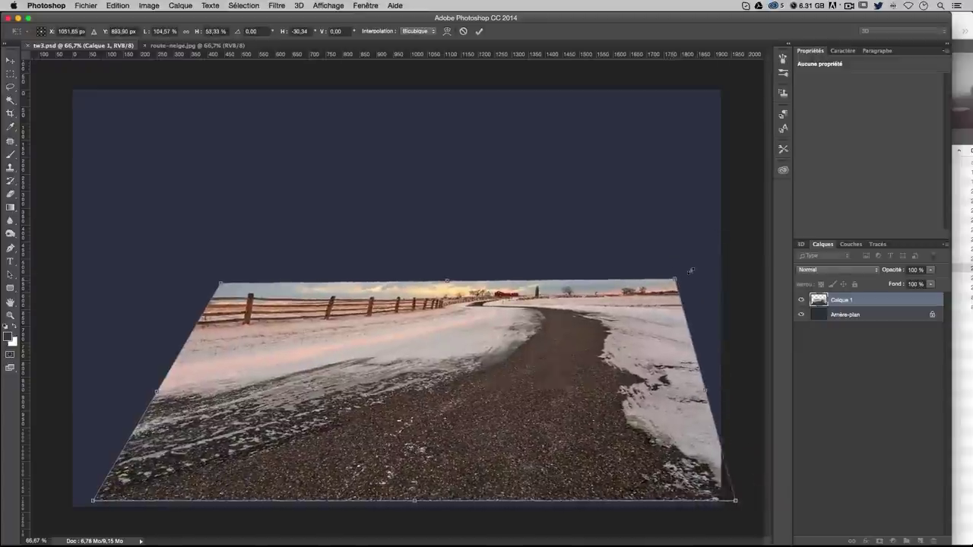
pyautogui.moveTo(663, 260)
pyautogui.mouseDown()
pyautogui.moveTo(730, 242)
pyautogui.moveTo(741, 251)
pyautogui.mouseUp()
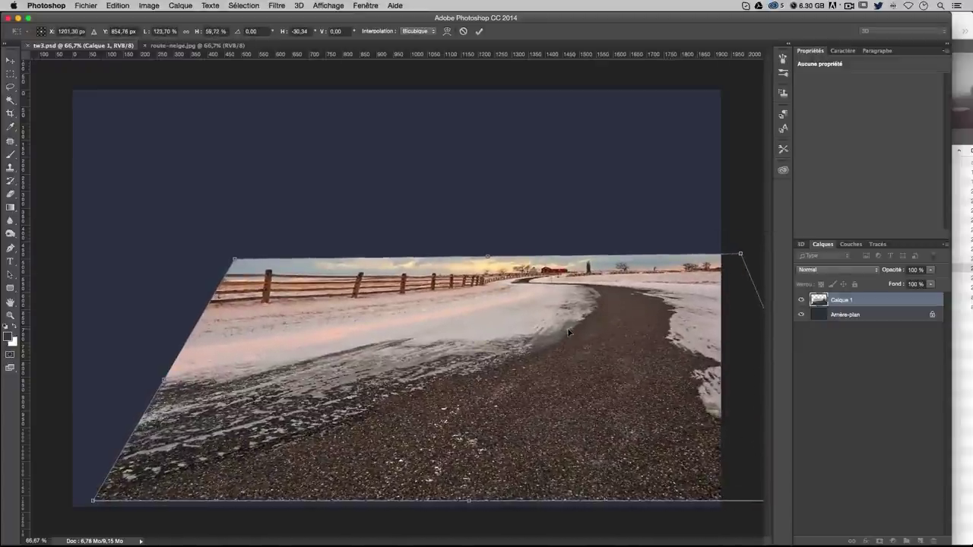
pyautogui.moveTo(566, 335); pyautogui.dragTo(547, 333)
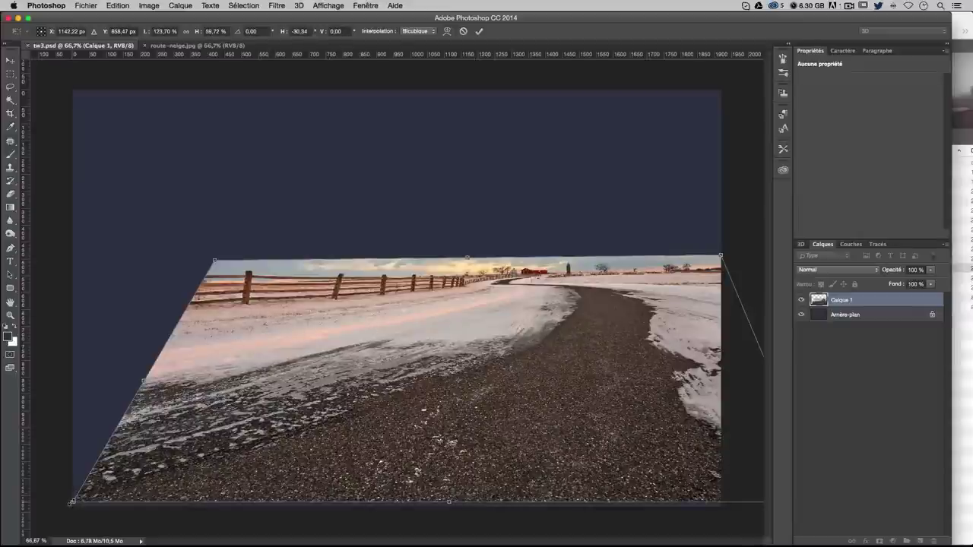
pyautogui.moveTo(73, 502); pyautogui.dragTo(45, 512)
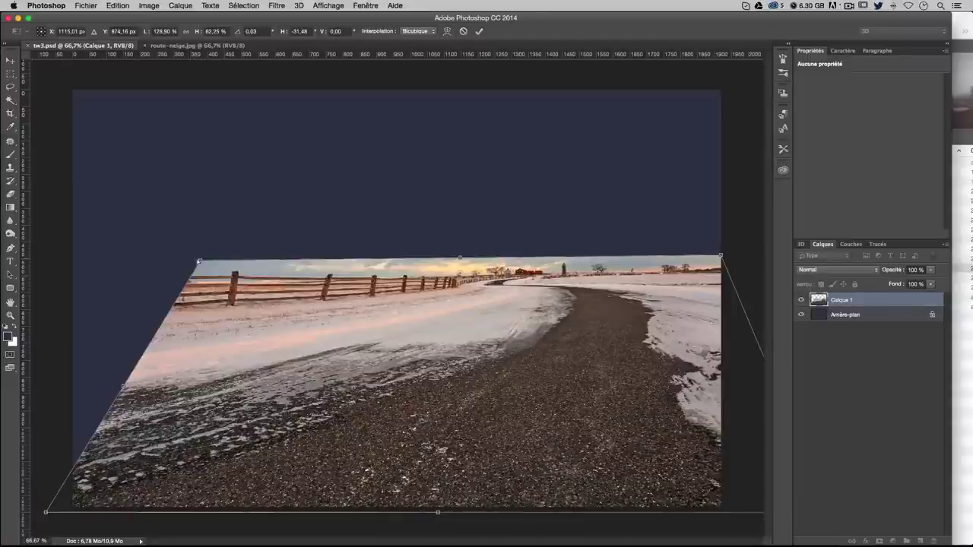
pyautogui.moveTo(200, 260); pyautogui.dragTo(210, 269)
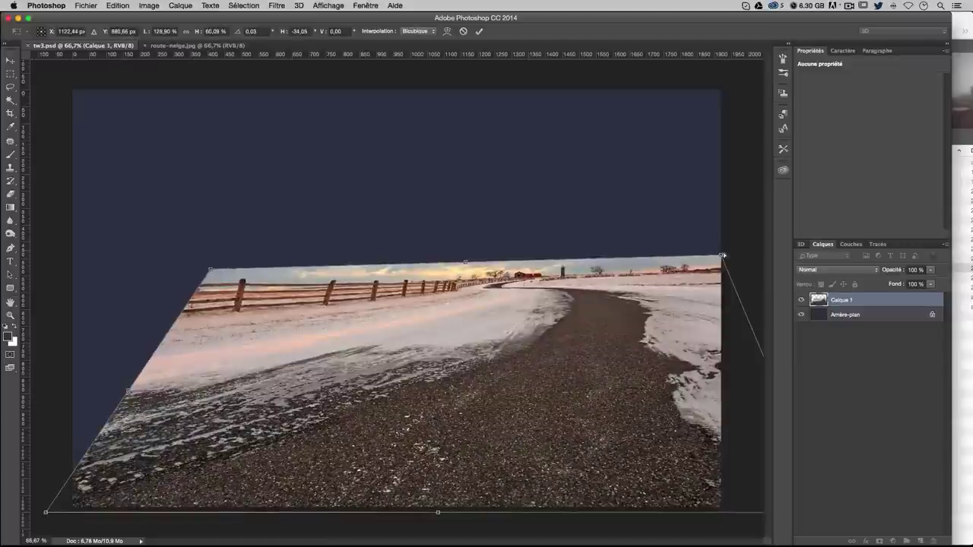
pyautogui.moveTo(720, 257); pyautogui.dragTo(726, 270)
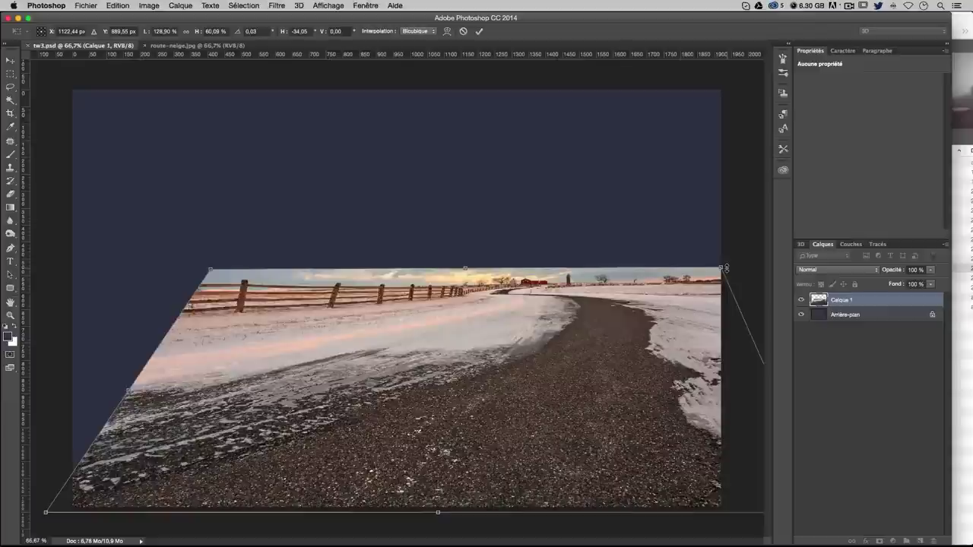
# Commit the perspective transform and rename layer Calque 1 to route
pyautogui.press('Return')
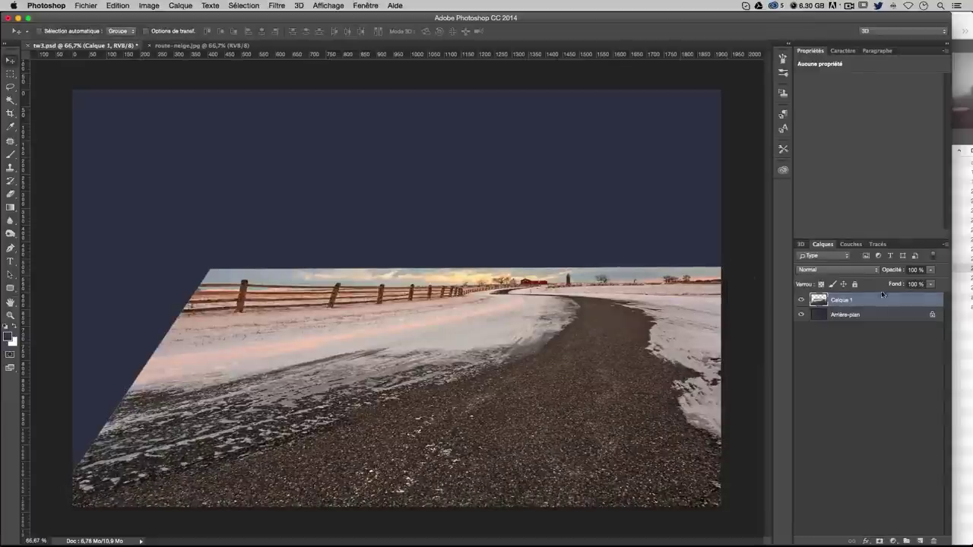
pyautogui.doubleClick(848, 307)
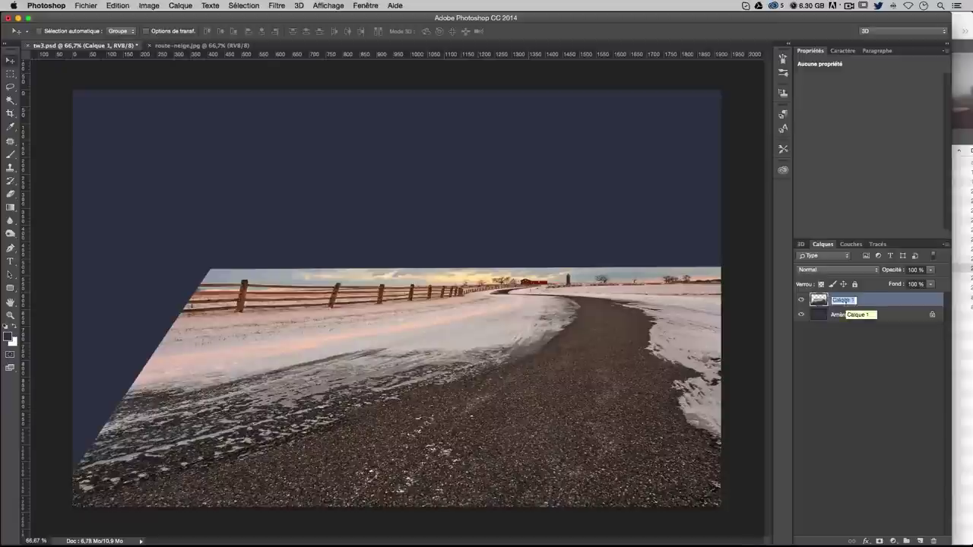
pyautogui.write('route')
pyautogui.press('Return')
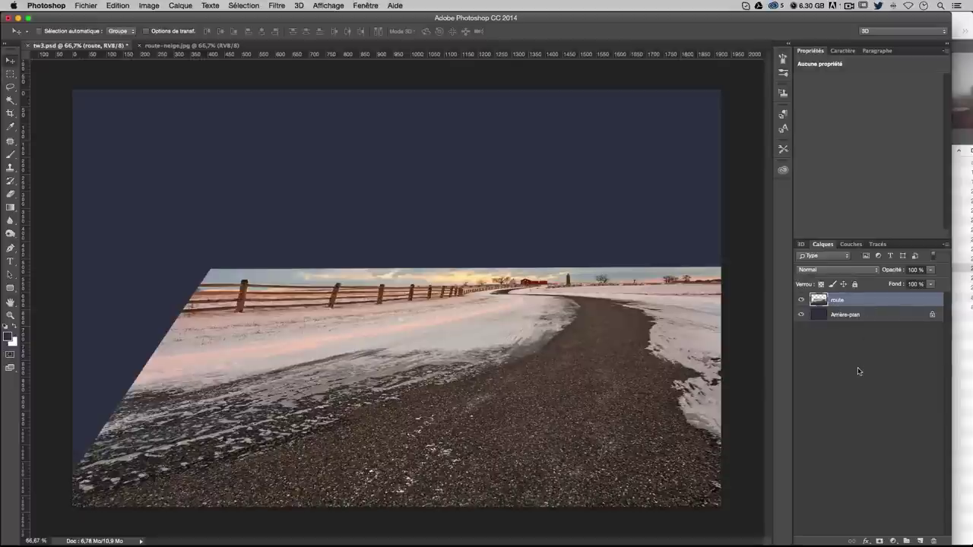
# Open environnement.jpg in Photoshop via Finder's Ouvrir avec menu as a third document
pyautogui.click(961, 19)
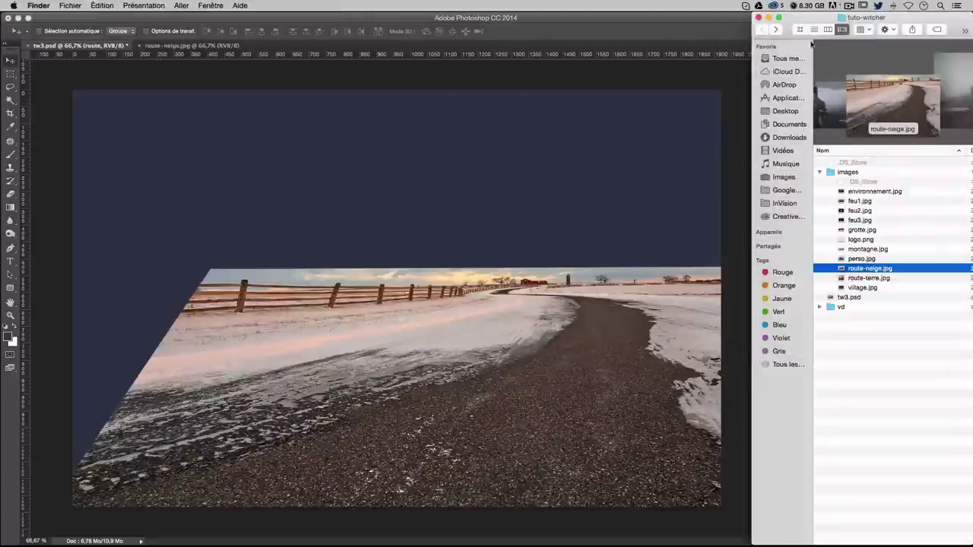
pyautogui.click(860, 193)
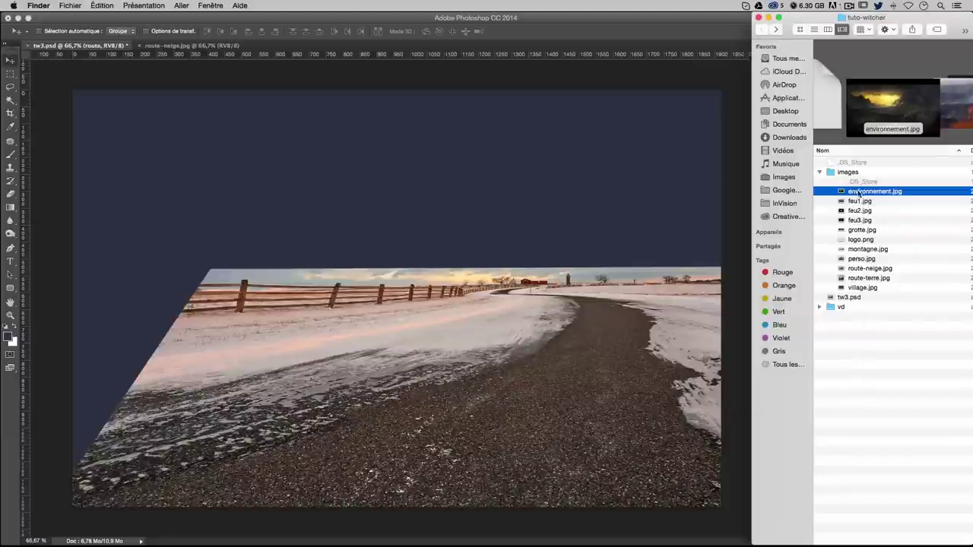
pyautogui.rightClick(857, 193)
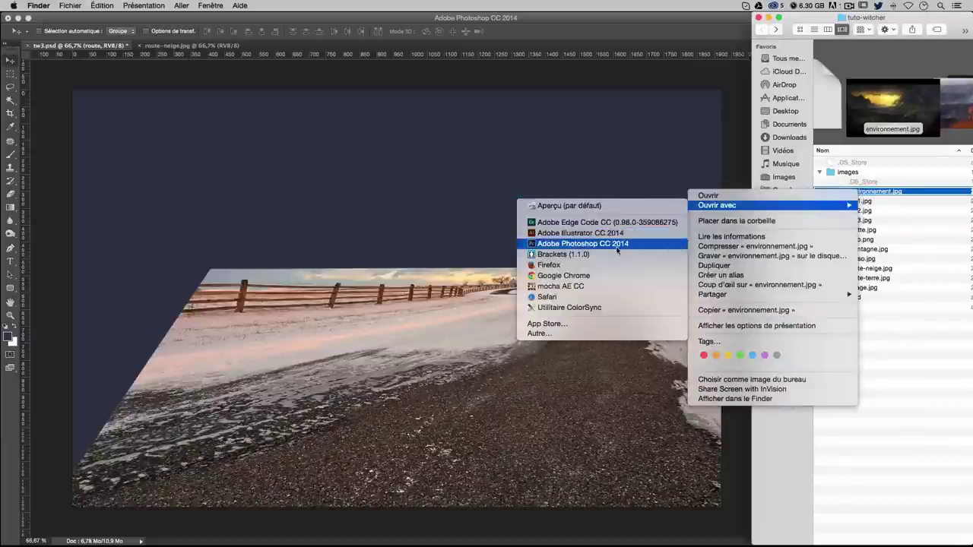
pyautogui.click(617, 248)
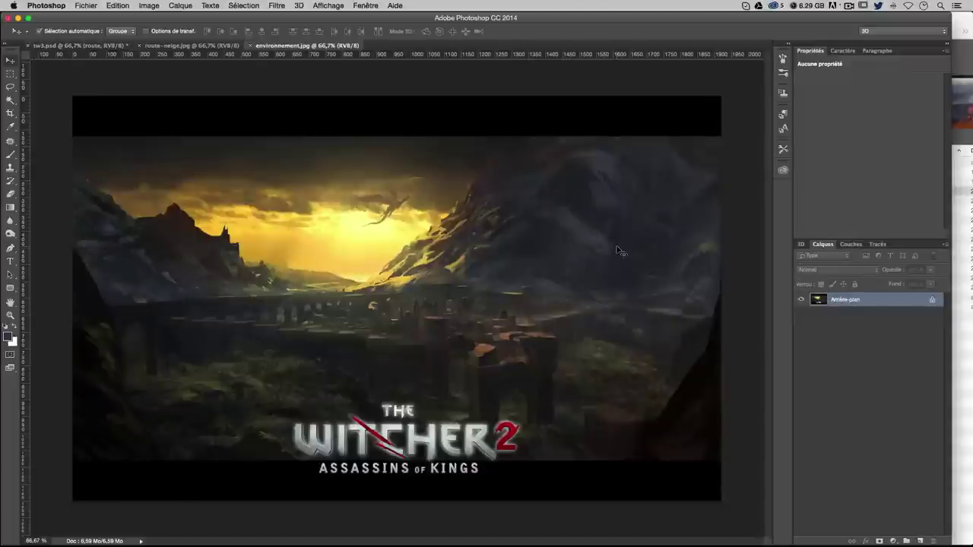
# Copy the whole Witcher 2 landscape and paste it into tw3.psd as a new layer
pyautogui.hotkey('ctrl', 'a')
pyautogui.click(67, 47)
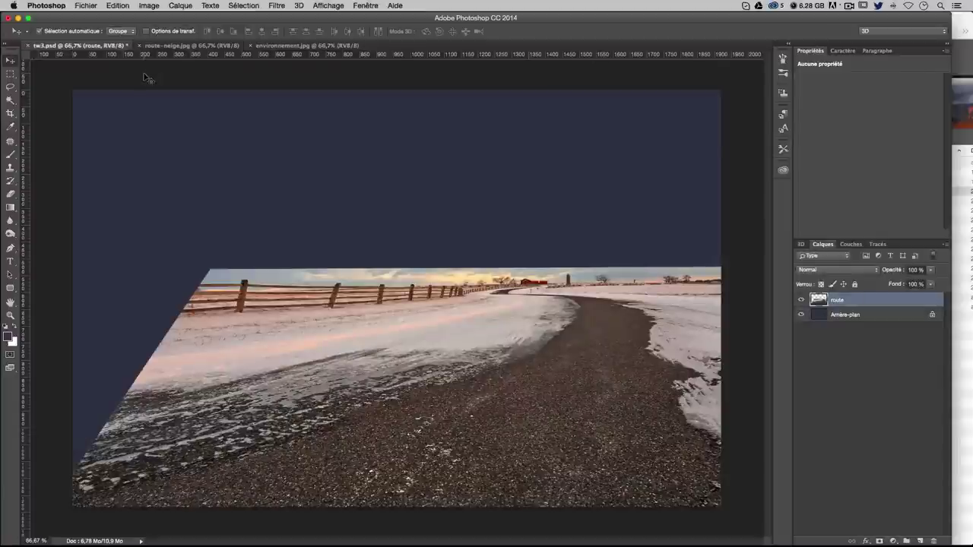
pyautogui.hotkey('ctrl', 'v')
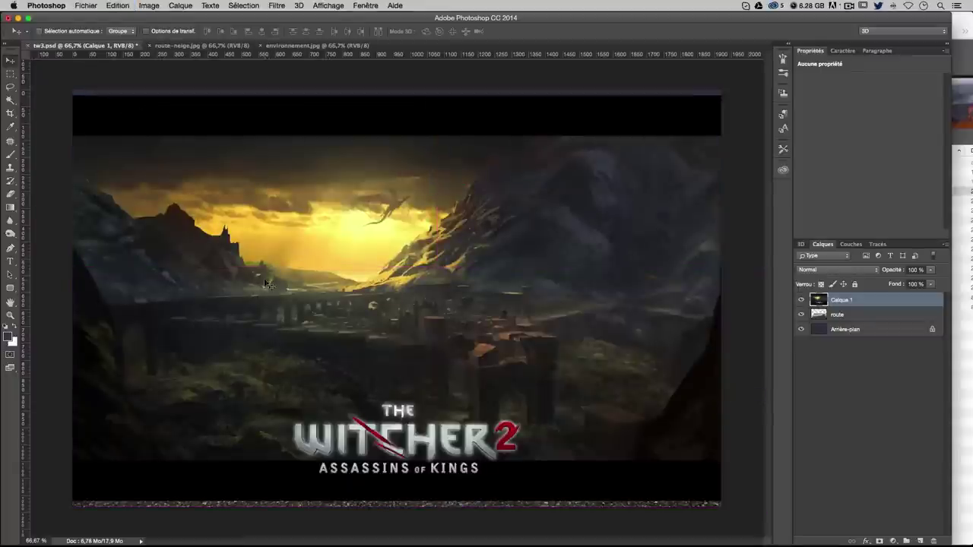
# Shift the landscape layer upward, fine-tuning its height until the gravel road shows beneath it
pyautogui.moveTo(261, 307)
pyautogui.mouseDown()
pyautogui.moveTo(261, 284)
pyautogui.moveTo(258, 307)
pyautogui.mouseUp()
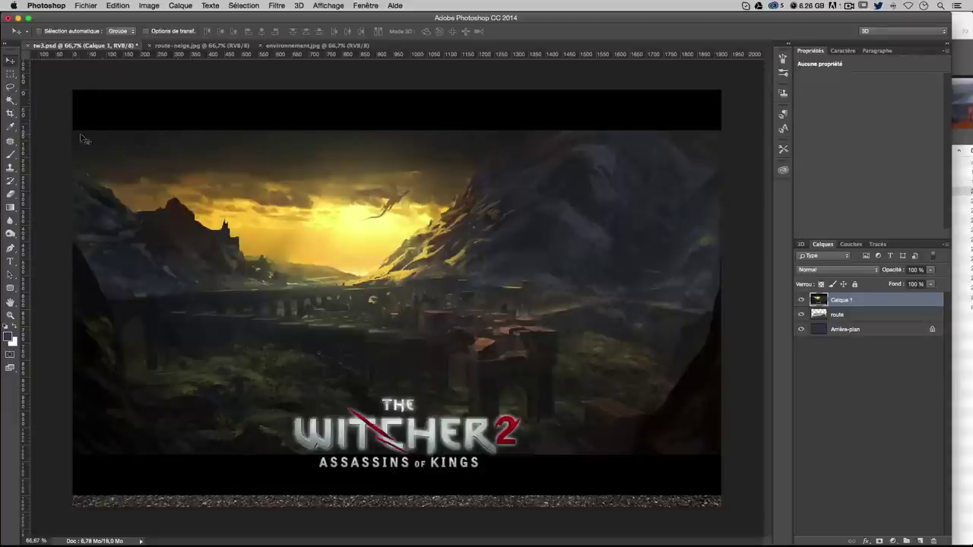
pyautogui.moveTo(238, 183); pyautogui.dragTo(244, 195)
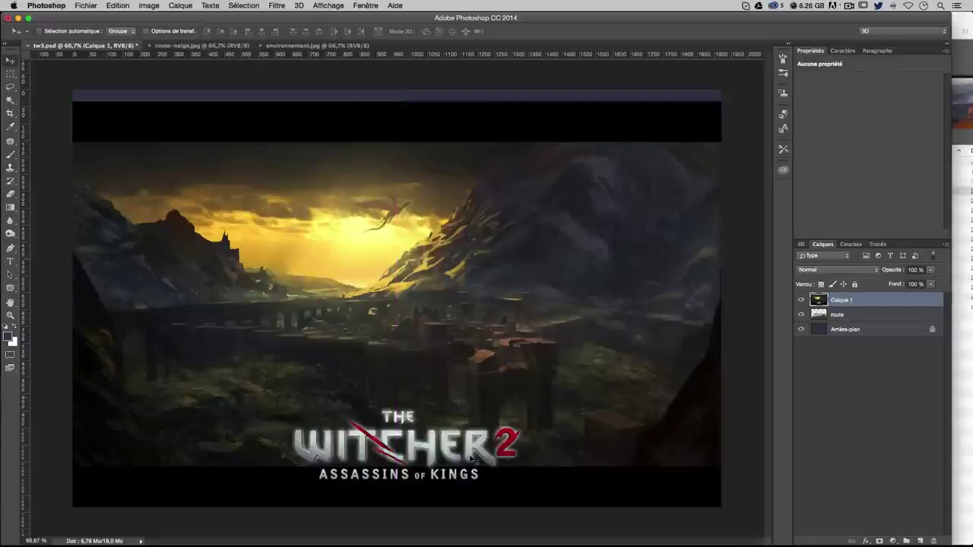
pyautogui.moveTo(303, 229); pyautogui.dragTo(254, 245)
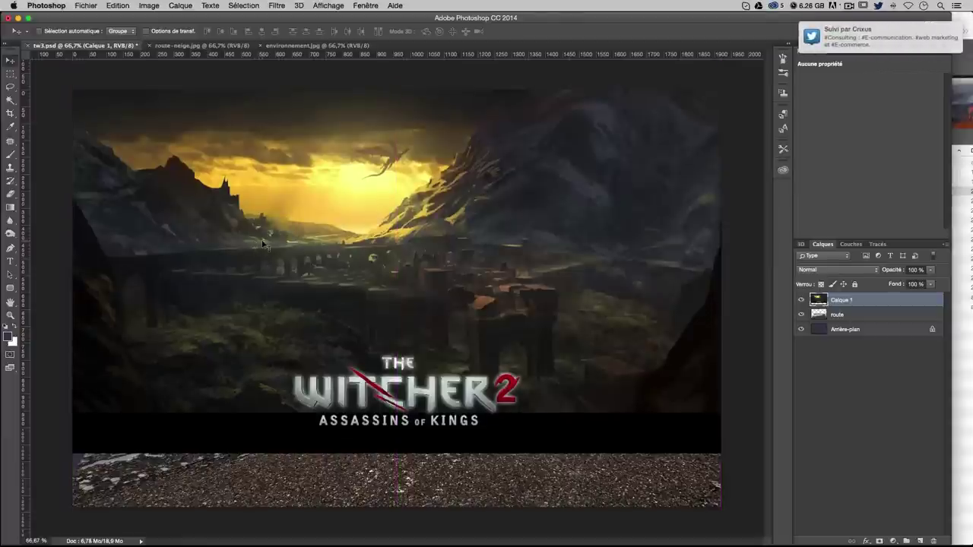
pyautogui.moveTo(262, 244); pyautogui.dragTo(288, 250)
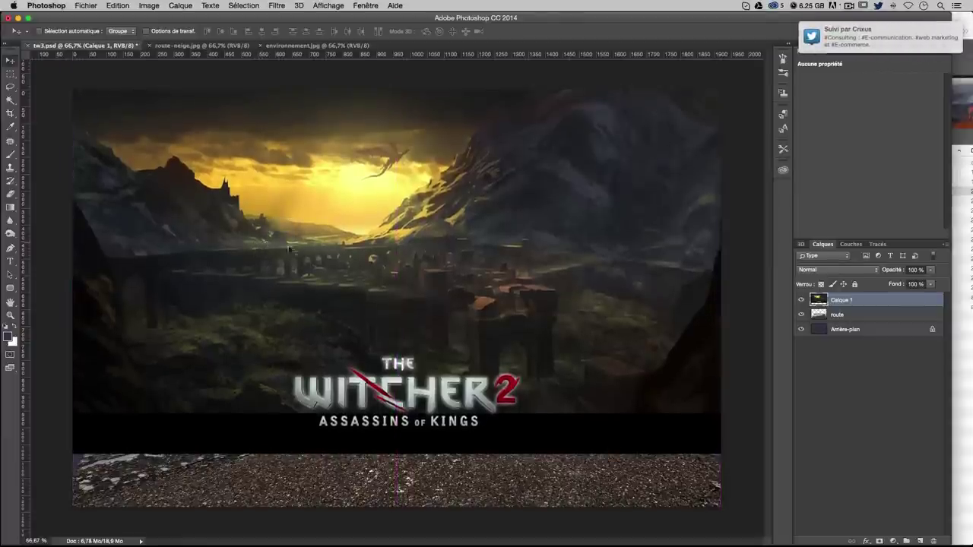
pyautogui.press('Up')
pyautogui.press('Up')
pyautogui.press('Up')
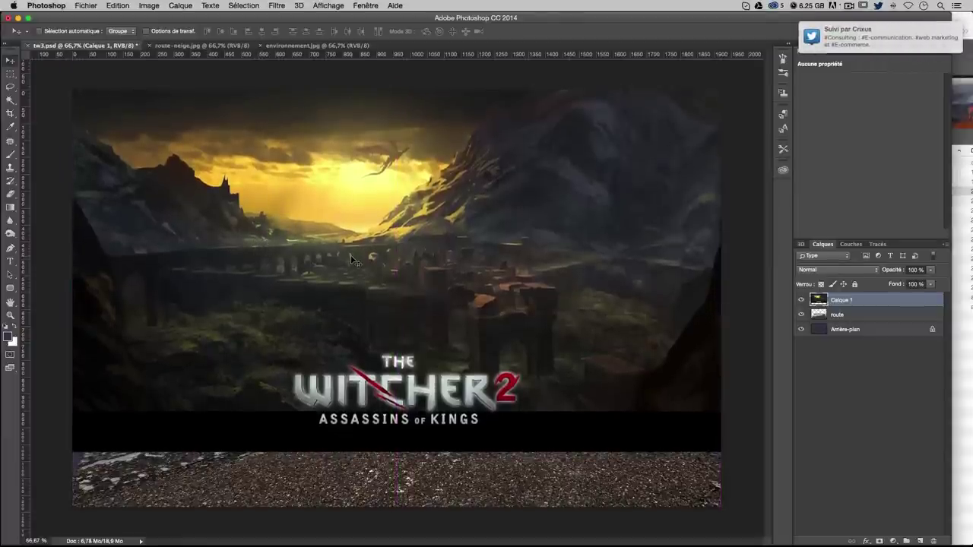
pyautogui.moveTo(298, 340); pyautogui.dragTo(300, 323)
pyautogui.write('environne')
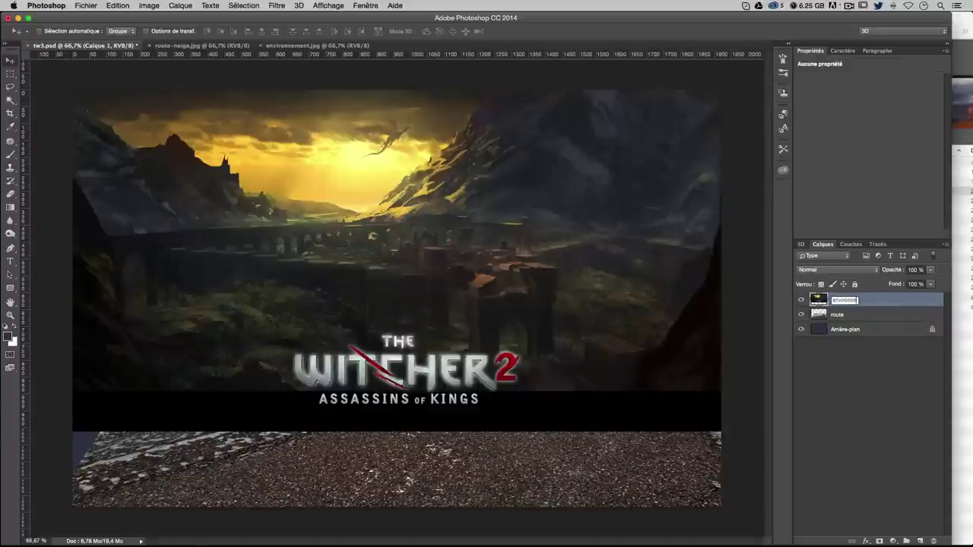
# Name the landscape layer 'environnement' and give it a white layer mask
pyautogui.write('ment')
pyautogui.press('Return')
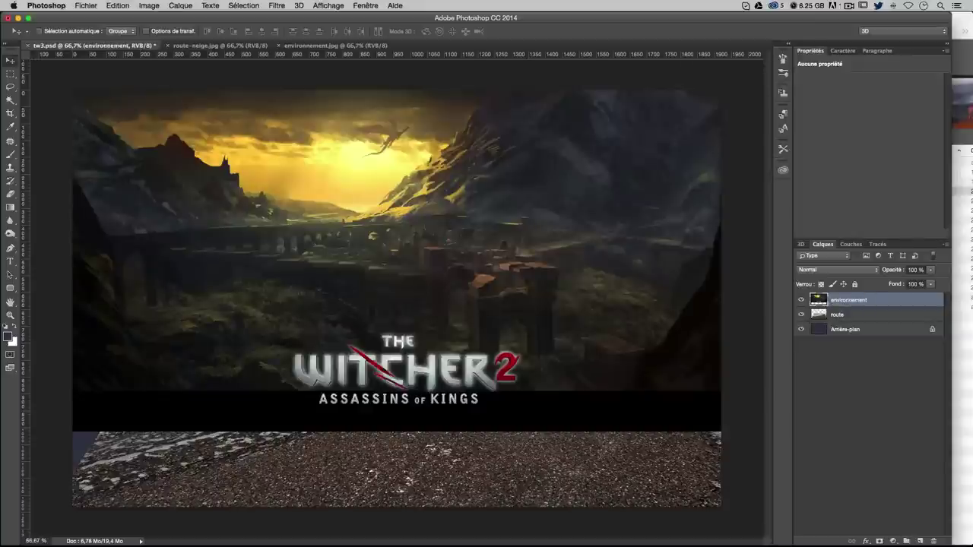
pyautogui.click(879, 542)
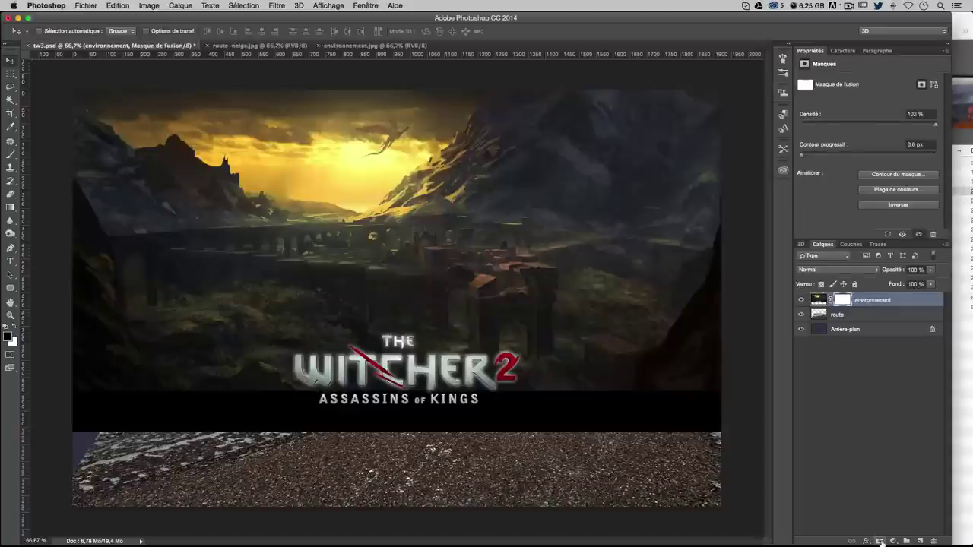
pyautogui.click(10, 158)
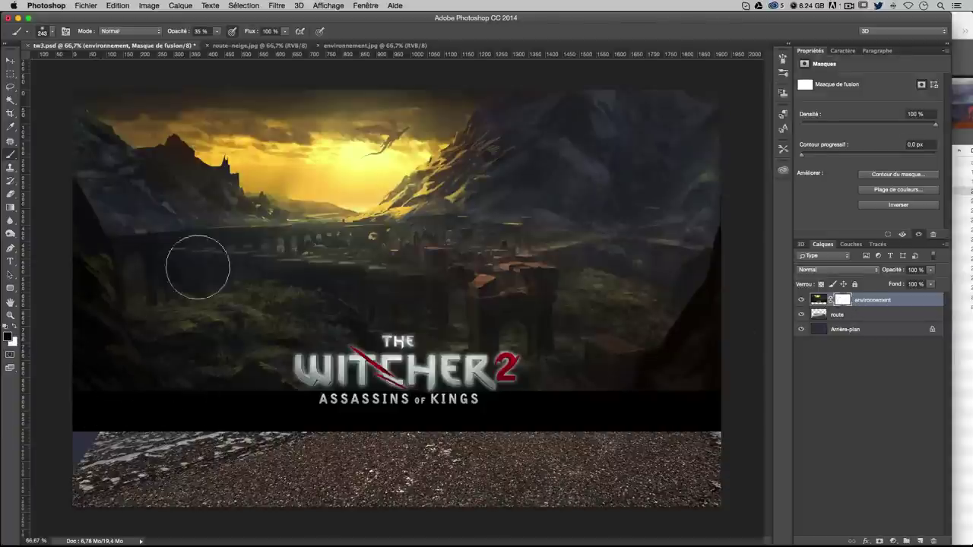
# At 100% brush opacity, paint black on the environnement mask over the road, then repaint white
pyautogui.press('0')
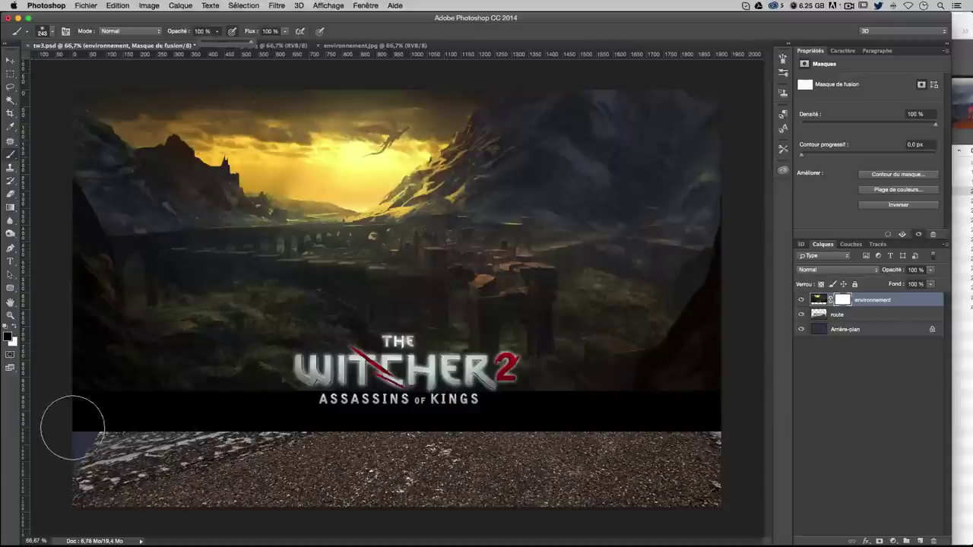
pyautogui.moveTo(63, 424)
pyautogui.mouseDown()
pyautogui.moveTo(280, 408)
pyautogui.moveTo(87, 387)
pyautogui.moveTo(228, 350)
pyautogui.moveTo(147, 348)
pyautogui.moveTo(281, 392)
pyautogui.moveTo(471, 402)
pyautogui.moveTo(554, 385)
pyautogui.moveTo(559, 407)
pyautogui.moveTo(525, 334)
pyautogui.moveTo(402, 343)
pyautogui.mouseUp()
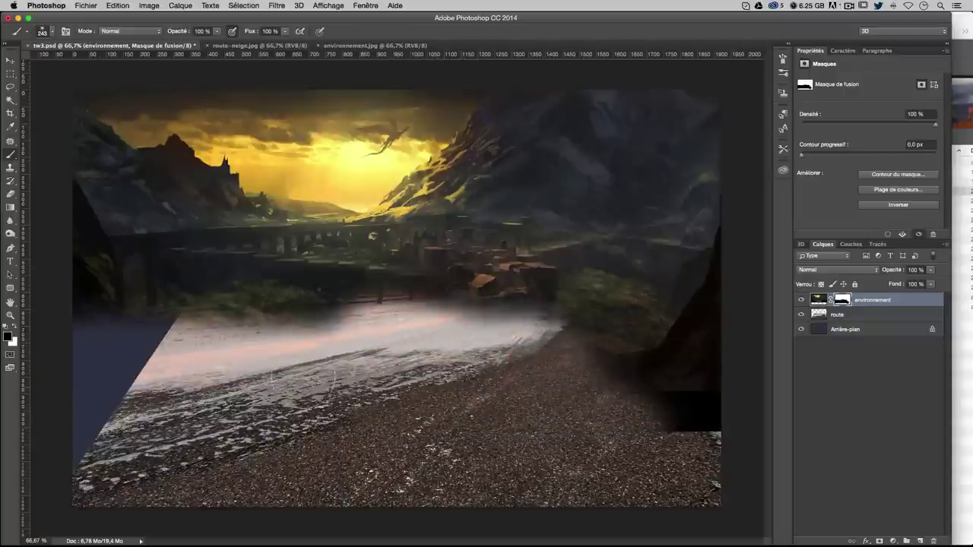
pyautogui.moveTo(302, 378); pyautogui.dragTo(307, 352)
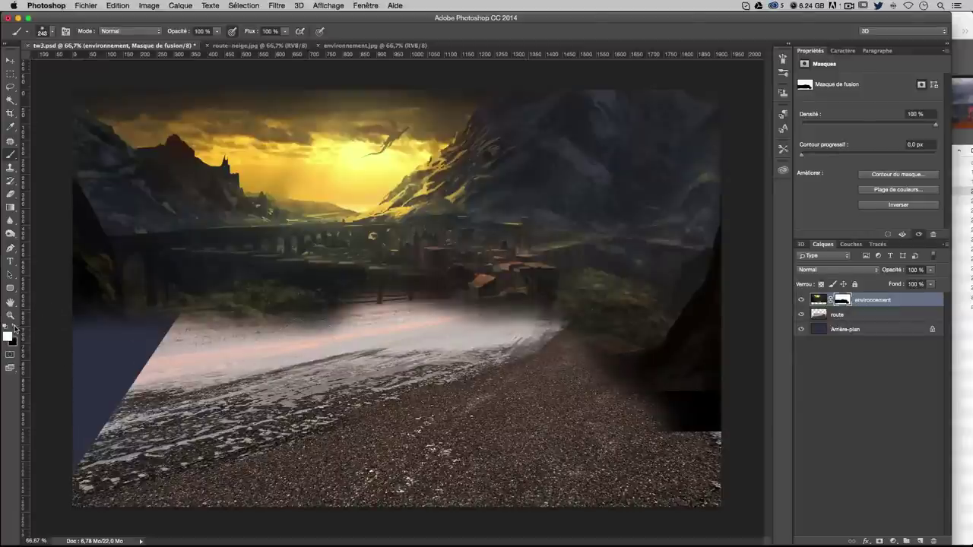
pyautogui.click(14, 327)
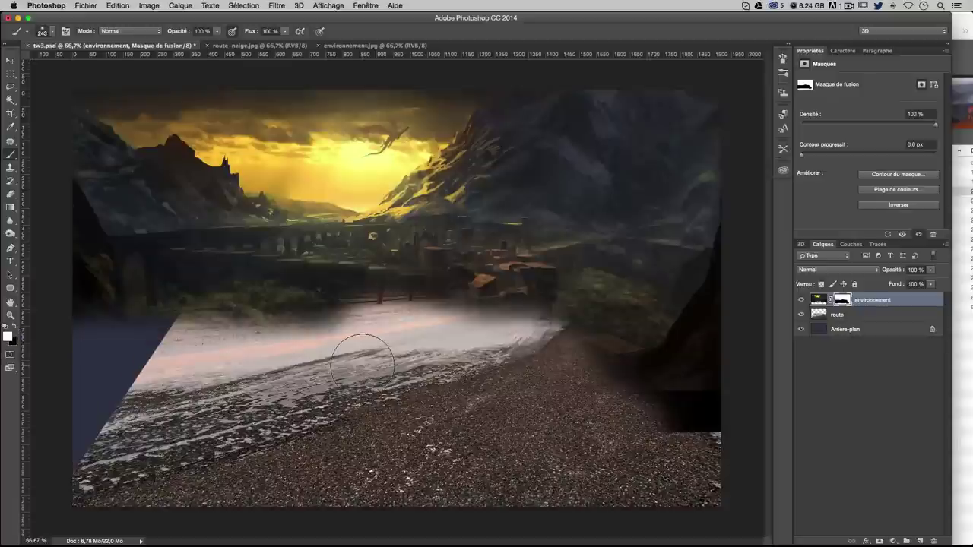
pyautogui.moveTo(98, 310)
pyautogui.mouseDown()
pyautogui.moveTo(87, 304)
pyautogui.moveTo(141, 311)
pyautogui.moveTo(65, 330)
pyautogui.moveTo(168, 343)
pyautogui.moveTo(419, 311)
pyautogui.moveTo(387, 322)
pyautogui.moveTo(527, 319)
pyautogui.moveTo(475, 333)
pyautogui.moveTo(583, 352)
pyautogui.moveTo(621, 347)
pyautogui.moveTo(254, 341)
pyautogui.moveTo(567, 354)
pyautogui.mouseUp()
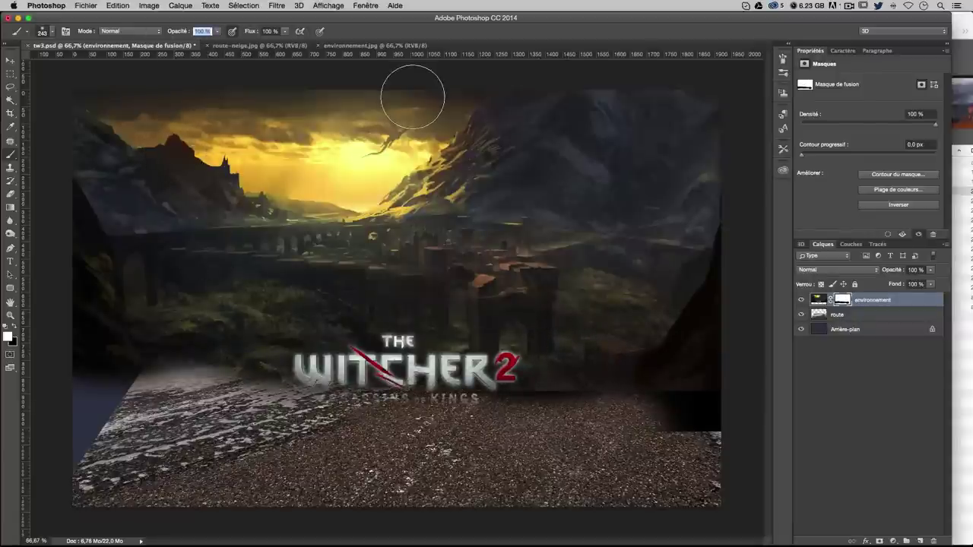
# At 50% opacity, mask the environnement layer's lower half to reveal the road, fence and hide the logo
pyautogui.write('50')
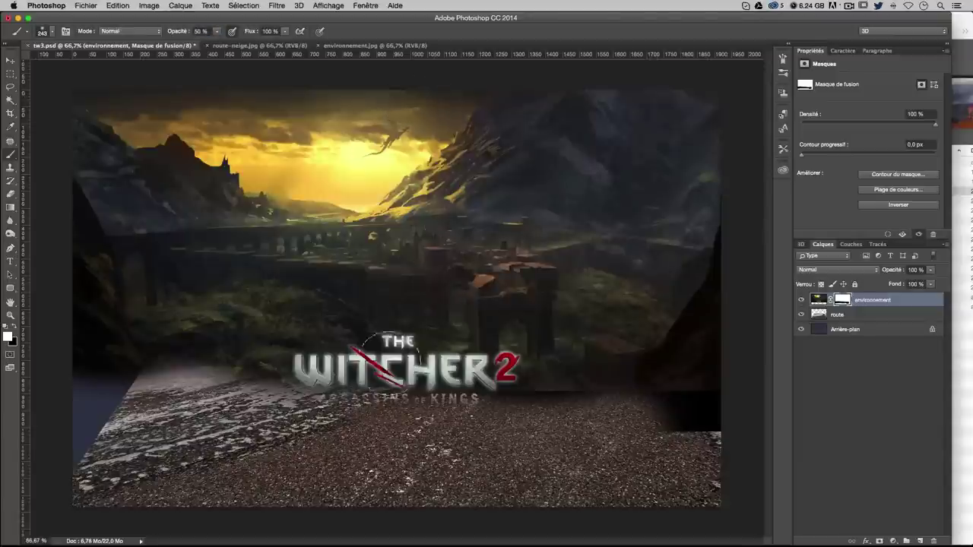
pyautogui.moveTo(91, 402); pyautogui.dragTo(297, 401)
pyautogui.moveTo(198, 376)
pyautogui.mouseDown()
pyautogui.moveTo(114, 415)
pyautogui.moveTo(206, 411)
pyautogui.mouseUp()
pyautogui.press('x')
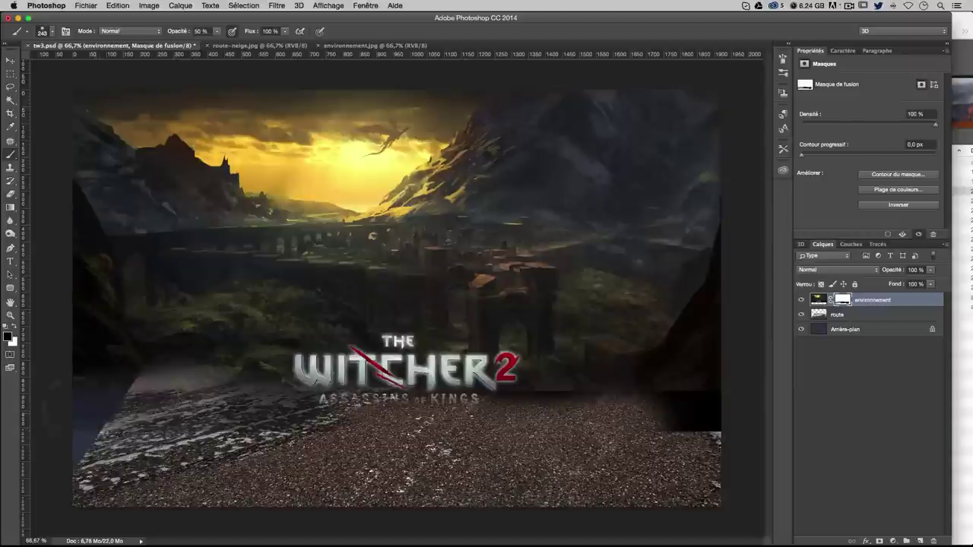
pyautogui.moveTo(114, 365)
pyautogui.mouseDown()
pyautogui.moveTo(319, 365)
pyautogui.moveTo(456, 349)
pyautogui.mouseUp()
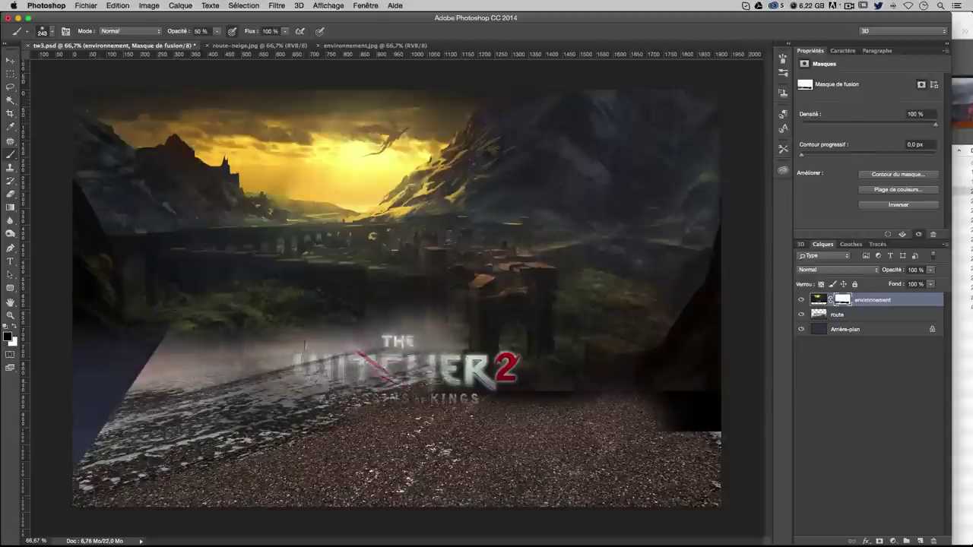
pyautogui.moveTo(334, 357); pyautogui.dragTo(502, 335)
pyautogui.moveTo(358, 319); pyautogui.dragTo(616, 357)
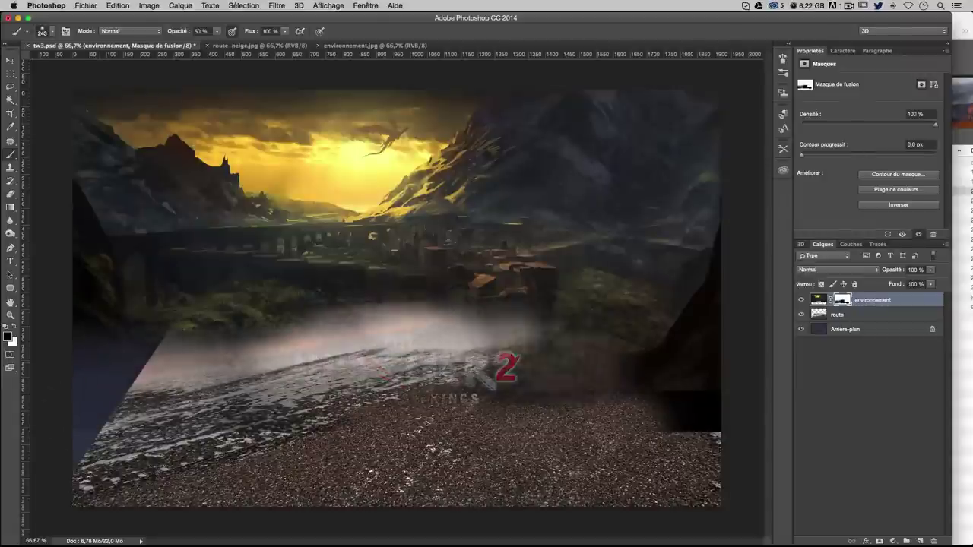
pyautogui.moveTo(456, 319); pyautogui.dragTo(547, 380)
pyautogui.moveTo(494, 334)
pyautogui.mouseDown()
pyautogui.moveTo(661, 357)
pyautogui.moveTo(715, 426)
pyautogui.moveTo(661, 327)
pyautogui.moveTo(699, 342)
pyautogui.moveTo(662, 309)
pyautogui.moveTo(680, 276)
pyautogui.moveTo(717, 265)
pyautogui.moveTo(653, 247)
pyautogui.moveTo(723, 233)
pyautogui.moveTo(600, 248)
pyautogui.moveTo(728, 246)
pyautogui.moveTo(580, 325)
pyautogui.moveTo(506, 294)
pyautogui.moveTo(327, 288)
pyautogui.moveTo(380, 243)
pyautogui.moveTo(517, 259)
pyautogui.moveTo(501, 281)
pyautogui.moveTo(365, 243)
pyautogui.moveTo(390, 282)
pyautogui.moveTo(578, 275)
pyautogui.moveTo(205, 293)
pyautogui.moveTo(228, 319)
pyautogui.moveTo(119, 278)
pyautogui.moveTo(54, 217)
pyautogui.moveTo(195, 282)
pyautogui.moveTo(180, 257)
pyautogui.moveTo(327, 239)
pyautogui.moveTo(373, 243)
pyautogui.moveTo(144, 256)
pyautogui.moveTo(75, 218)
pyautogui.moveTo(91, 339)
pyautogui.moveTo(149, 371)
pyautogui.moveTo(125, 422)
pyautogui.moveTo(215, 339)
pyautogui.moveTo(259, 327)
pyautogui.mouseUp()
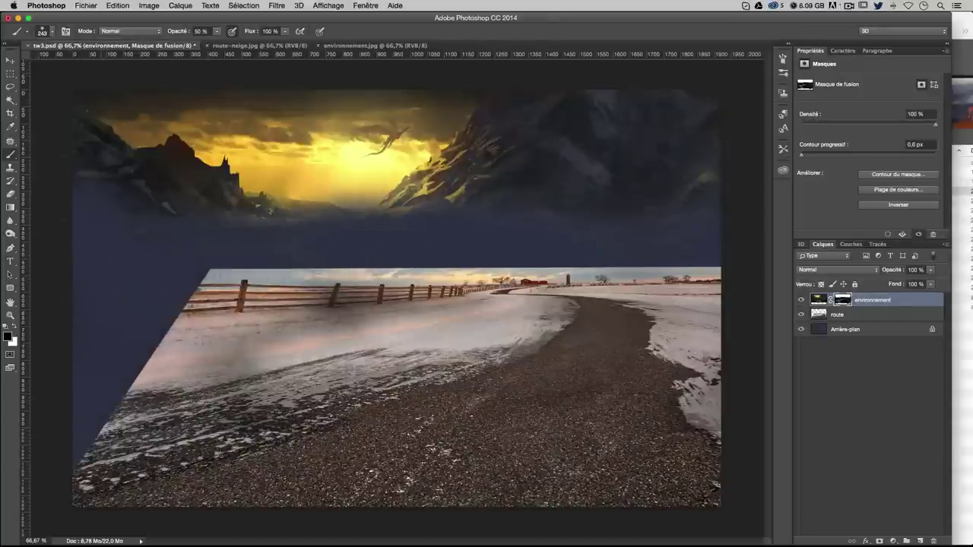
pyautogui.moveTo(190, 346)
pyautogui.mouseDown()
pyautogui.moveTo(220, 357)
pyautogui.moveTo(251, 346)
pyautogui.mouseUp()
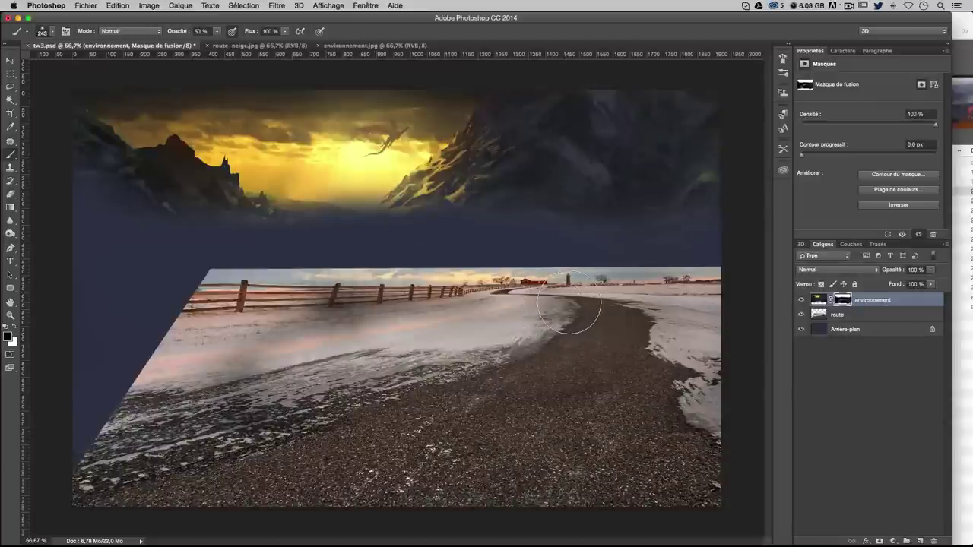
# Add a mask to the route layer and fade its top-right horizon with a soft 264 px brush
pyautogui.click(857, 317)
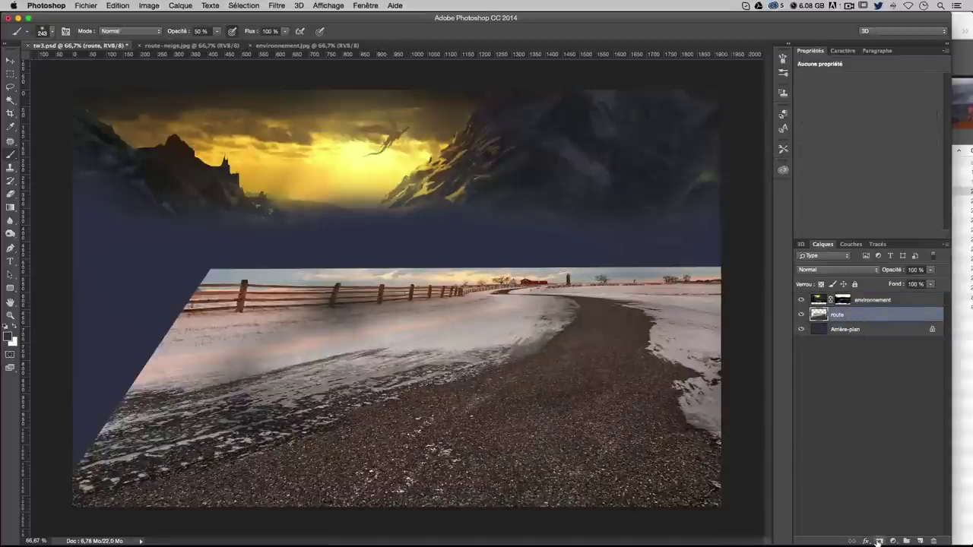
pyautogui.click(878, 541)
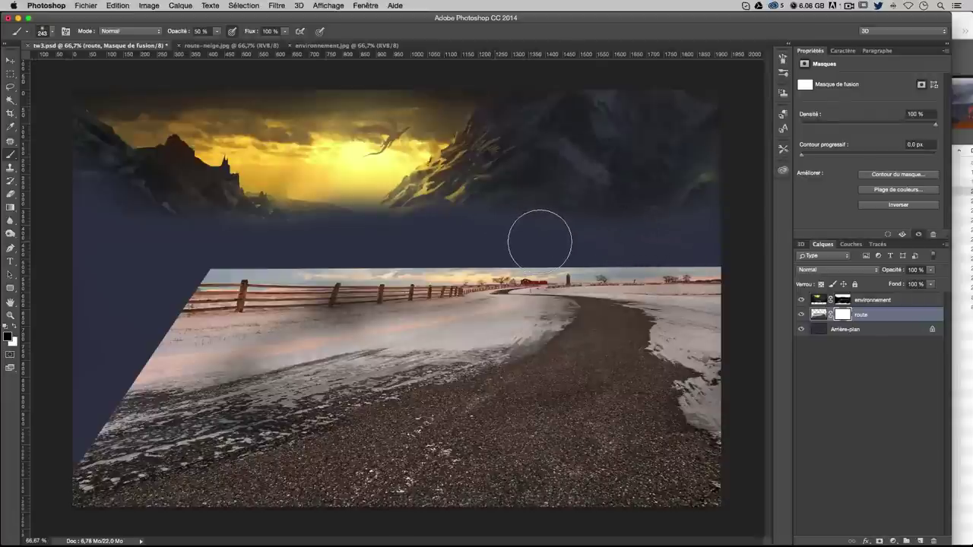
pyautogui.click(54, 34)
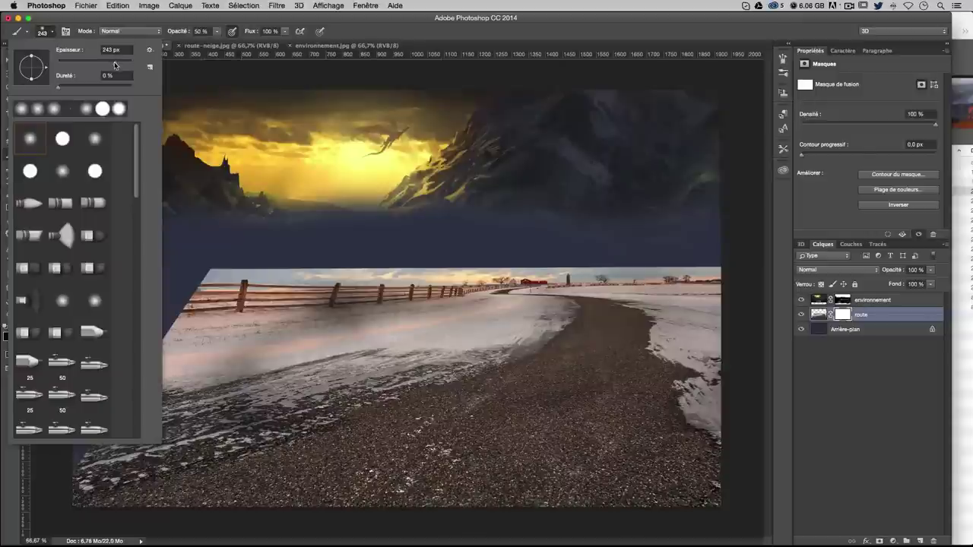
pyautogui.moveTo(114, 65); pyautogui.dragTo(106, 65)
pyautogui.click(444, 43)
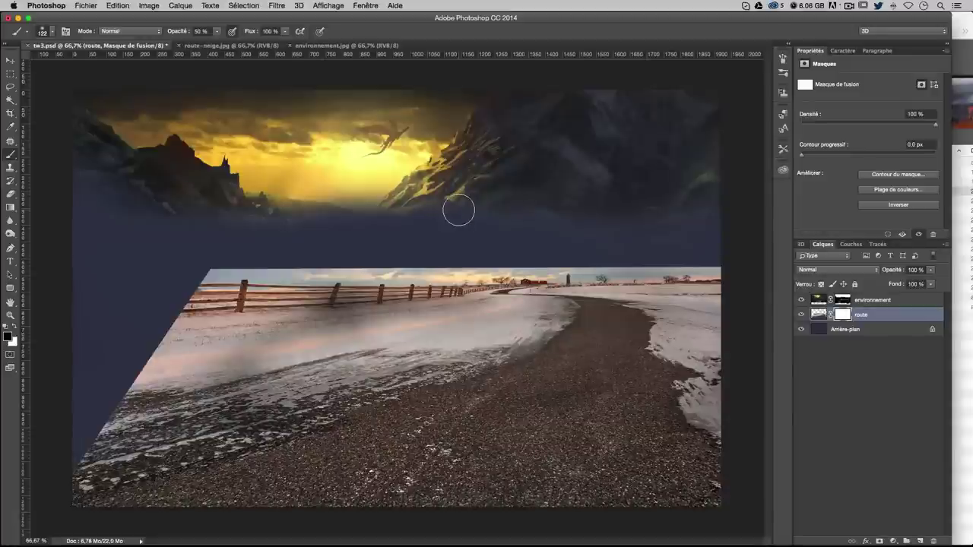
pyautogui.moveTo(458, 211); pyautogui.dragTo(449, 212)
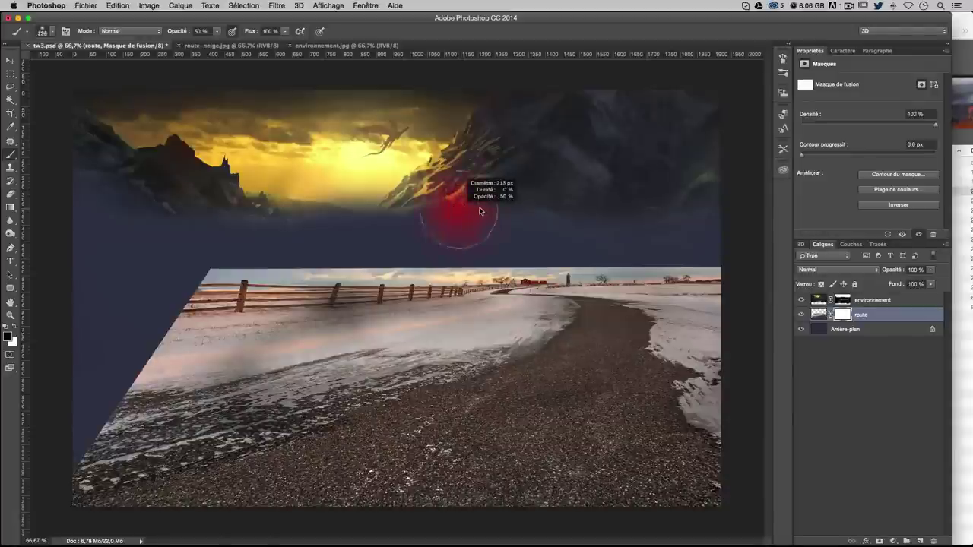
pyautogui.moveTo(479, 210); pyautogui.dragTo(450, 202)
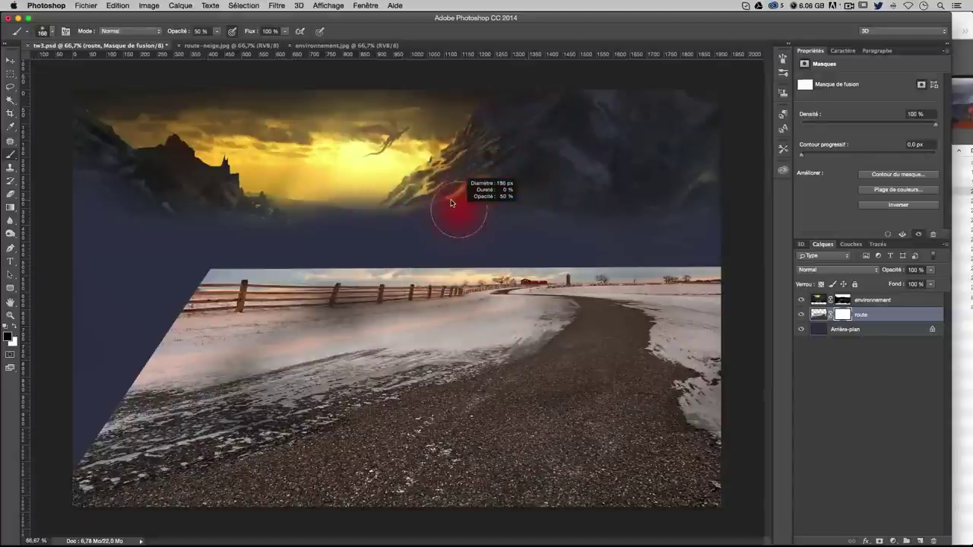
pyautogui.moveTo(451, 202)
pyautogui.mouseDown()
pyautogui.moveTo(466, 204)
pyautogui.moveTo(456, 204)
pyautogui.mouseUp()
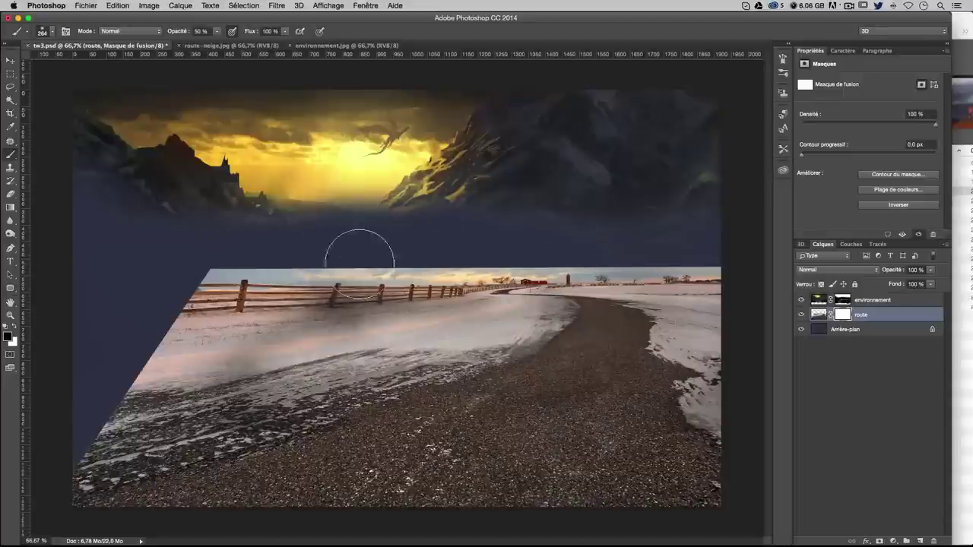
pyautogui.moveTo(291, 268)
pyautogui.mouseDown()
pyautogui.moveTo(291, 424)
pyautogui.moveTo(288, 176)
pyautogui.mouseUp()
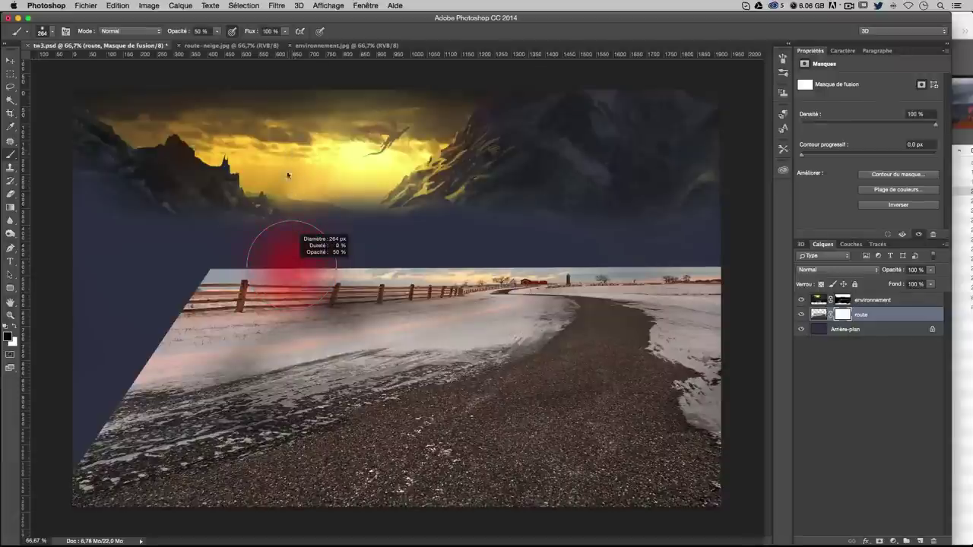
pyautogui.moveTo(288, 176)
pyautogui.mouseDown()
pyautogui.moveTo(293, 129)
pyautogui.moveTo(266, 103)
pyautogui.mouseUp()
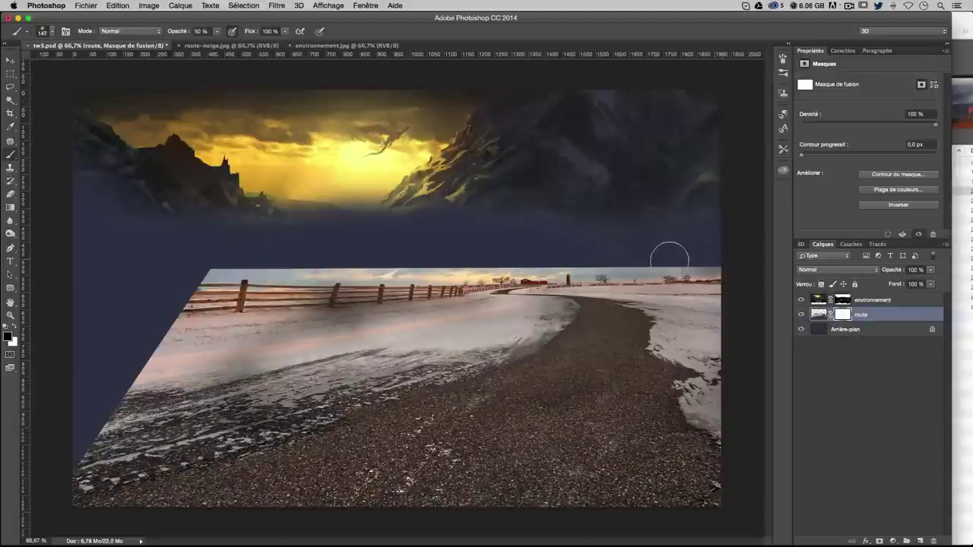
pyautogui.moveTo(669, 258); pyautogui.dragTo(707, 278)
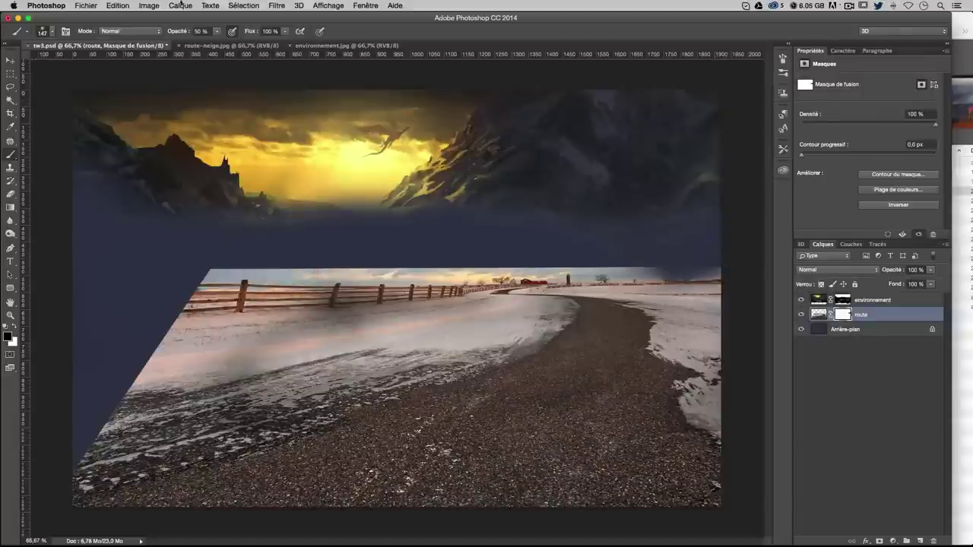
# Fade the route image's top horizon strip and its diagonal and lower-left edges on its mask
pyautogui.click(217, 34)
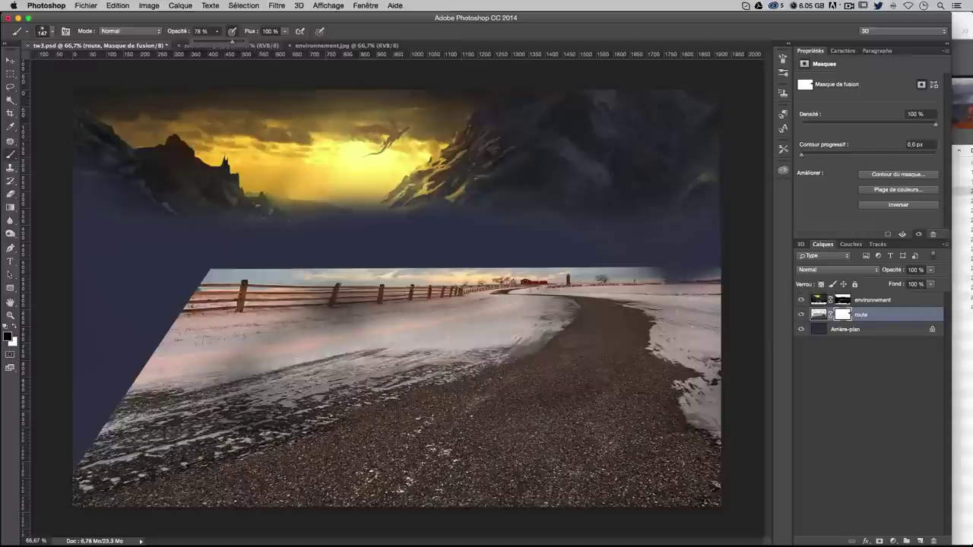
pyautogui.moveTo(730, 257)
pyautogui.mouseDown()
pyautogui.moveTo(494, 275)
pyautogui.moveTo(524, 259)
pyautogui.moveTo(326, 245)
pyautogui.moveTo(180, 257)
pyautogui.moveTo(708, 256)
pyautogui.moveTo(196, 256)
pyautogui.moveTo(163, 346)
pyautogui.moveTo(117, 360)
pyautogui.mouseUp()
pyautogui.moveTo(209, 293)
pyautogui.mouseDown()
pyautogui.moveTo(99, 441)
pyautogui.moveTo(76, 450)
pyautogui.moveTo(94, 438)
pyautogui.mouseUp()
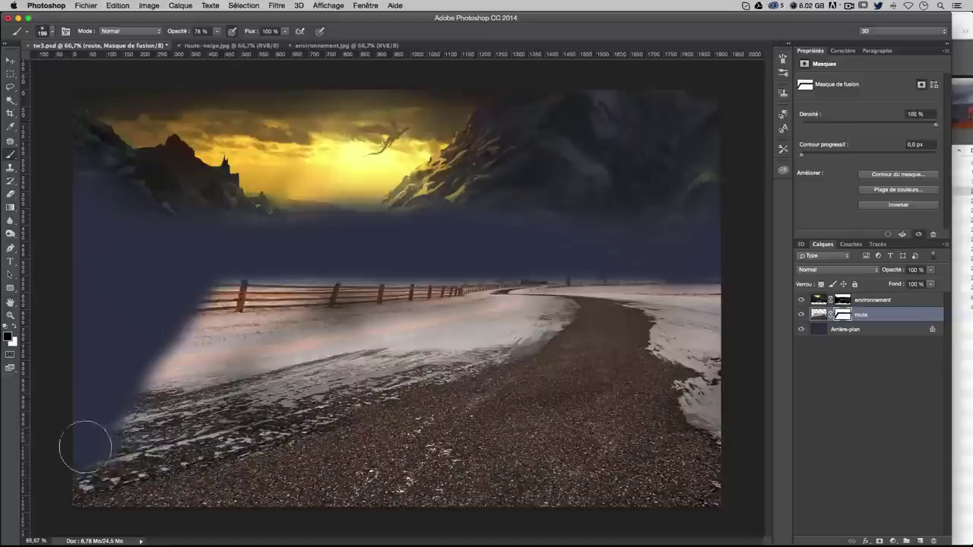
pyautogui.moveTo(87, 445)
pyautogui.mouseDown()
pyautogui.moveTo(119, 423)
pyautogui.moveTo(119, 396)
pyautogui.moveTo(156, 376)
pyautogui.moveTo(196, 323)
pyautogui.mouseUp()
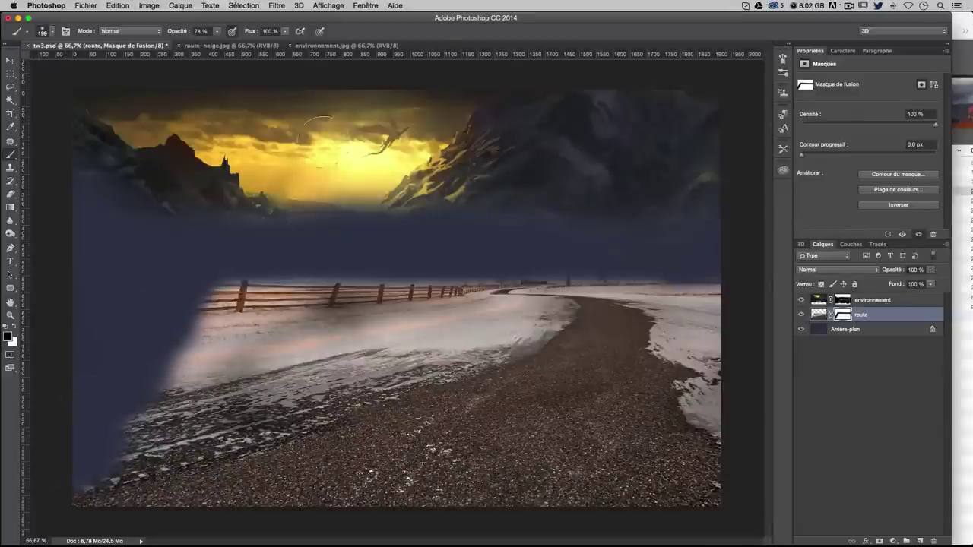
# At 30% brush opacity, soften the road's left edge further, then reselect environnement
pyautogui.click(216, 31)
pyautogui.moveTo(223, 45); pyautogui.dragTo(192, 46)
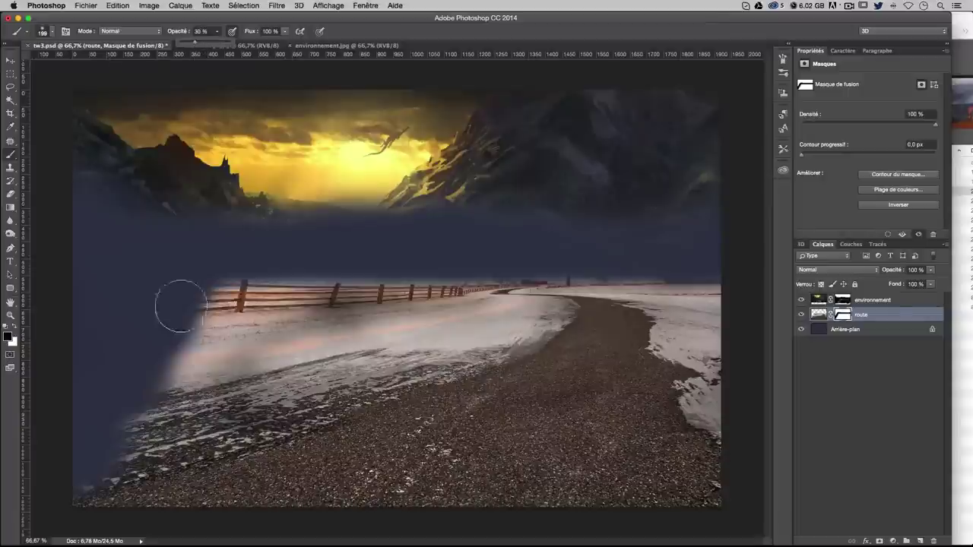
pyautogui.moveTo(178, 304)
pyautogui.mouseDown()
pyautogui.moveTo(174, 326)
pyautogui.moveTo(202, 365)
pyautogui.moveTo(129, 448)
pyautogui.moveTo(145, 435)
pyautogui.mouseUp()
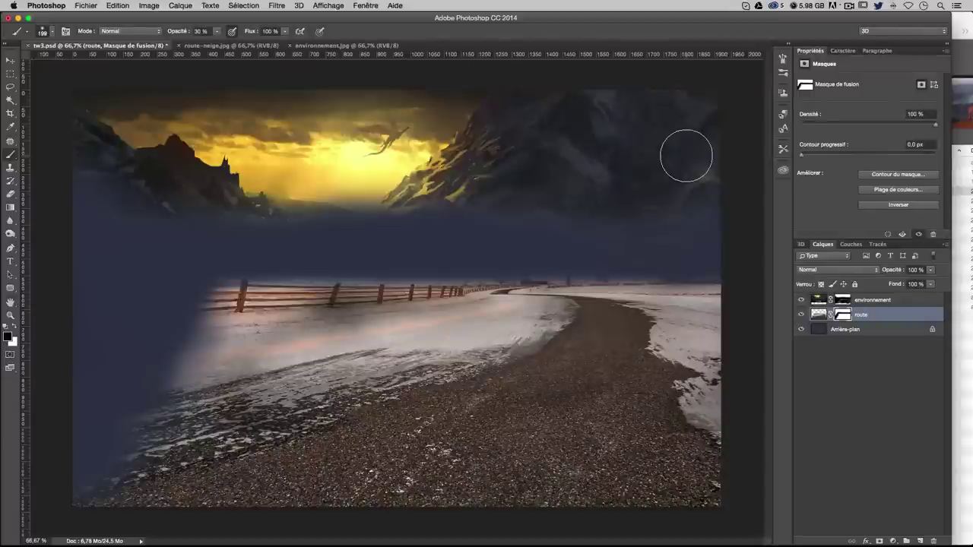
pyautogui.click(885, 300)
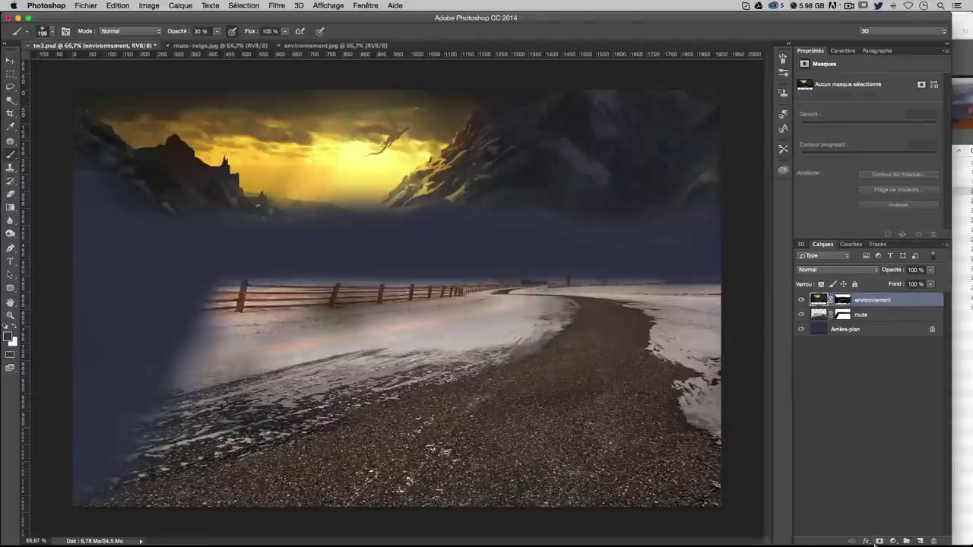
# Add a Noir et blanc 1 adjustment layer over the composition
pyautogui.click(893, 542)
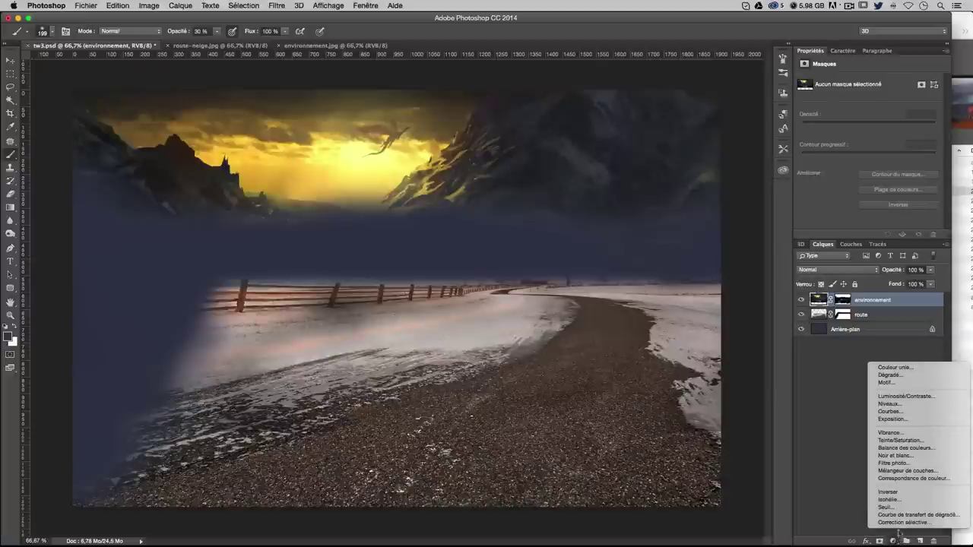
pyautogui.click(891, 456)
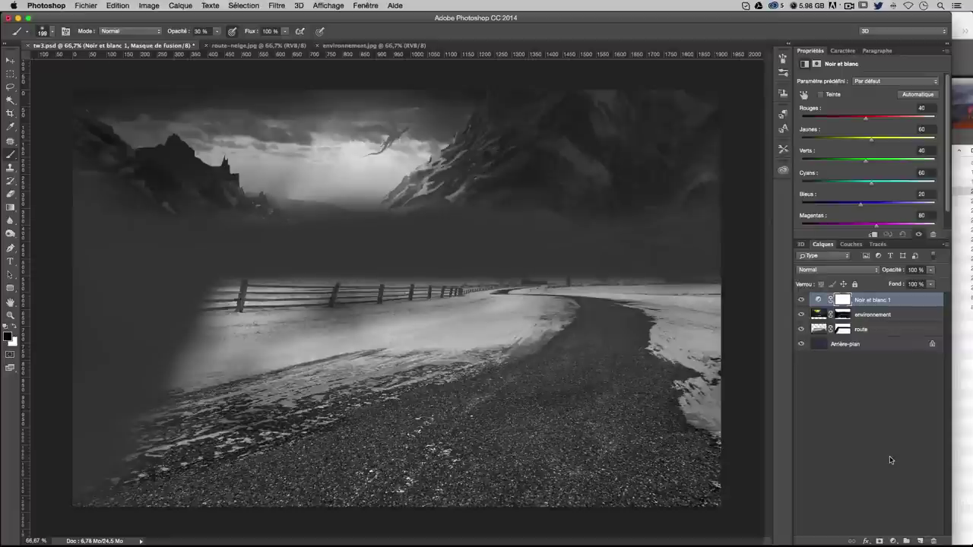
pyautogui.press(']')
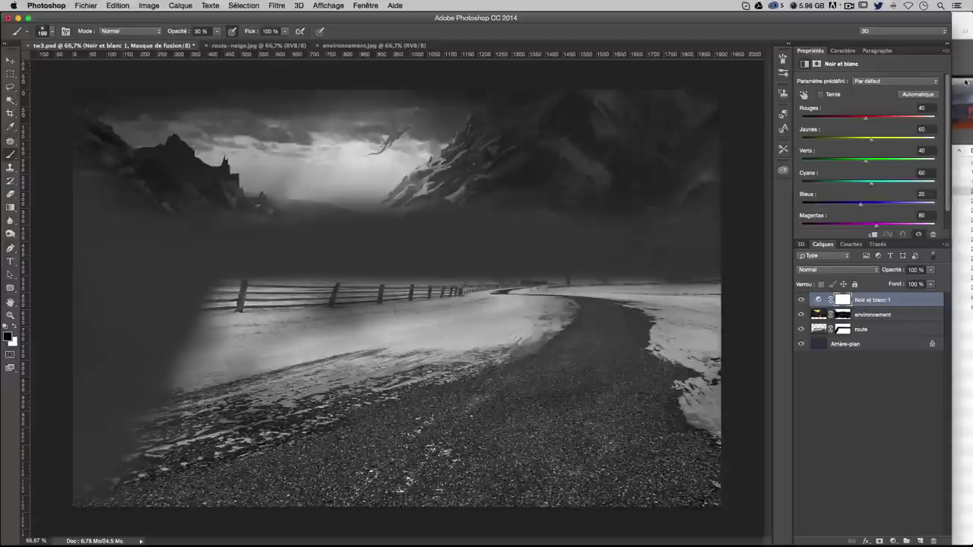
pyautogui.click(961, 25)
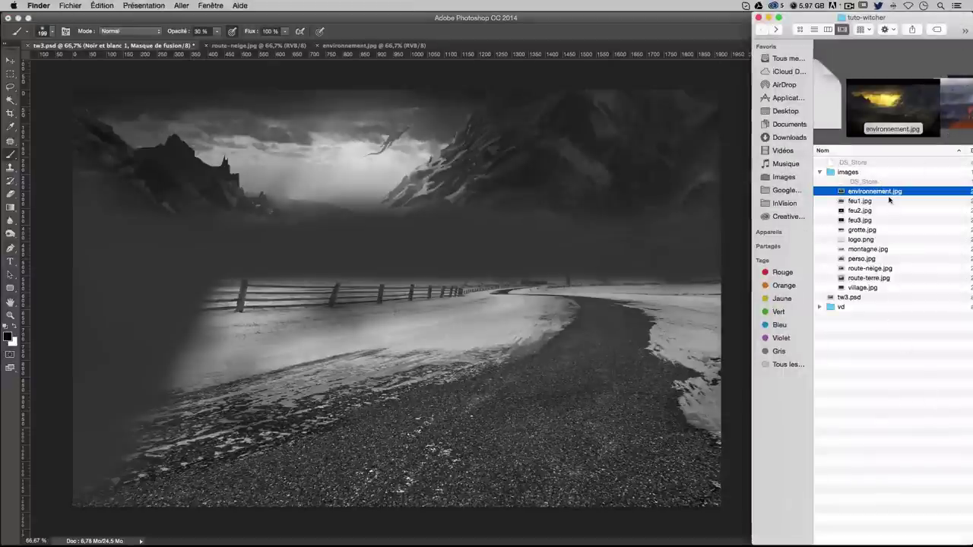
# Drag feu1.jpg from the Finder images folder onto the tw3.psd canvas as a placed layer
pyautogui.click(859, 200)
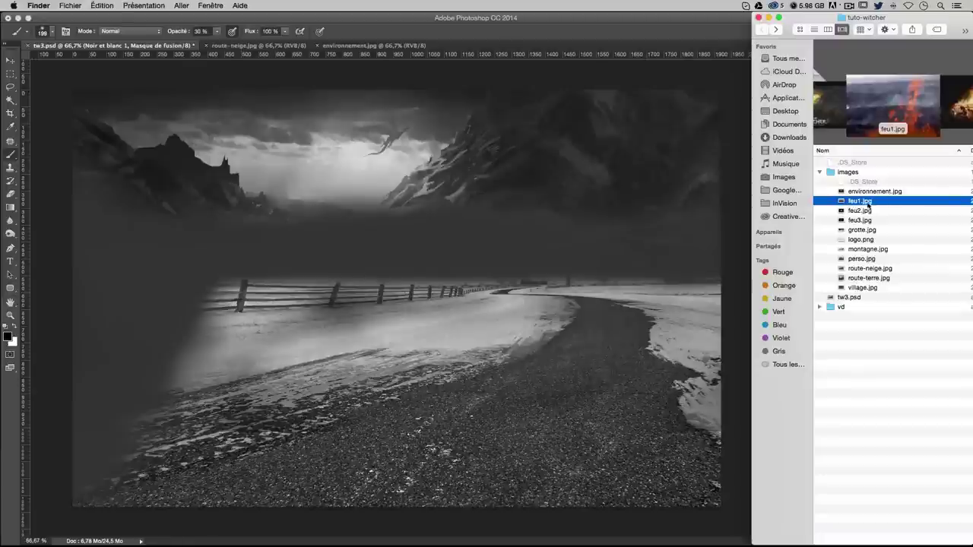
pyautogui.moveTo(868, 206); pyautogui.dragTo(174, 334)
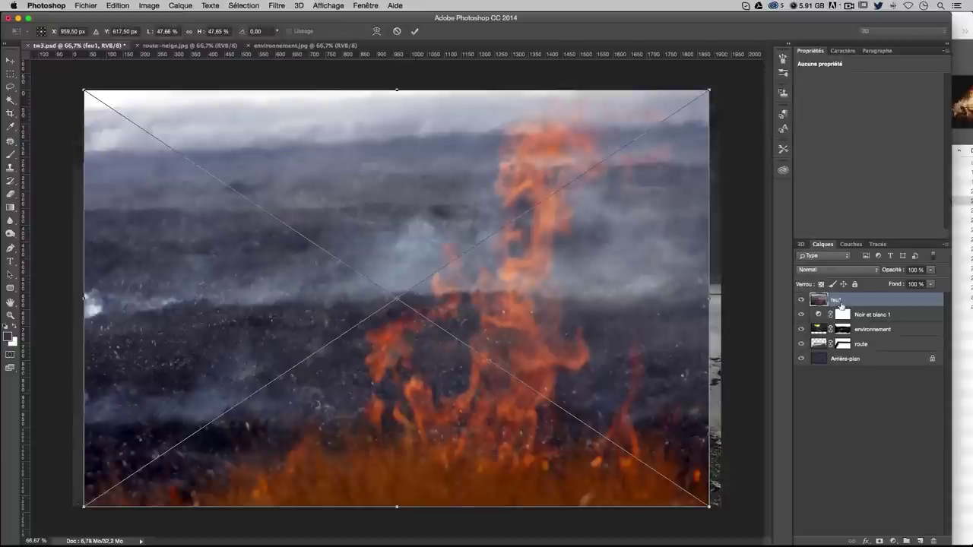
pyautogui.click(964, 23)
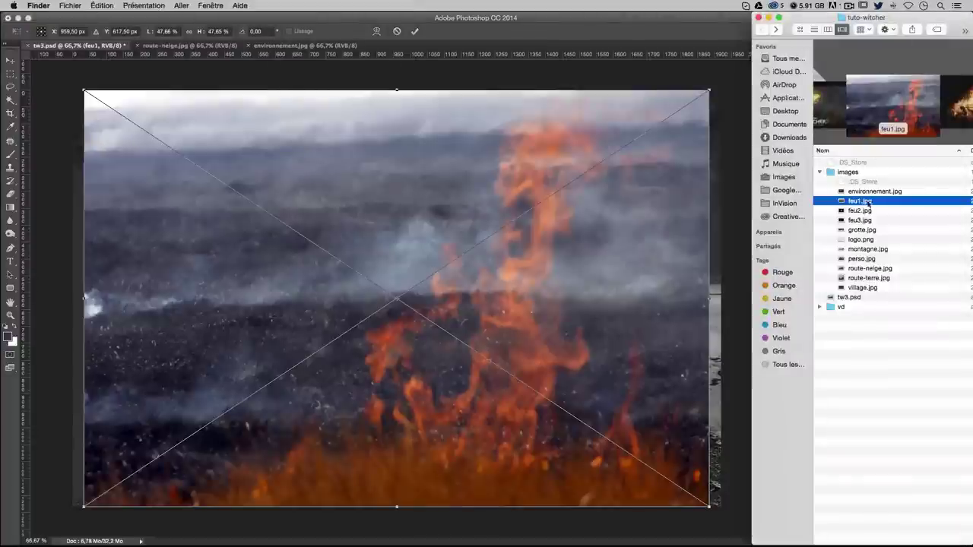
pyautogui.click(699, 87)
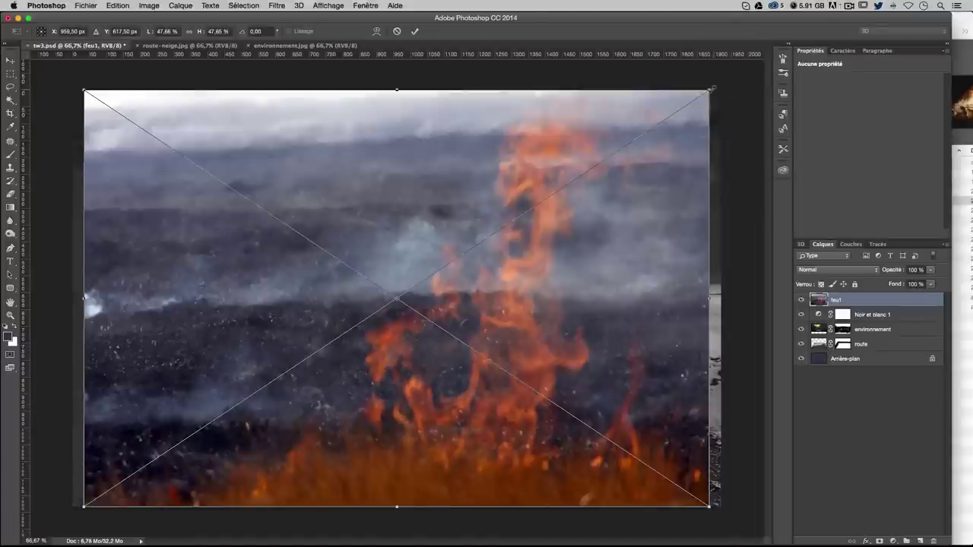
# Scale feu1 to about 24% in the lower left and move it below Noir et blanc 1
pyautogui.moveTo(714, 90); pyautogui.dragTo(358, 212)
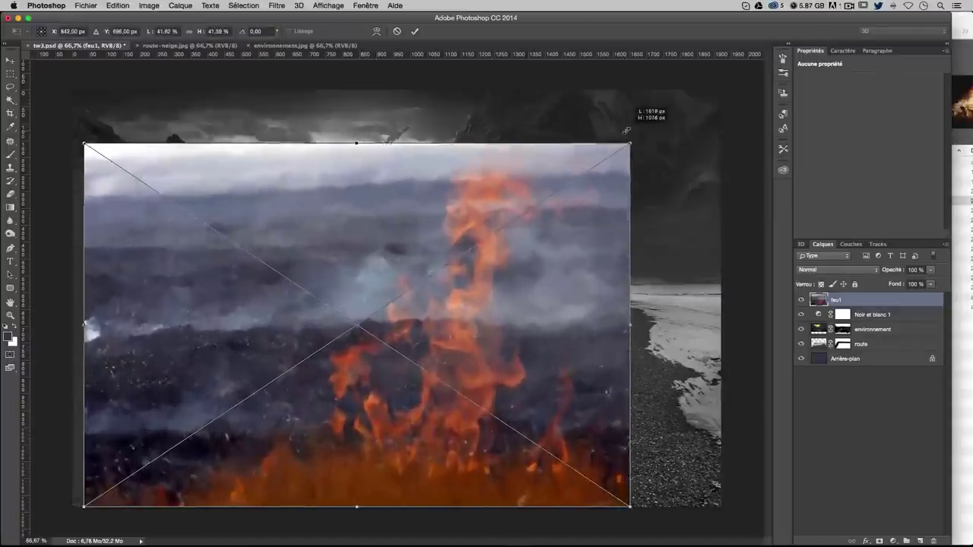
pyautogui.moveTo(358, 212)
pyautogui.mouseDown()
pyautogui.moveTo(671, 113)
pyautogui.moveTo(339, 205)
pyautogui.mouseUp()
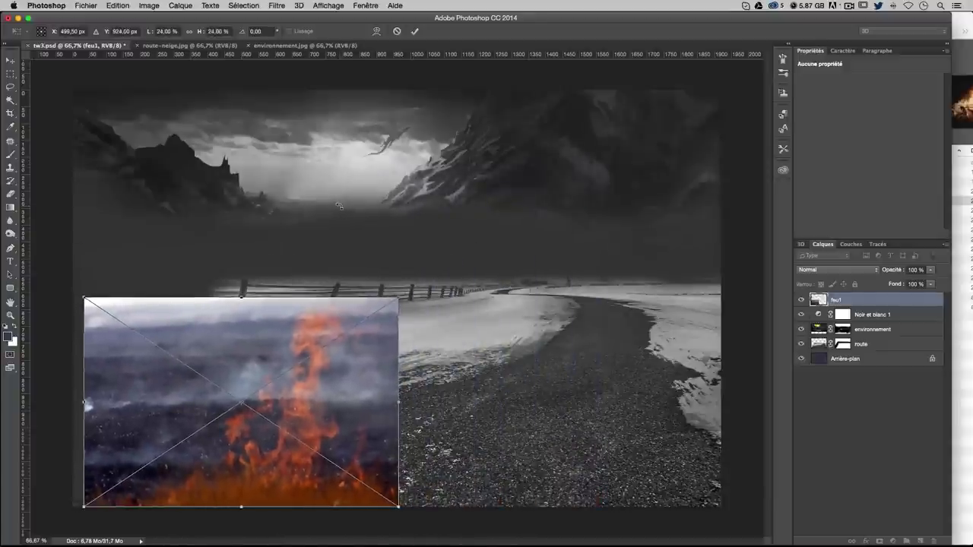
pyautogui.press('Return')
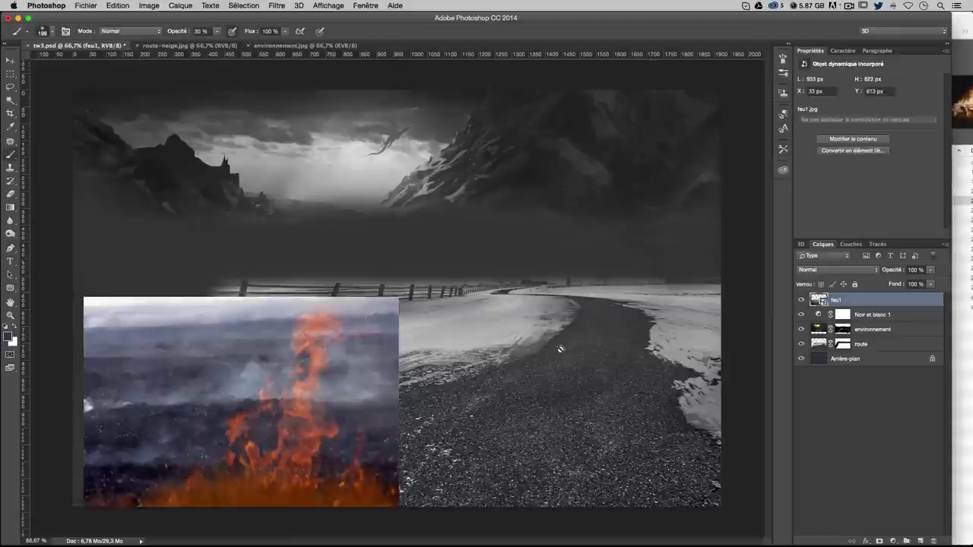
pyautogui.moveTo(895, 310); pyautogui.dragTo(891, 322)
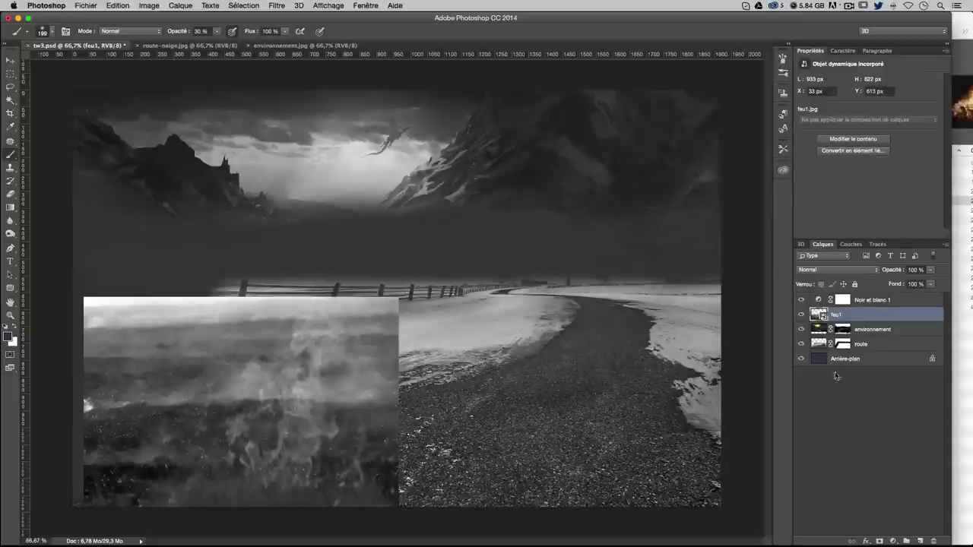
# Mask feu1 and brush away its top, left, right and lower edges into the road and fence
pyautogui.click(880, 541)
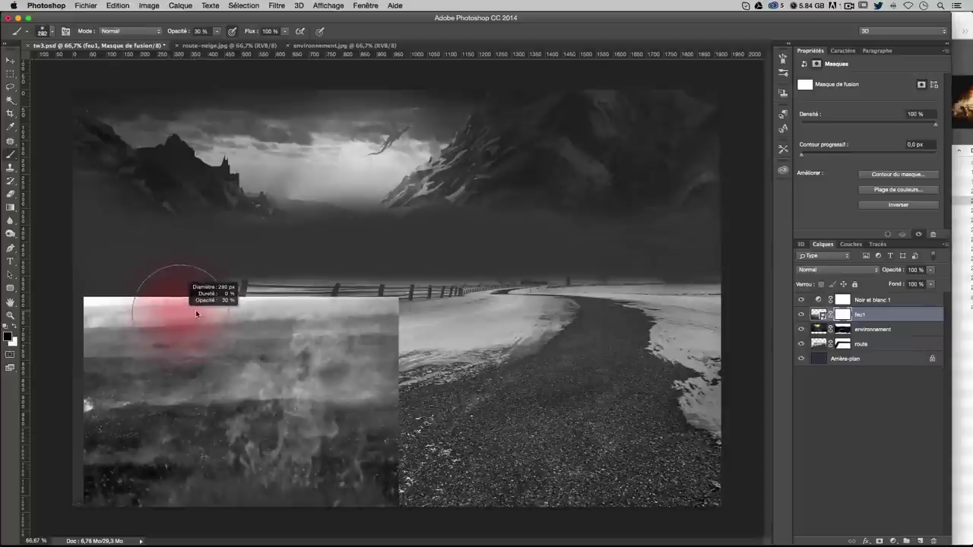
pyautogui.moveTo(142, 322)
pyautogui.mouseDown()
pyautogui.moveTo(91, 319)
pyautogui.moveTo(197, 306)
pyautogui.mouseUp()
pyautogui.moveTo(124, 308); pyautogui.dragTo(228, 319)
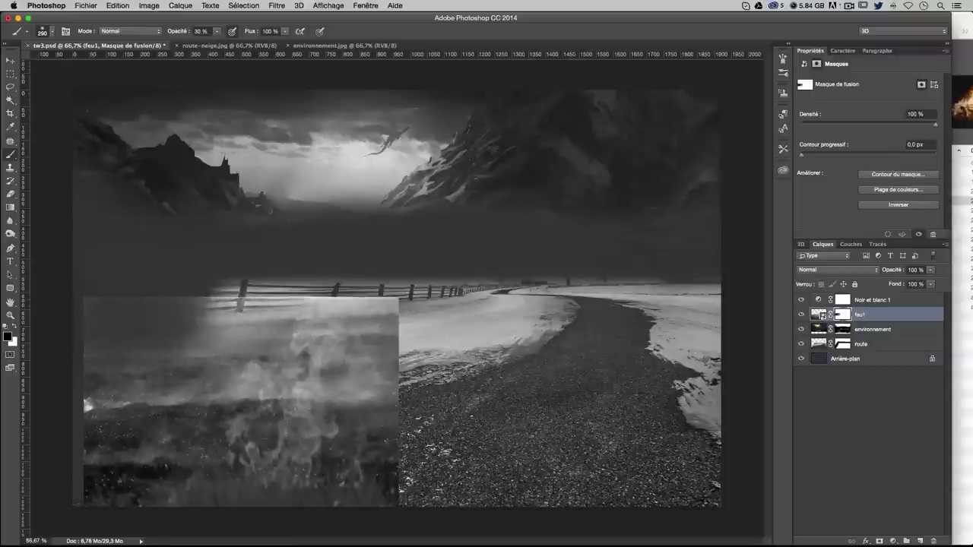
pyautogui.moveTo(136, 349); pyautogui.dragTo(115, 445)
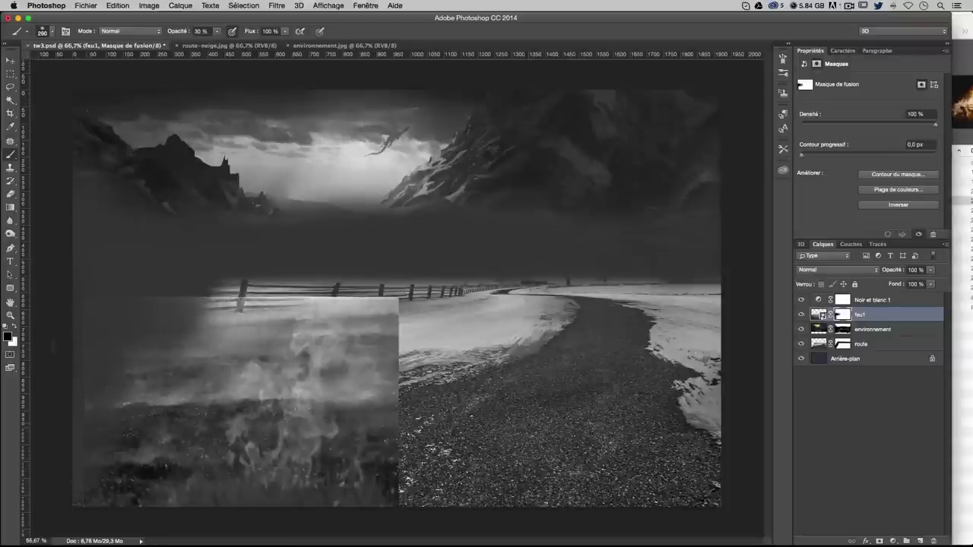
pyautogui.moveTo(98, 289)
pyautogui.mouseDown()
pyautogui.moveTo(243, 303)
pyautogui.moveTo(221, 313)
pyautogui.moveTo(384, 312)
pyautogui.moveTo(394, 346)
pyautogui.moveTo(452, 332)
pyautogui.mouseUp()
pyautogui.moveTo(391, 373); pyautogui.dragTo(384, 479)
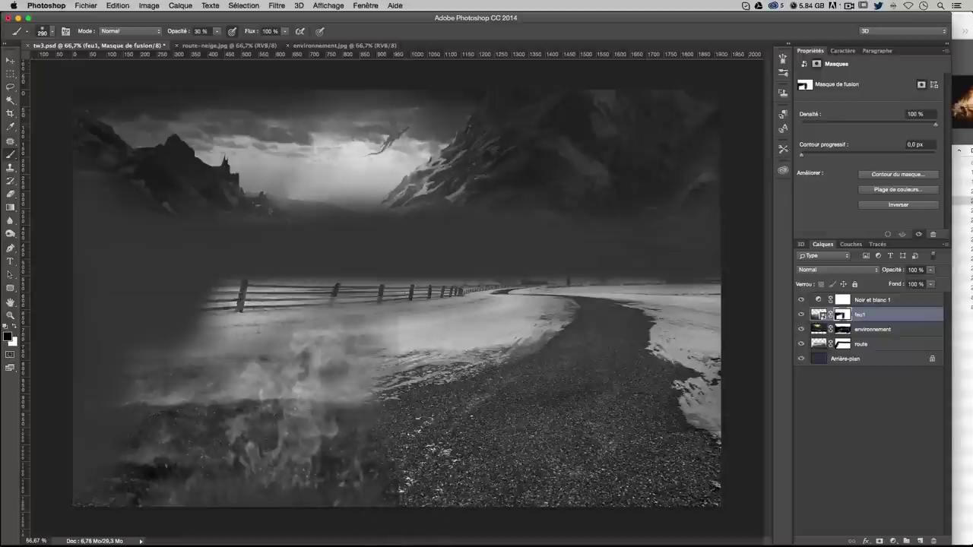
pyautogui.moveTo(461, 346)
pyautogui.mouseDown()
pyautogui.moveTo(456, 335)
pyautogui.moveTo(422, 340)
pyautogui.mouseUp()
pyautogui.moveTo(169, 451)
pyautogui.mouseDown()
pyautogui.moveTo(162, 391)
pyautogui.moveTo(289, 460)
pyautogui.moveTo(266, 467)
pyautogui.mouseUp()
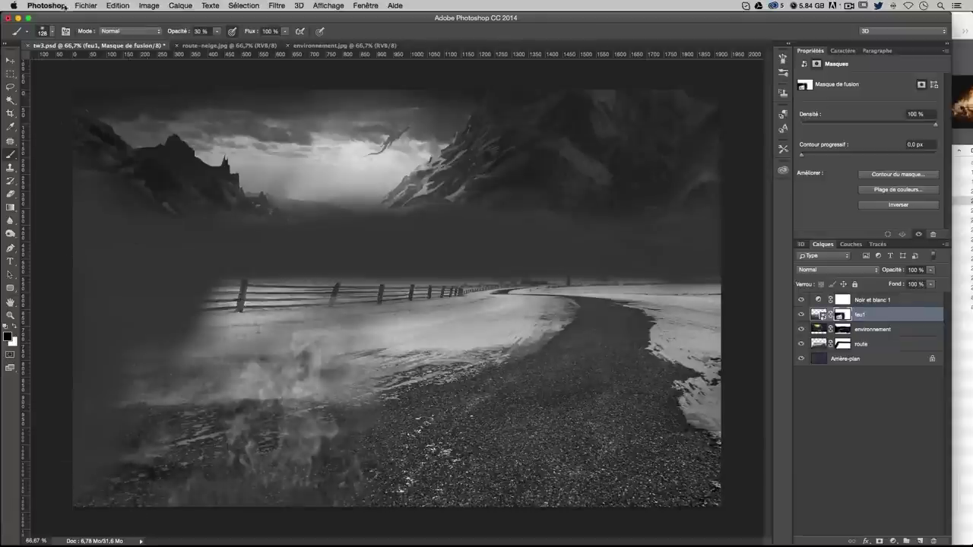
pyautogui.click(11, 61)
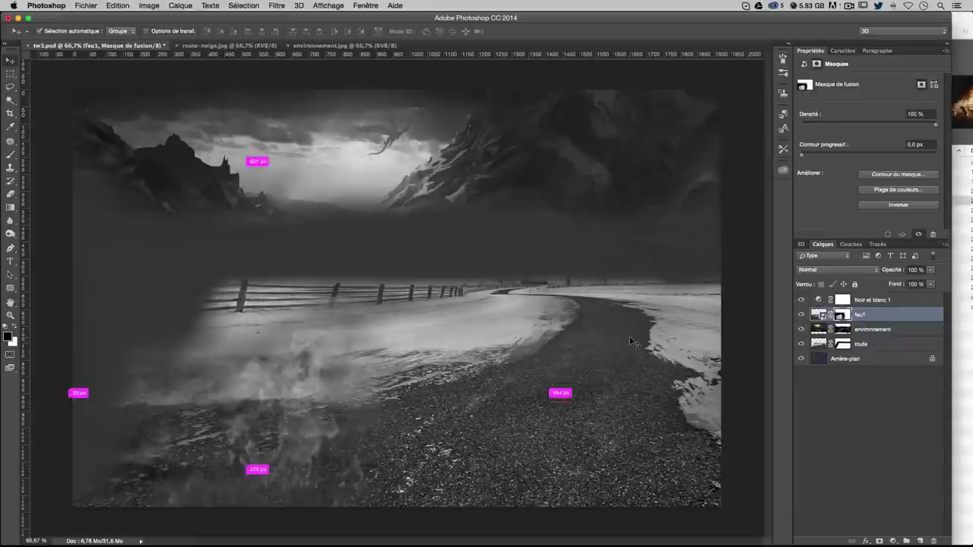
# Duplicate the feu1 fire layer and drag the copy to the road's right side
pyautogui.hotkey('ctrl', 'j')
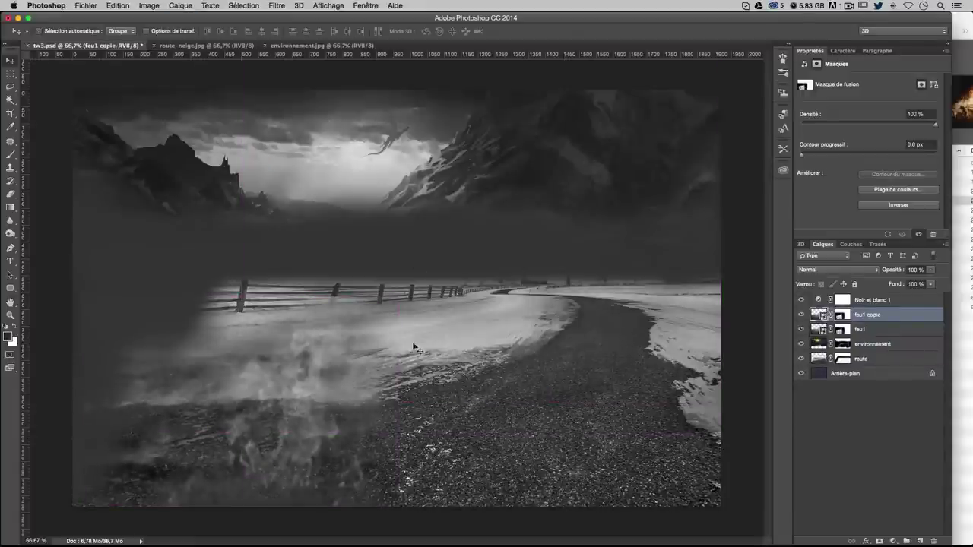
pyautogui.moveTo(419, 349); pyautogui.dragTo(653, 347)
pyautogui.hotkey('ctrl', 'alt', 'z')
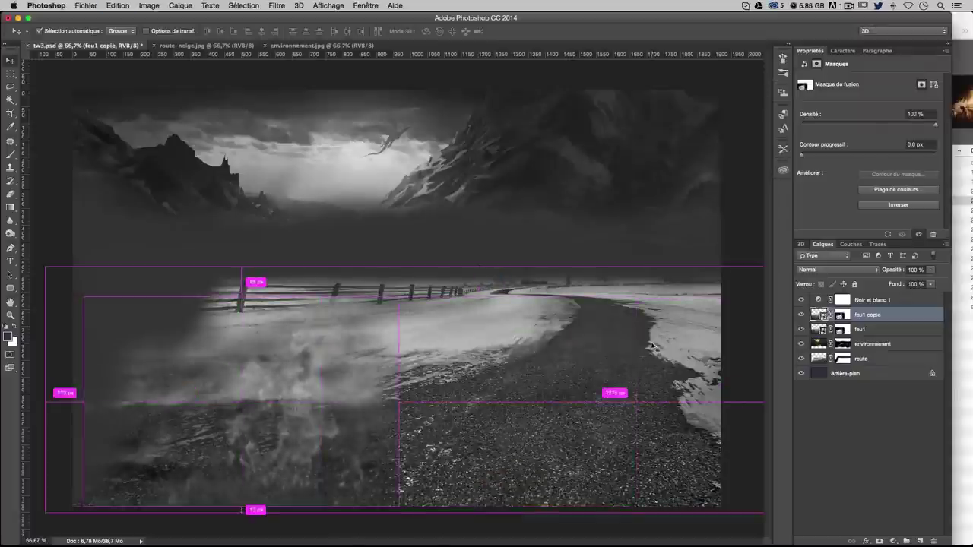
pyautogui.hotkey('ctrl', 'alt', 'z')
pyautogui.keyDown('alt'); pyautogui.moveTo(308, 393); pyautogui.dragTo(592, 382); pyautogui.keyUp('alt')
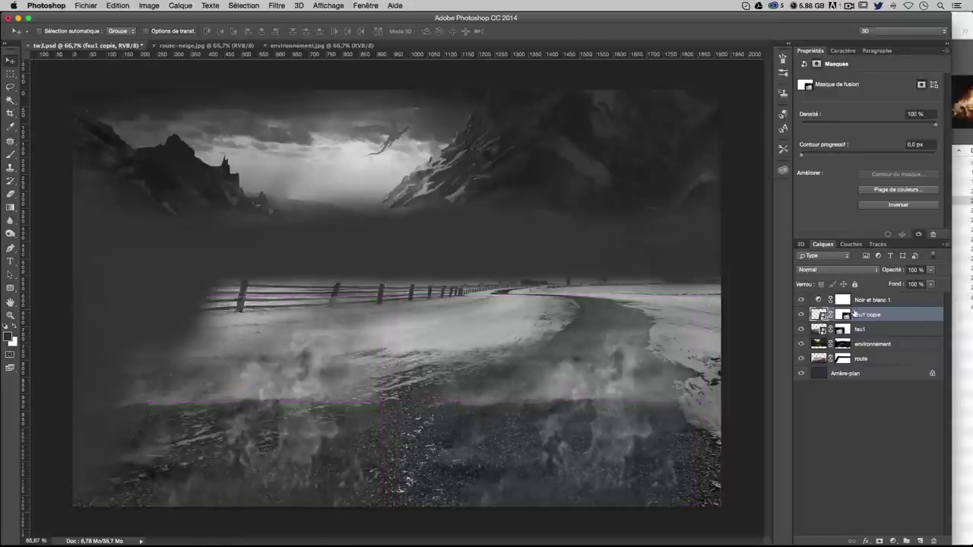
# Flip the fire copy horizontally (Symétrie axe horizontal) and shift it farther right
pyautogui.hotkey('ctrl', 't')
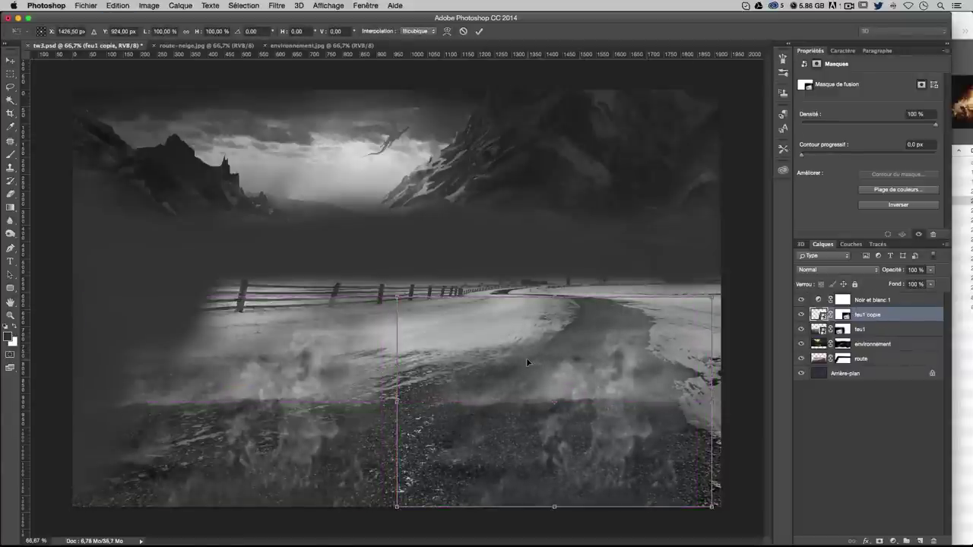
pyautogui.rightClick(527, 362)
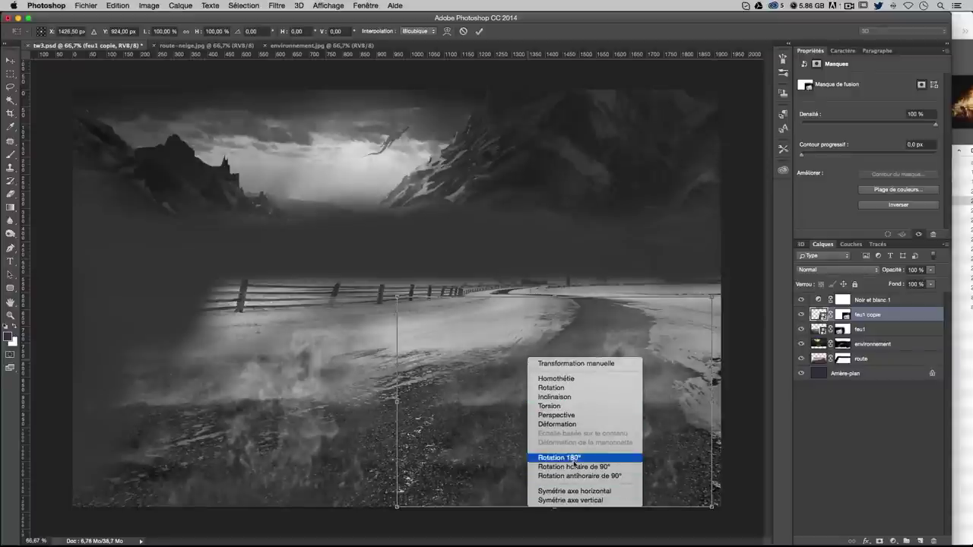
pyautogui.click(566, 492)
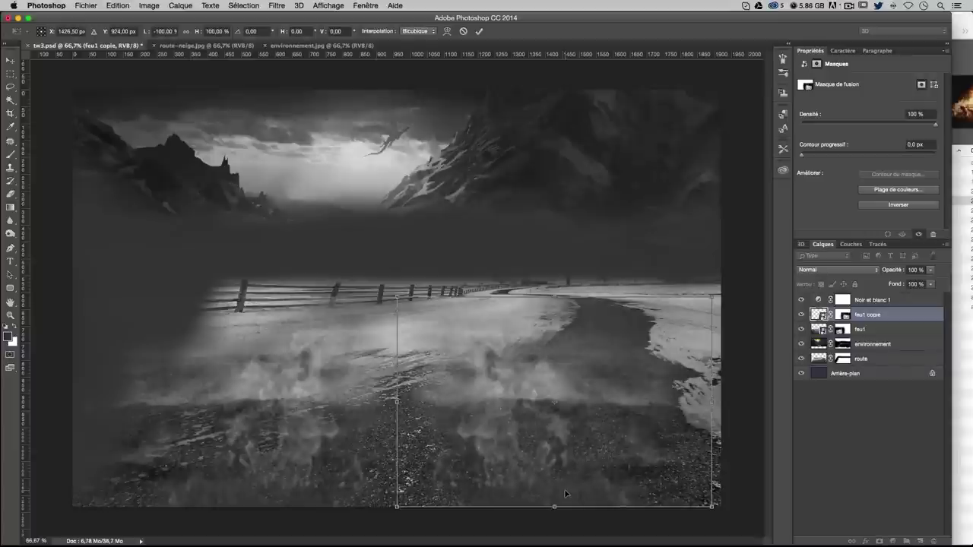
pyautogui.press('Return')
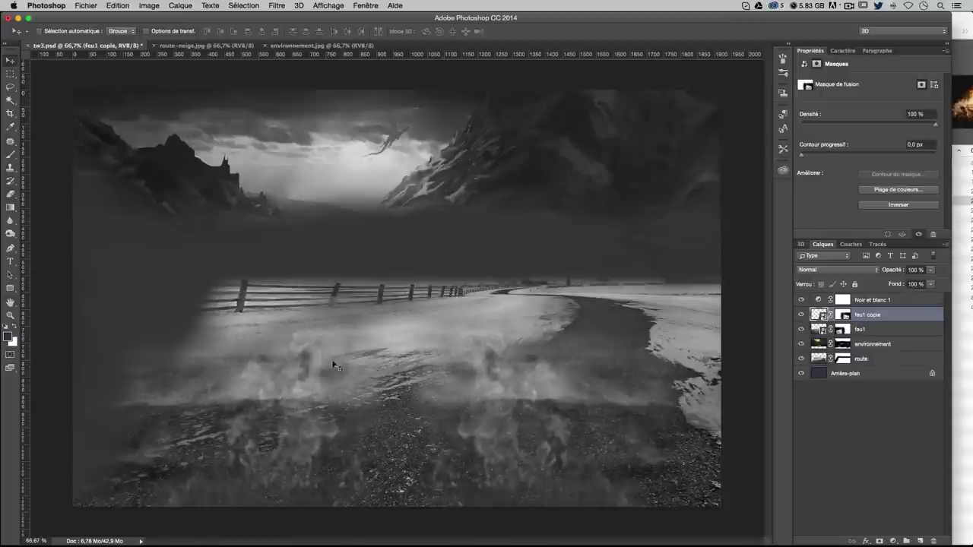
pyautogui.moveTo(535, 395); pyautogui.dragTo(598, 392)
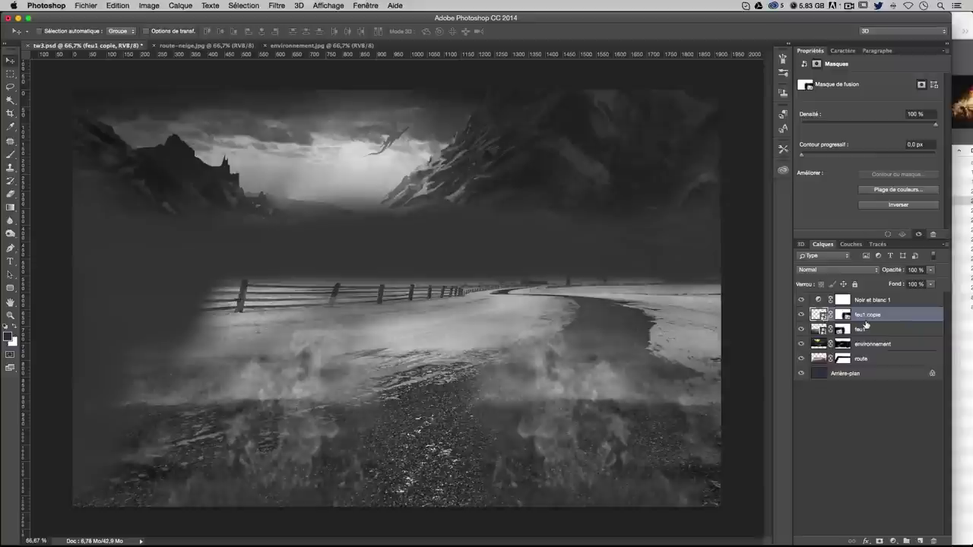
# Paint black with a ~300 px brush on the feu1 copie mask to hide the smoke on the road's right
pyautogui.click(843, 314)
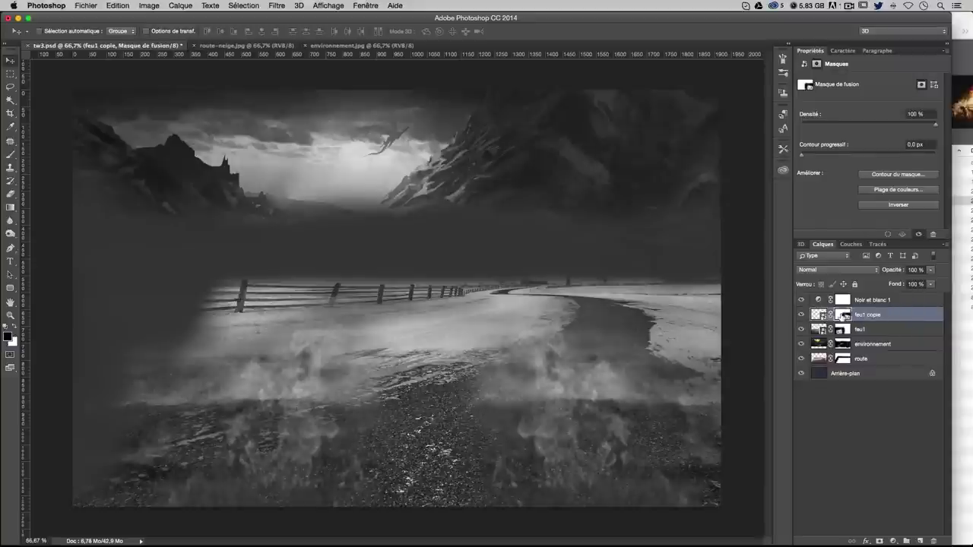
pyautogui.click(12, 155)
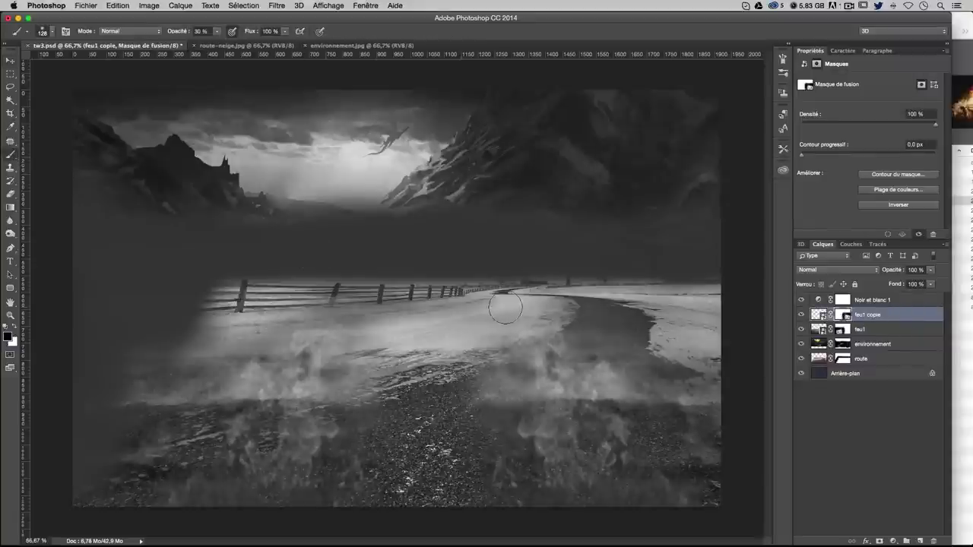
pyautogui.moveTo(522, 346)
pyautogui.mouseDown()
pyautogui.moveTo(563, 346)
pyautogui.moveTo(601, 381)
pyautogui.mouseUp()
pyautogui.moveTo(669, 365); pyautogui.dragTo(707, 422)
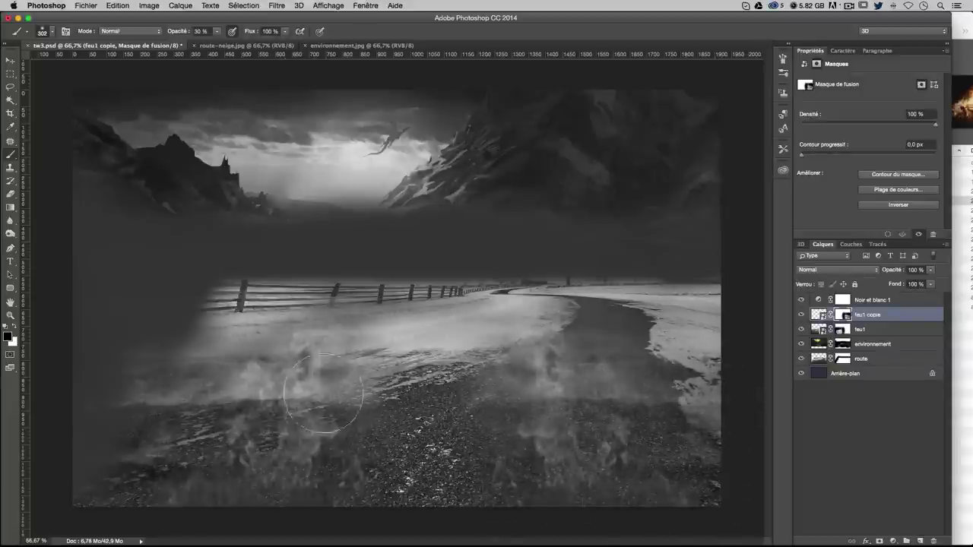
# Shift the feu1 fire further left, target its layer mask, and bring the images folder forward
pyautogui.click(9, 60)
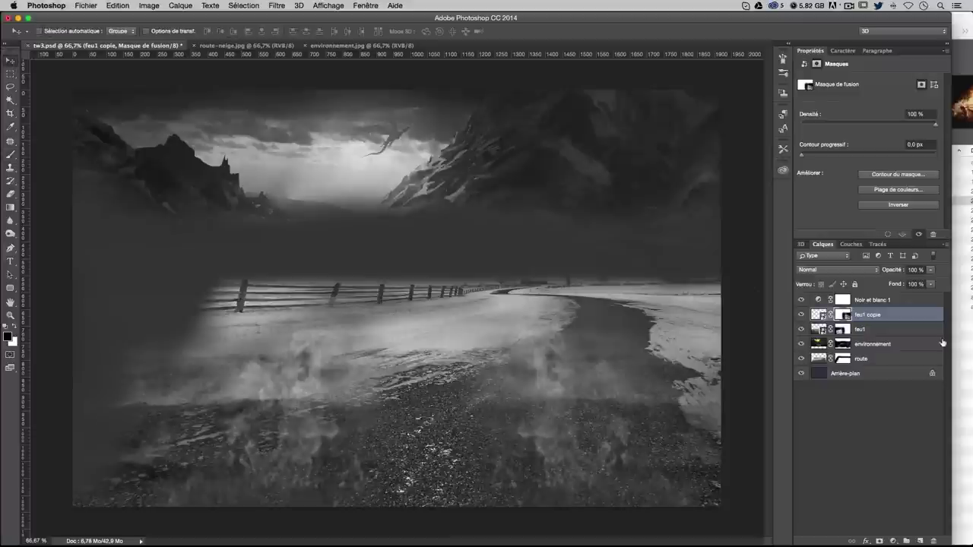
pyautogui.click(874, 333)
pyautogui.moveTo(503, 360); pyautogui.dragTo(453, 363)
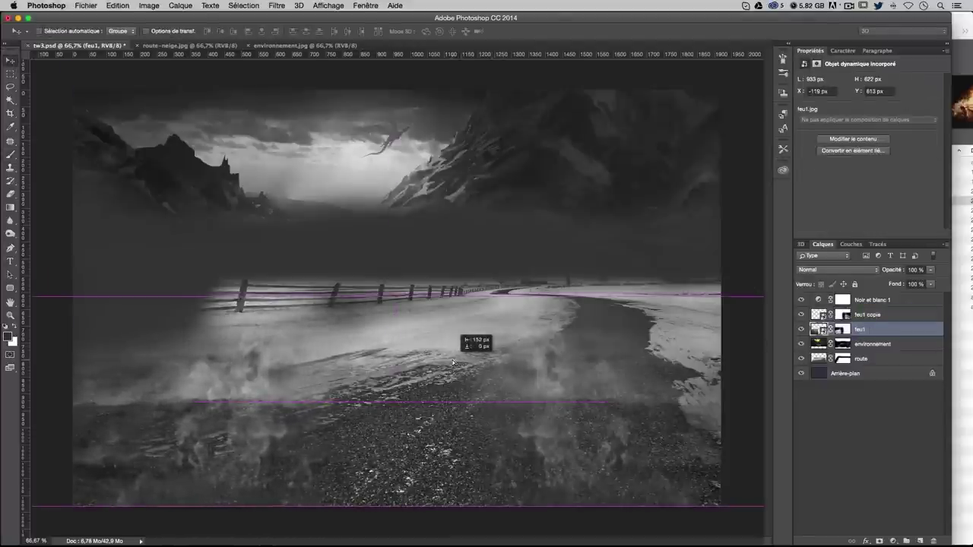
pyautogui.click(11, 156)
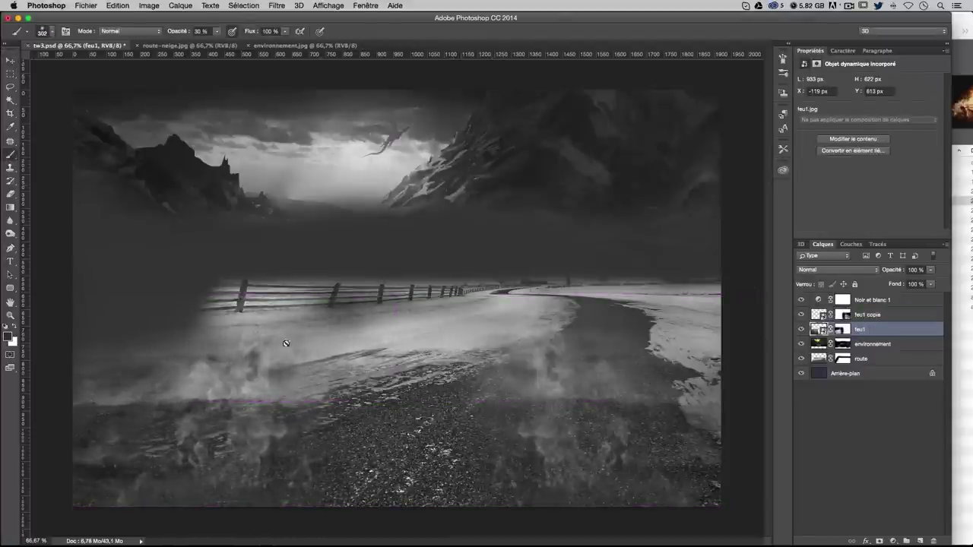
pyautogui.click(843, 329)
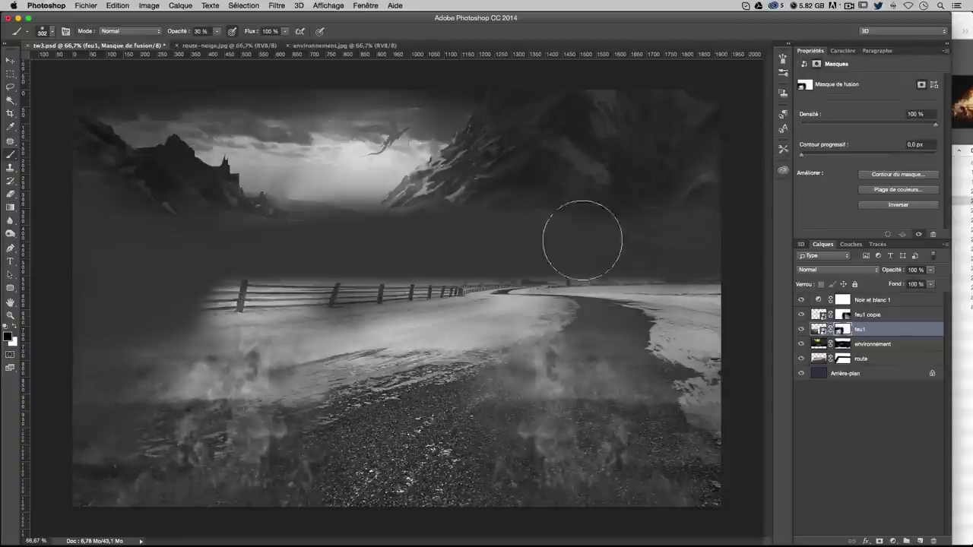
pyautogui.click(963, 21)
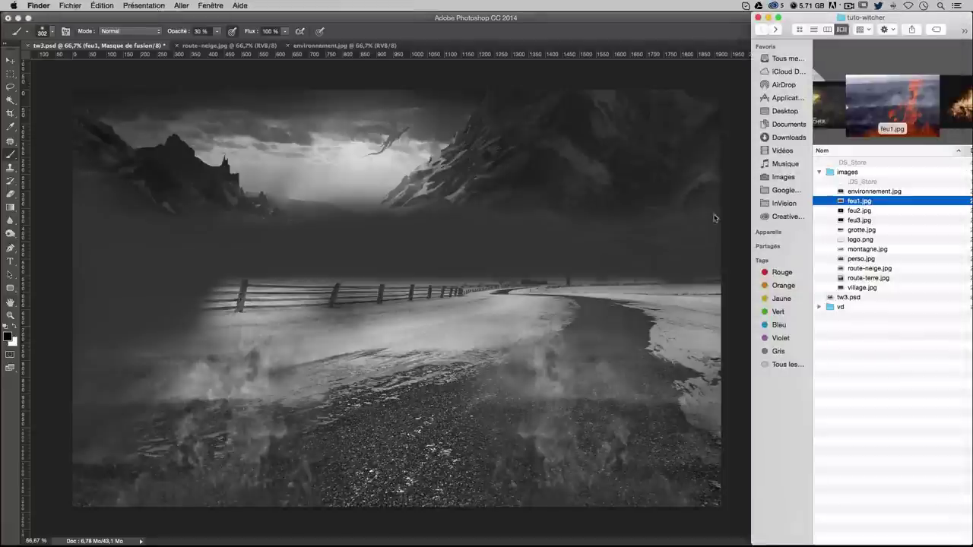
# Place feu2.jpg as a new layer, scaled to about 54% and positioned at the scene's left edge
pyautogui.click(850, 212)
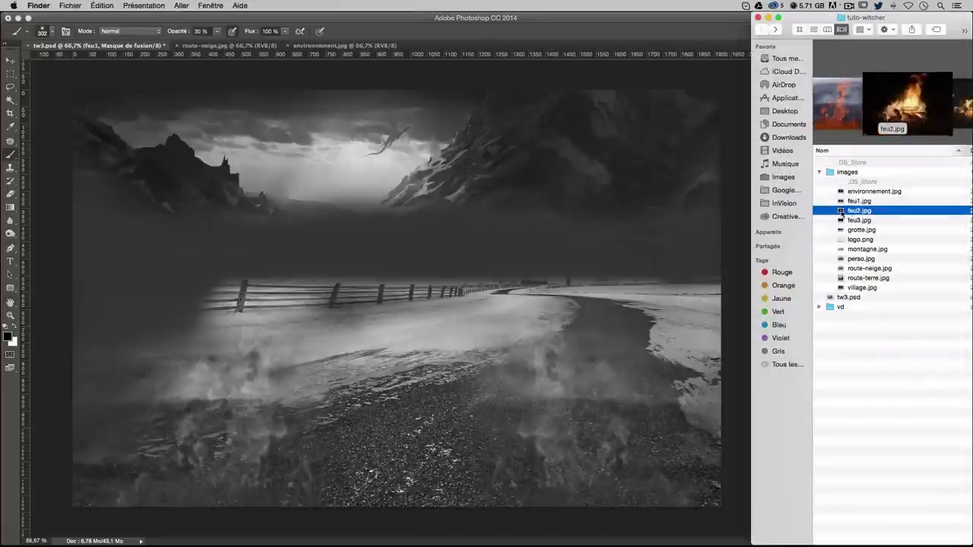
pyautogui.moveTo(815, 211); pyautogui.dragTo(143, 217)
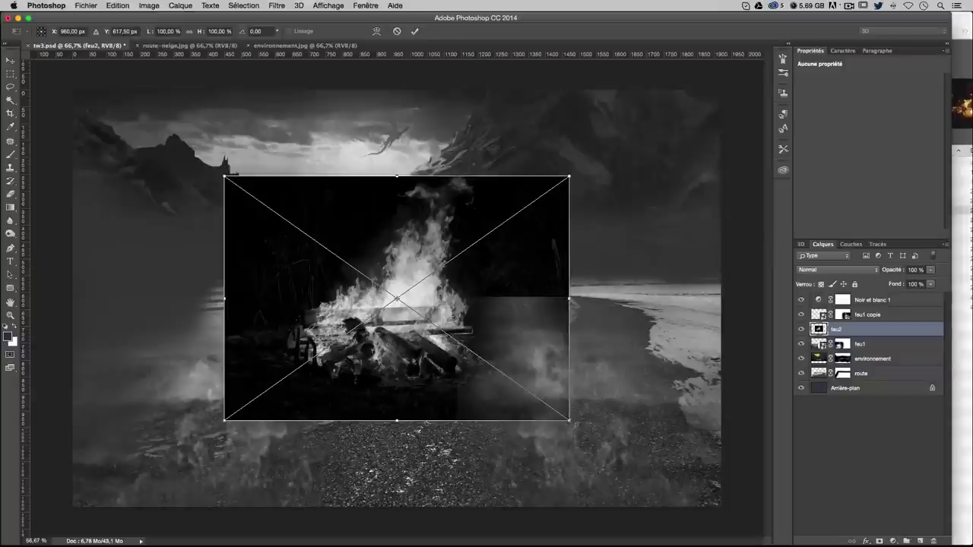
pyautogui.moveTo(571, 422); pyautogui.dragTo(396, 294)
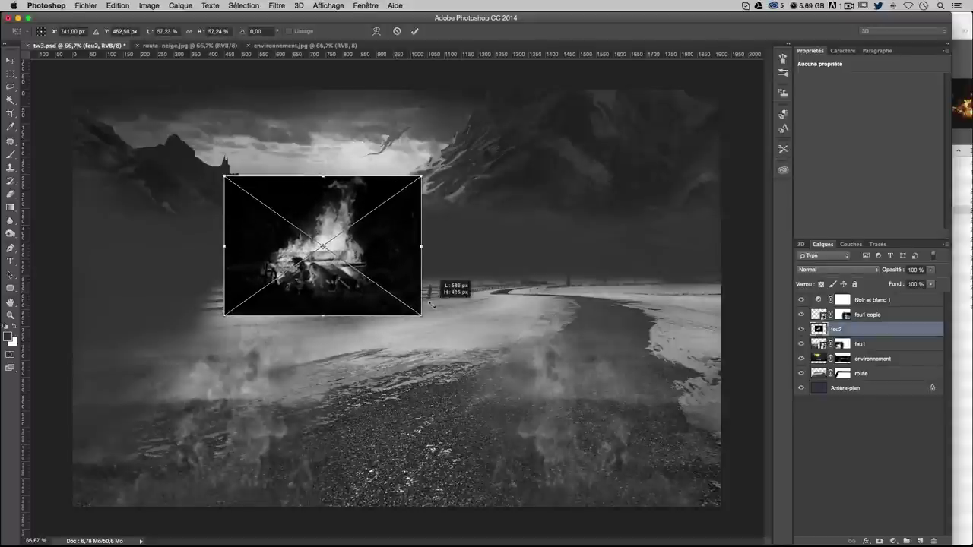
pyautogui.moveTo(396, 290); pyautogui.dragTo(415, 300)
pyautogui.moveTo(368, 242); pyautogui.dragTo(166, 279)
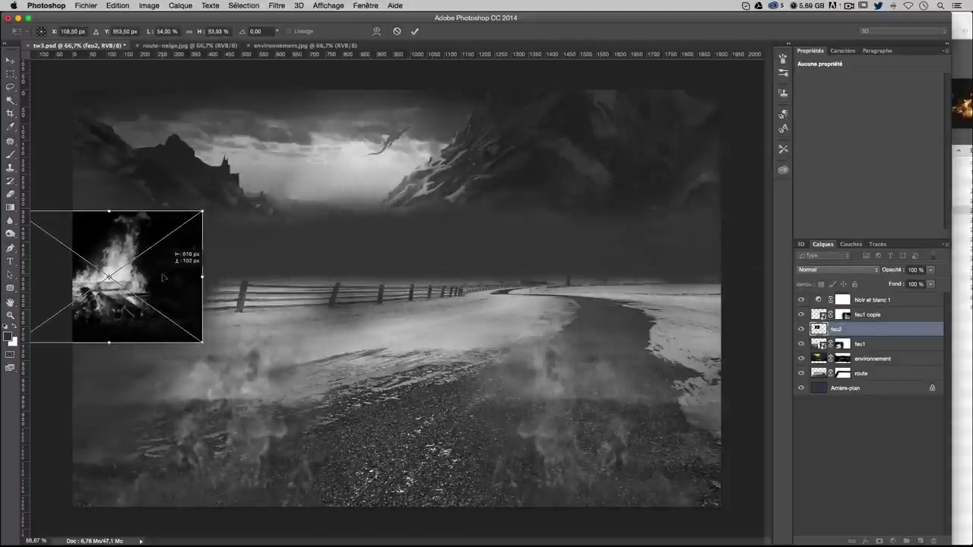
pyautogui.moveTo(166, 279); pyautogui.dragTo(167, 276)
pyautogui.press('Return')
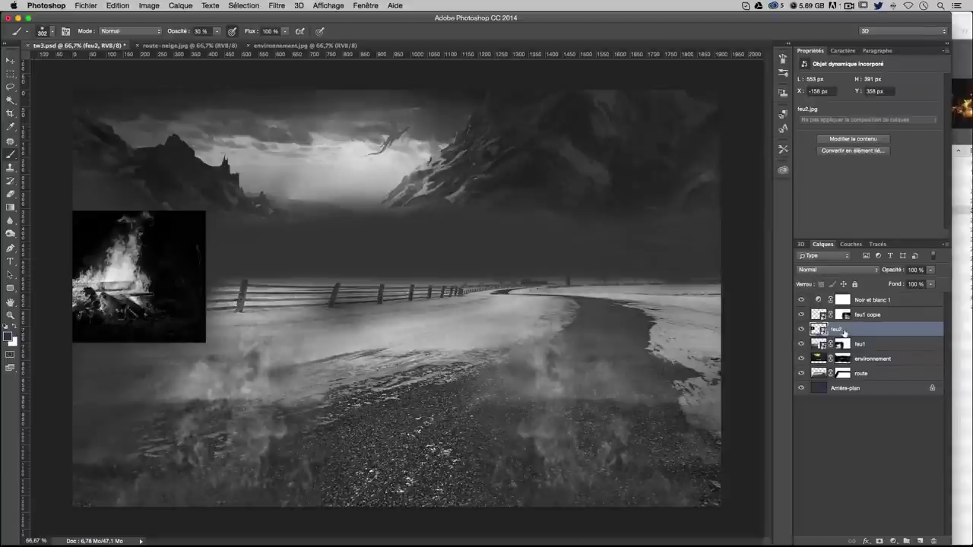
# Move feu2 above feu1 copie, set its blend mode to Superposition, and rasterize the layer
pyautogui.moveTo(844, 336); pyautogui.dragTo(844, 314)
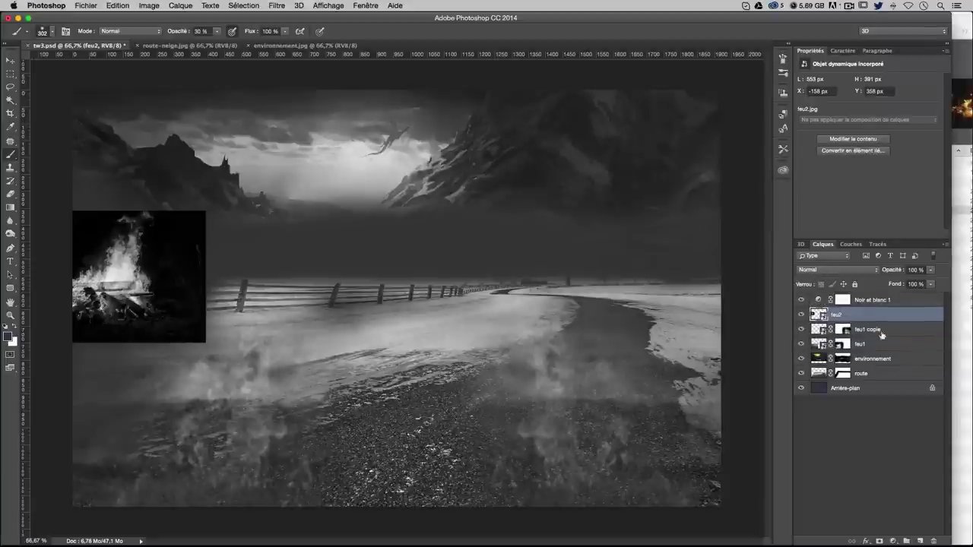
pyautogui.click(828, 271)
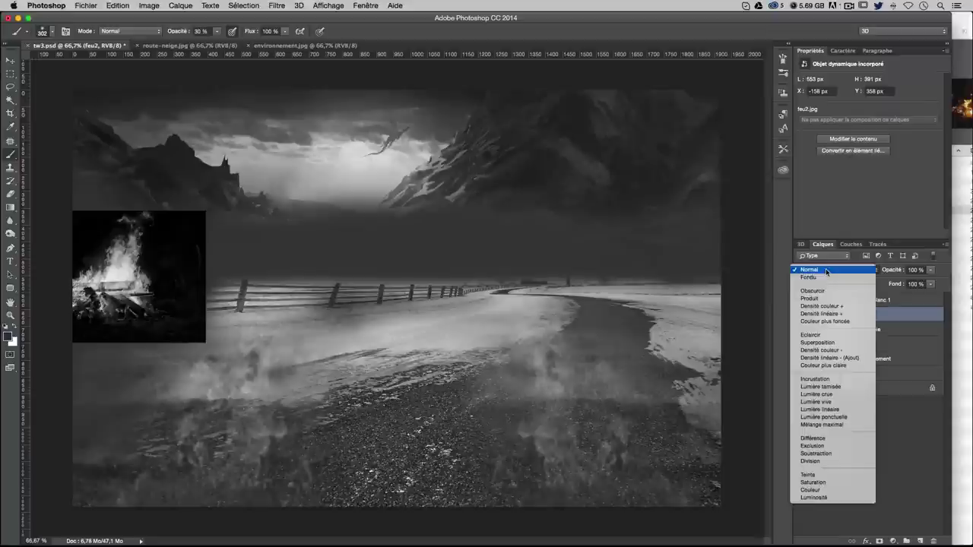
pyautogui.click(828, 344)
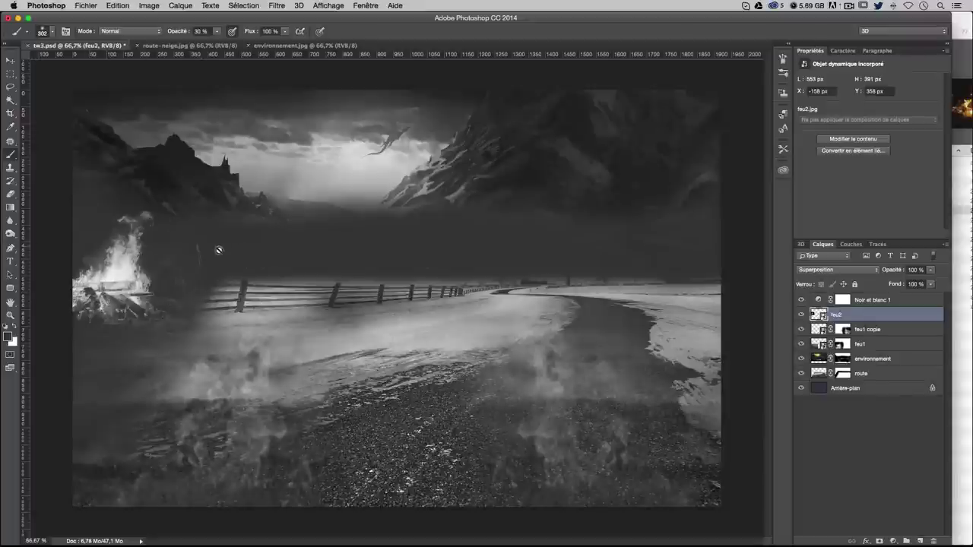
pyautogui.rightClick(856, 320)
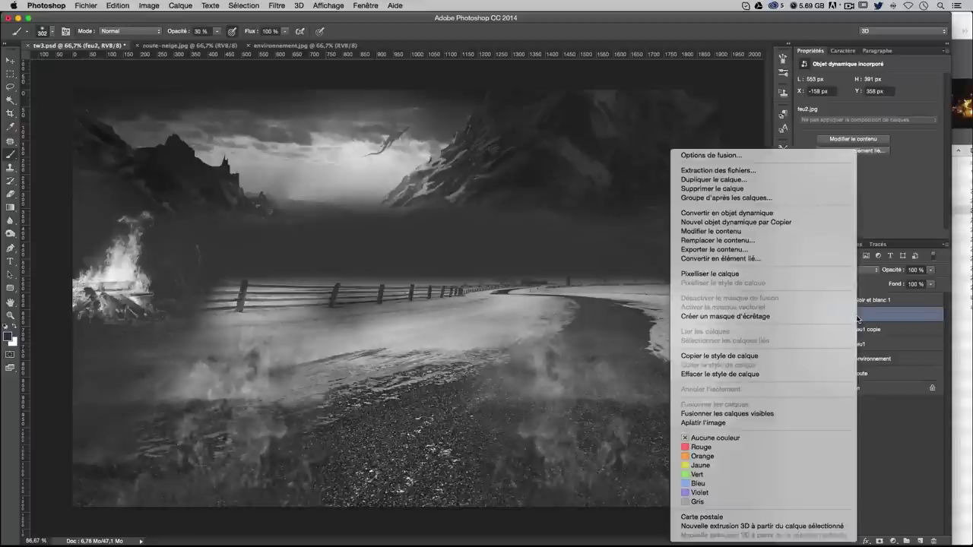
pyautogui.click(742, 276)
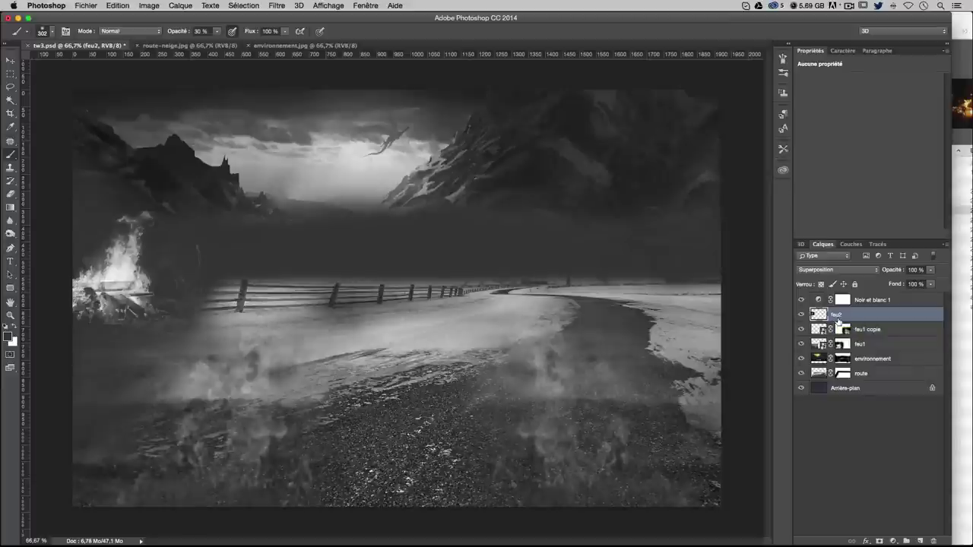
# Apply Levels (Cmd+L) to feu2 with black input 30, midtone 0.97 and white input 227
pyautogui.hotkey('ctrl', 'l')
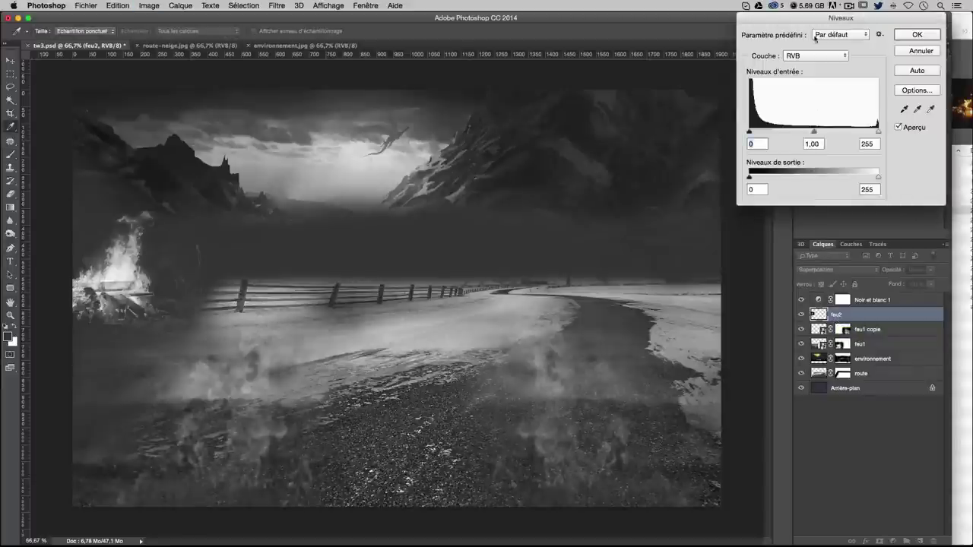
pyautogui.moveTo(812, 16); pyautogui.dragTo(520, 159)
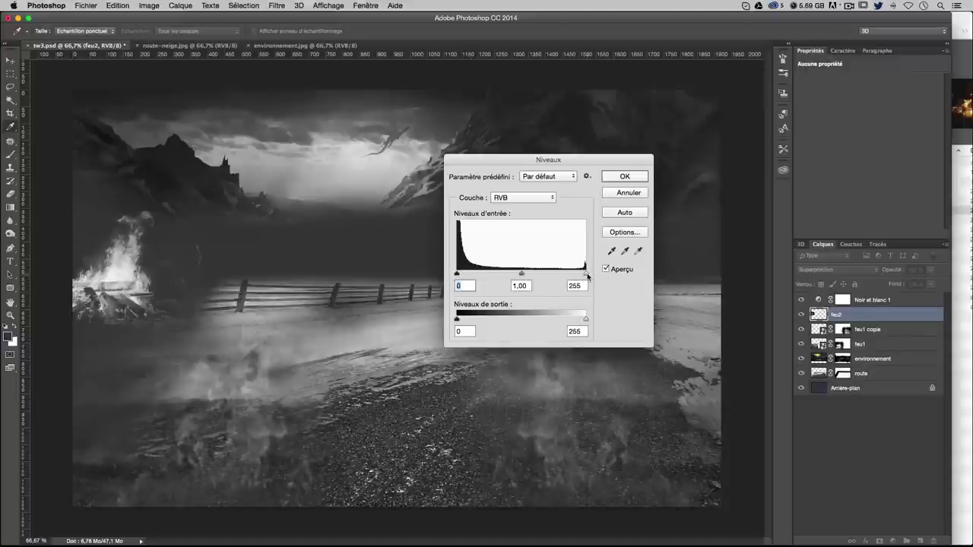
pyautogui.moveTo(586, 273); pyautogui.dragTo(536, 277)
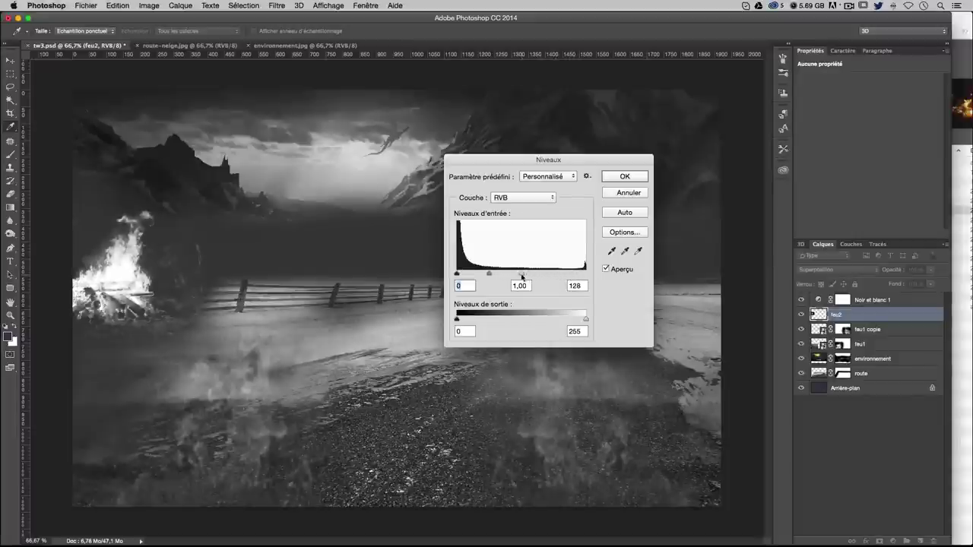
pyautogui.moveTo(535, 277); pyautogui.dragTo(572, 277)
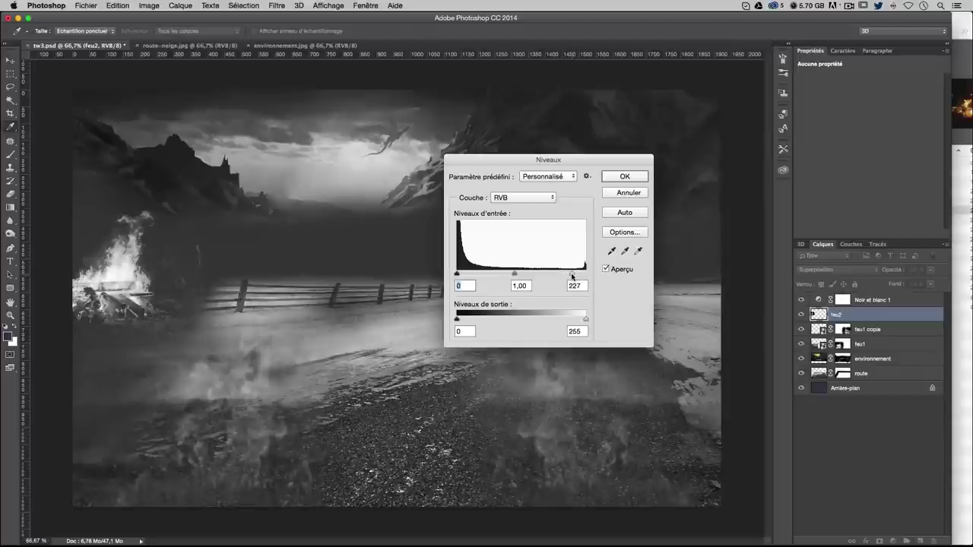
pyautogui.click(572, 276)
pyautogui.moveTo(516, 275); pyautogui.dragTo(515, 275)
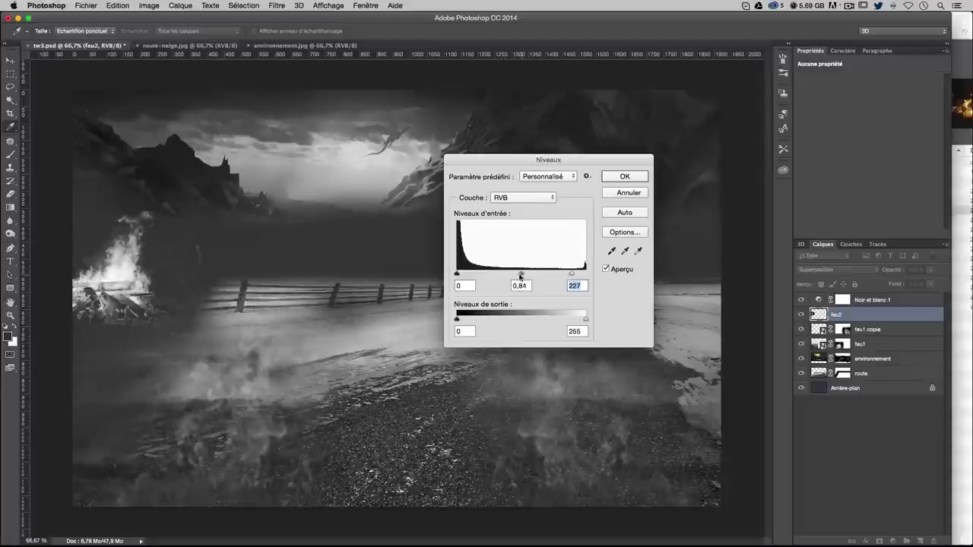
pyautogui.moveTo(519, 276); pyautogui.dragTo(459, 276)
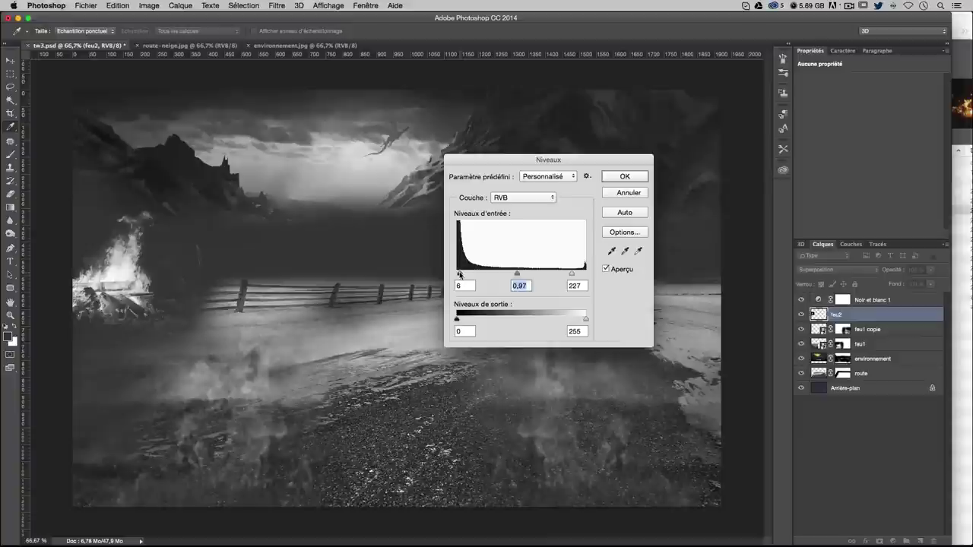
pyautogui.moveTo(460, 275); pyautogui.dragTo(475, 276)
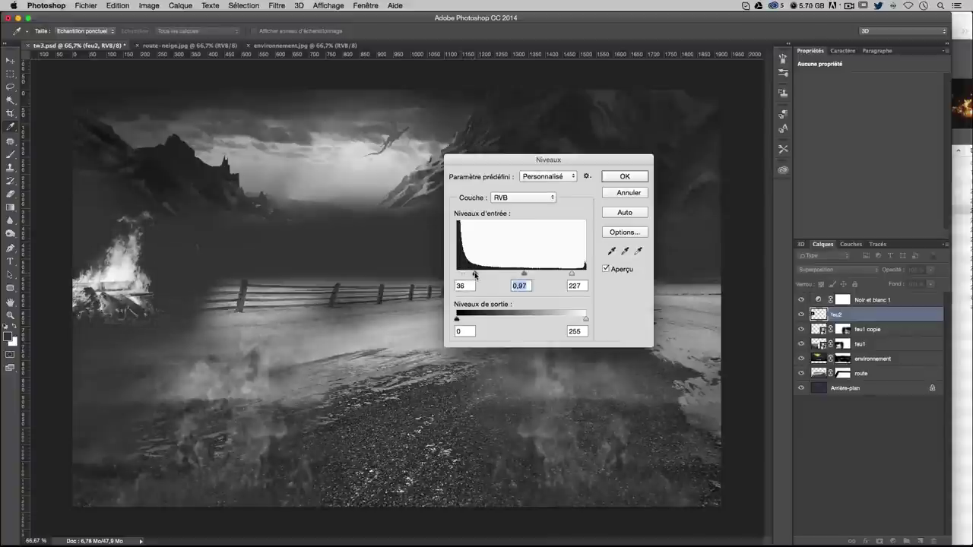
pyautogui.moveTo(475, 275); pyautogui.dragTo(475, 275)
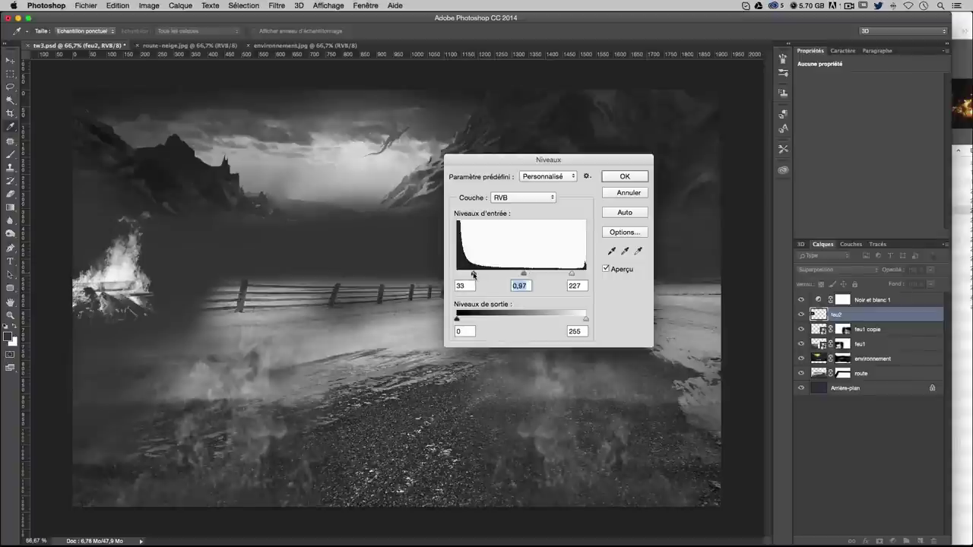
pyautogui.click(472, 274)
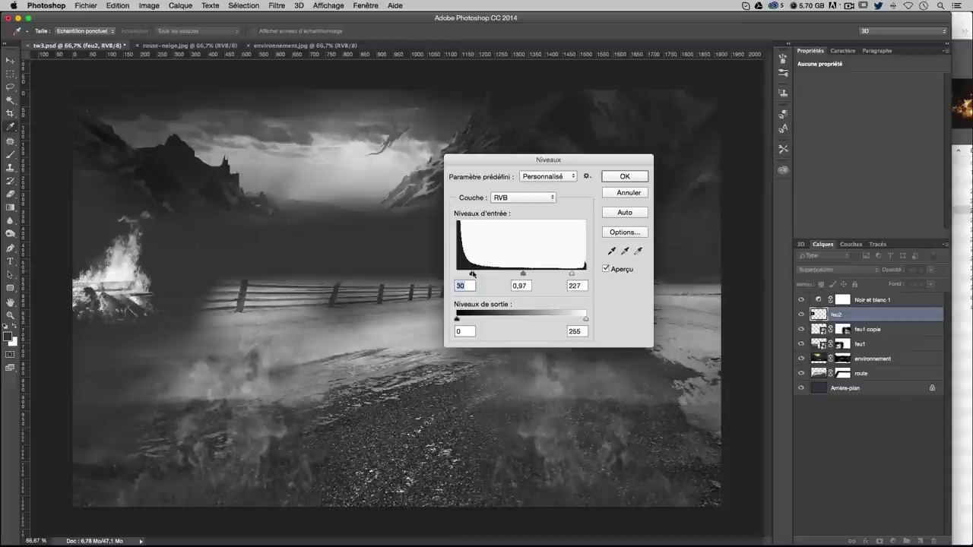
pyautogui.click(522, 285)
pyautogui.click(582, 285)
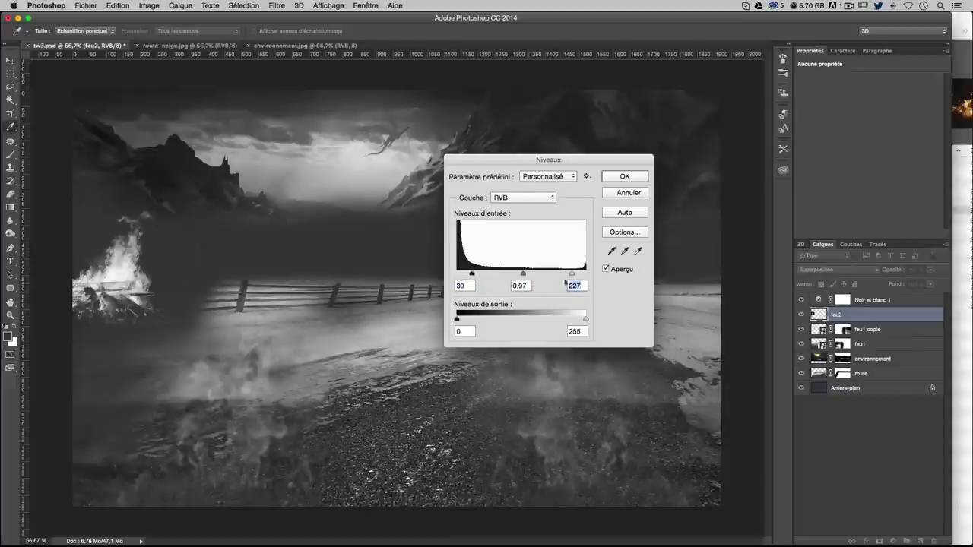
pyautogui.click(629, 177)
pyautogui.press('b')
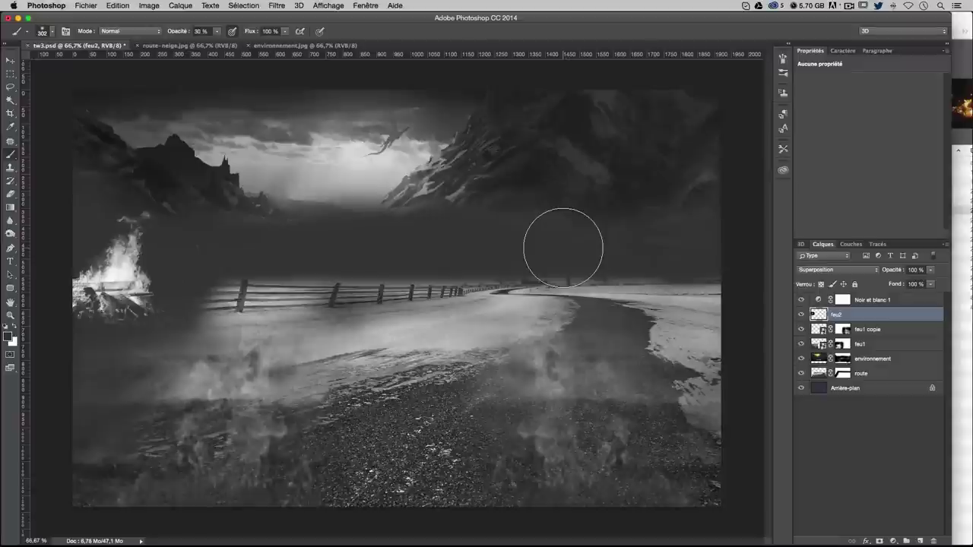
# Place grotte.jpg from the images folder and move its layer below feu1 and feu1 copie
pyautogui.click(959, 30)
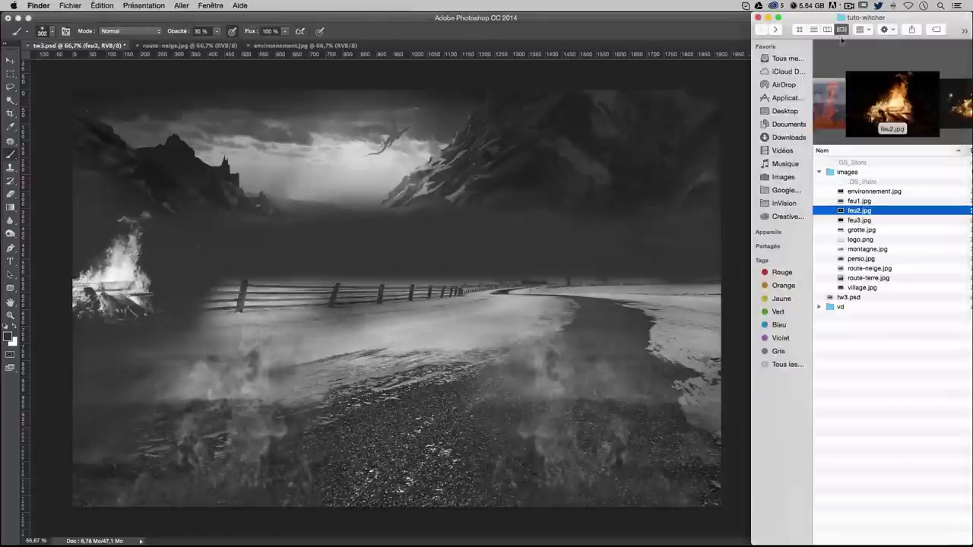
pyautogui.click(864, 287)
pyautogui.click(867, 271)
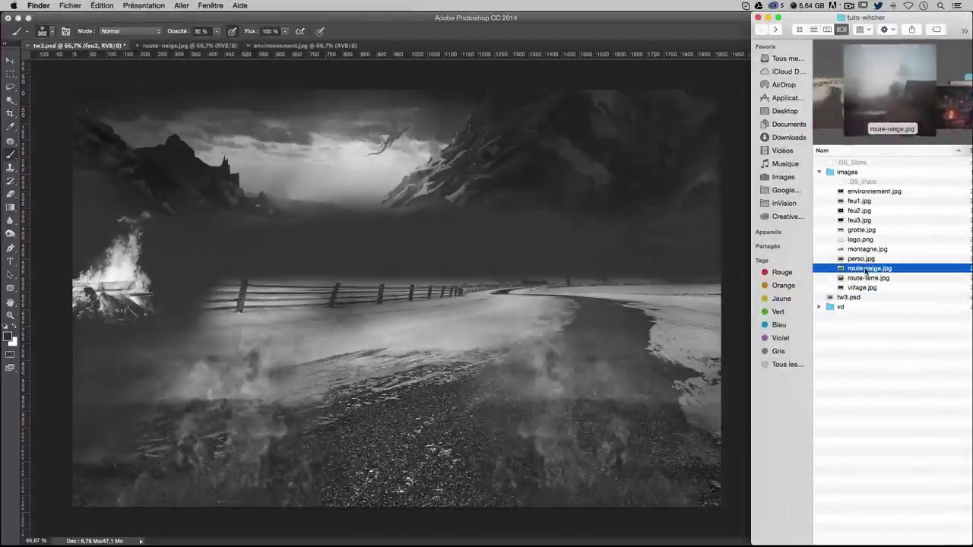
pyautogui.click(865, 258)
pyautogui.click(864, 240)
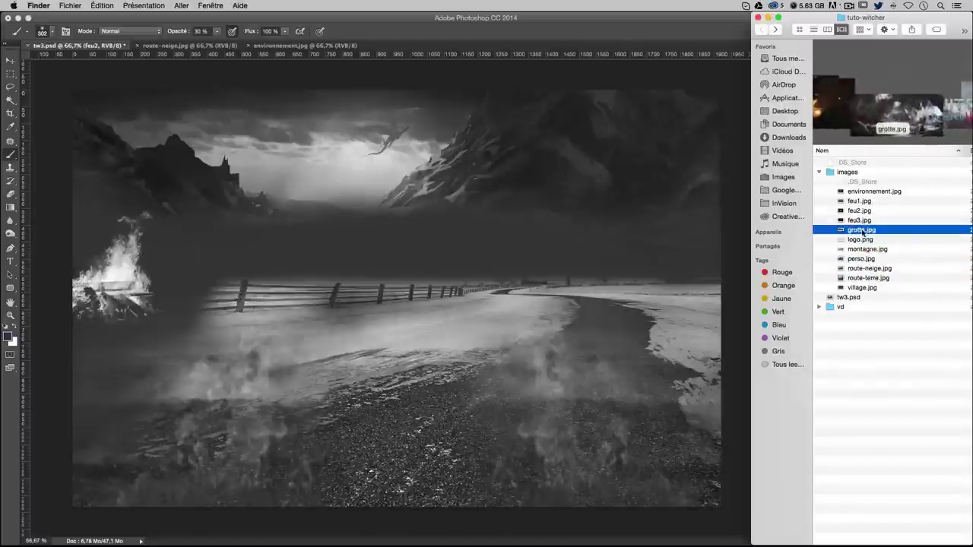
pyautogui.moveTo(856, 231); pyautogui.dragTo(214, 294)
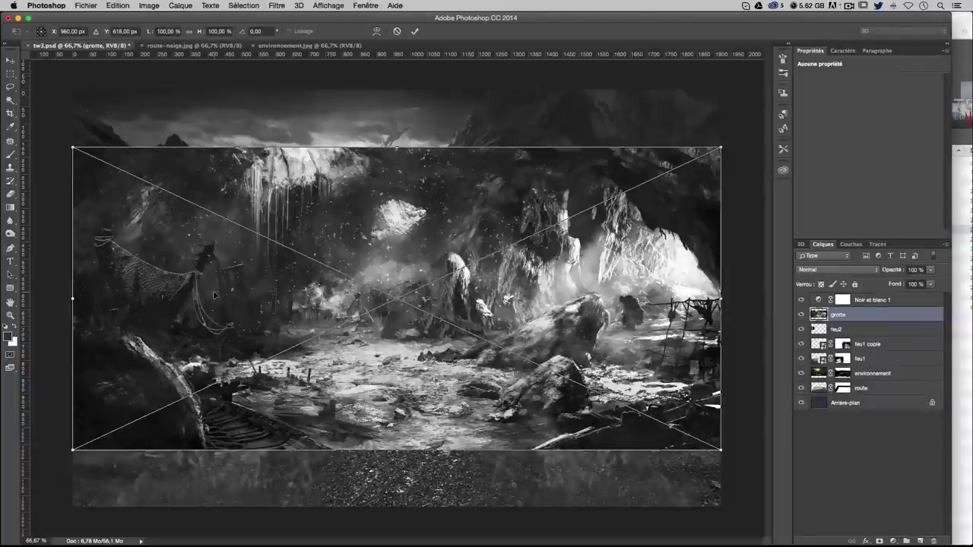
pyautogui.press('Return')
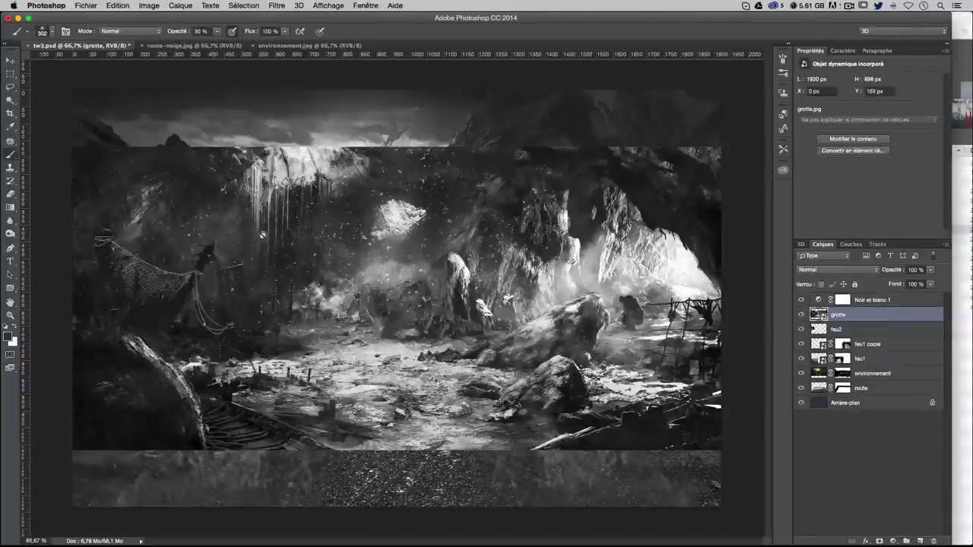
pyautogui.moveTo(851, 318); pyautogui.dragTo(851, 325)
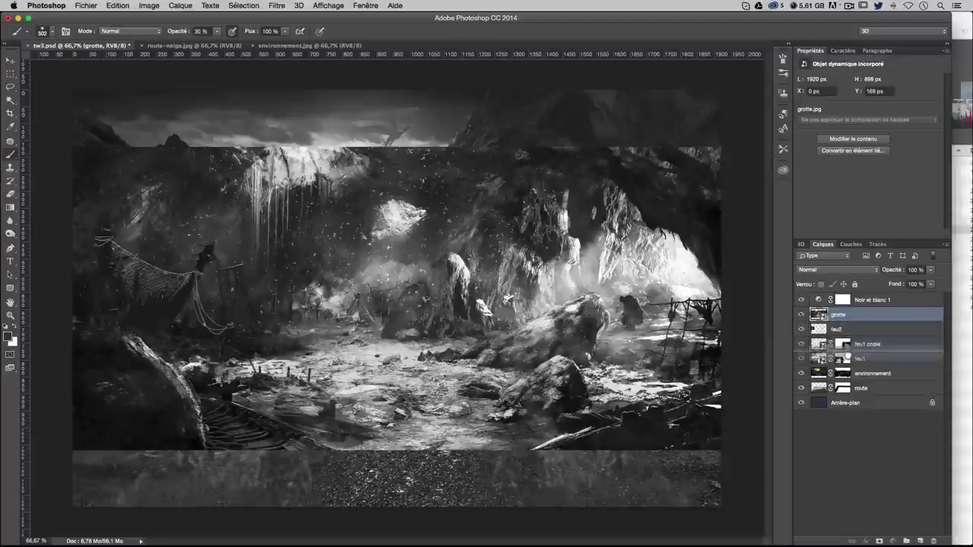
pyautogui.moveTo(850, 325); pyautogui.dragTo(846, 363)
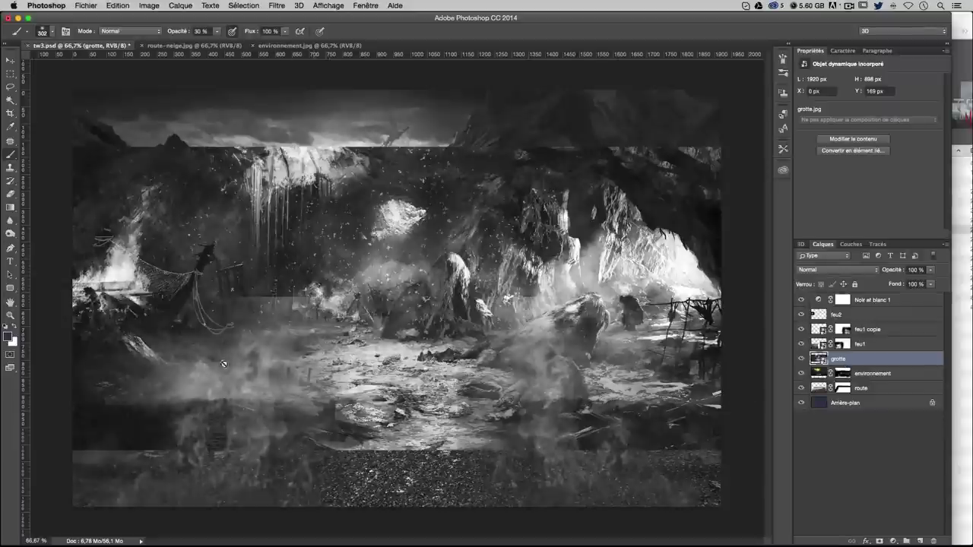
# Drag the grotte cave image lower and toggle feu1 to check its effect
pyautogui.click(10, 61)
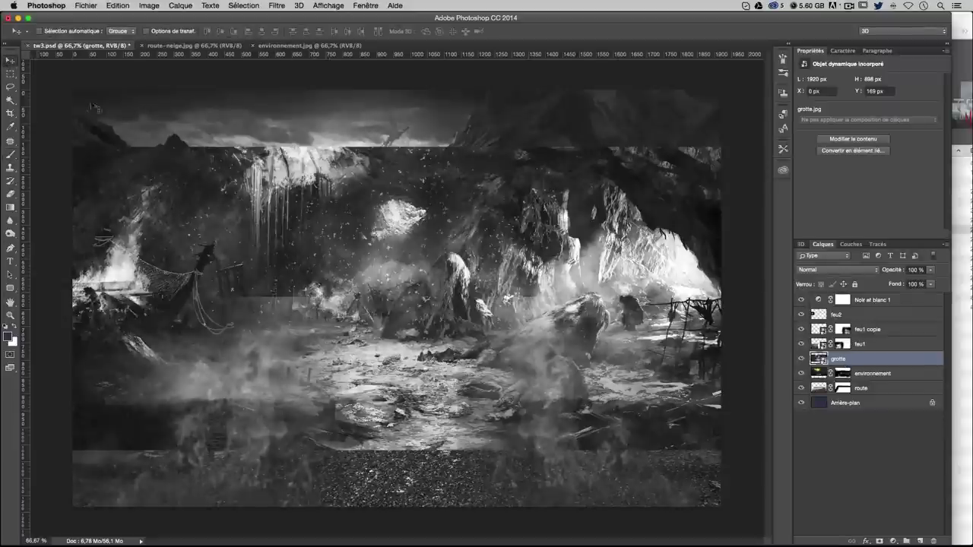
pyautogui.moveTo(289, 250); pyautogui.dragTo(283, 303)
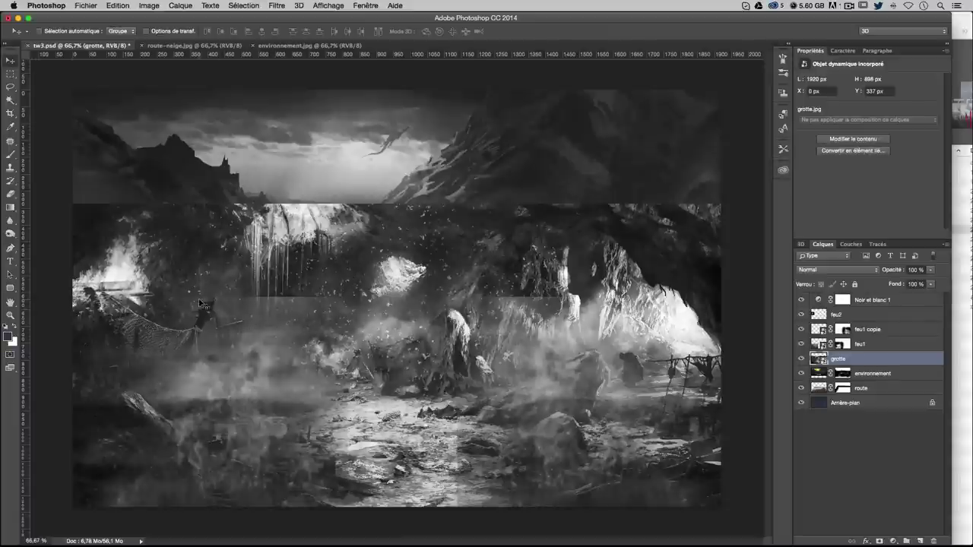
pyautogui.click(858, 346)
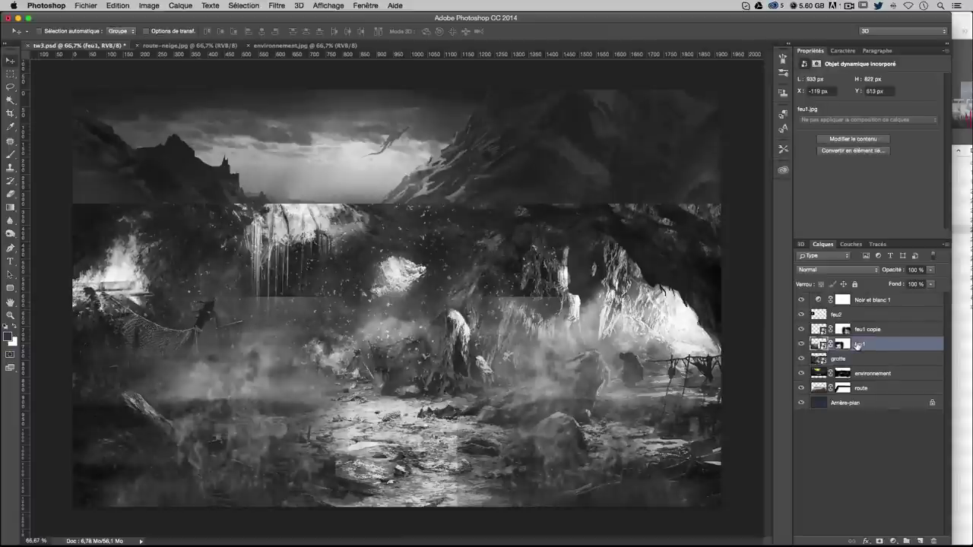
pyautogui.click(800, 343)
pyautogui.click(800, 344)
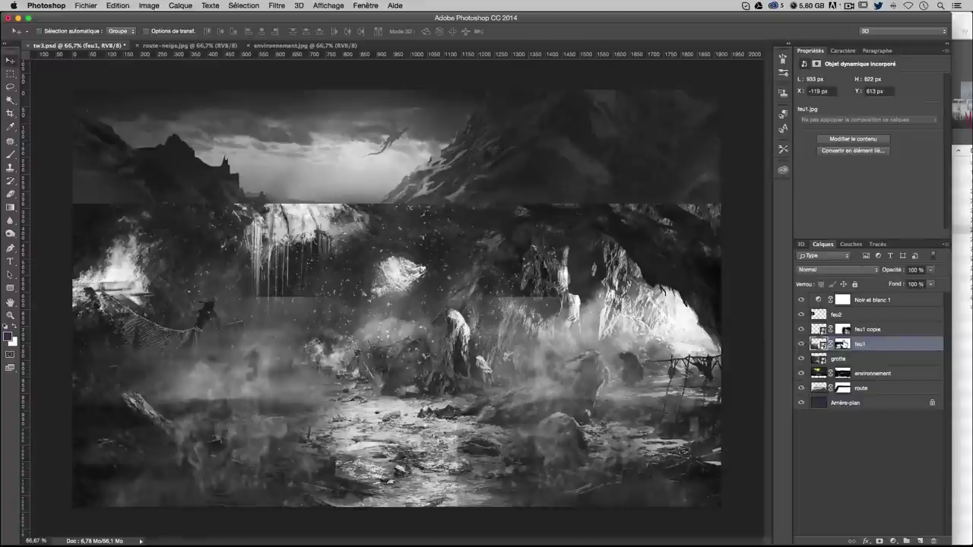
# Soften the hard smoke edge near the centre on the feu1 copie mask with a soft 30% brush
pyautogui.click(842, 345)
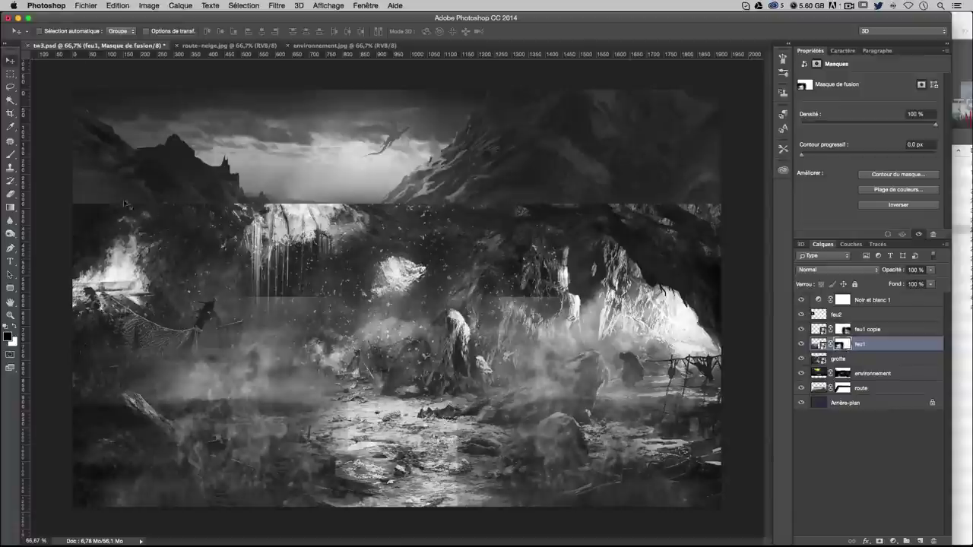
pyautogui.click(10, 154)
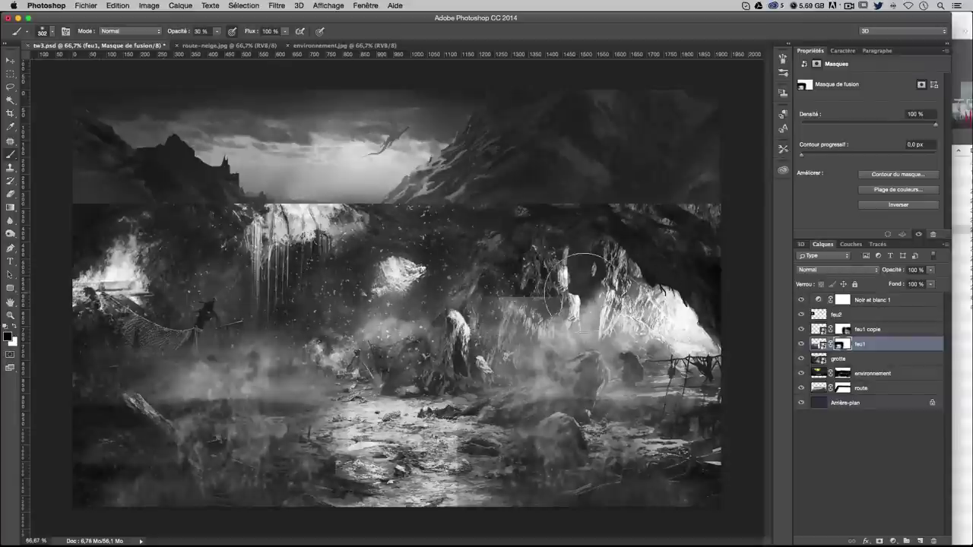
pyautogui.click(843, 331)
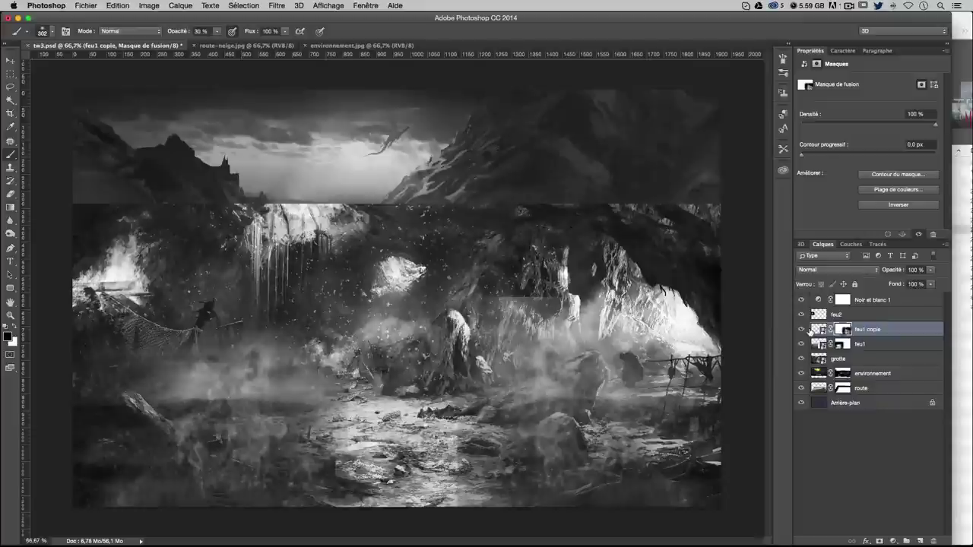
pyautogui.moveTo(528, 278)
pyautogui.mouseDown()
pyautogui.moveTo(446, 278)
pyautogui.moveTo(543, 271)
pyautogui.moveTo(532, 289)
pyautogui.mouseUp()
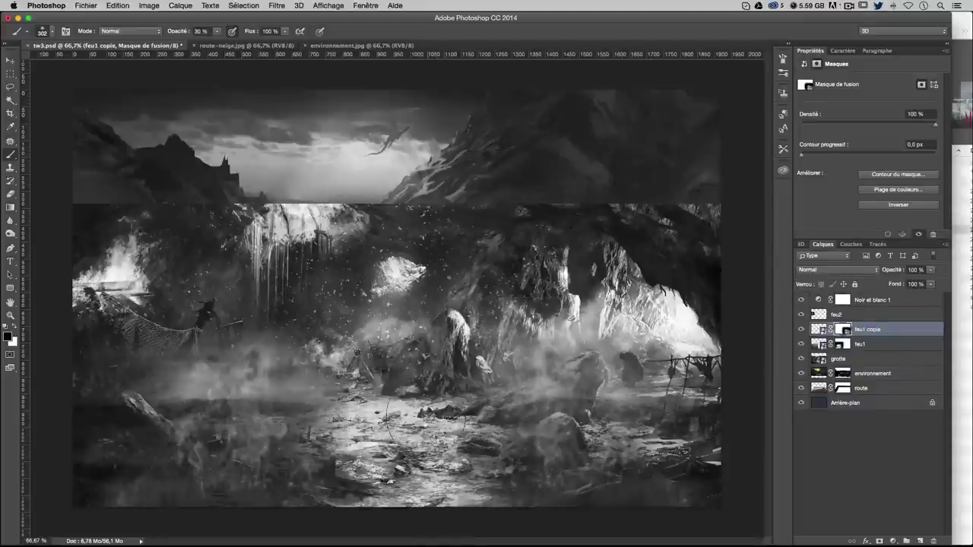
pyautogui.click(846, 345)
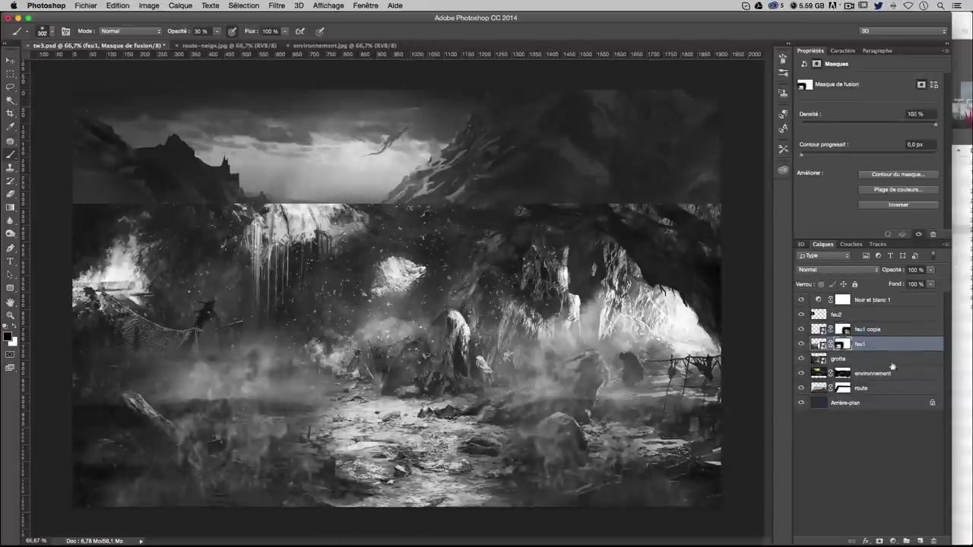
pyautogui.click(865, 372)
pyautogui.click(850, 360)
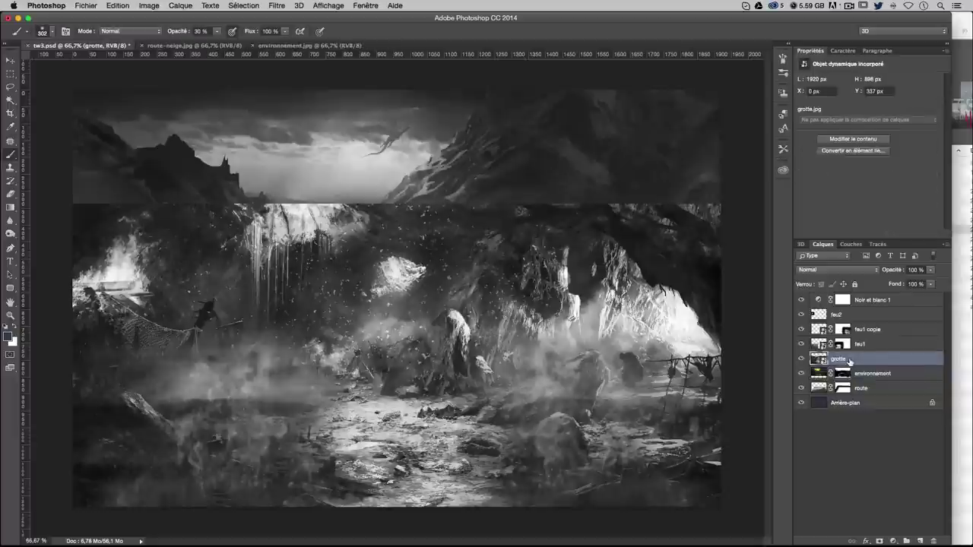
# Add a mask to grotte and, with a ~435 px brush, hide the waterfall and upper-right rocks
pyautogui.click(879, 542)
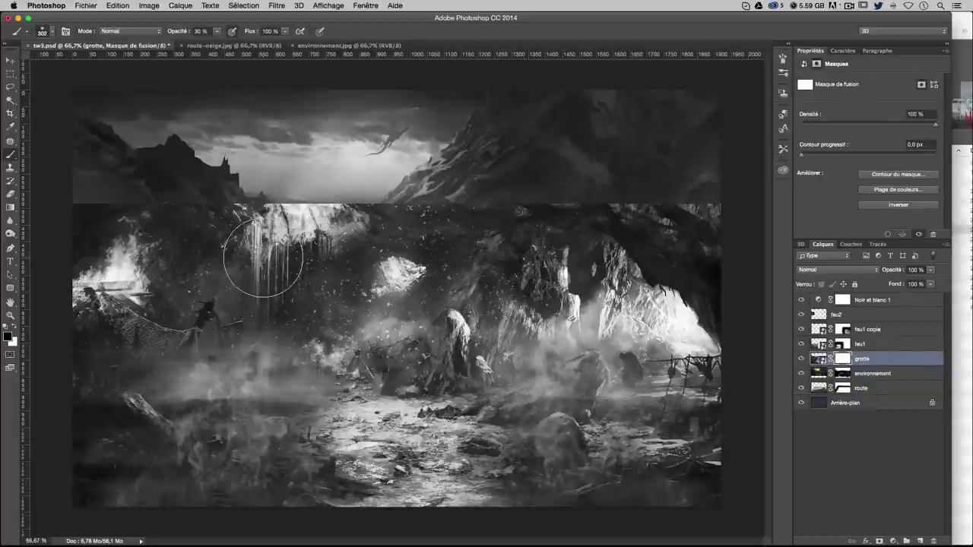
pyautogui.moveTo(200, 248); pyautogui.dragTo(225, 248)
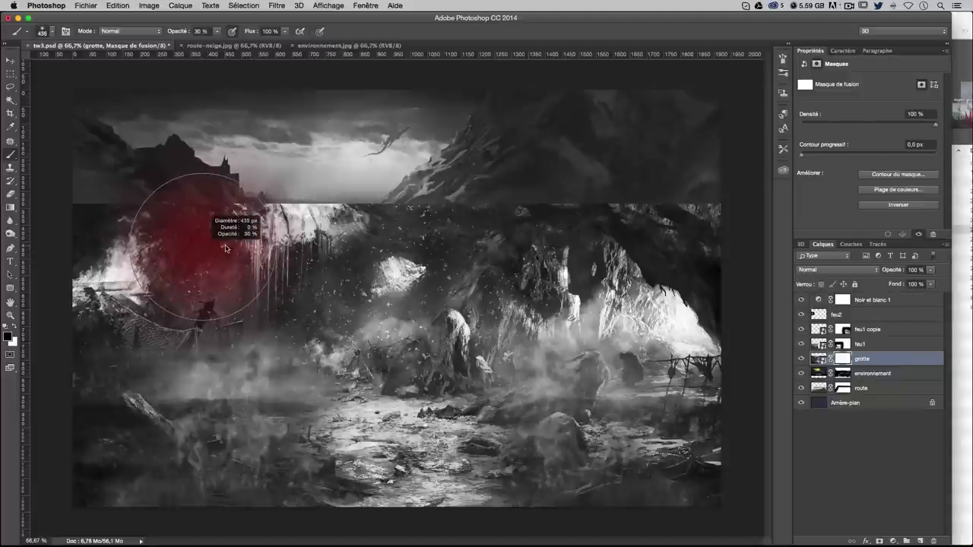
pyautogui.moveTo(225, 248); pyautogui.dragTo(122, 266)
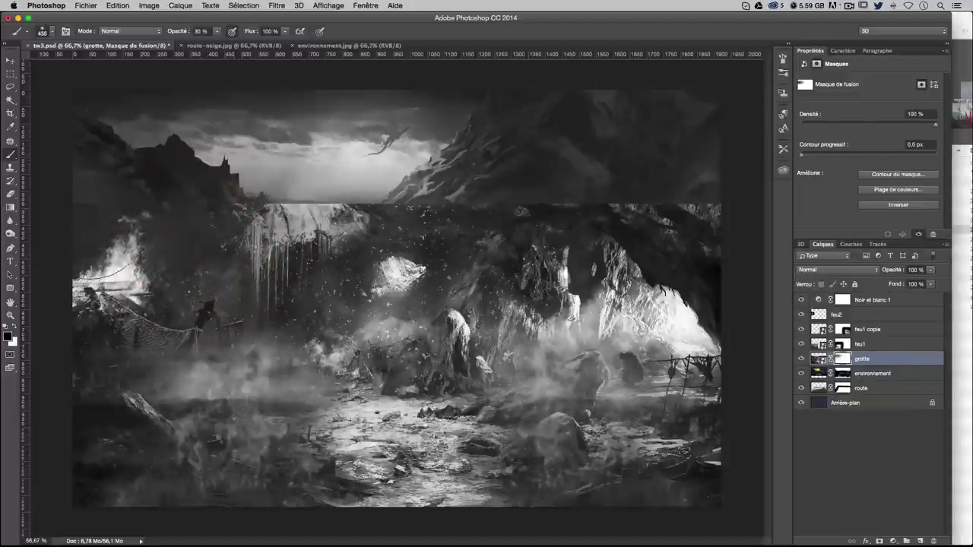
pyautogui.moveTo(281, 251)
pyautogui.mouseDown()
pyautogui.moveTo(385, 271)
pyautogui.moveTo(305, 296)
pyautogui.mouseUp()
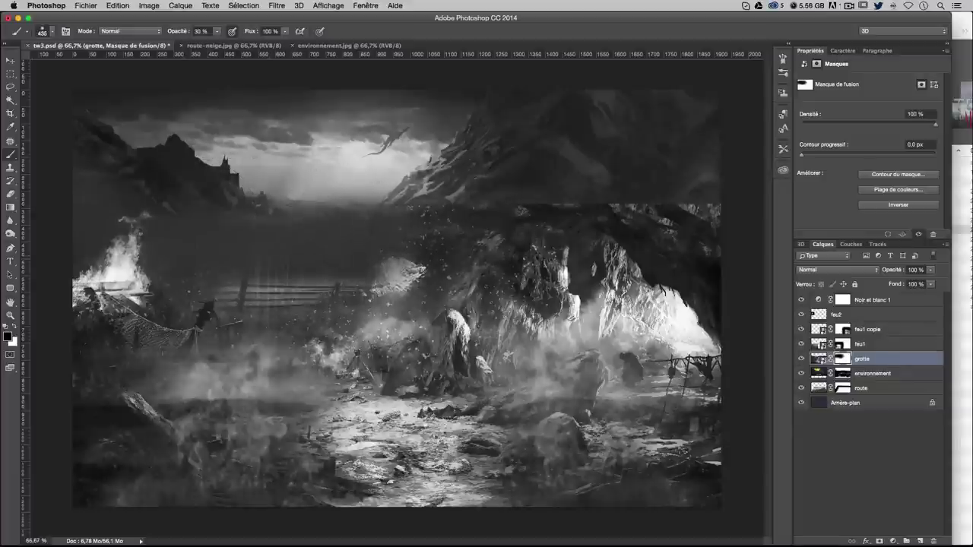
pyautogui.moveTo(532, 216)
pyautogui.mouseDown()
pyautogui.moveTo(616, 289)
pyautogui.moveTo(457, 327)
pyautogui.moveTo(592, 397)
pyautogui.moveTo(522, 467)
pyautogui.moveTo(717, 358)
pyautogui.moveTo(684, 456)
pyautogui.moveTo(683, 268)
pyautogui.moveTo(608, 466)
pyautogui.moveTo(695, 413)
pyautogui.moveTo(586, 282)
pyautogui.moveTo(414, 332)
pyautogui.moveTo(402, 239)
pyautogui.mouseUp()
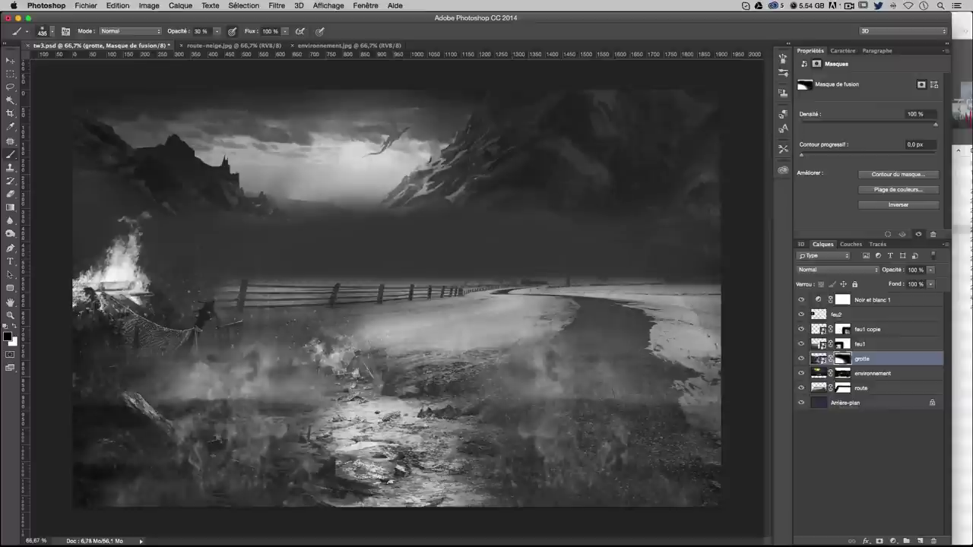
# Mask out the cave detail over the road, lower middle, and around the fence and dark figure
pyautogui.moveTo(357, 369)
pyautogui.mouseDown()
pyautogui.moveTo(480, 339)
pyautogui.moveTo(456, 339)
pyautogui.mouseUp()
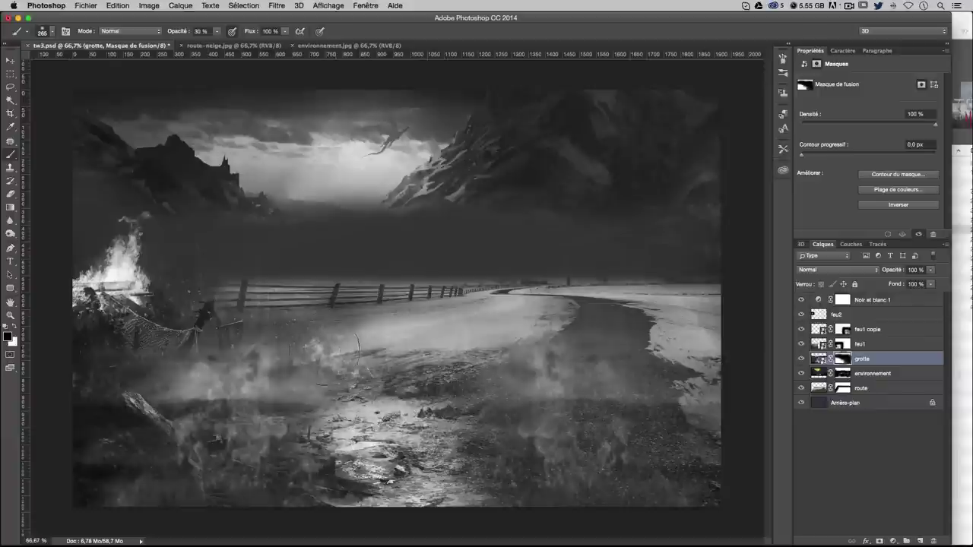
pyautogui.moveTo(357, 343); pyautogui.dragTo(448, 411)
pyautogui.moveTo(282, 323); pyautogui.dragTo(304, 346)
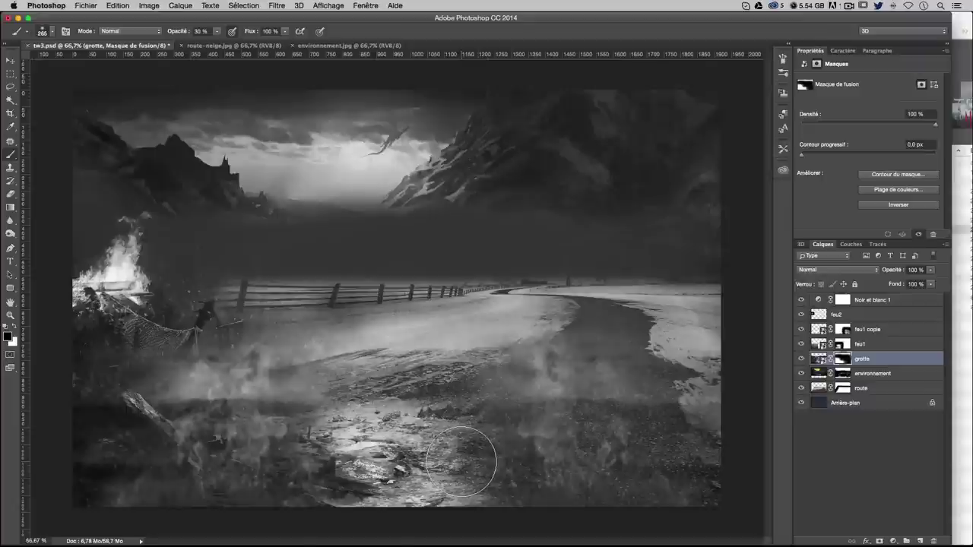
pyautogui.moveTo(461, 461); pyautogui.dragTo(515, 475)
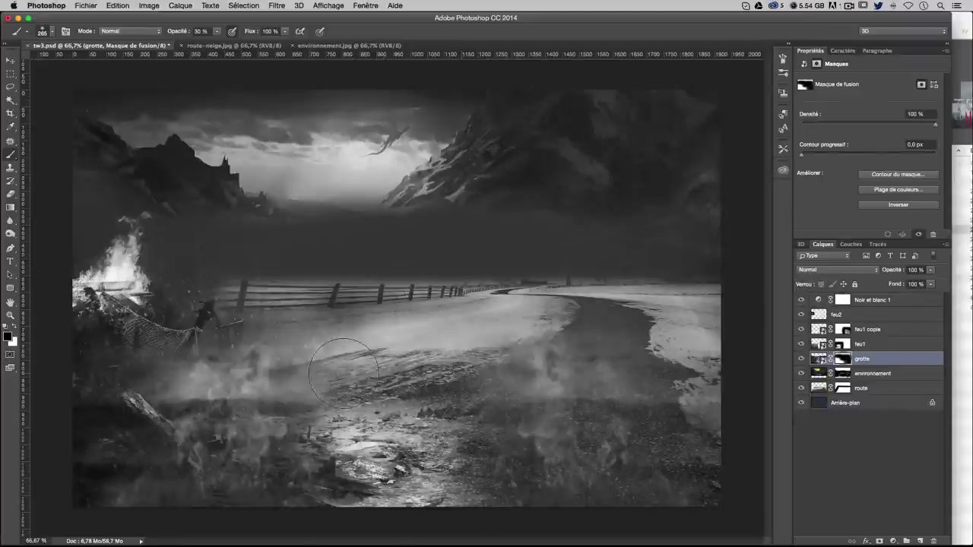
pyautogui.moveTo(206, 325); pyautogui.dragTo(122, 304)
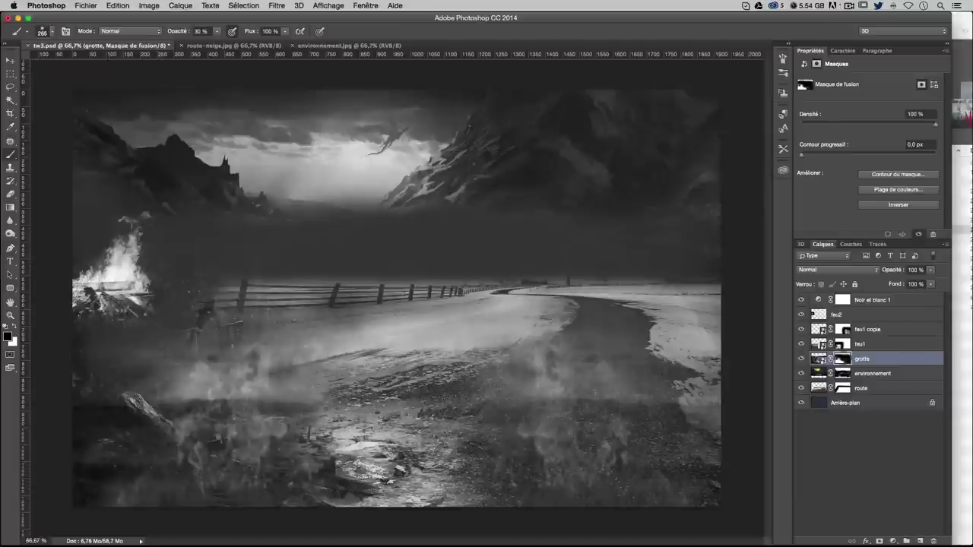
pyautogui.moveTo(196, 335); pyautogui.dragTo(237, 319)
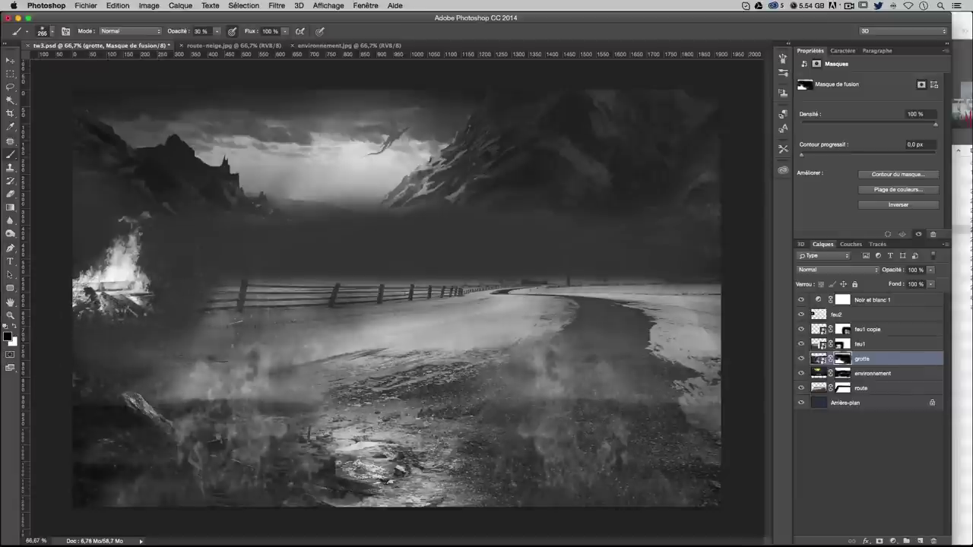
pyautogui.moveTo(214, 362); pyautogui.dragTo(207, 363)
pyautogui.moveTo(250, 320); pyautogui.dragTo(278, 335)
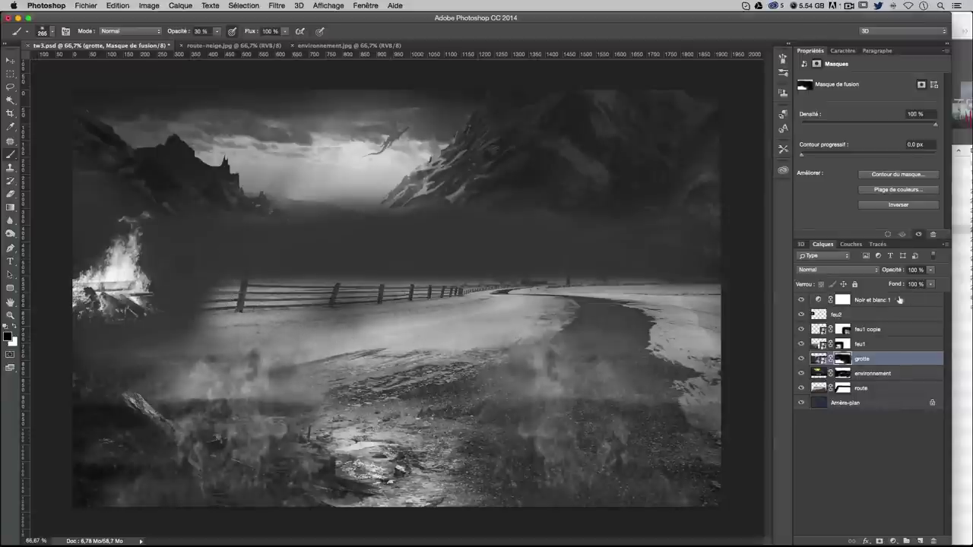
# Shrink the brush to about 154 px and hide lower-left smoke on the feu1 copie mask
pyautogui.click(847, 330)
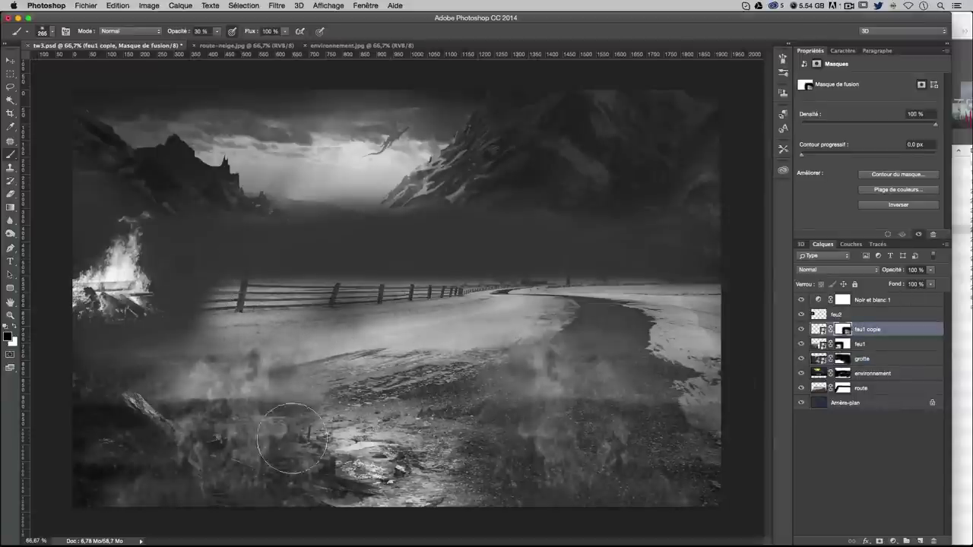
pyautogui.moveTo(199, 445); pyautogui.dragTo(159, 445)
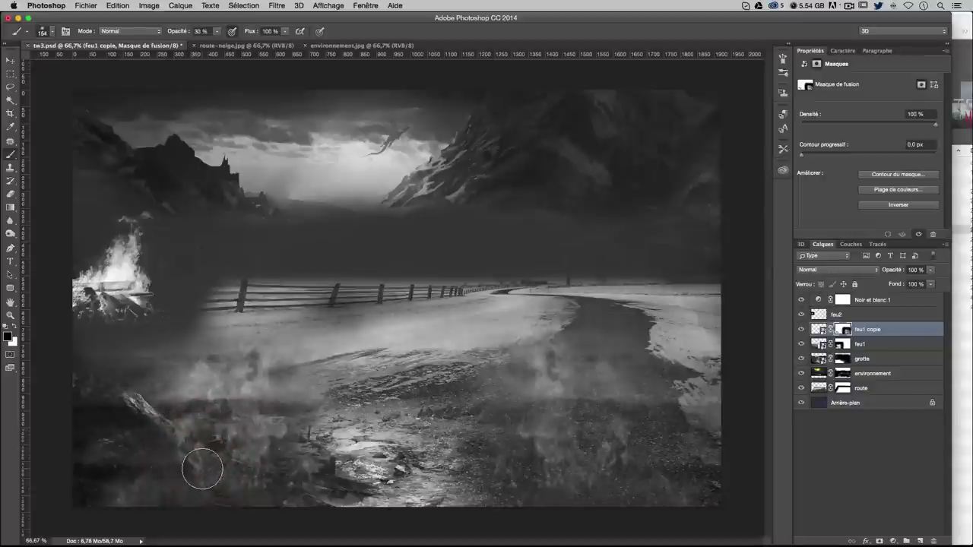
pyautogui.moveTo(203, 463); pyautogui.dragTo(221, 462)
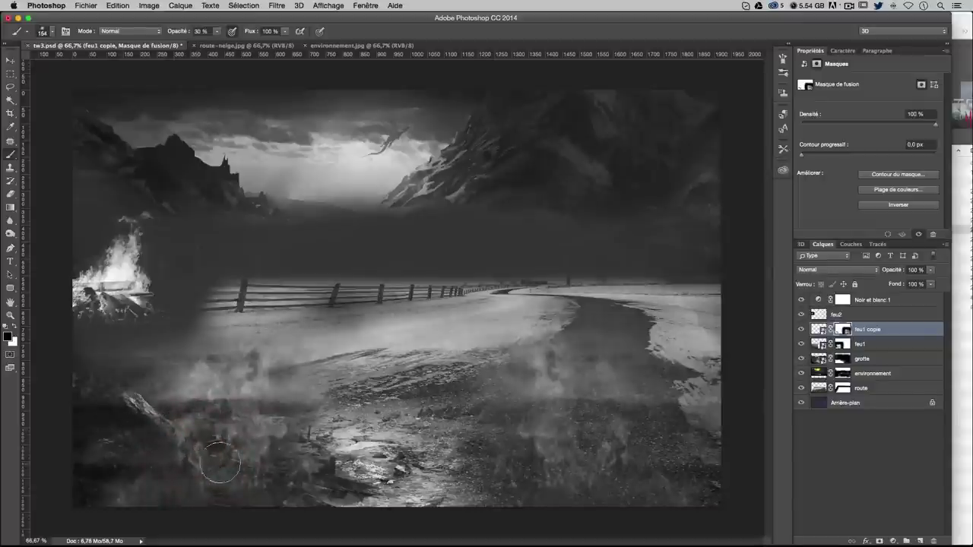
# Brush the feu1 mask around the lower left and bottom edge to rebalance the fire smoke
pyautogui.click(802, 329)
pyautogui.click(859, 345)
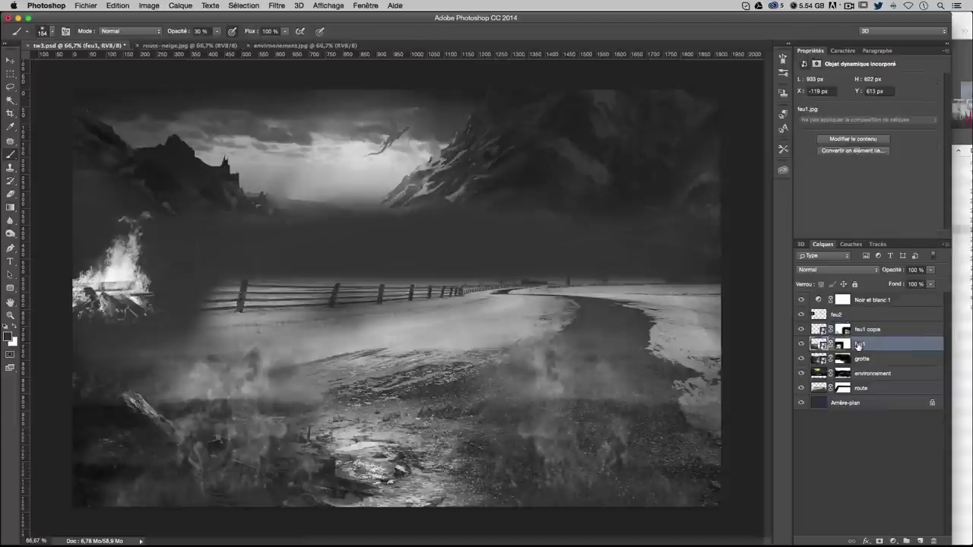
pyautogui.click(801, 344)
pyautogui.click(840, 344)
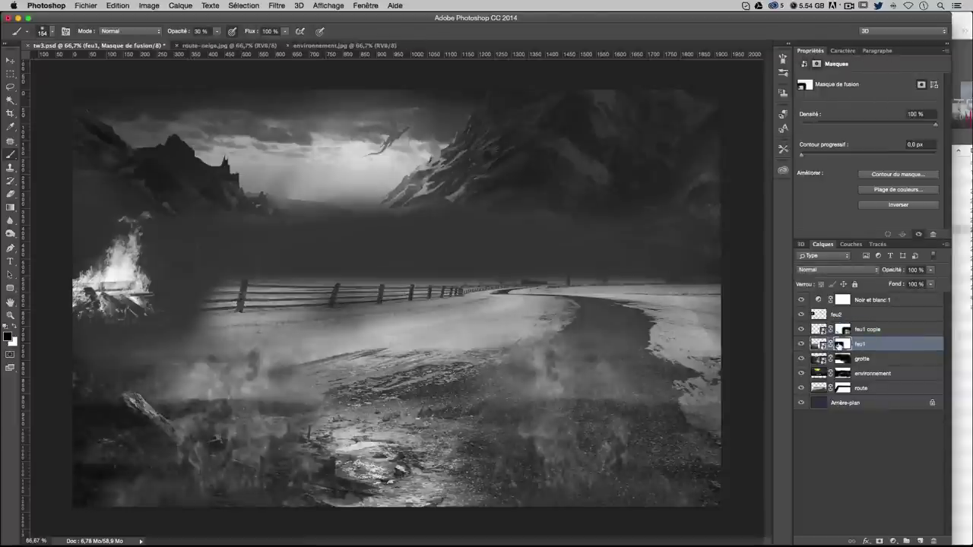
pyautogui.moveTo(203, 424); pyautogui.dragTo(190, 437)
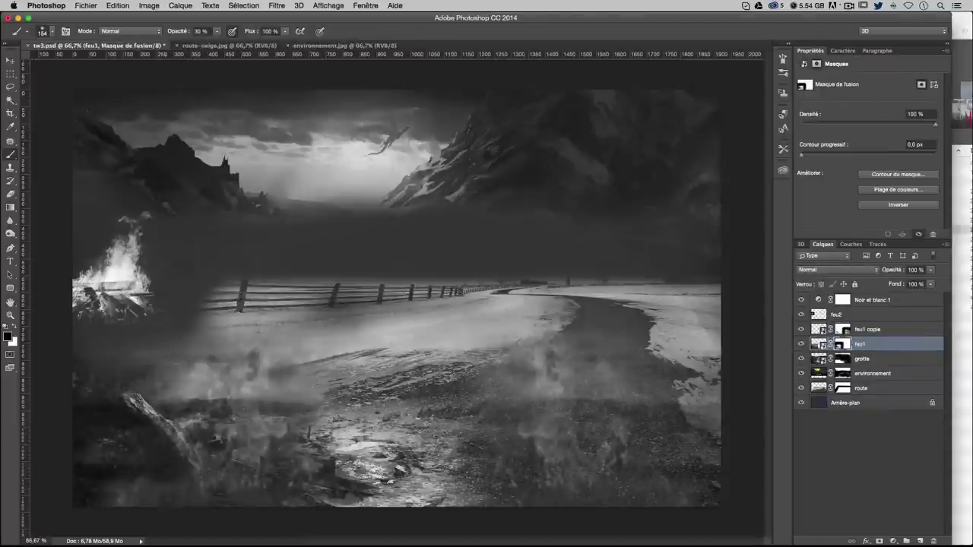
pyautogui.moveTo(152, 397)
pyautogui.mouseDown()
pyautogui.moveTo(199, 395)
pyautogui.moveTo(228, 373)
pyautogui.mouseUp()
pyautogui.moveTo(182, 410); pyautogui.dragTo(239, 373)
pyautogui.moveTo(178, 385); pyautogui.dragTo(268, 439)
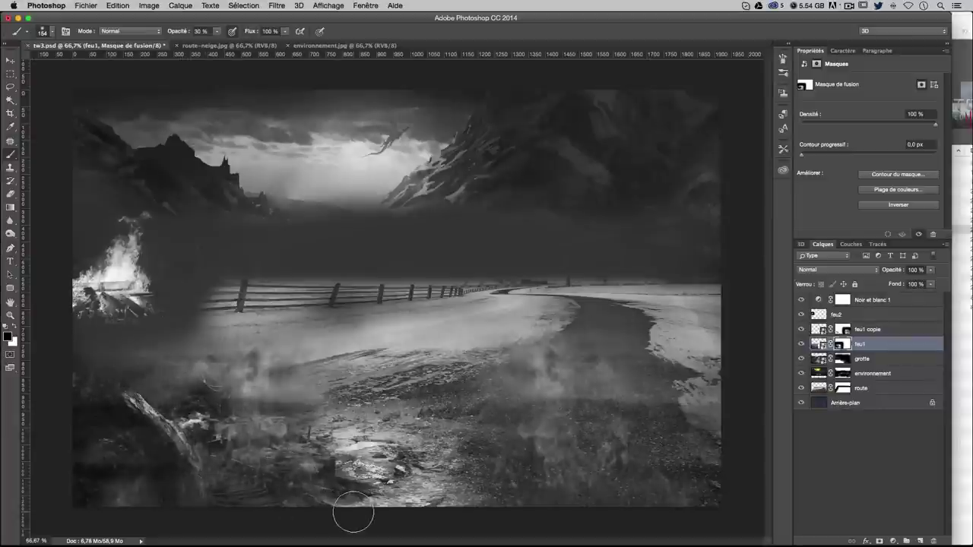
pyautogui.moveTo(352, 515); pyautogui.dragTo(254, 453)
pyautogui.moveTo(235, 407); pyautogui.dragTo(263, 373)
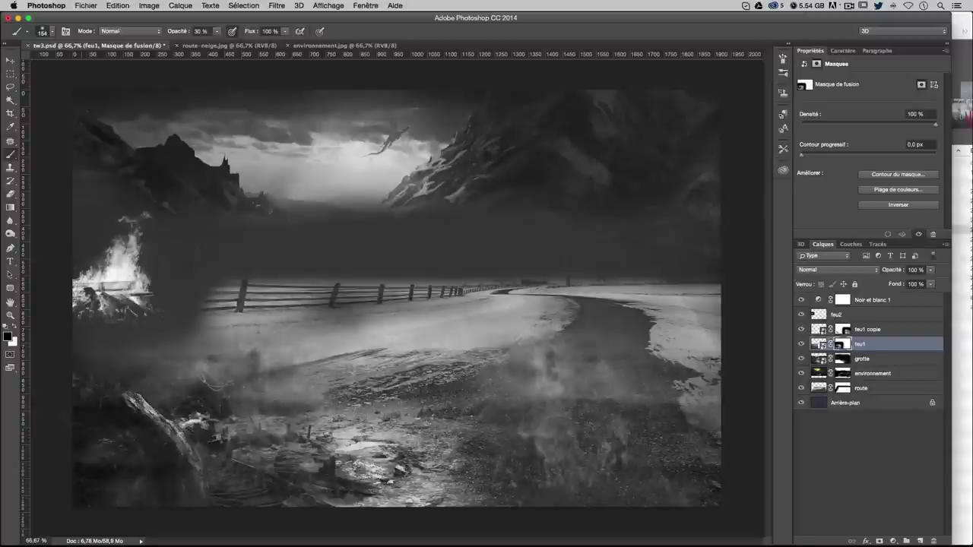
pyautogui.moveTo(243, 400); pyautogui.dragTo(357, 456)
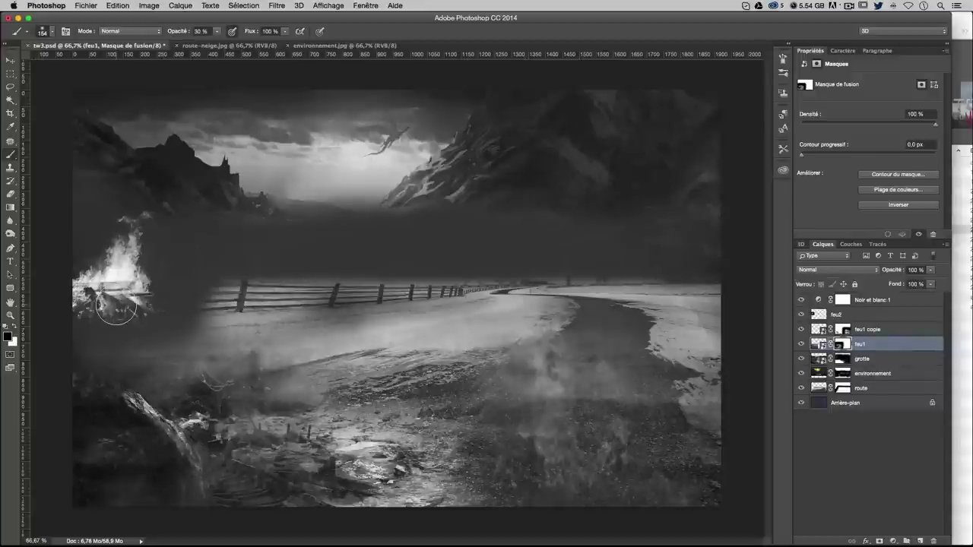
# Move the grotte cave layer left to about X -119 px
pyautogui.click(9, 61)
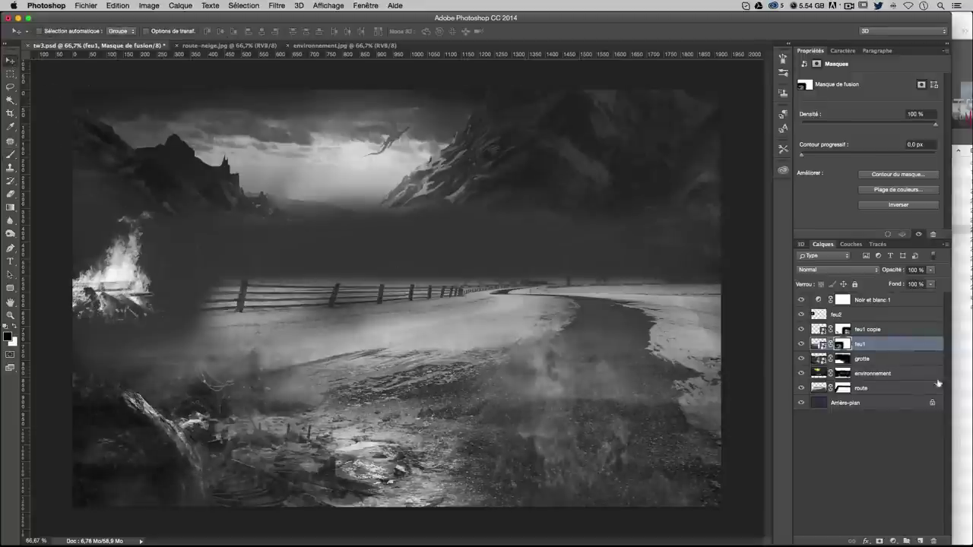
pyautogui.click(876, 390)
pyautogui.click(874, 360)
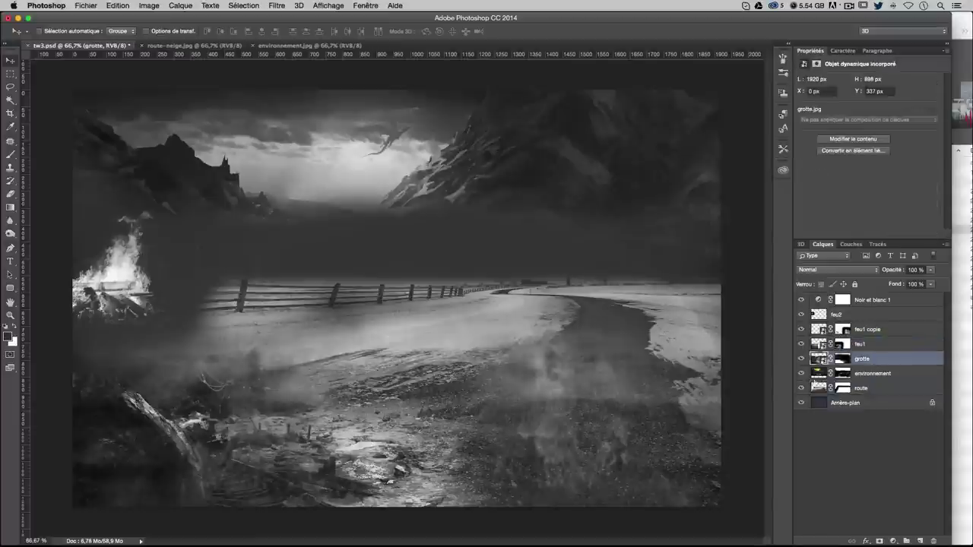
pyautogui.moveTo(393, 407); pyautogui.dragTo(361, 411)
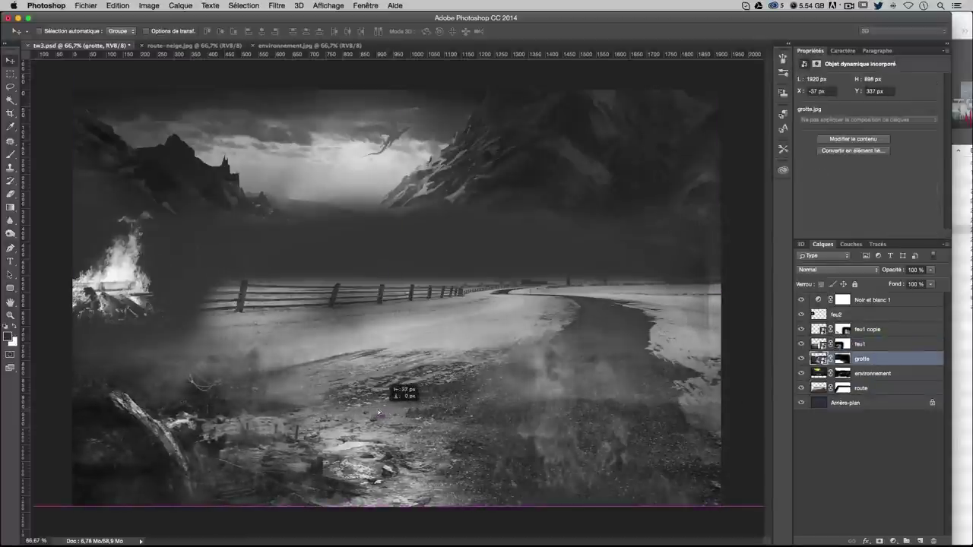
pyautogui.press('Left')
pyautogui.press('Left')
pyautogui.press('Left')
pyautogui.press('Left')
pyautogui.press('Left')
pyautogui.press('Left')
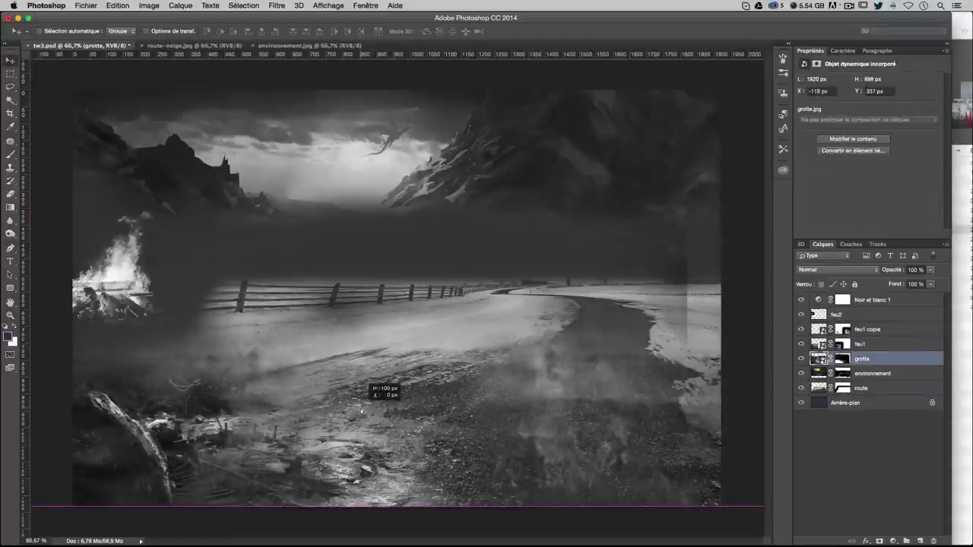
pyautogui.moveTo(361, 412); pyautogui.dragTo(358, 411)
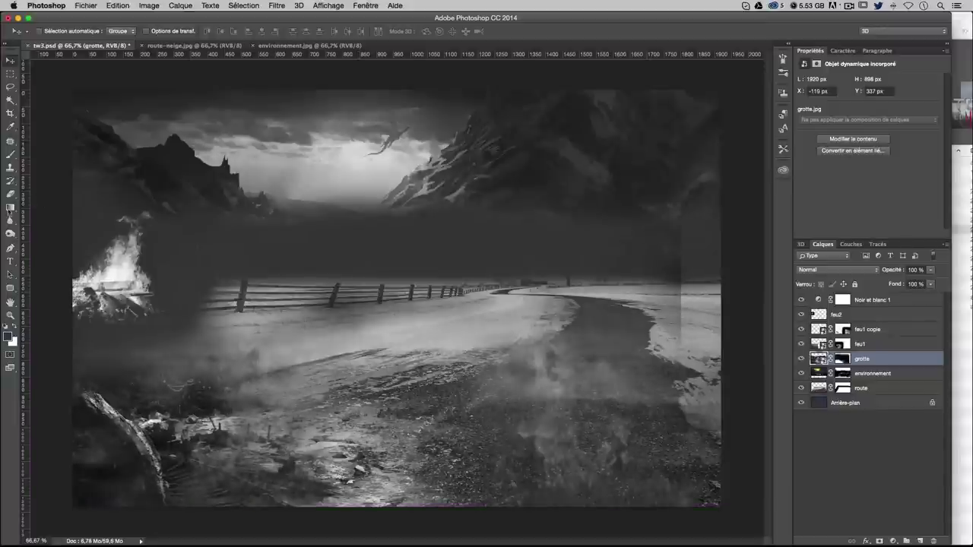
# Target the grotte layer mask with the brush enlarged to about 355 px
pyautogui.click(11, 156)
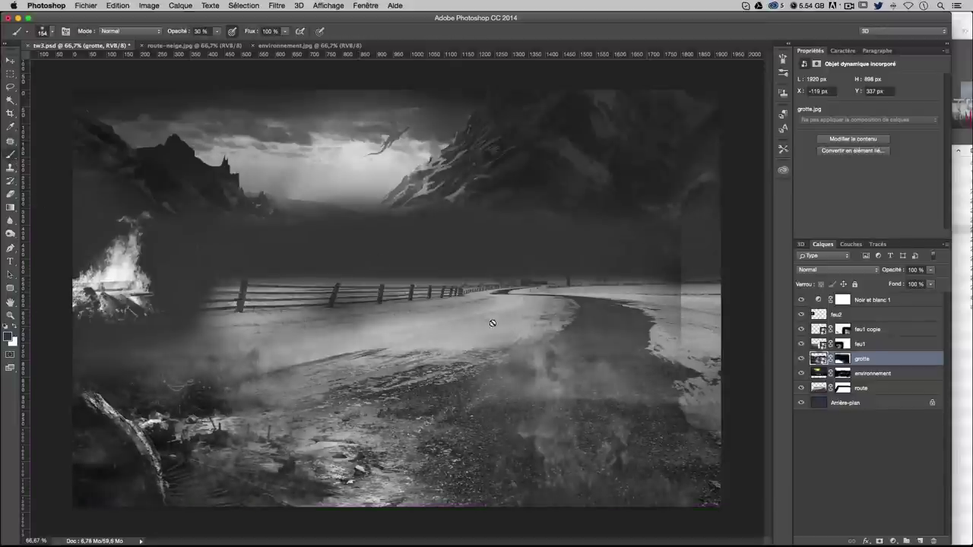
pyautogui.click(843, 359)
pyautogui.moveTo(601, 319); pyautogui.dragTo(629, 327)
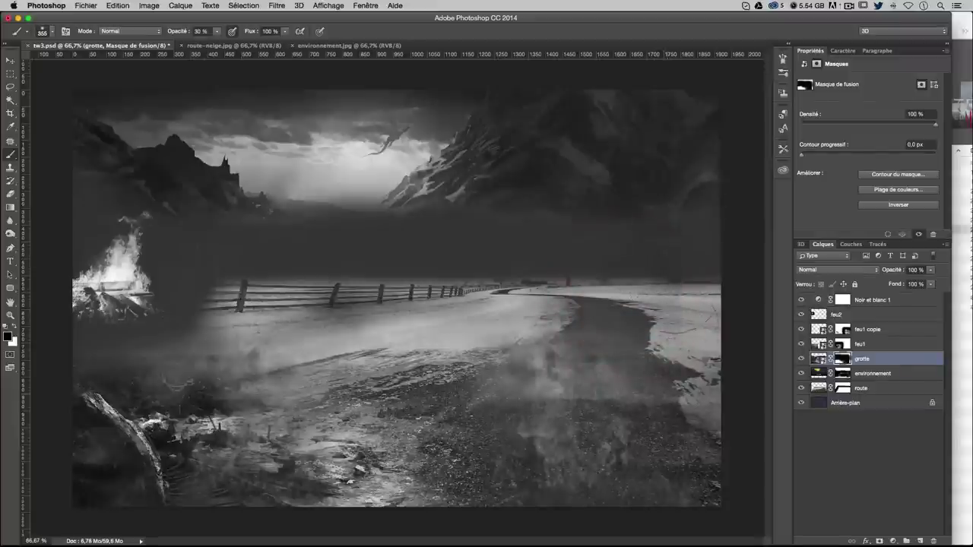
# Toggle the grotte layer's visibility repeatedly to compare the scene with and without the cave
pyautogui.click(801, 358)
pyautogui.click(802, 358)
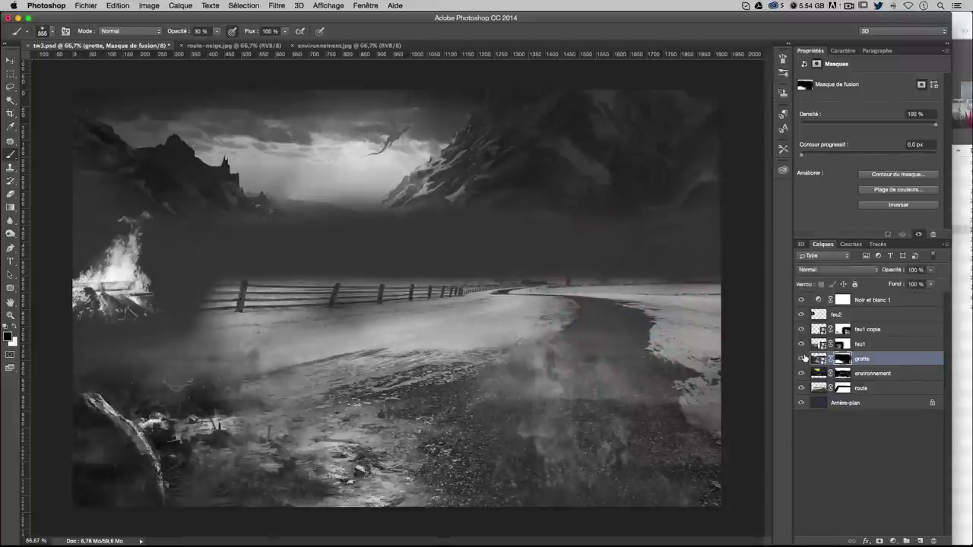
pyautogui.click(802, 358)
pyautogui.click(802, 358)
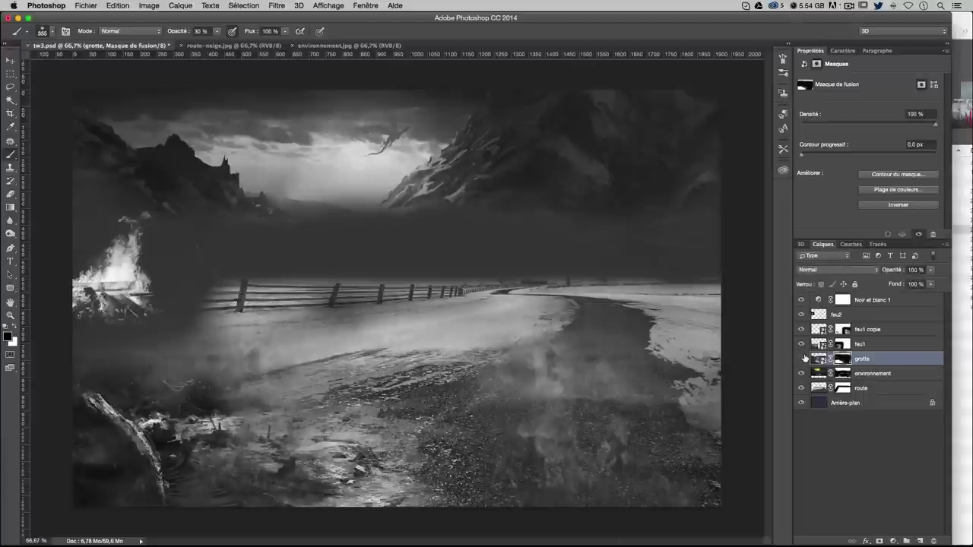
pyautogui.click(801, 359)
pyautogui.doubleClick(801, 358)
pyautogui.doubleClick(801, 358)
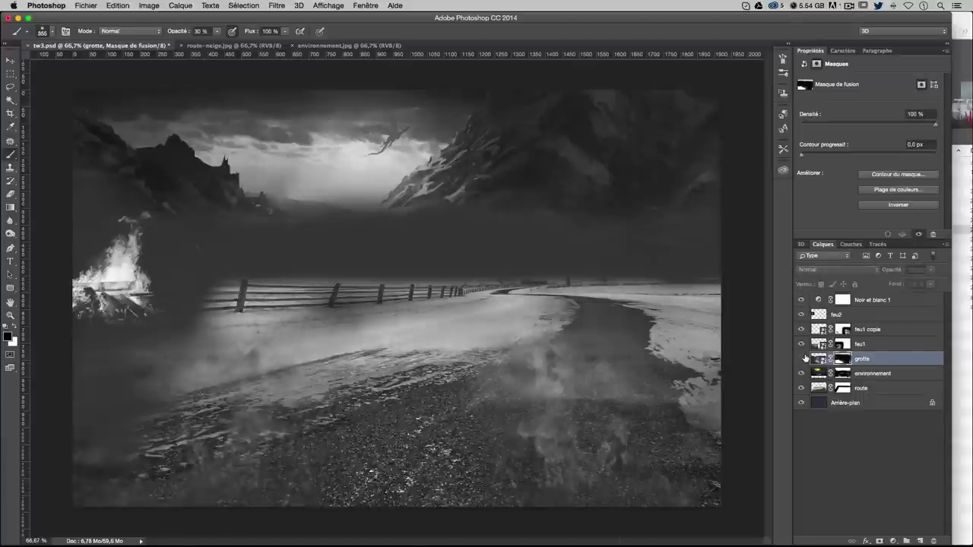
pyautogui.doubleClick(802, 358)
pyautogui.click(802, 358)
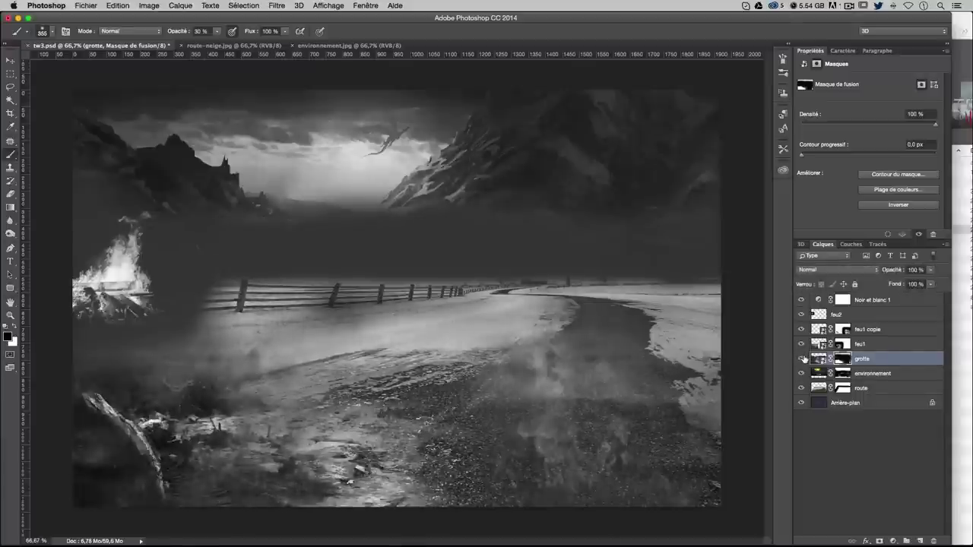
pyautogui.click(802, 358)
pyautogui.doubleClick(803, 358)
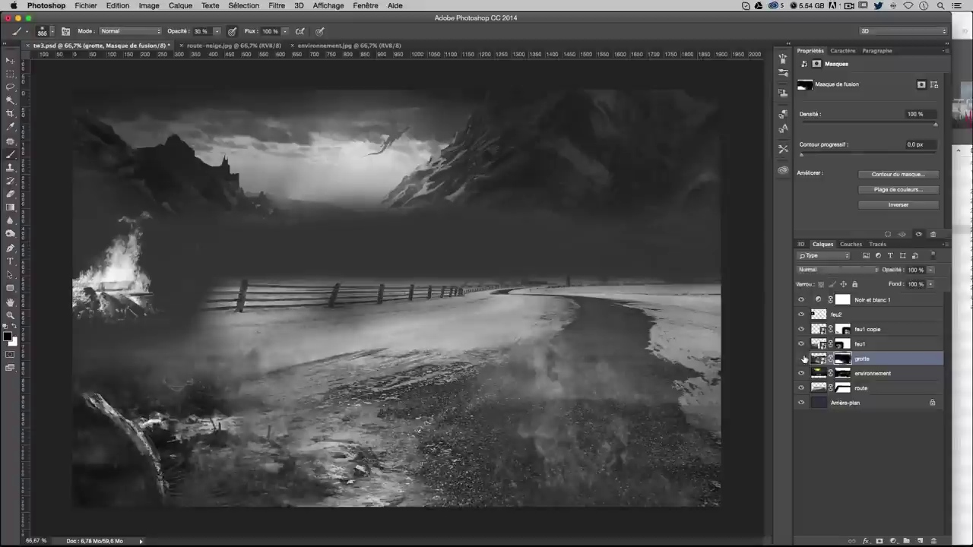
pyautogui.doubleClick(803, 358)
pyautogui.click(803, 358)
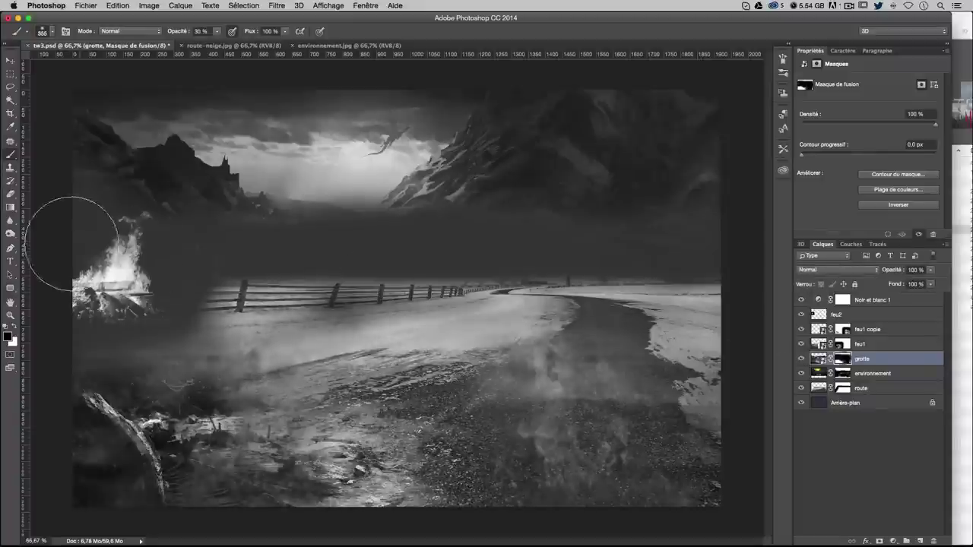
pyautogui.doubleClick(801, 358)
pyautogui.doubleClick(801, 358)
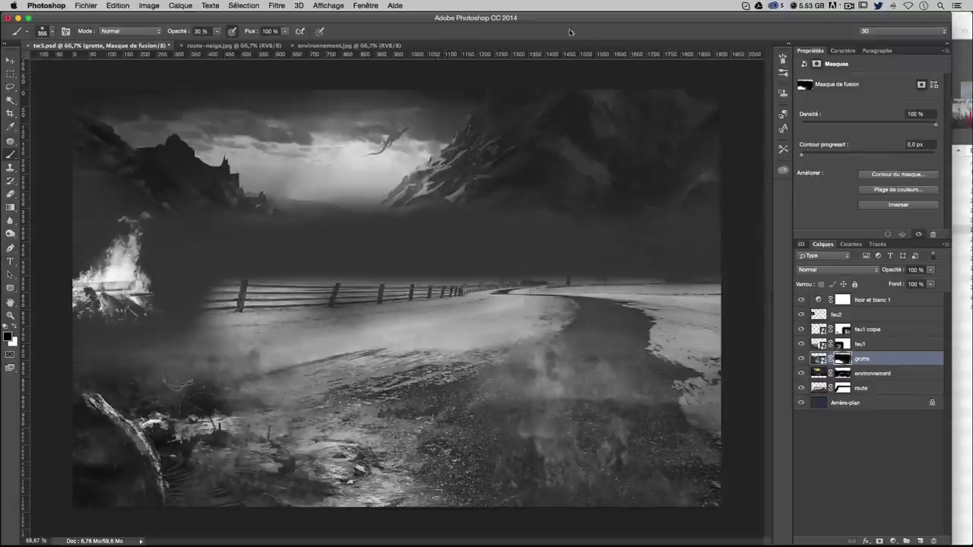
# Drag village.jpg from the Finder images folder onto the Photoshop canvas
pyautogui.click(960, 28)
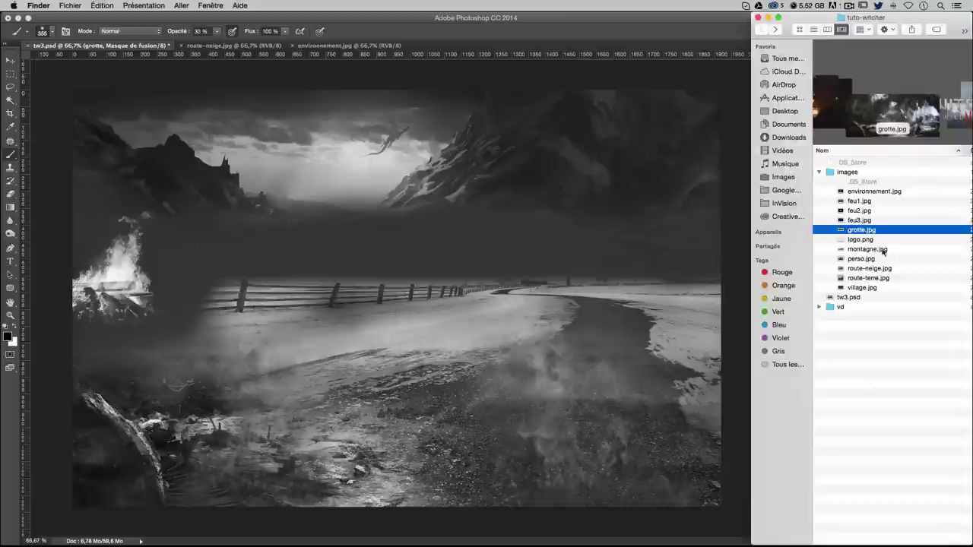
pyautogui.click(862, 287)
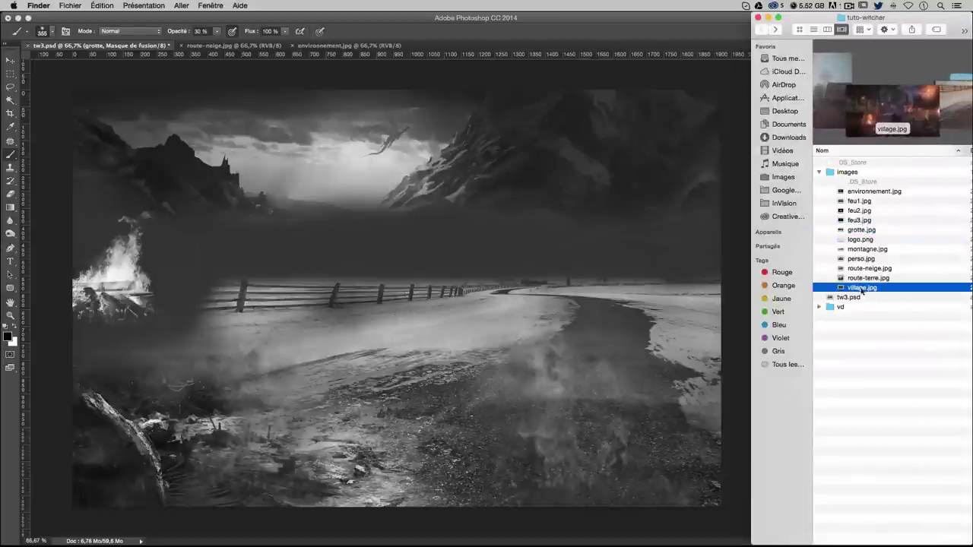
pyautogui.moveTo(862, 287); pyautogui.dragTo(395, 249)
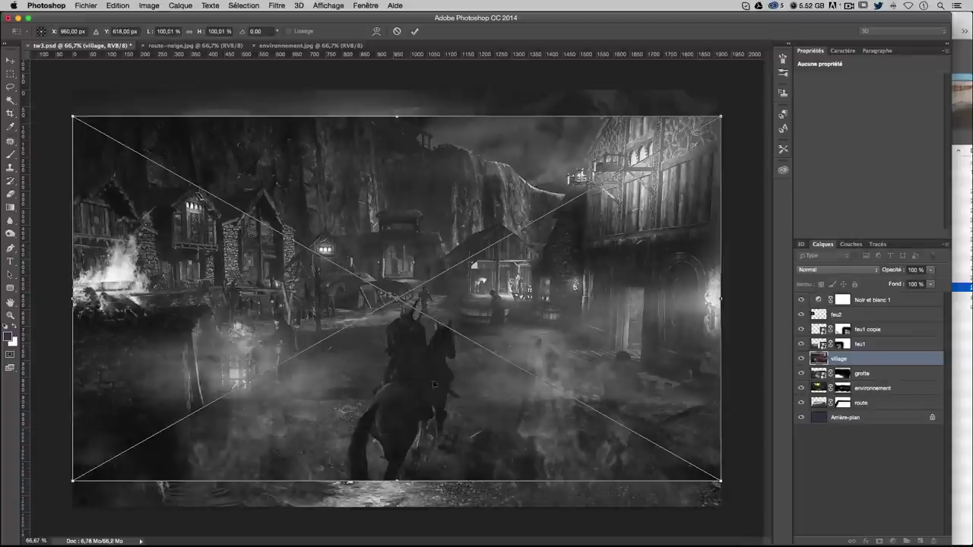
# Flip the placed village.jpg with Symétrie axe horizontal and commit the placement
pyautogui.rightClick(502, 339)
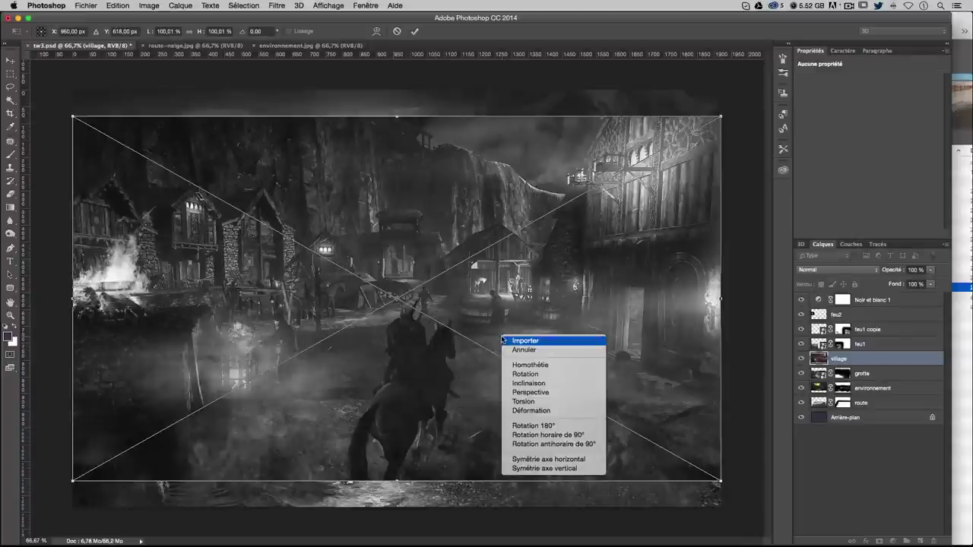
pyautogui.click(530, 460)
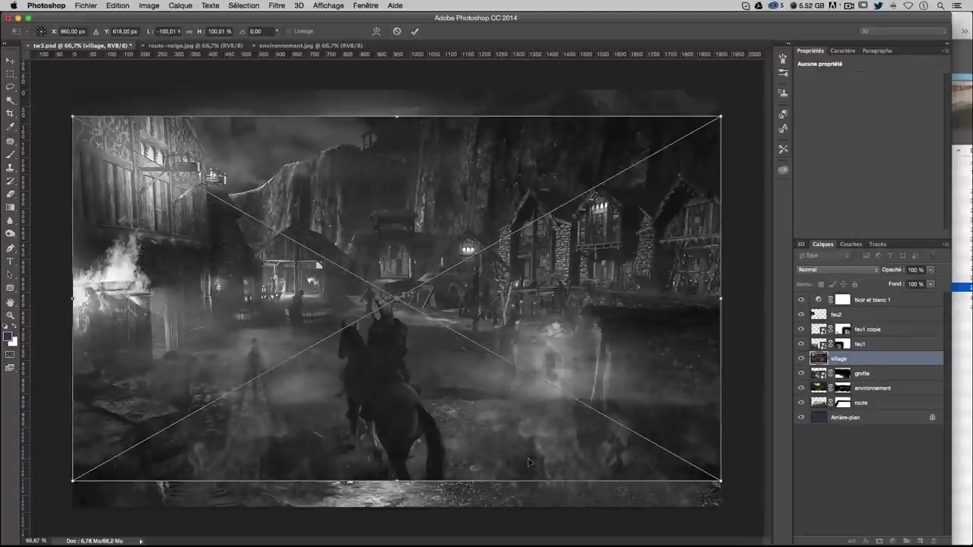
pyautogui.press('Return')
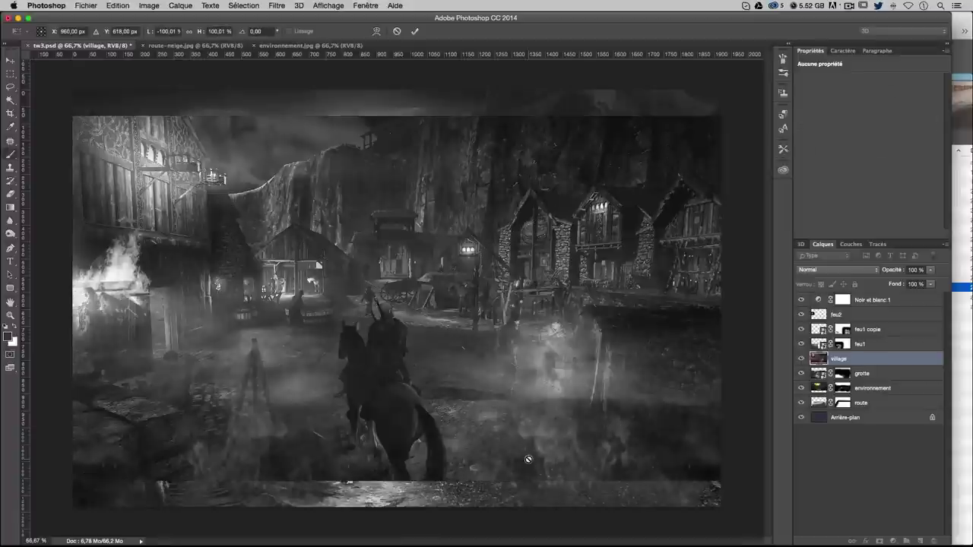
pyautogui.press('b')
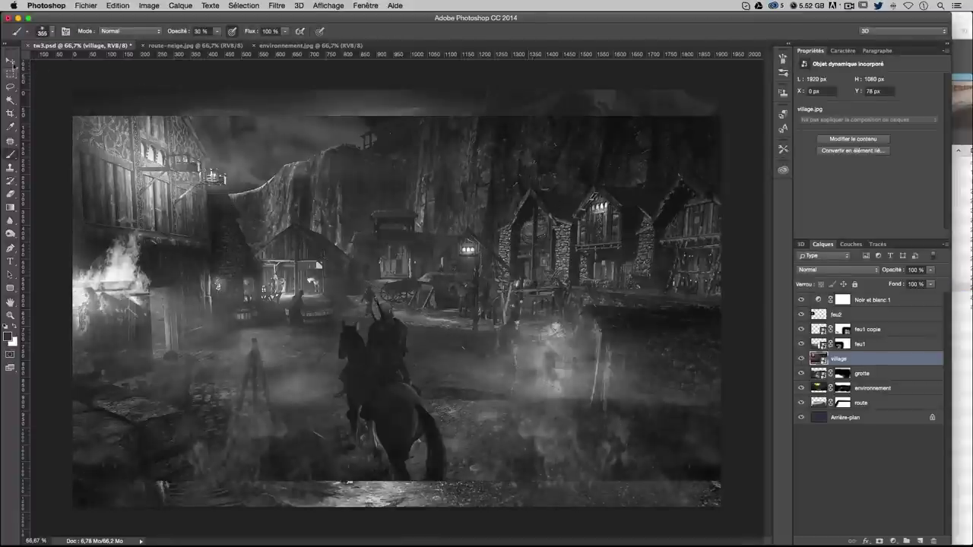
# Drop the village layer to 74% opacity, shift it to Y 14 px flush left, then restore opacity
pyautogui.click(10, 60)
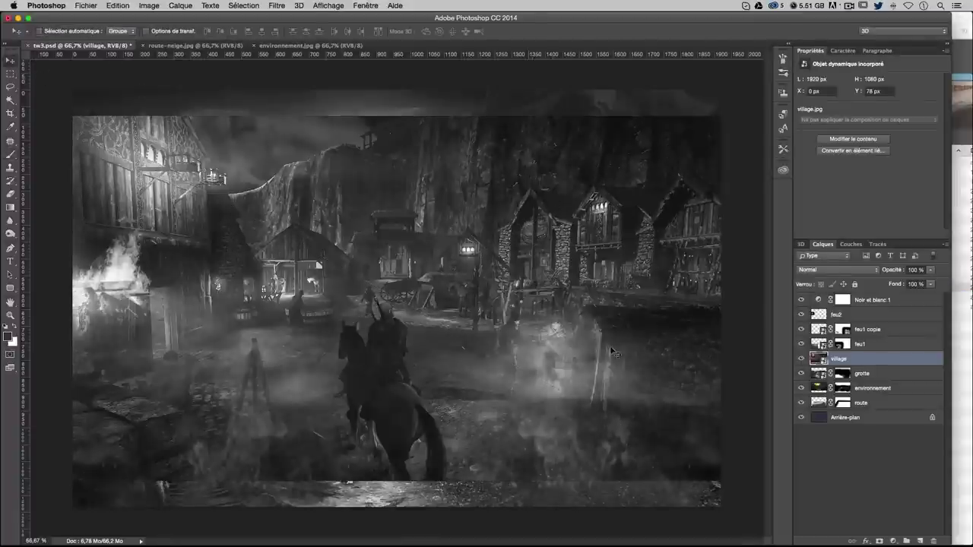
pyautogui.click(932, 272)
pyautogui.moveTo(922, 283); pyautogui.dragTo(917, 283)
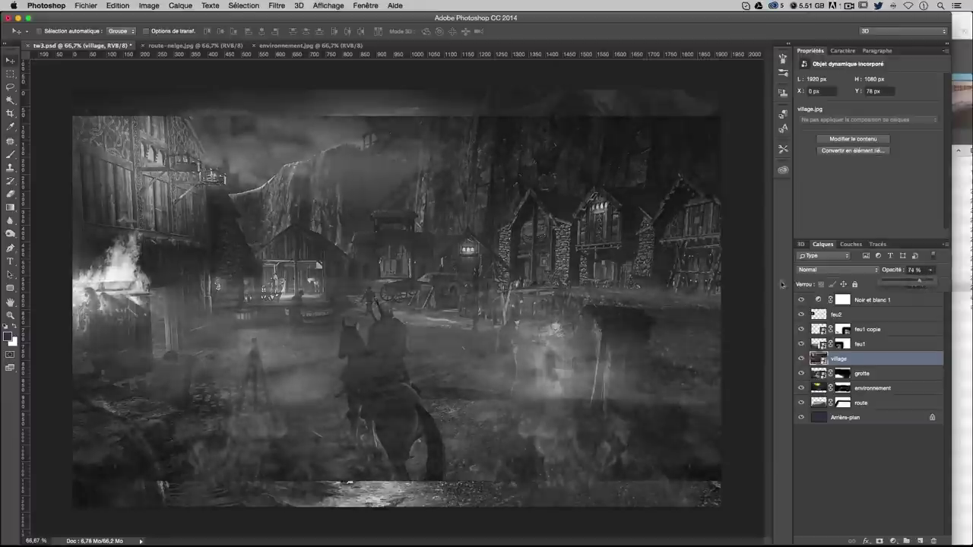
pyautogui.moveTo(591, 237)
pyautogui.mouseDown()
pyautogui.moveTo(446, 276)
pyautogui.moveTo(560, 220)
pyautogui.moveTo(623, 218)
pyautogui.moveTo(614, 241)
pyautogui.moveTo(537, 274)
pyautogui.moveTo(566, 279)
pyautogui.mouseUp()
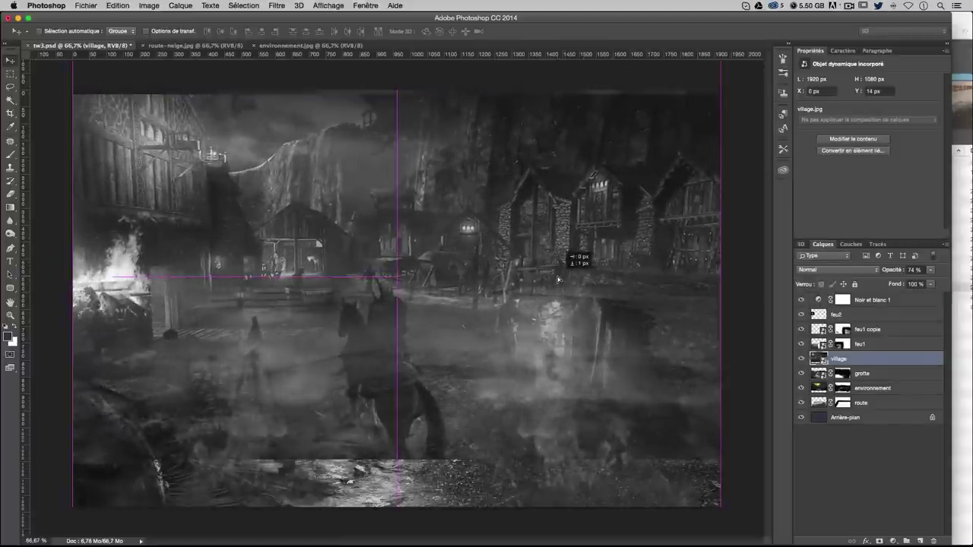
pyautogui.moveTo(557, 278); pyautogui.dragTo(558, 280)
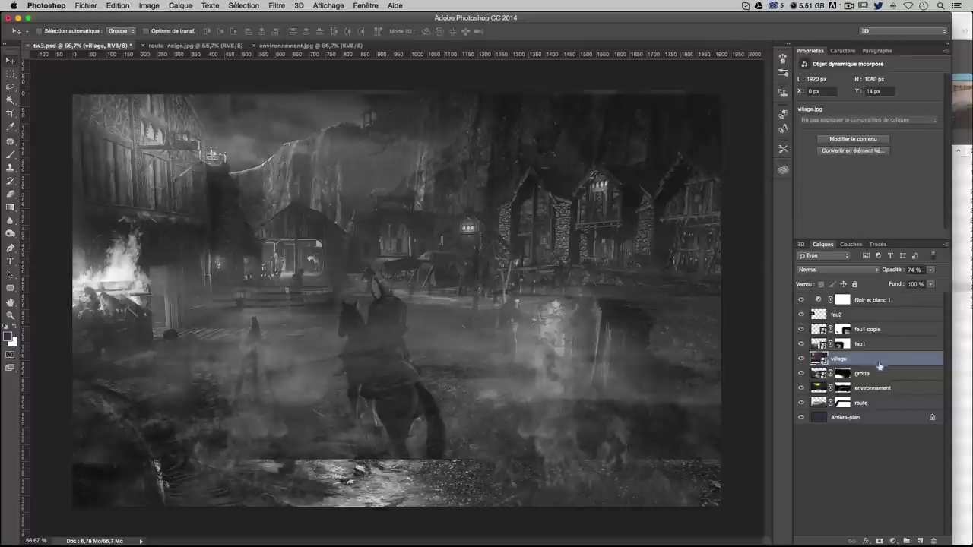
pyautogui.click(929, 271)
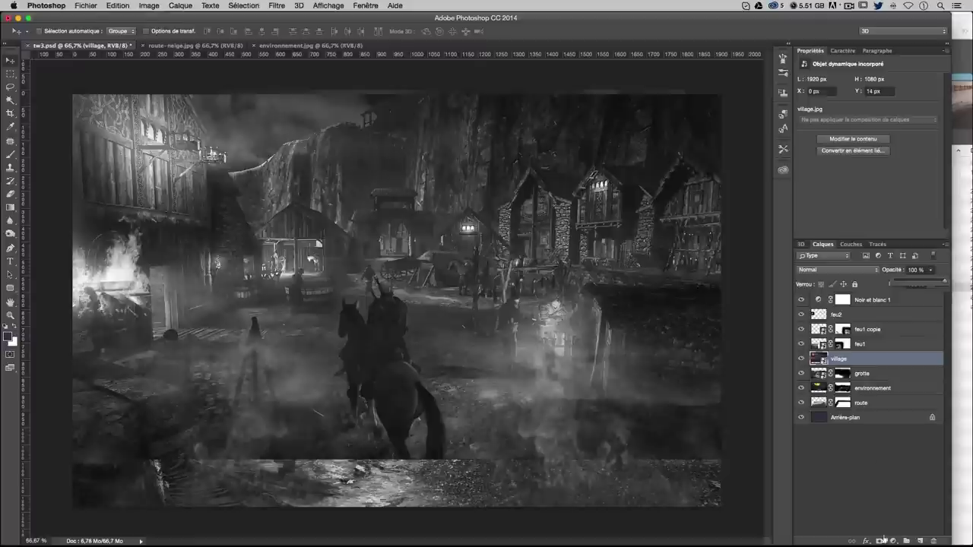
# Add a mask to the village layer and paint out its upper-left sky and buildings, restoring the upper cliff
pyautogui.click(879, 541)
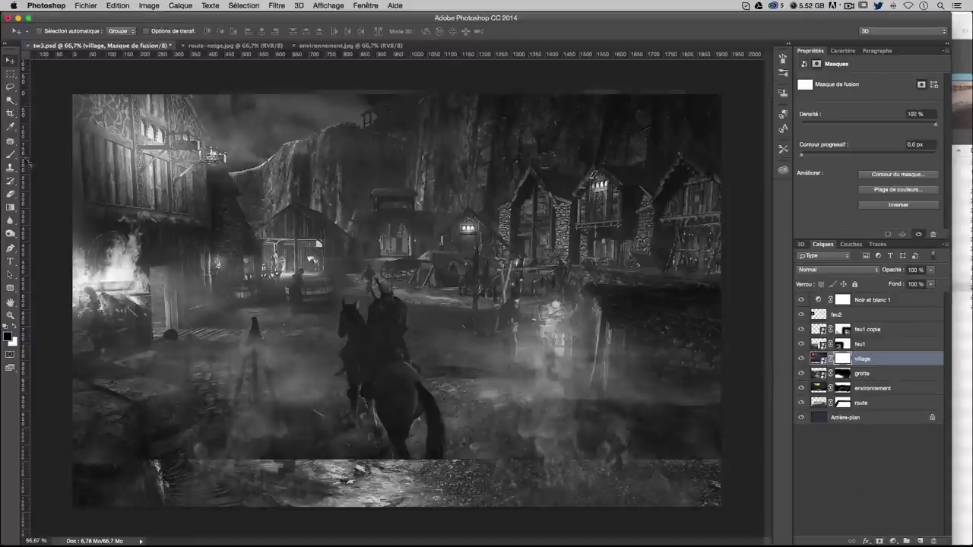
pyautogui.click(10, 154)
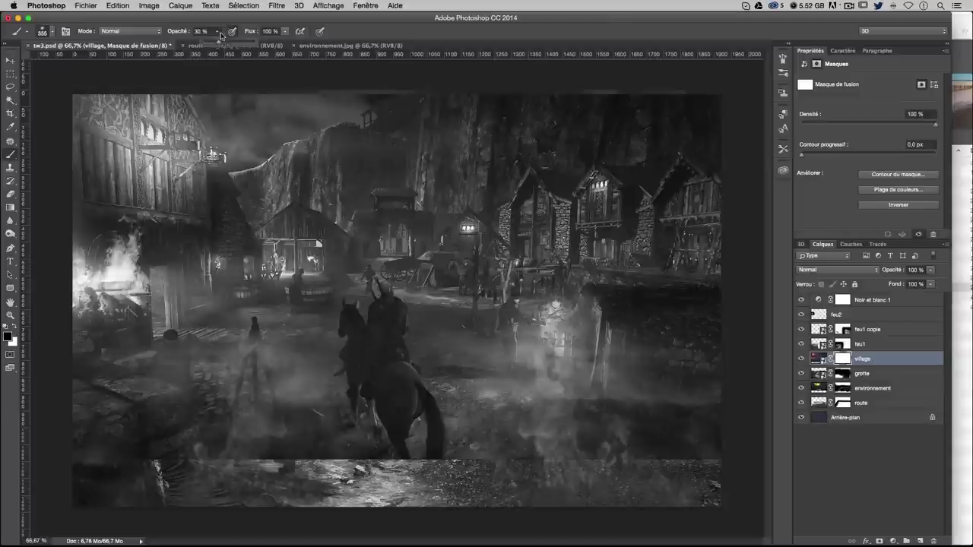
pyautogui.moveTo(174, 87)
pyautogui.mouseDown()
pyautogui.moveTo(109, 98)
pyautogui.moveTo(474, 76)
pyautogui.mouseUp()
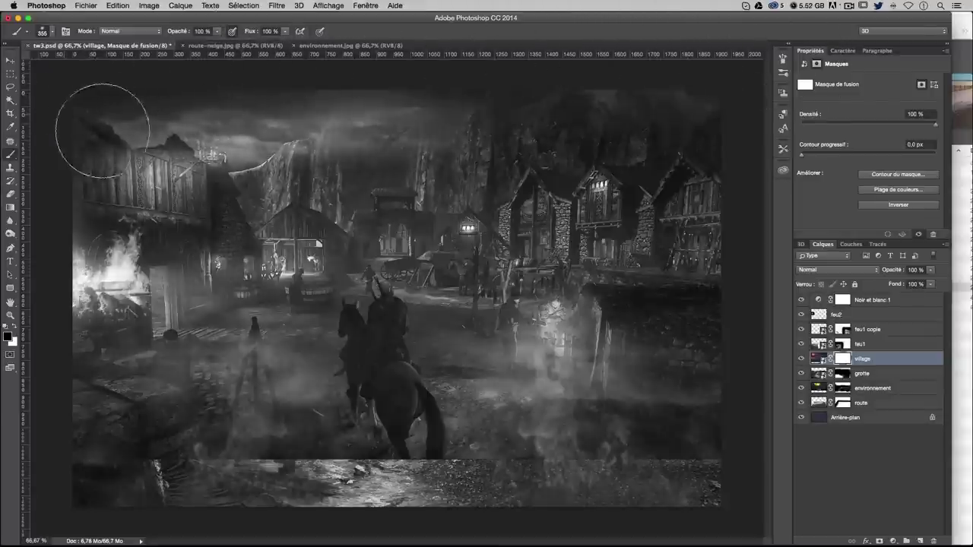
pyautogui.moveTo(109, 130); pyautogui.dragTo(109, 271)
pyautogui.moveTo(77, 215)
pyautogui.mouseDown()
pyautogui.moveTo(170, 163)
pyautogui.moveTo(174, 191)
pyautogui.moveTo(191, 200)
pyautogui.mouseUp()
pyautogui.moveTo(204, 286)
pyautogui.mouseDown()
pyautogui.moveTo(152, 162)
pyautogui.moveTo(206, 163)
pyautogui.moveTo(272, 142)
pyautogui.moveTo(186, 212)
pyautogui.moveTo(315, 217)
pyautogui.moveTo(326, 195)
pyautogui.mouseUp()
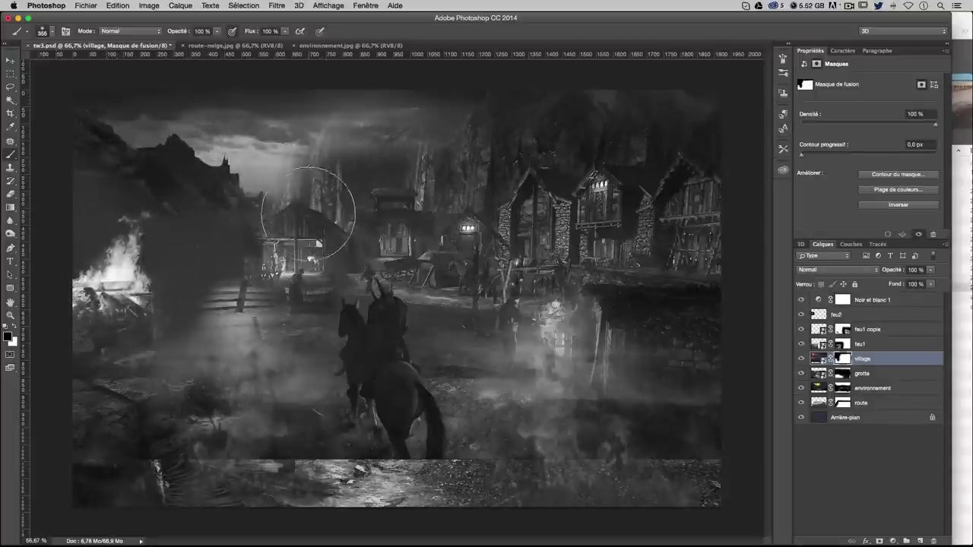
pyautogui.press('x')
pyautogui.moveTo(278, 113)
pyautogui.mouseDown()
pyautogui.moveTo(258, 152)
pyautogui.moveTo(350, 152)
pyautogui.moveTo(381, 125)
pyautogui.mouseUp()
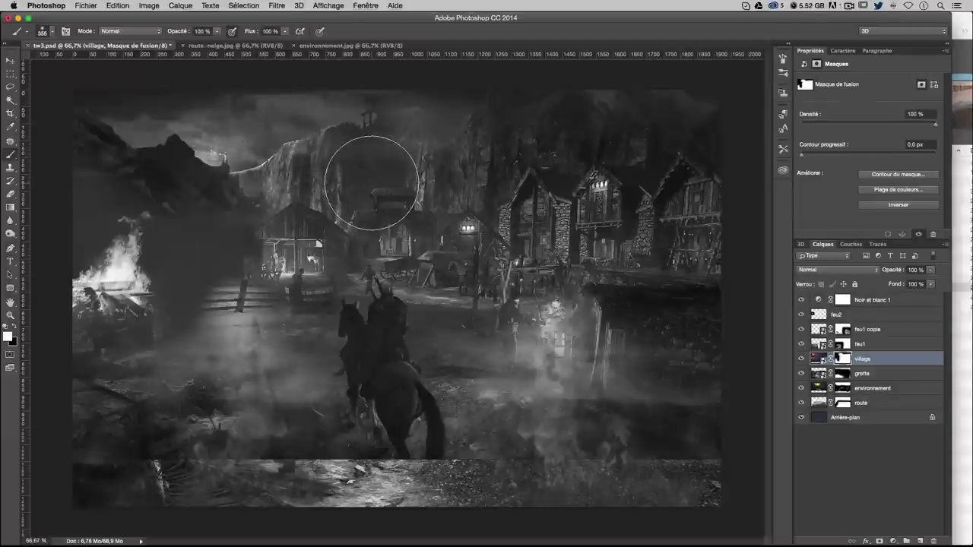
pyautogui.press('x')
pyautogui.moveTo(191, 107); pyautogui.dragTo(282, 86)
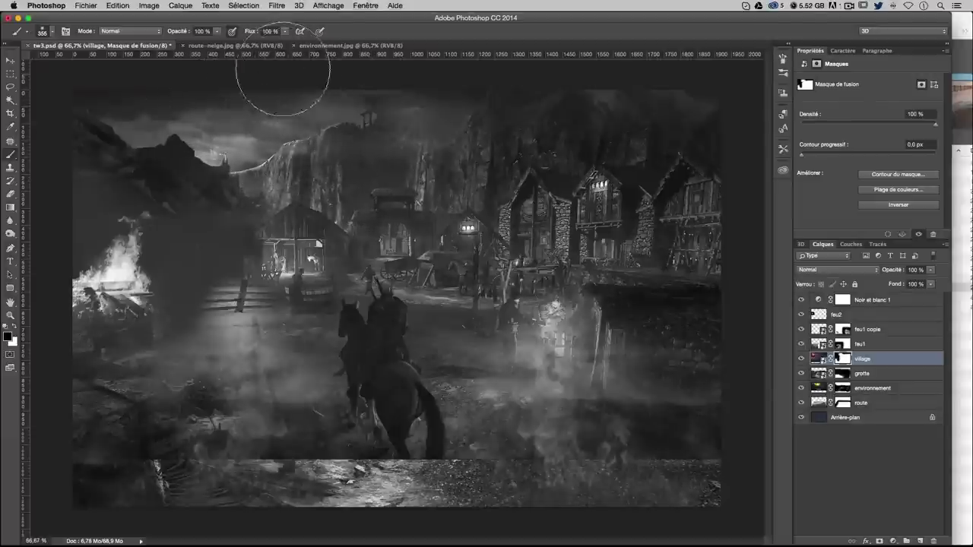
# Shrink the brush to 180 px and mask the village off the cliff, sky and foreground road
pyautogui.rightClick(369, 61)
pyautogui.press('Escape')
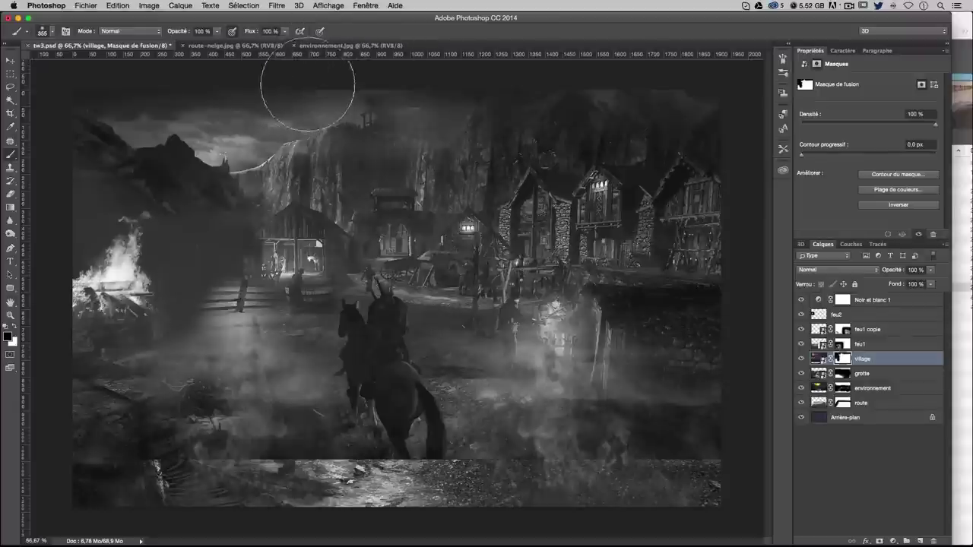
pyautogui.moveTo(296, 97); pyautogui.dragTo(257, 120)
pyautogui.rightClick(348, 79)
pyautogui.press('Escape')
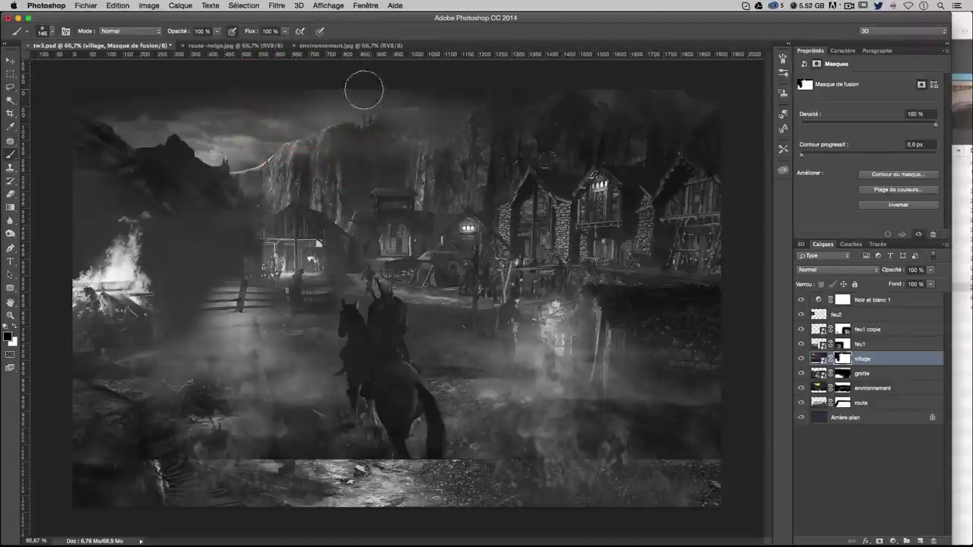
pyautogui.moveTo(410, 105)
pyautogui.mouseDown()
pyautogui.moveTo(391, 124)
pyautogui.moveTo(378, 109)
pyautogui.moveTo(417, 102)
pyautogui.moveTo(428, 120)
pyautogui.moveTo(441, 120)
pyautogui.moveTo(451, 104)
pyautogui.moveTo(476, 154)
pyautogui.mouseUp()
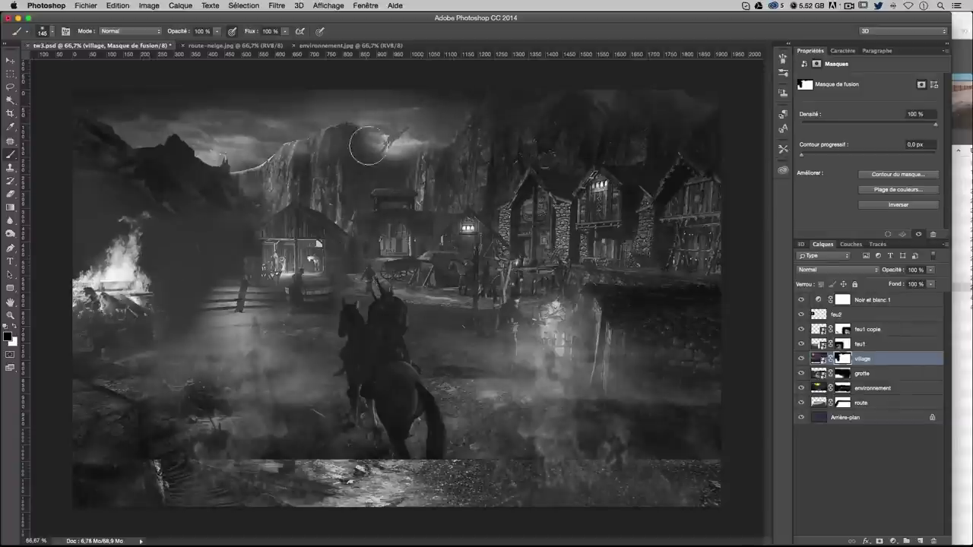
pyautogui.moveTo(362, 137); pyautogui.dragTo(356, 165)
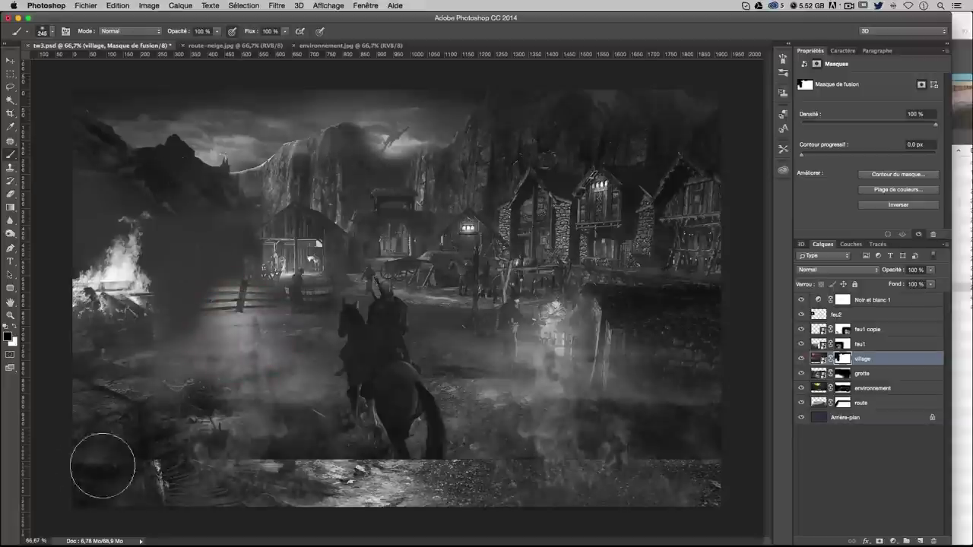
pyautogui.moveTo(98, 460)
pyautogui.mouseDown()
pyautogui.moveTo(348, 446)
pyautogui.moveTo(492, 469)
pyautogui.moveTo(522, 456)
pyautogui.moveTo(598, 456)
pyautogui.moveTo(624, 358)
pyautogui.moveTo(508, 320)
pyautogui.moveTo(563, 289)
pyautogui.moveTo(669, 312)
pyautogui.moveTo(574, 312)
pyautogui.moveTo(562, 281)
pyautogui.moveTo(418, 304)
pyautogui.moveTo(441, 274)
pyautogui.moveTo(457, 224)
pyautogui.moveTo(447, 234)
pyautogui.moveTo(402, 217)
pyautogui.moveTo(412, 292)
pyautogui.moveTo(373, 358)
pyautogui.moveTo(391, 387)
pyautogui.moveTo(327, 402)
pyautogui.moveTo(258, 399)
pyautogui.moveTo(277, 338)
pyautogui.moveTo(293, 327)
pyautogui.moveTo(301, 346)
pyautogui.mouseUp()
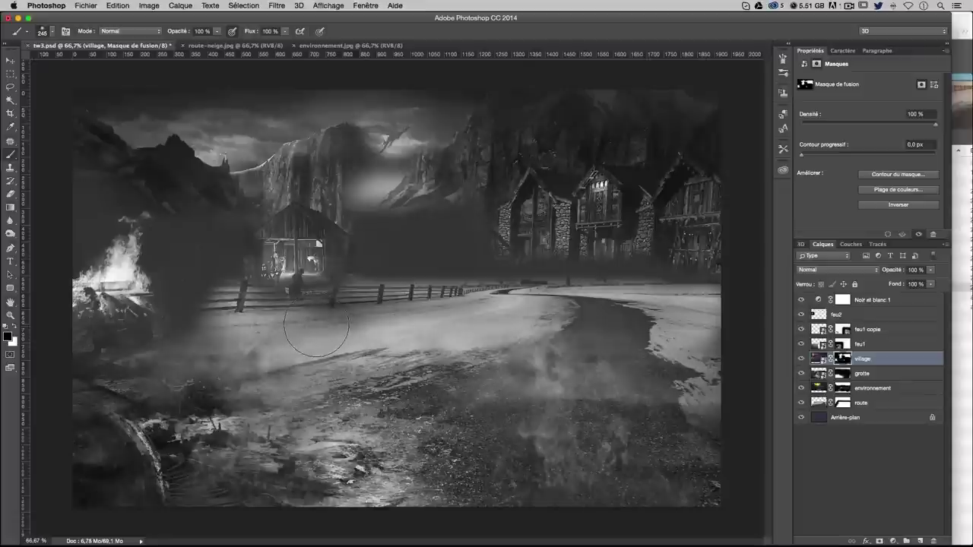
# Paint the figure beside the barn back into the village mask with a 99–130 px white brush
pyautogui.press('x')
pyautogui.moveTo(347, 315); pyautogui.dragTo(305, 289)
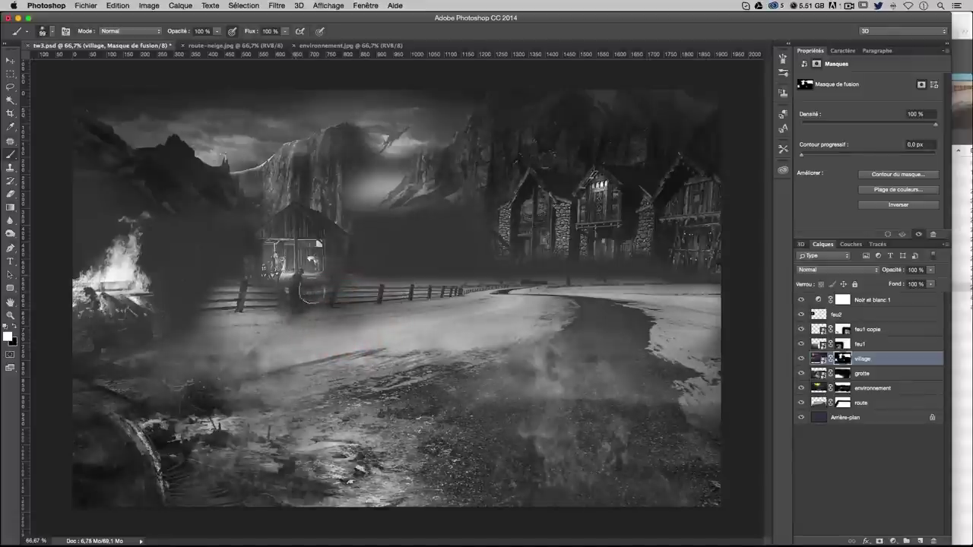
pyautogui.moveTo(315, 326); pyautogui.dragTo(339, 325)
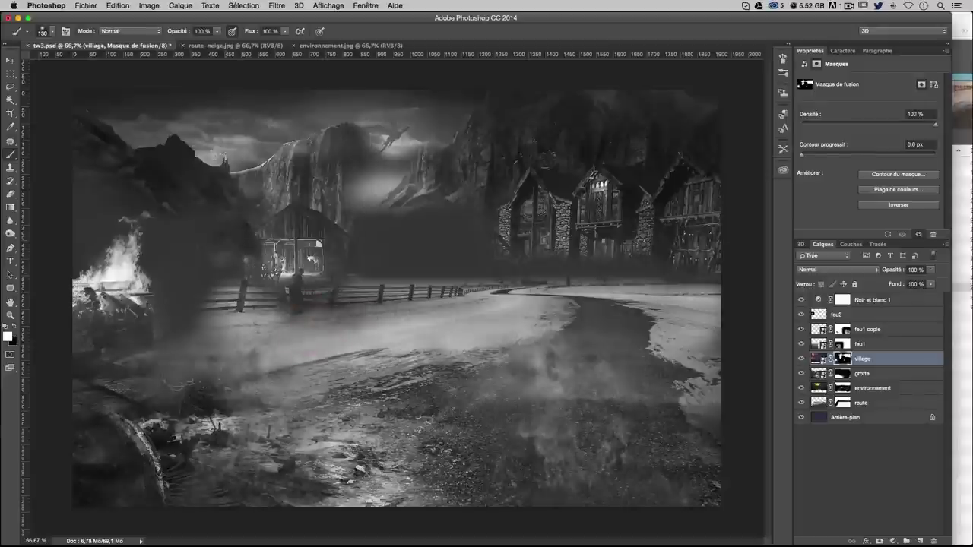
pyautogui.press('x')
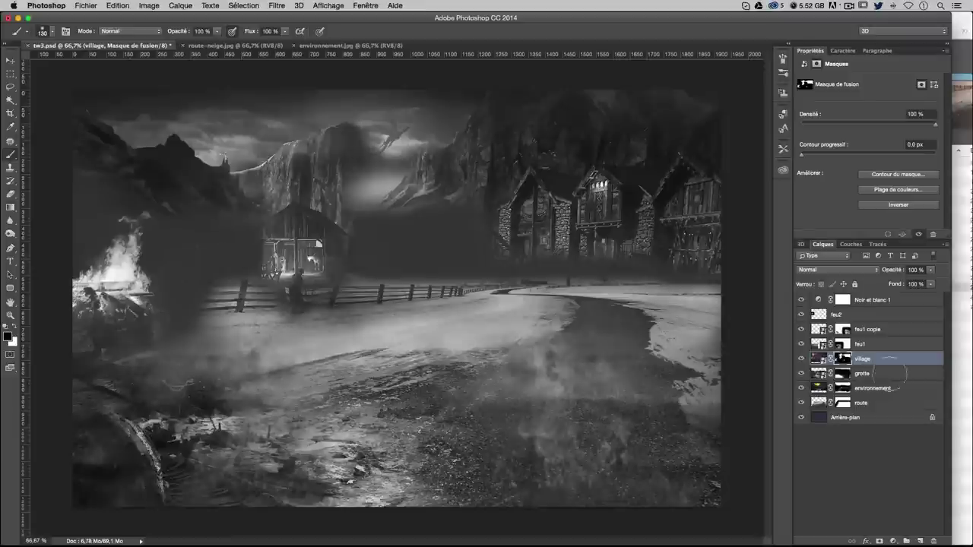
# Undo the dark patch over the lower-left log, toggling the village layer to compare the blend
pyautogui.click(801, 358)
pyautogui.click(800, 358)
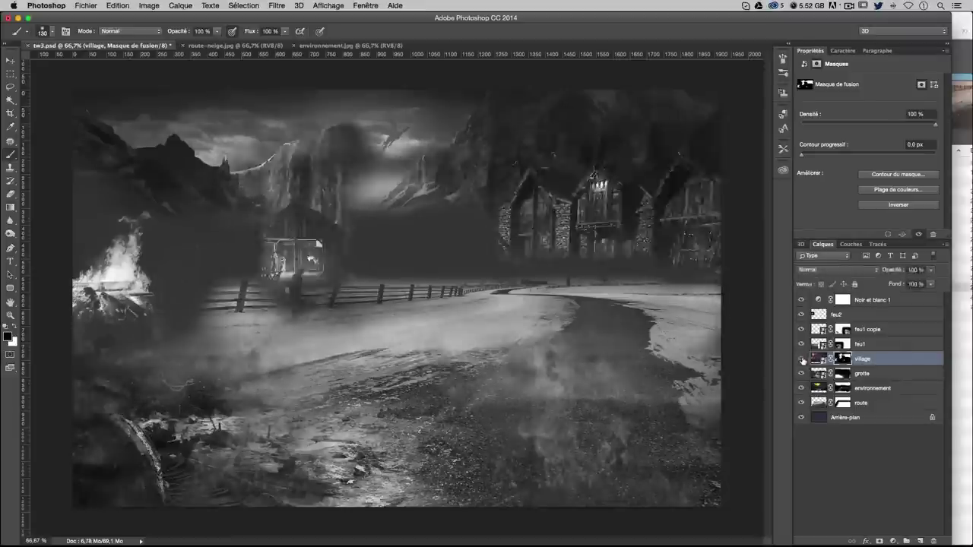
pyautogui.click(802, 359)
pyautogui.click(802, 359)
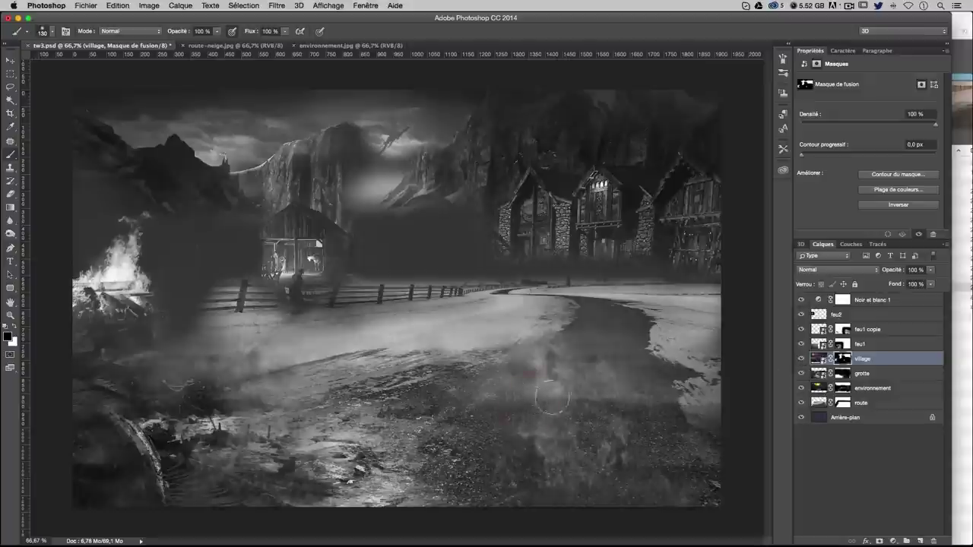
pyautogui.press(']')
pyautogui.press(']')
pyautogui.press(']')
pyautogui.press(']')
pyautogui.press(']')
pyautogui.press(']')
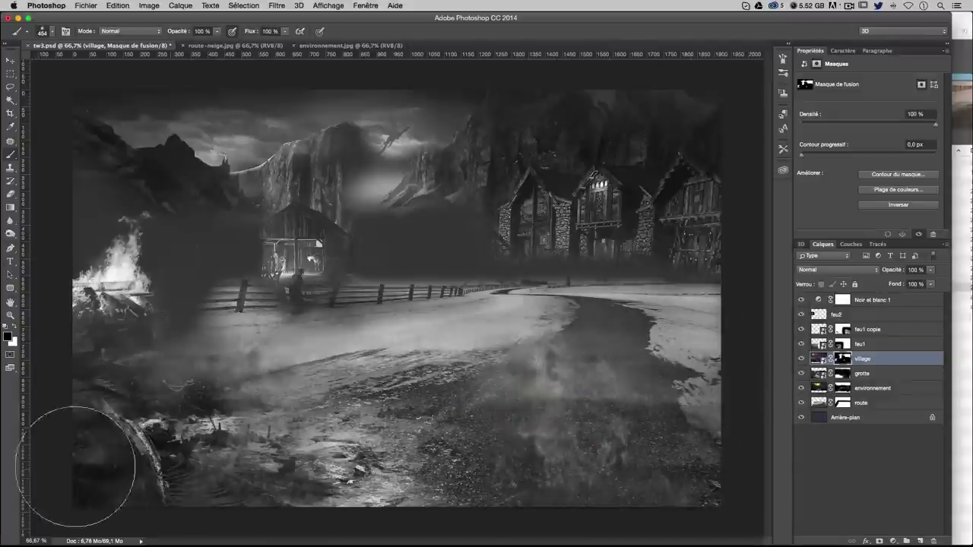
pyautogui.hotkey('ctrl', 'z')
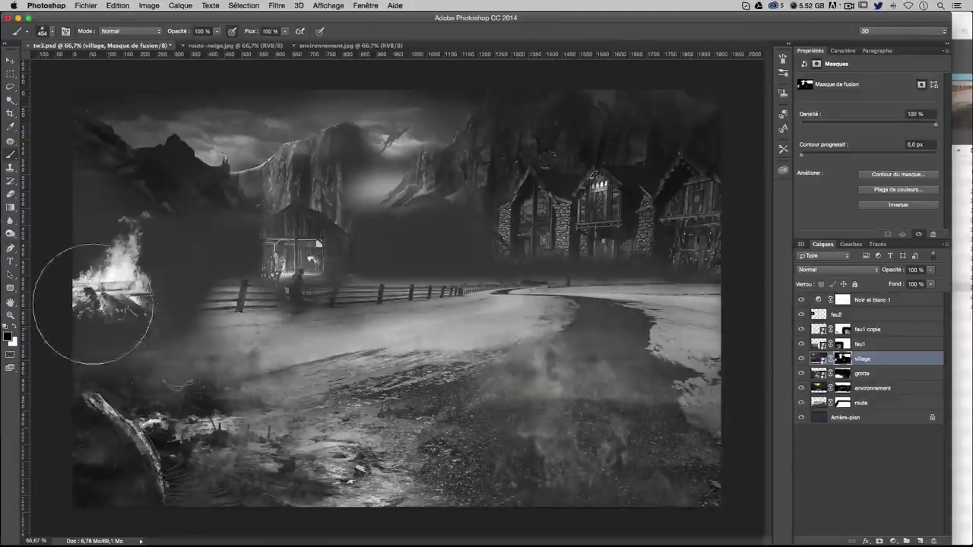
pyautogui.click(800, 359)
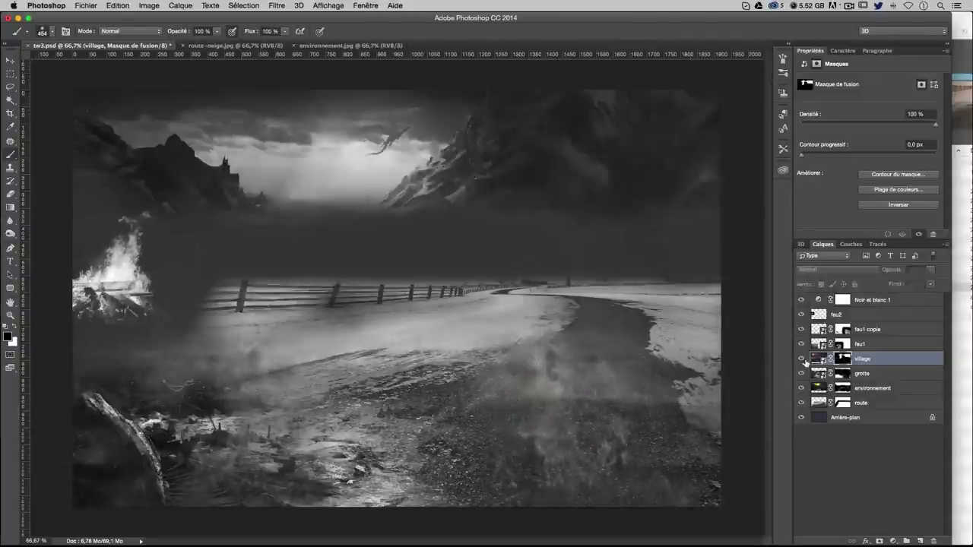
pyautogui.click(800, 359)
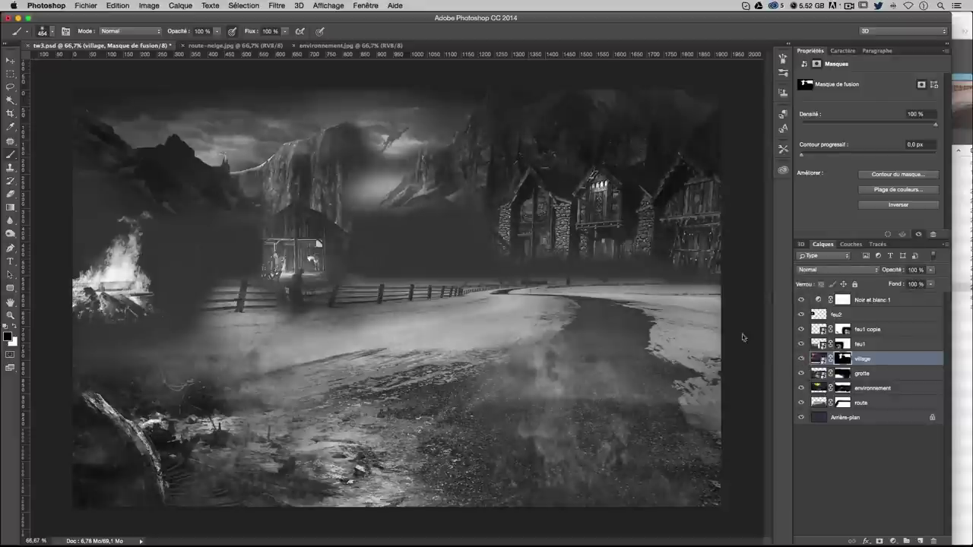
pyautogui.moveTo(624, 297); pyautogui.dragTo(570, 297)
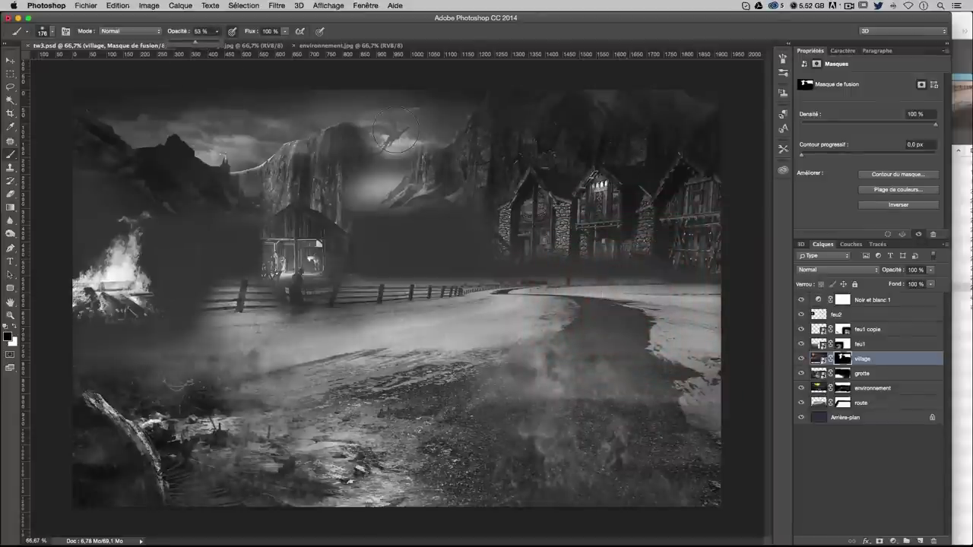
# Zoom to 100% and fade the village mask over the mountain peak and slope, comparing visibility
pyautogui.scroll(1, 408, 134)
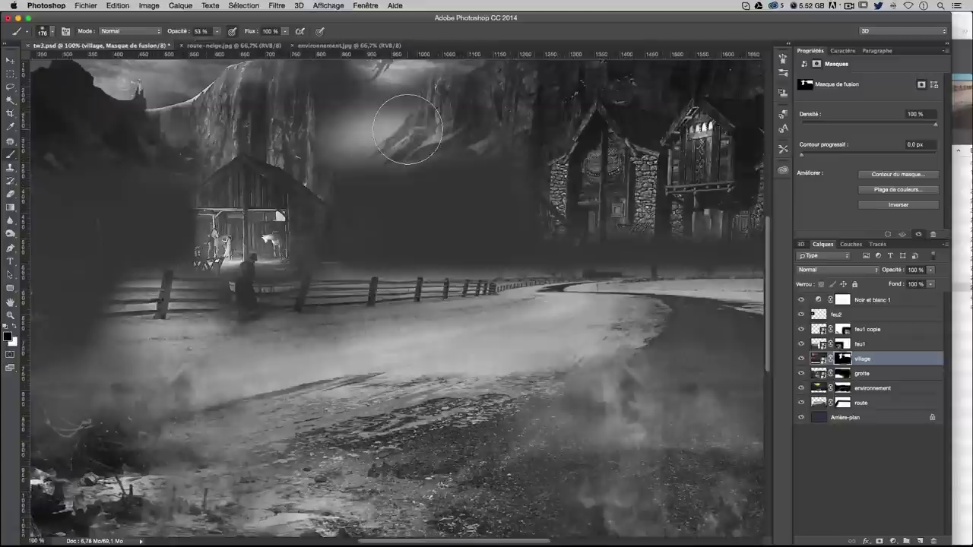
pyautogui.scroll(2, 447, 309)
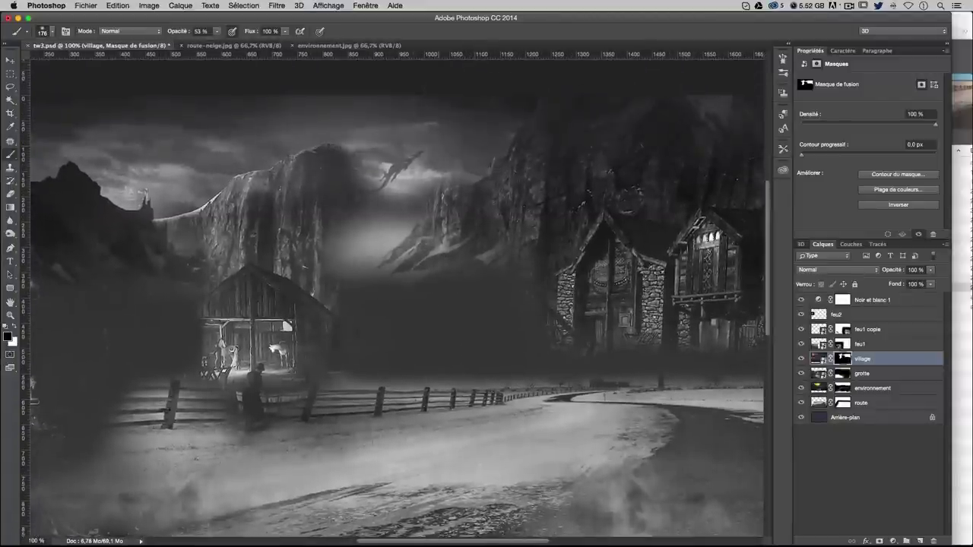
pyautogui.moveTo(511, 86)
pyautogui.mouseDown()
pyautogui.moveTo(484, 138)
pyautogui.moveTo(438, 183)
pyautogui.mouseUp()
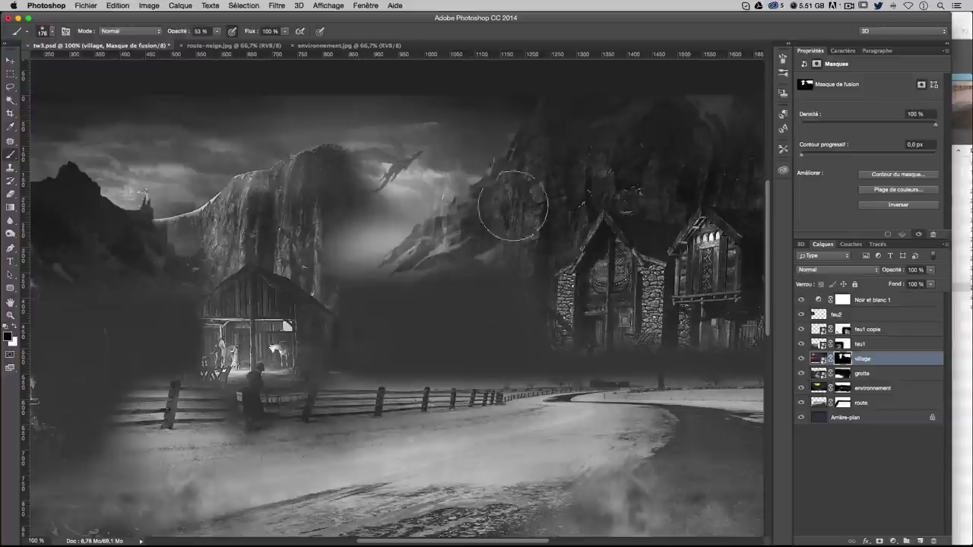
pyautogui.moveTo(413, 261)
pyautogui.mouseDown()
pyautogui.moveTo(552, 158)
pyautogui.moveTo(472, 217)
pyautogui.moveTo(438, 224)
pyautogui.mouseUp()
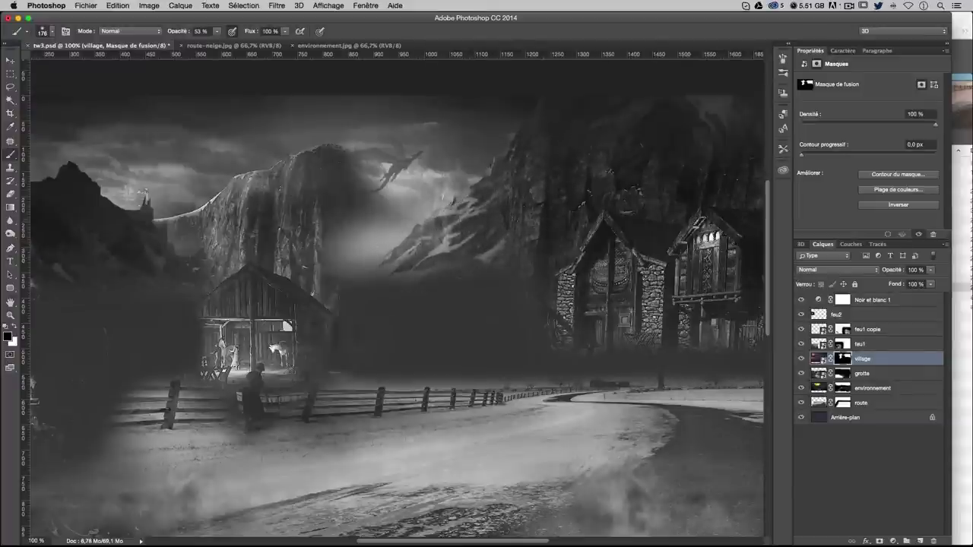
pyautogui.moveTo(532, 196); pyautogui.dragTo(538, 199)
pyautogui.moveTo(602, 184); pyautogui.dragTo(579, 183)
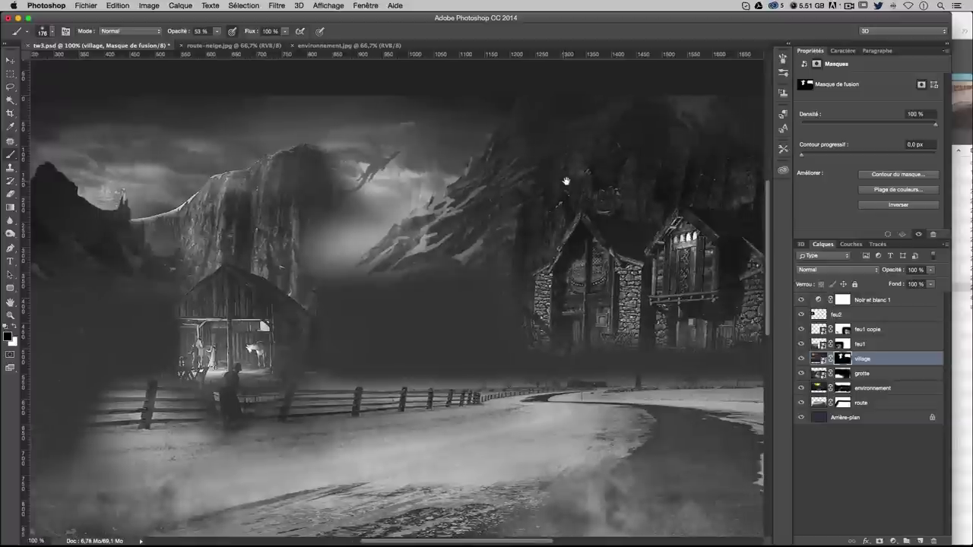
pyautogui.click(800, 359)
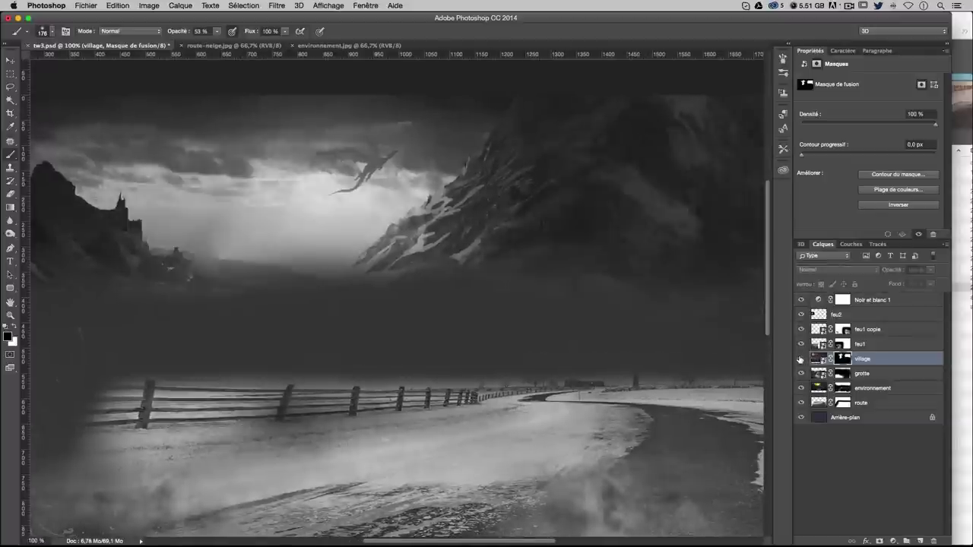
pyautogui.moveTo(674, 257); pyautogui.dragTo(525, 257)
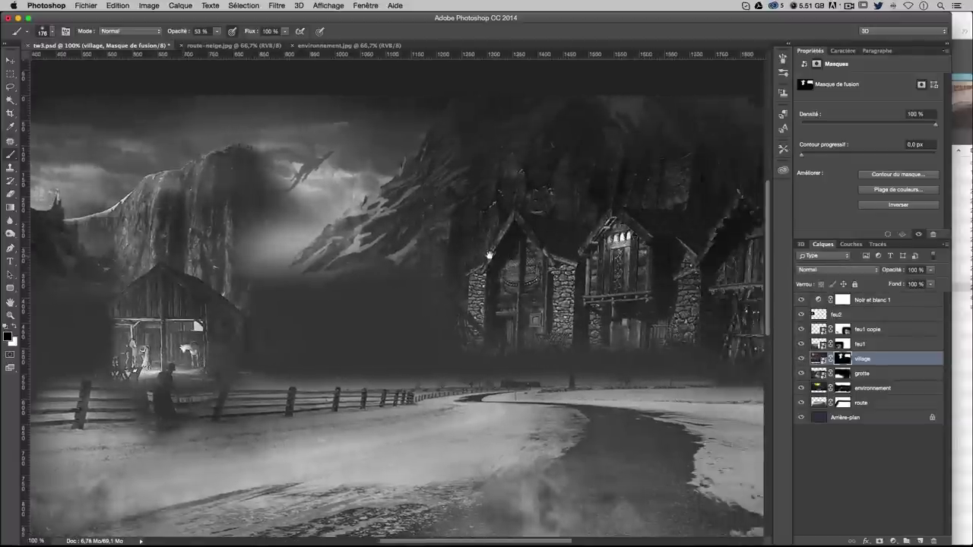
pyautogui.click(802, 360)
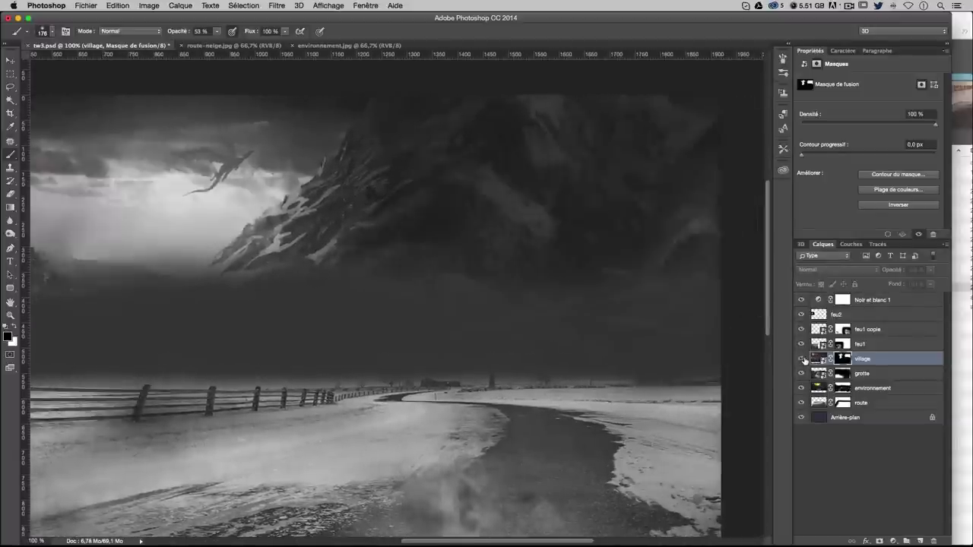
# Set brush opacity to 29% and haze the gap between barn and houses, then zoom out
pyautogui.moveTo(522, 183); pyautogui.dragTo(512, 183)
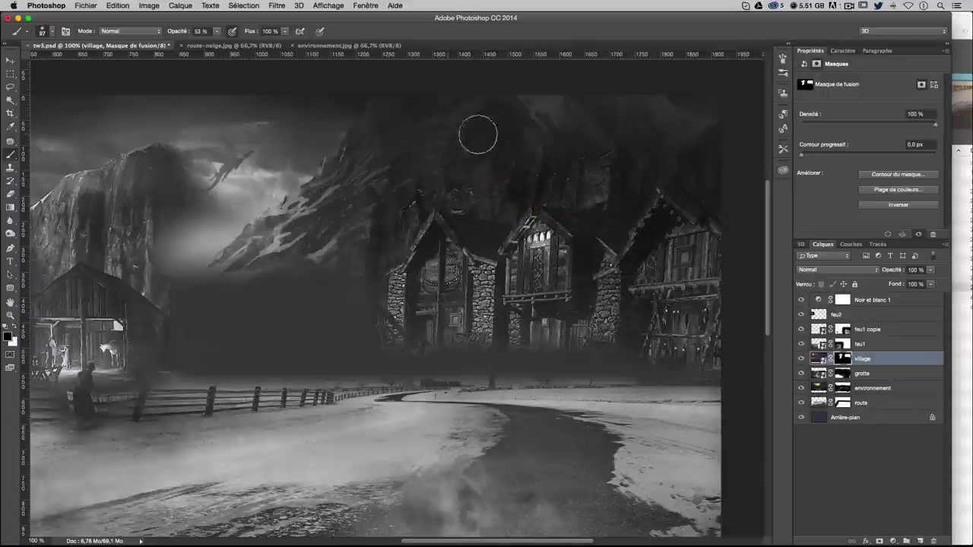
pyautogui.click(217, 32)
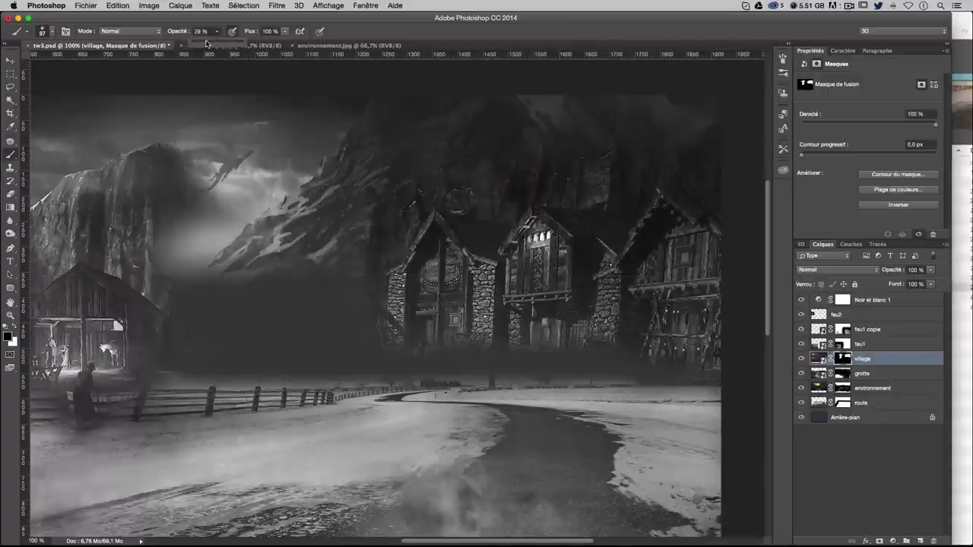
pyautogui.press('Return')
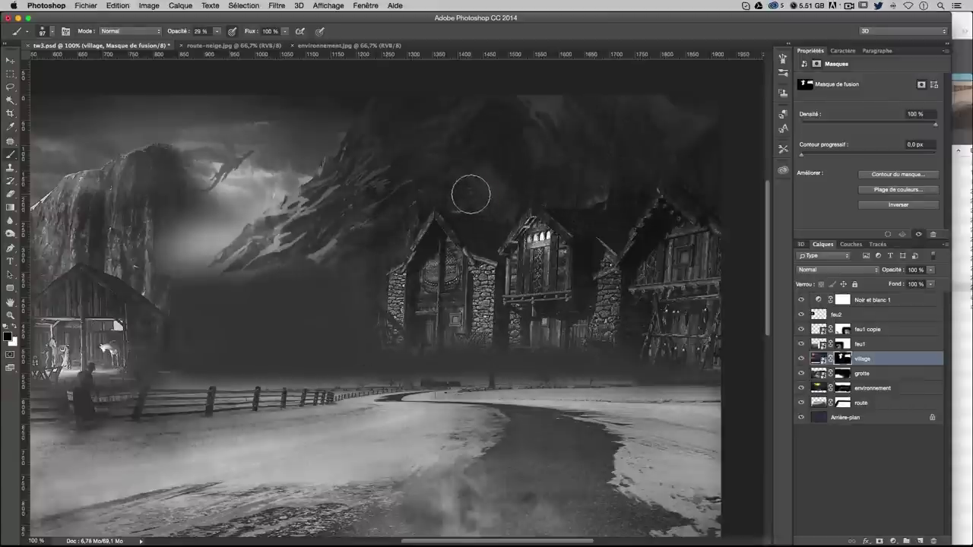
pyautogui.moveTo(470, 195); pyautogui.dragTo(451, 207)
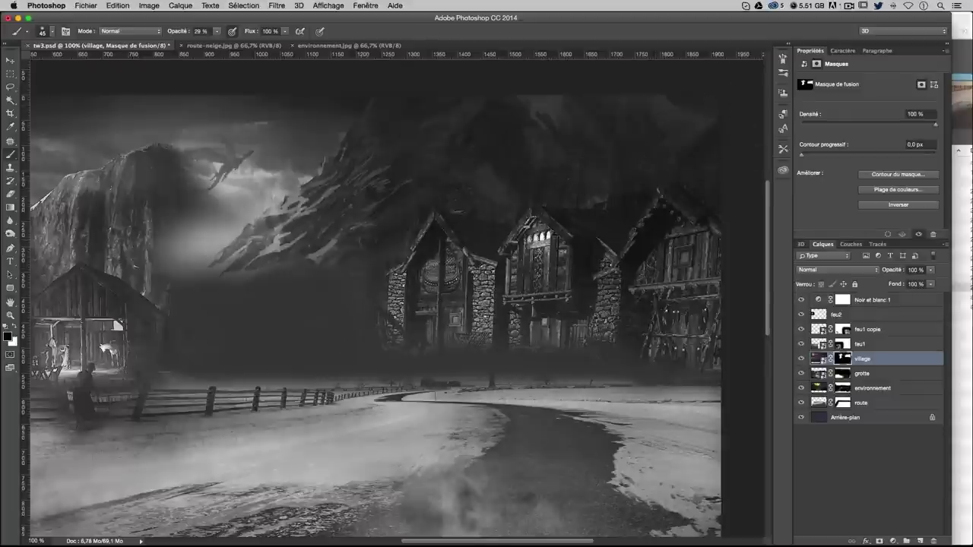
pyautogui.moveTo(356, 239); pyautogui.dragTo(373, 242)
pyautogui.moveTo(353, 313); pyautogui.dragTo(351, 277)
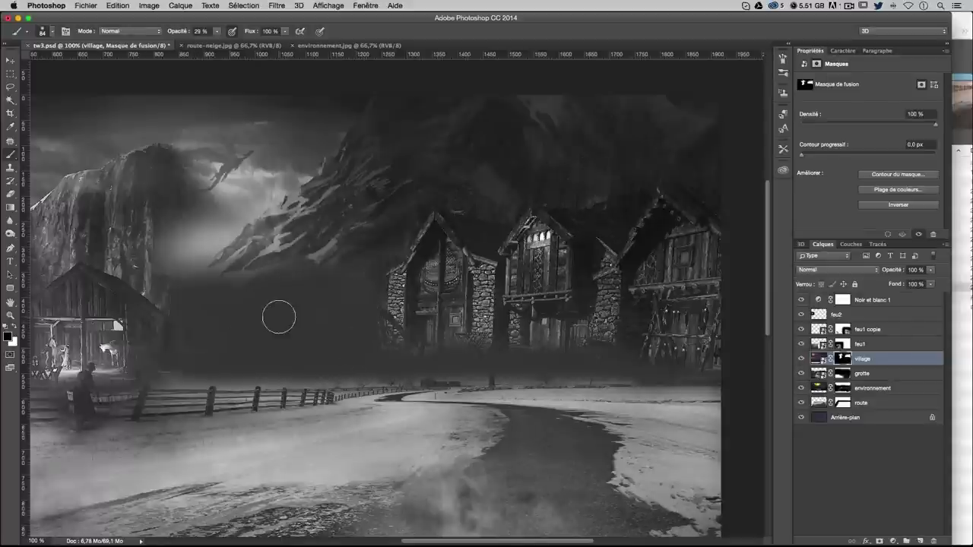
pyautogui.hotkey('ctrl', '-')
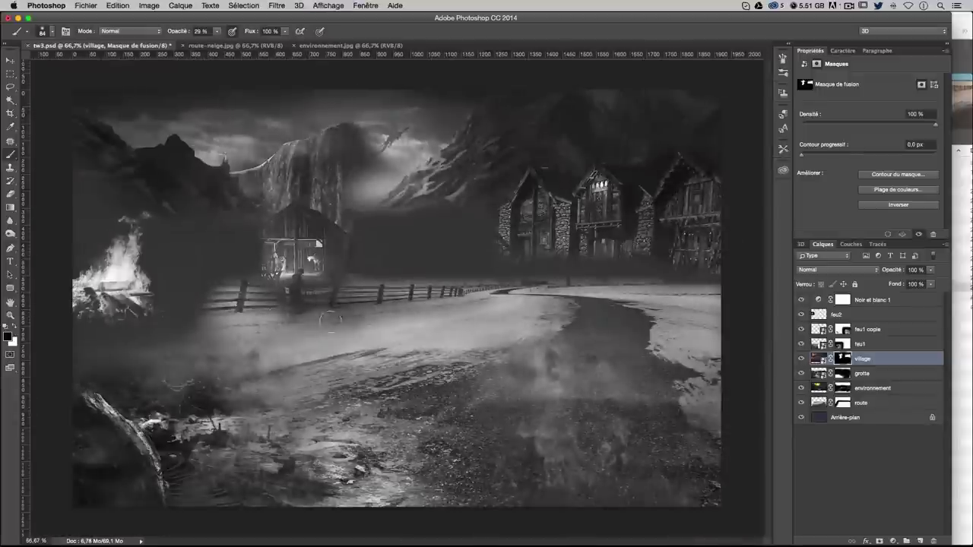
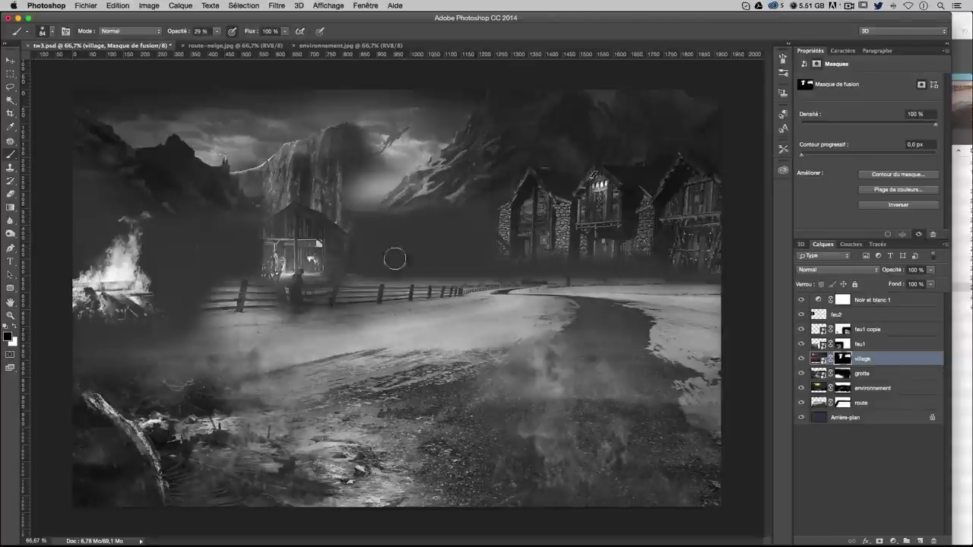
# Brighten the fog between the cliff and mountains, at the cliff foot, and over the upper cliff
pyautogui.scroll(1, 411, 257)
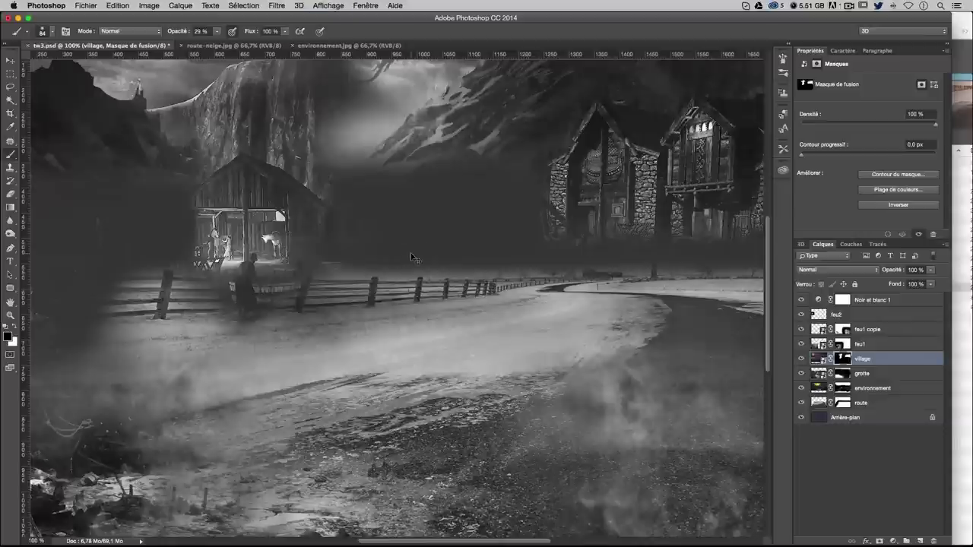
pyautogui.scroll(1, 410, 254)
pyautogui.moveTo(404, 304)
pyautogui.mouseDown()
pyautogui.moveTo(404, 458)
pyautogui.moveTo(449, 317)
pyautogui.mouseUp()
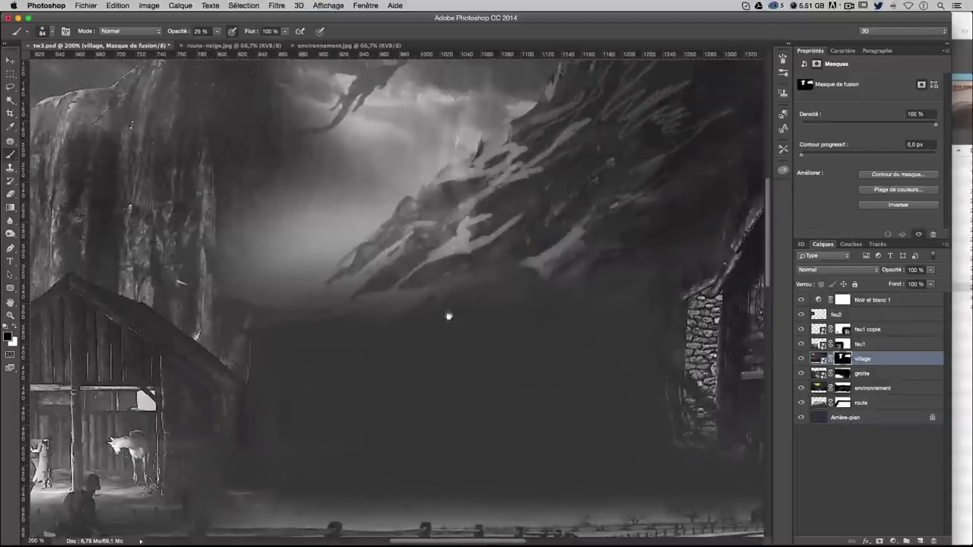
pyautogui.moveTo(496, 228); pyautogui.dragTo(424, 361)
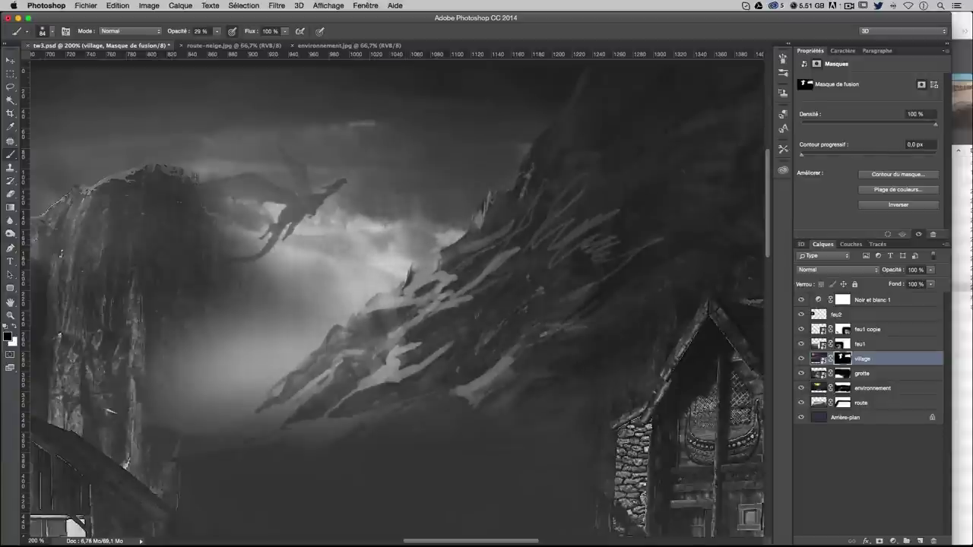
pyautogui.moveTo(445, 287); pyautogui.dragTo(499, 272)
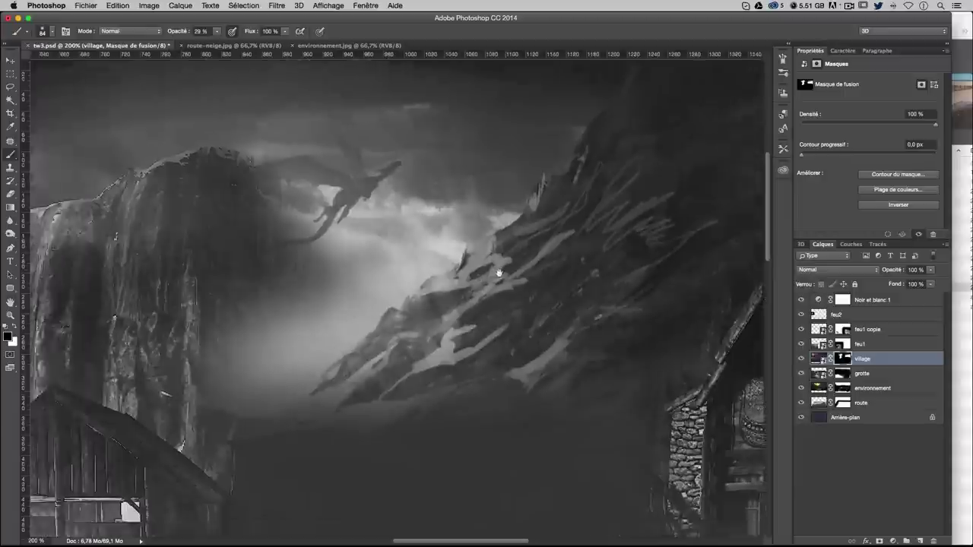
pyautogui.moveTo(344, 365)
pyautogui.mouseDown()
pyautogui.moveTo(315, 326)
pyautogui.moveTo(344, 292)
pyautogui.mouseUp()
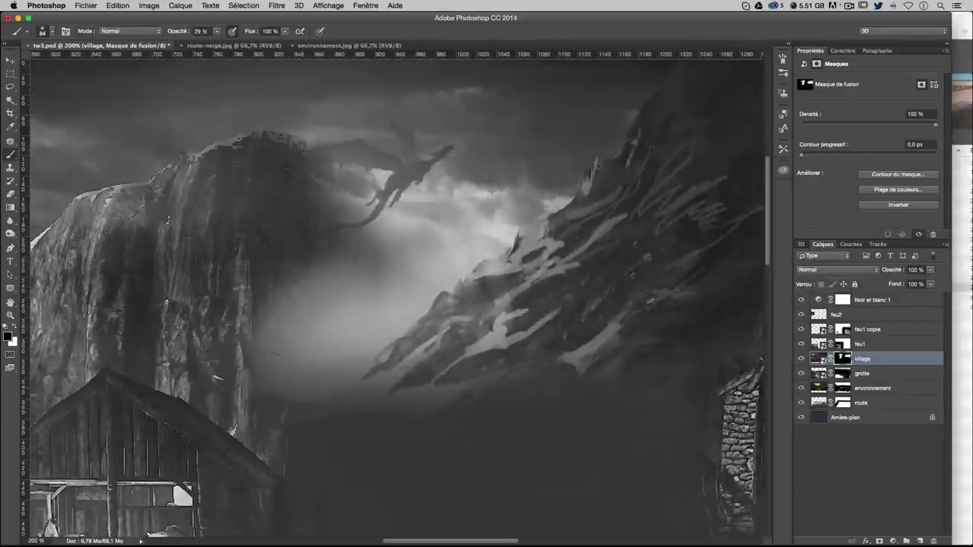
pyautogui.moveTo(235, 357)
pyautogui.mouseDown()
pyautogui.moveTo(264, 293)
pyautogui.moveTo(199, 233)
pyautogui.moveTo(198, 203)
pyautogui.mouseUp()
pyautogui.moveTo(267, 199); pyautogui.dragTo(304, 226)
pyautogui.moveTo(250, 159)
pyautogui.mouseDown()
pyautogui.moveTo(209, 171)
pyautogui.moveTo(260, 135)
pyautogui.mouseUp()
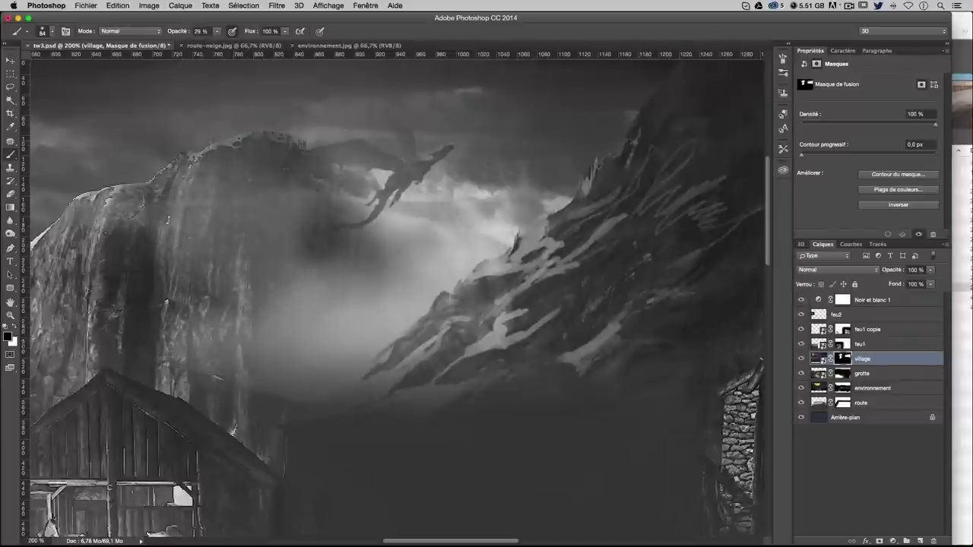
# Lighten the fog along the cliff ridge, its dark vertical streak, and the cliff's left side
pyautogui.moveTo(388, 246); pyautogui.dragTo(514, 242)
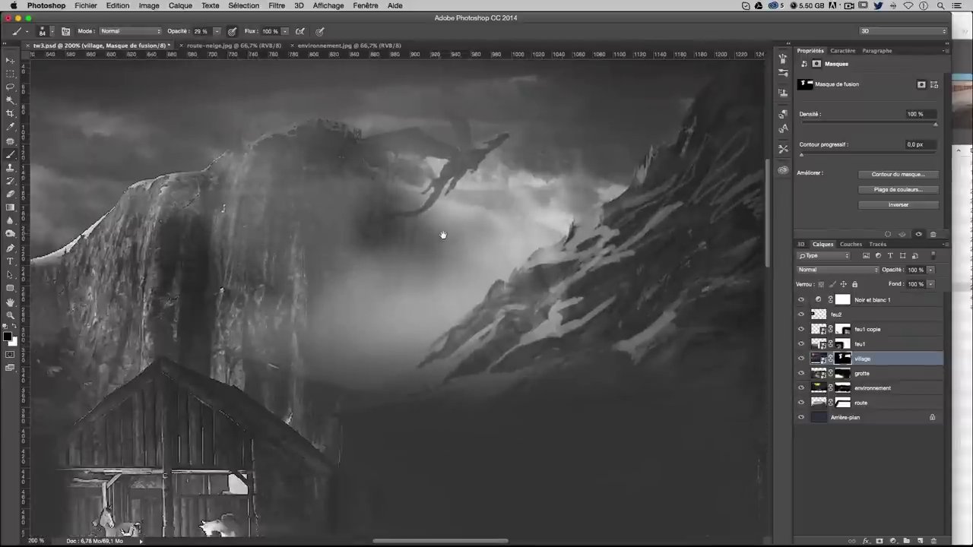
pyautogui.moveTo(277, 197)
pyautogui.mouseDown()
pyautogui.moveTo(182, 224)
pyautogui.moveTo(237, 182)
pyautogui.moveTo(169, 191)
pyautogui.mouseUp()
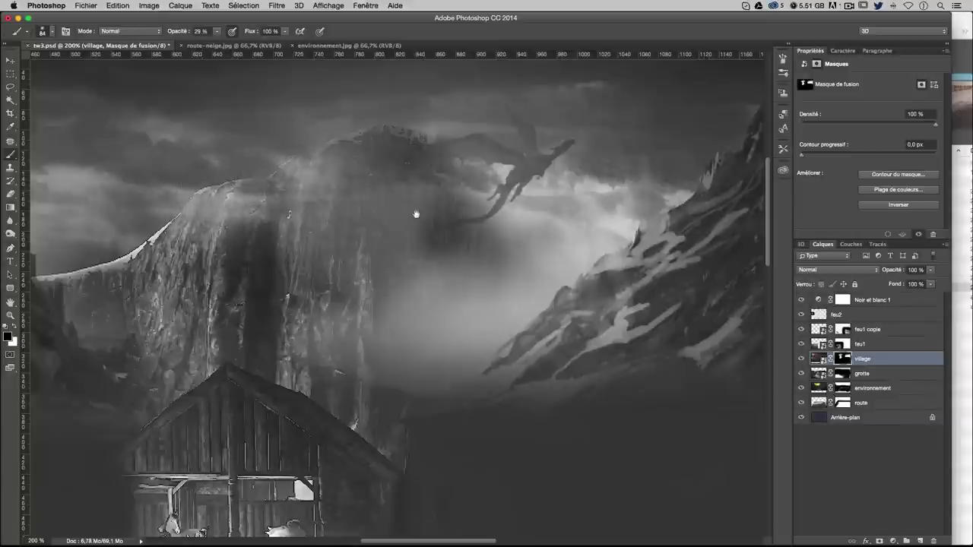
pyautogui.moveTo(416, 214); pyautogui.dragTo(472, 203)
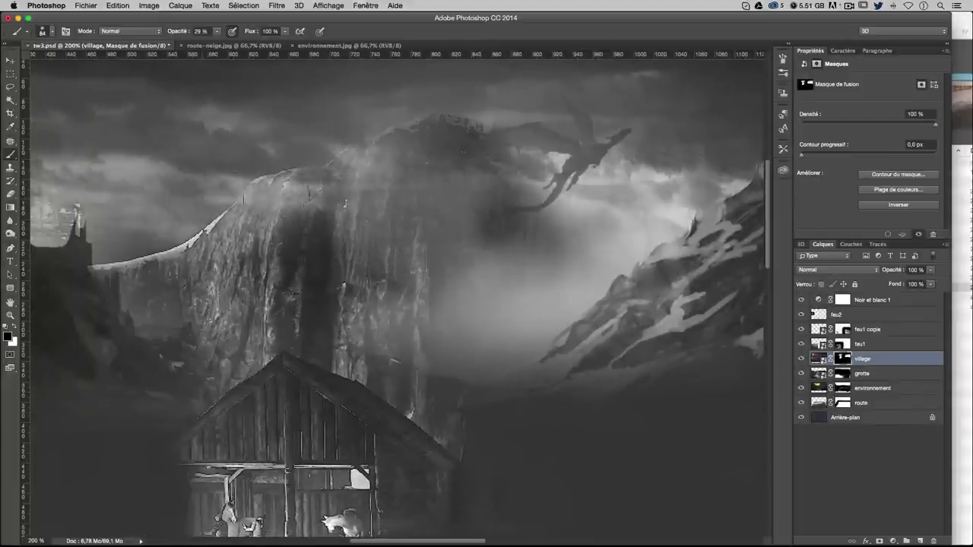
pyautogui.moveTo(266, 190)
pyautogui.mouseDown()
pyautogui.moveTo(380, 304)
pyautogui.moveTo(228, 281)
pyautogui.mouseUp()
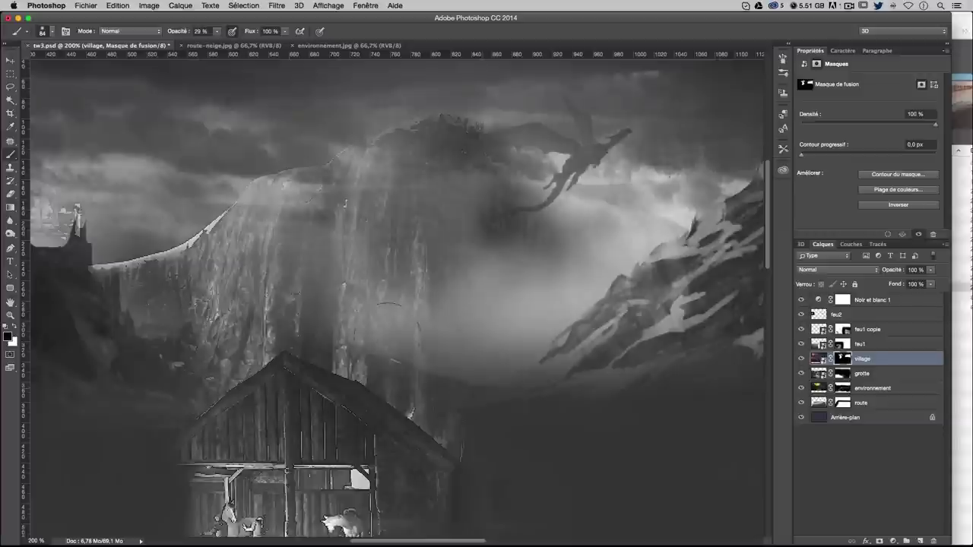
pyautogui.moveTo(114, 251); pyautogui.dragTo(216, 220)
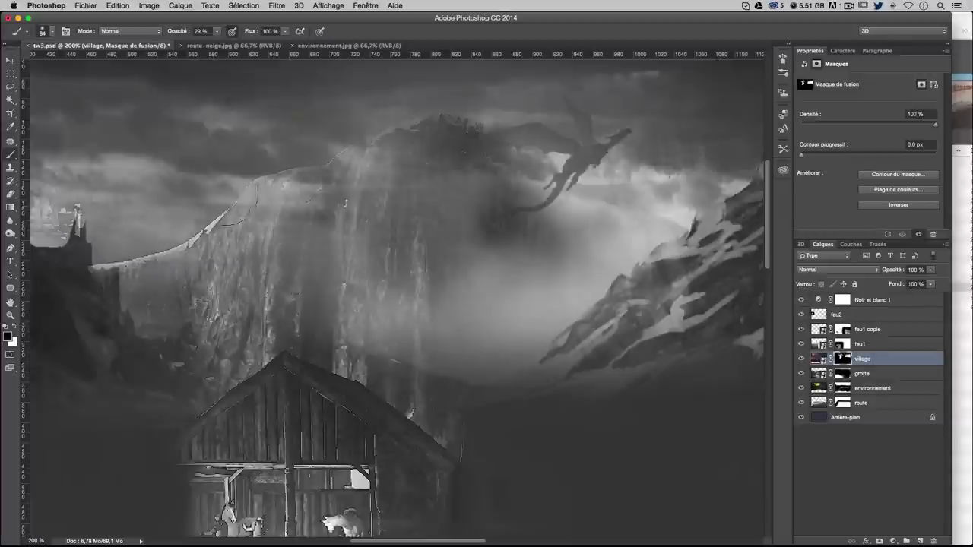
# Lighten the dark blotches beside and below the dragon, darken the snowy mountain base, and set a 50 px brush
pyautogui.hscroll(5, 434, 191)
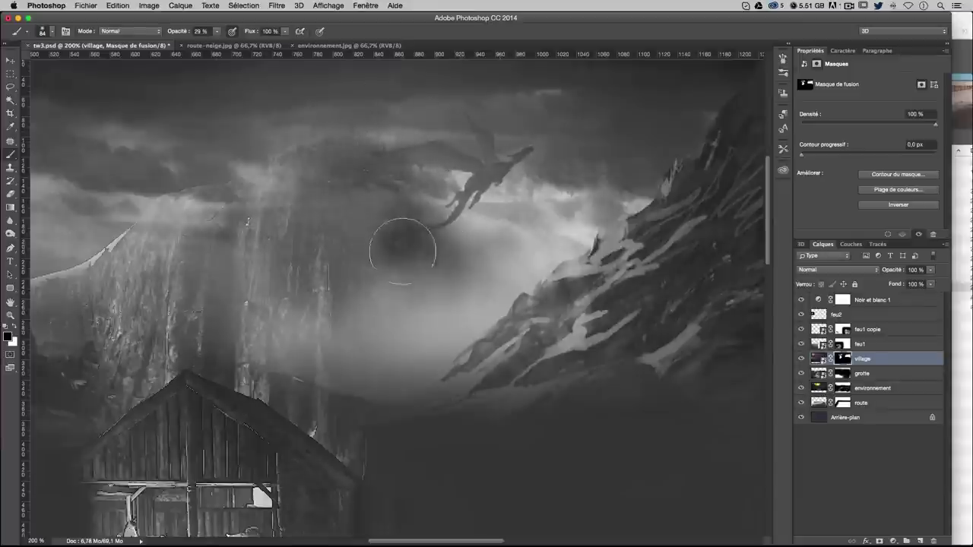
pyautogui.moveTo(391, 240); pyautogui.dragTo(426, 228)
pyautogui.moveTo(527, 140)
pyautogui.mouseDown()
pyautogui.moveTo(434, 235)
pyautogui.moveTo(502, 184)
pyautogui.mouseUp()
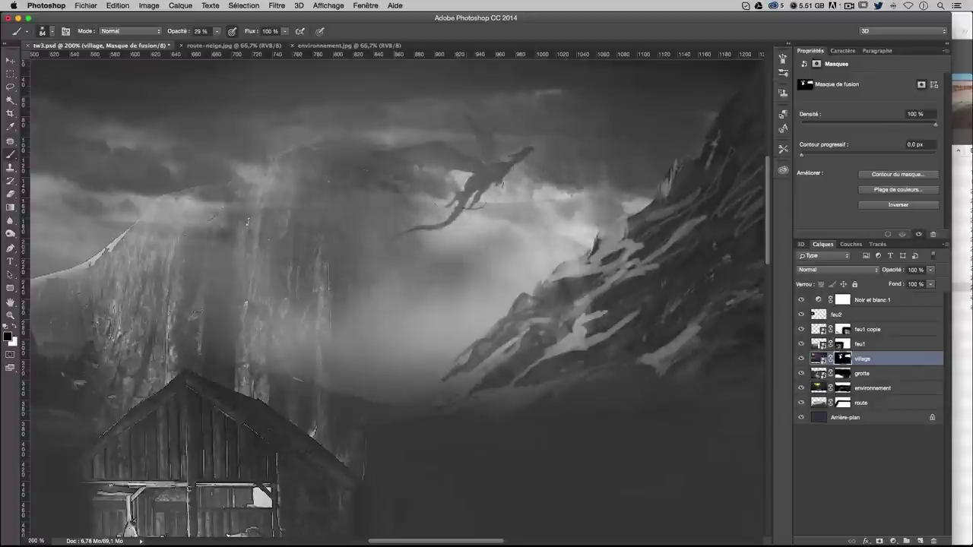
pyautogui.scroll(-2, 456, 206)
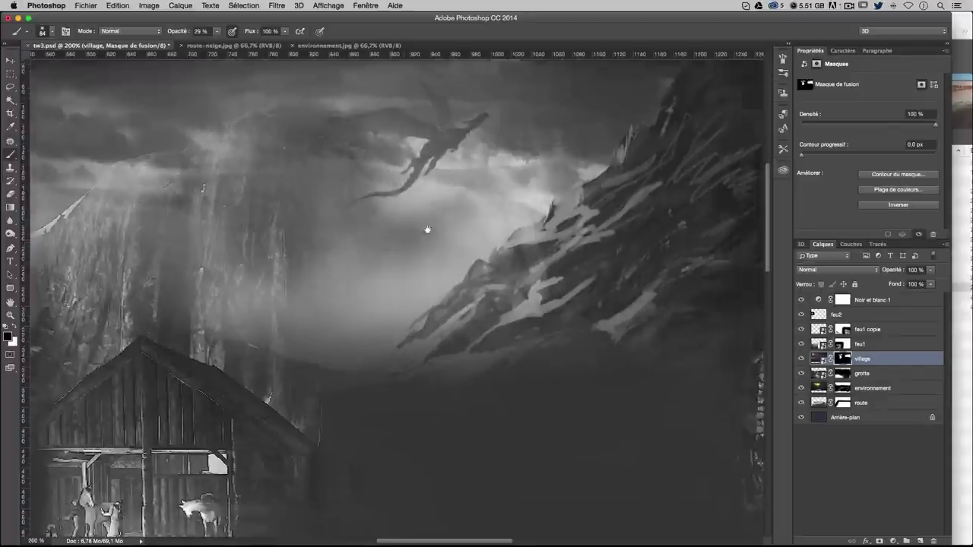
pyautogui.scroll(-2, 428, 228)
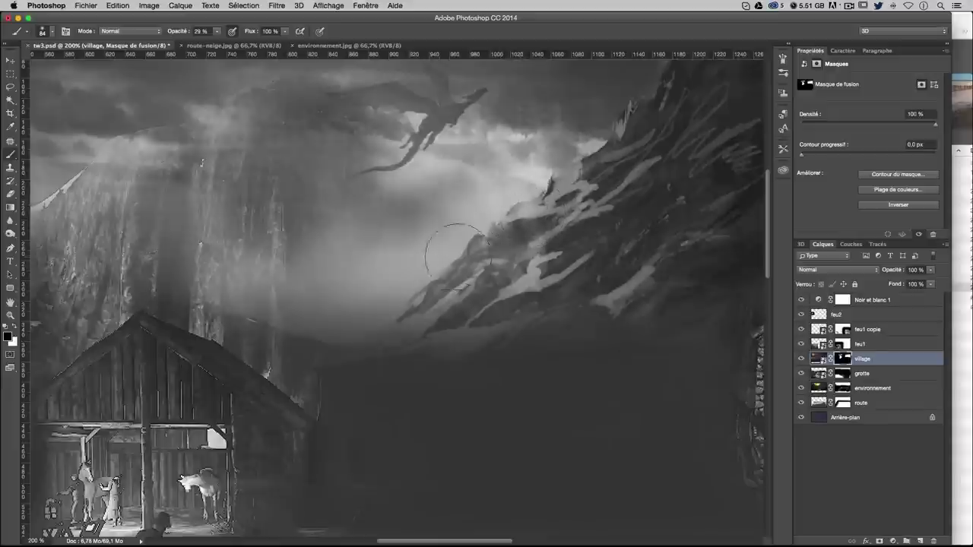
pyautogui.moveTo(429, 235); pyautogui.dragTo(388, 243)
pyautogui.moveTo(267, 320); pyautogui.dragTo(289, 338)
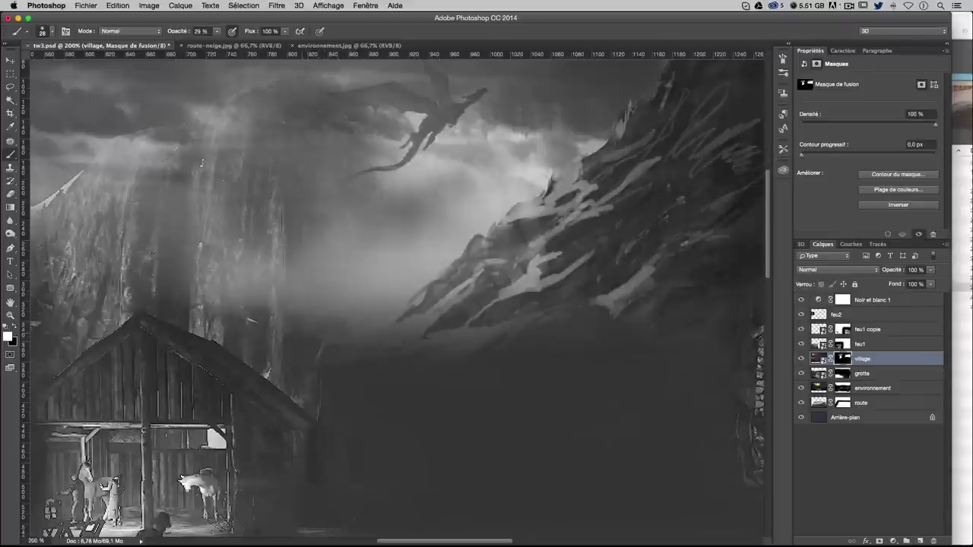
pyautogui.moveTo(282, 322); pyautogui.dragTo(300, 321)
# At 100% zoom with a 139 px brush, rework the mask around the left mountain castle in black
pyautogui.press('super+minus')
pyautogui.press('super+minus')
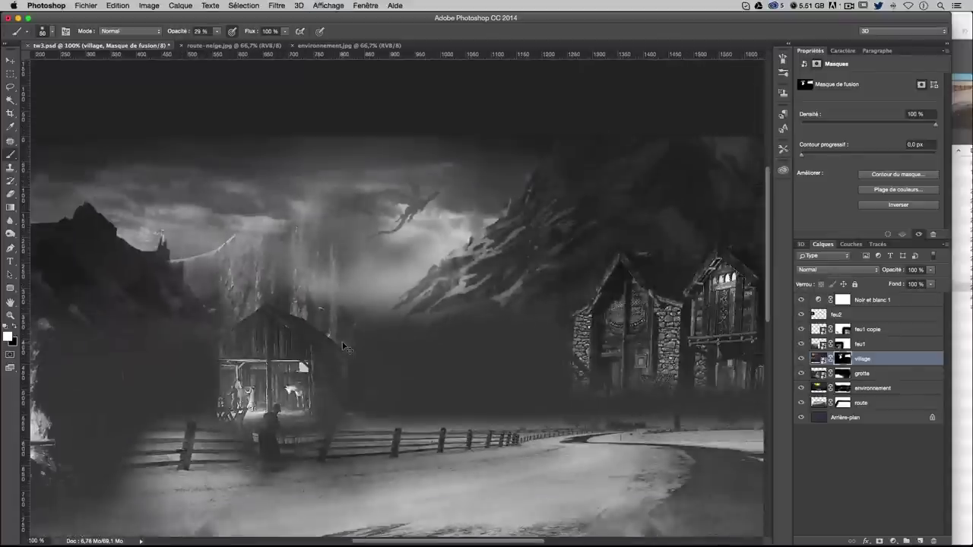
pyautogui.press('super+plus')
pyautogui.scroll(5, 341, 304)
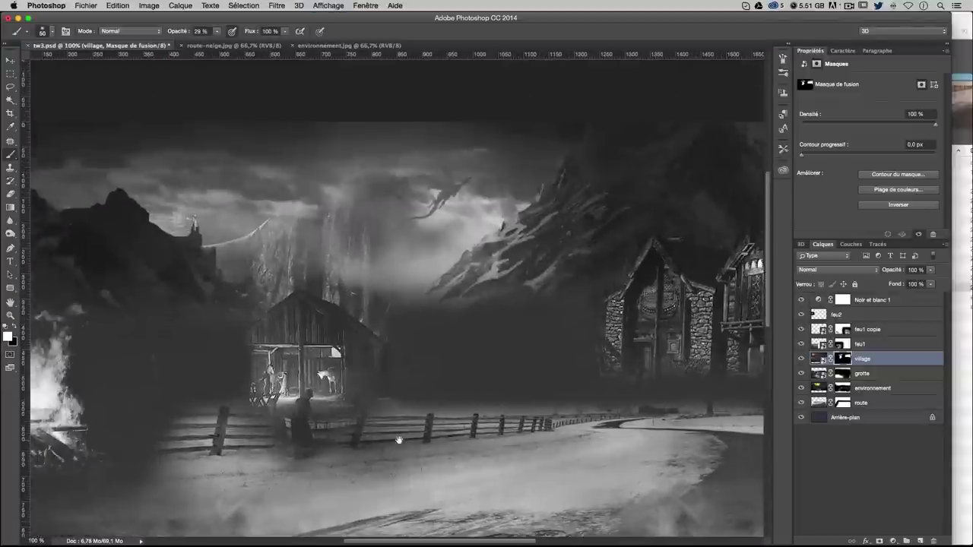
pyautogui.moveTo(399, 311); pyautogui.dragTo(431, 272)
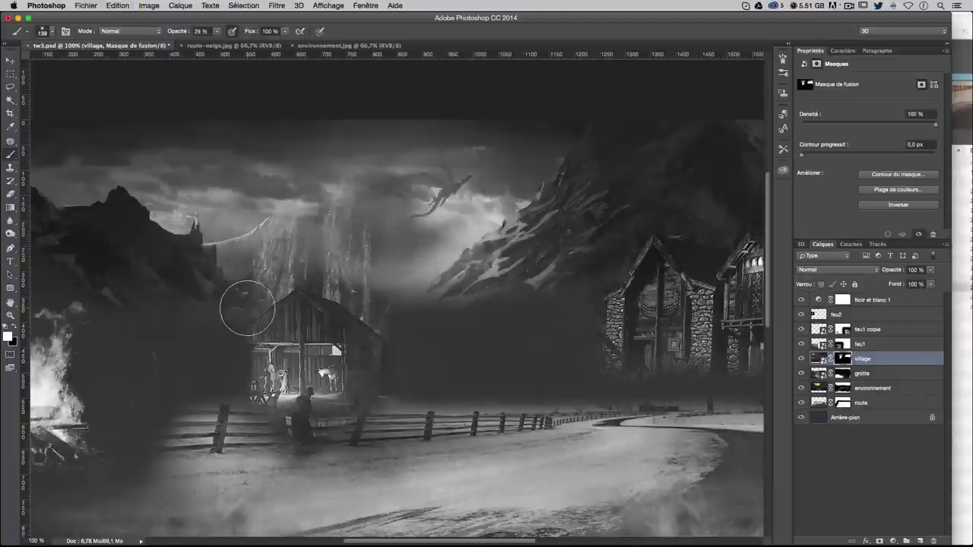
pyautogui.hscroll(-3, 358, 228)
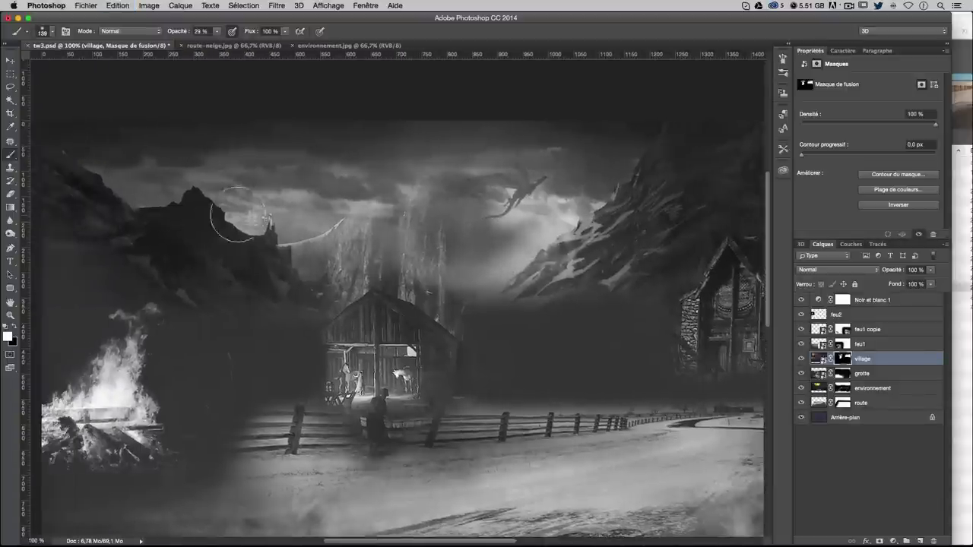
pyautogui.moveTo(245, 219); pyautogui.dragTo(260, 223)
pyautogui.press('x')
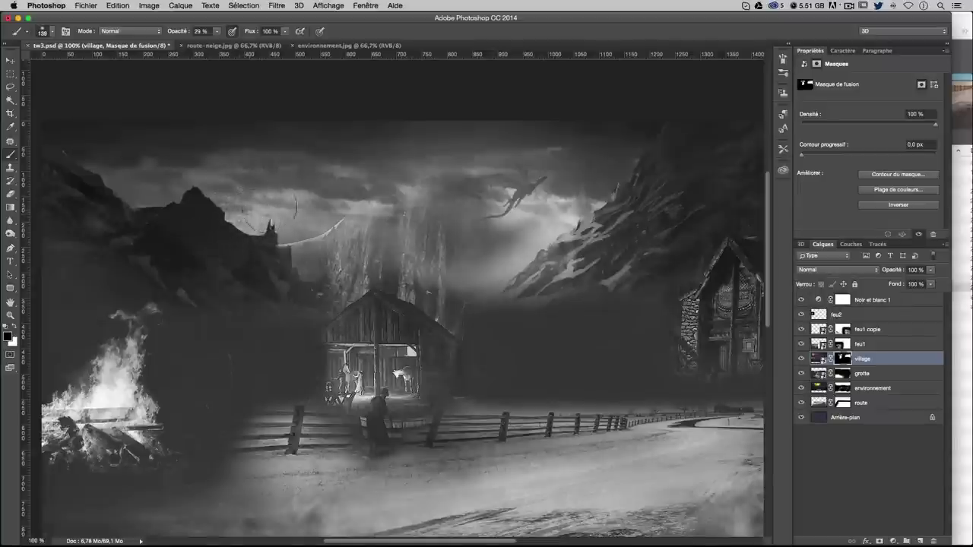
pyautogui.hotkey('ctrl', '+')
pyautogui.hotkey('ctrl', '+')
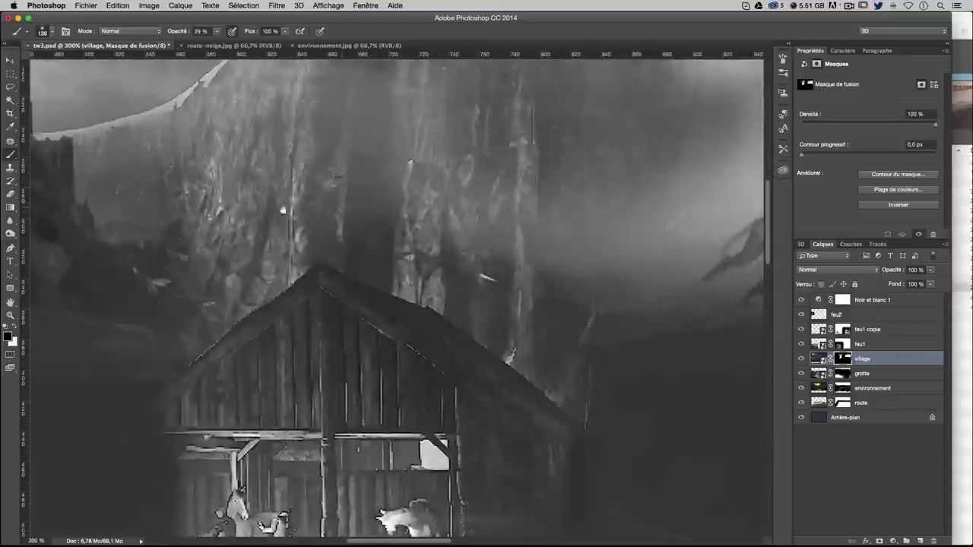
# At 500% zoom, paint the castle cliff seam and lower cliff with a 26 px brush, then zoom out
pyautogui.moveTo(299, 216)
pyautogui.mouseDown()
pyautogui.moveTo(475, 238)
pyautogui.moveTo(616, 327)
pyautogui.mouseUp()
pyautogui.hotkey('ctrl', '+')
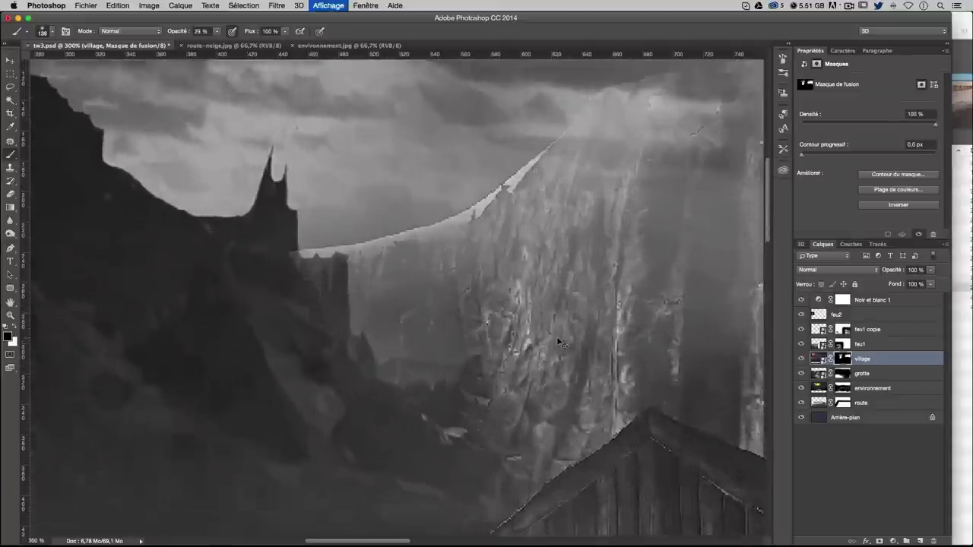
pyautogui.moveTo(327, 251); pyautogui.dragTo(281, 250)
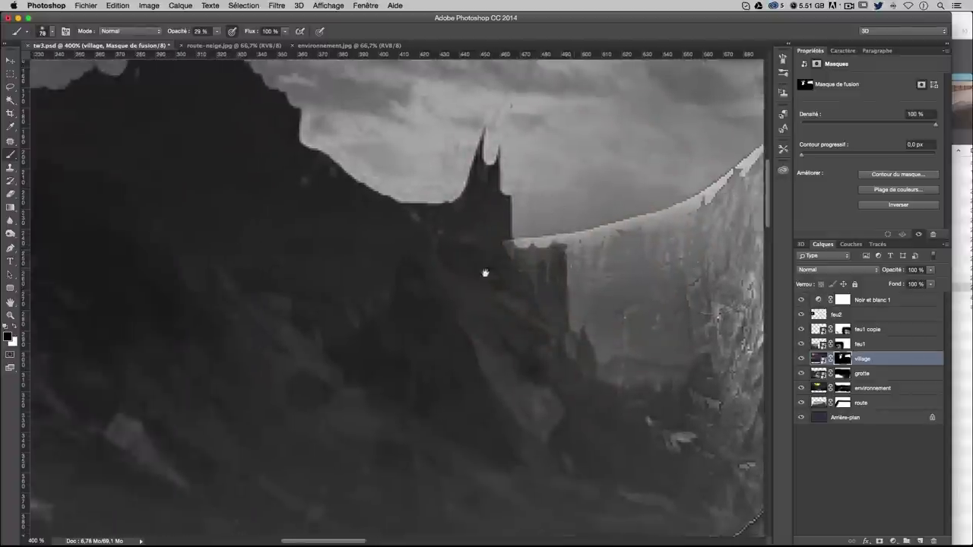
pyautogui.moveTo(487, 271)
pyautogui.mouseDown()
pyautogui.moveTo(336, 267)
pyautogui.moveTo(431, 268)
pyautogui.moveTo(410, 267)
pyautogui.mouseUp()
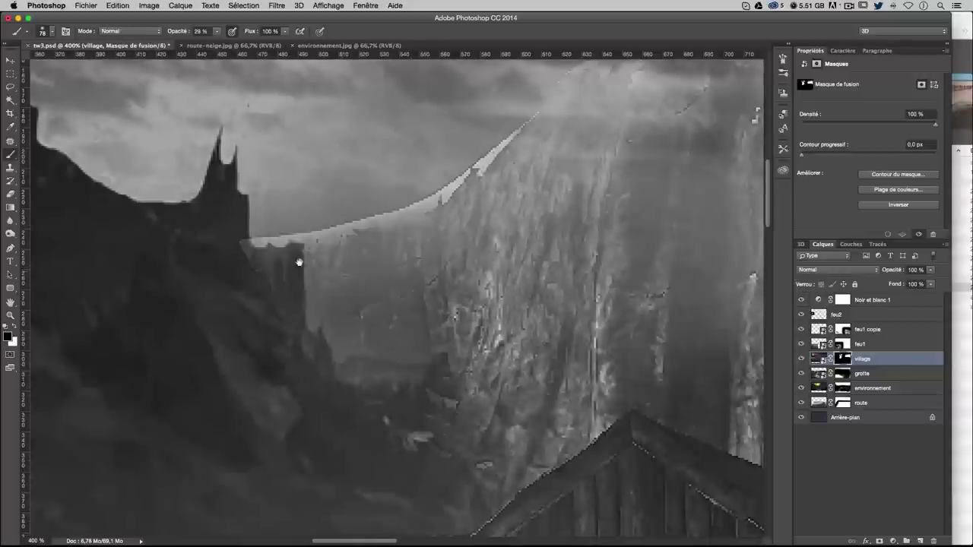
pyautogui.moveTo(299, 263); pyautogui.dragTo(433, 261)
pyautogui.moveTo(327, 311)
pyautogui.mouseDown()
pyautogui.moveTo(210, 261)
pyautogui.moveTo(365, 333)
pyautogui.mouseUp()
pyautogui.hotkey('ctrl', '+')
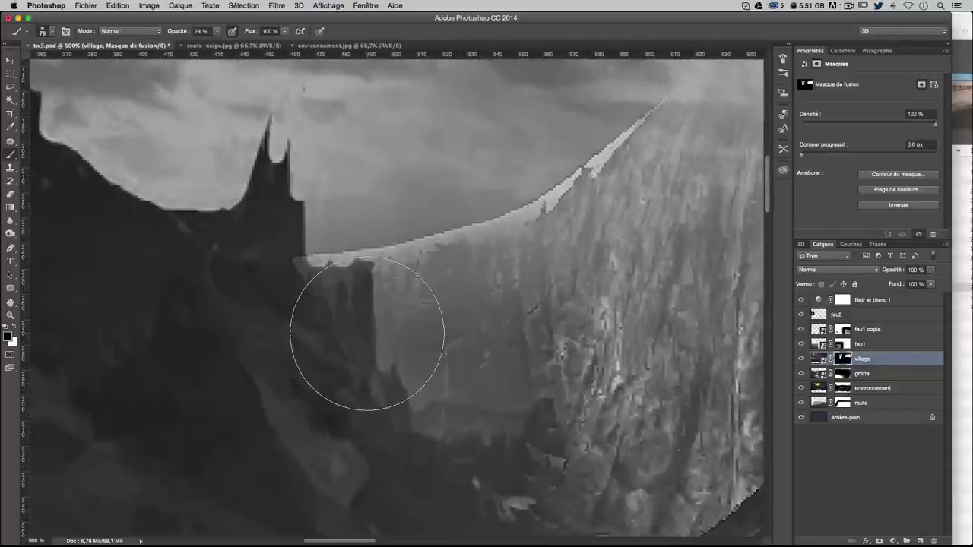
pyautogui.moveTo(403, 243); pyautogui.dragTo(336, 246)
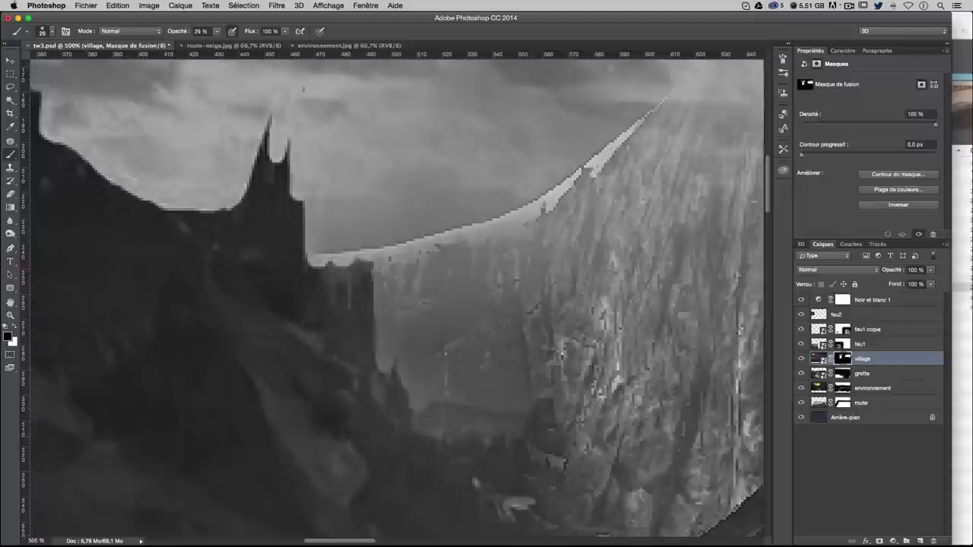
pyautogui.moveTo(425, 377); pyautogui.dragTo(486, 384)
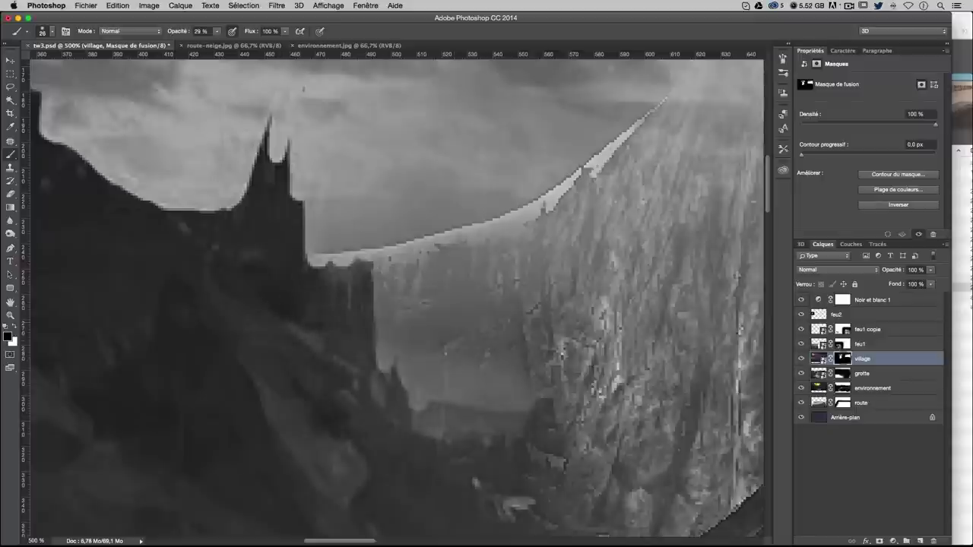
pyautogui.moveTo(380, 342); pyautogui.dragTo(403, 304)
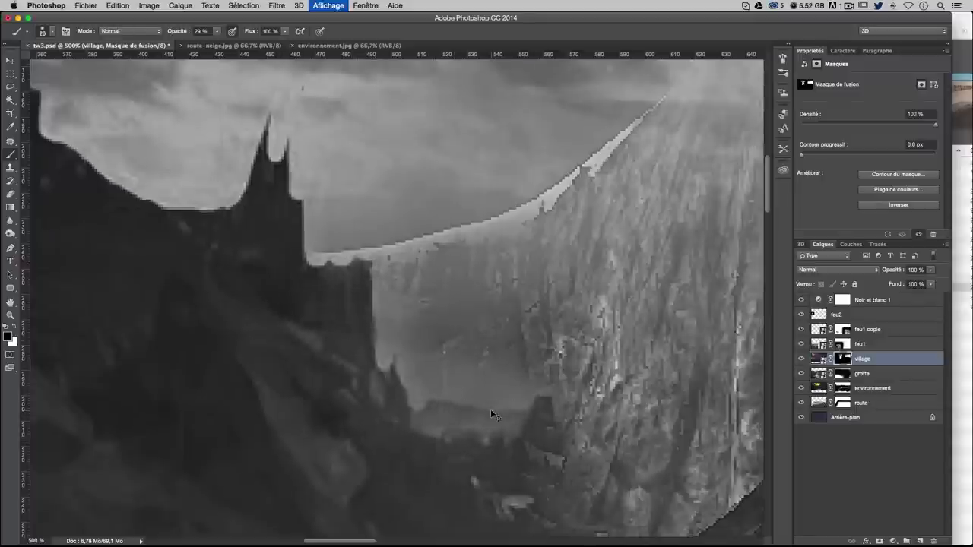
pyautogui.press('super+minus')
pyautogui.press('super+minus')
pyautogui.press('super+minus')
pyautogui.press('super+minus')
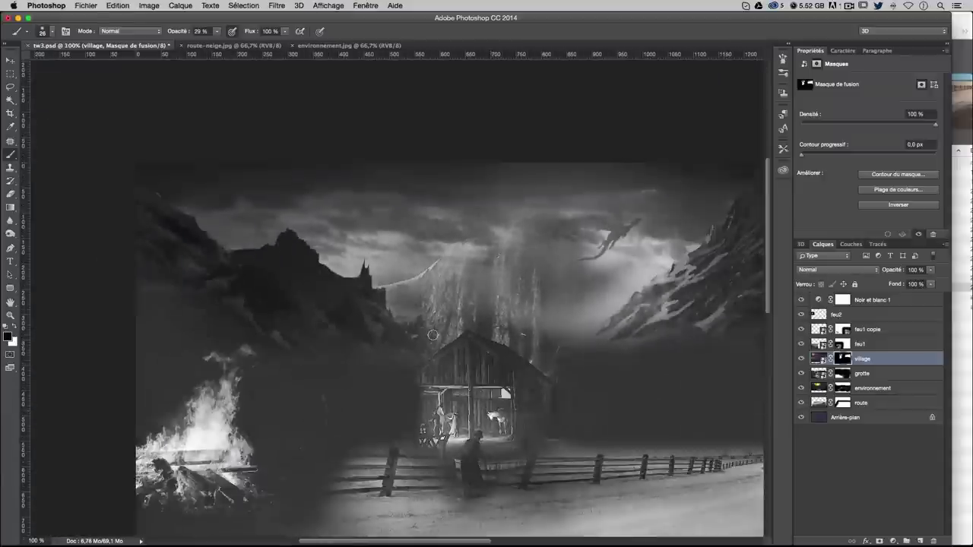
# Set an 87 px brush, zoom out, and drag feu3.jpg from the images folder onto the canvas
pyautogui.moveTo(415, 326); pyautogui.dragTo(448, 326)
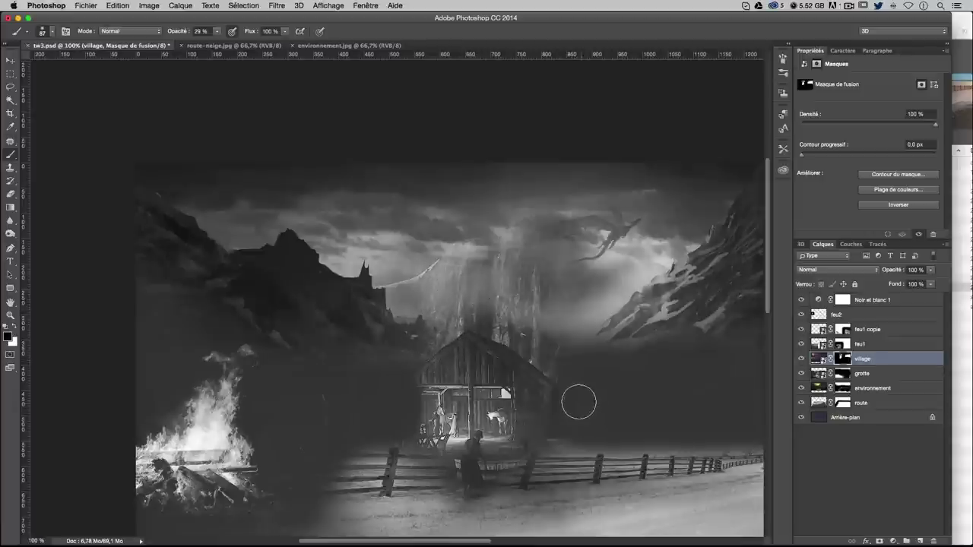
pyautogui.hotkey('ctrl', '-')
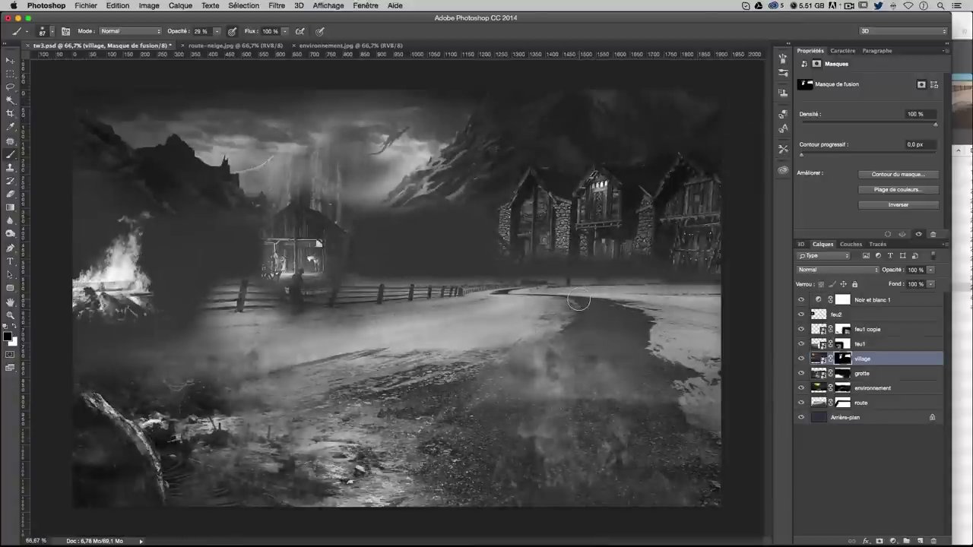
pyautogui.click(966, 31)
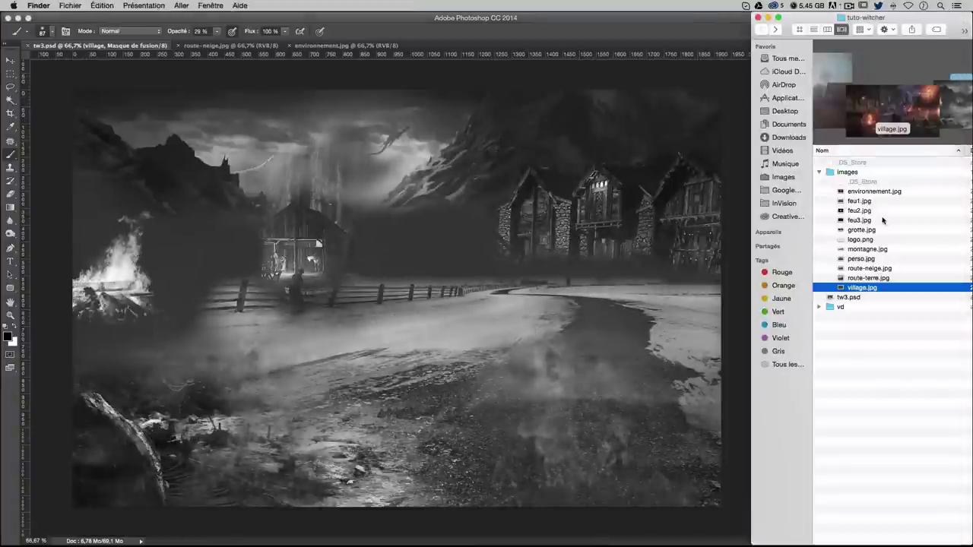
pyautogui.click(858, 211)
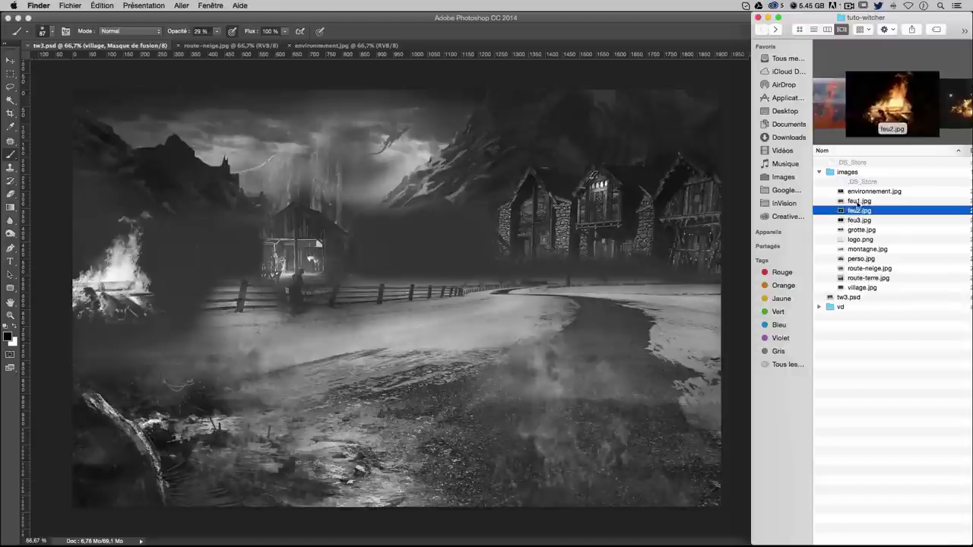
pyautogui.click(857, 202)
pyautogui.click(859, 219)
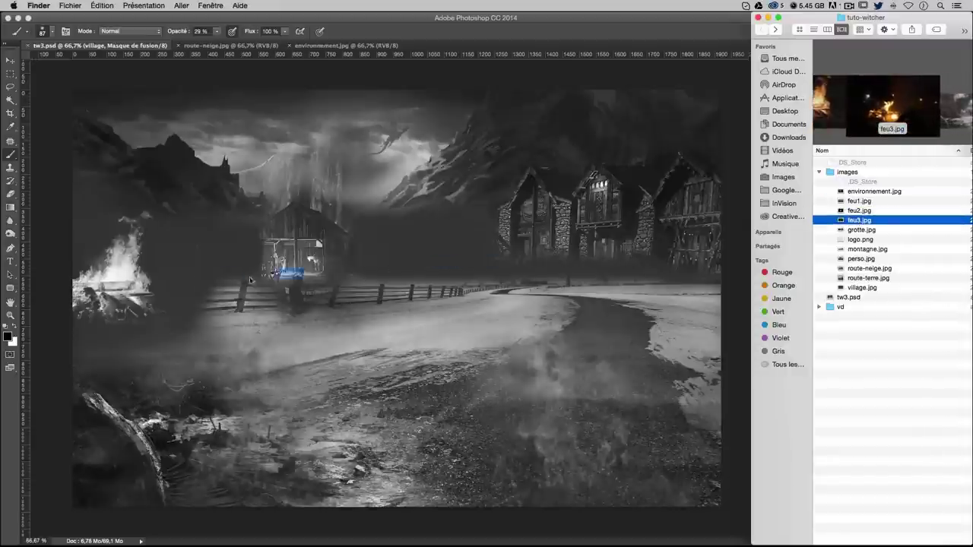
pyautogui.moveTo(249, 279); pyautogui.dragTo(194, 280)
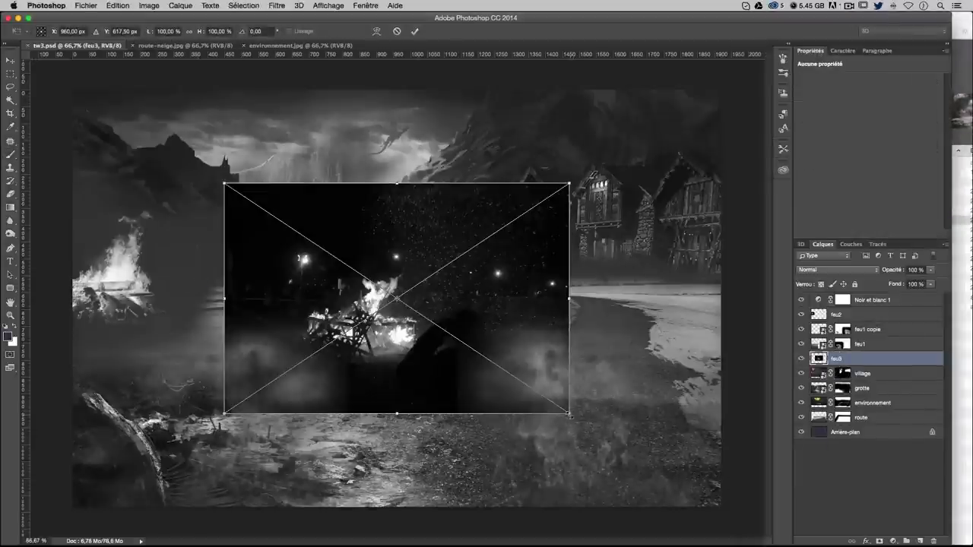
# Scale feu3 down, commit the transform, and set its blend mode to Superposition
pyautogui.moveTo(570, 415)
pyautogui.mouseDown()
pyautogui.moveTo(418, 328)
pyautogui.moveTo(428, 332)
pyautogui.mouseUp()
pyautogui.press('Return')
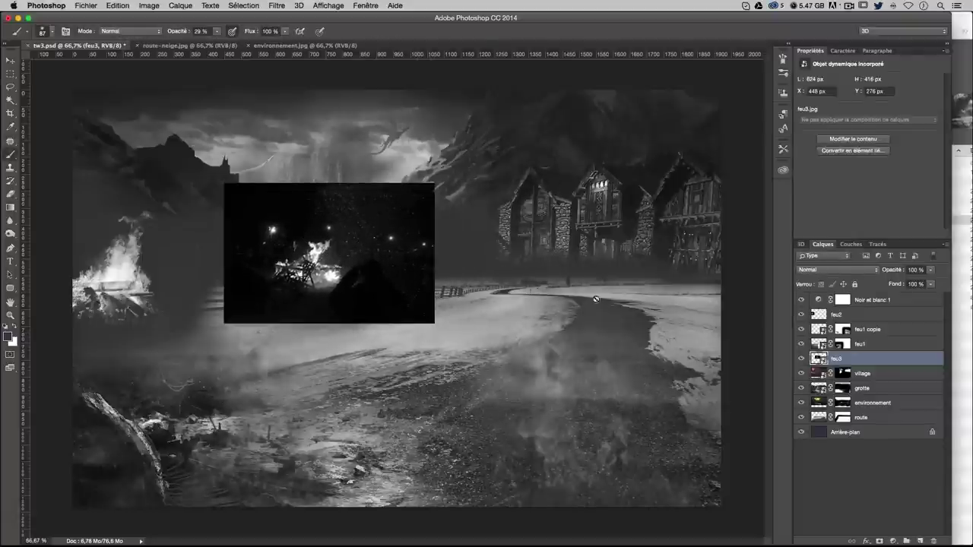
pyautogui.click(812, 271)
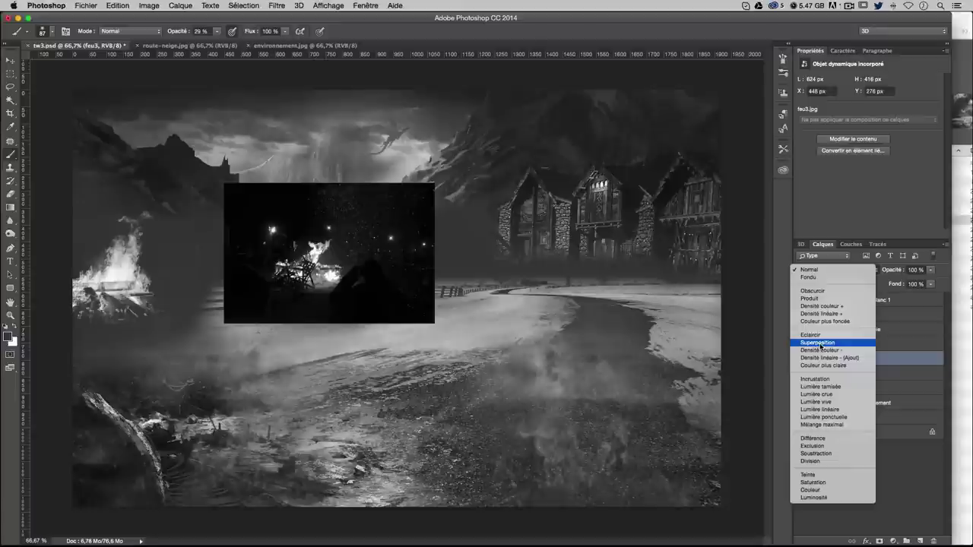
pyautogui.click(820, 343)
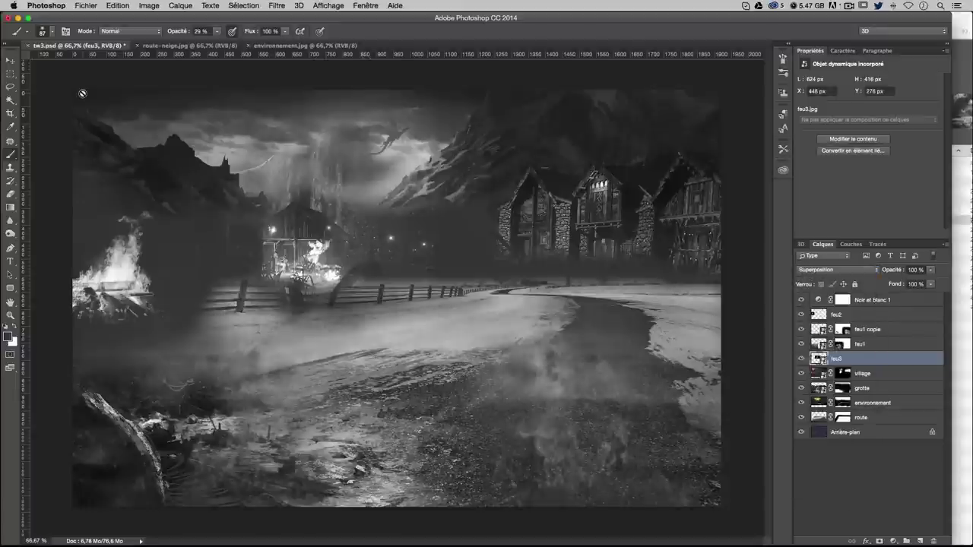
# Move feu3 left and down by the bonfire, shift feu2 slightly, and stack feu3 above feu2
pyautogui.press('v')
pyautogui.moveTo(421, 278)
pyautogui.mouseDown()
pyautogui.moveTo(370, 306)
pyautogui.moveTo(310, 308)
pyautogui.moveTo(289, 320)
pyautogui.mouseUp()
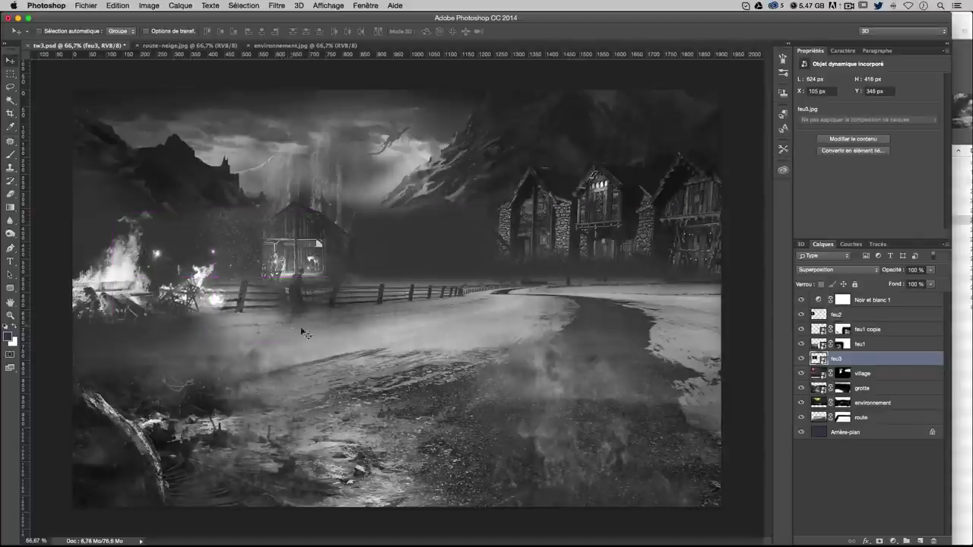
pyautogui.click(870, 346)
pyautogui.click(853, 315)
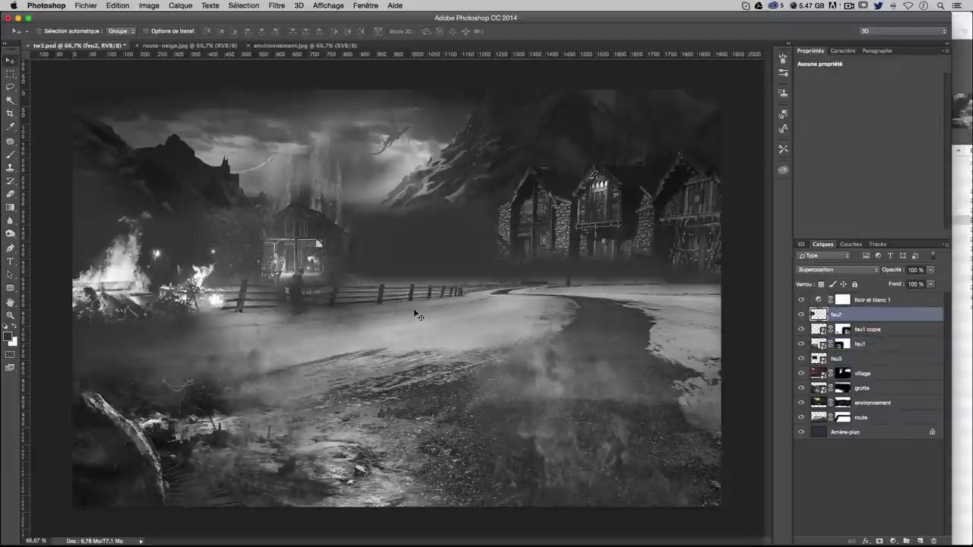
pyautogui.moveTo(417, 315); pyautogui.dragTo(402, 309)
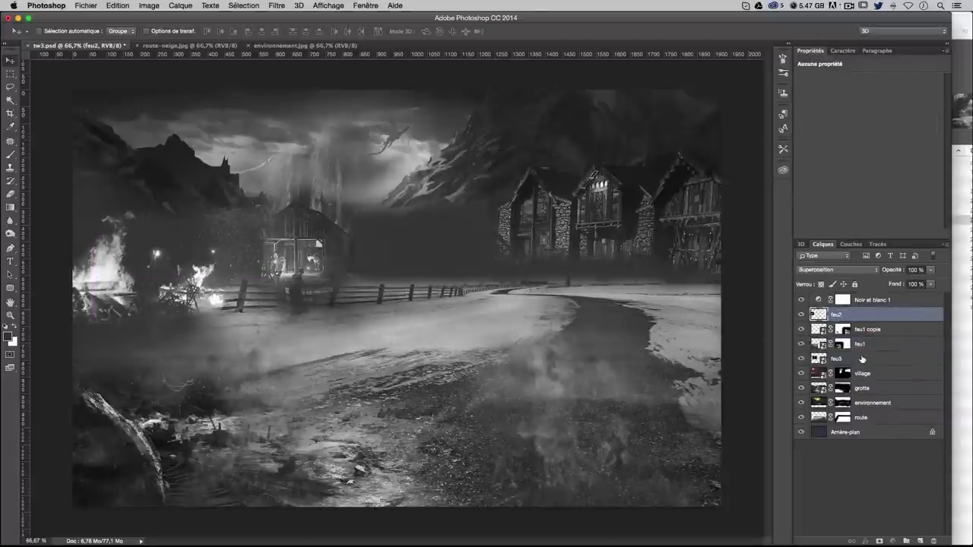
pyautogui.moveTo(861, 359); pyautogui.dragTo(844, 313)
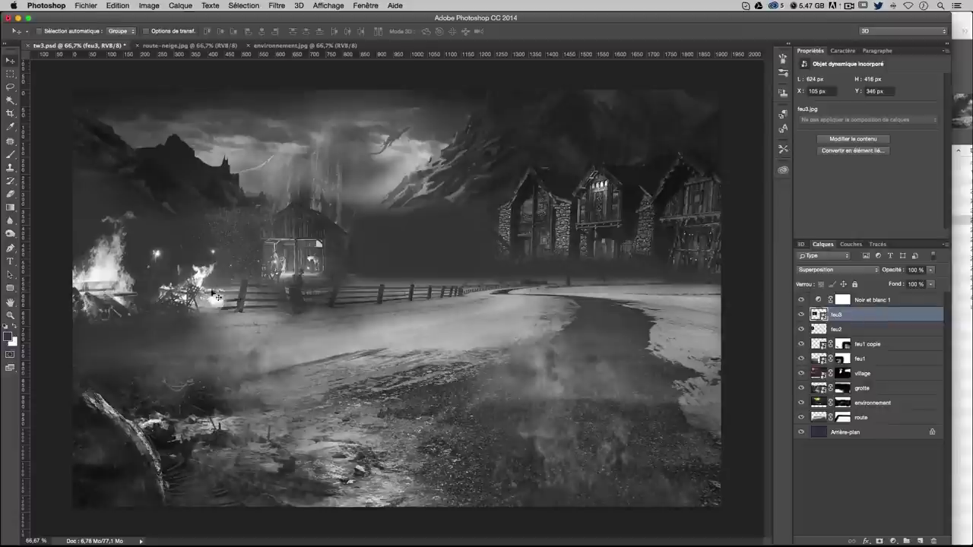
pyautogui.moveTo(217, 296); pyautogui.dragTo(242, 296)
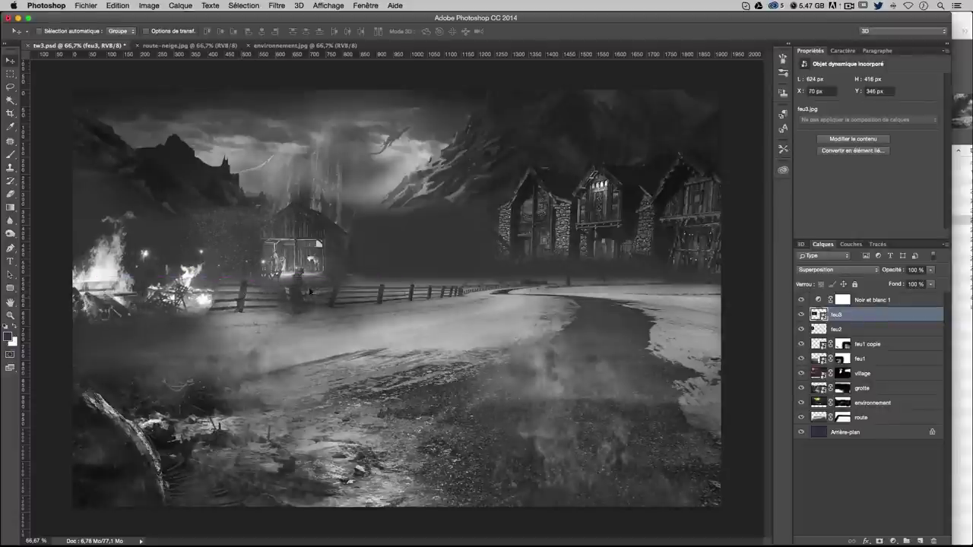
# Add a mask to feu3 and paint out the dark area around the small fire with a 135 px brush
pyautogui.click(880, 541)
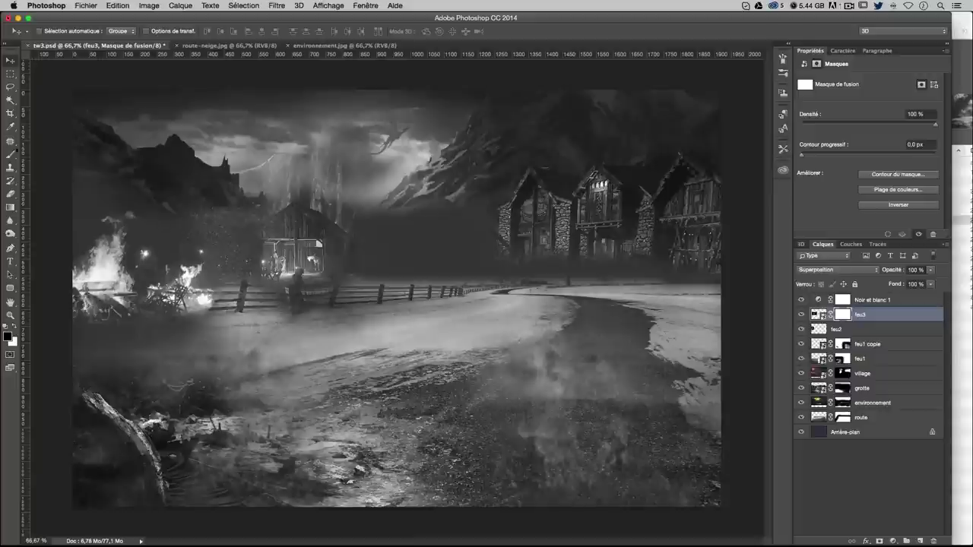
pyautogui.click(11, 154)
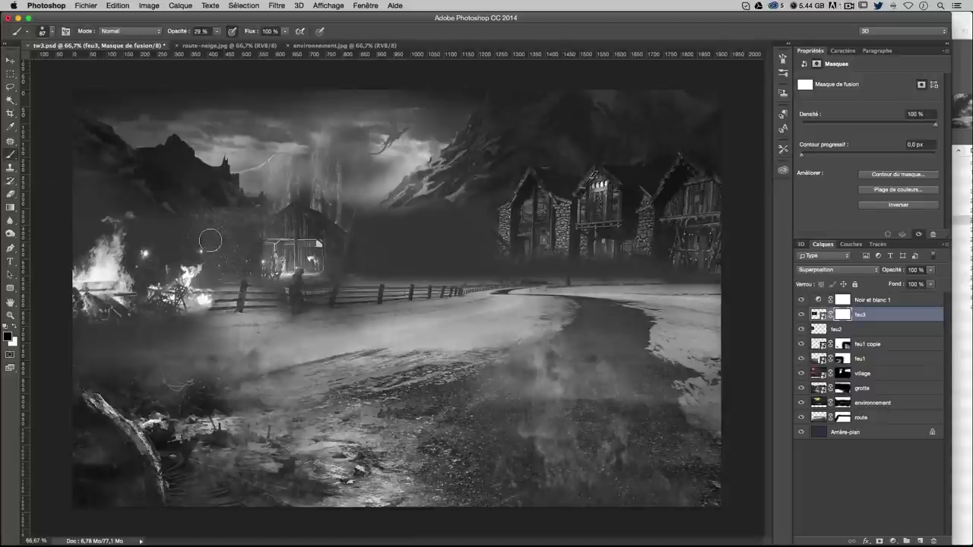
pyautogui.moveTo(204, 244)
pyautogui.mouseDown()
pyautogui.moveTo(206, 228)
pyautogui.moveTo(145, 241)
pyautogui.mouseUp()
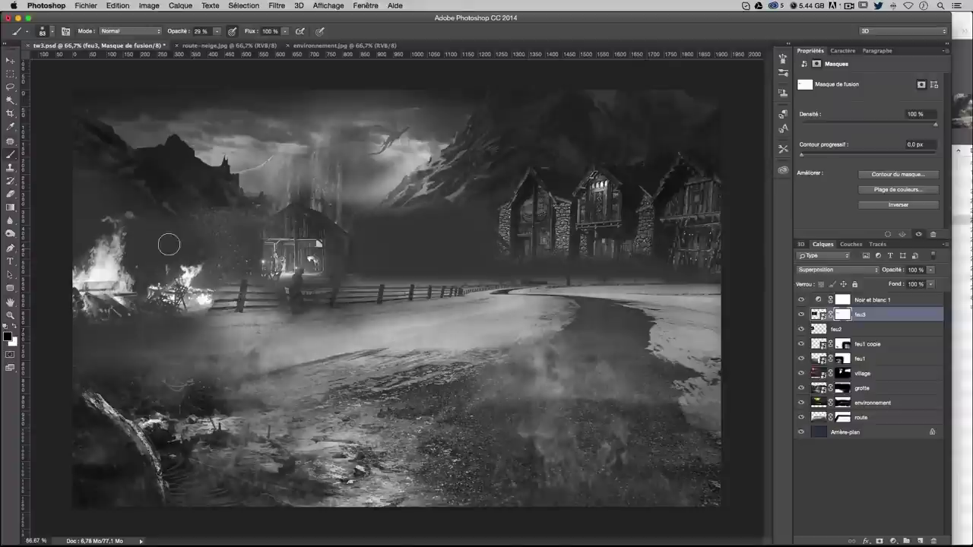
pyautogui.moveTo(165, 239); pyautogui.dragTo(183, 224)
pyautogui.moveTo(207, 306)
pyautogui.mouseDown()
pyautogui.moveTo(196, 301)
pyautogui.moveTo(213, 300)
pyautogui.mouseUp()
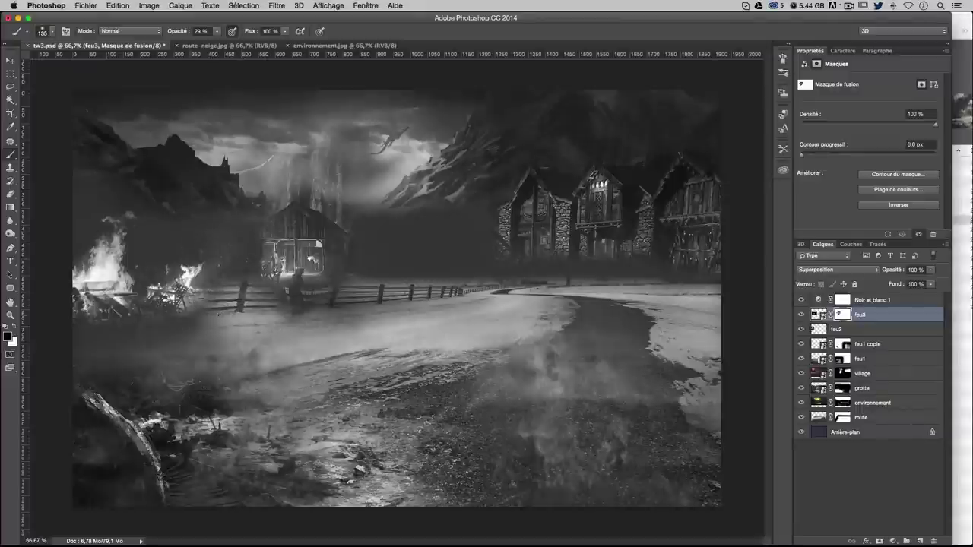
pyautogui.moveTo(221, 307); pyautogui.dragTo(190, 300)
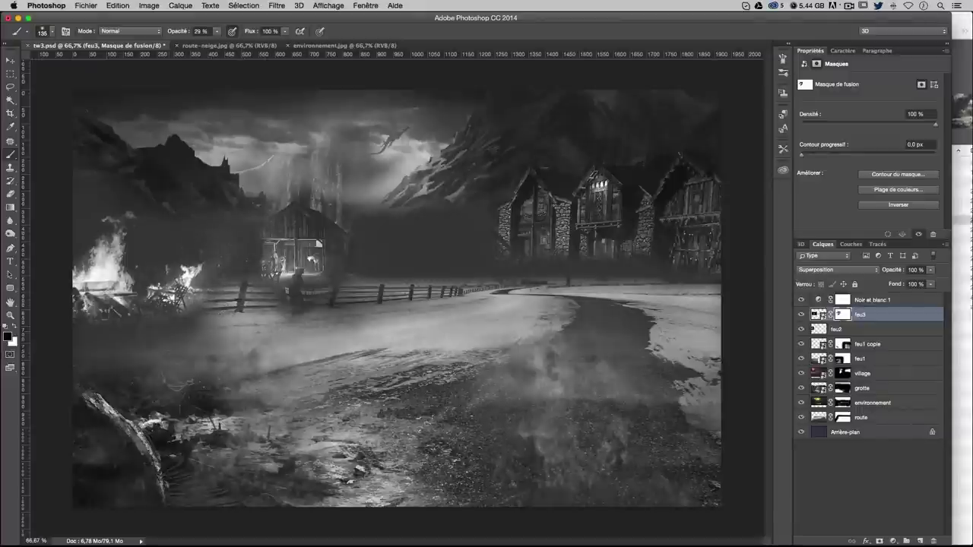
# Rasterize feu3 and apply Levels with input values 22, 0.72 and 240
pyautogui.rightClick(885, 319)
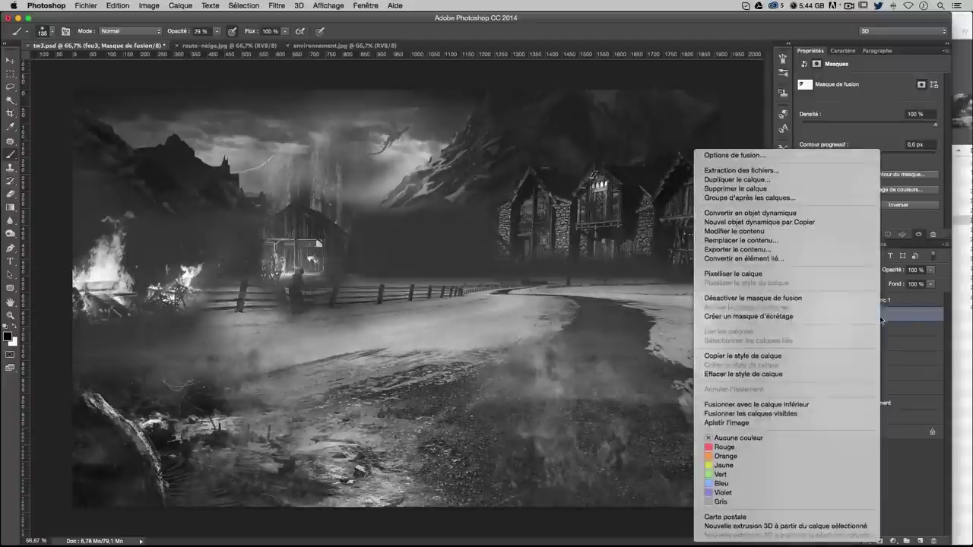
pyautogui.click(774, 274)
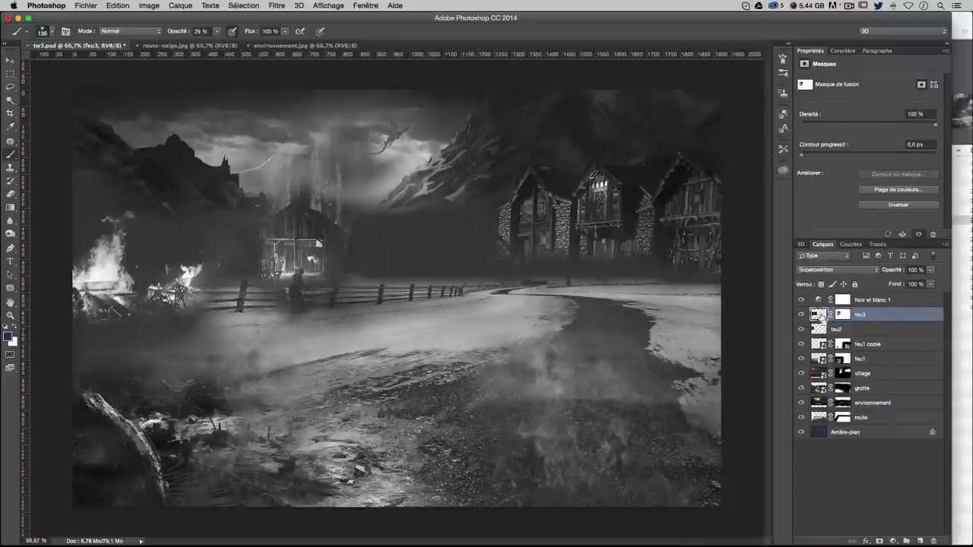
pyautogui.hotkey('ctrl', 'l')
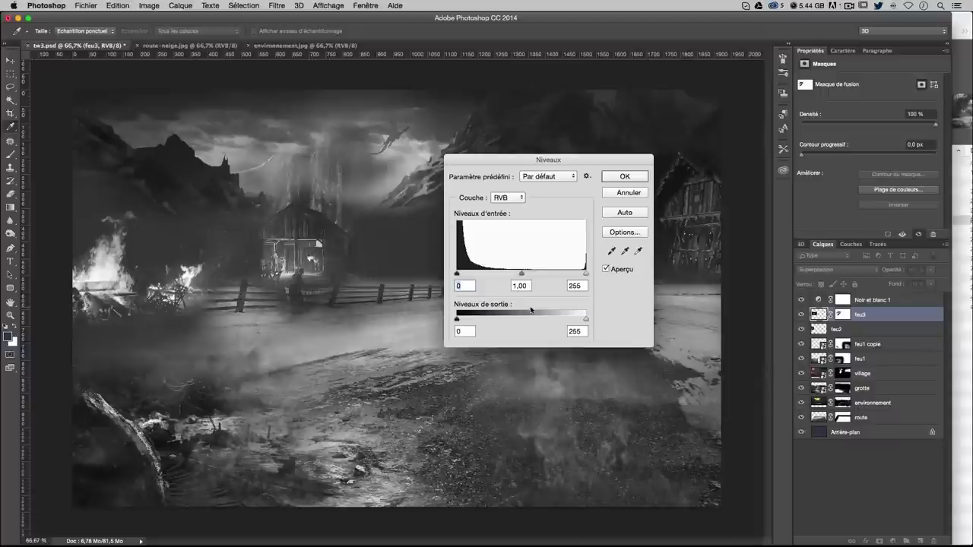
pyautogui.moveTo(457, 274); pyautogui.dragTo(467, 276)
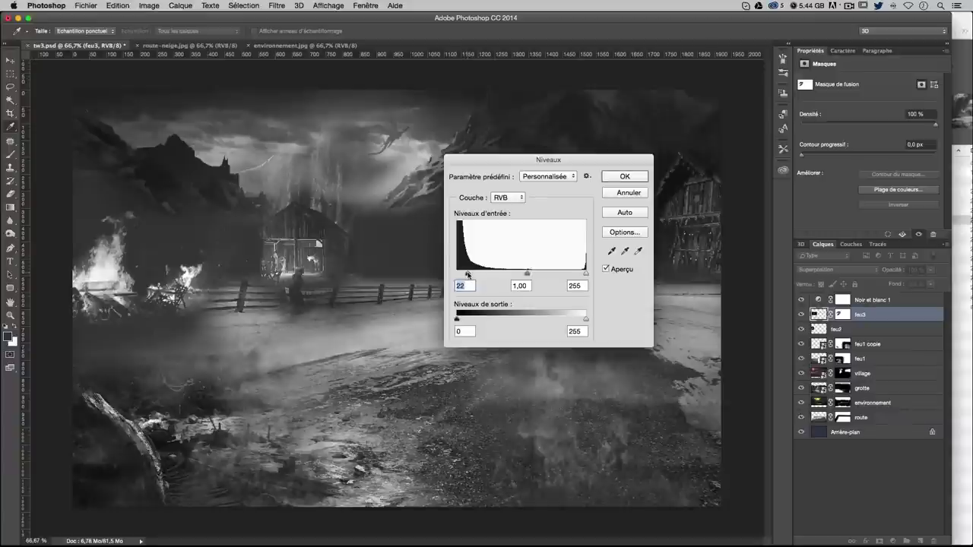
pyautogui.moveTo(527, 275)
pyautogui.mouseDown()
pyautogui.moveTo(580, 275)
pyautogui.moveTo(527, 274)
pyautogui.mouseUp()
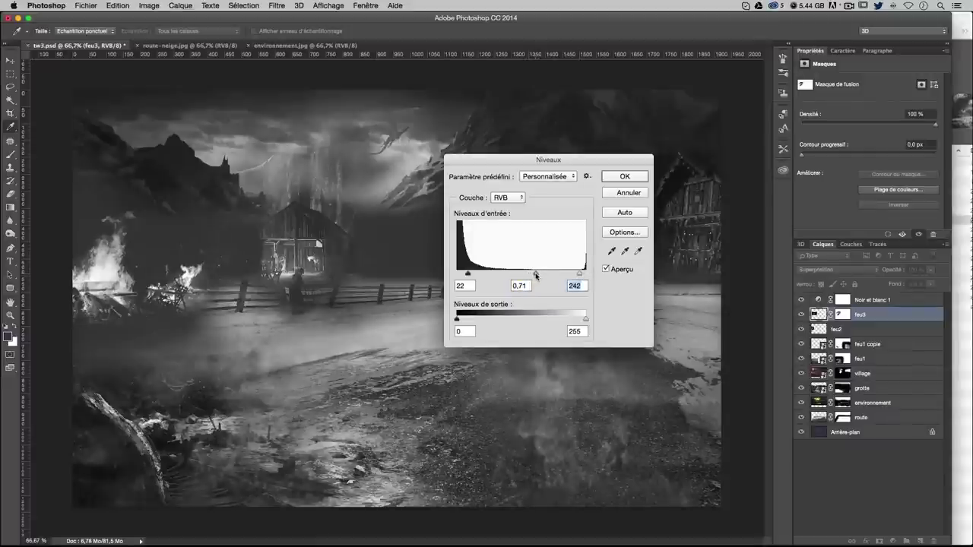
pyautogui.click(606, 266)
pyautogui.moveTo(577, 274); pyautogui.dragTo(579, 274)
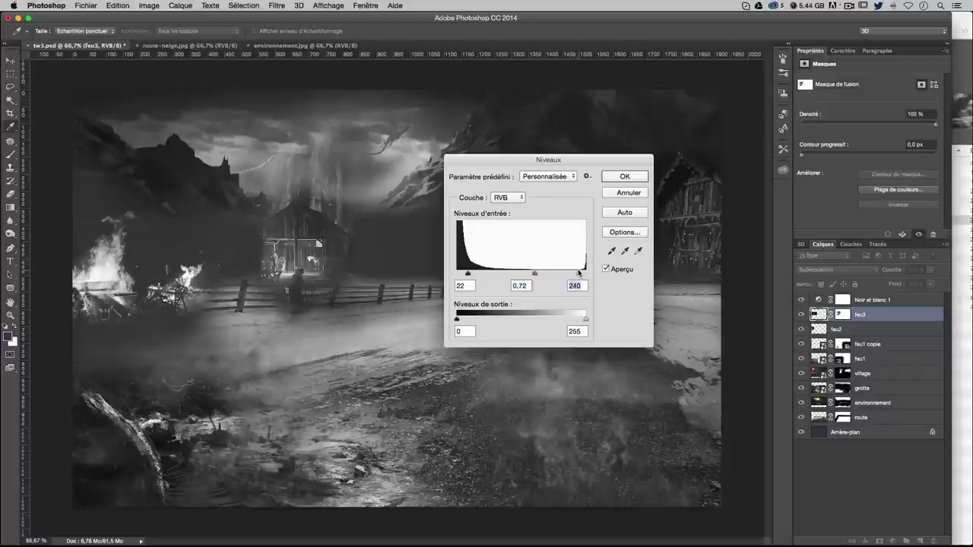
pyautogui.click(612, 179)
# Nudge the feu3 fire about 21 px left and zoom in on the fires and fence
pyautogui.press('b')
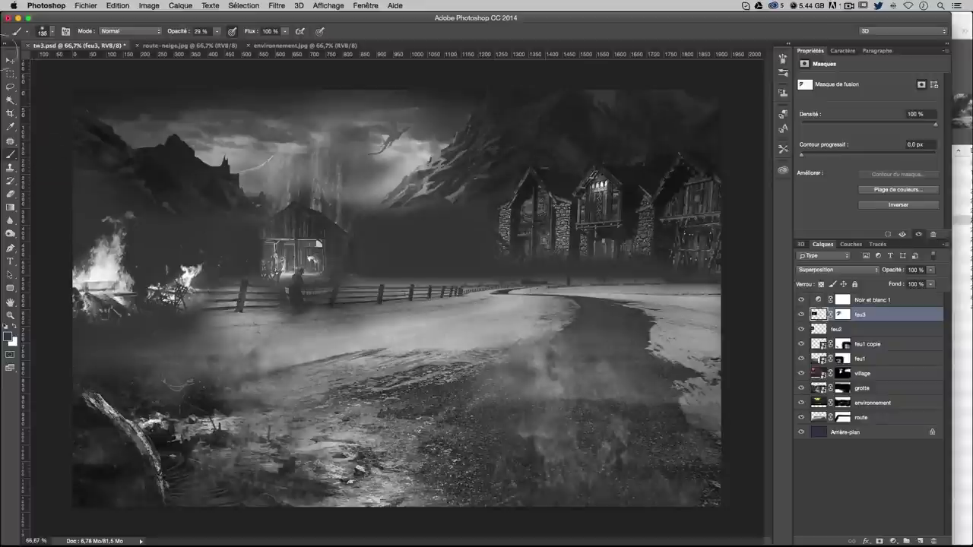
pyautogui.click(10, 61)
pyautogui.moveTo(236, 272); pyautogui.dragTo(223, 268)
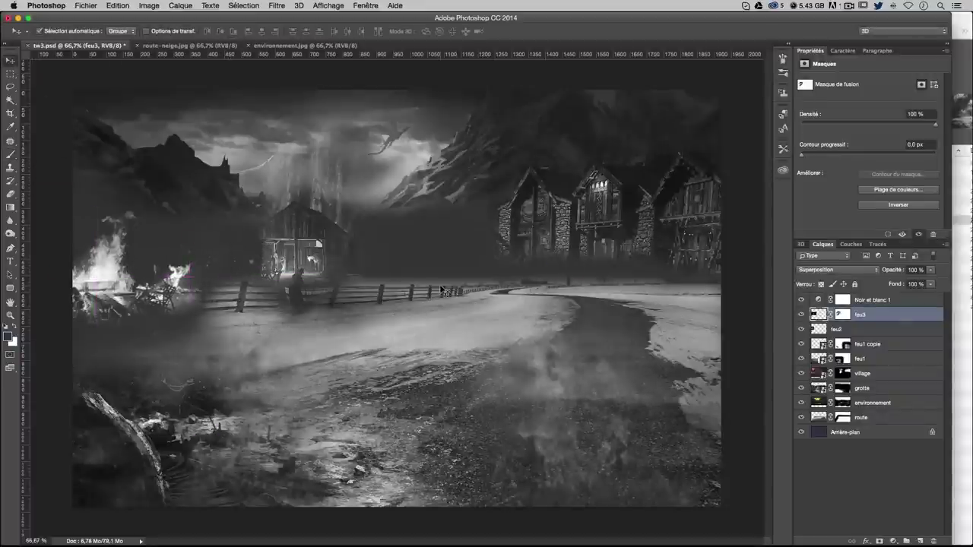
pyautogui.press('super+plus')
pyautogui.press('super+plus')
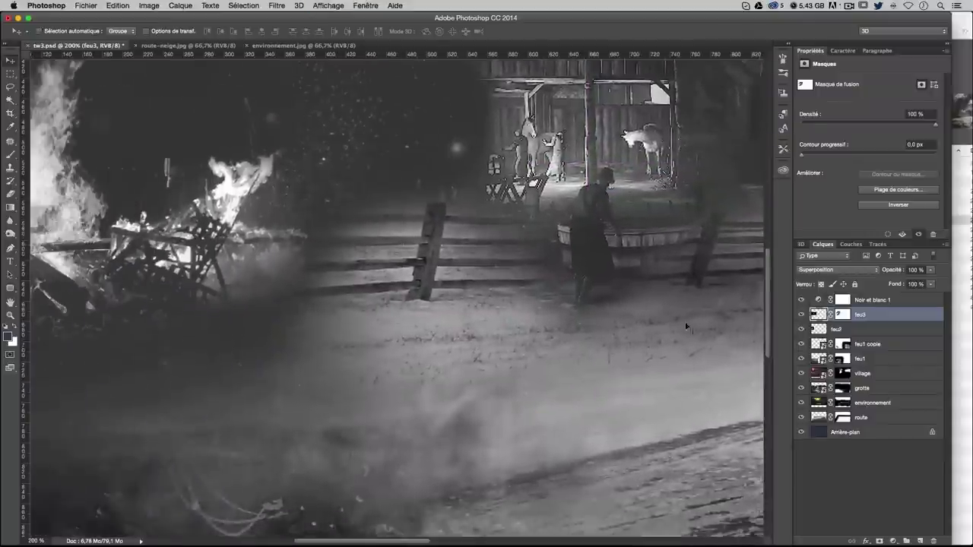
# Target feu3's mask with a 58 px brush, then toggle the route layer to compare and select it
pyautogui.click(841, 314)
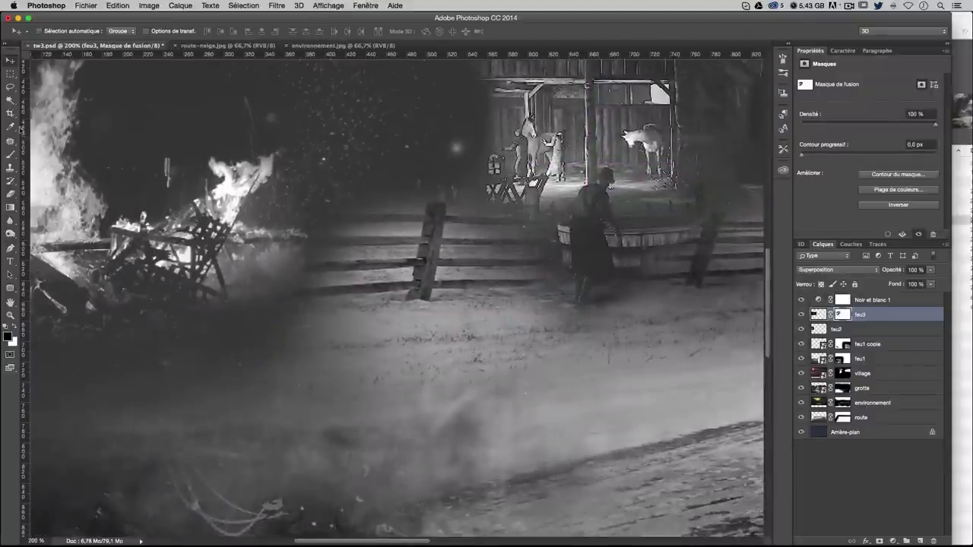
pyautogui.click(10, 154)
pyautogui.moveTo(312, 247)
pyautogui.mouseDown()
pyautogui.moveTo(261, 253)
pyautogui.moveTo(283, 270)
pyautogui.moveTo(247, 252)
pyautogui.mouseUp()
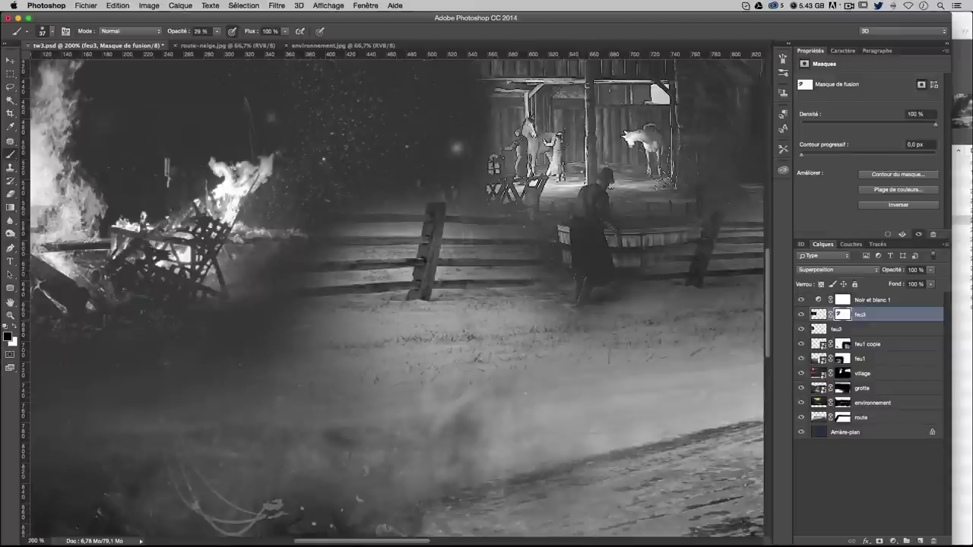
pyautogui.click(802, 418)
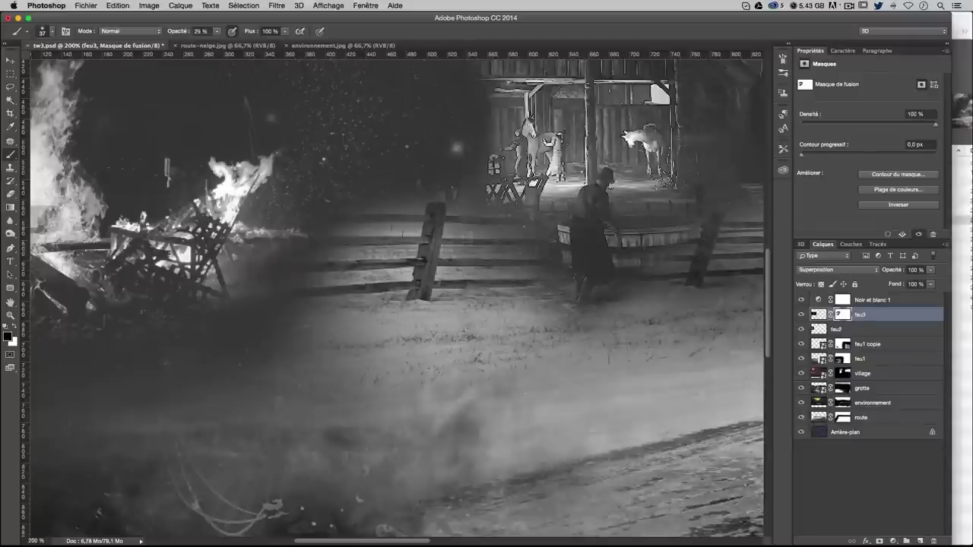
pyautogui.click(802, 418)
pyautogui.click(802, 418)
pyautogui.click(884, 417)
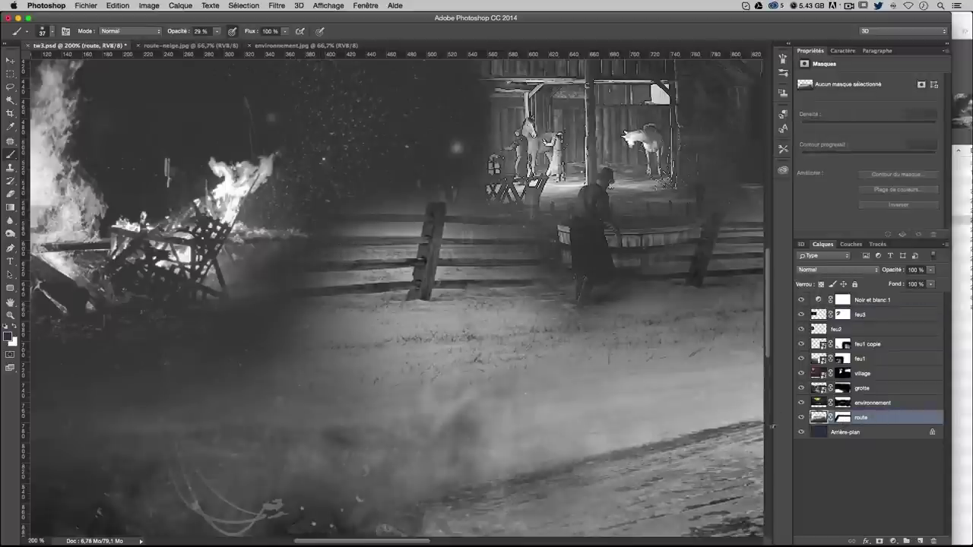
# Target the route layer mask, try and undo a stroke along the fence, and set black as paint colour
pyautogui.moveTo(329, 252); pyautogui.dragTo(350, 254)
pyautogui.click(842, 417)
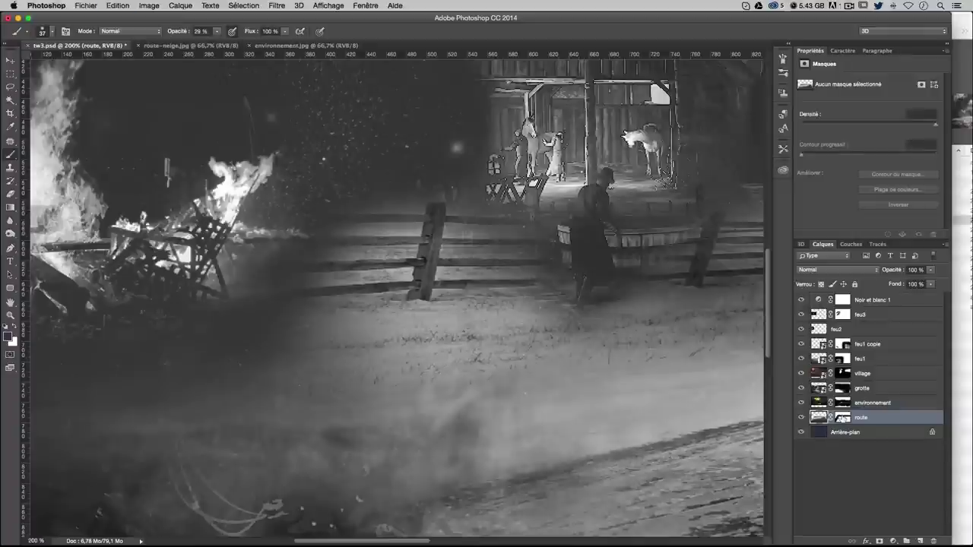
pyautogui.press('x')
pyautogui.press('x')
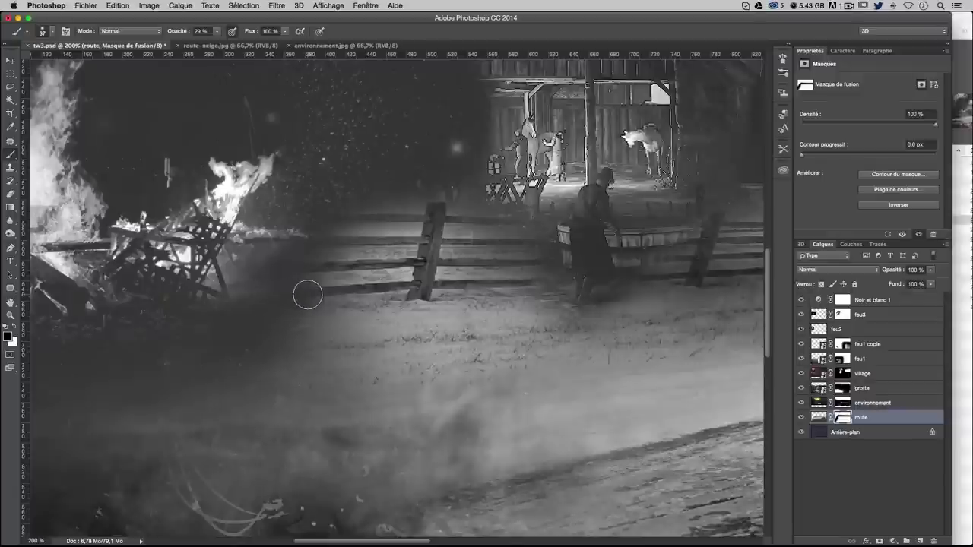
pyautogui.press('x')
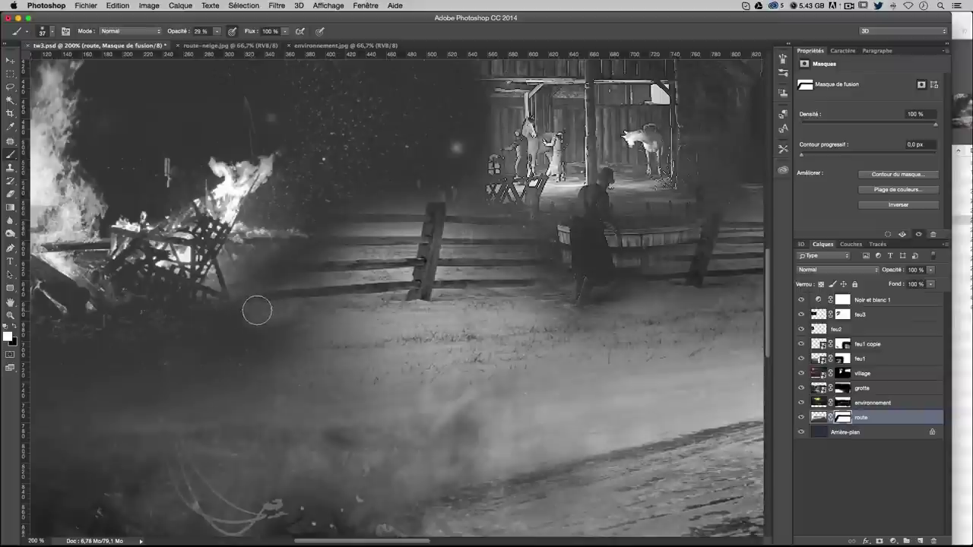
pyautogui.moveTo(257, 311)
pyautogui.mouseDown()
pyautogui.moveTo(319, 297)
pyautogui.moveTo(267, 285)
pyautogui.moveTo(256, 265)
pyautogui.moveTo(271, 269)
pyautogui.moveTo(328, 220)
pyautogui.moveTo(361, 221)
pyautogui.moveTo(302, 226)
pyautogui.mouseUp()
pyautogui.hotkey('ctrl', 'z')
pyautogui.press('x')
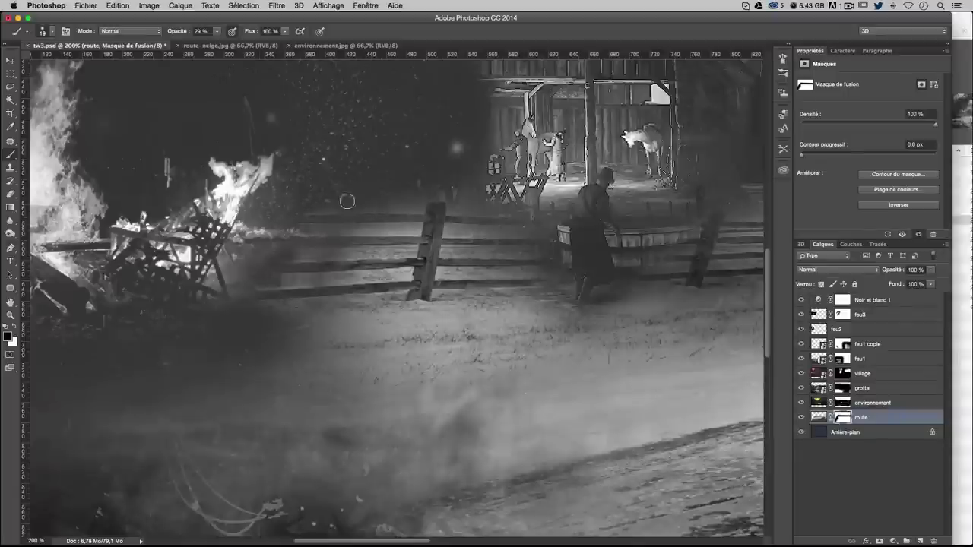
# Mask the road fog over the upper, middle and lower fence rails toward the figure
pyautogui.moveTo(342, 227)
pyautogui.mouseDown()
pyautogui.moveTo(416, 227)
pyautogui.moveTo(317, 233)
pyautogui.mouseUp()
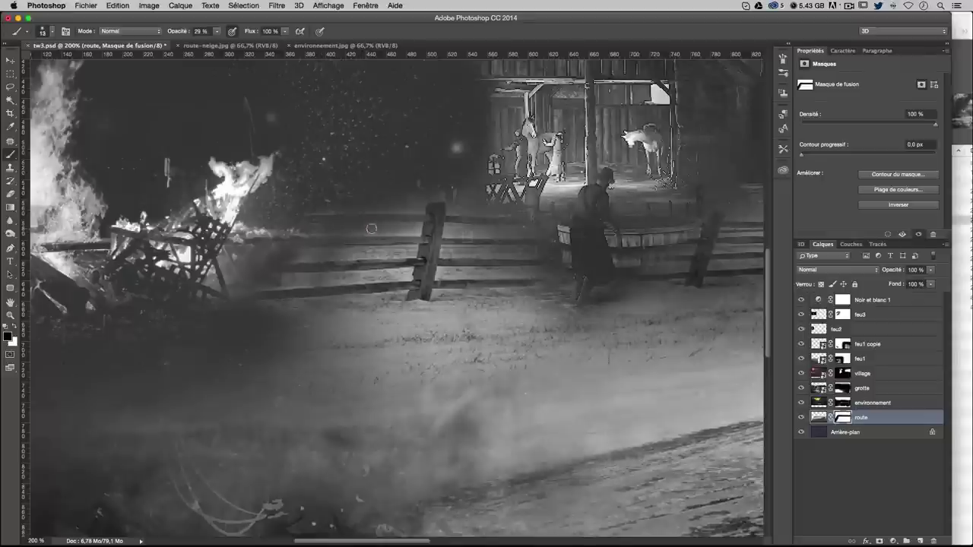
pyautogui.moveTo(411, 249); pyautogui.dragTo(365, 253)
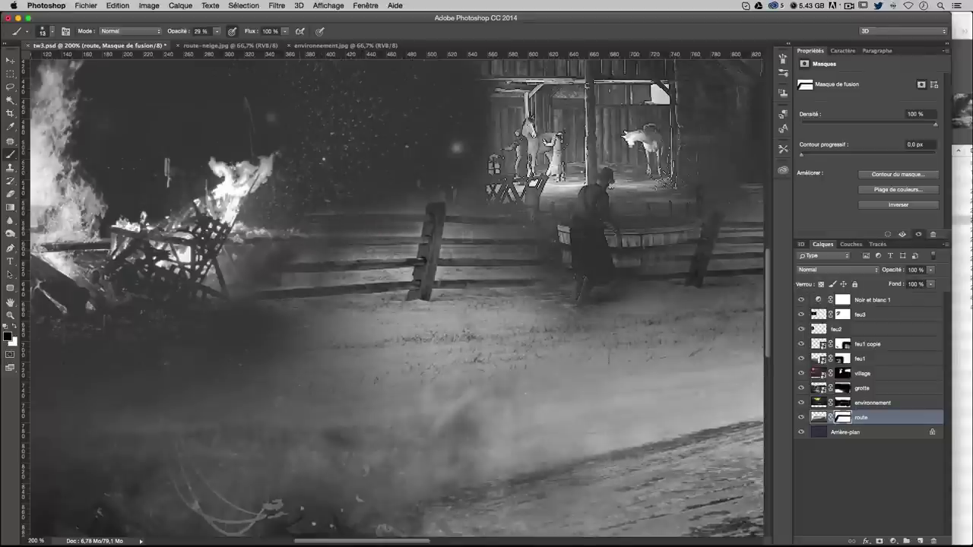
pyautogui.moveTo(413, 275); pyautogui.dragTo(328, 274)
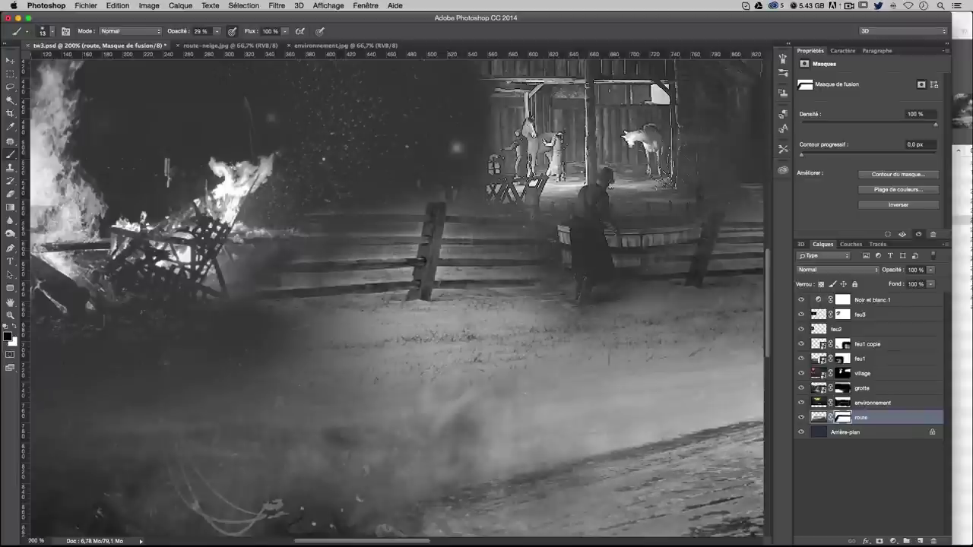
pyautogui.moveTo(438, 272); pyautogui.dragTo(522, 270)
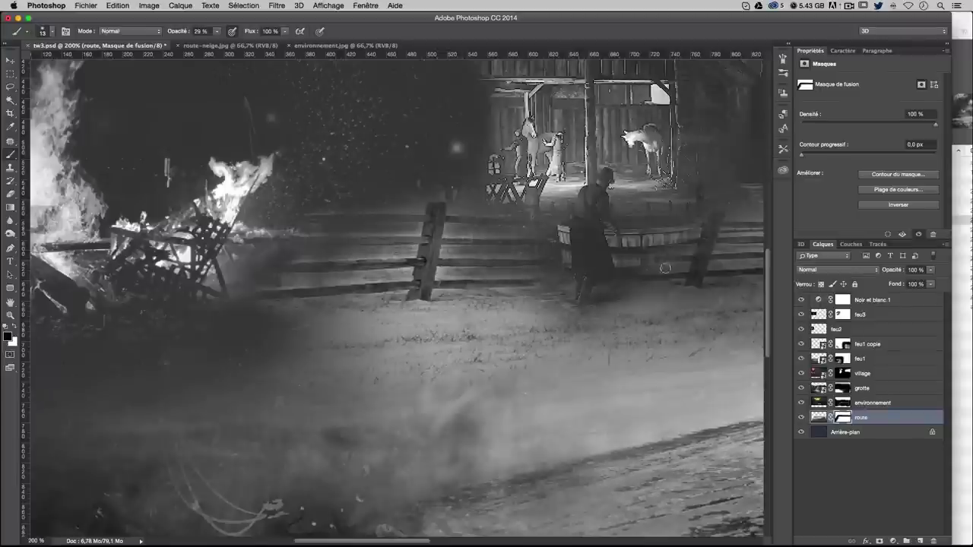
# Touch up the village layer mask around the cloaked figure's legs
pyautogui.click(872, 376)
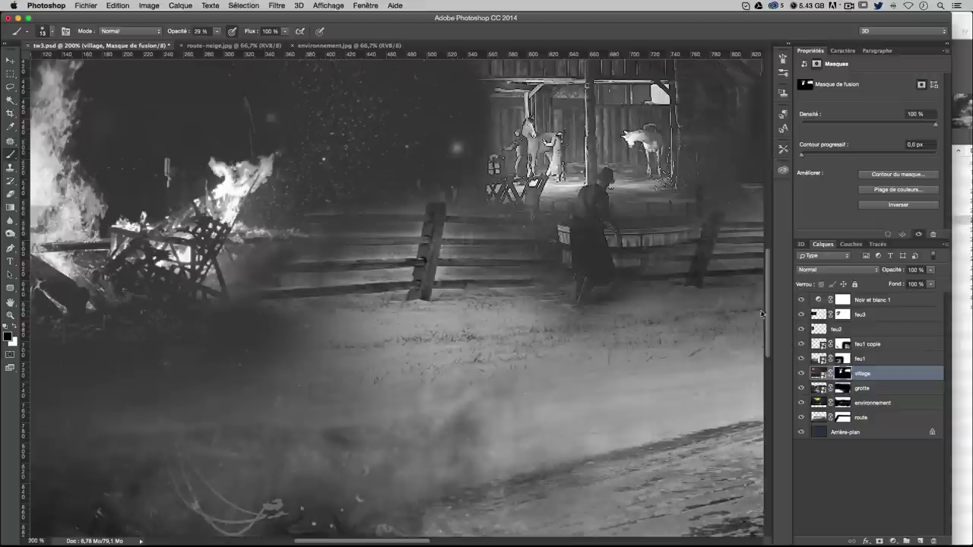
pyautogui.press('x')
pyautogui.moveTo(586, 261); pyautogui.dragTo(587, 302)
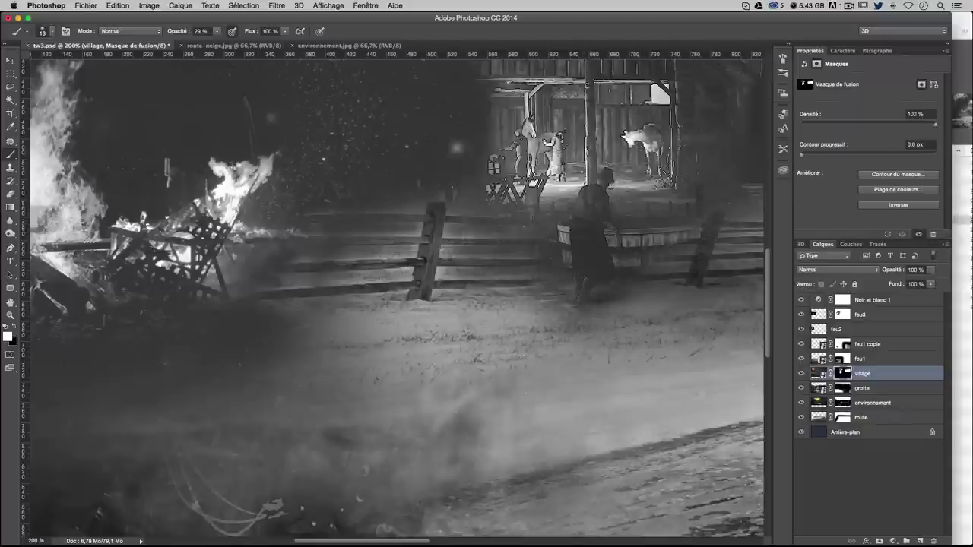
pyautogui.click(844, 418)
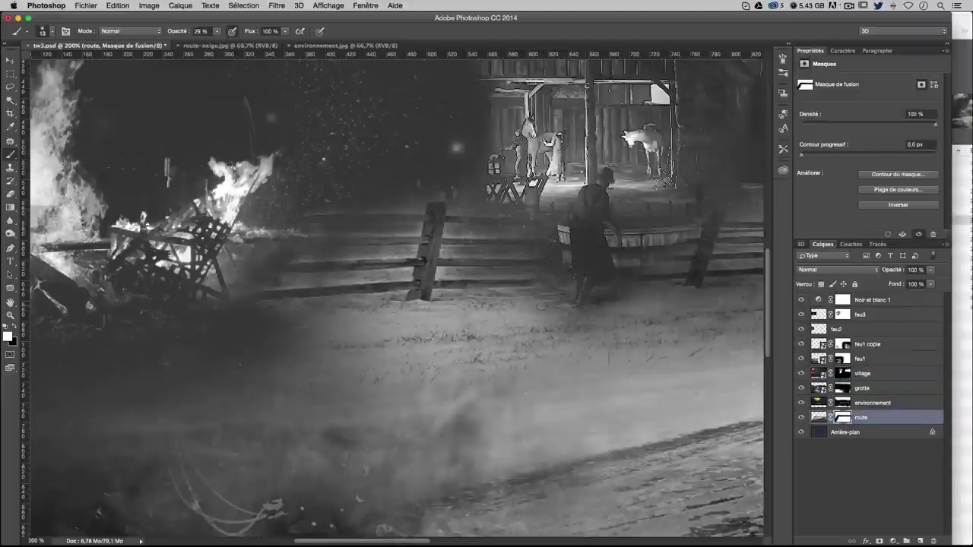
pyautogui.press('x')
# Retarget the village mask and alternate black and white strokes around the fence rails
pyautogui.click(860, 373)
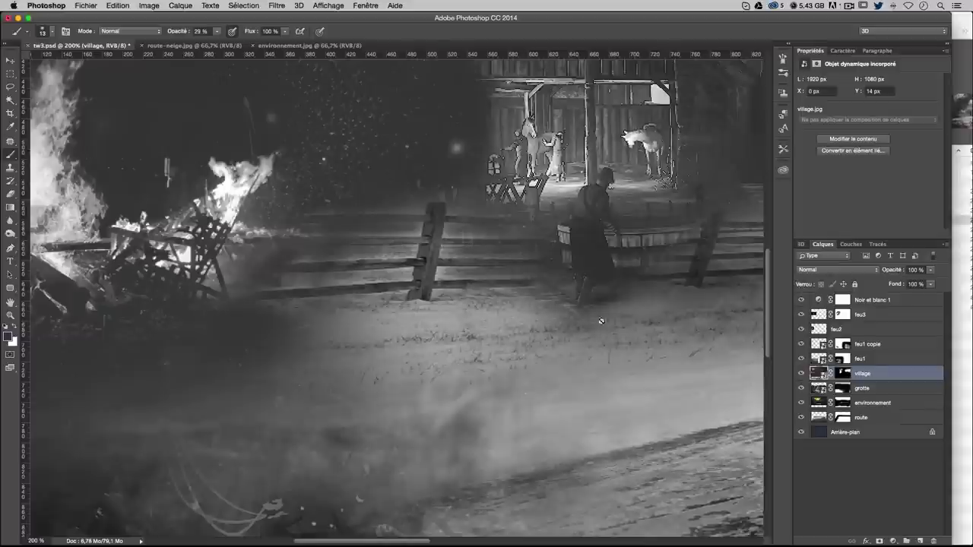
pyautogui.click(844, 374)
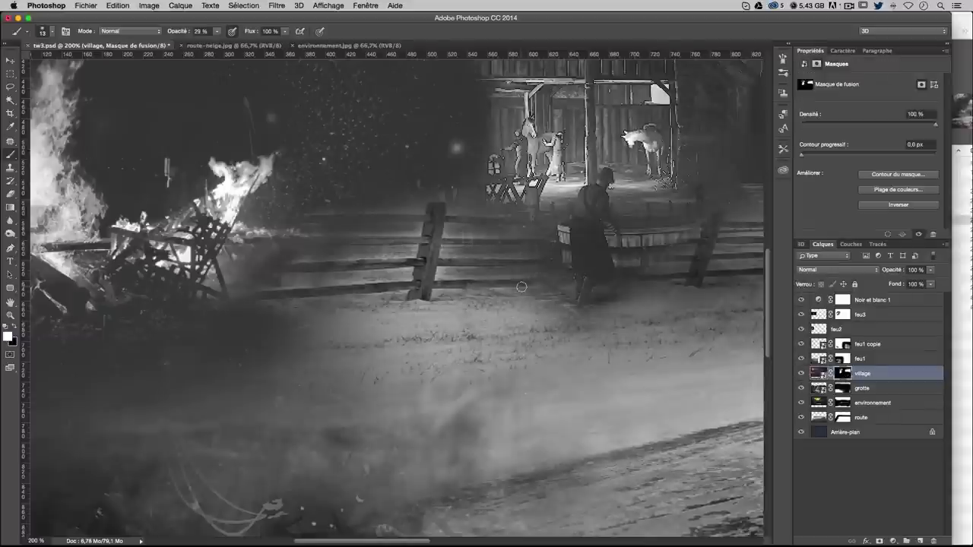
pyautogui.press('x')
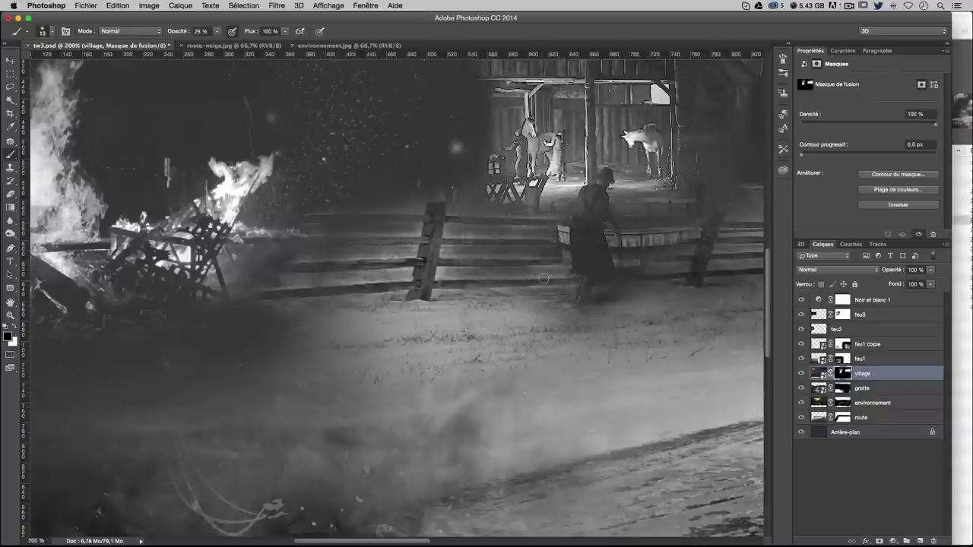
pyautogui.press('x')
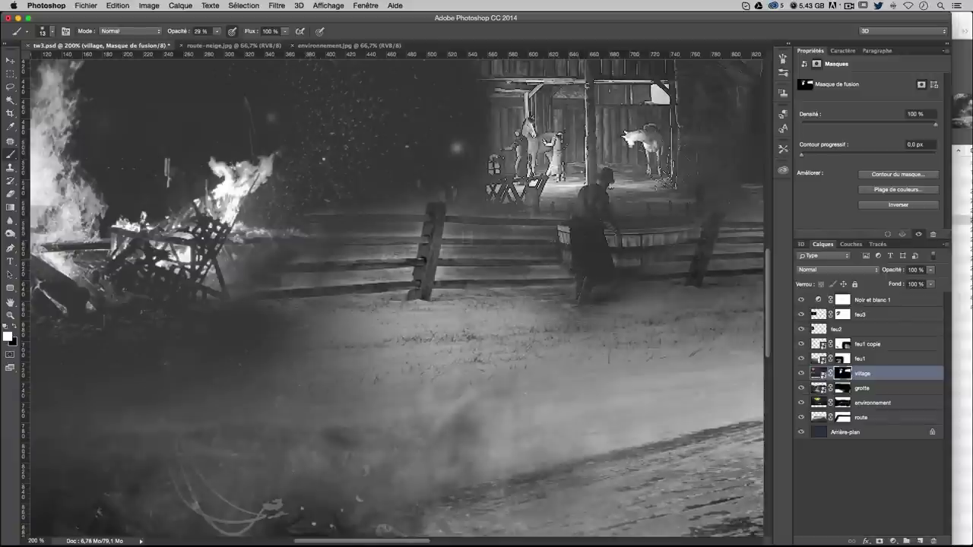
pyautogui.press('x')
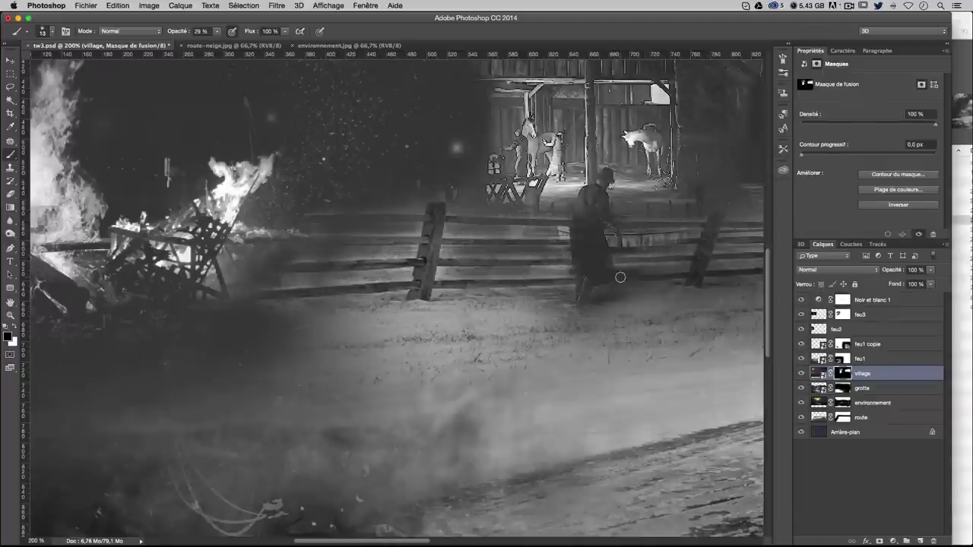
pyautogui.press('x')
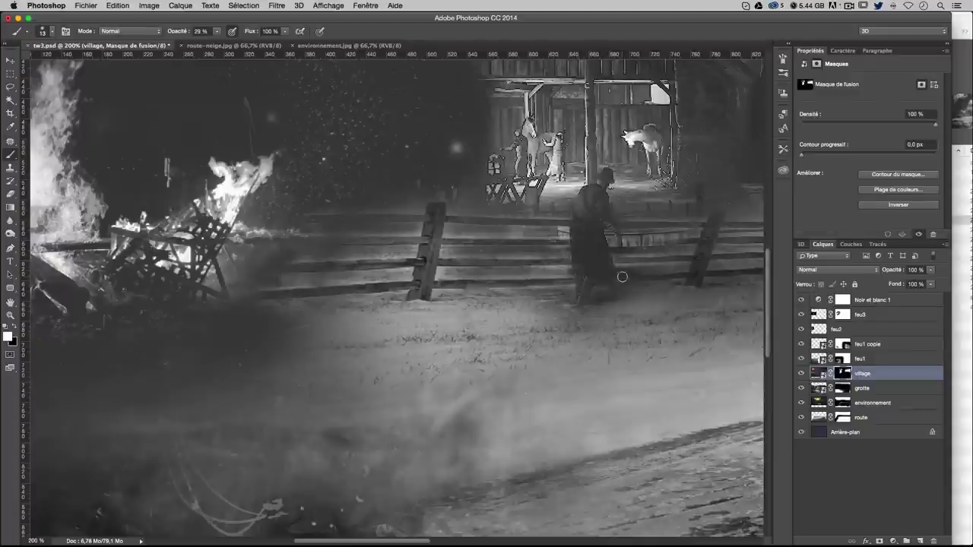
pyautogui.press('super+minus')
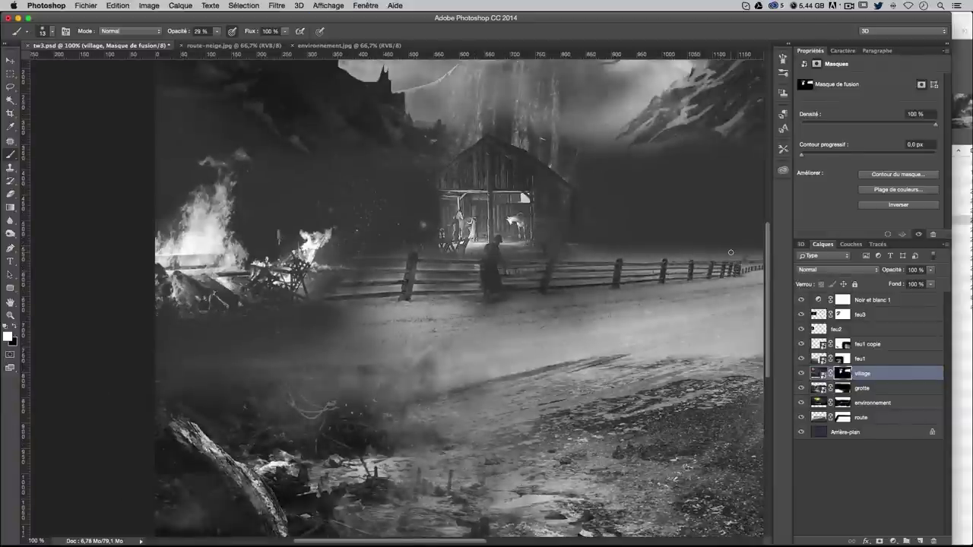
# Add a new layer named 'ombres' above feu3
pyautogui.press('super+minus')
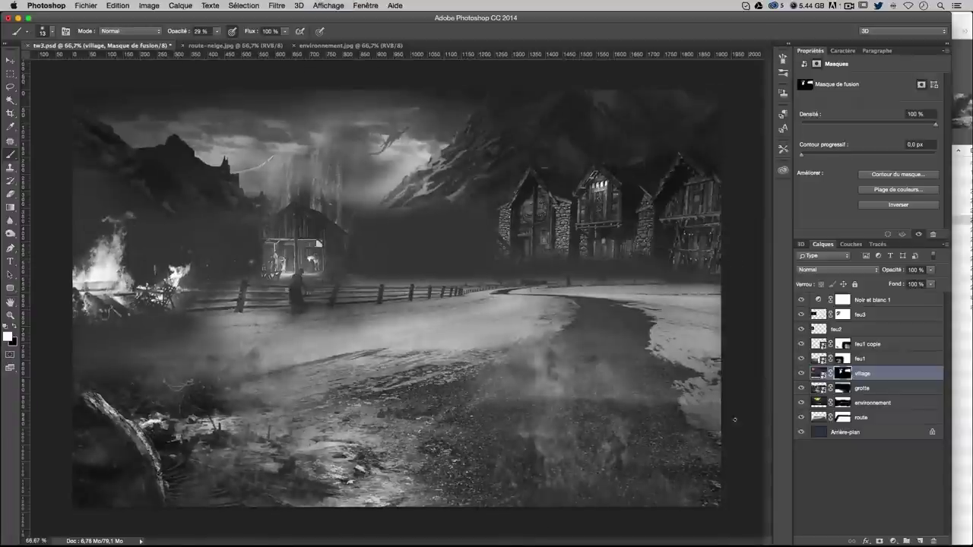
pyautogui.click(874, 316)
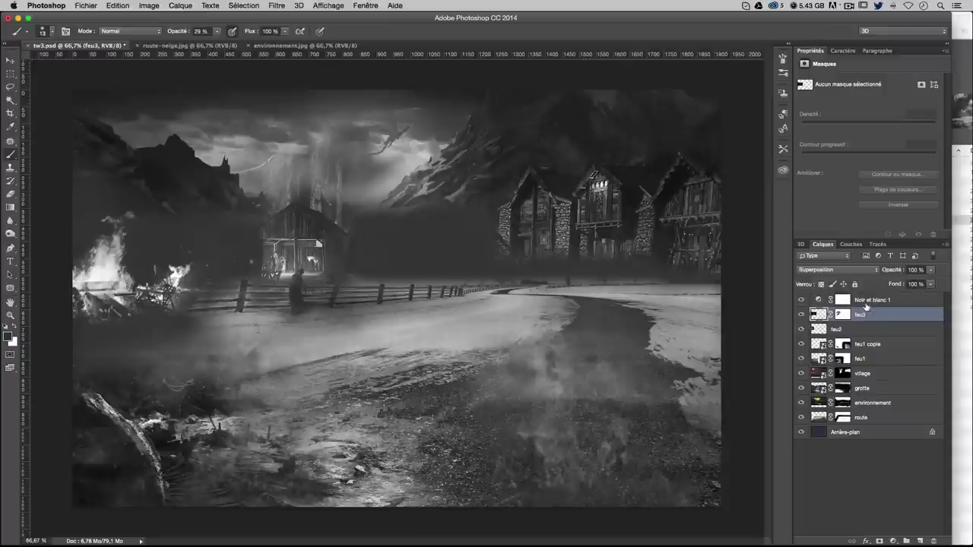
pyautogui.click(919, 540)
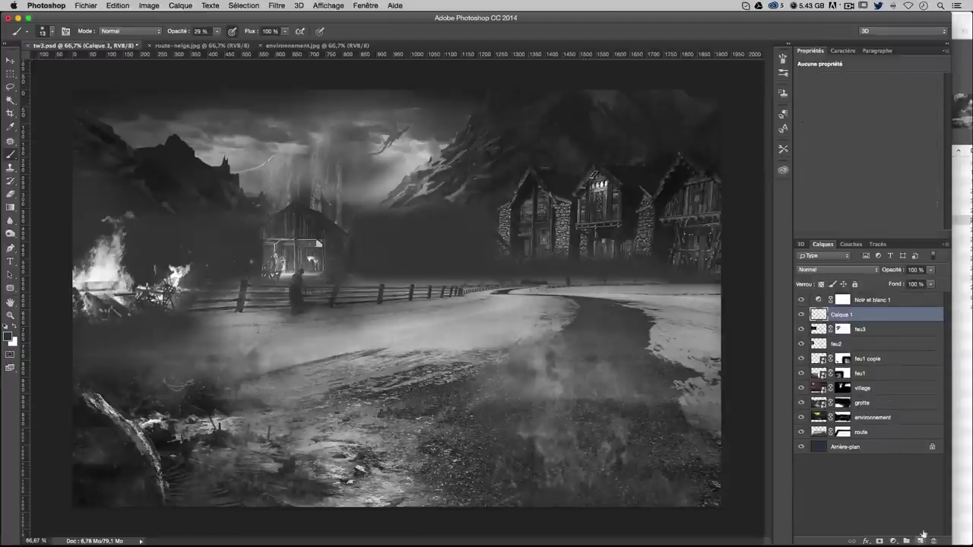
pyautogui.doubleClick(844, 315)
pyautogui.write('om')
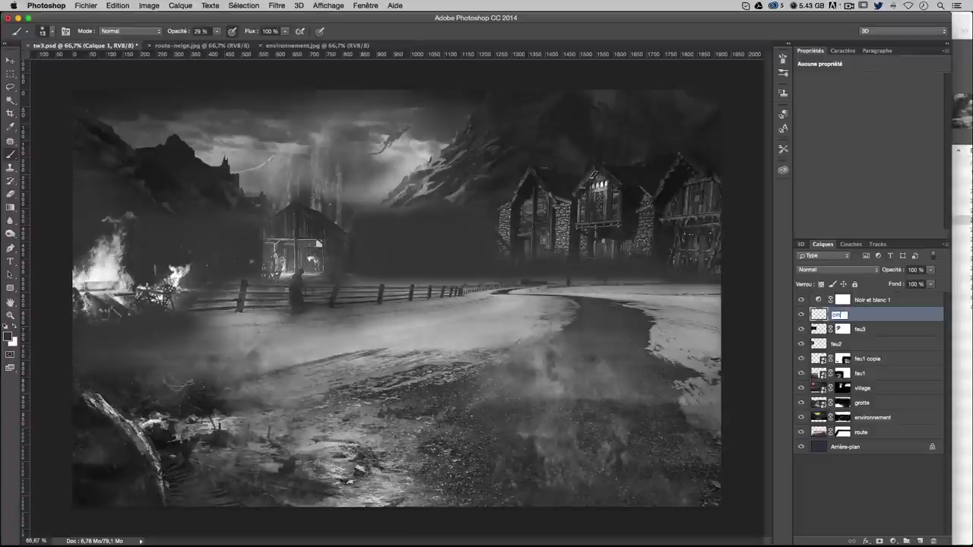
pyautogui.write('bres')
pyautogui.press('Return')
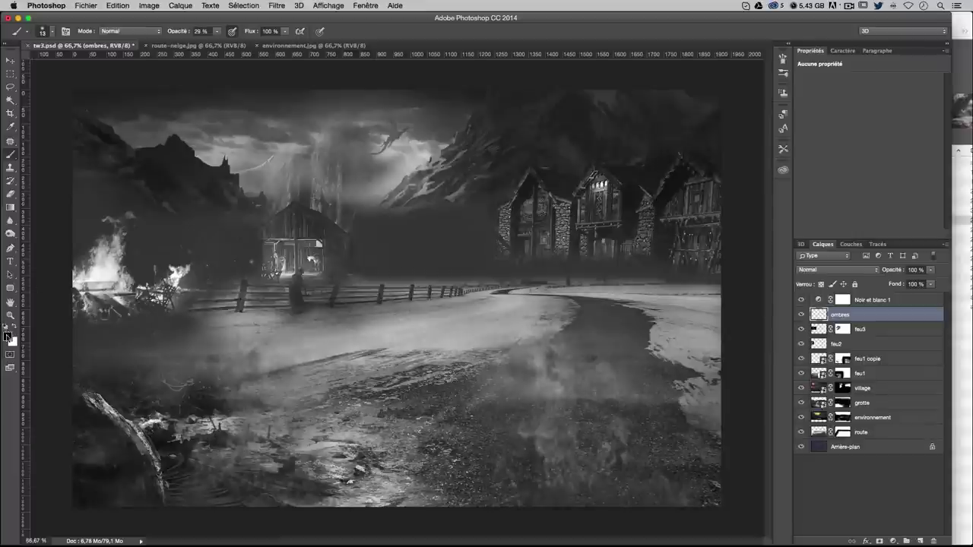
# Paint black with a ~303 px soft brush over the lower-left corner and road bottom, comparing before/after
pyautogui.moveTo(237, 269); pyautogui.dragTo(299, 272)
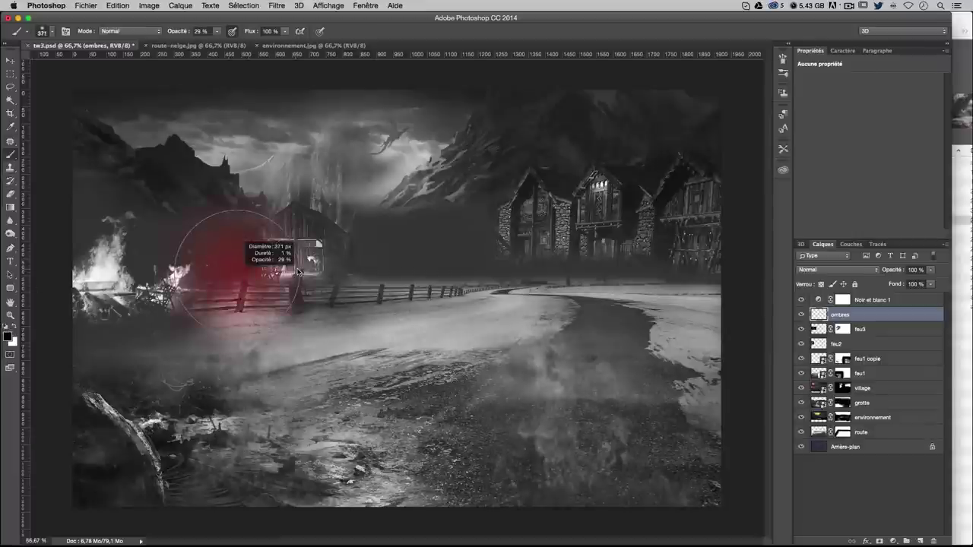
pyautogui.moveTo(380, 244); pyautogui.dragTo(368, 245)
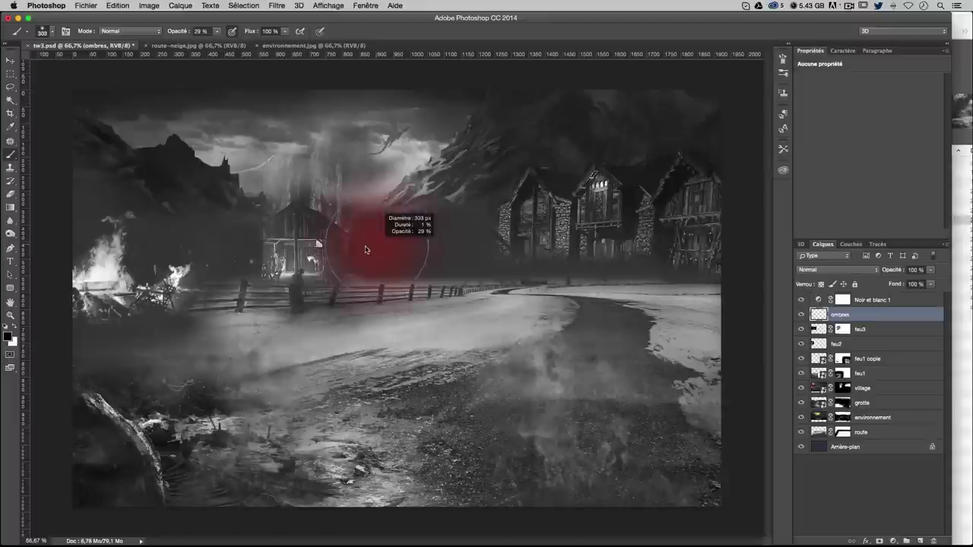
pyautogui.moveTo(124, 462)
pyautogui.mouseDown()
pyautogui.moveTo(162, 482)
pyautogui.moveTo(81, 473)
pyautogui.moveTo(228, 479)
pyautogui.mouseUp()
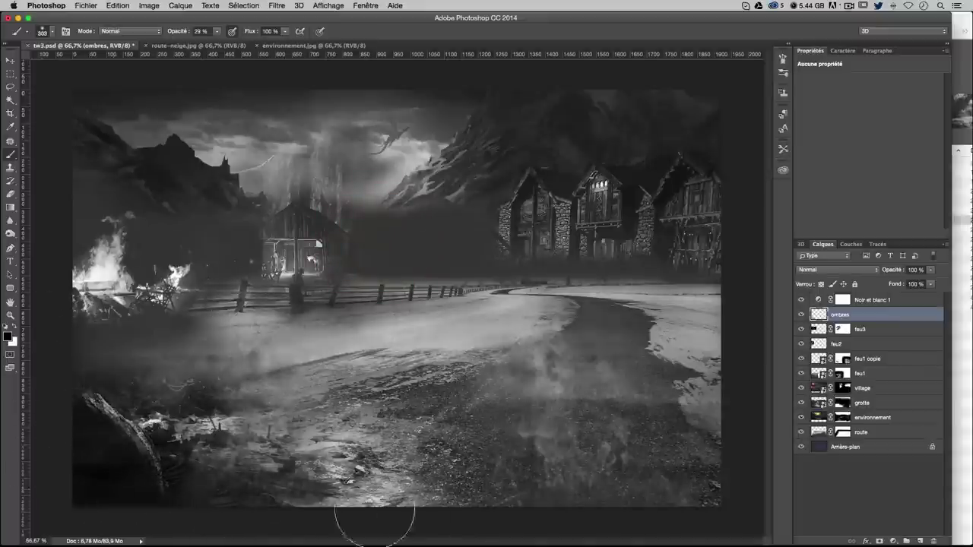
pyautogui.moveTo(369, 522)
pyautogui.mouseDown()
pyautogui.moveTo(277, 502)
pyautogui.moveTo(719, 488)
pyautogui.mouseUp()
pyautogui.moveTo(661, 441)
pyautogui.mouseDown()
pyautogui.moveTo(495, 472)
pyautogui.moveTo(759, 397)
pyautogui.moveTo(680, 478)
pyautogui.moveTo(717, 521)
pyautogui.mouseUp()
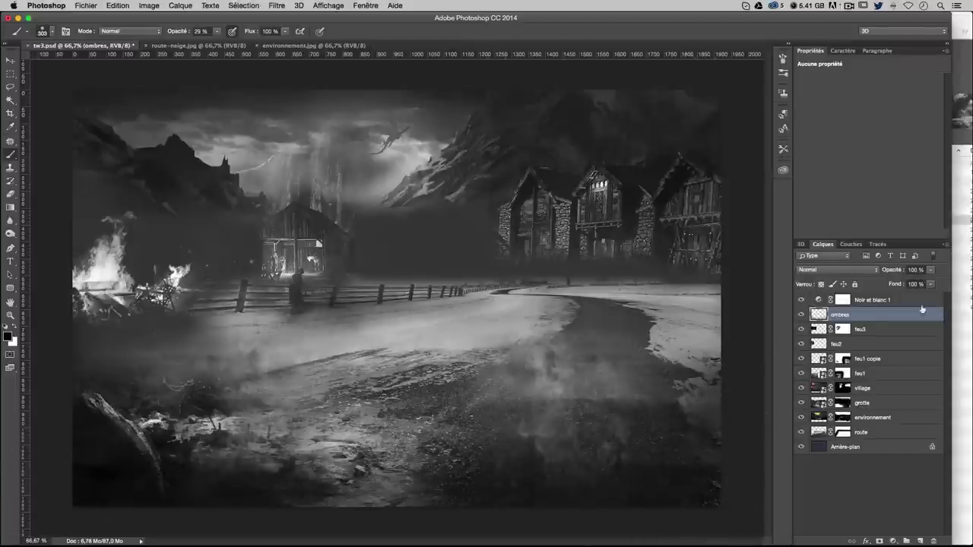
pyautogui.click(800, 314)
pyautogui.click(801, 314)
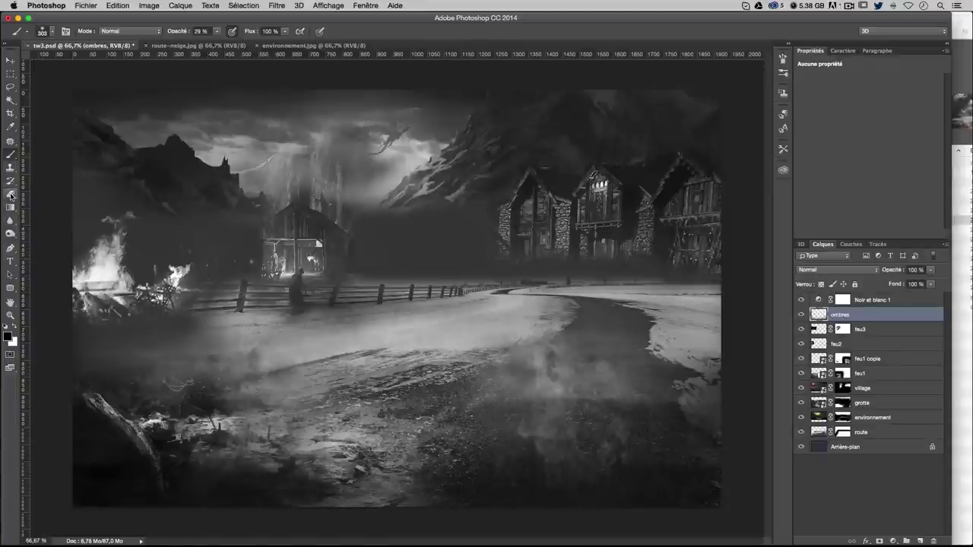
pyautogui.click(11, 195)
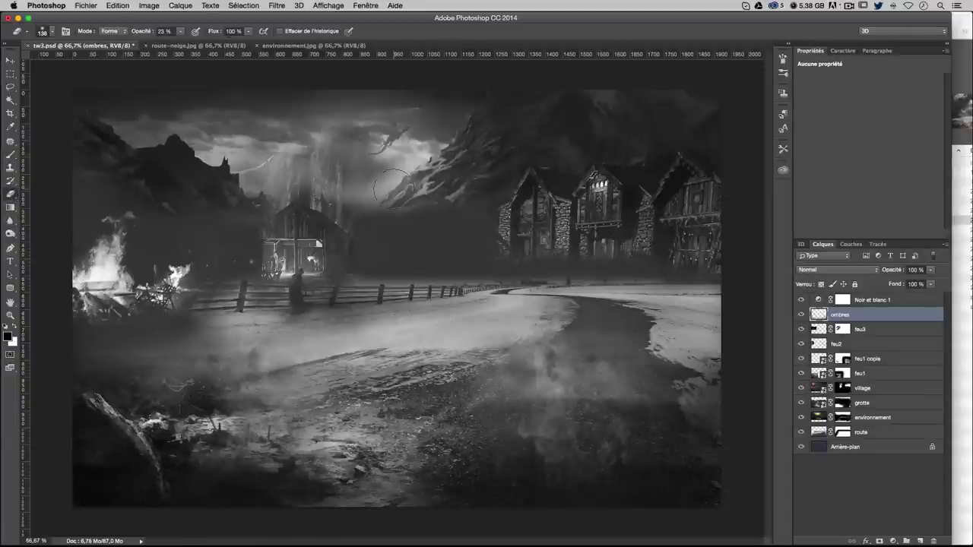
pyautogui.click(10, 60)
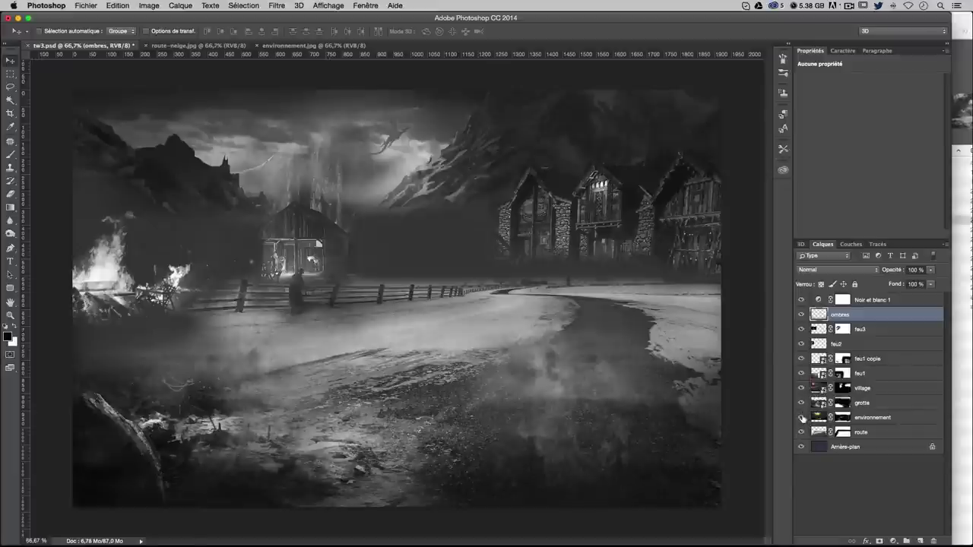
# On the environnement mask, set a soft 270 px brush and blend the top-left sky
pyautogui.click(802, 417)
pyautogui.click(849, 419)
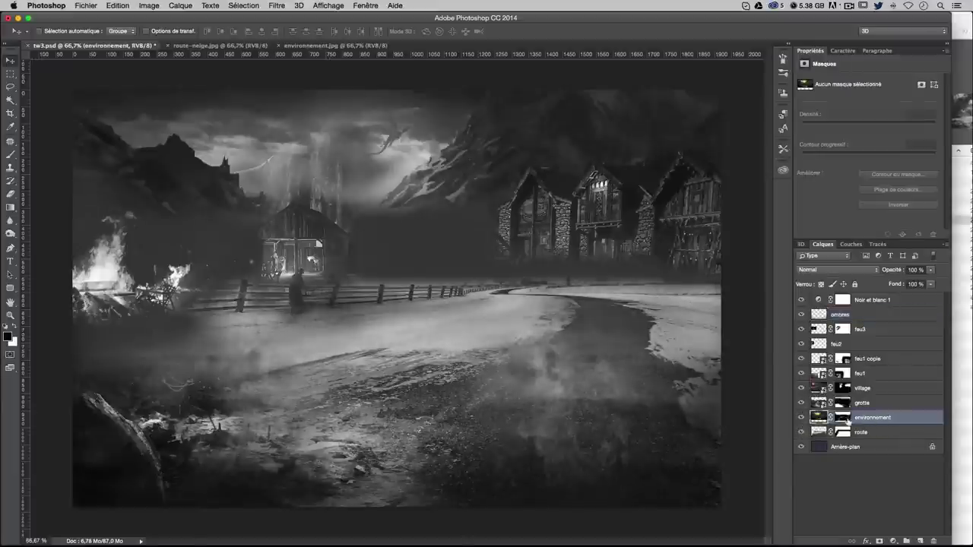
pyautogui.hotkey('ctrl', '+')
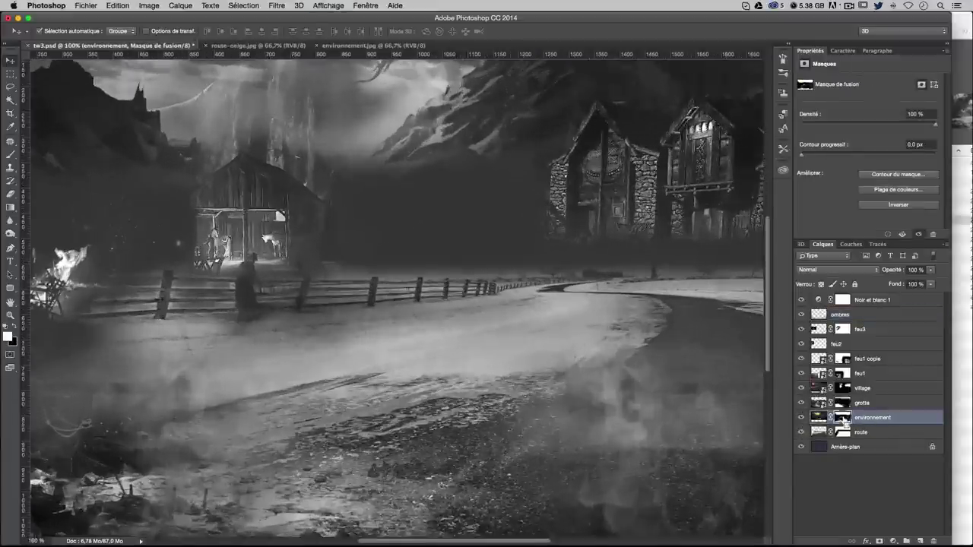
pyautogui.hotkey('ctrl', '+')
pyautogui.hscroll(-10, 584, 344)
pyautogui.hscroll(-3, 584, 344)
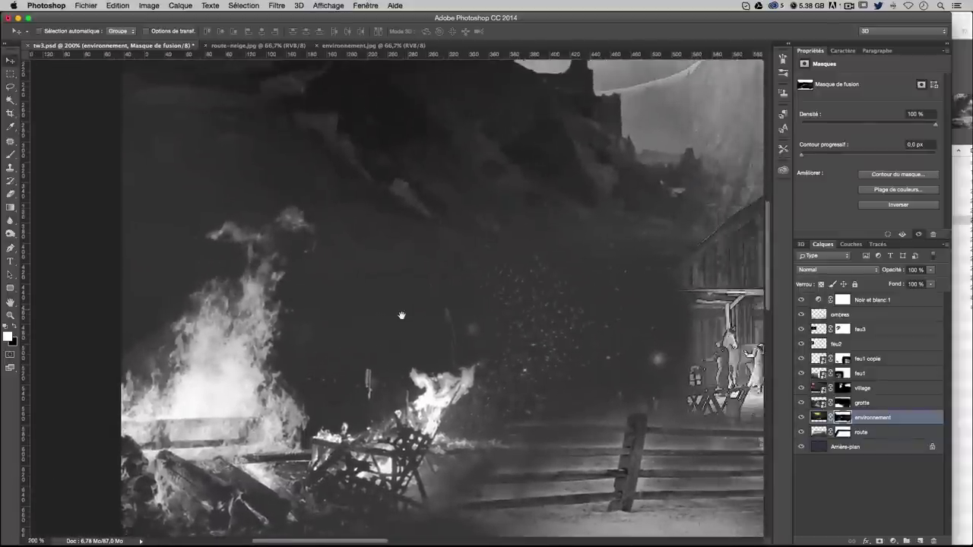
pyautogui.click(9, 154)
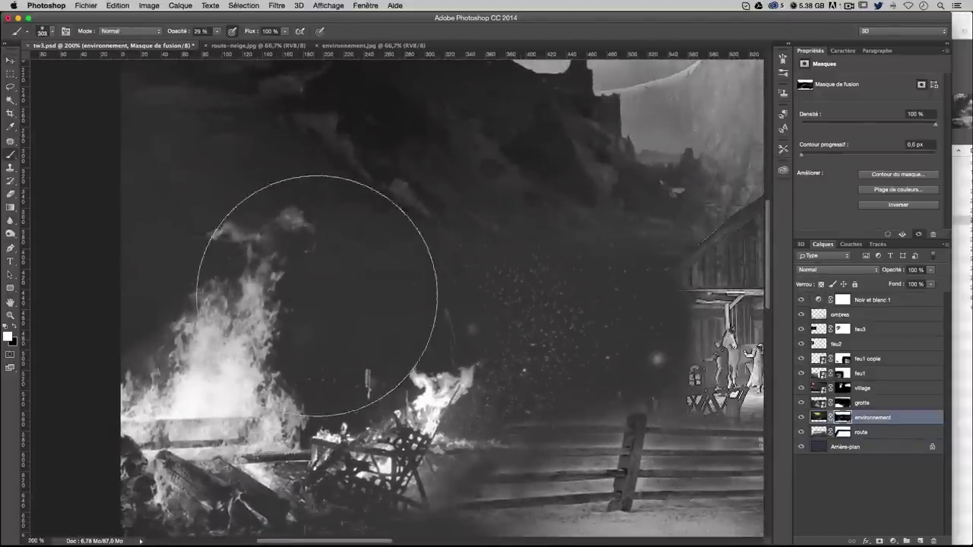
pyautogui.moveTo(393, 245)
pyautogui.mouseDown()
pyautogui.moveTo(341, 248)
pyautogui.moveTo(294, 236)
pyautogui.mouseUp()
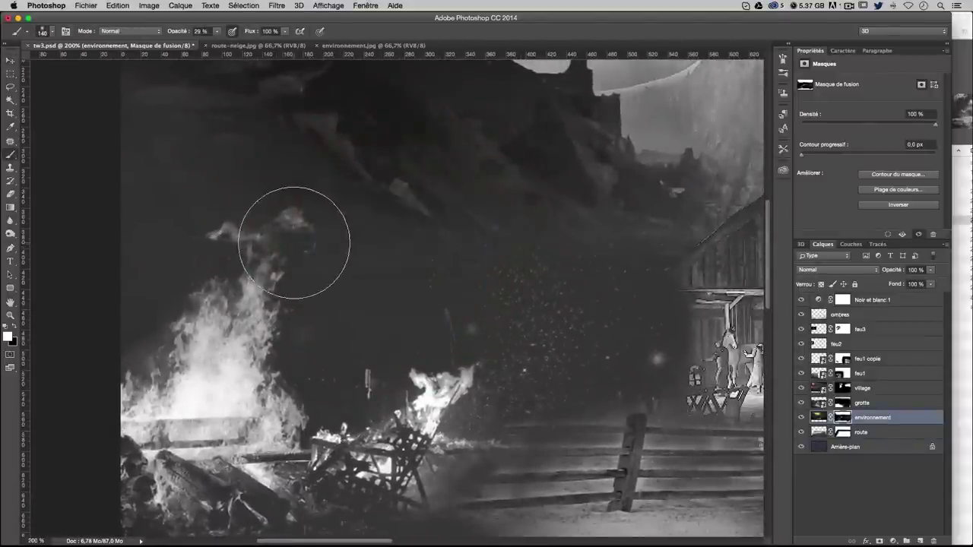
pyautogui.moveTo(163, 157); pyautogui.dragTo(147, 152)
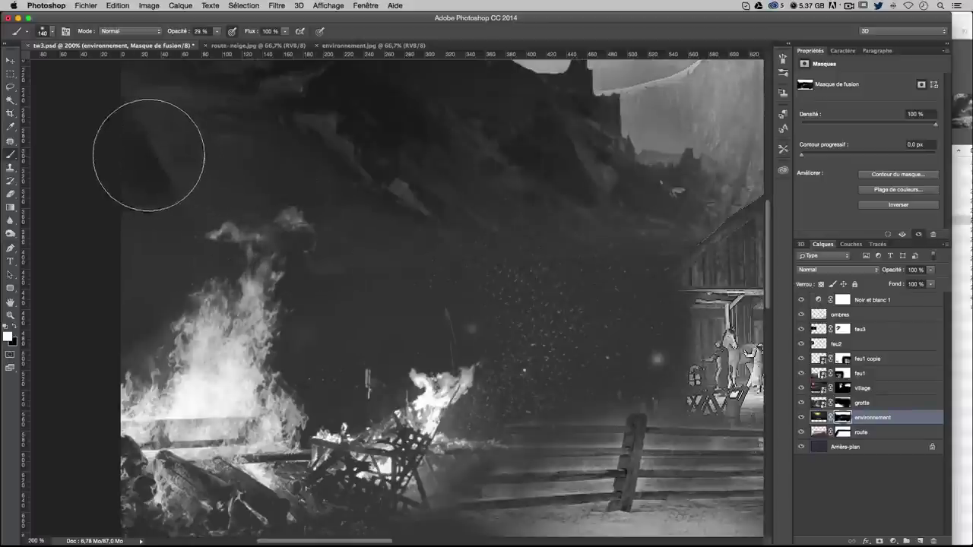
# Darken the campfire smoke, the area beside the barn, the left edge and the ground below the left fire
pyautogui.hotkey('ctrl', '-')
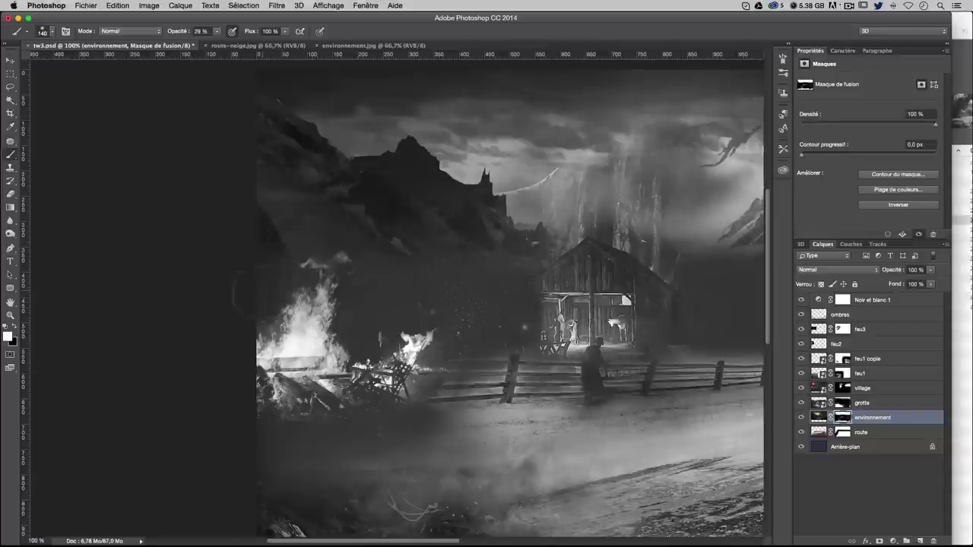
pyautogui.moveTo(373, 316); pyautogui.dragTo(398, 295)
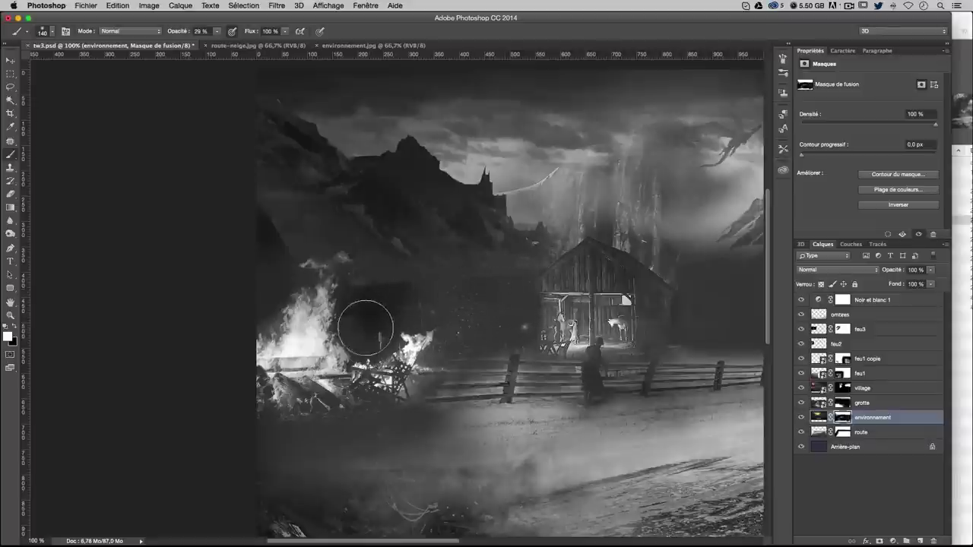
pyautogui.moveTo(360, 342); pyautogui.dragTo(494, 318)
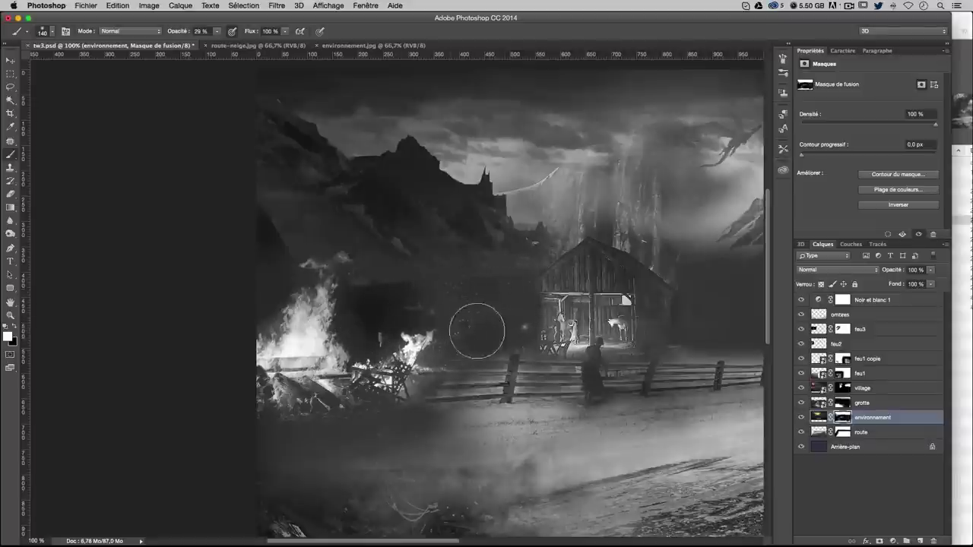
pyautogui.moveTo(452, 271); pyautogui.dragTo(517, 326)
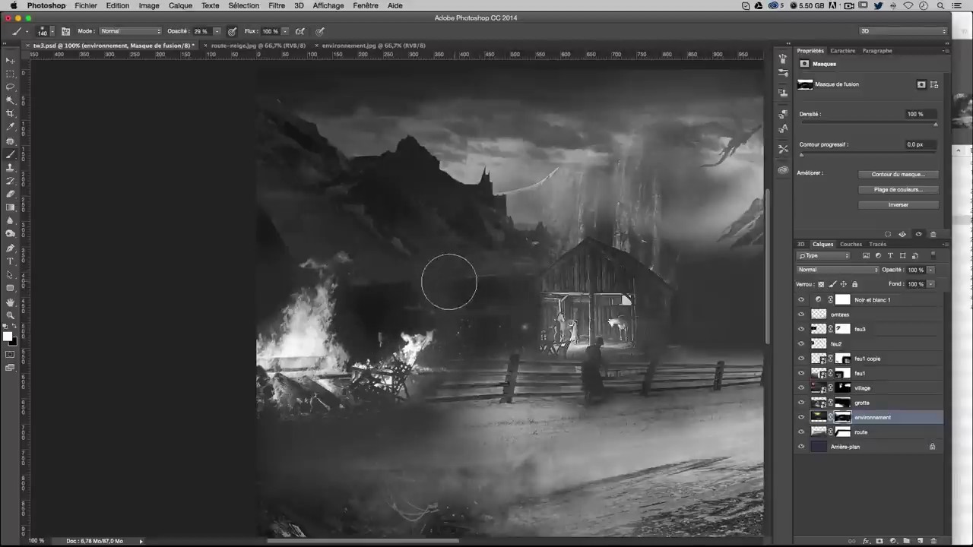
pyautogui.moveTo(454, 330); pyautogui.dragTo(343, 322)
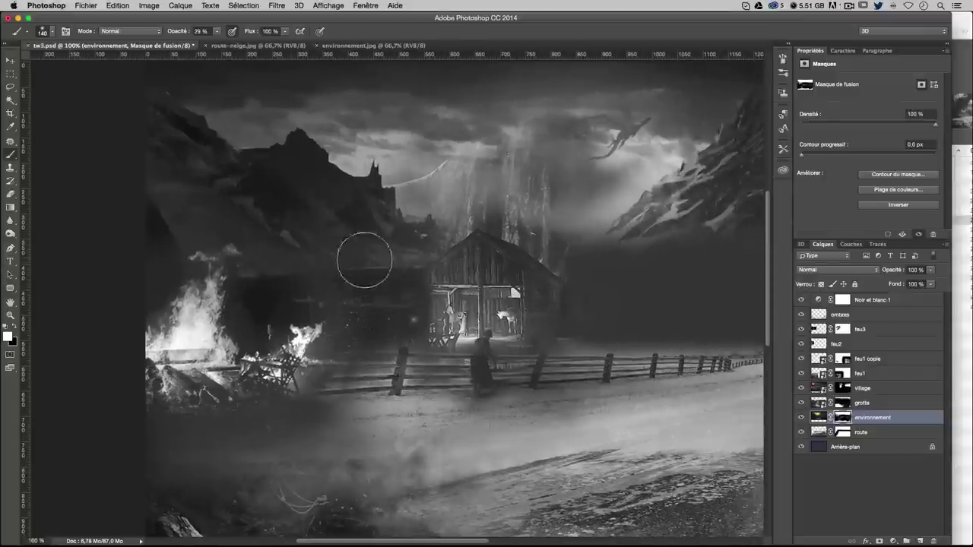
pyautogui.moveTo(122, 239)
pyautogui.mouseDown()
pyautogui.moveTo(130, 330)
pyautogui.moveTo(152, 330)
pyautogui.moveTo(163, 391)
pyautogui.moveTo(155, 431)
pyautogui.mouseUp()
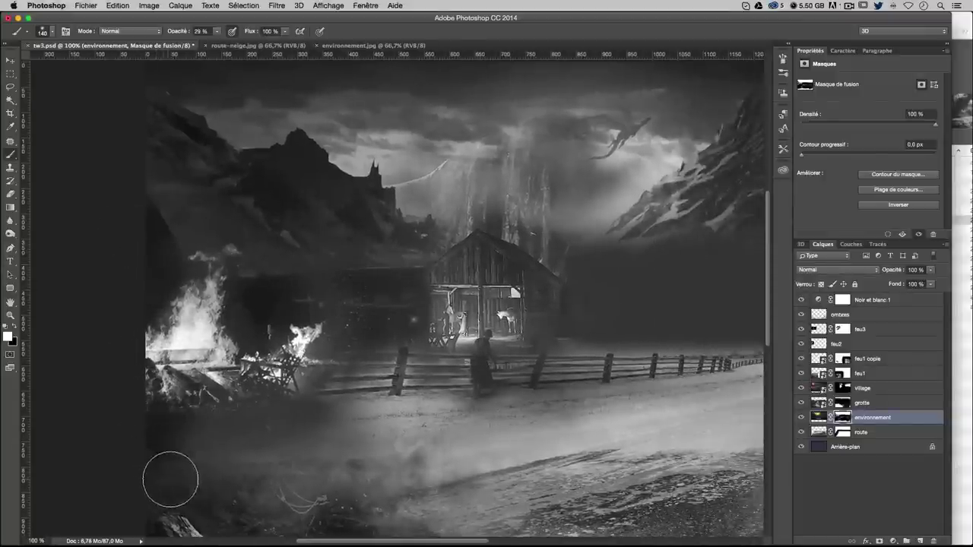
pyautogui.moveTo(285, 445); pyautogui.dragTo(268, 348)
pyautogui.moveTo(163, 342)
pyautogui.mouseDown()
pyautogui.moveTo(206, 330)
pyautogui.moveTo(219, 343)
pyautogui.moveTo(239, 324)
pyautogui.mouseUp()
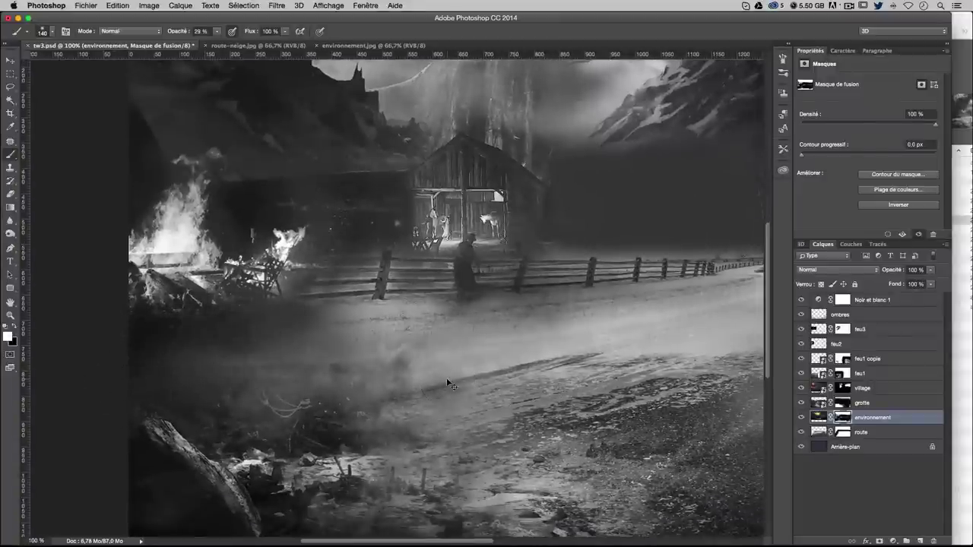
pyautogui.hotkey('ctrl', '-')
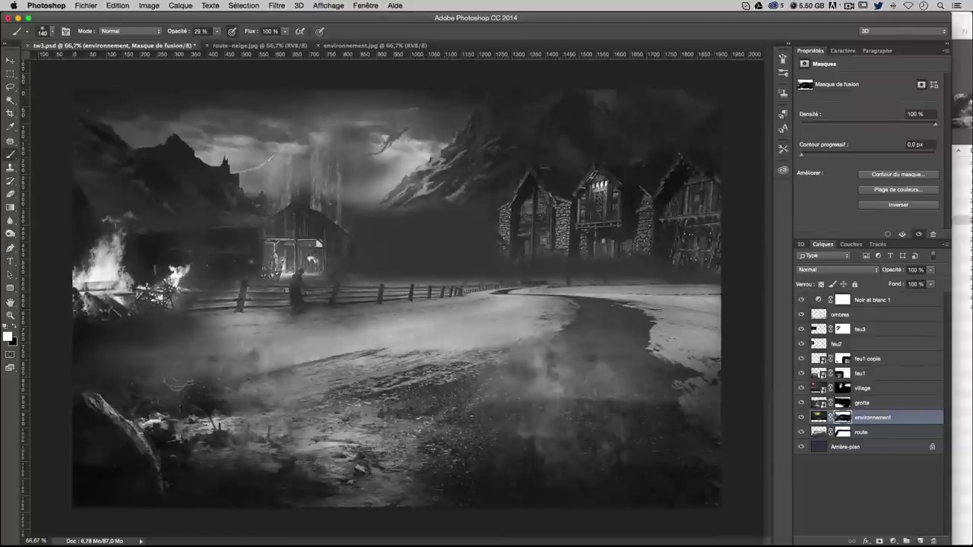
# Drag perso.jpg from the Finder images folder onto the Photoshop canvas
pyautogui.click(962, 18)
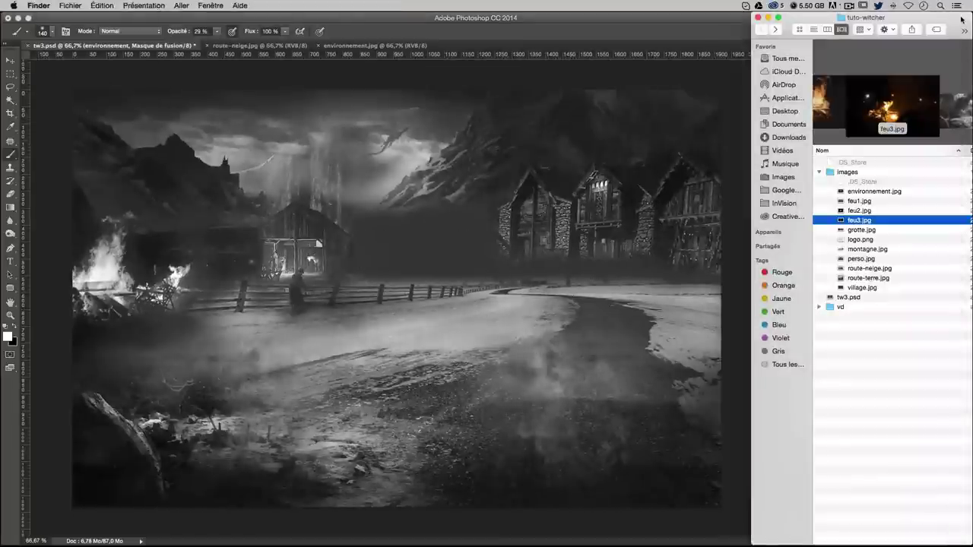
pyautogui.click(867, 260)
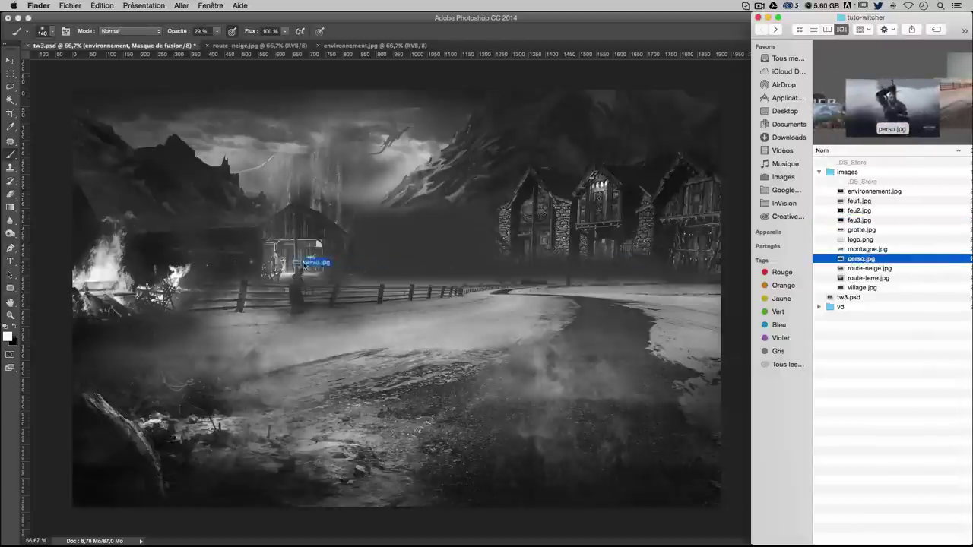
pyautogui.moveTo(848, 263); pyautogui.dragTo(298, 256)
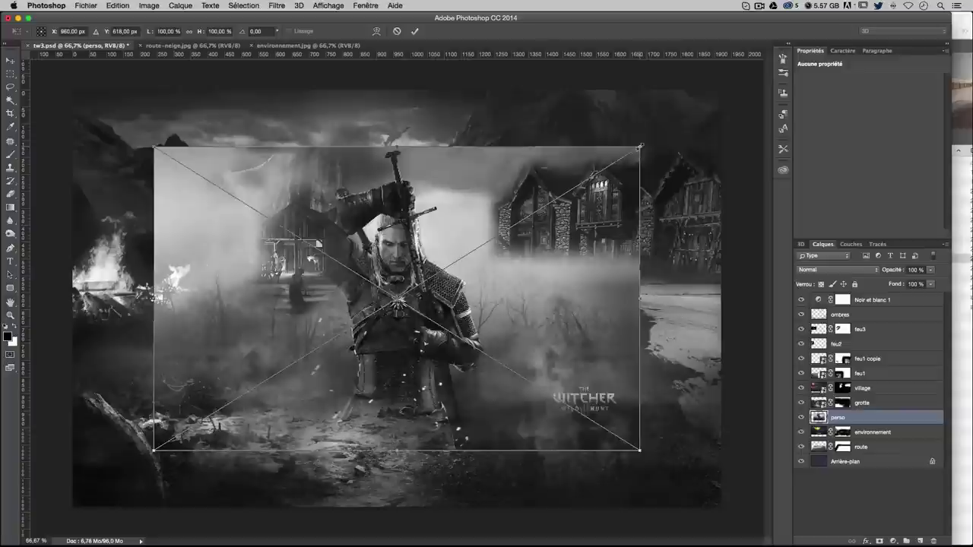
# Scale the perso image to about 134% so it fills the canvas, and commit the transform
pyautogui.moveTo(641, 142); pyautogui.dragTo(705, 77)
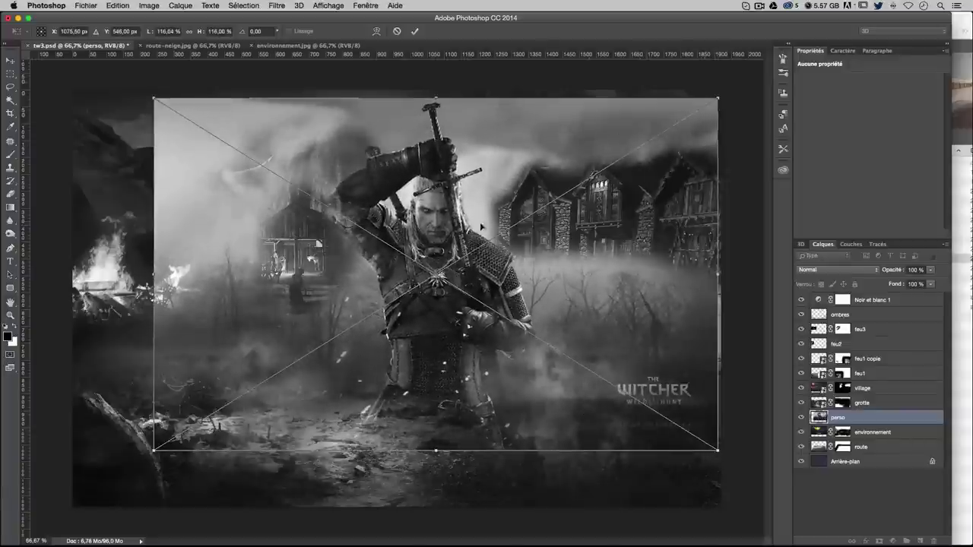
pyautogui.moveTo(484, 224)
pyautogui.mouseDown()
pyautogui.moveTo(428, 280)
pyautogui.moveTo(434, 286)
pyautogui.mouseUp()
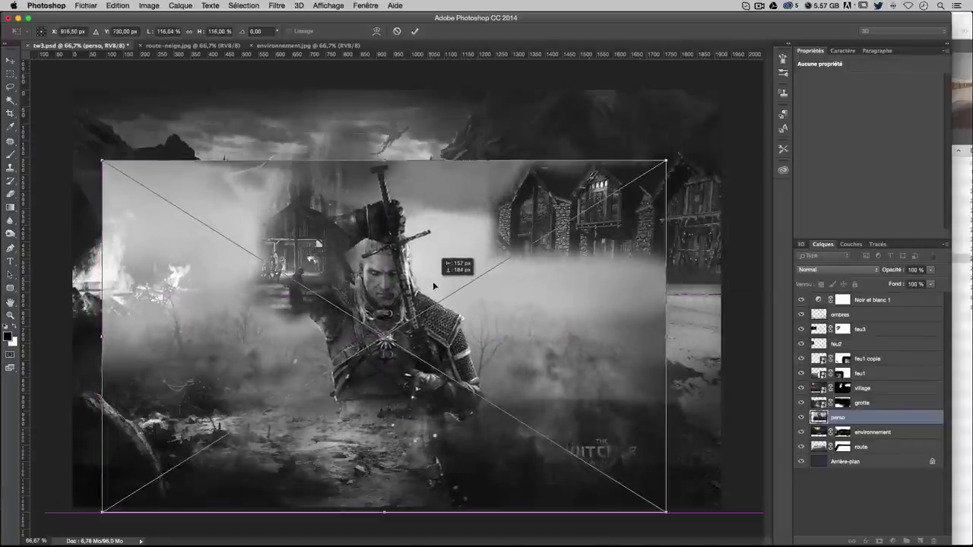
pyautogui.moveTo(666, 162); pyautogui.dragTo(755, 107)
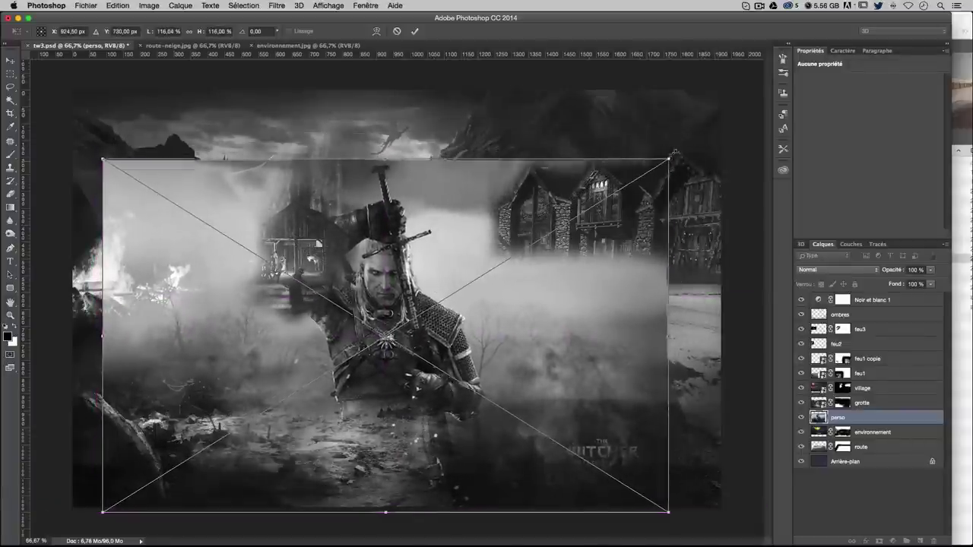
pyautogui.moveTo(541, 259); pyautogui.dragTo(511, 253)
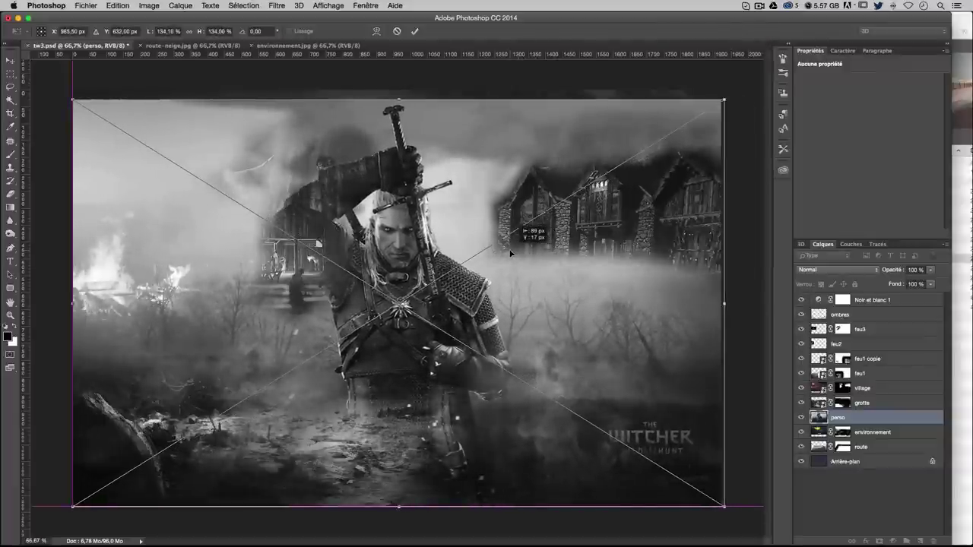
pyautogui.moveTo(728, 101)
pyautogui.mouseDown()
pyautogui.moveTo(681, 110)
pyautogui.moveTo(718, 74)
pyautogui.mouseUp()
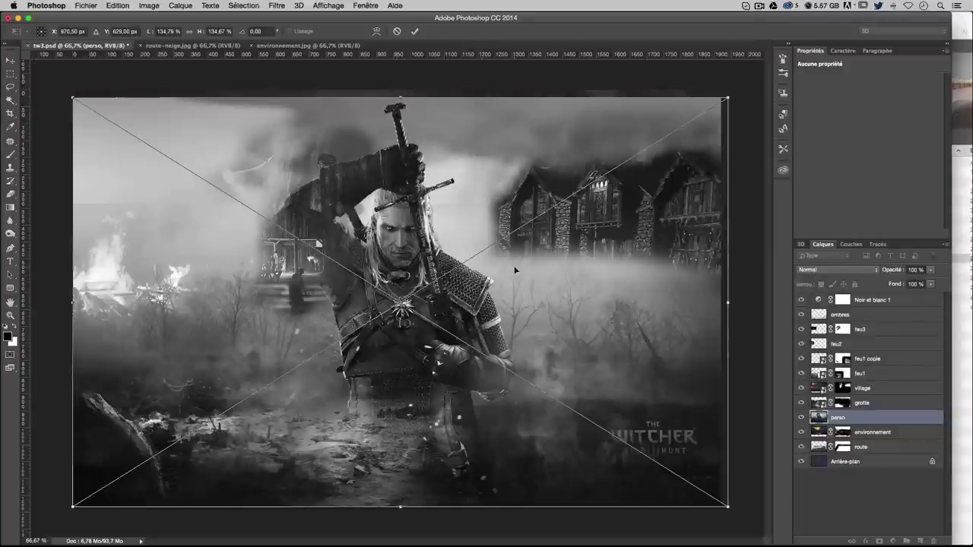
pyautogui.press('Return')
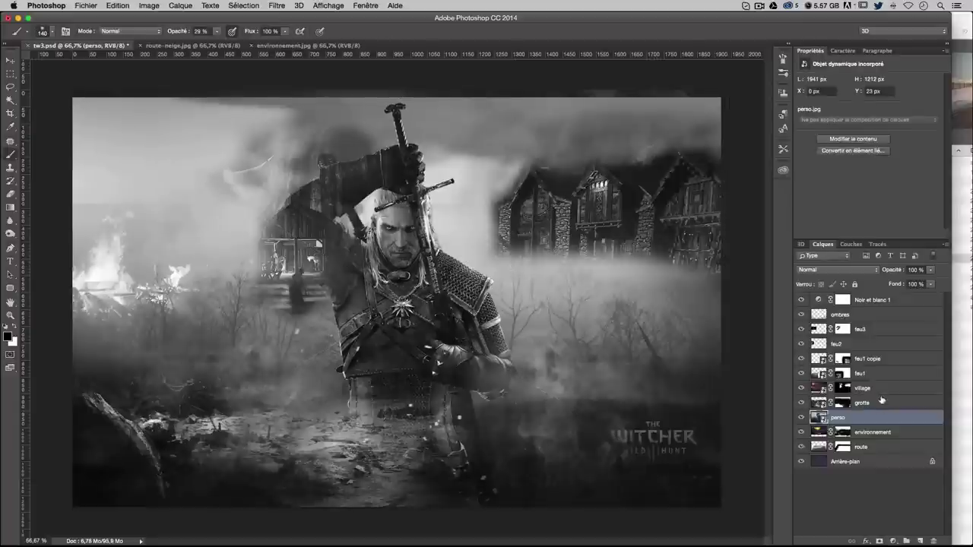
# Move perso just under Noir et blanc 1 and set it to Obscurcir, comparing against Normal
pyautogui.moveTo(863, 422); pyautogui.dragTo(860, 315)
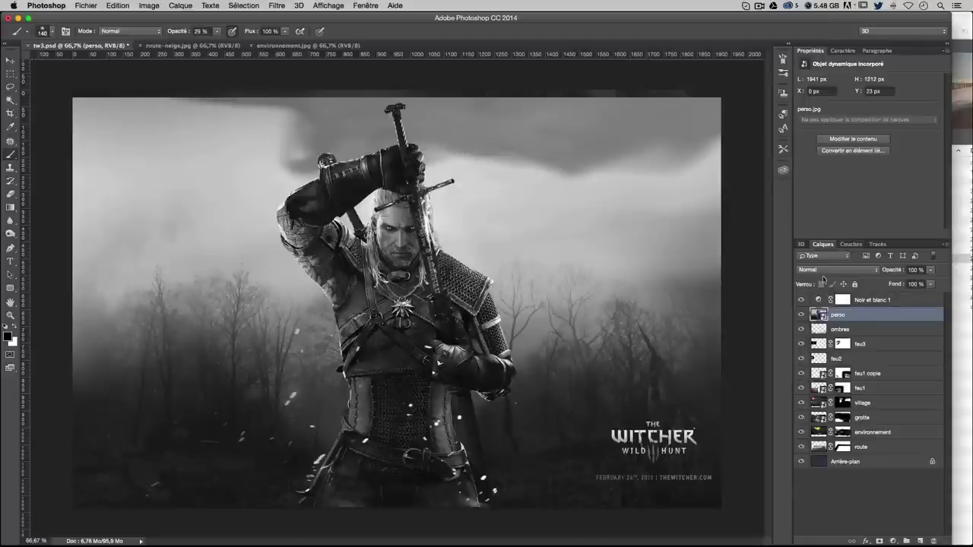
pyautogui.click(814, 270)
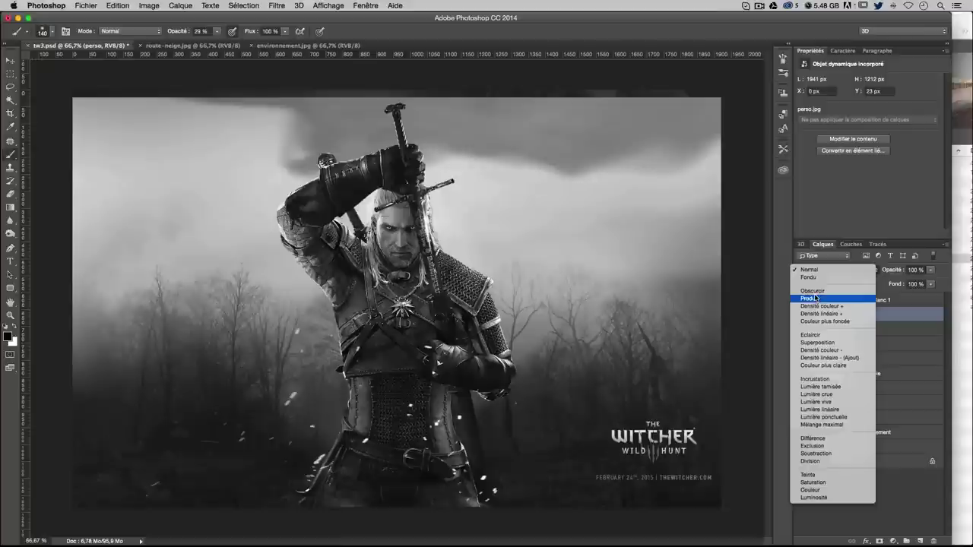
pyautogui.click(813, 292)
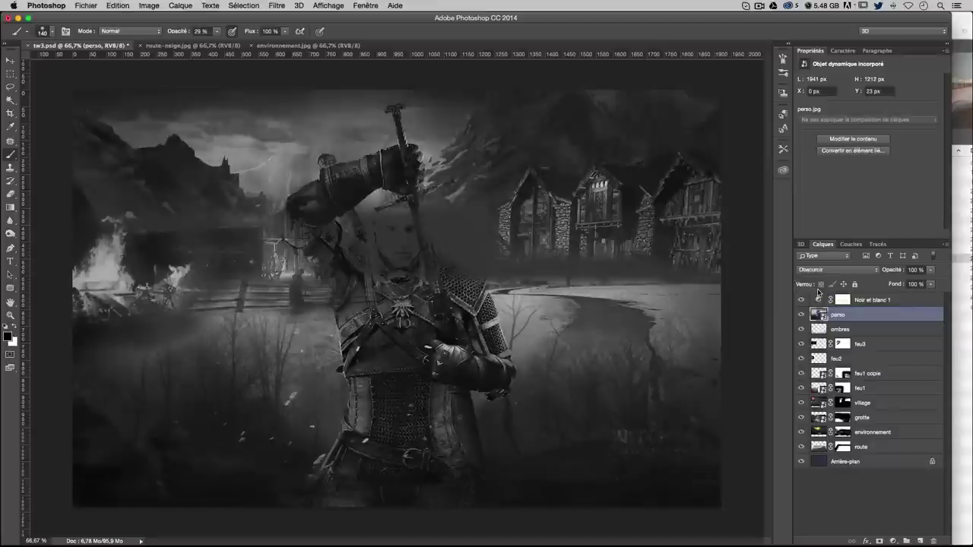
pyautogui.hotkey('ctrl', 'z')
pyautogui.hotkey('ctrl', 'z')
pyautogui.hotkey('ctrl', 'z')
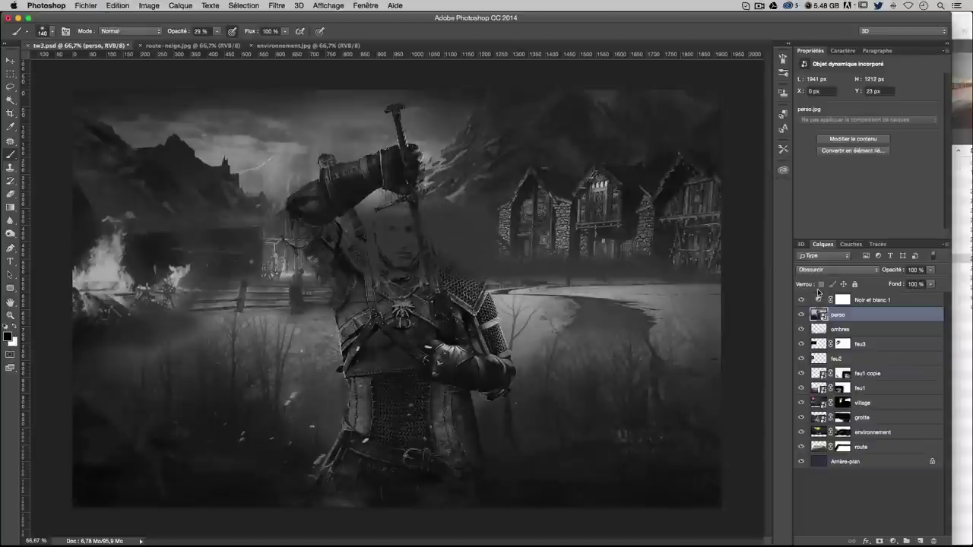
pyautogui.hotkey('ctrl', 'z')
pyautogui.hotkey('ctrl', 'z')
pyautogui.hotkey('ctrl', 'z')
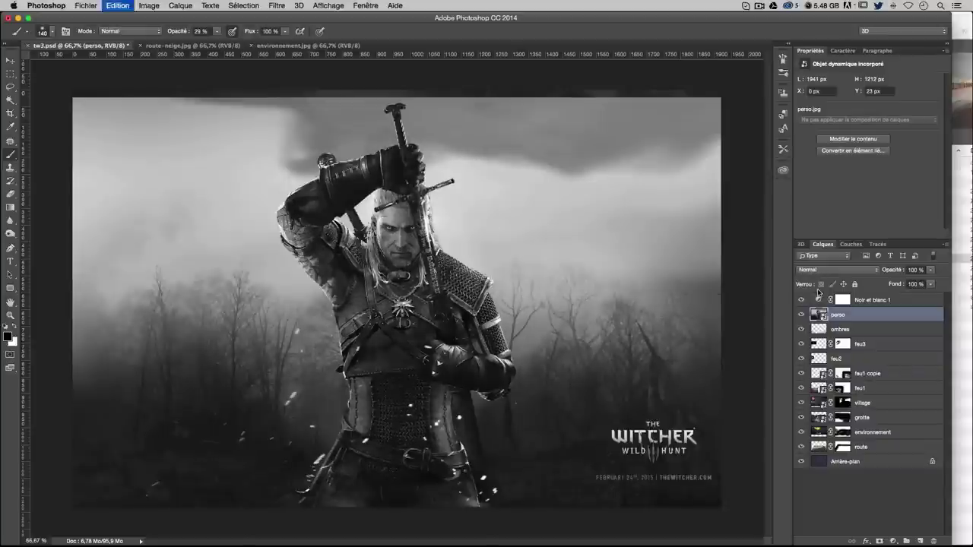
pyautogui.hotkey('ctrl', 'z')
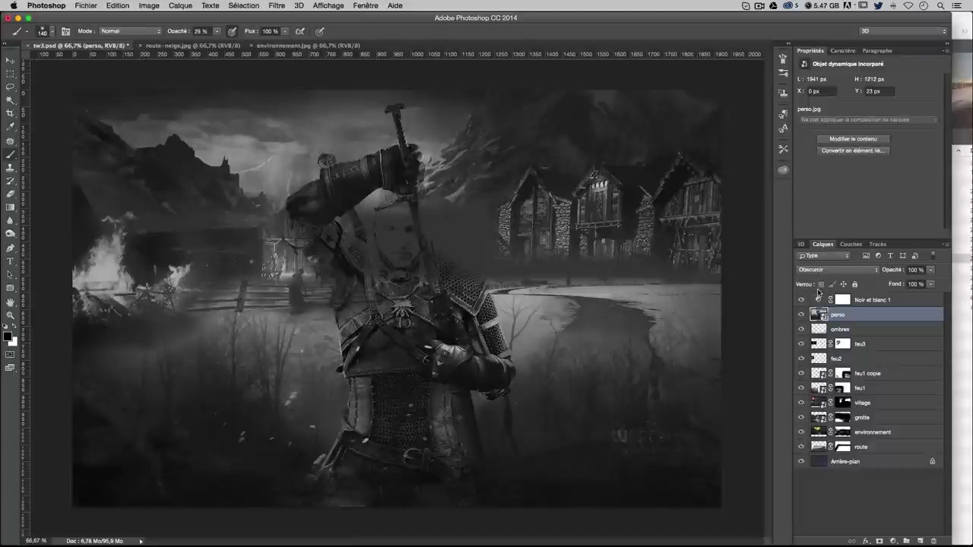
pyautogui.hotkey('ctrl', 'z')
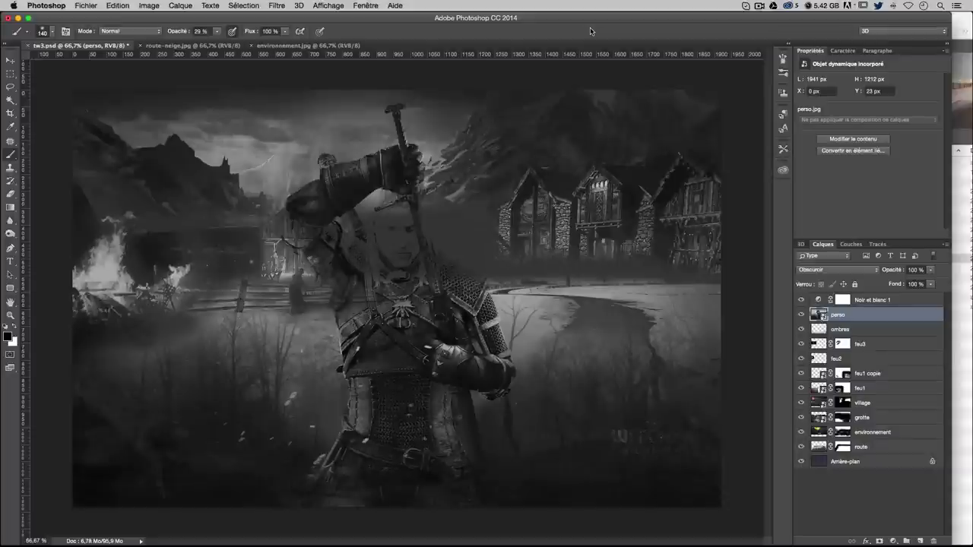
# Add a new layer above ombres named 'lumiere perso'
pyautogui.click(879, 330)
pyautogui.click(916, 541)
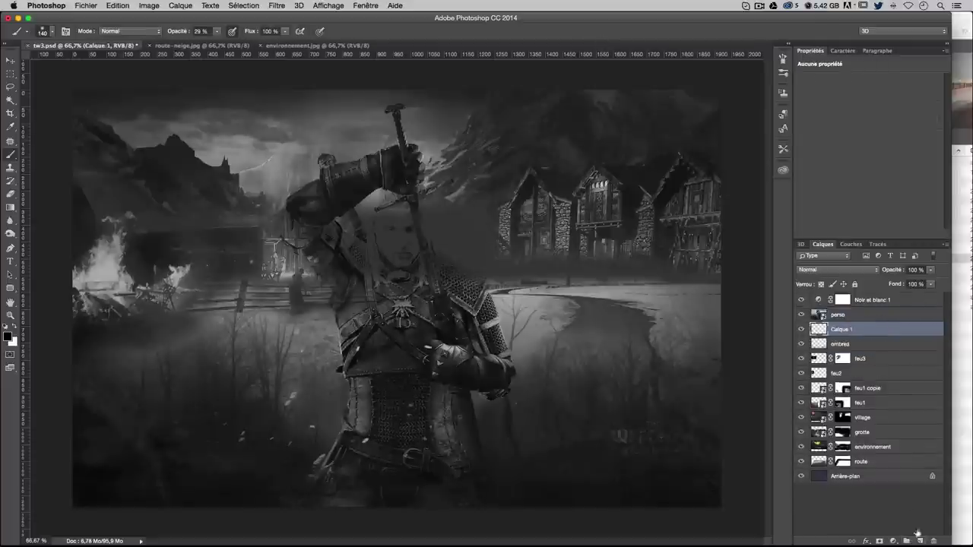
pyautogui.doubleClick(845, 332)
pyautogui.press('BackSpace')
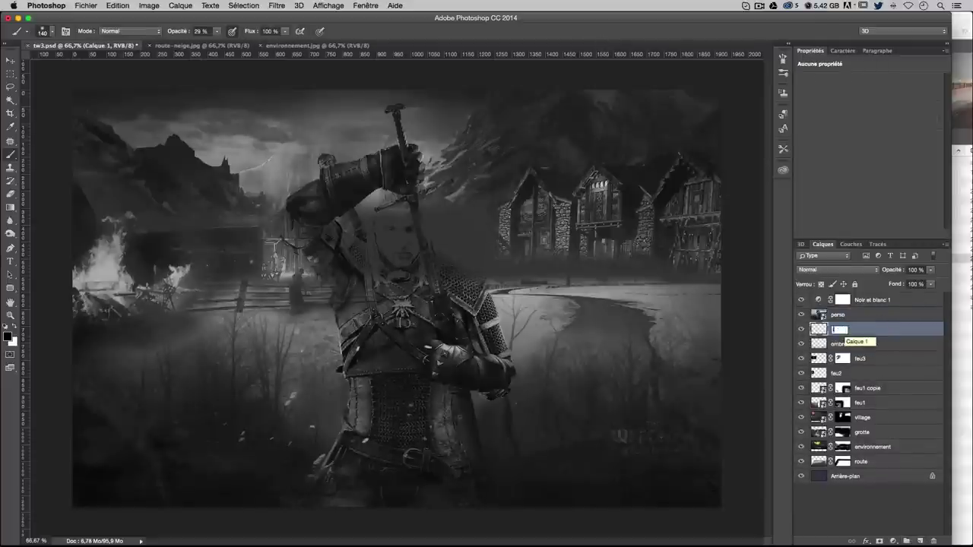
pyautogui.write('lumiere perso')
pyautogui.press('Return')
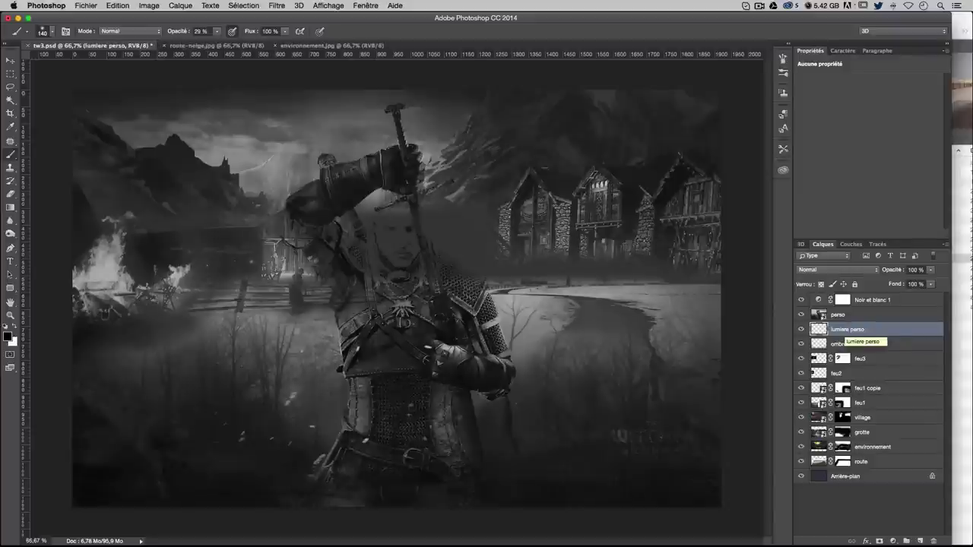
# Paint white light over Geralt's face and left side, with sparks around his hand and belt
pyautogui.click(15, 325)
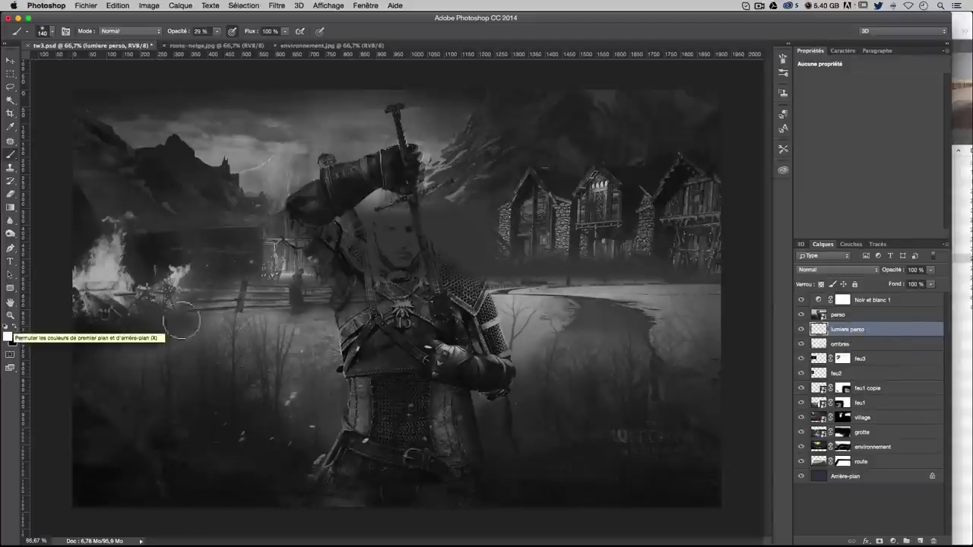
pyautogui.moveTo(397, 288); pyautogui.dragTo(400, 221)
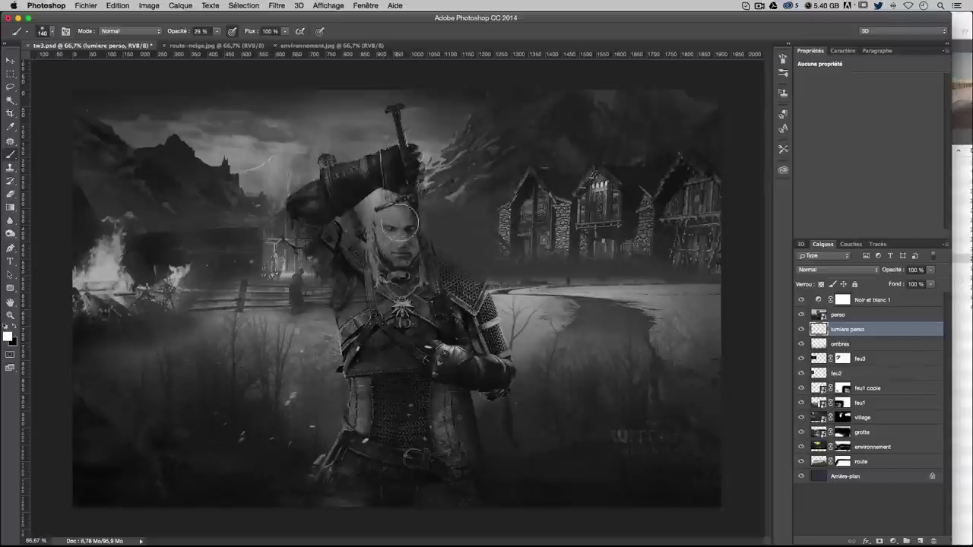
pyautogui.moveTo(217, 32)
pyautogui.mouseDown()
pyautogui.moveTo(245, 45)
pyautogui.moveTo(308, 50)
pyautogui.mouseUp()
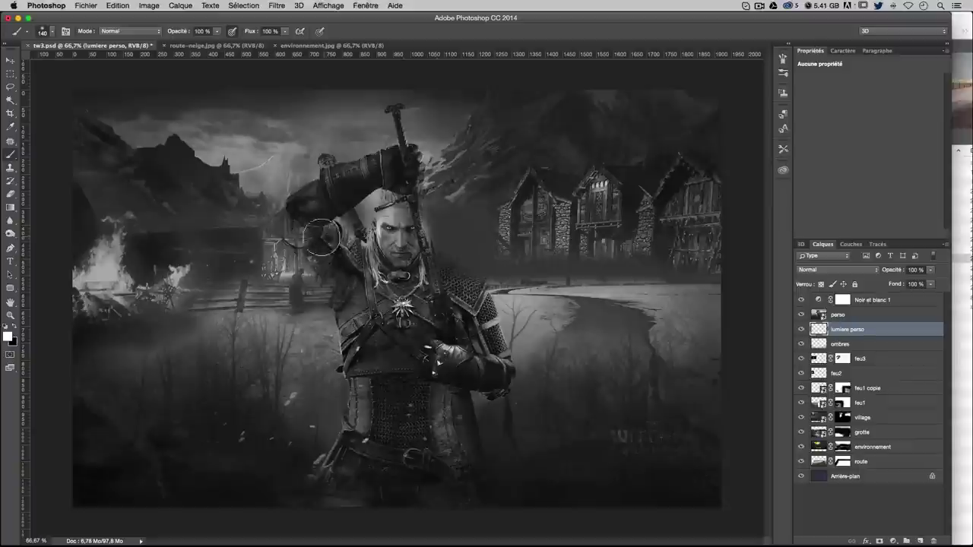
pyautogui.moveTo(322, 238); pyautogui.dragTo(308, 221)
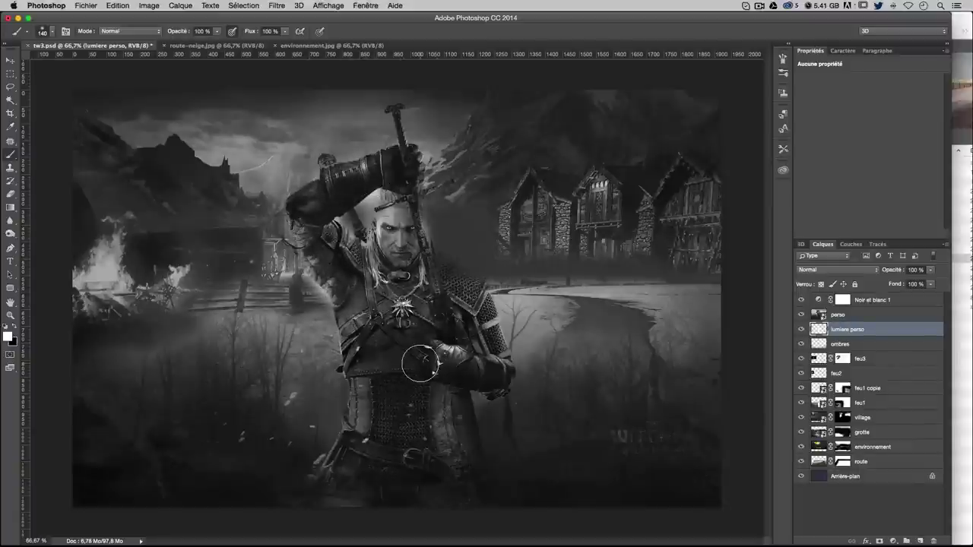
pyautogui.moveTo(433, 346); pyautogui.dragTo(434, 399)
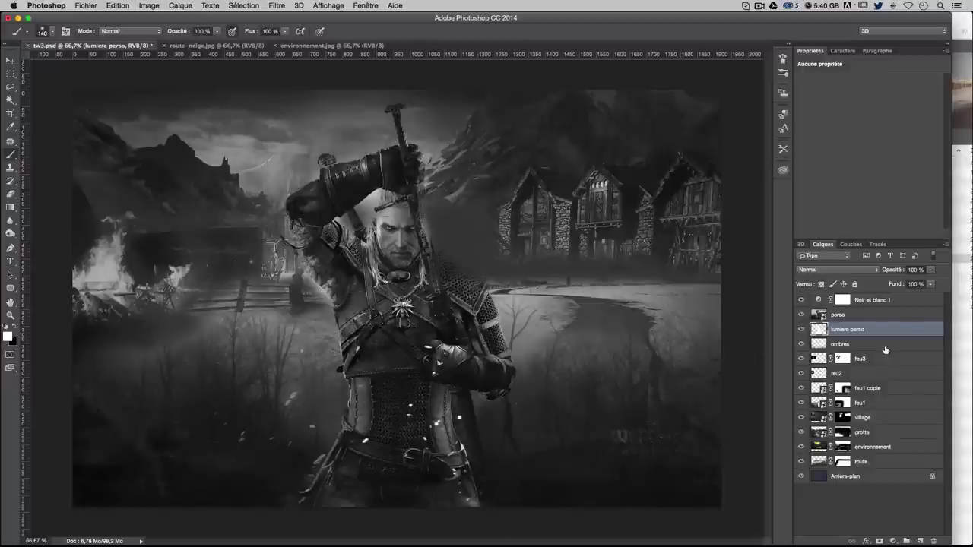
# Add a mask to perso and paint black with a 279 px brush over the lower-left rocks and fire
pyautogui.click(859, 314)
pyautogui.click(880, 541)
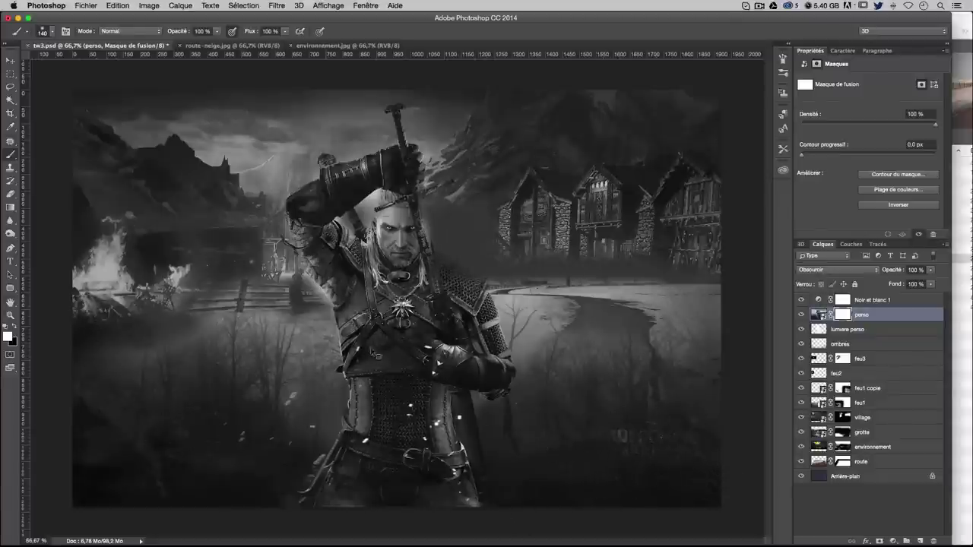
pyautogui.moveTo(376, 354); pyautogui.dragTo(410, 354)
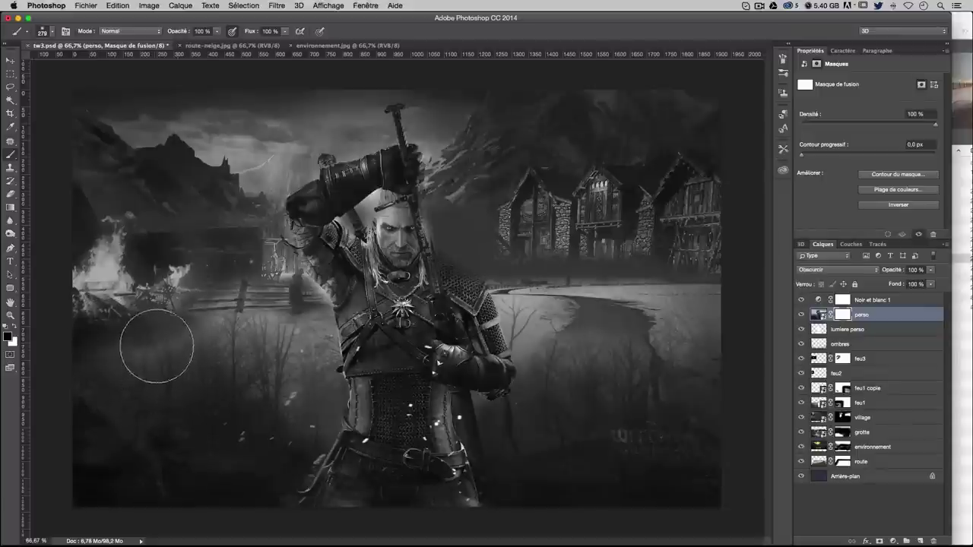
pyautogui.press('x')
pyautogui.moveTo(183, 380); pyautogui.dragTo(128, 433)
pyautogui.moveTo(160, 465)
pyautogui.mouseDown()
pyautogui.moveTo(192, 430)
pyautogui.moveTo(110, 273)
pyautogui.mouseUp()
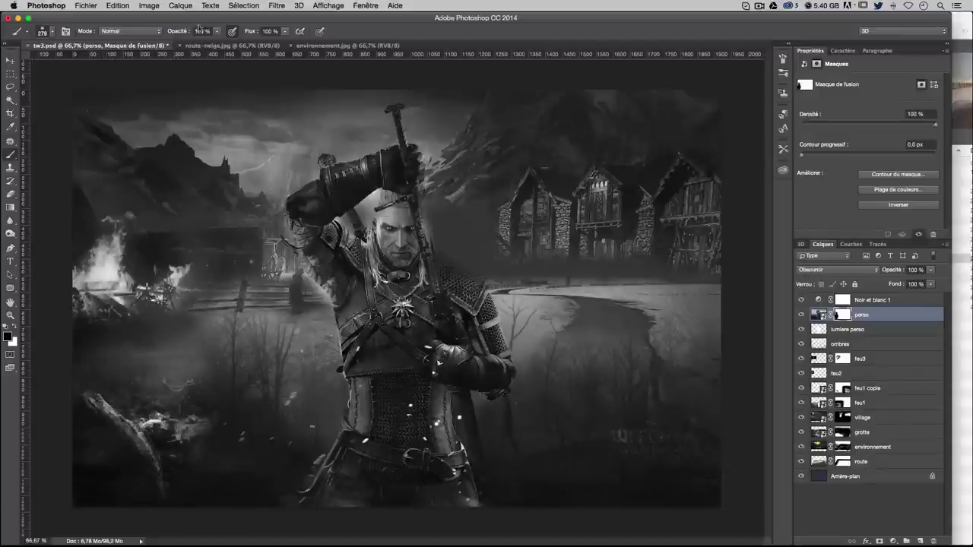
# At 41% opacity, blend the ground left of Geralt, the Witcher logo area and the road edges
pyautogui.moveTo(216, 35); pyautogui.dragTo(187, 48)
pyautogui.moveTo(228, 462)
pyautogui.mouseDown()
pyautogui.moveTo(185, 428)
pyautogui.moveTo(132, 481)
pyautogui.mouseUp()
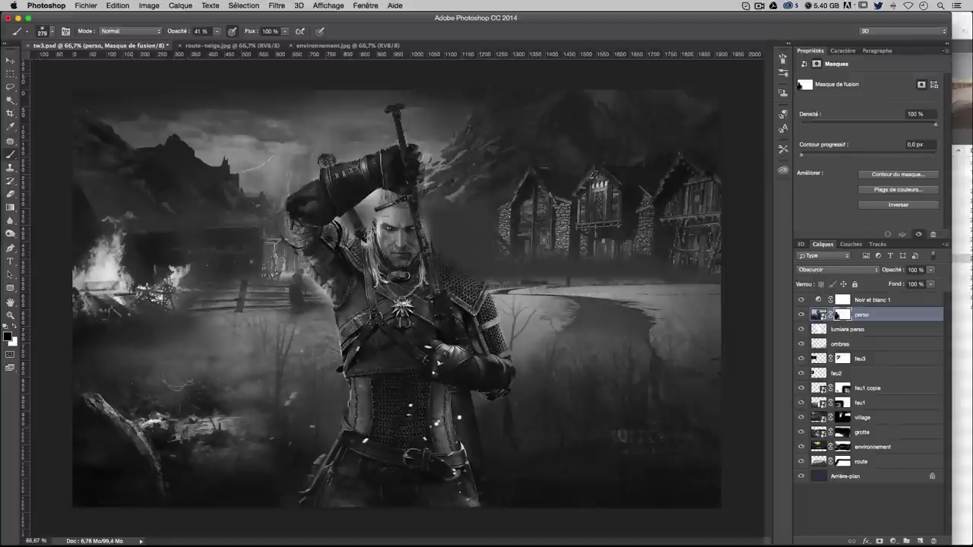
pyautogui.moveTo(242, 329)
pyautogui.mouseDown()
pyautogui.moveTo(304, 444)
pyautogui.moveTo(253, 324)
pyautogui.mouseUp()
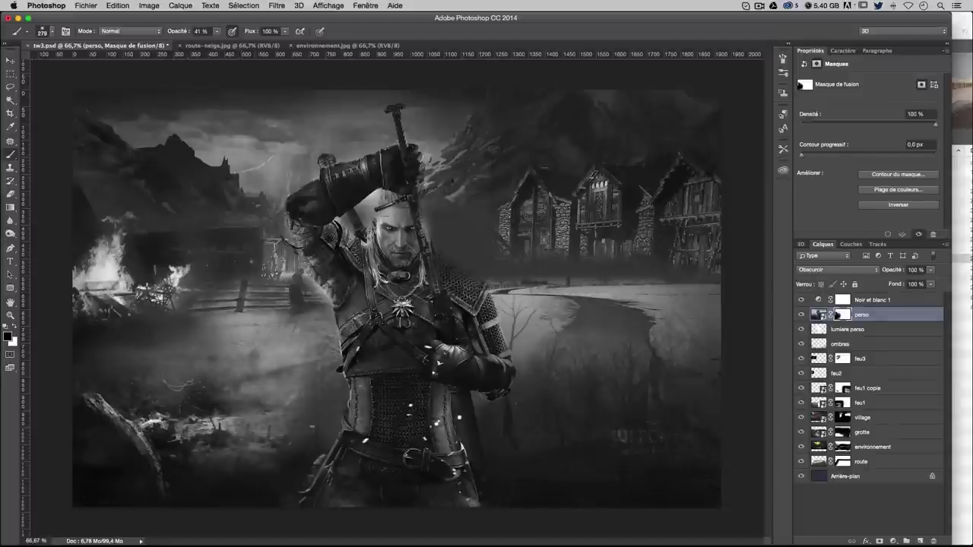
pyautogui.moveTo(663, 347); pyautogui.dragTo(557, 433)
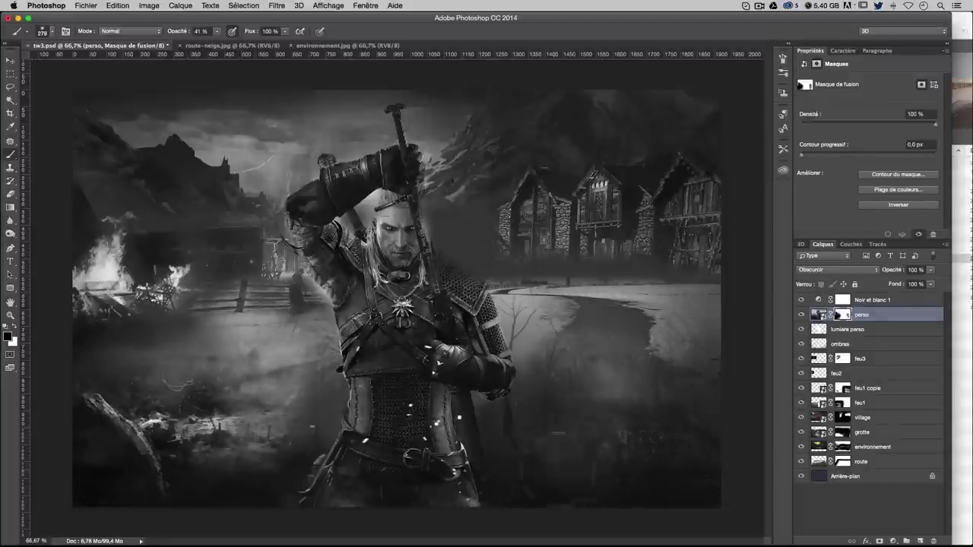
pyautogui.moveTo(669, 304)
pyautogui.mouseDown()
pyautogui.moveTo(699, 342)
pyautogui.moveTo(715, 303)
pyautogui.moveTo(685, 355)
pyautogui.moveTo(687, 505)
pyautogui.mouseUp()
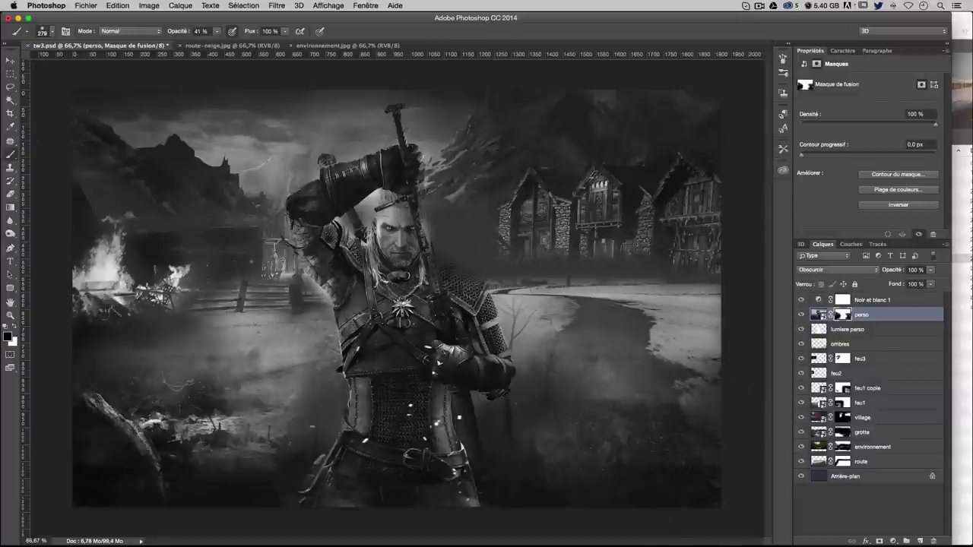
pyautogui.moveTo(588, 371); pyautogui.dragTo(616, 355)
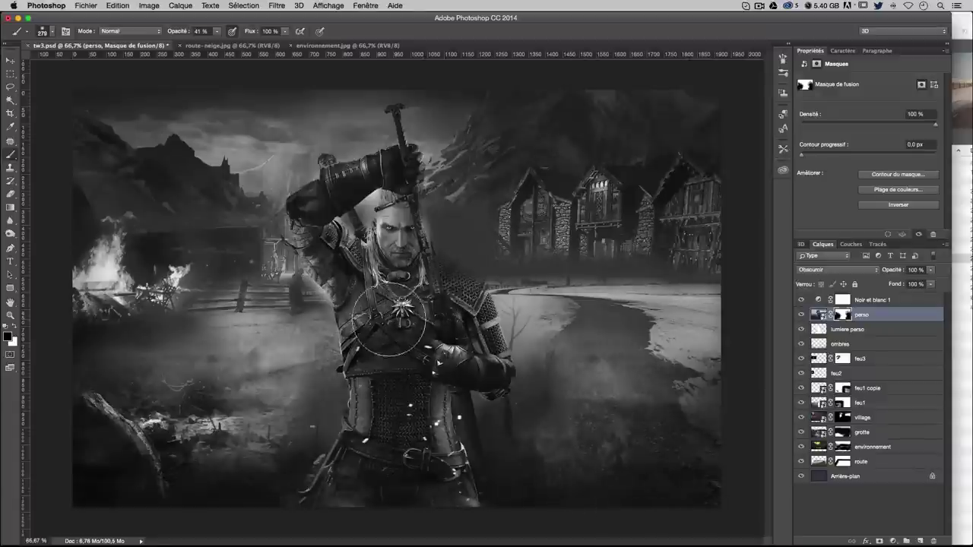
pyautogui.moveTo(389, 318); pyautogui.dragTo(360, 322)
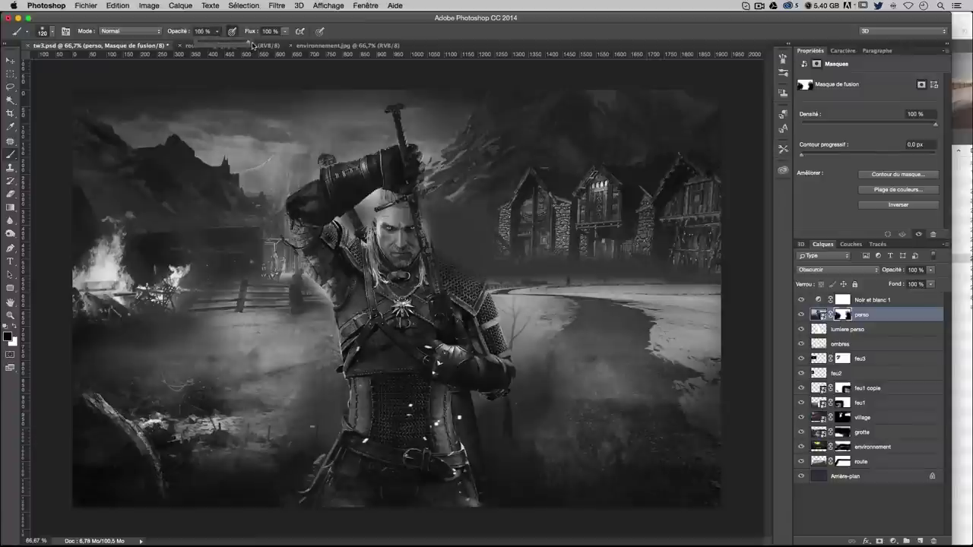
pyautogui.hotkey('ctrl', '+')
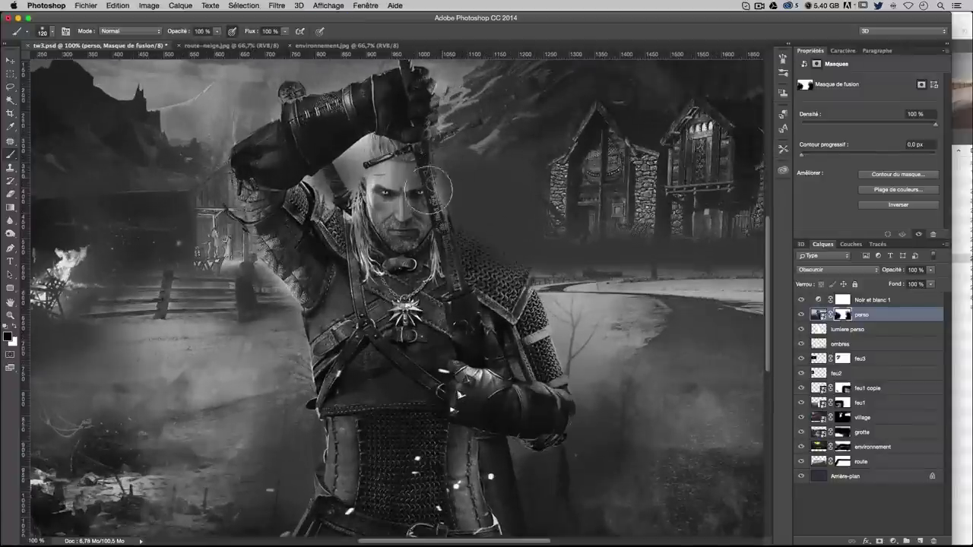
# Soften the perso mask beside Geralt's left side and along the bottom with a 59 px brush
pyautogui.scroll(-3, 429, 190)
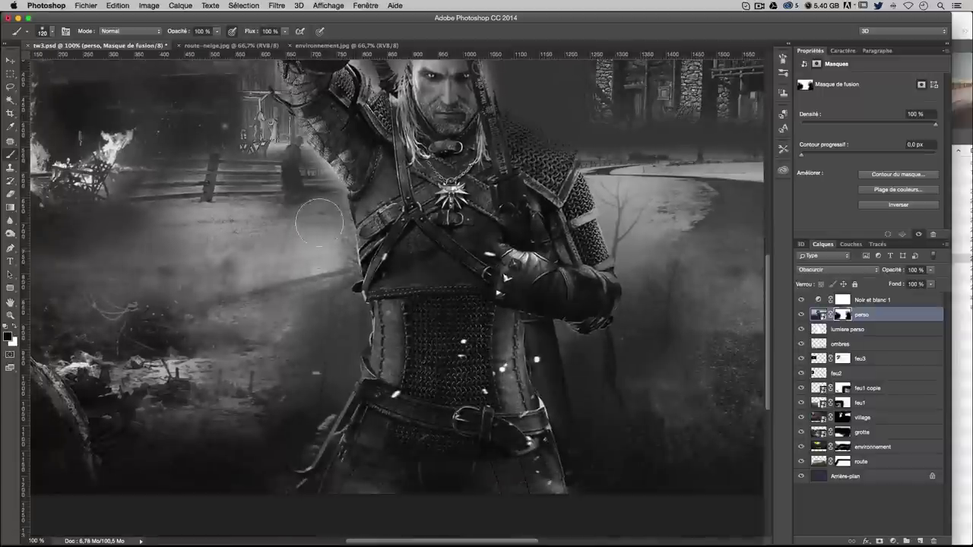
pyautogui.moveTo(323, 297)
pyautogui.mouseDown()
pyautogui.moveTo(311, 371)
pyautogui.moveTo(255, 406)
pyautogui.mouseUp()
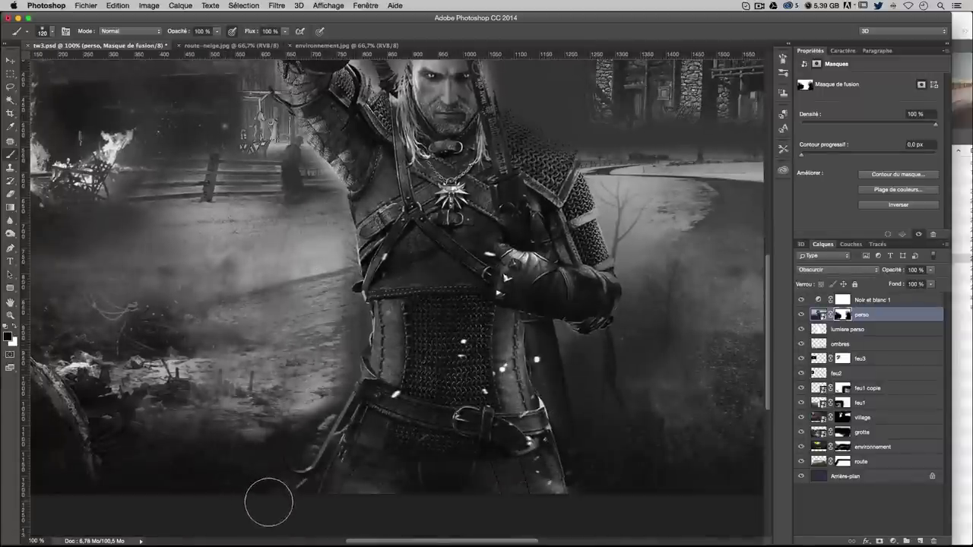
pyautogui.rightClick(262, 501)
pyautogui.moveTo(238, 467); pyautogui.dragTo(228, 467)
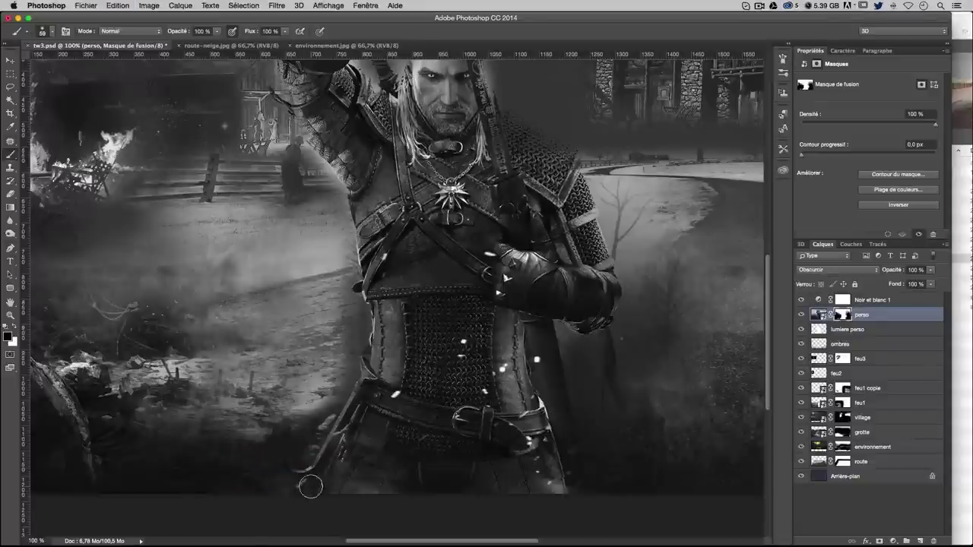
pyautogui.moveTo(286, 485); pyautogui.dragTo(418, 489)
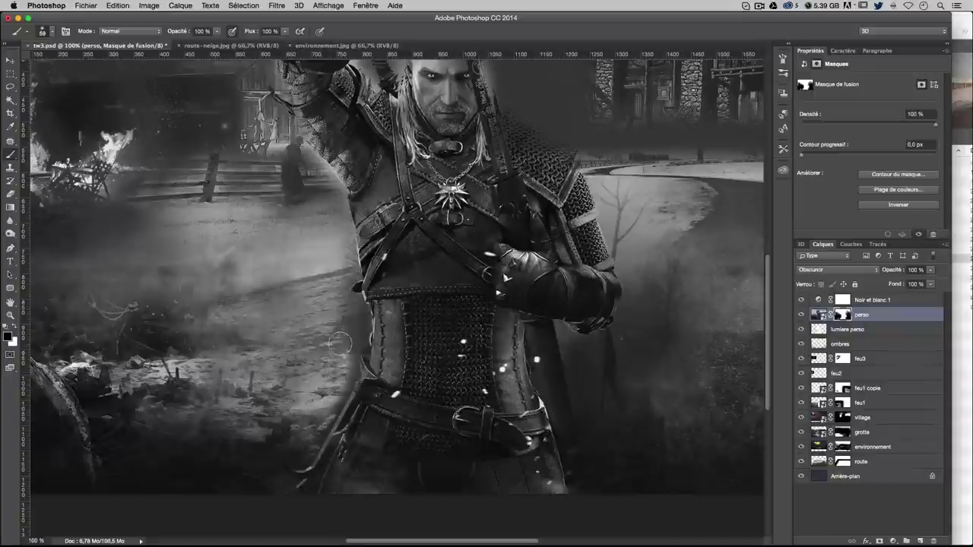
pyautogui.moveTo(337, 369)
pyautogui.keyDown('ctrl'); pyautogui.keyDown('alt'); pyautogui.mouseDown()
pyautogui.moveTo(317, 428)
pyautogui.moveTo(356, 318)
pyautogui.moveTo(347, 378)
pyautogui.mouseUp(); pyautogui.keyUp('alt'); pyautogui.keyUp('ctrl')
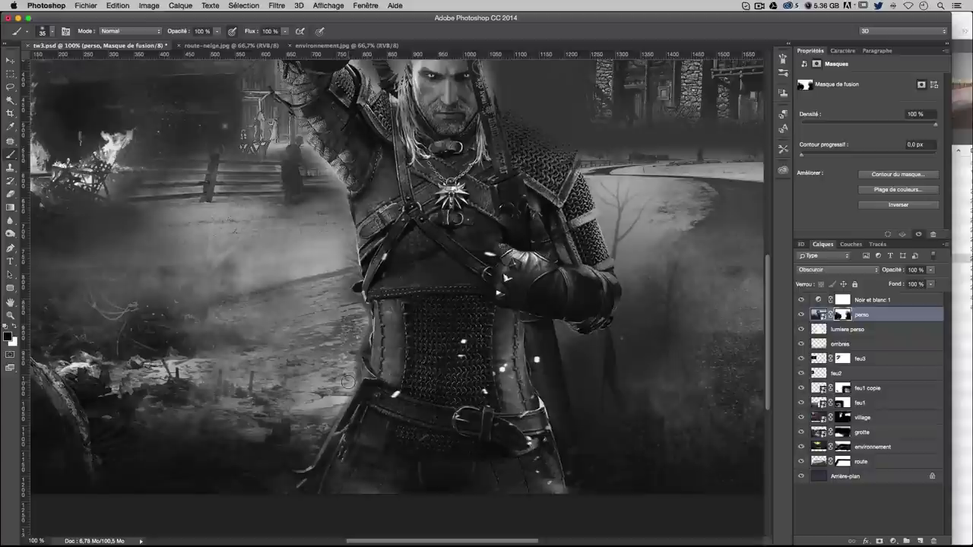
# With a 54 px brush, mask a vertical strip and blend the fog right of Geralt
pyautogui.press('x')
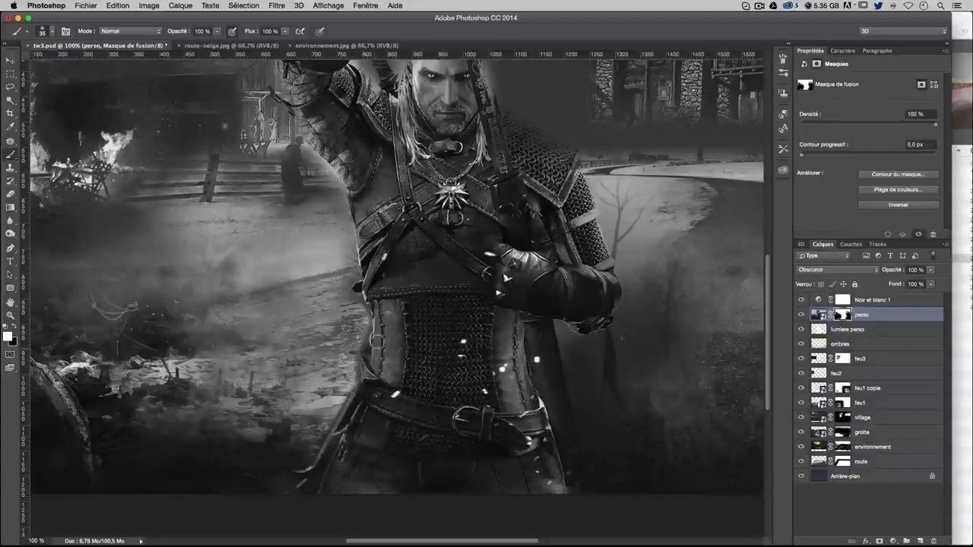
pyautogui.scroll(1, 374, 315)
pyautogui.press('x')
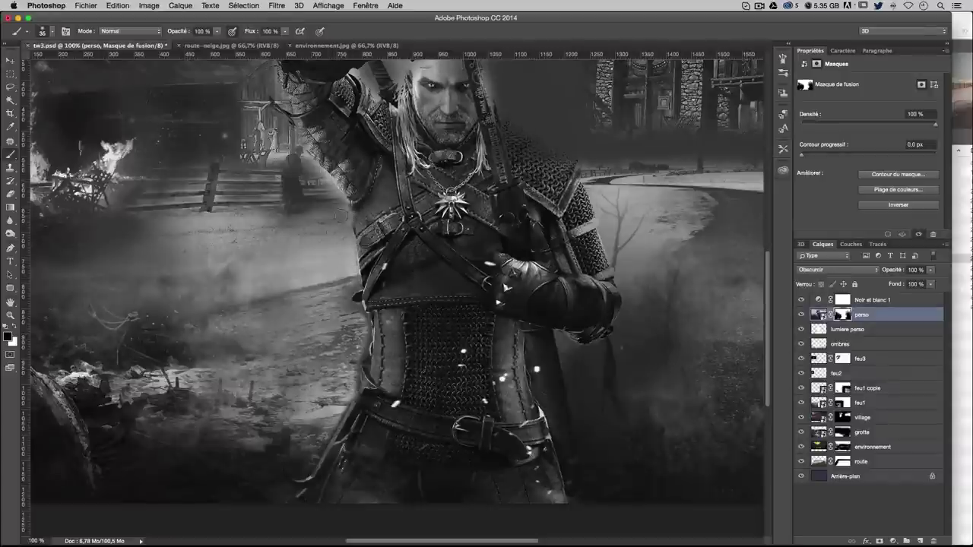
pyautogui.press('x')
pyautogui.moveTo(630, 402); pyautogui.dragTo(645, 403)
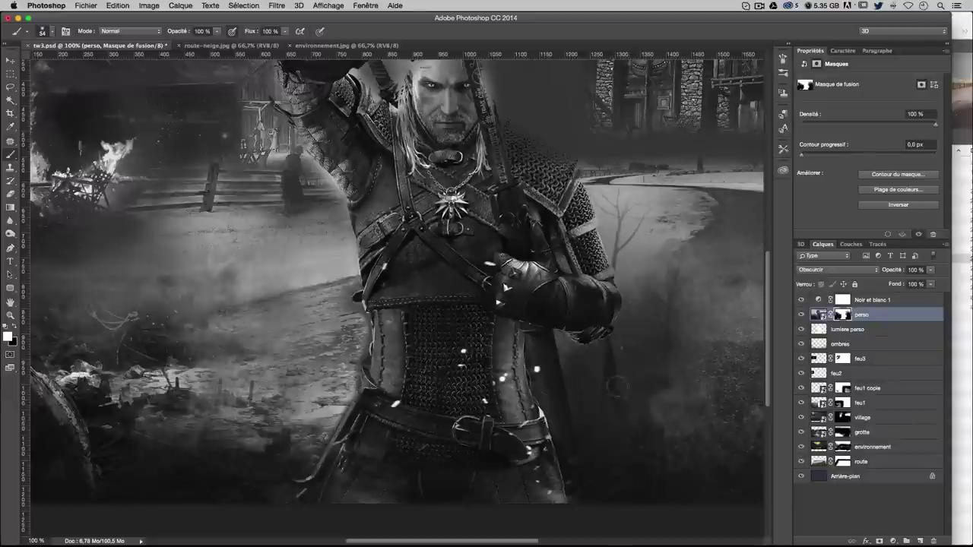
pyautogui.moveTo(674, 289)
pyautogui.mouseDown()
pyautogui.moveTo(669, 387)
pyautogui.moveTo(700, 392)
pyautogui.moveTo(672, 396)
pyautogui.mouseUp()
pyautogui.press('x')
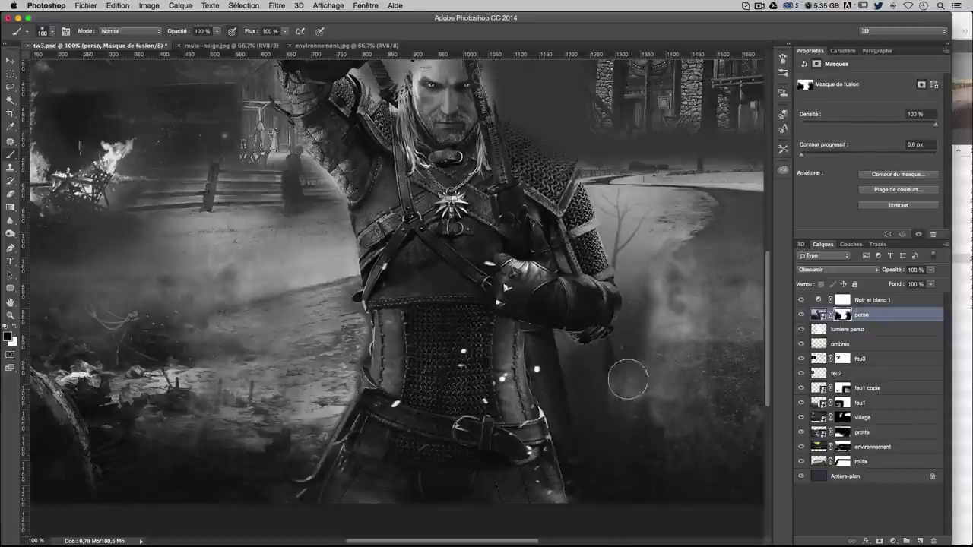
pyautogui.moveTo(624, 361)
pyautogui.mouseDown()
pyautogui.moveTo(597, 427)
pyautogui.moveTo(617, 402)
pyautogui.mouseUp()
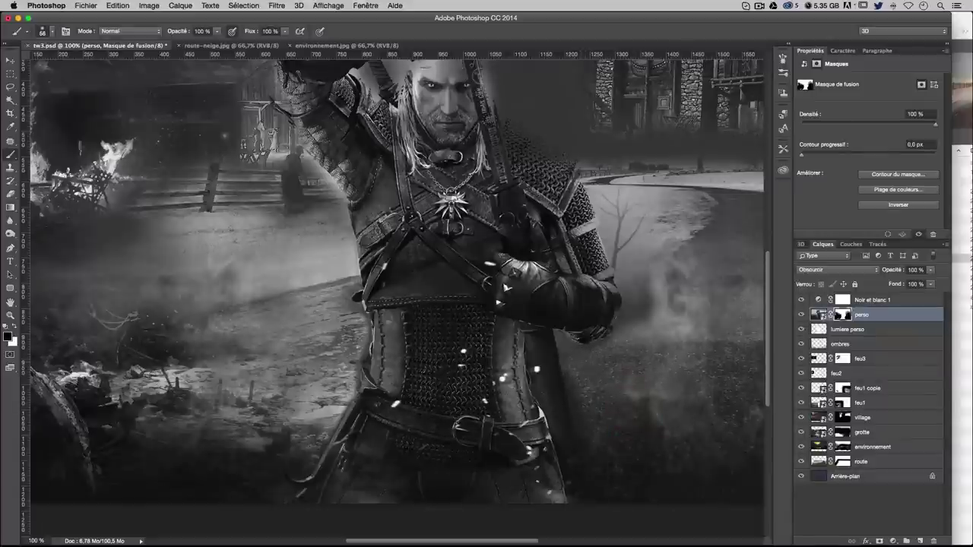
# Refine the perso mask along the armour edge near Geralt's head with a 34 px brush
pyautogui.moveTo(604, 383); pyautogui.dragTo(587, 382)
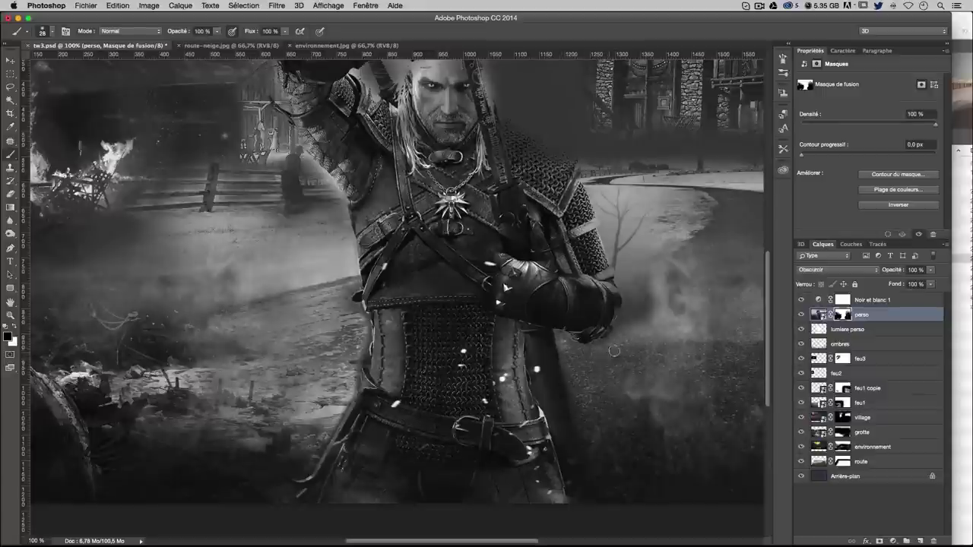
pyautogui.moveTo(612, 348); pyautogui.dragTo(631, 348)
pyautogui.moveTo(646, 258)
pyautogui.mouseDown()
pyautogui.moveTo(566, 327)
pyautogui.moveTo(546, 283)
pyautogui.mouseUp()
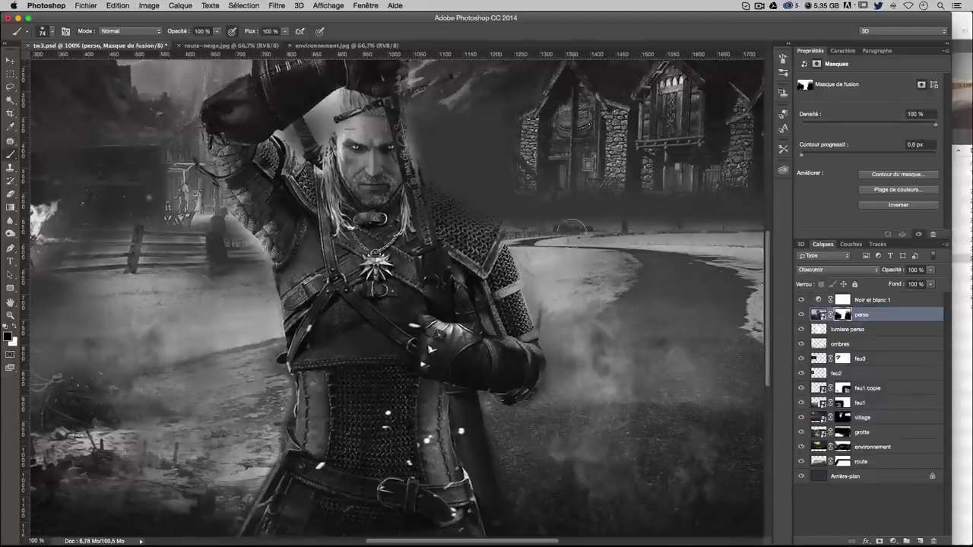
pyautogui.moveTo(555, 250); pyautogui.dragTo(532, 250)
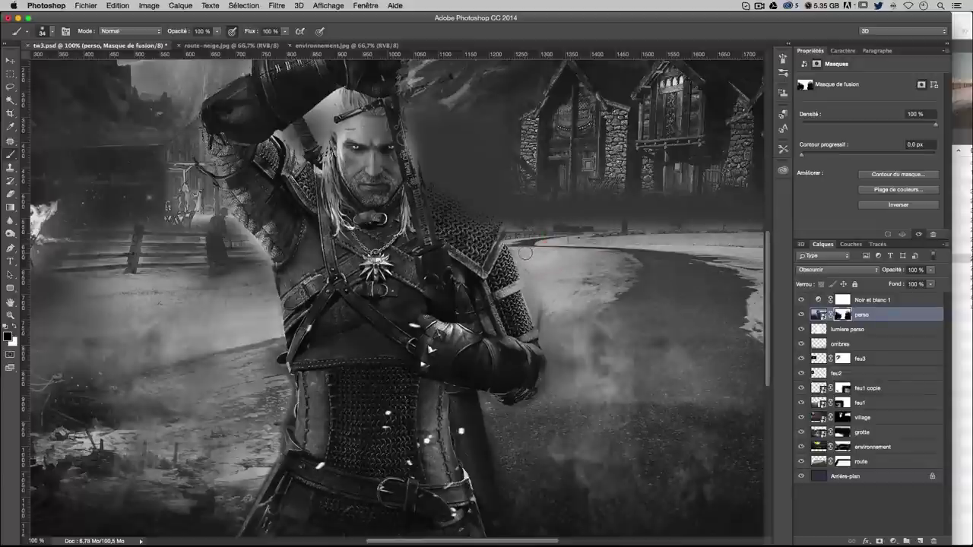
pyautogui.moveTo(541, 285); pyautogui.dragTo(540, 311)
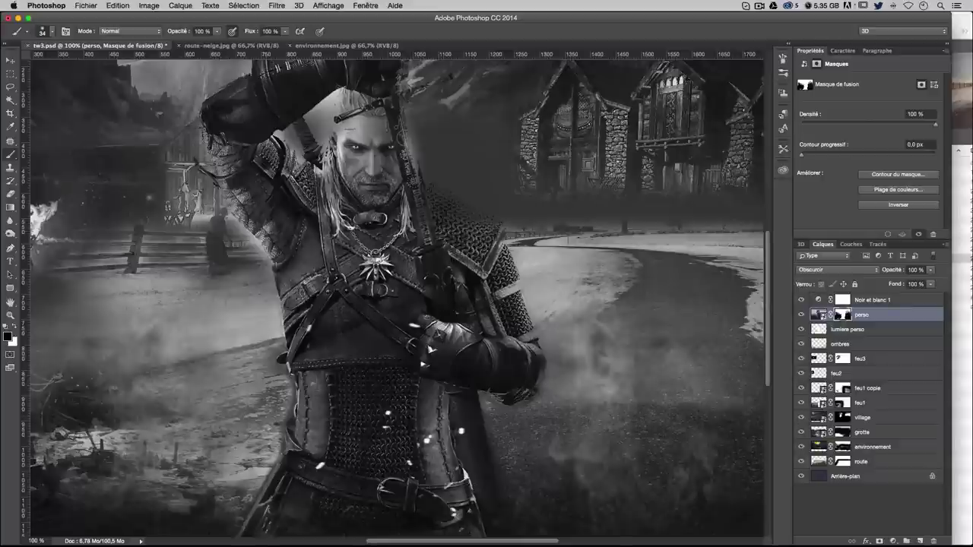
pyautogui.moveTo(557, 228); pyautogui.dragTo(563, 331)
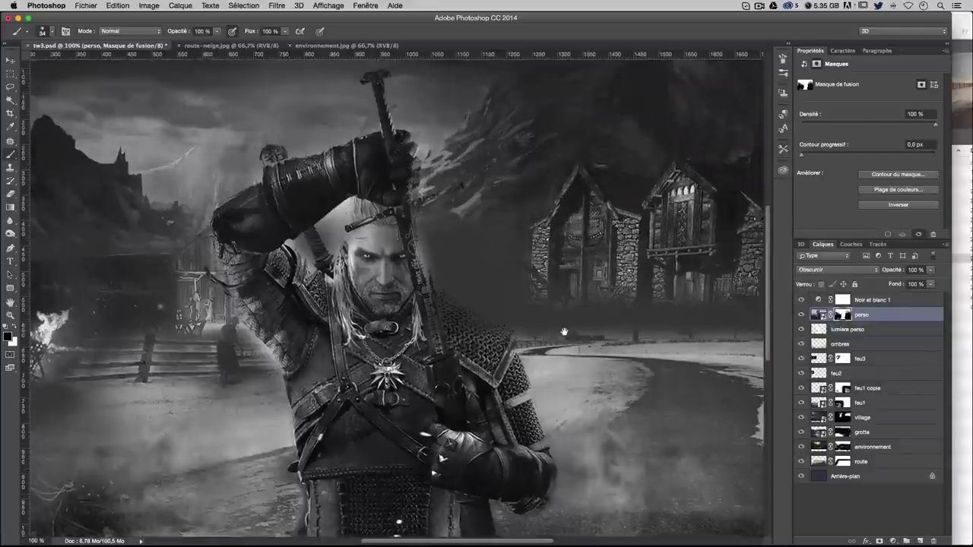
# Zoom in close and hide the dark fringe beside the boot with a 16 px brush
pyautogui.scroll(-3, 651, 366)
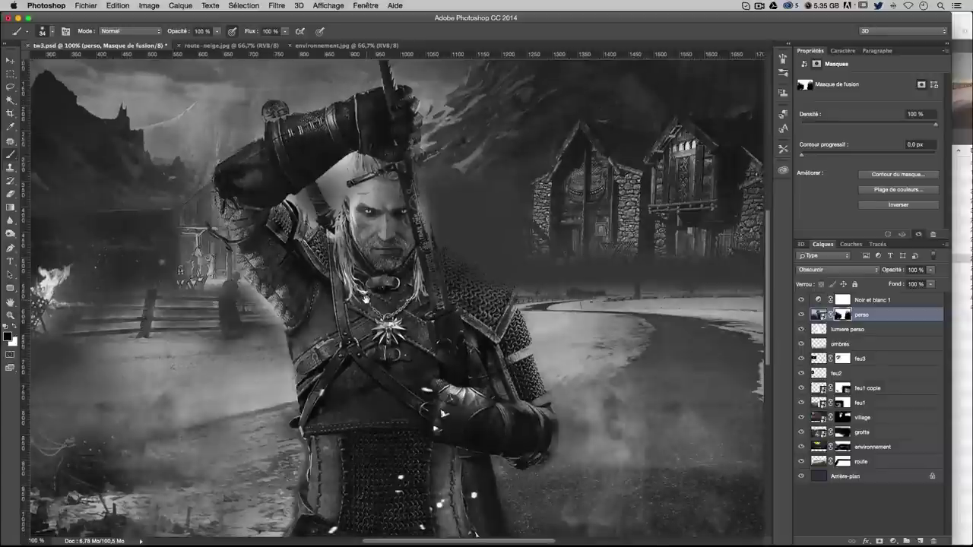
pyautogui.scroll(3, 410, 229)
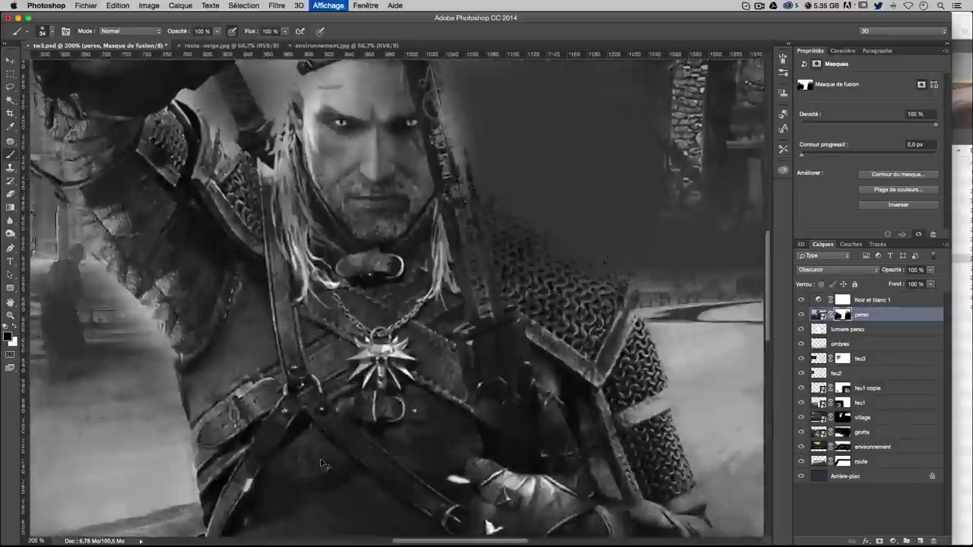
pyautogui.scroll(2, 403, 220)
pyautogui.scroll(2, 395, 213)
pyautogui.scroll(2, 389, 204)
pyautogui.hscroll(5, 389, 204)
pyautogui.scroll(-2, 389, 203)
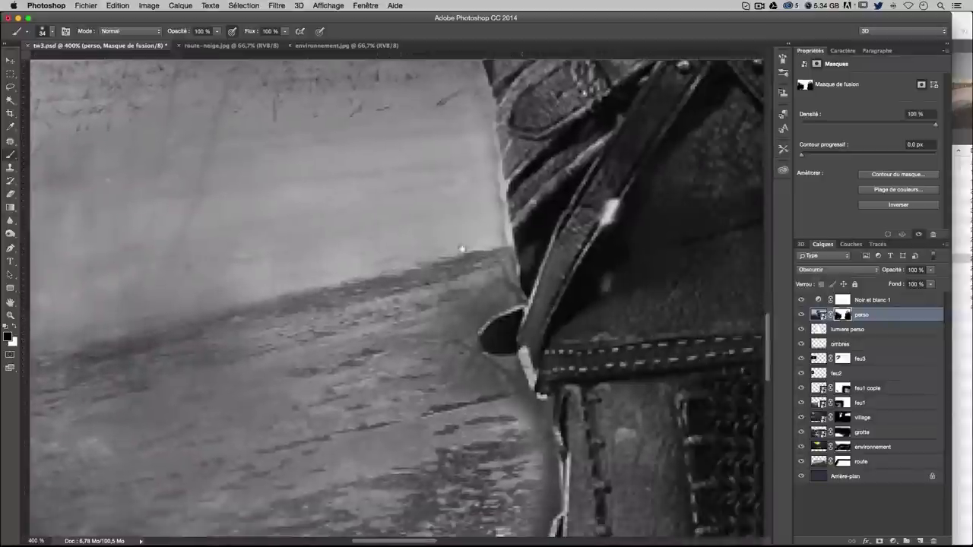
pyautogui.moveTo(494, 403); pyautogui.dragTo(543, 517)
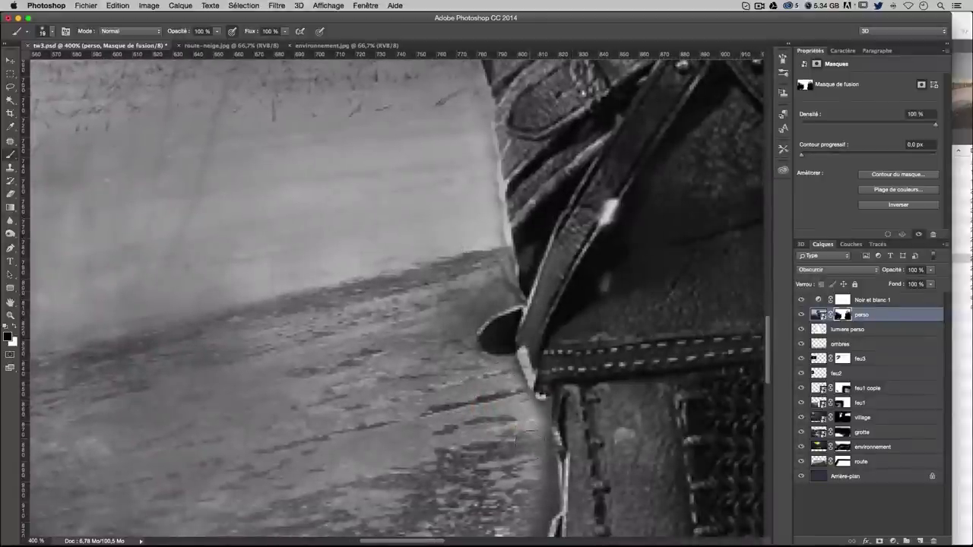
pyautogui.moveTo(490, 286); pyautogui.dragTo(493, 272)
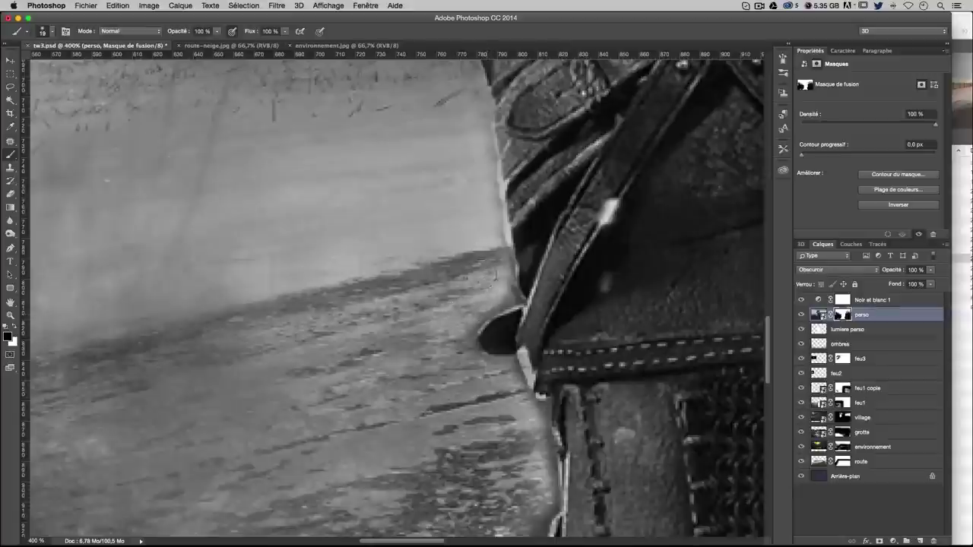
# Paint black on the perso mask along the leather armour edge beside the road
pyautogui.moveTo(590, 306); pyautogui.dragTo(521, 282)
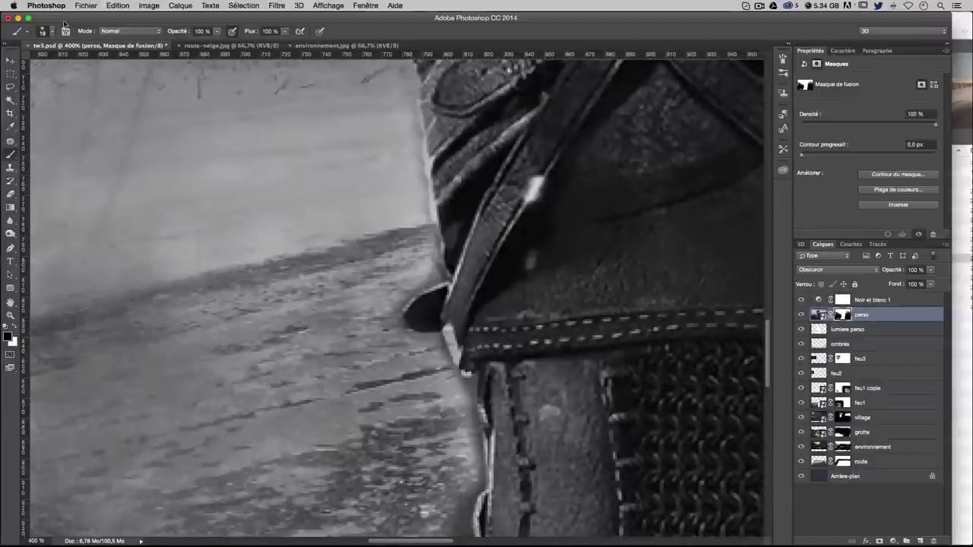
pyautogui.moveTo(235, 163); pyautogui.dragTo(238, 448)
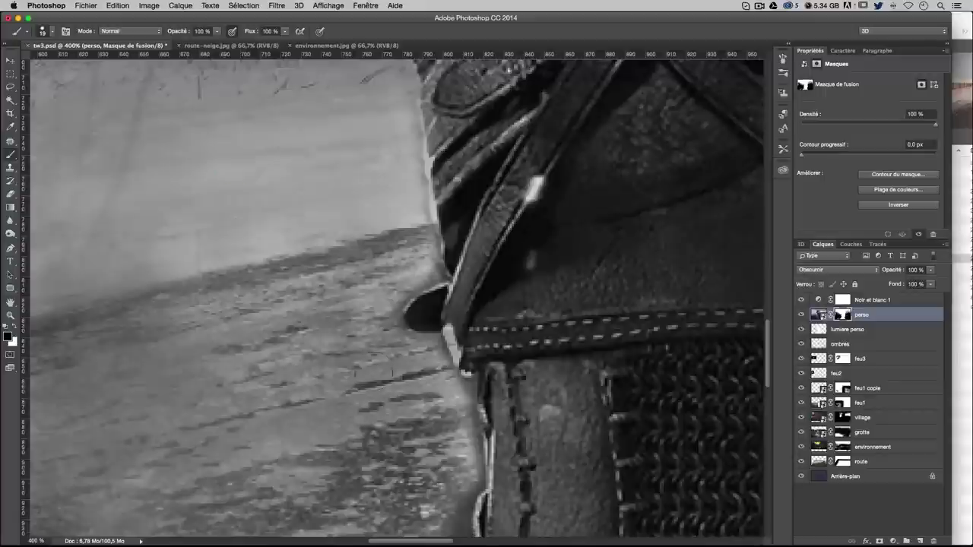
pyautogui.moveTo(394, 362); pyautogui.dragTo(380, 362)
pyautogui.moveTo(432, 343); pyautogui.dragTo(465, 392)
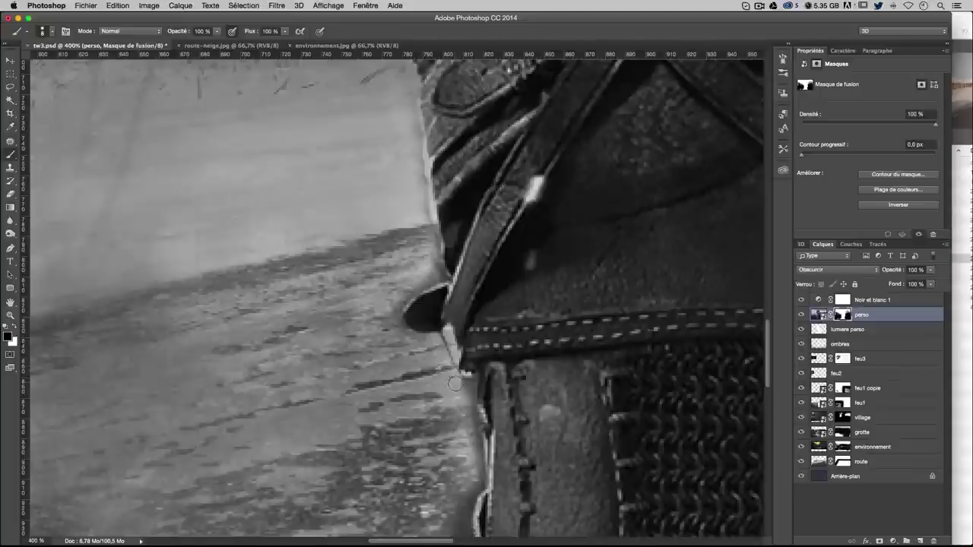
pyautogui.keyDown('shift'); pyautogui.click(463, 419); pyautogui.keyUp('shift')
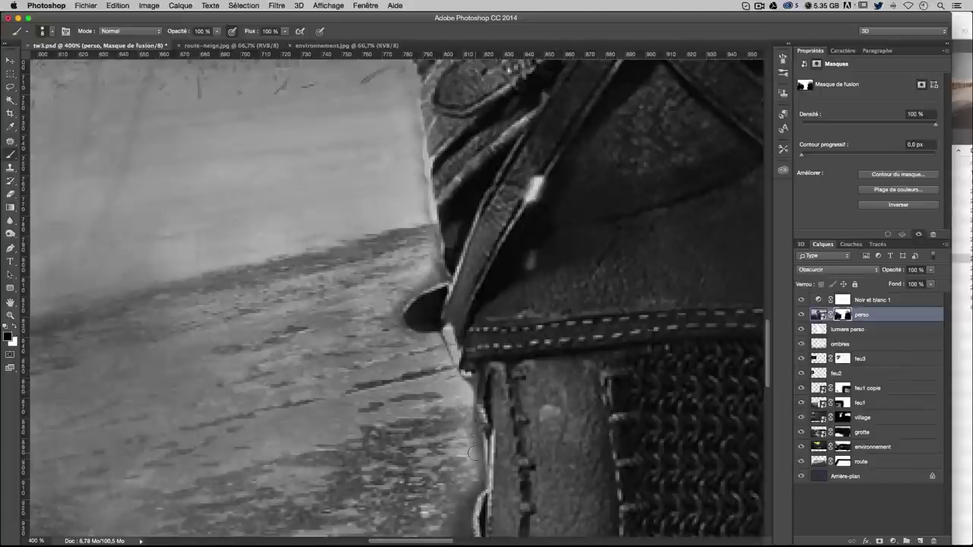
pyautogui.moveTo(473, 453)
pyautogui.mouseDown()
pyautogui.moveTo(474, 494)
pyautogui.moveTo(462, 452)
pyautogui.mouseUp()
pyautogui.scroll(-3, 473, 463)
pyautogui.scroll(-2, 461, 452)
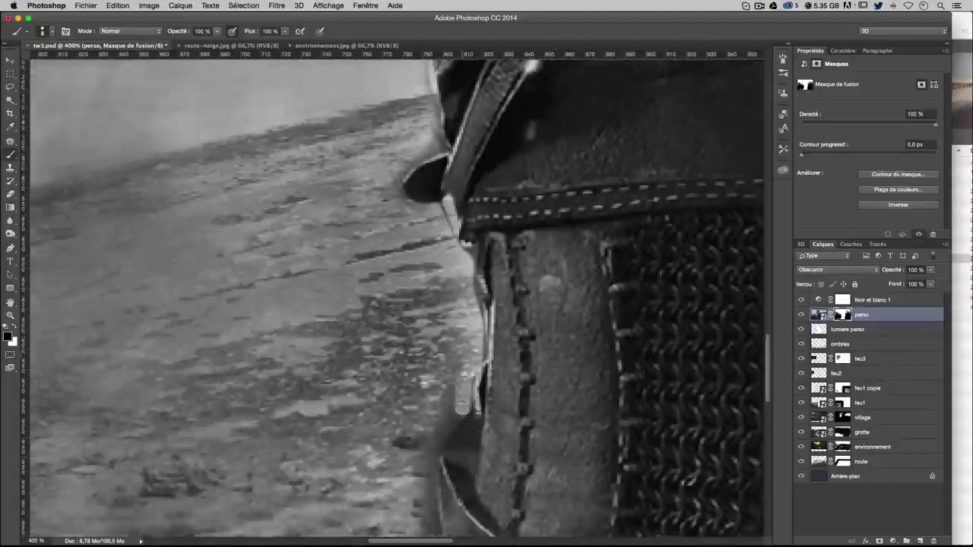
pyautogui.scroll(-3, 461, 409)
pyautogui.moveTo(455, 351); pyautogui.dragTo(447, 311)
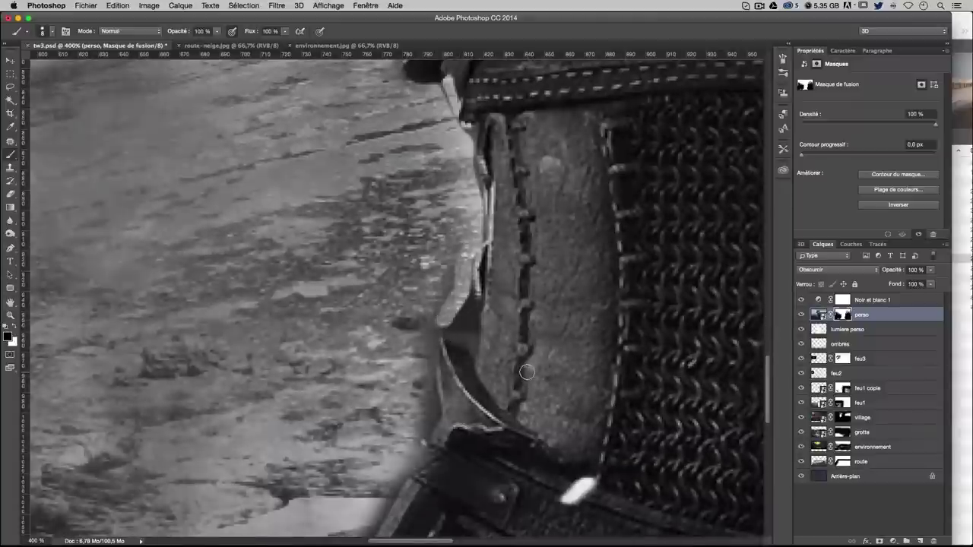
pyautogui.scroll(-3, 459, 299)
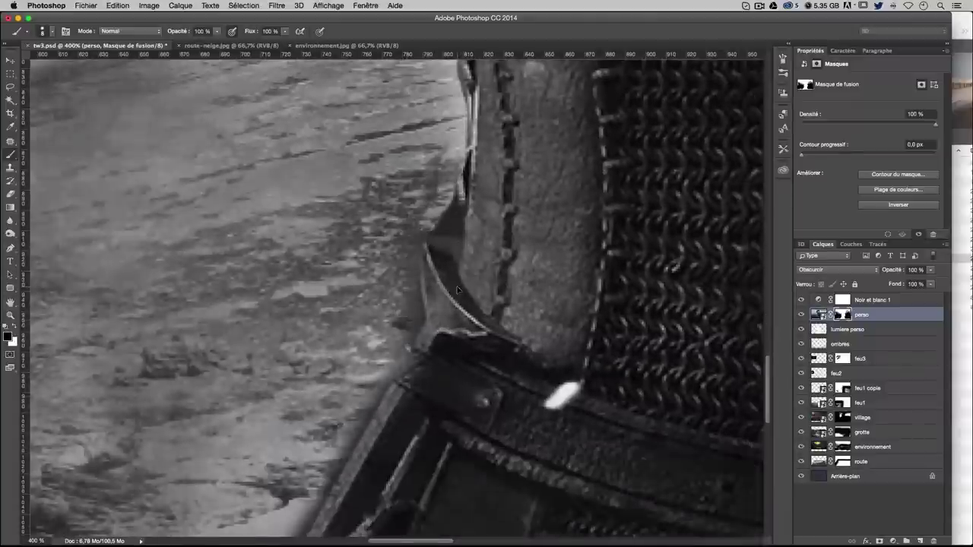
pyautogui.scroll(3, 422, 282)
pyautogui.press('super+minus')
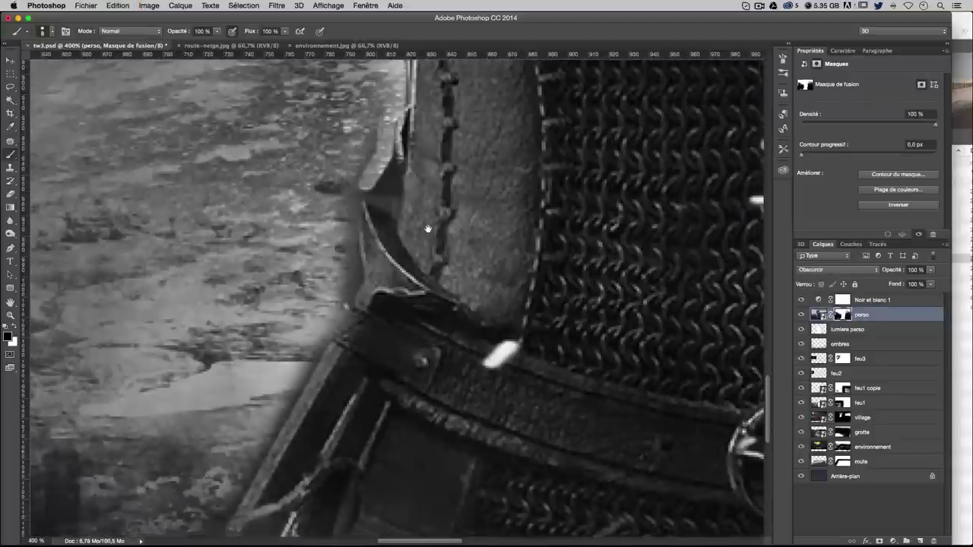
# At 200% zoom, paint white on the perso mask to restore the leather strap edge
pyautogui.press('super+minus')
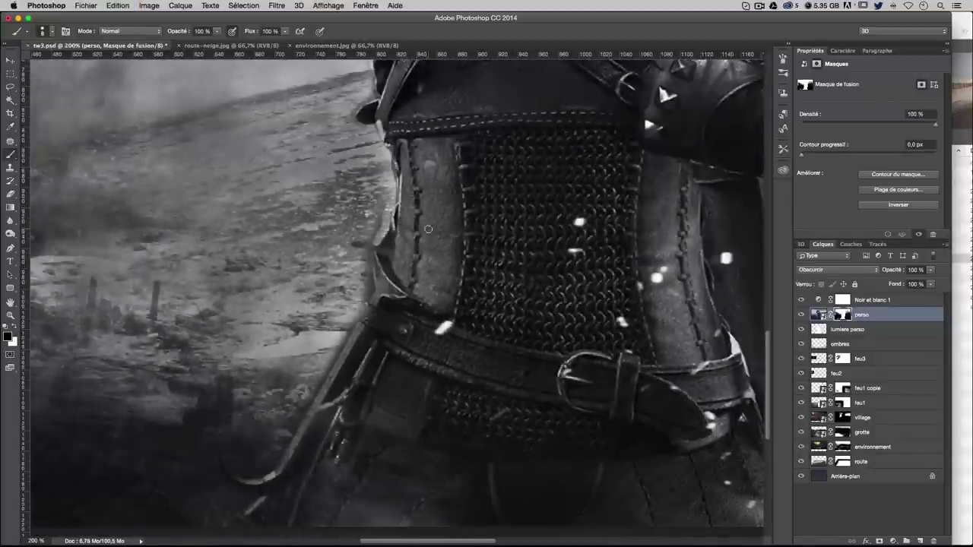
pyautogui.moveTo(375, 246); pyautogui.dragTo(369, 245)
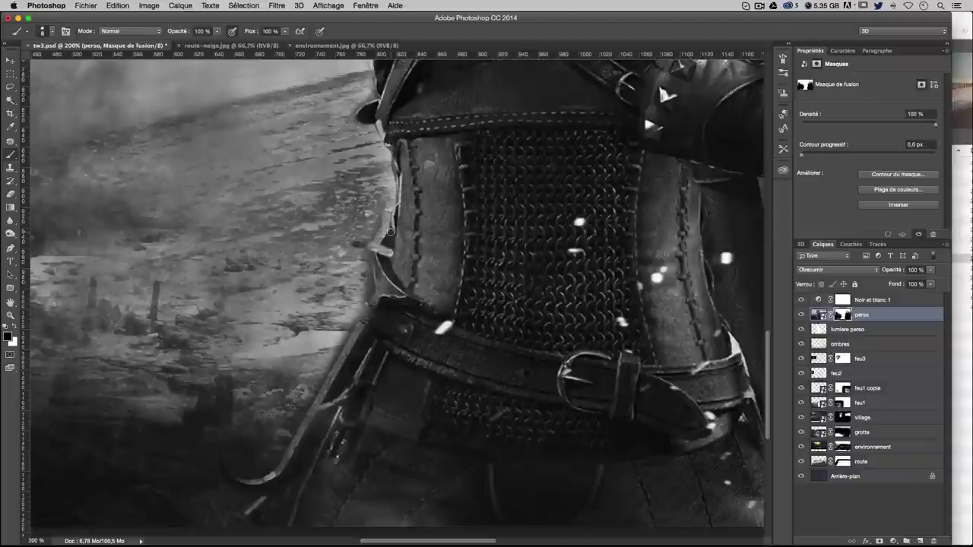
pyautogui.moveTo(389, 248); pyautogui.dragTo(379, 220)
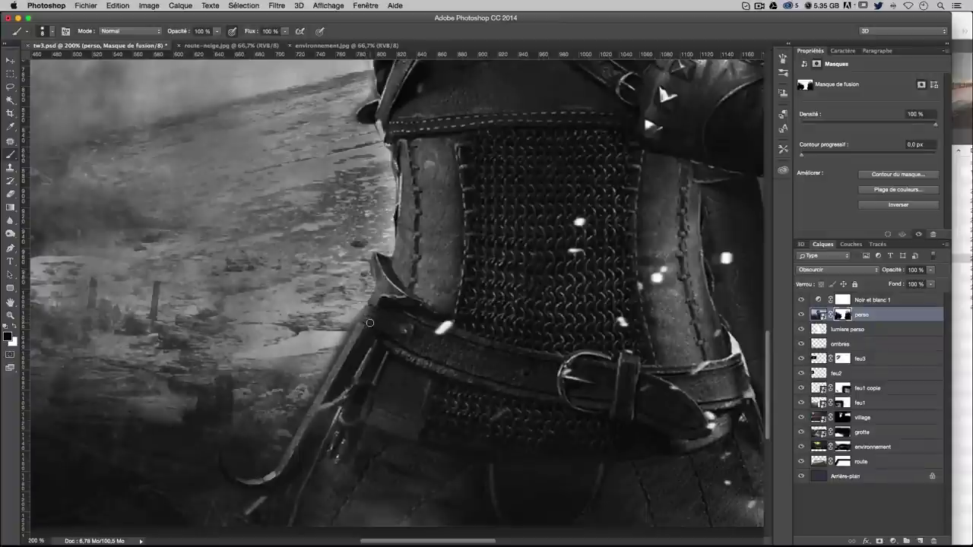
pyautogui.press('x')
pyautogui.press('x')
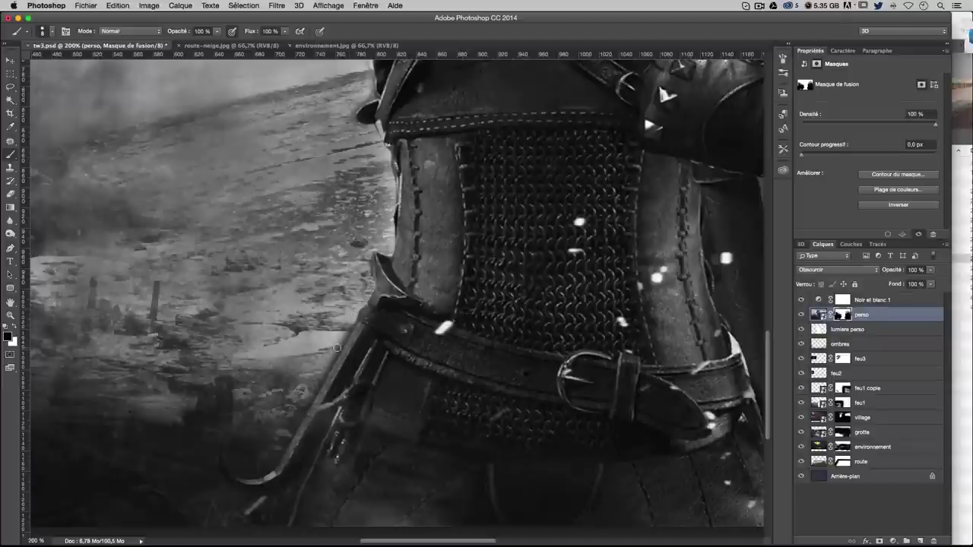
pyautogui.moveTo(313, 393); pyautogui.dragTo(308, 396)
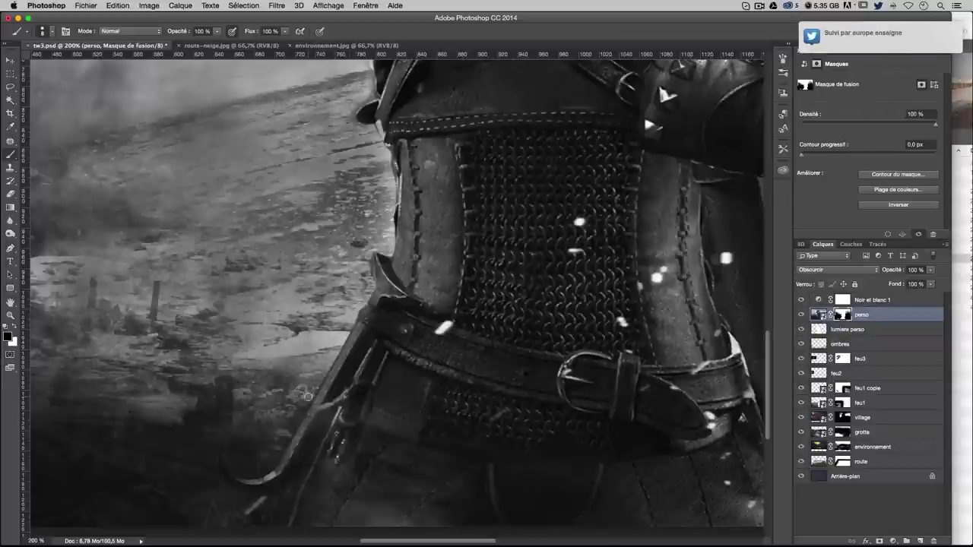
pyautogui.moveTo(286, 439); pyautogui.dragTo(264, 472)
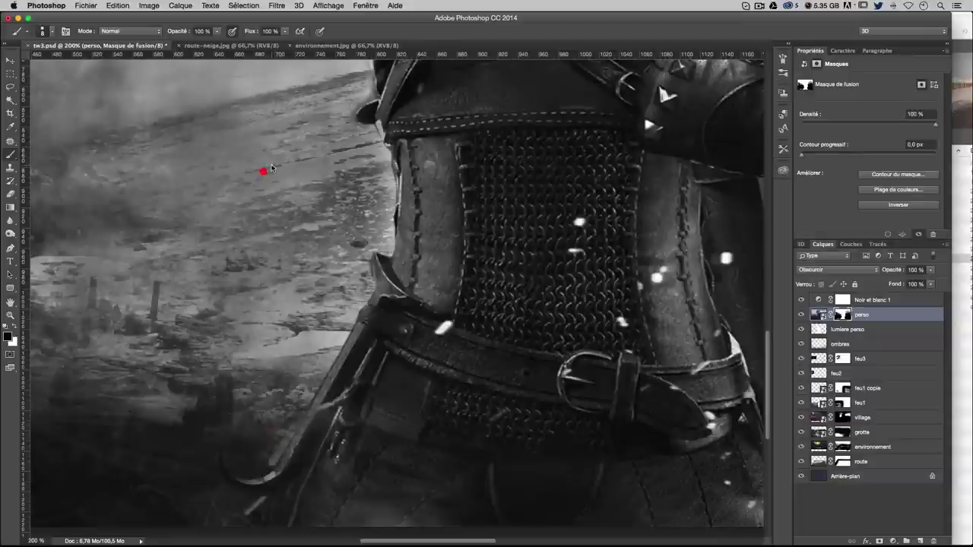
# Softly blend Geralt's lower armour into the road with a 41% opacity brush
pyautogui.moveTo(274, 176); pyautogui.dragTo(295, 120)
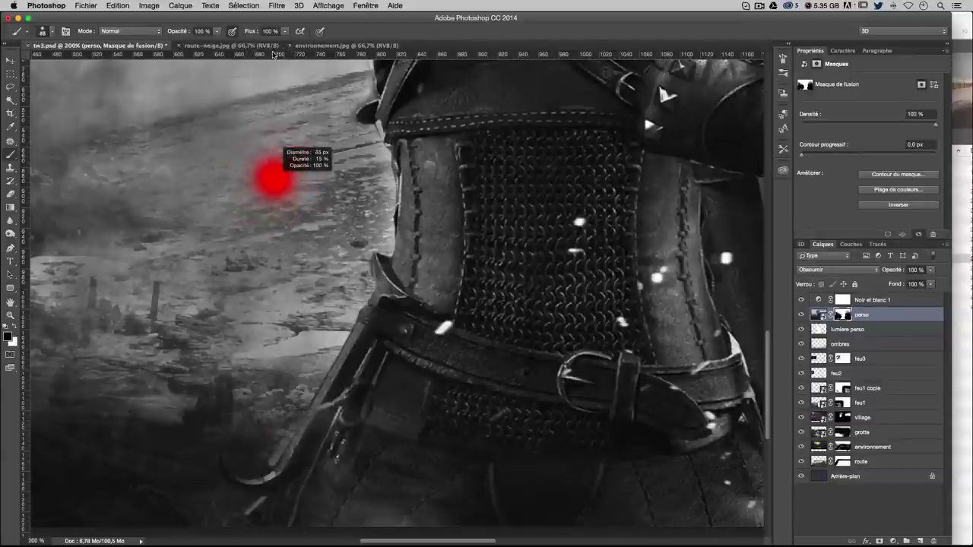
pyautogui.moveTo(295, 120); pyautogui.dragTo(276, 122)
pyautogui.moveTo(215, 32); pyautogui.dragTo(191, 46)
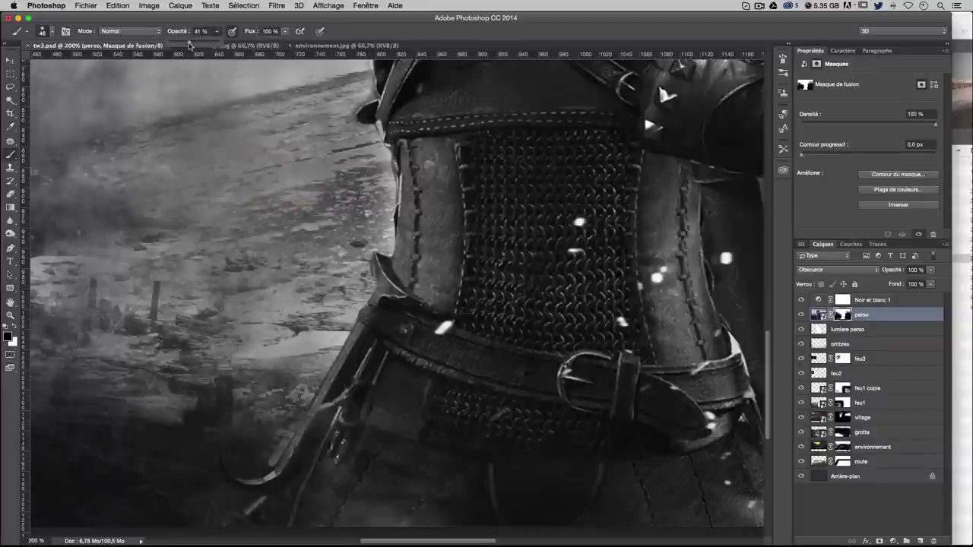
pyautogui.moveTo(262, 446); pyautogui.dragTo(263, 454)
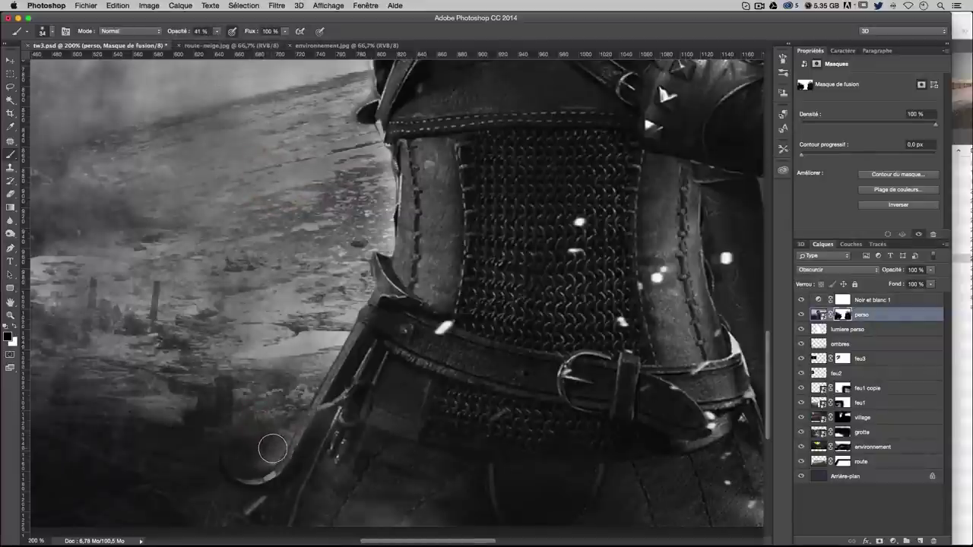
pyautogui.moveTo(264, 447); pyautogui.dragTo(333, 404)
pyautogui.press('x')
pyautogui.moveTo(266, 450); pyautogui.dragTo(259, 455)
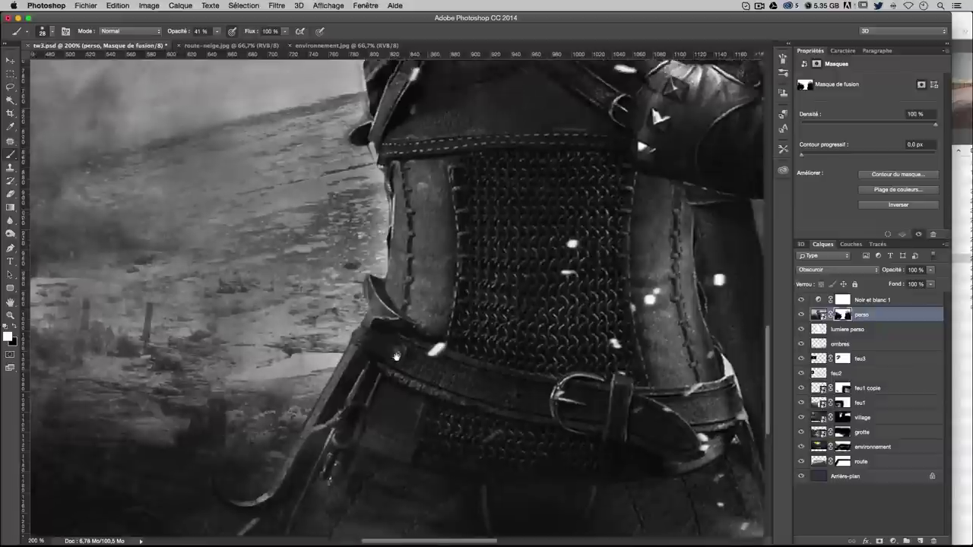
pyautogui.scroll(5, 423, 282)
pyautogui.hscroll(3, 423, 283)
pyautogui.moveTo(339, 201); pyautogui.dragTo(340, 207)
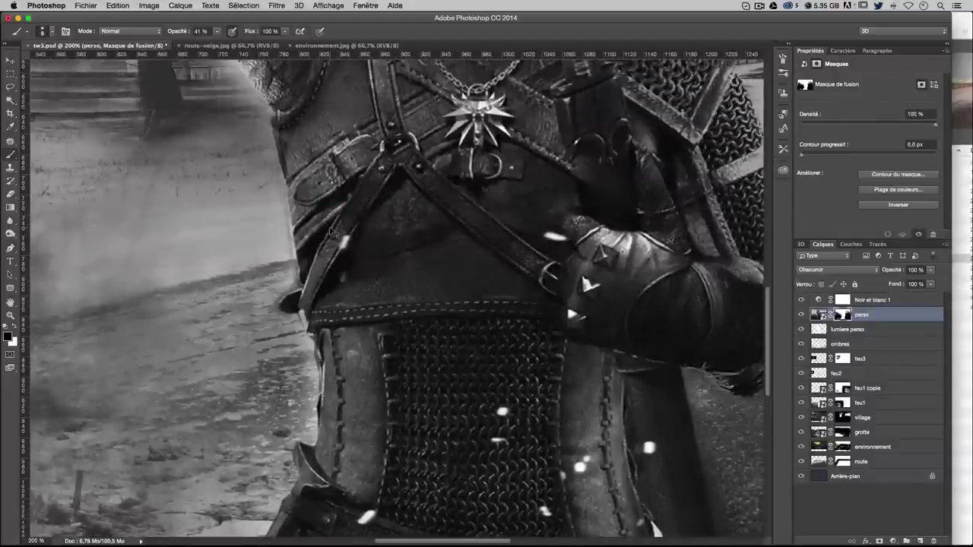
pyautogui.press('super+minus')
# On the lumiere perso layer, paint a 48 px white glow along the raised forearm and gauntlet
pyautogui.moveTo(490, 291); pyautogui.dragTo(460, 431)
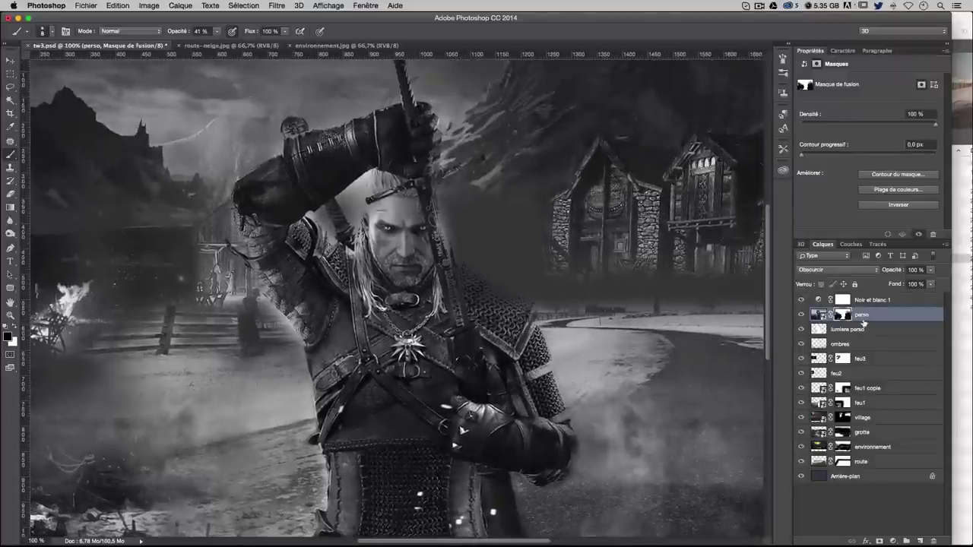
pyautogui.click(857, 329)
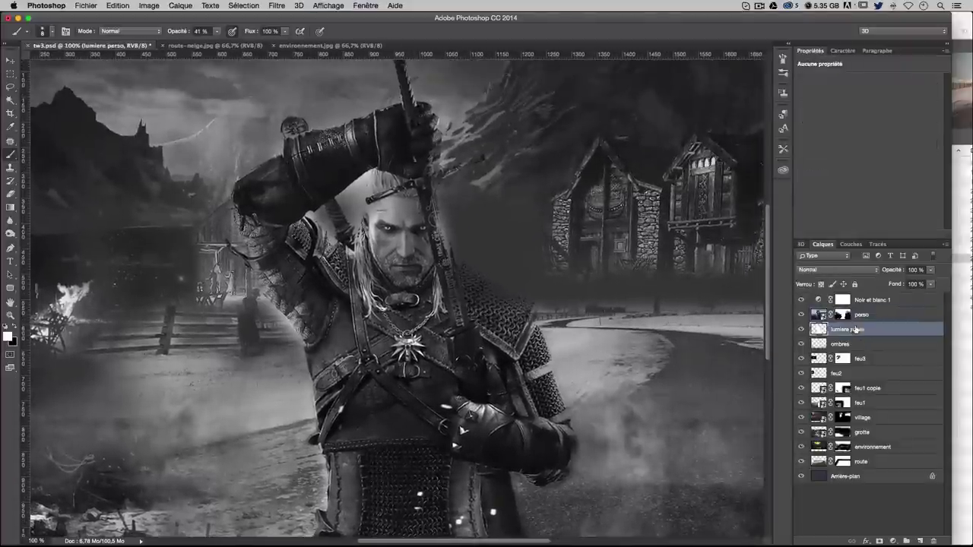
pyautogui.moveTo(397, 272); pyautogui.dragTo(411, 262)
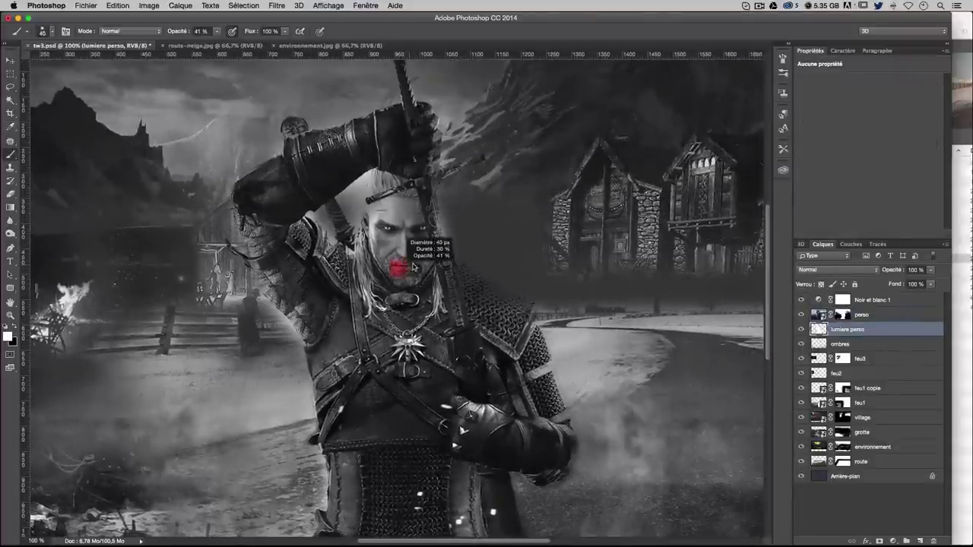
pyautogui.moveTo(256, 245); pyautogui.dragTo(246, 209)
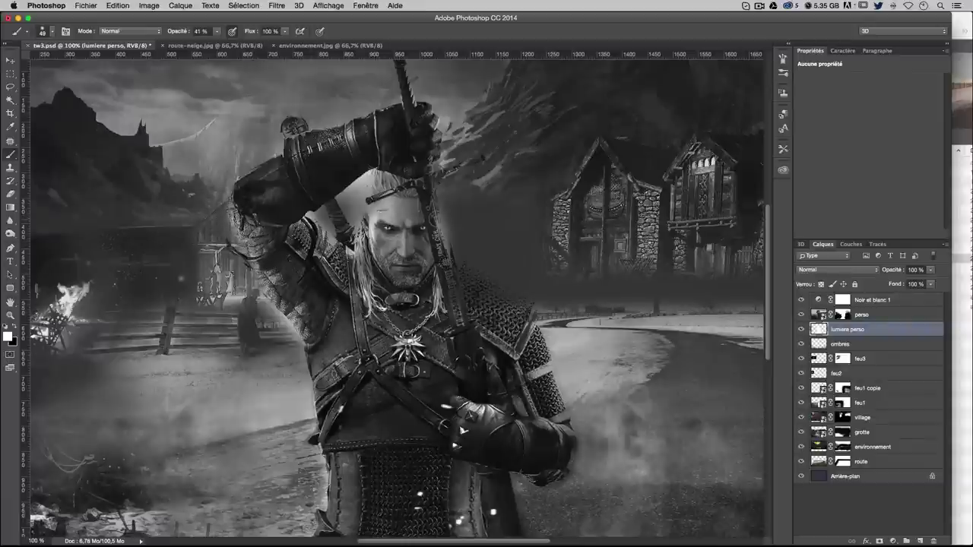
pyautogui.moveTo(295, 131); pyautogui.dragTo(295, 129)
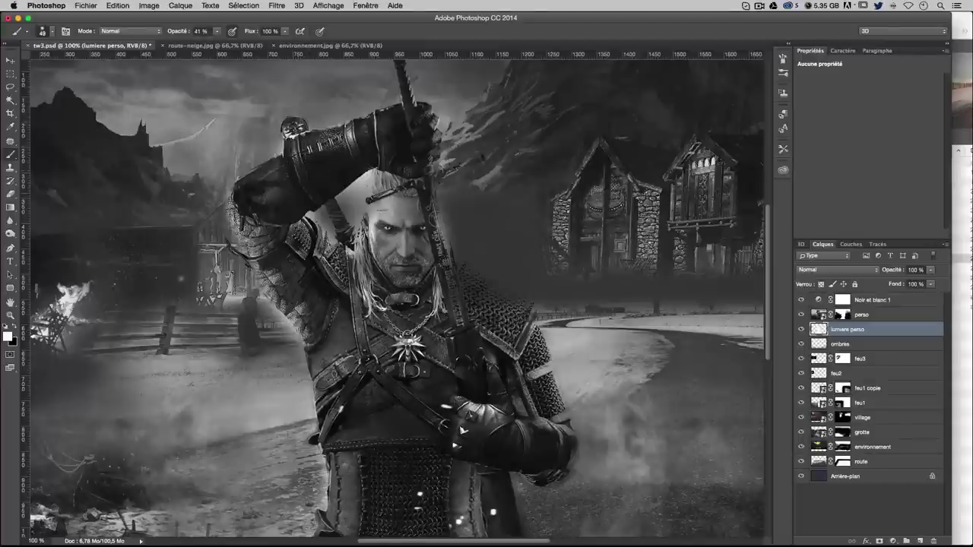
pyautogui.moveTo(251, 267)
pyautogui.mouseDown()
pyautogui.moveTo(228, 216)
pyautogui.moveTo(248, 282)
pyautogui.mouseUp()
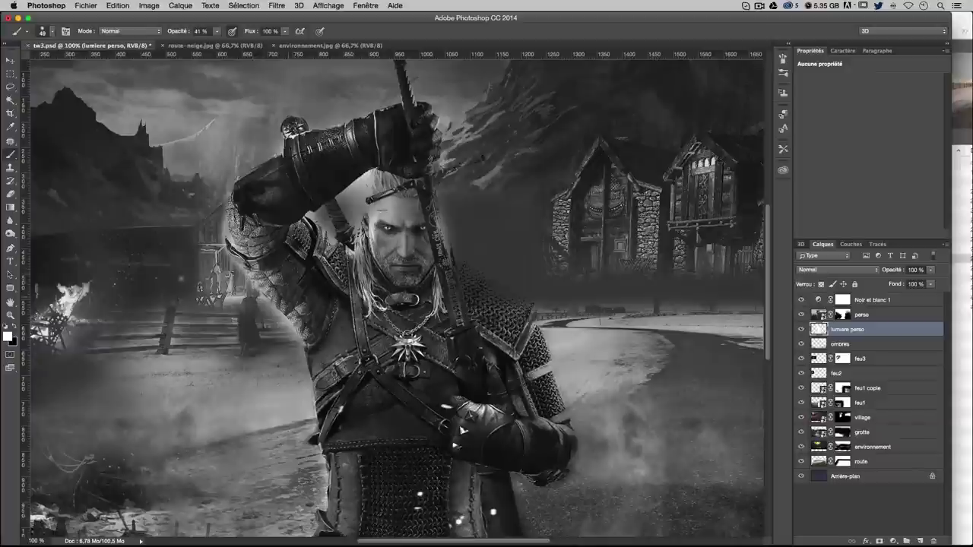
# Undo the last glow stroke and zoom to 200% on Geralt's face
pyautogui.scroll(1, 310, 260)
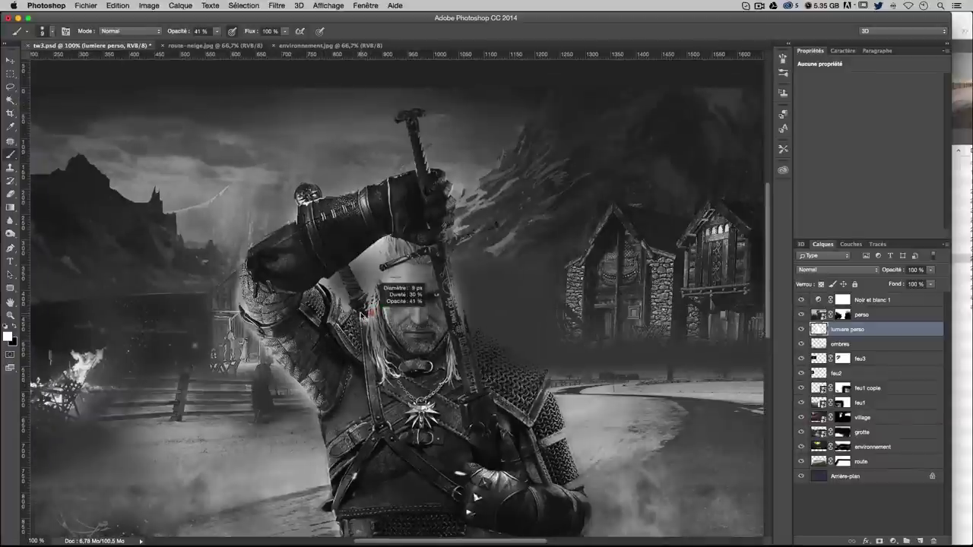
pyautogui.moveTo(402, 292); pyautogui.dragTo(344, 271)
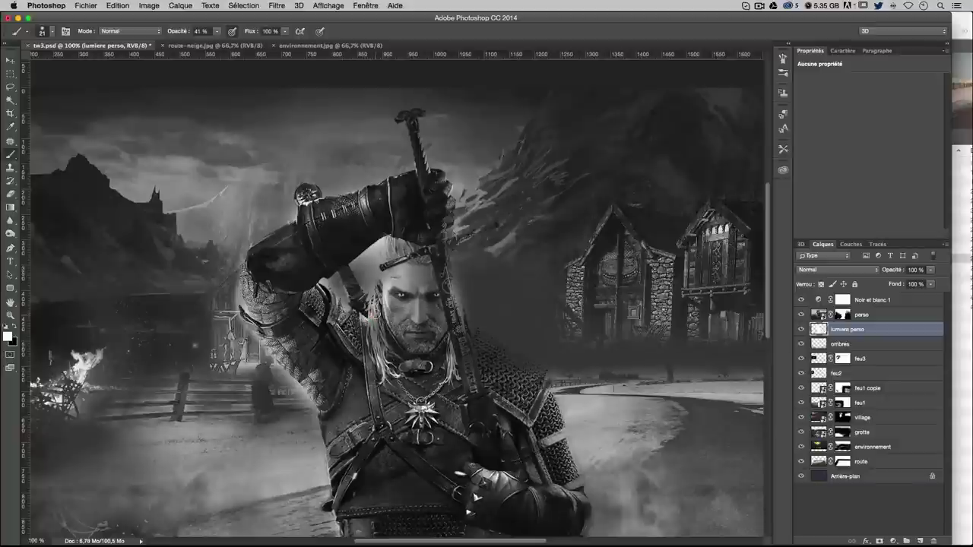
pyautogui.hotkey('ctrl', 'z')
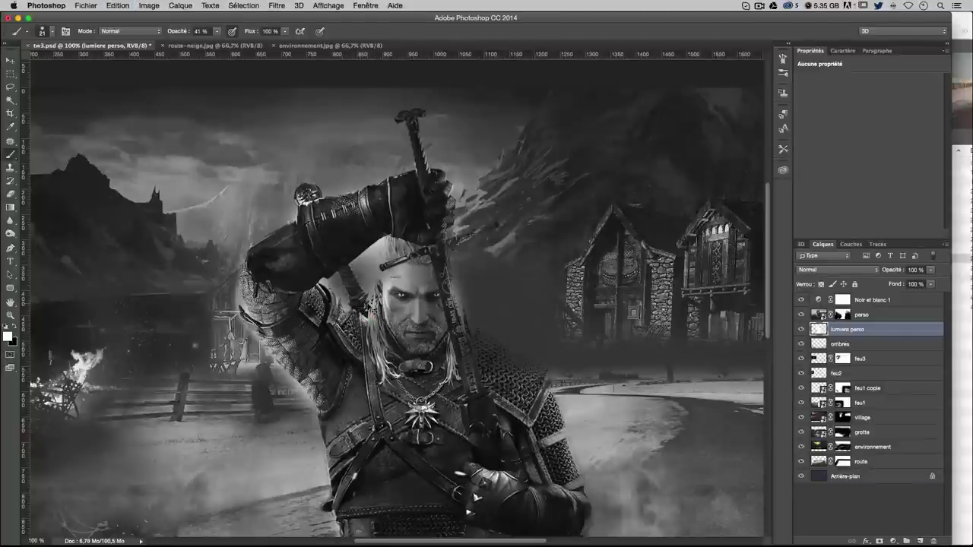
pyautogui.hotkey('ctrl', '+')
pyautogui.hotkey('ctrl', '+')
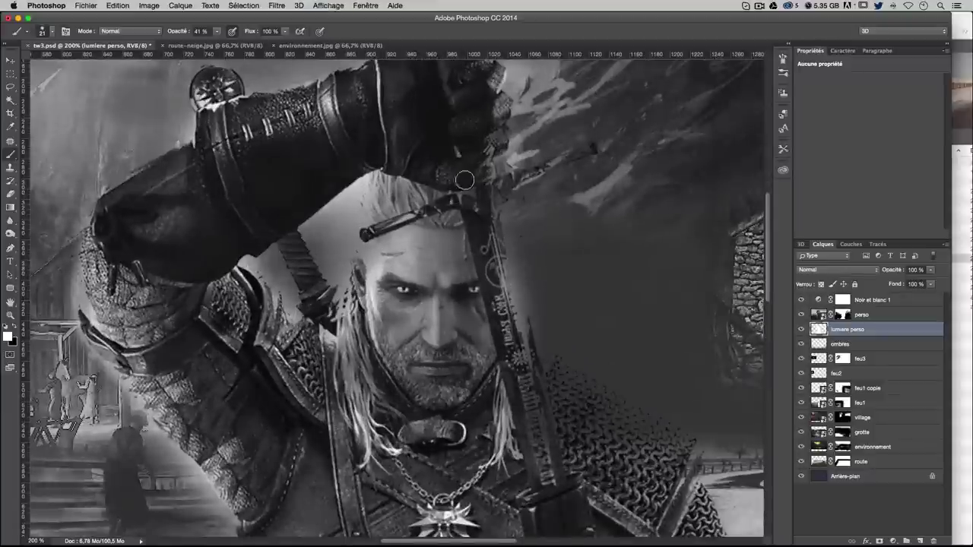
# With a 20 px brush at 100% opacity, brighten the sword strap lettering
pyautogui.hotkey('ctrl', 'z')
pyautogui.moveTo(516, 270); pyautogui.dragTo(515, 271)
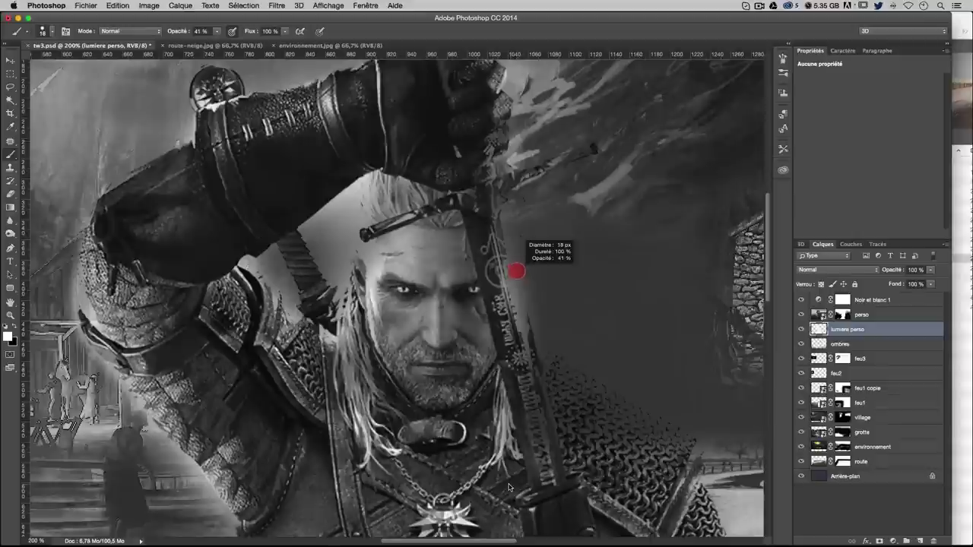
pyautogui.click(218, 34)
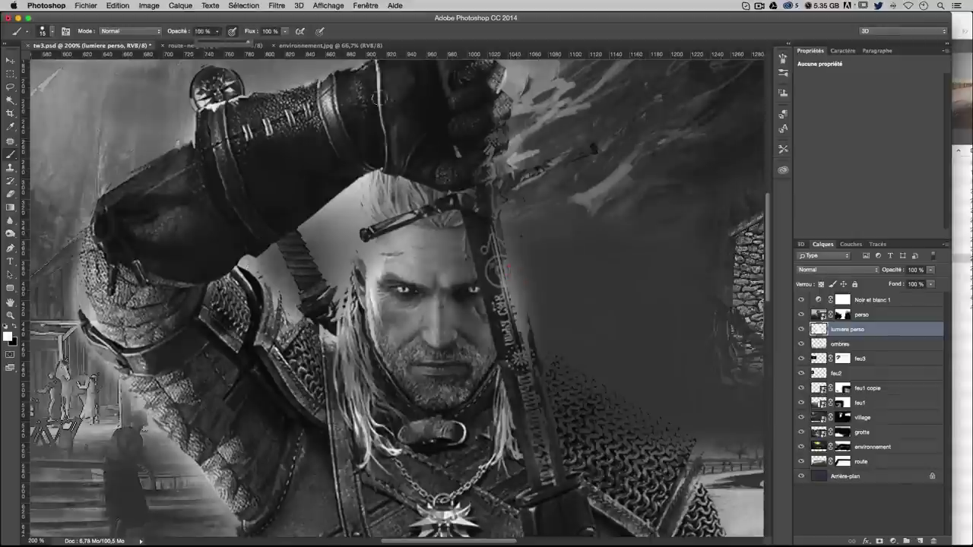
pyautogui.moveTo(545, 410)
pyautogui.mouseDown()
pyautogui.moveTo(556, 476)
pyautogui.moveTo(558, 457)
pyautogui.mouseUp()
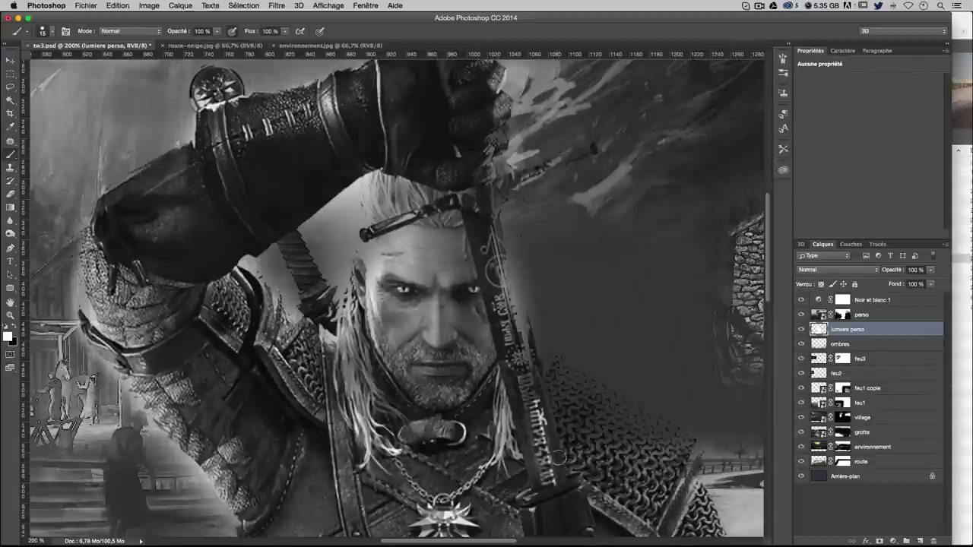
# Paint white highlights along the sword blade and crossguard
pyautogui.keyDown('shift'); pyautogui.click(499, 208); pyautogui.keyUp('shift')
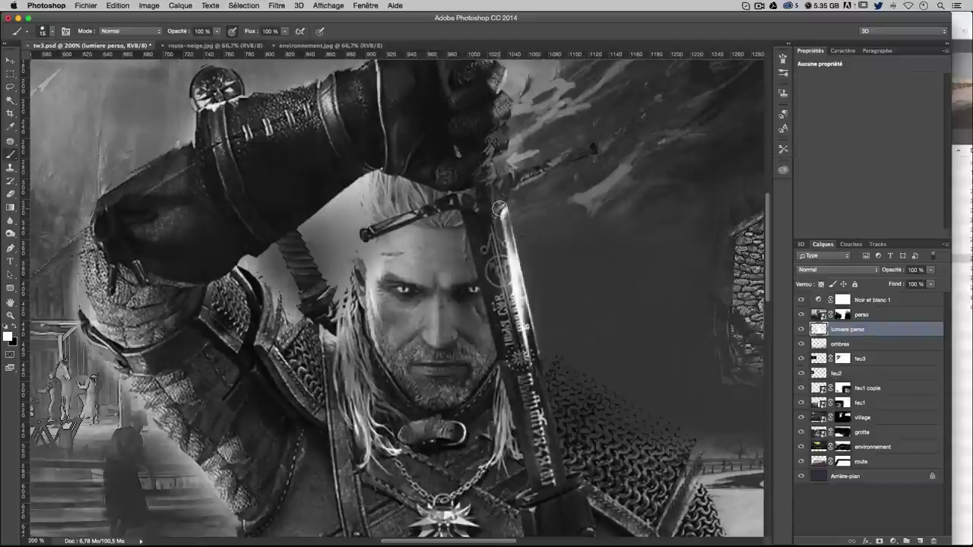
pyautogui.keyDown('shift'); pyautogui.click(484, 193); pyautogui.keyUp('shift')
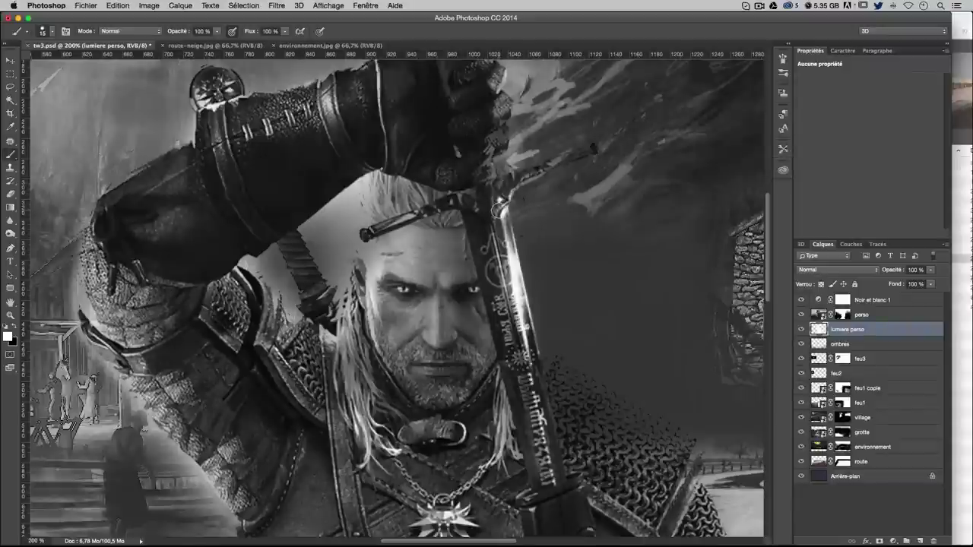
pyautogui.keyDown('shift'); pyautogui.click(535, 168); pyautogui.keyUp('shift')
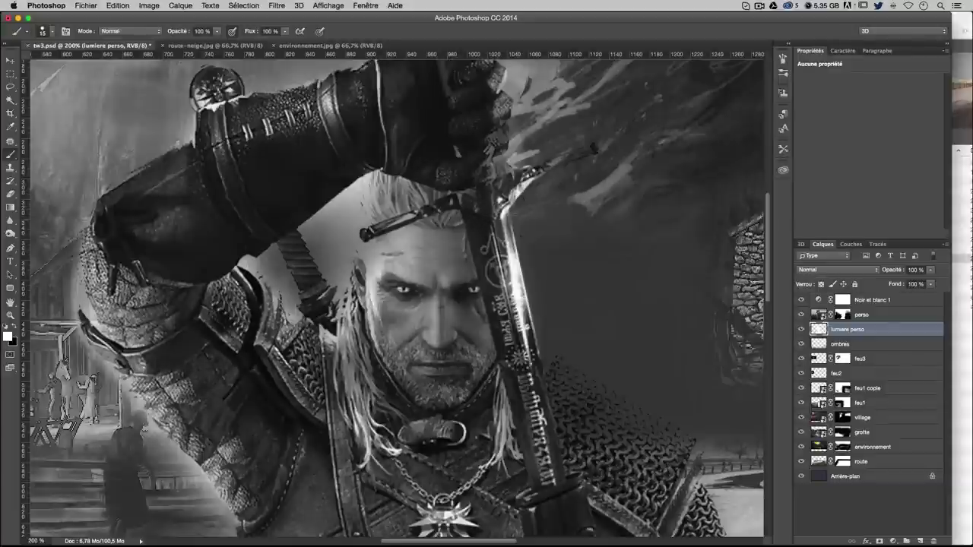
pyautogui.moveTo(510, 184); pyautogui.dragTo(505, 184)
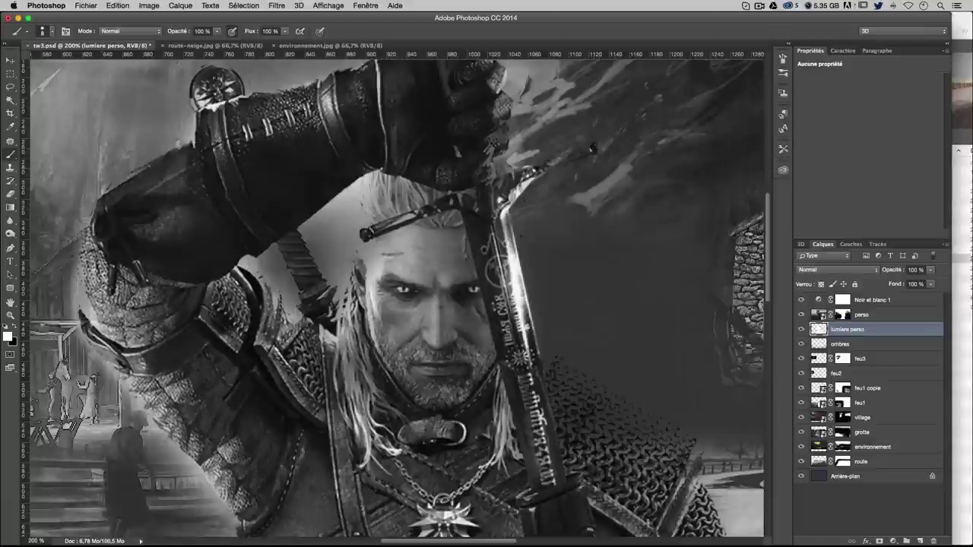
pyautogui.keyDown('shift'); pyautogui.click(592, 148); pyautogui.keyUp('shift')
pyautogui.keyDown('shift'); pyautogui.click(519, 178); pyautogui.keyUp('shift')
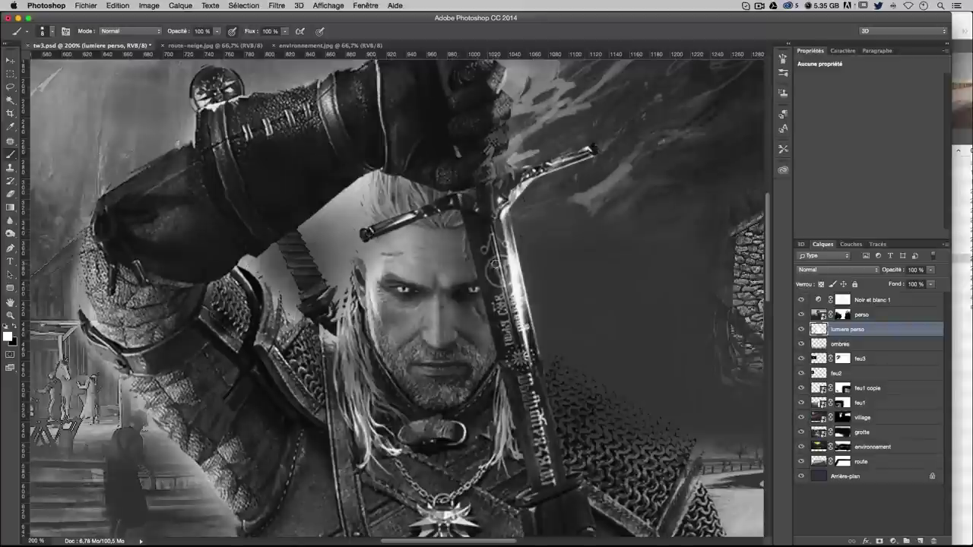
# Brighten the sheath's runic lettering and the hair strands left of the face
pyautogui.keyDown('ctrl'); pyautogui.keyDown('alt'); pyautogui.click(477, 306); pyautogui.keyUp('alt'); pyautogui.keyUp('ctrl')
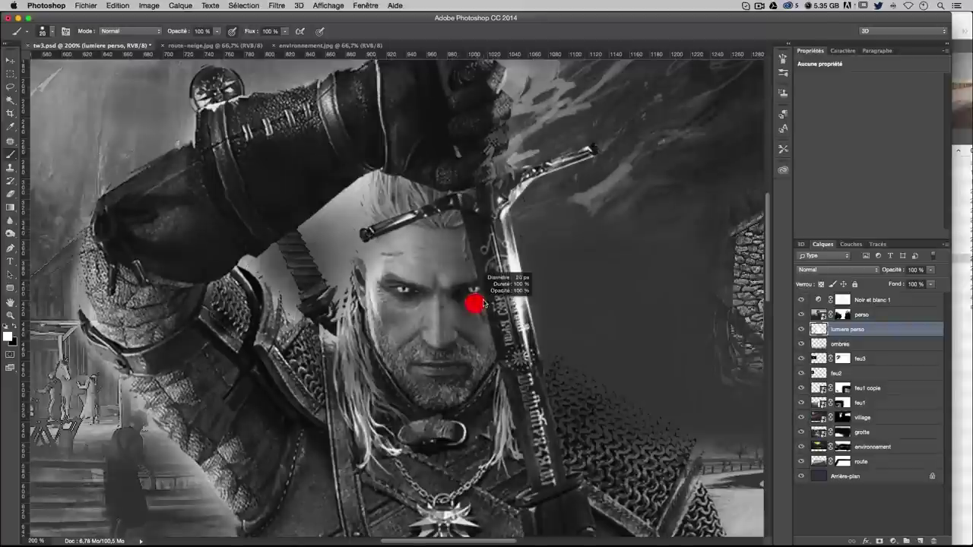
pyautogui.moveTo(495, 342); pyautogui.dragTo(514, 340)
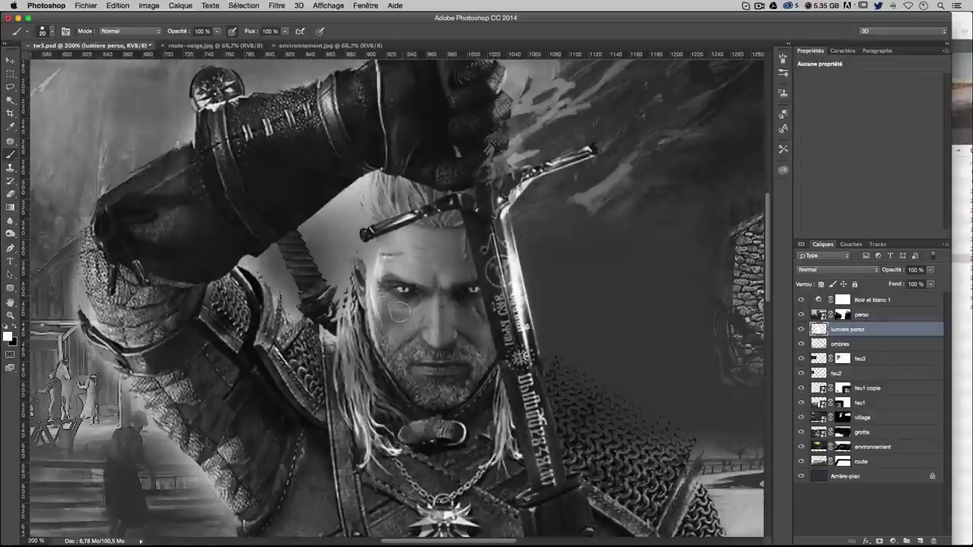
pyautogui.moveTo(373, 278); pyautogui.dragTo(380, 208)
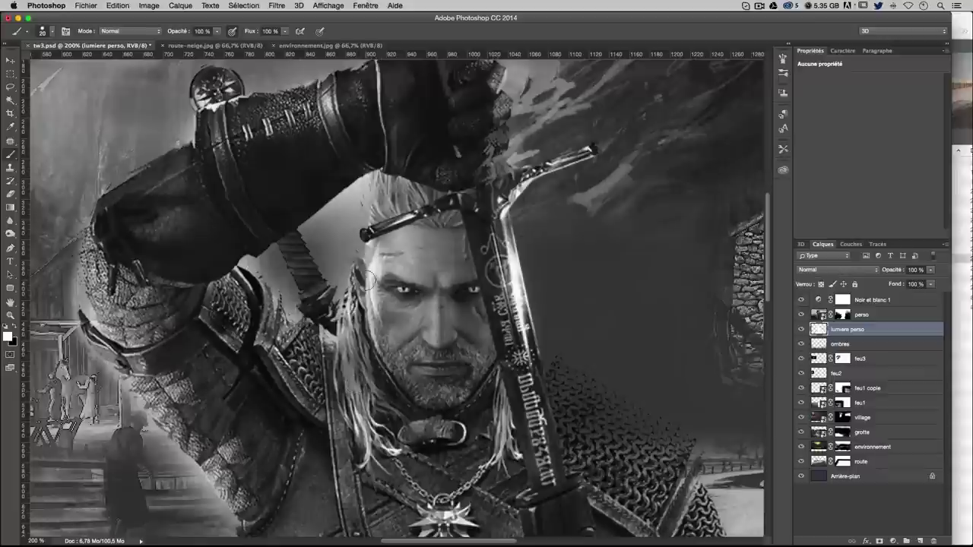
pyautogui.moveTo(369, 279)
pyautogui.mouseDown()
pyautogui.moveTo(362, 251)
pyautogui.moveTo(374, 176)
pyautogui.moveTo(334, 172)
pyautogui.mouseUp()
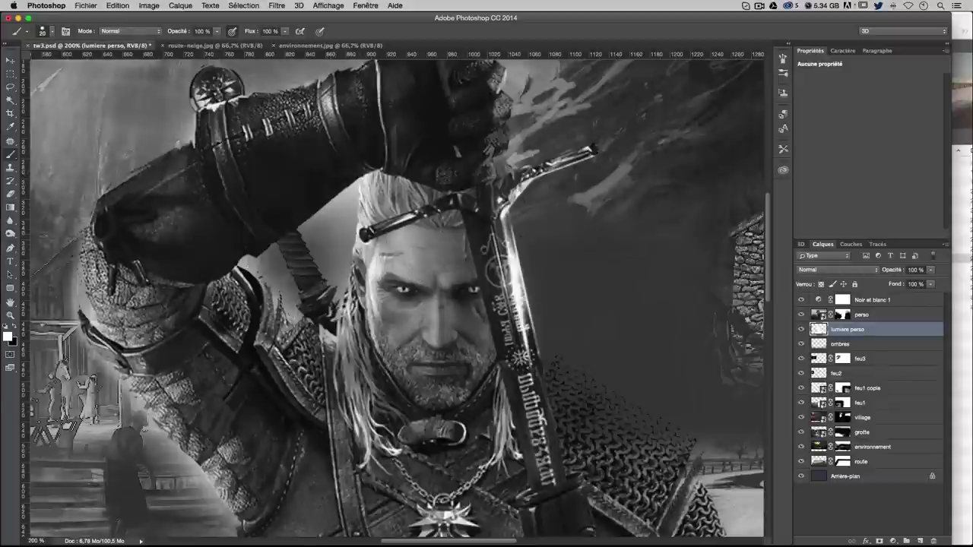
pyautogui.press('x')
pyautogui.click(333, 215)
pyautogui.hotkey('ctrl', 'z')
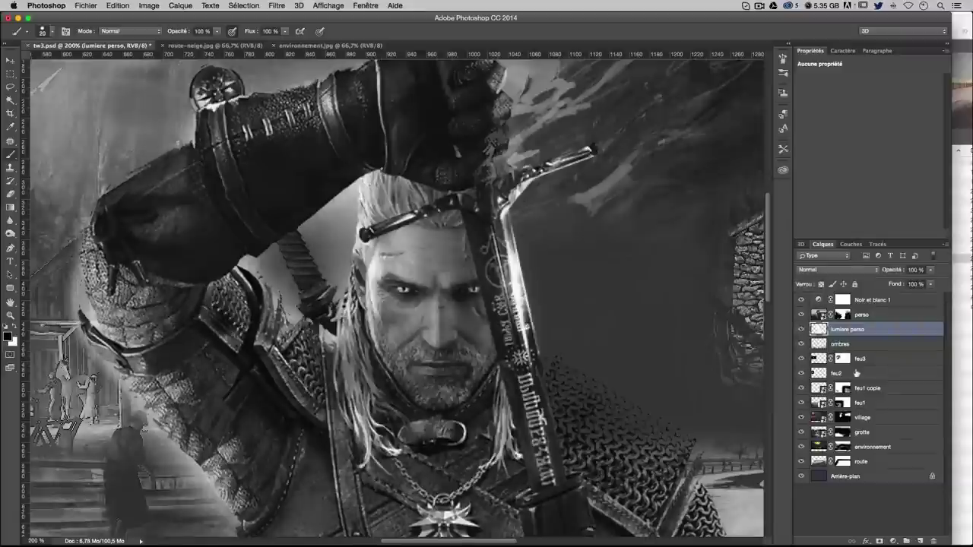
# Add a layer mask to lumiere perso and brush out glow between glove and hair with a soft 40 px brush
pyautogui.click(878, 542)
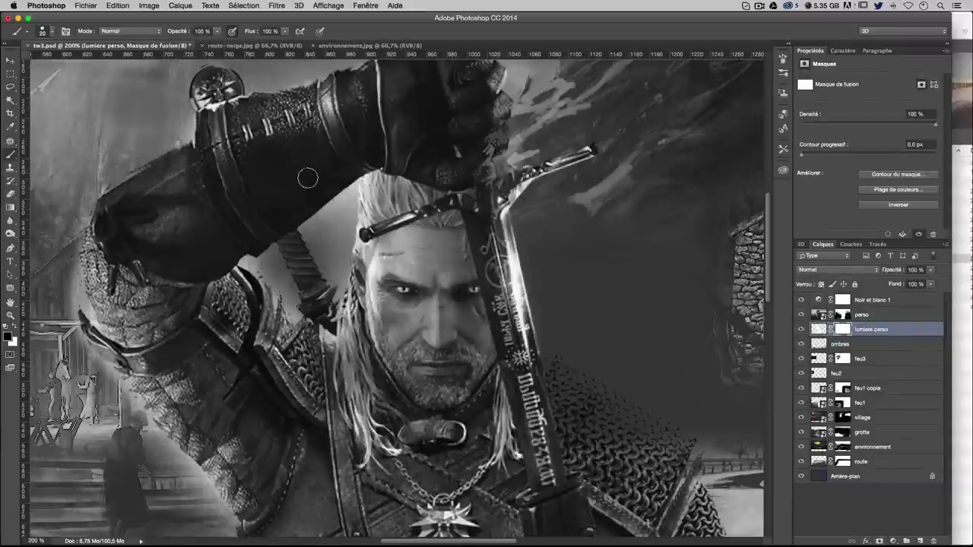
pyautogui.click(332, 216)
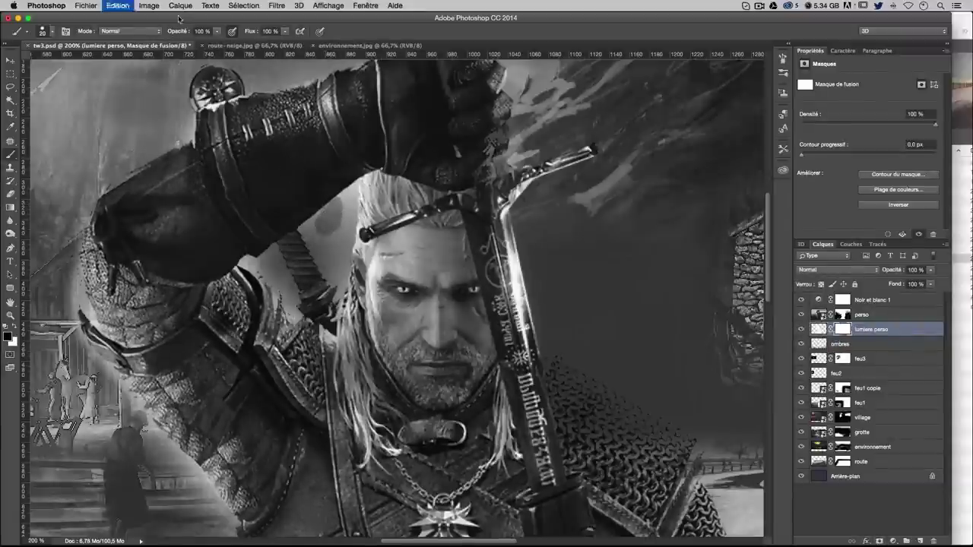
pyautogui.moveTo(318, 186); pyautogui.dragTo(325, 186)
pyautogui.moveTo(325, 64); pyautogui.dragTo(329, 50)
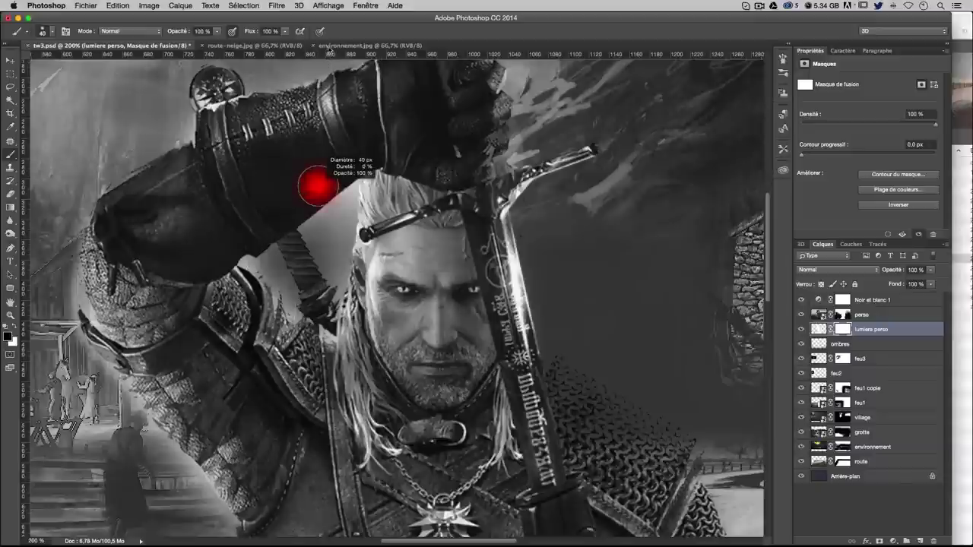
pyautogui.moveTo(317, 174); pyautogui.dragTo(333, 251)
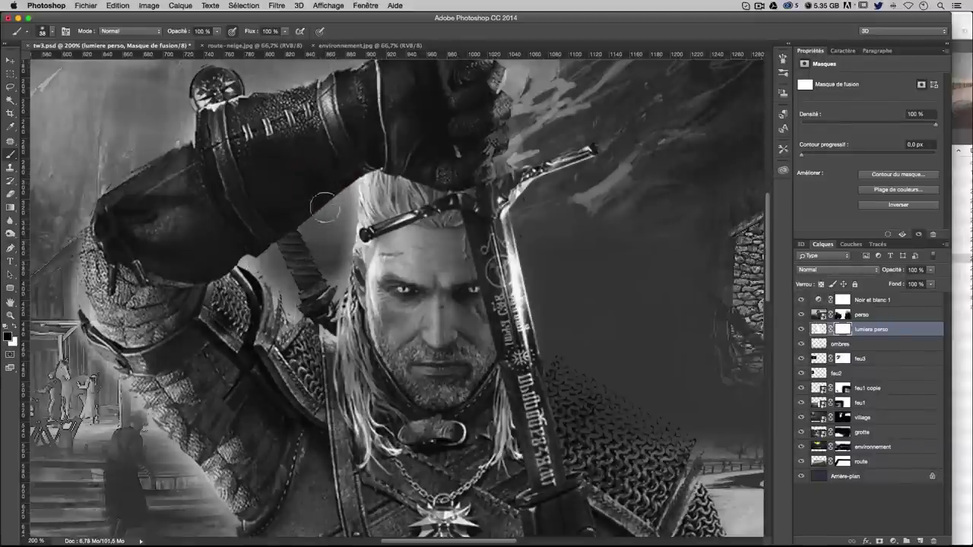
pyautogui.moveTo(315, 196); pyautogui.dragTo(306, 197)
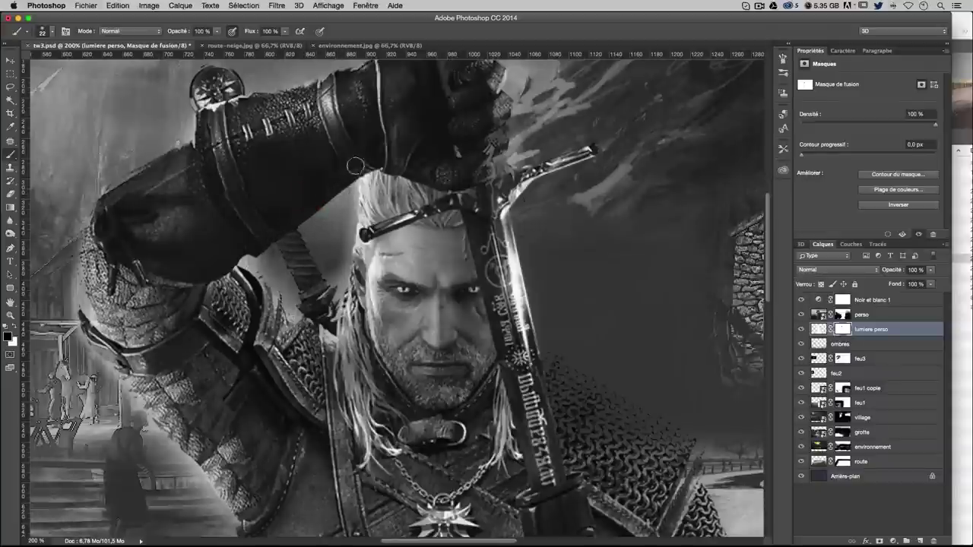
pyautogui.moveTo(336, 224)
pyautogui.mouseDown()
pyautogui.moveTo(345, 203)
pyautogui.moveTo(335, 293)
pyautogui.moveTo(334, 283)
pyautogui.mouseUp()
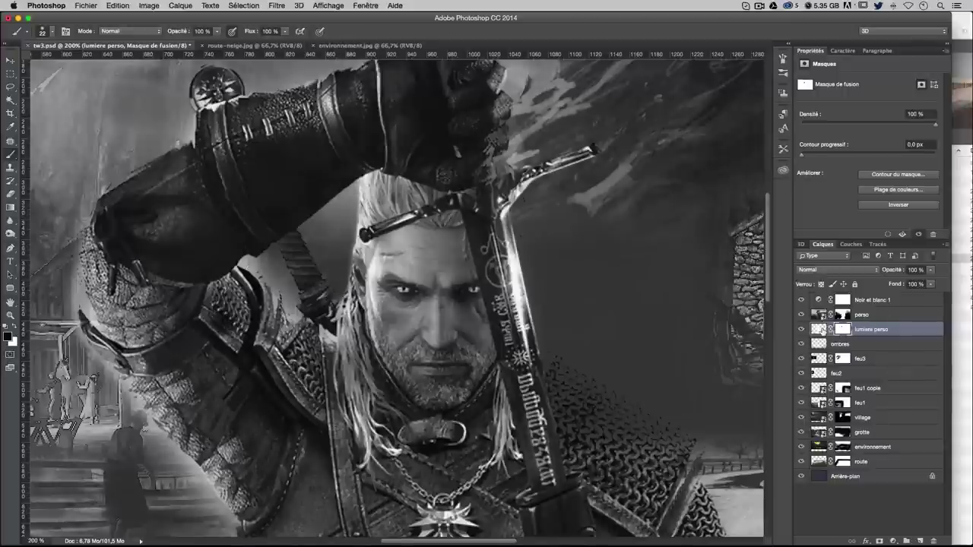
pyautogui.click(819, 329)
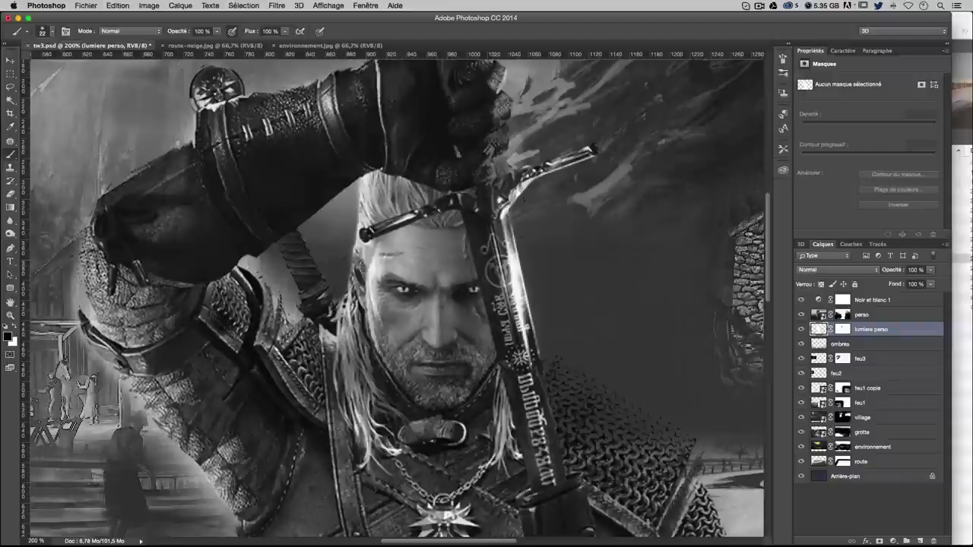
# Paint a 31 px white glow under Geralt's raised forearm
pyautogui.press('x')
pyautogui.moveTo(355, 306); pyautogui.dragTo(343, 327)
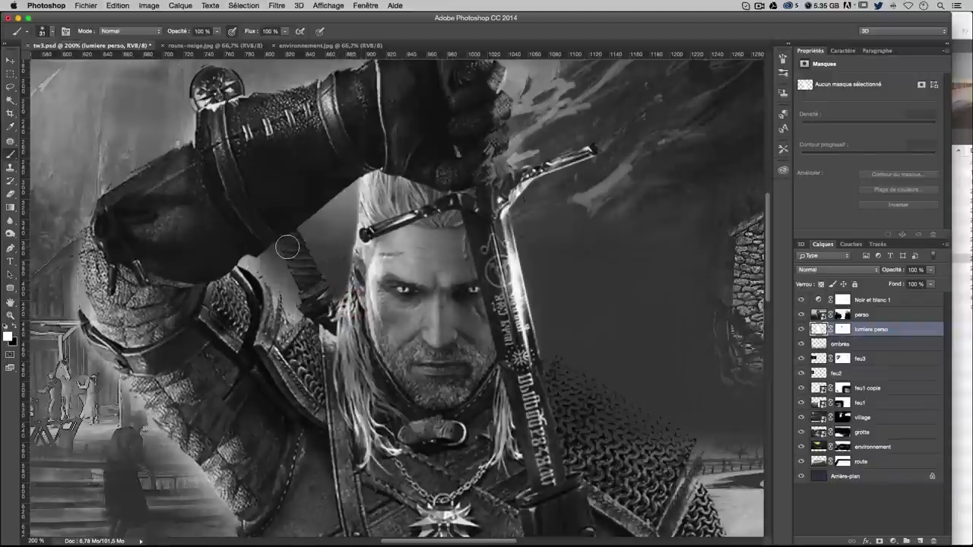
pyautogui.moveTo(287, 247)
pyautogui.mouseDown()
pyautogui.moveTo(296, 273)
pyautogui.moveTo(287, 293)
pyautogui.mouseUp()
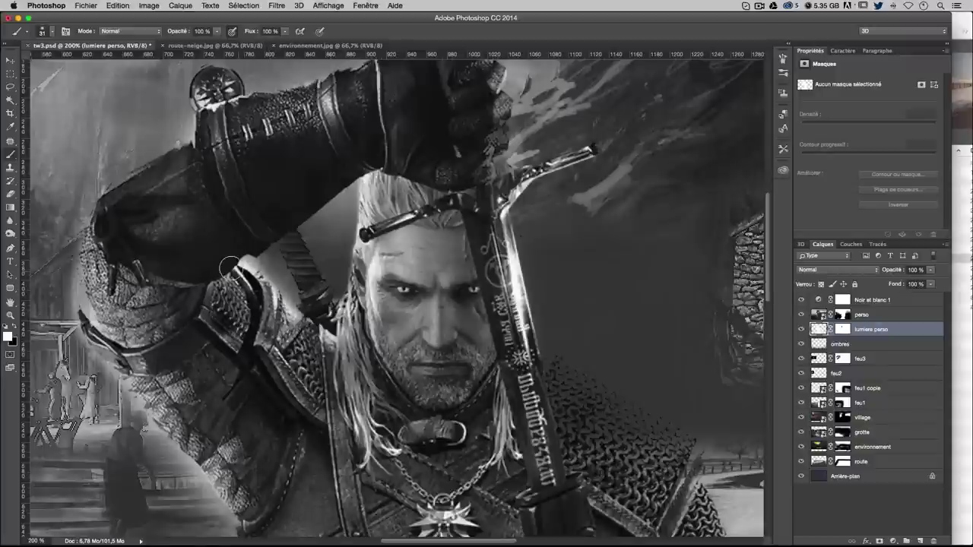
# On the glow layer's mask, hide the glow along the glove's lower edge with a 14 px hard brush
pyautogui.moveTo(297, 306); pyautogui.dragTo(287, 305)
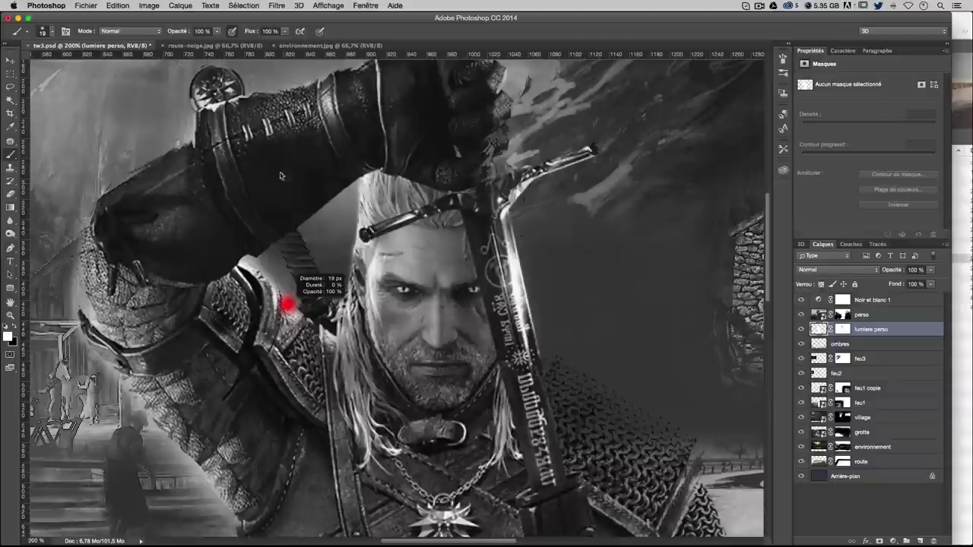
pyautogui.moveTo(278, 261); pyautogui.dragTo(271, 450)
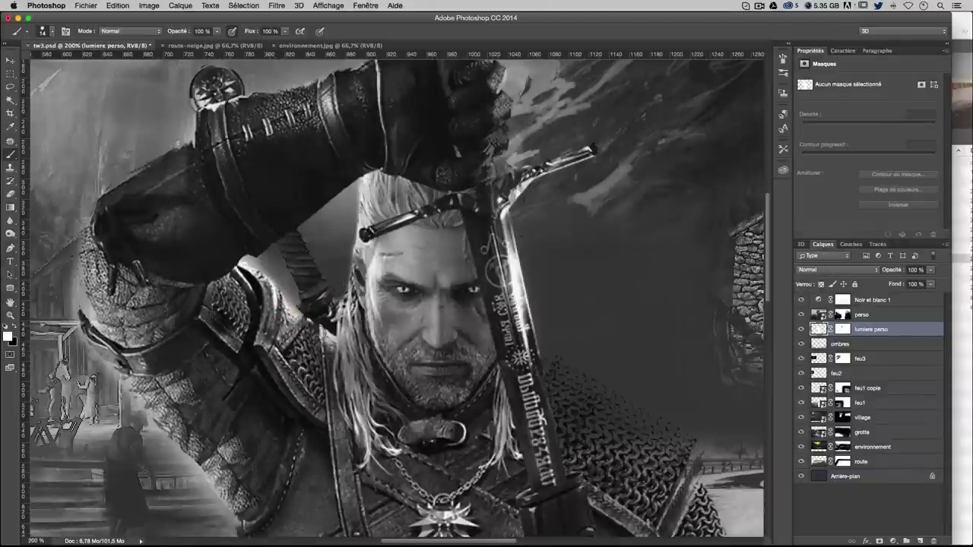
pyautogui.press('x')
pyautogui.moveTo(241, 253); pyautogui.dragTo(254, 258)
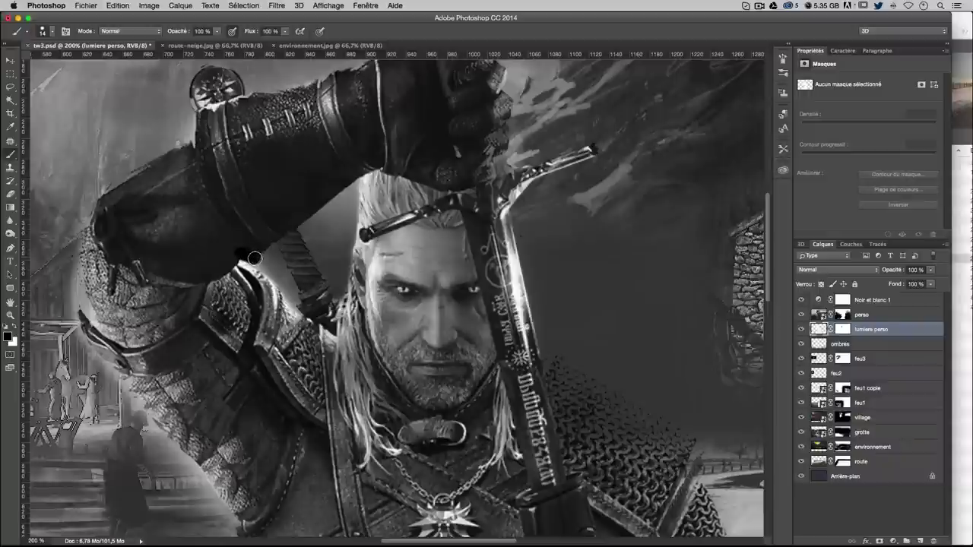
pyautogui.hotkey('ctrl', 'z')
pyautogui.click(843, 329)
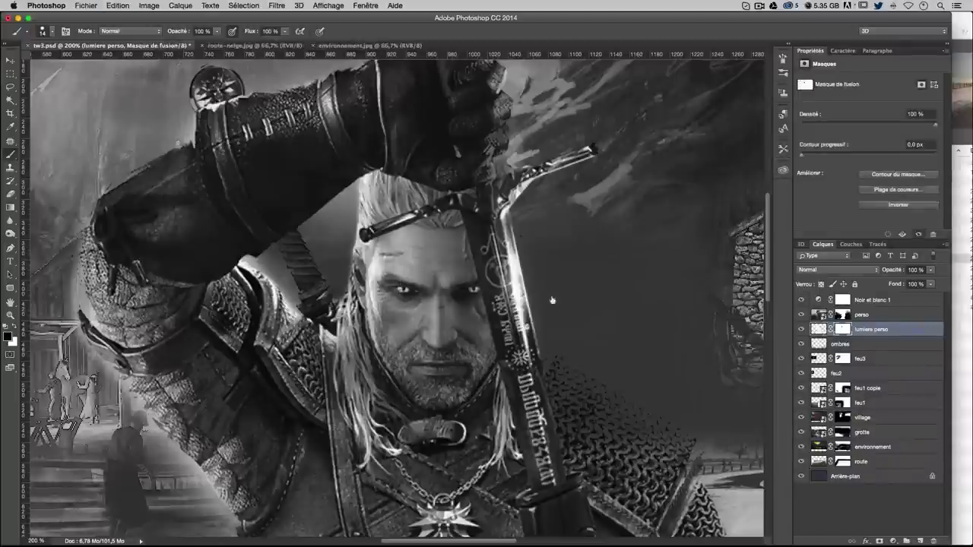
pyautogui.moveTo(246, 251); pyautogui.dragTo(295, 298)
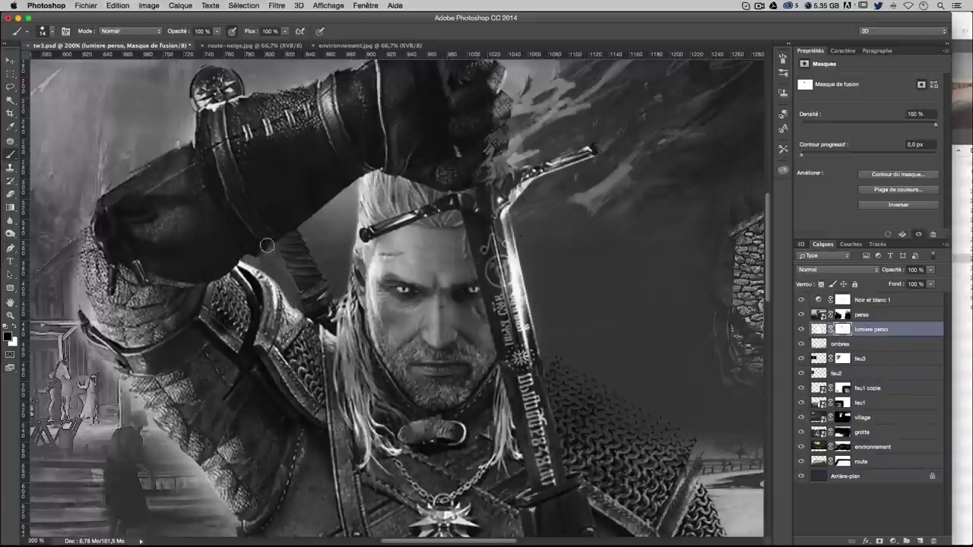
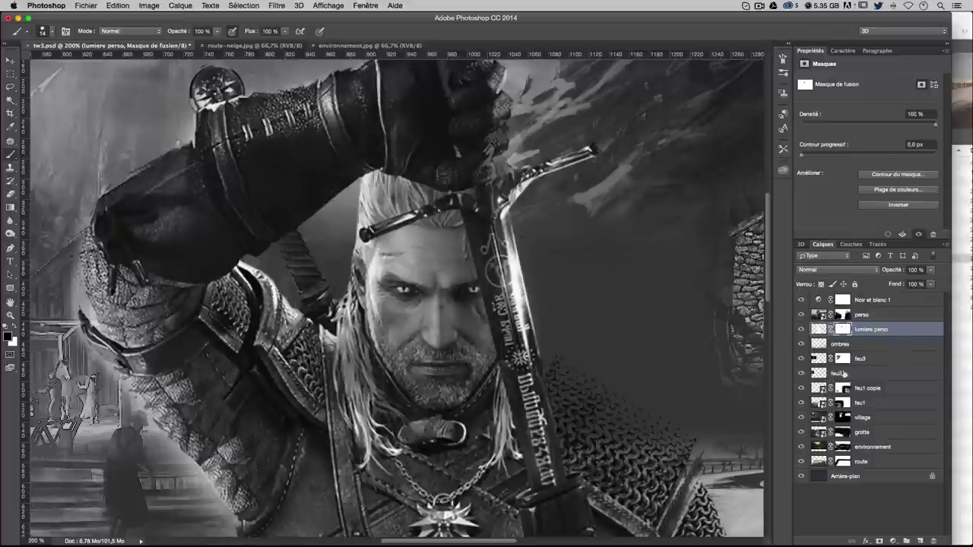
# Target the perso mask, resize the brush, and toggle perso's visibility to compare
pyautogui.click(843, 318)
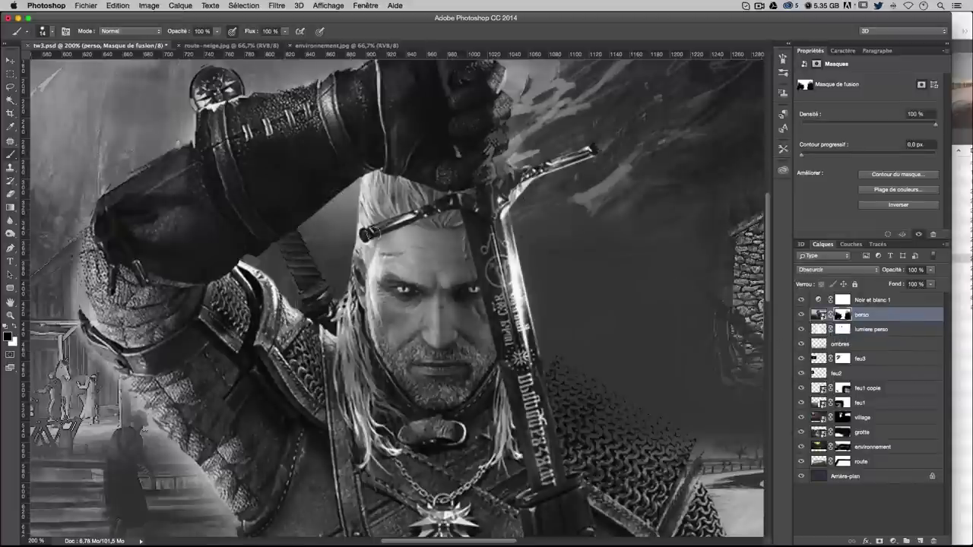
pyautogui.keyDown('ctrl'); pyautogui.keyDown('alt'); pyautogui.click(329, 230); pyautogui.keyUp('alt'); pyautogui.keyUp('ctrl')
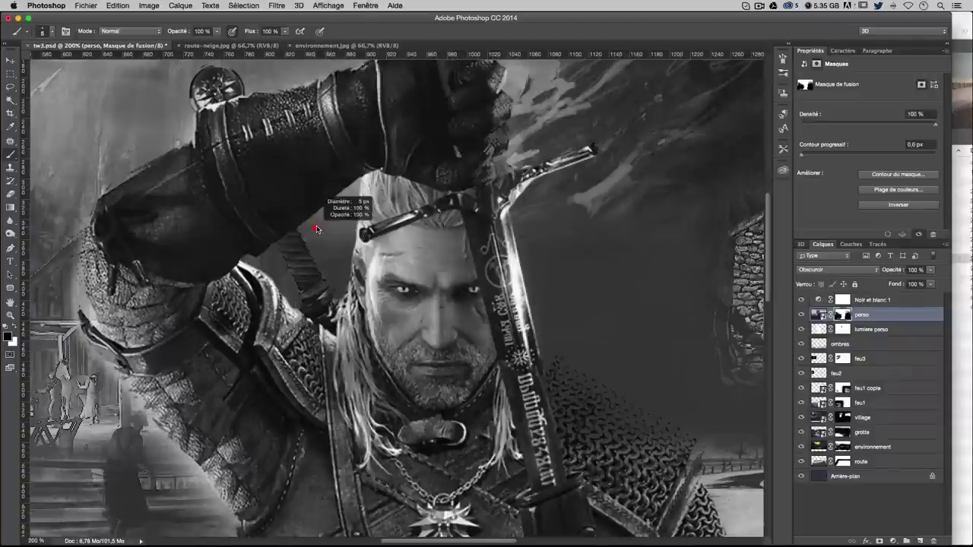
pyautogui.moveTo(326, 230); pyautogui.dragTo(306, 231)
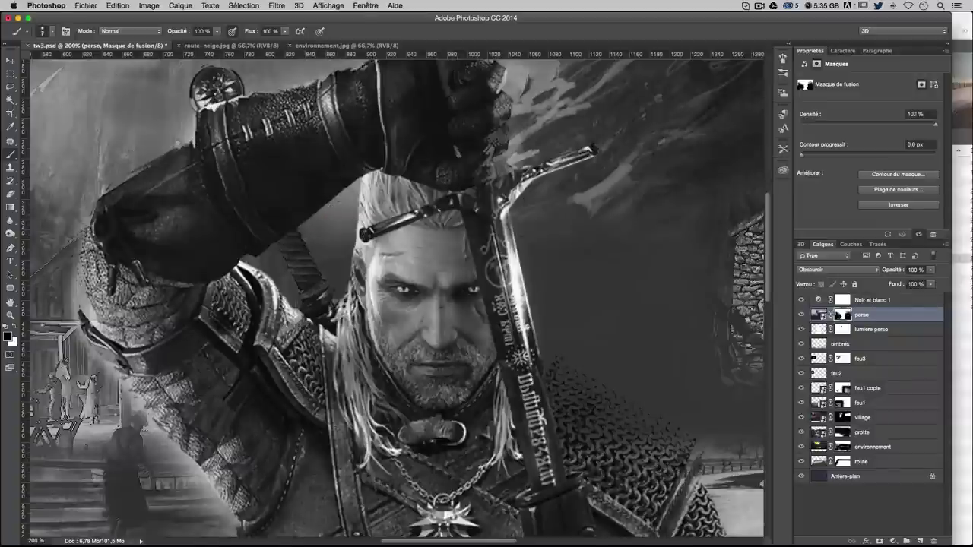
pyautogui.click(802, 315)
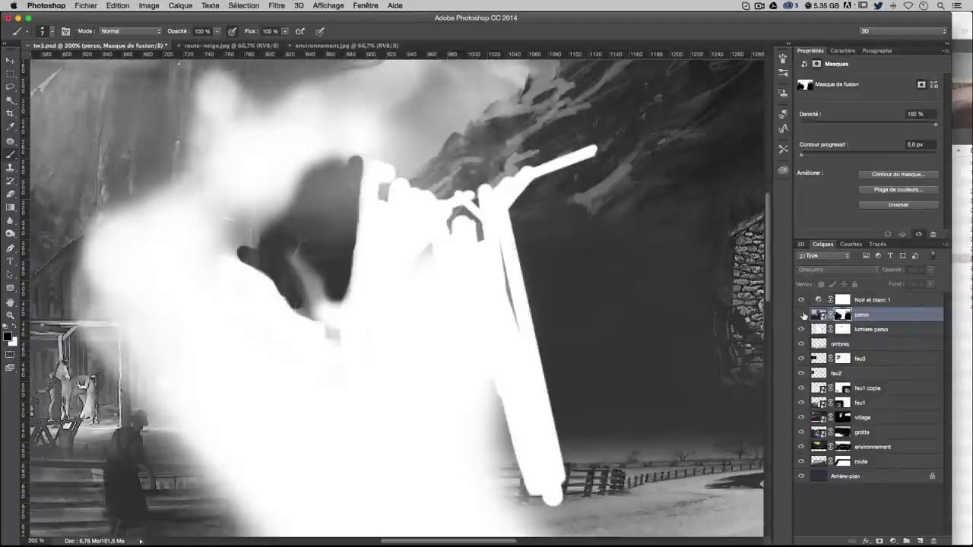
pyautogui.click(802, 315)
pyautogui.click(802, 315)
pyautogui.click(802, 315)
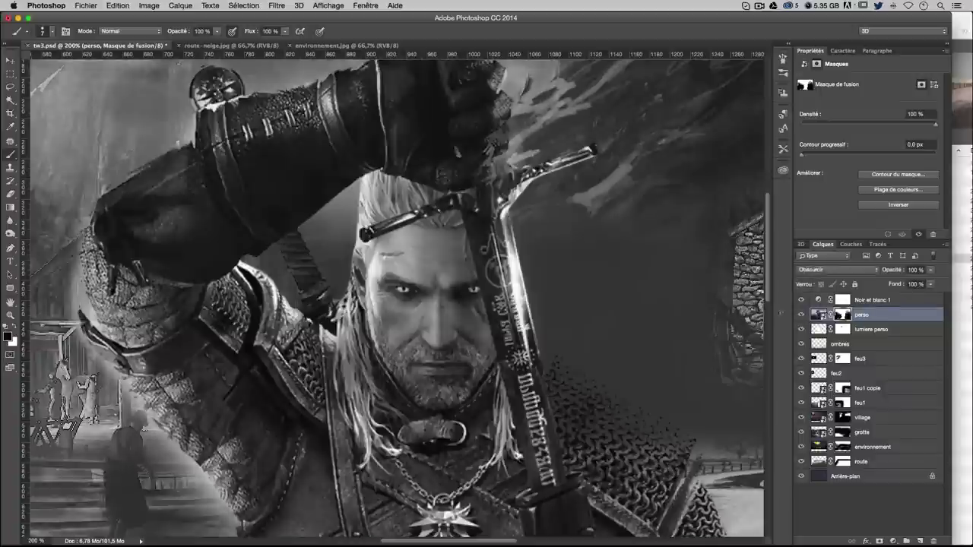
# Zoom in on Geralt's face and sword and target the lumiere perso layer's pixels
pyautogui.click(842, 329)
pyautogui.hotkey('ctrl', '1')
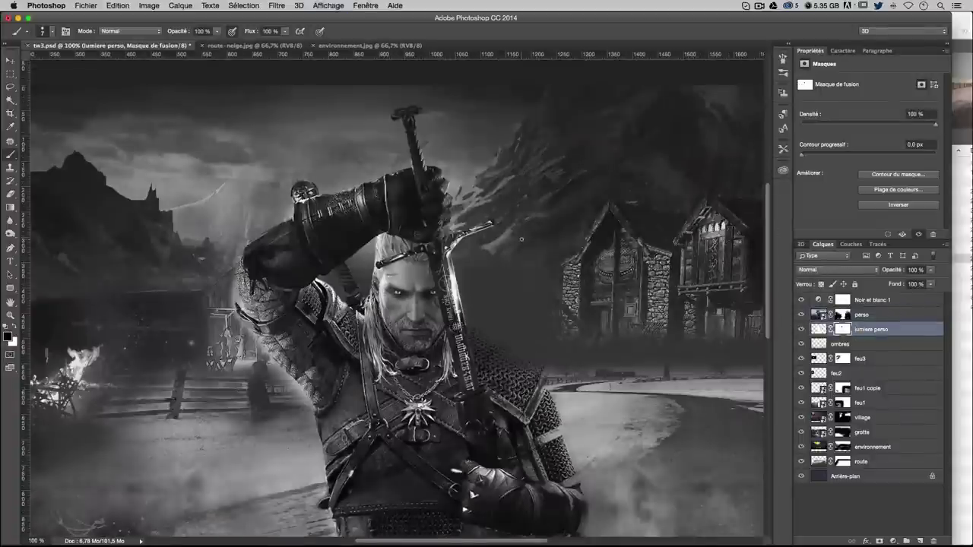
pyautogui.hotkey('ctrl', '+')
pyautogui.moveTo(643, 201); pyautogui.dragTo(514, 388)
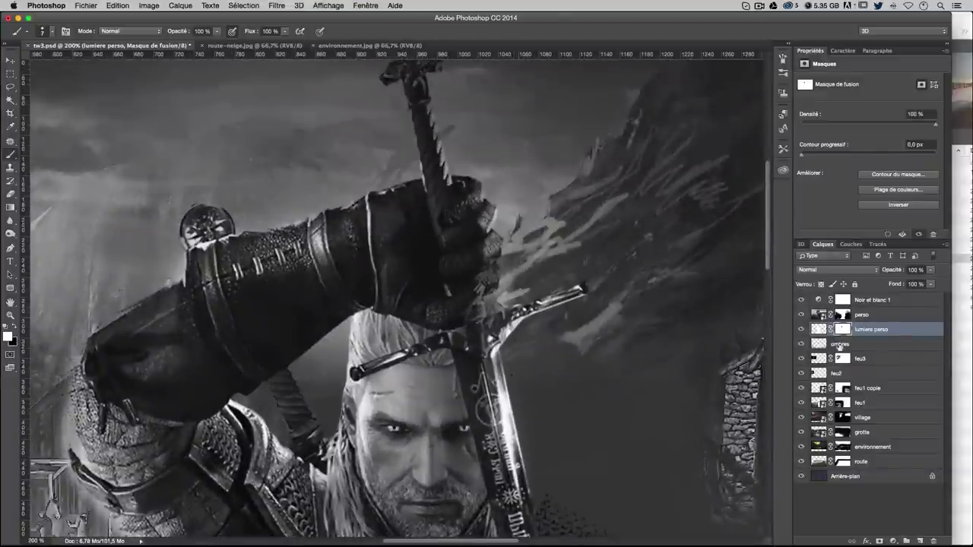
pyautogui.click(818, 329)
# Undo the stray black dab and paint a 21 px white highlight along the armoured arm's top edge
pyautogui.press('x')
pyautogui.click(483, 243)
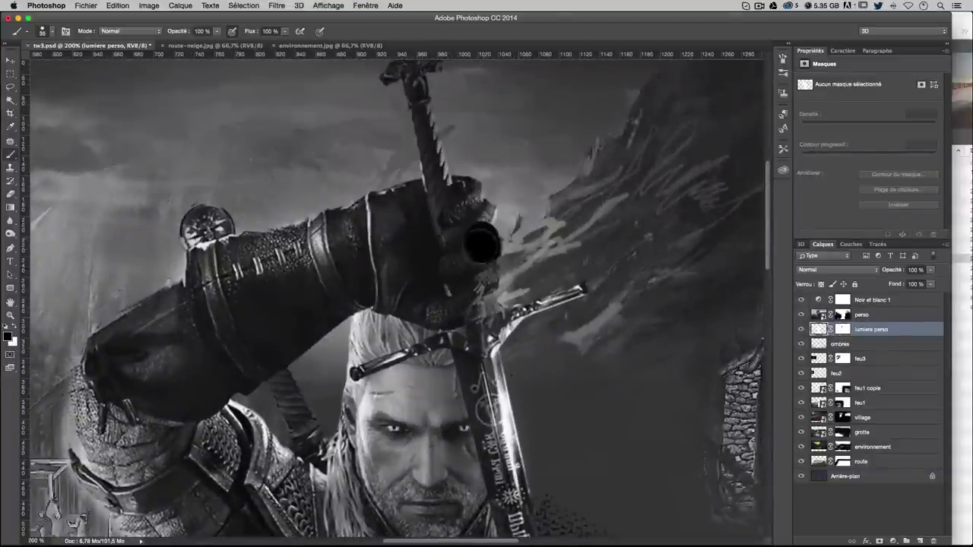
pyautogui.hotkey('ctrl', 'z')
pyautogui.press('x')
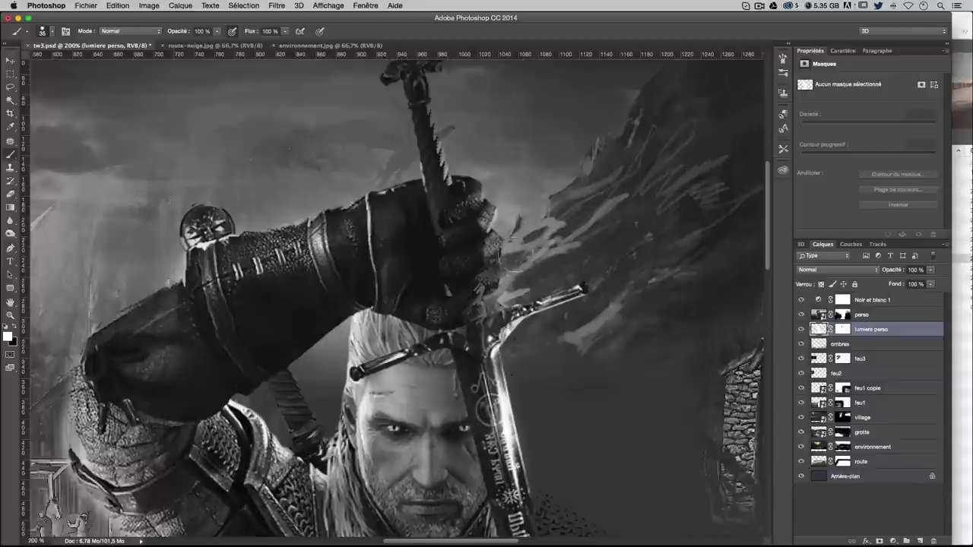
pyautogui.moveTo(465, 222); pyautogui.dragTo(456, 221)
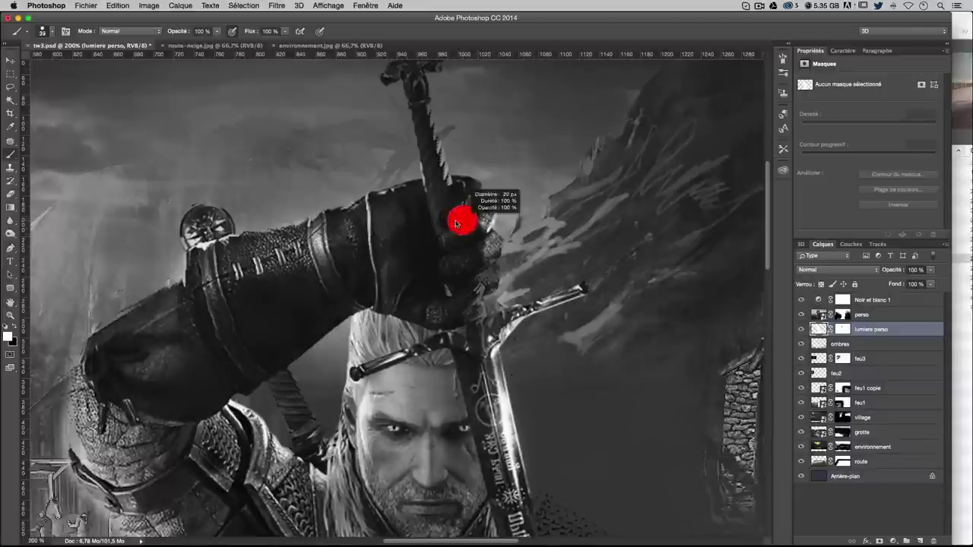
pyautogui.moveTo(254, 246); pyautogui.dragTo(449, 196)
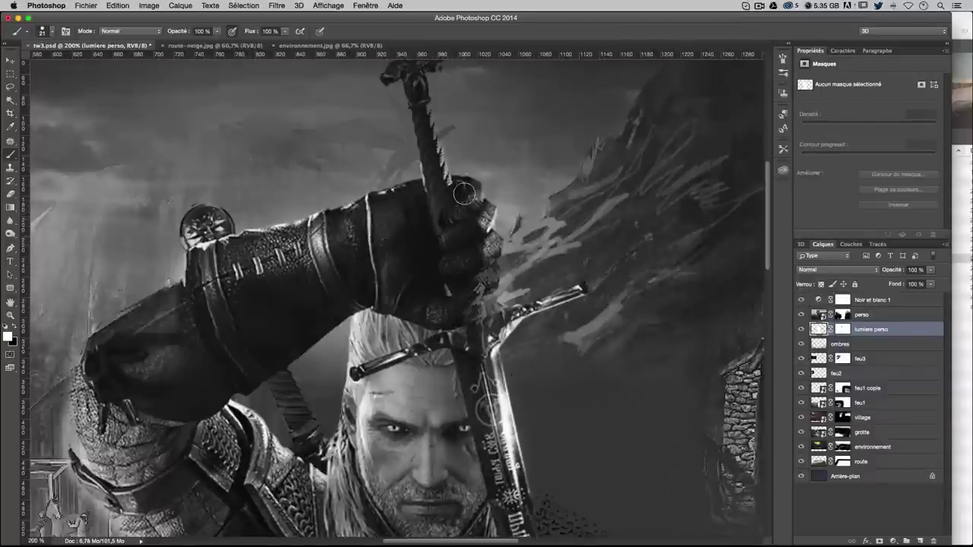
# Paint a 16 px white highlight down the sword grip, extending it below the gauntlet
pyautogui.scroll(3, 453, 197)
pyautogui.moveTo(461, 199); pyautogui.dragTo(455, 199)
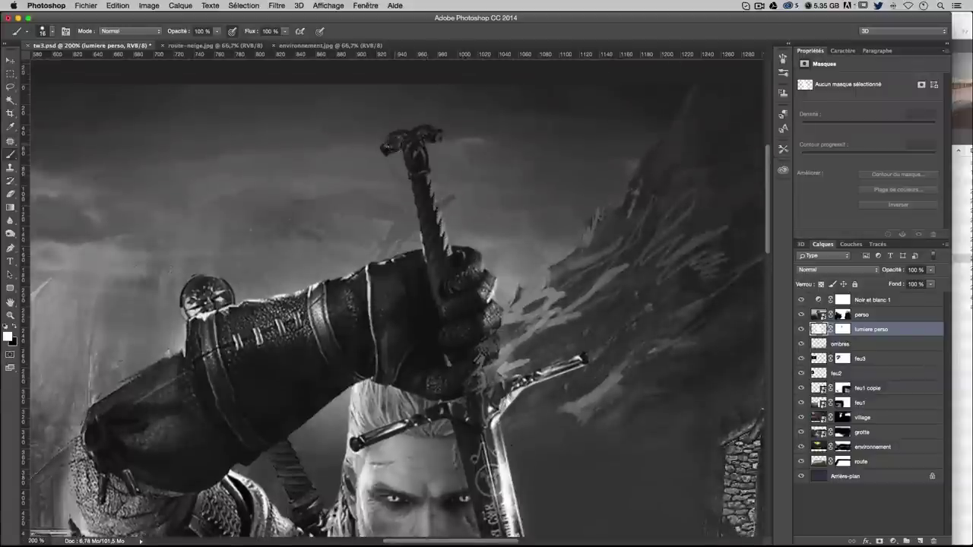
pyautogui.moveTo(411, 145); pyautogui.dragTo(446, 253)
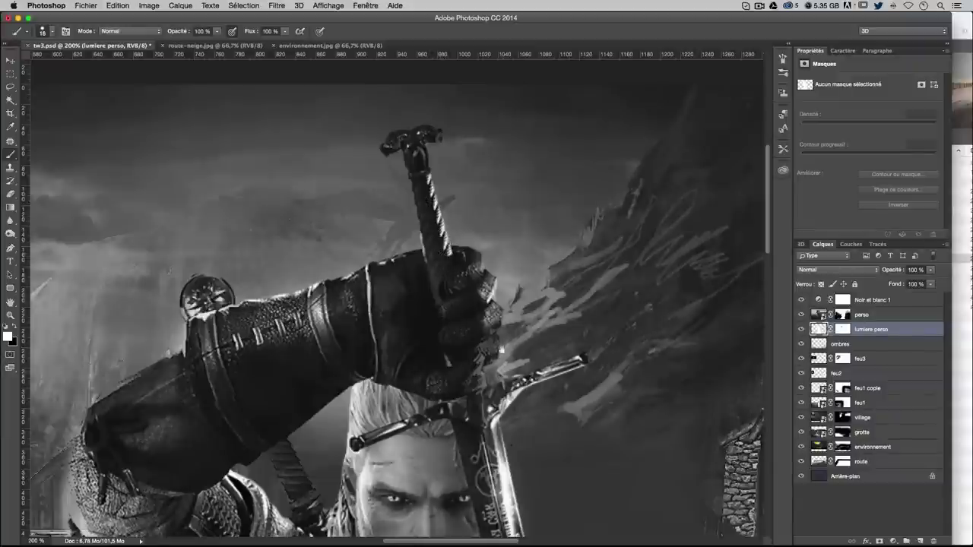
pyautogui.scroll(-5, 456, 259)
pyautogui.moveTo(469, 252); pyautogui.dragTo(462, 303)
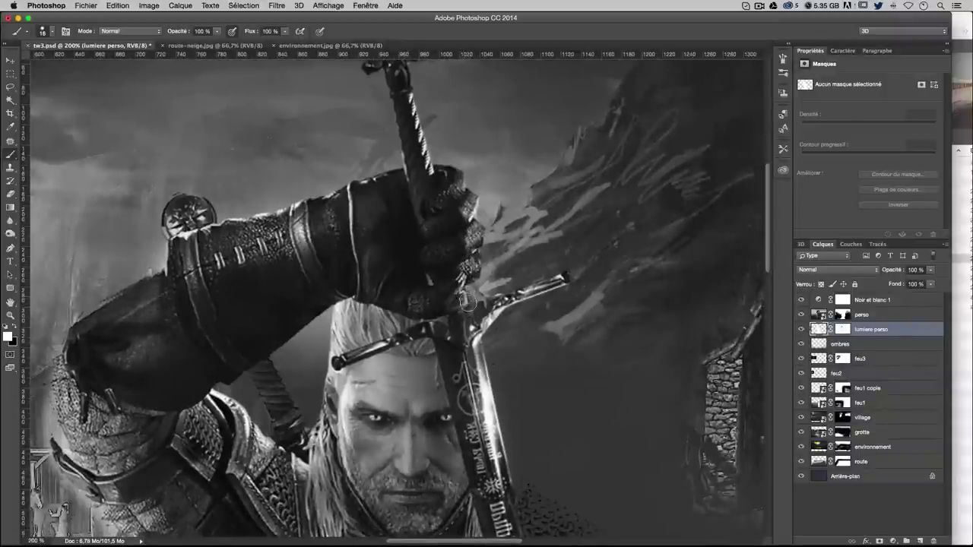
pyautogui.moveTo(467, 304); pyautogui.dragTo(439, 187)
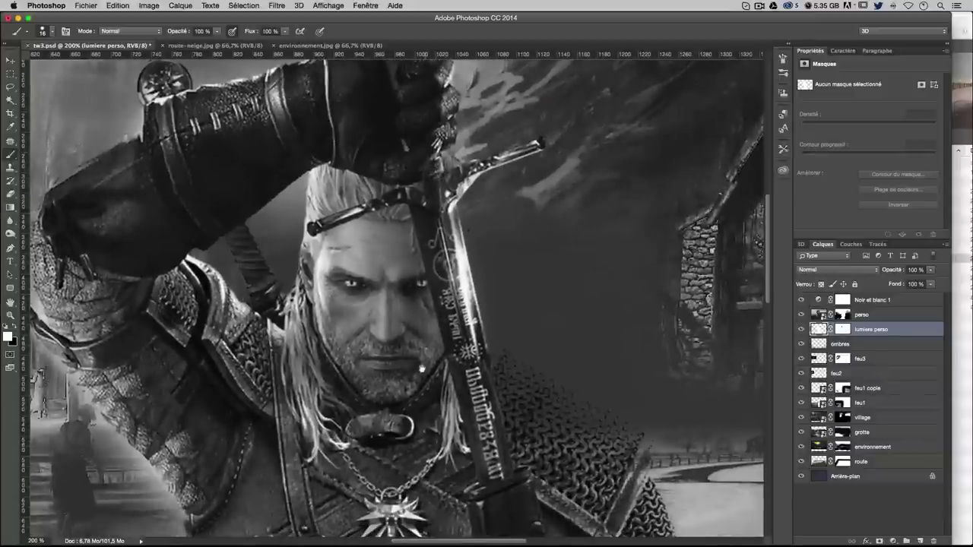
pyautogui.scroll(-3, 307, 214)
pyautogui.scroll(-4, 307, 214)
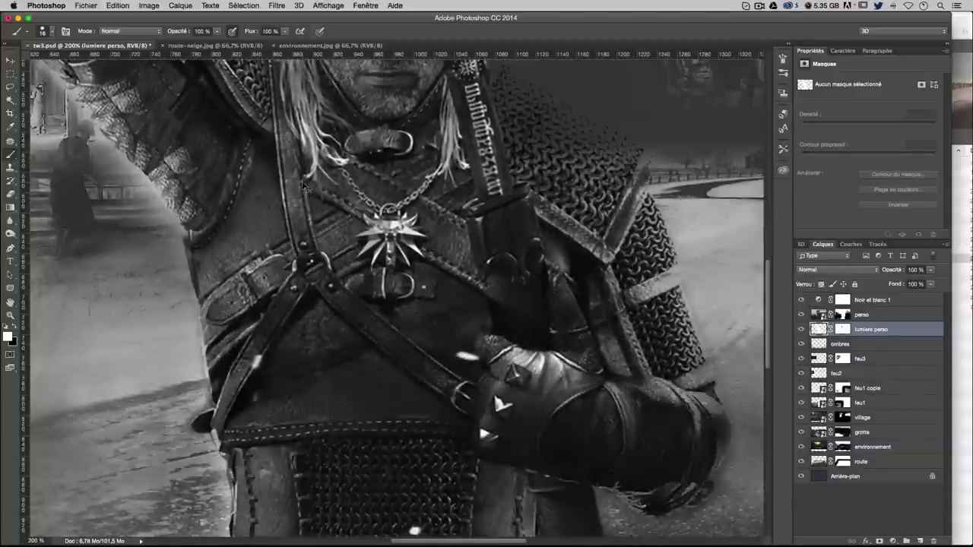
pyautogui.hotkey('ctrl', '-')
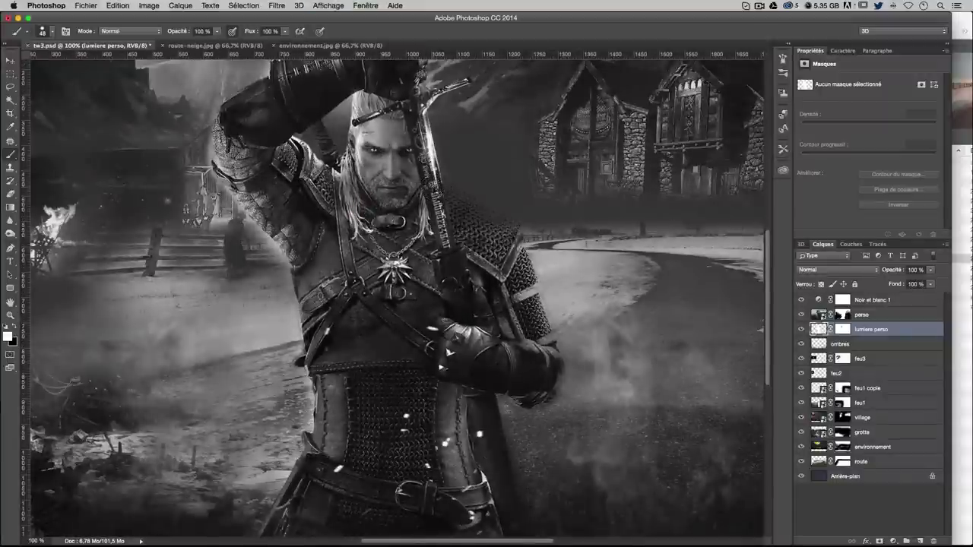
# Zoom in and brush white light over the right shoulder's chainmail
pyautogui.hotkey('ctrl', '+')
pyautogui.scroll(3, 353, 250)
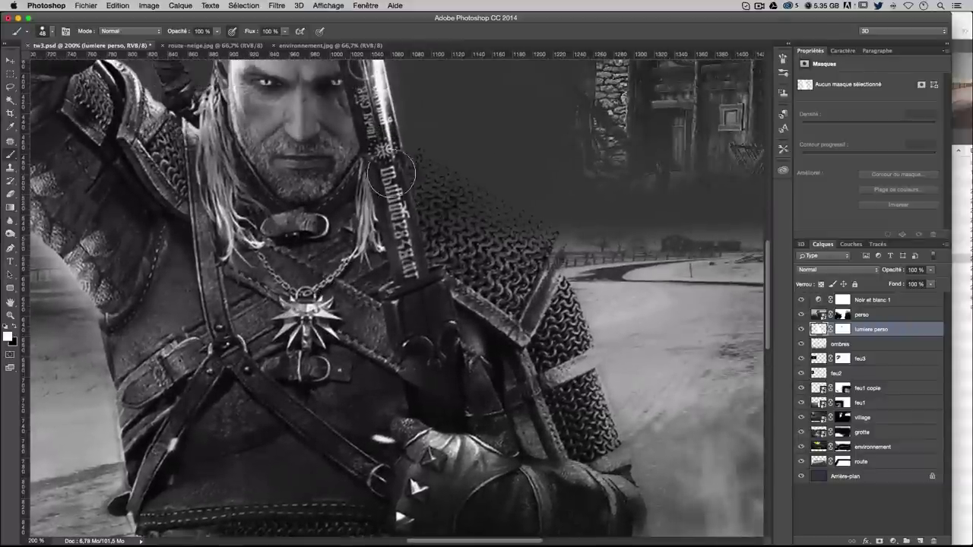
pyautogui.moveTo(403, 164)
pyautogui.mouseDown()
pyautogui.moveTo(519, 287)
pyautogui.moveTo(389, 165)
pyautogui.moveTo(456, 180)
pyautogui.moveTo(534, 251)
pyautogui.moveTo(550, 243)
pyautogui.moveTo(588, 357)
pyautogui.moveTo(571, 366)
pyautogui.moveTo(586, 357)
pyautogui.moveTo(608, 432)
pyautogui.mouseUp()
pyautogui.scroll(-2, 608, 432)
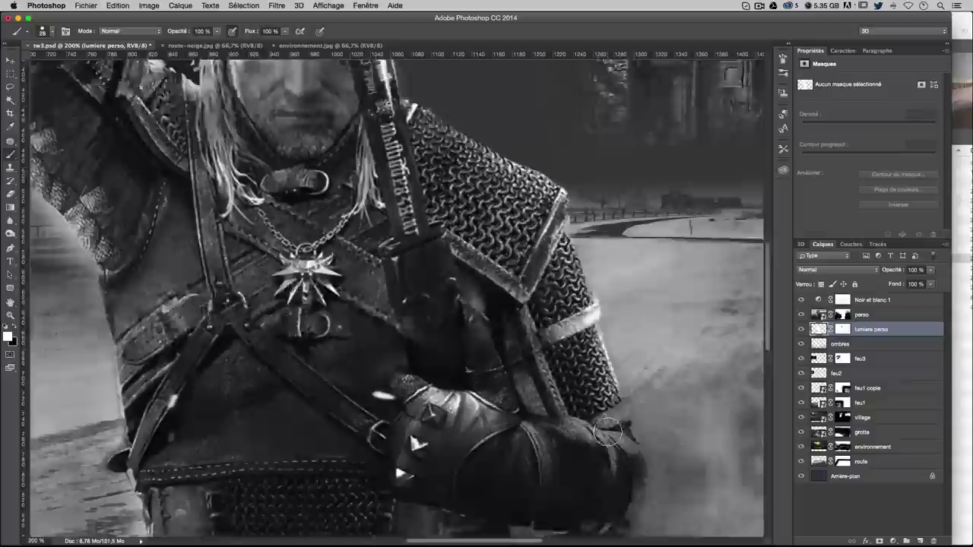
pyautogui.scroll(-4, 609, 432)
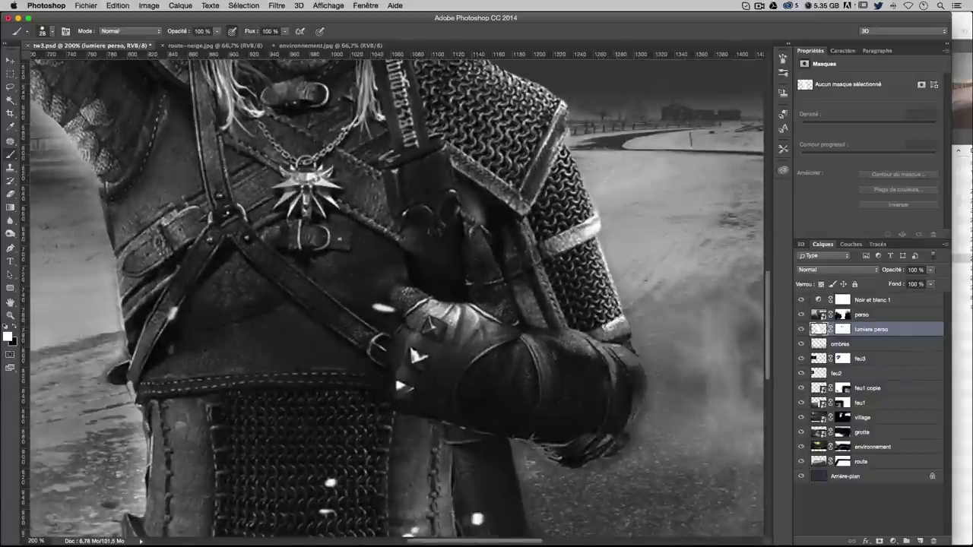
# Add 18 px white light along the gauntlet's right edge, fingers and knuckles, undoing a large-brush stroke
pyautogui.moveTo(618, 330)
pyautogui.mouseDown()
pyautogui.moveTo(608, 330)
pyautogui.moveTo(631, 369)
pyautogui.mouseUp()
pyautogui.moveTo(646, 408)
pyautogui.mouseDown()
pyautogui.moveTo(636, 401)
pyautogui.moveTo(600, 445)
pyautogui.mouseUp()
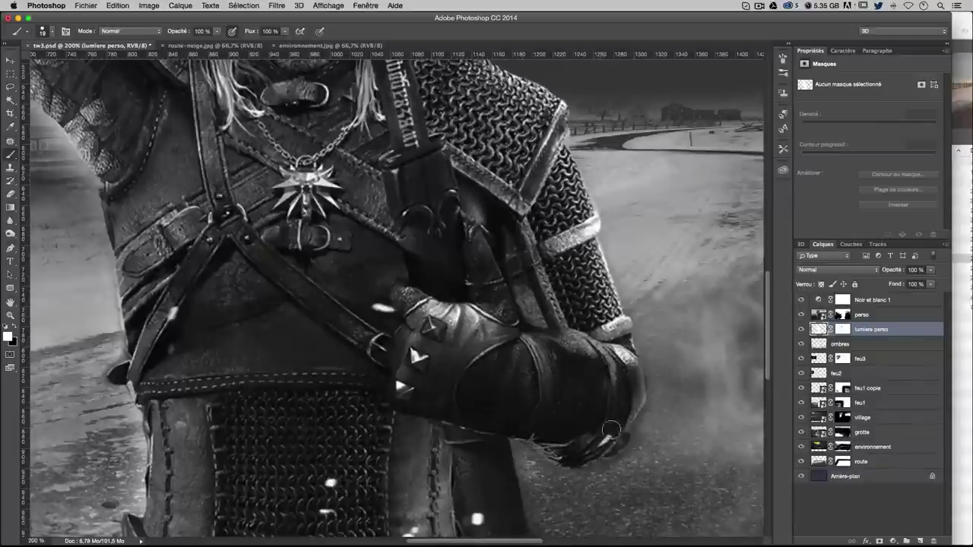
pyautogui.moveTo(524, 436); pyautogui.dragTo(568, 456)
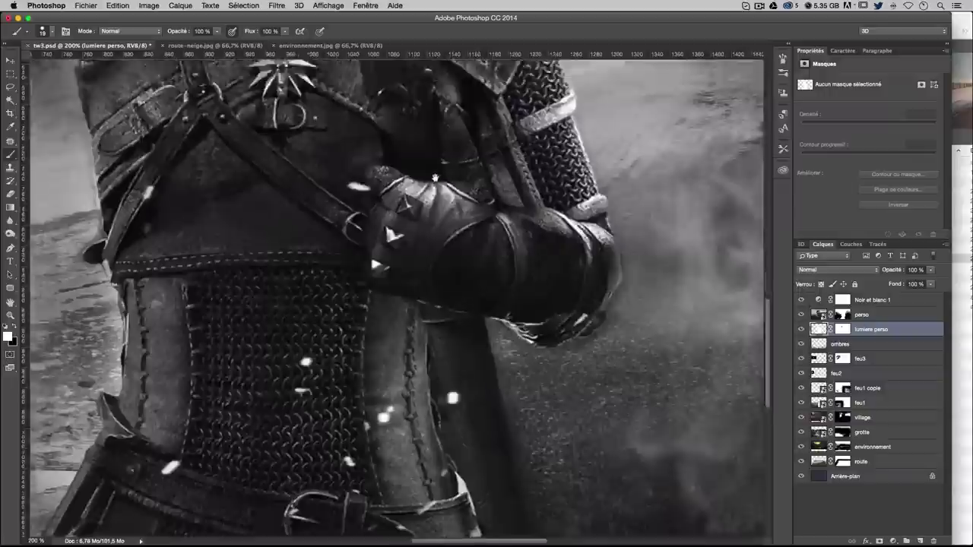
pyautogui.moveTo(463, 319); pyautogui.dragTo(424, 125)
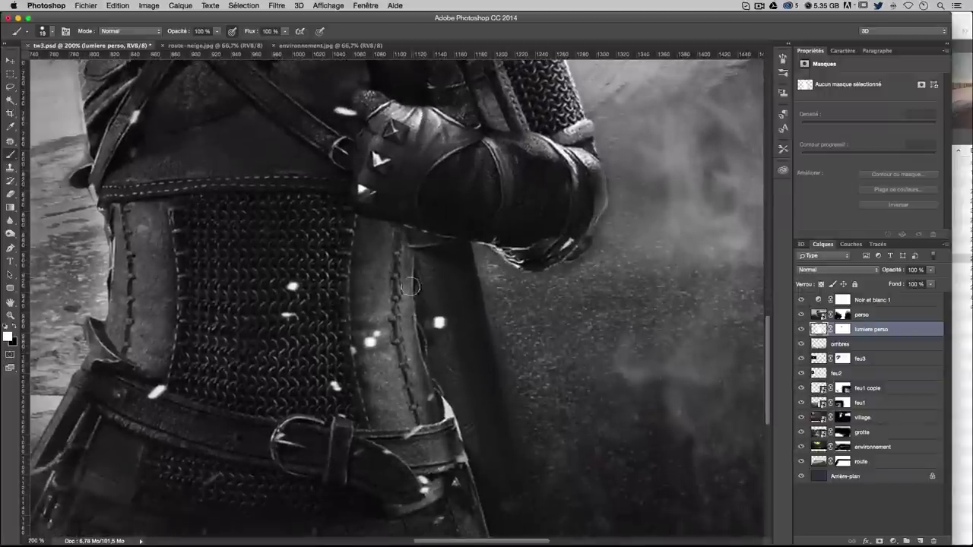
pyautogui.scroll(-1, 397, 275)
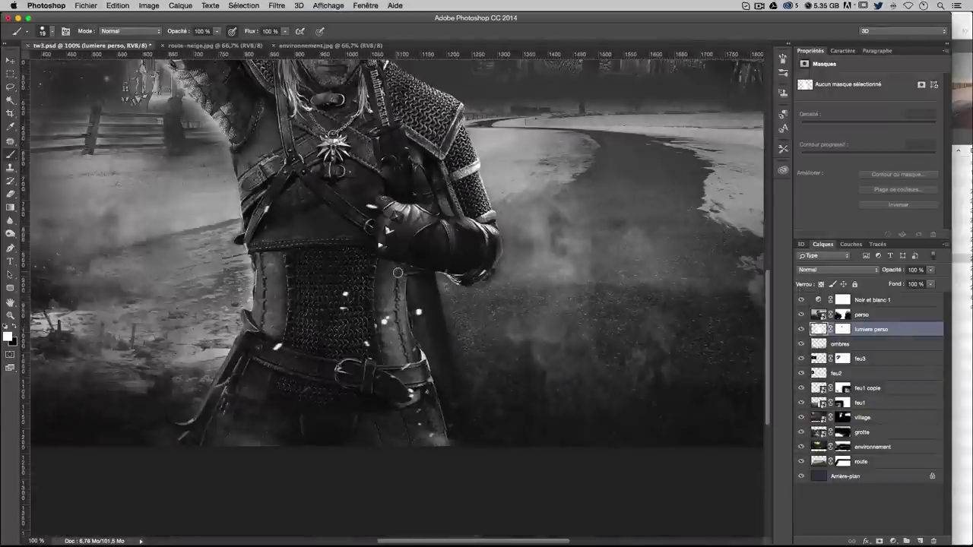
pyautogui.moveTo(370, 358); pyautogui.dragTo(390, 358)
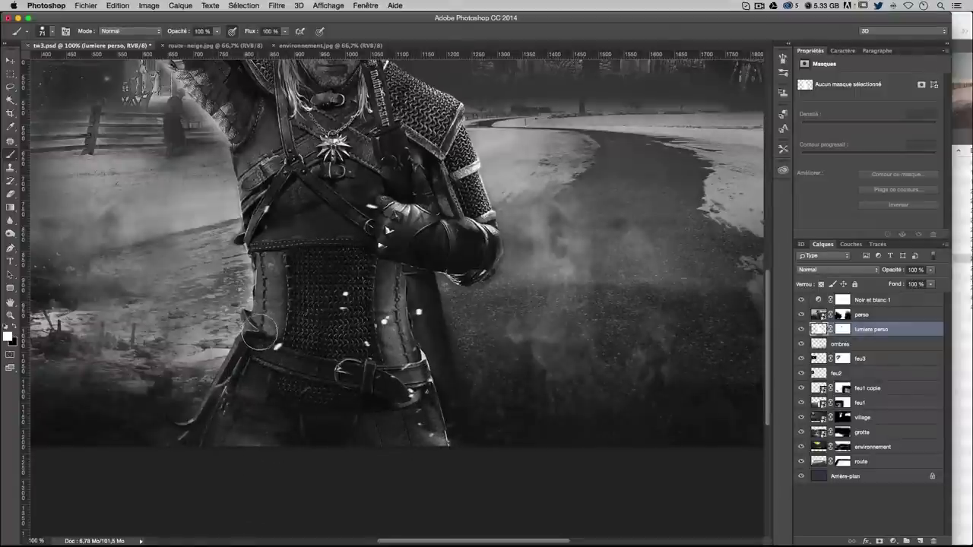
pyautogui.press('super+z')
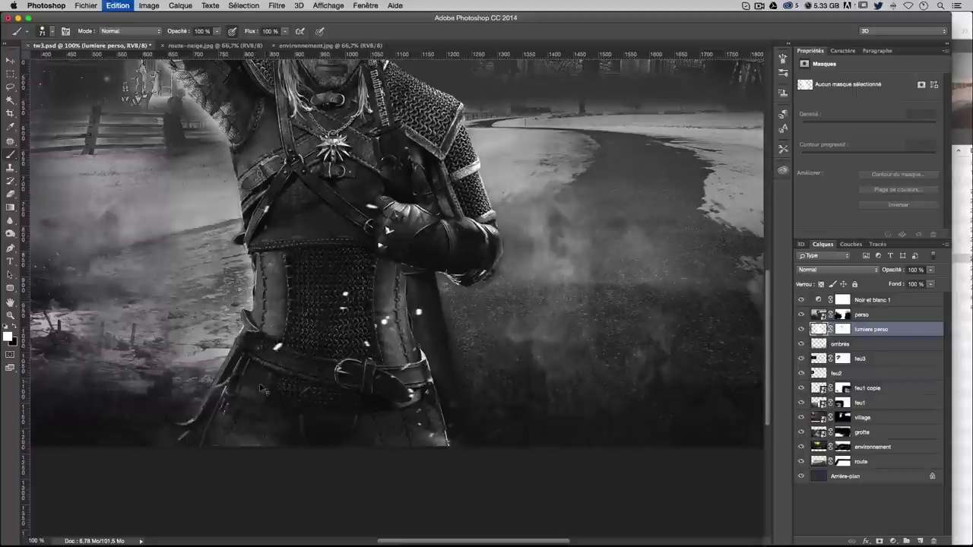
pyautogui.moveTo(340, 245); pyautogui.dragTo(352, 390)
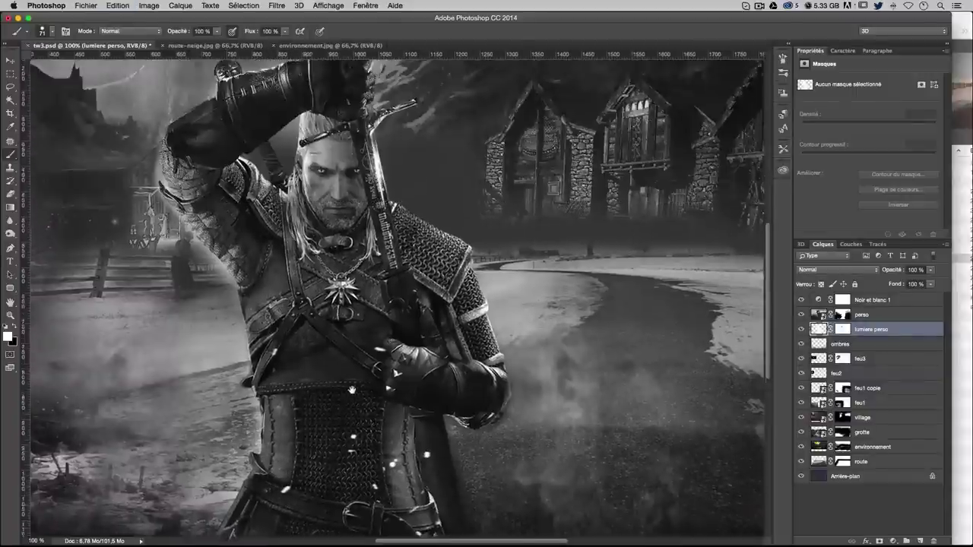
pyautogui.press('super+plus')
pyautogui.press('super+plus')
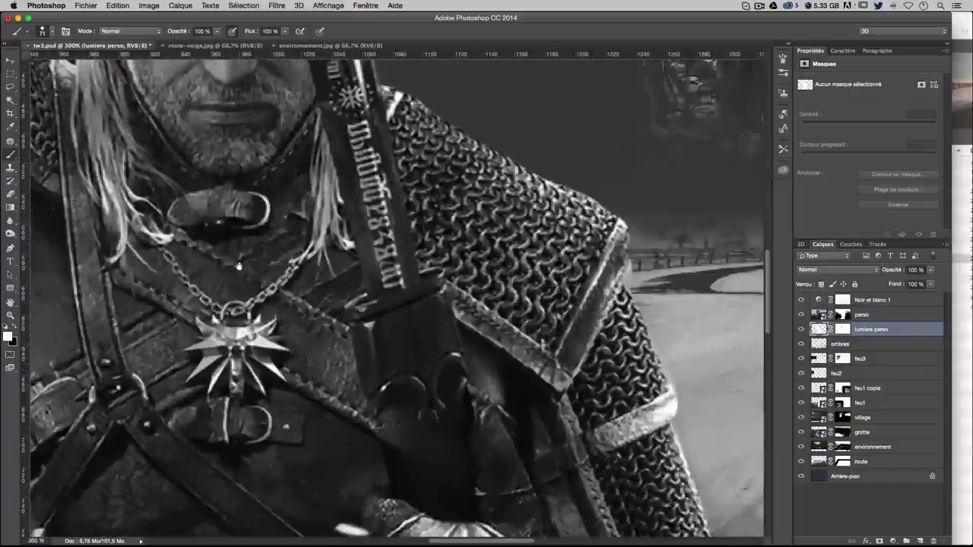
pyautogui.hscroll(-10, 238, 266)
pyautogui.scroll(3, 339, 383)
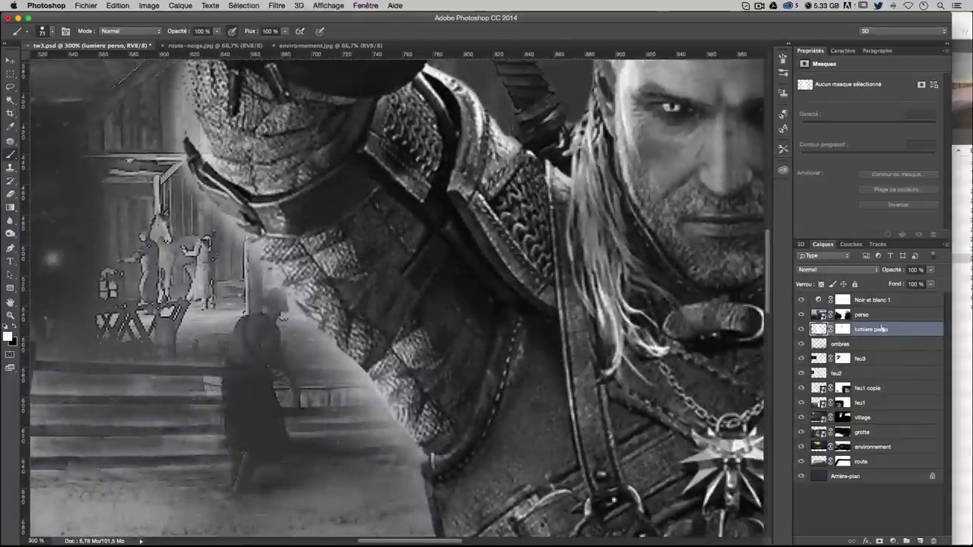
# Paint black on the lumiere perso mask to remove light along the raised arm's armour edge
pyautogui.click(801, 329)
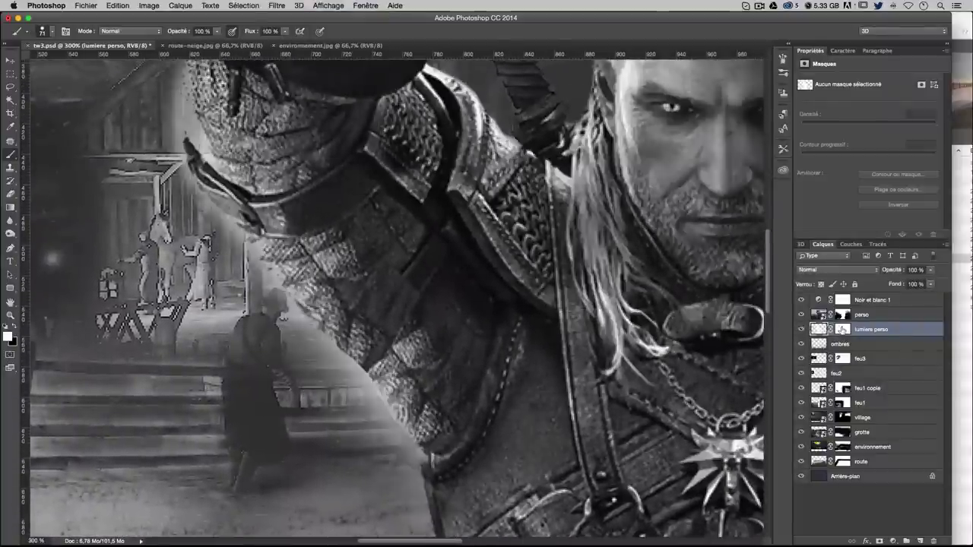
pyautogui.click(842, 329)
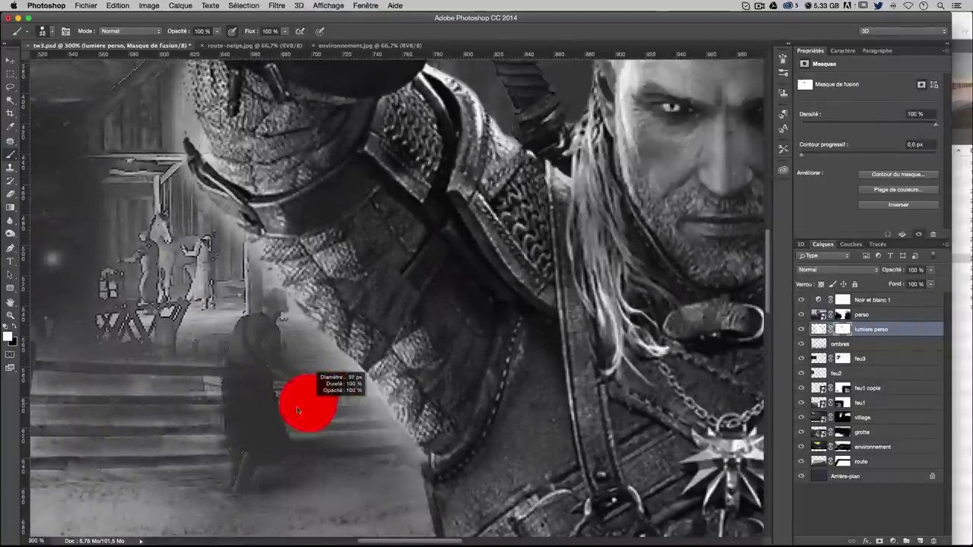
pyautogui.moveTo(304, 401)
pyautogui.mouseDown()
pyautogui.moveTo(375, 447)
pyautogui.moveTo(396, 498)
pyautogui.moveTo(161, 182)
pyautogui.mouseUp()
pyautogui.press('x')
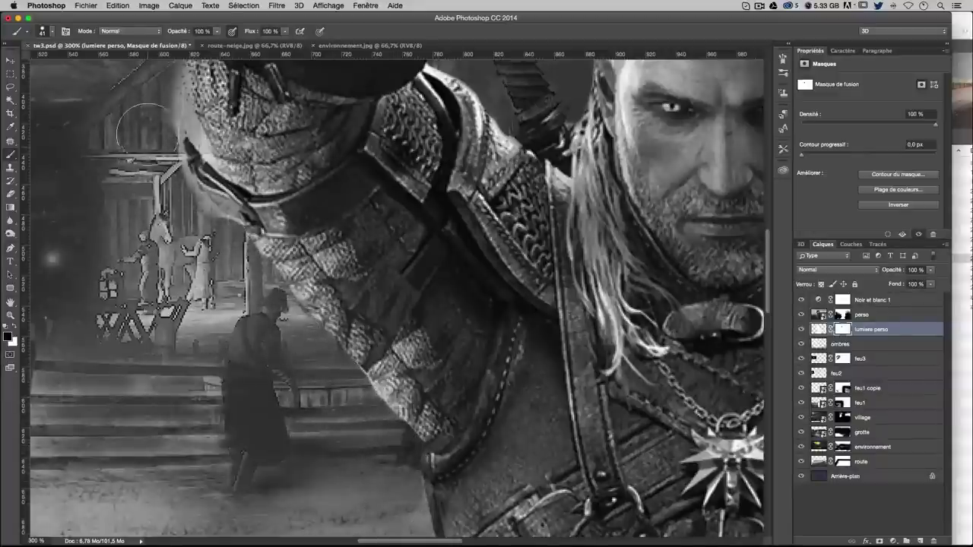
pyautogui.scroll(3, 199, 243)
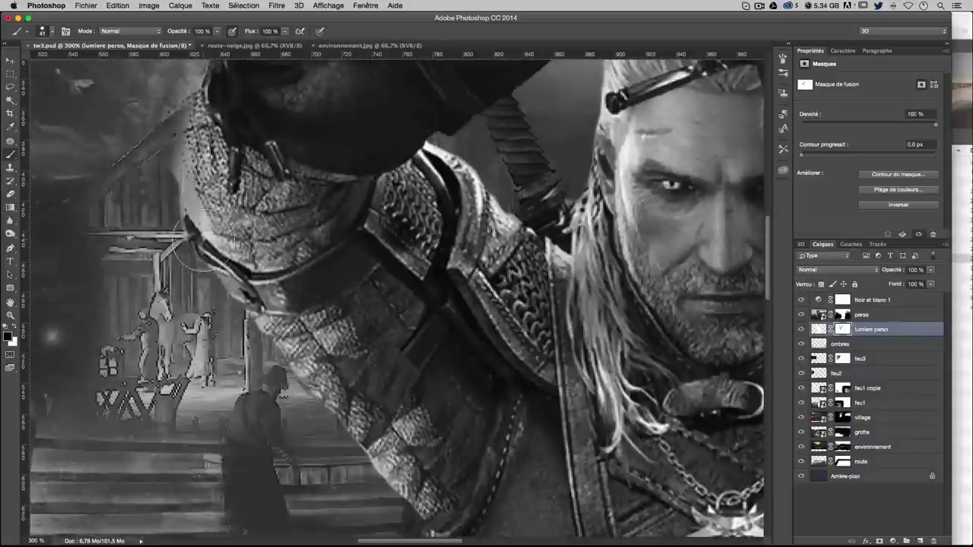
pyautogui.scroll(3, 196, 251)
pyautogui.moveTo(183, 212)
pyautogui.mouseDown()
pyautogui.moveTo(170, 371)
pyautogui.moveTo(192, 217)
pyautogui.mouseUp()
pyautogui.scroll(-2, 255, 354)
pyautogui.scroll(-3, 395, 296)
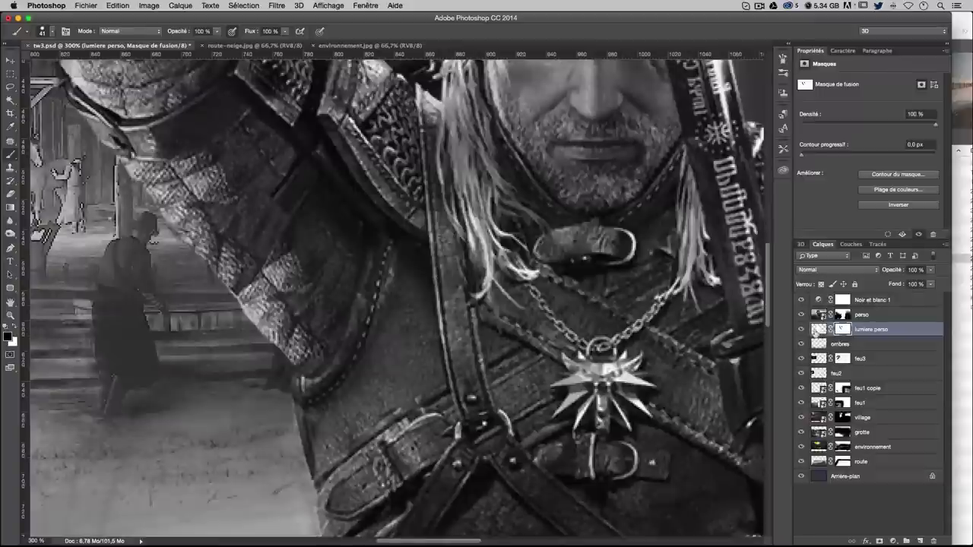
pyautogui.click(818, 330)
# With a 14 px white brush, add rim light along the armour edges and gauntlet's left edge
pyautogui.press('x')
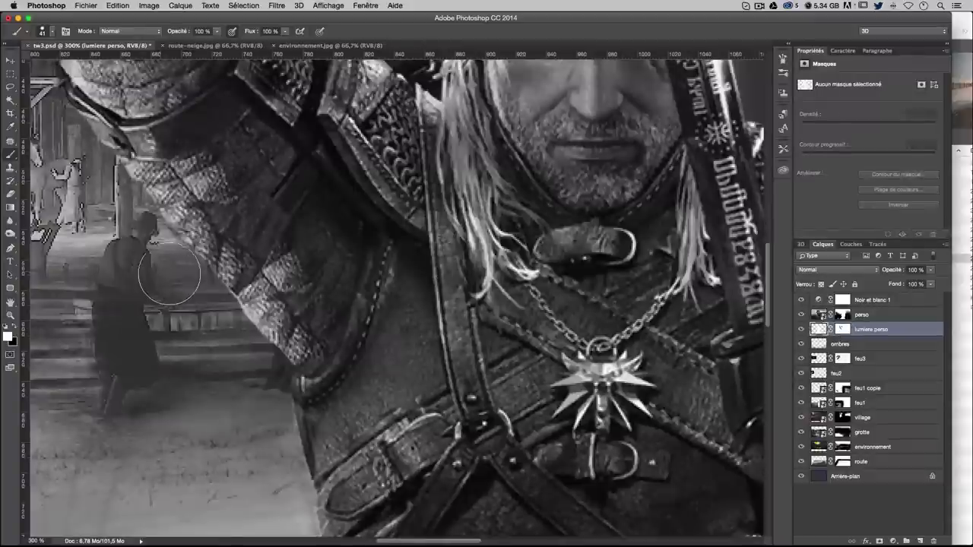
pyautogui.moveTo(224, 295); pyautogui.dragTo(203, 297)
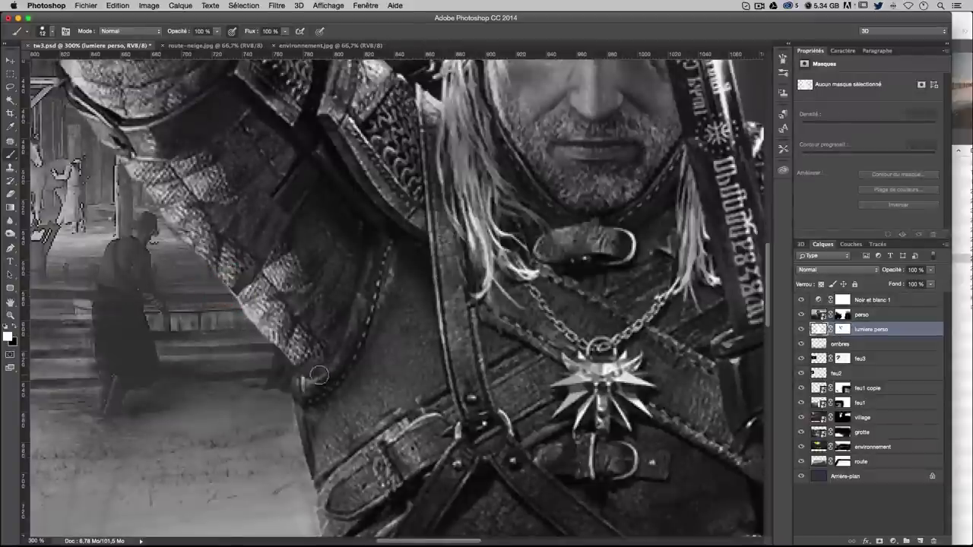
pyautogui.moveTo(327, 367); pyautogui.dragTo(297, 361)
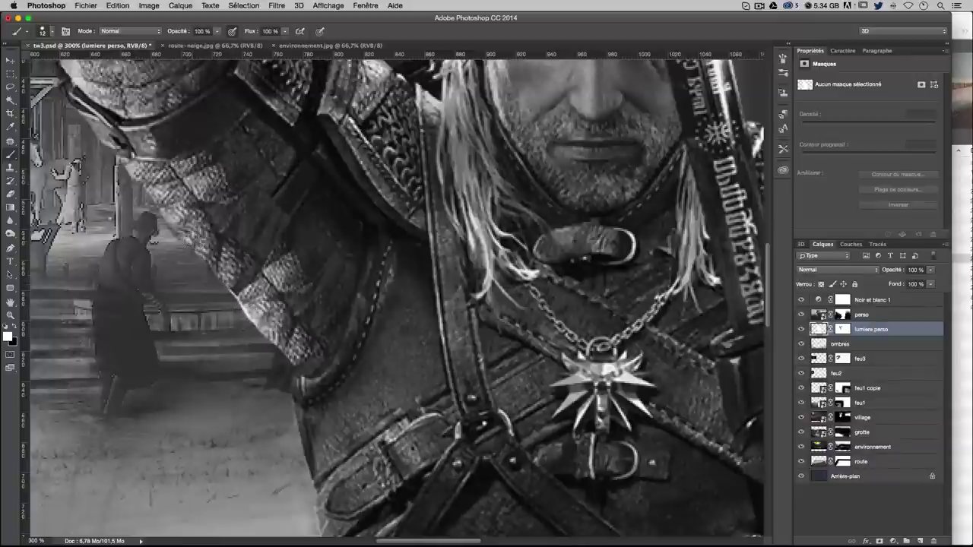
pyautogui.moveTo(173, 213); pyautogui.dragTo(141, 175)
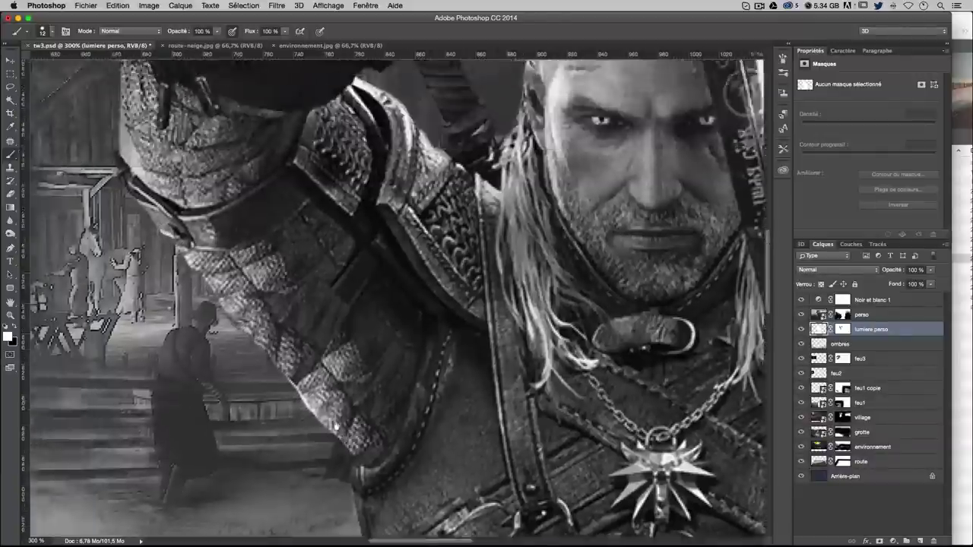
pyautogui.moveTo(220, 241); pyautogui.dragTo(267, 385)
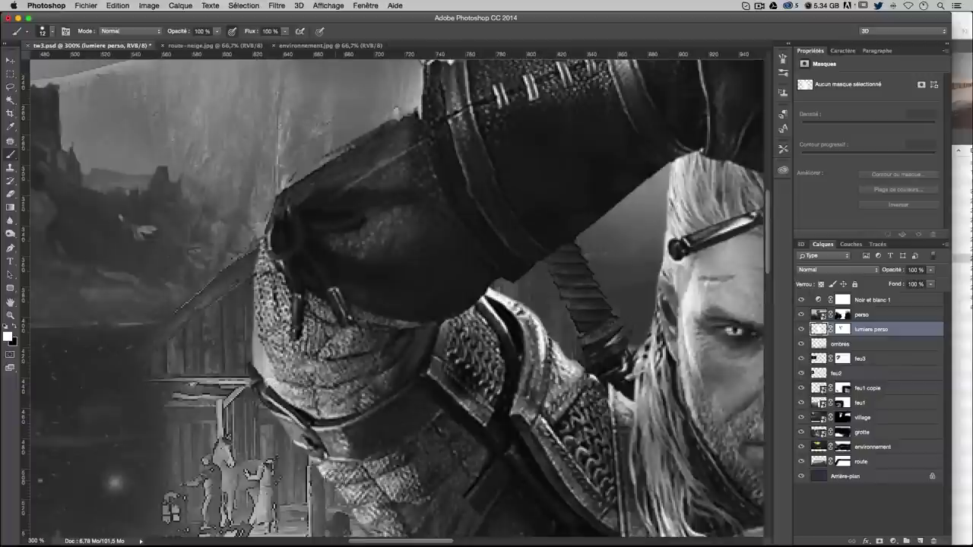
pyautogui.moveTo(273, 411); pyautogui.dragTo(262, 338)
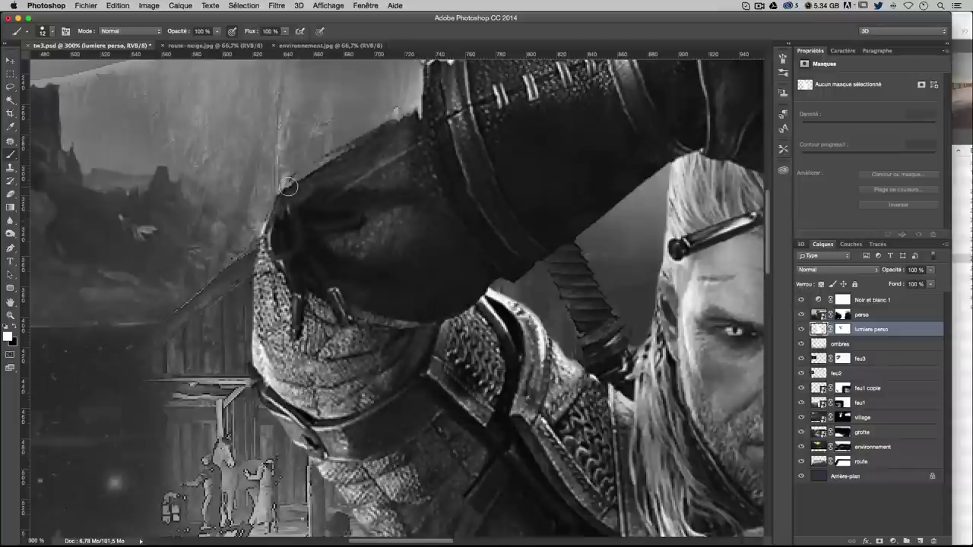
pyautogui.moveTo(282, 186); pyautogui.dragTo(295, 177)
pyautogui.moveTo(378, 144); pyautogui.dragTo(406, 122)
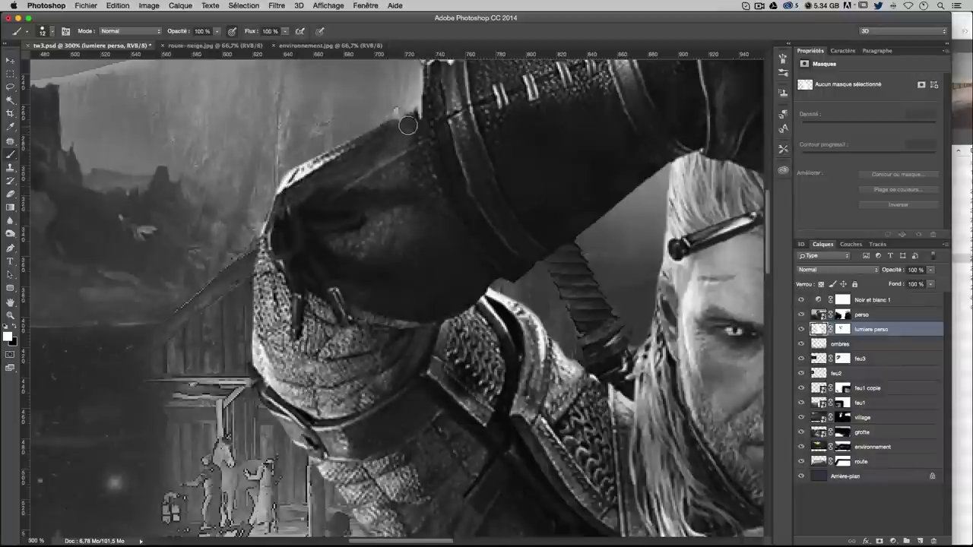
# Paint rim light down the armour's left edge and the strap's left edge, comparing with the layer hidden
pyautogui.moveTo(685, 517); pyautogui.dragTo(416, 239)
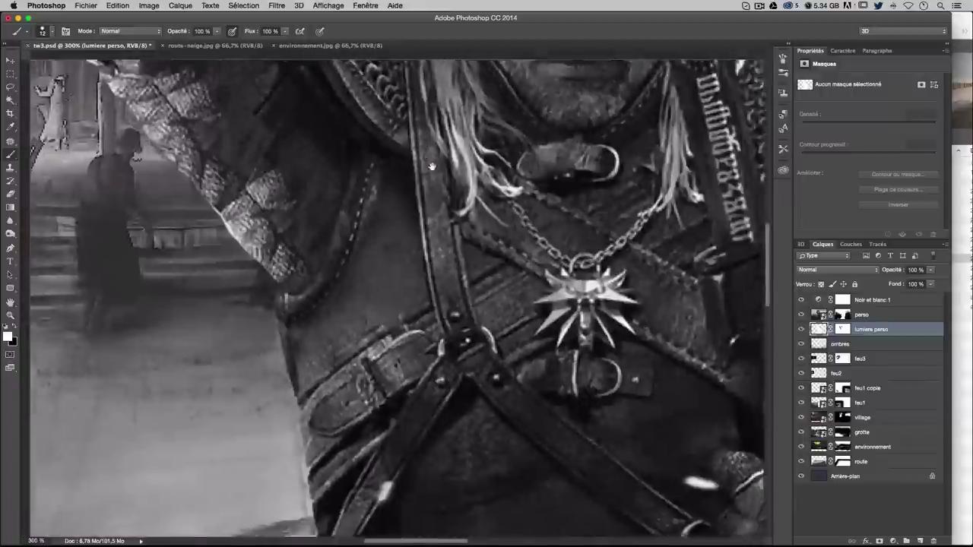
pyautogui.click(800, 329)
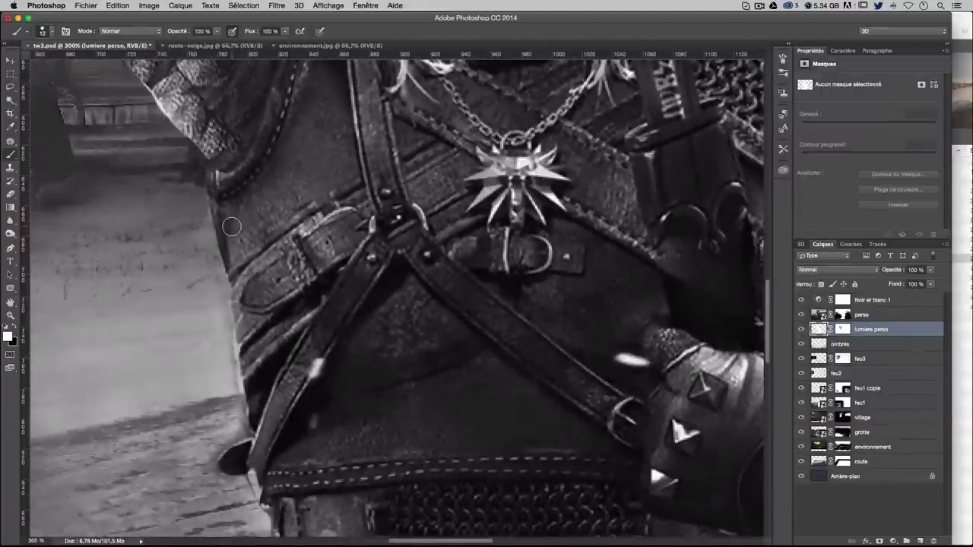
pyautogui.moveTo(226, 251)
pyautogui.mouseDown()
pyautogui.moveTo(244, 351)
pyautogui.moveTo(235, 460)
pyautogui.moveTo(250, 469)
pyautogui.mouseUp()
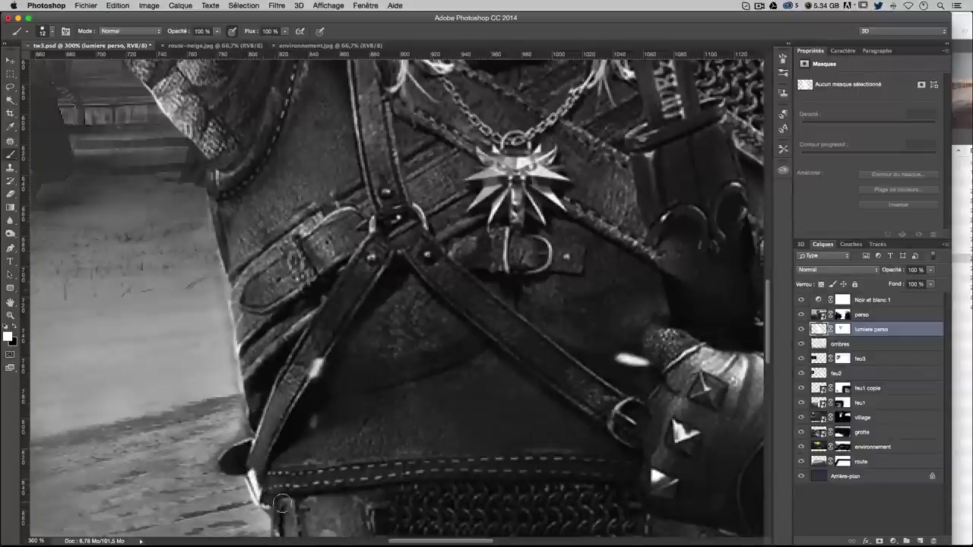
pyautogui.scroll(-3, 251, 467)
pyautogui.hotkey('ctrl', 'z')
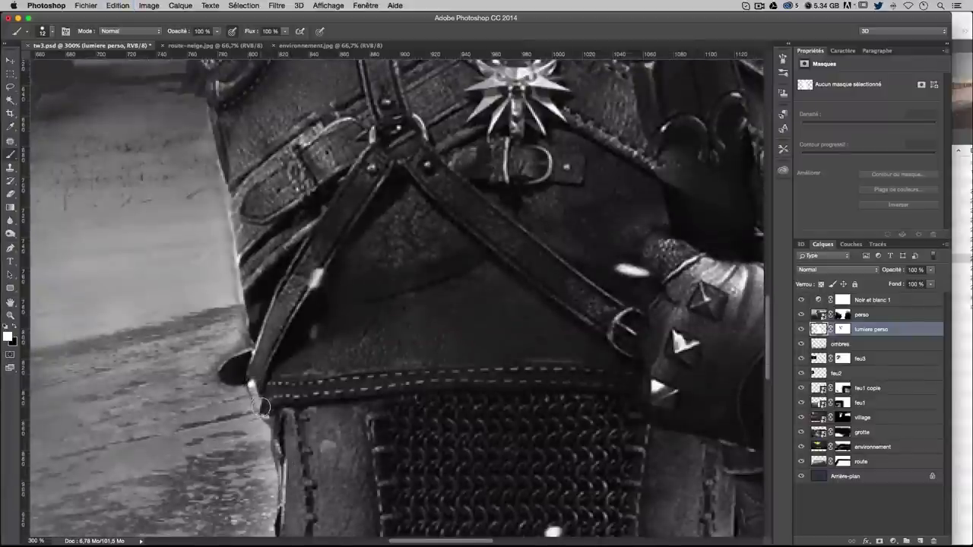
pyautogui.scroll(-5, 273, 403)
pyautogui.moveTo(277, 285); pyautogui.dragTo(289, 319)
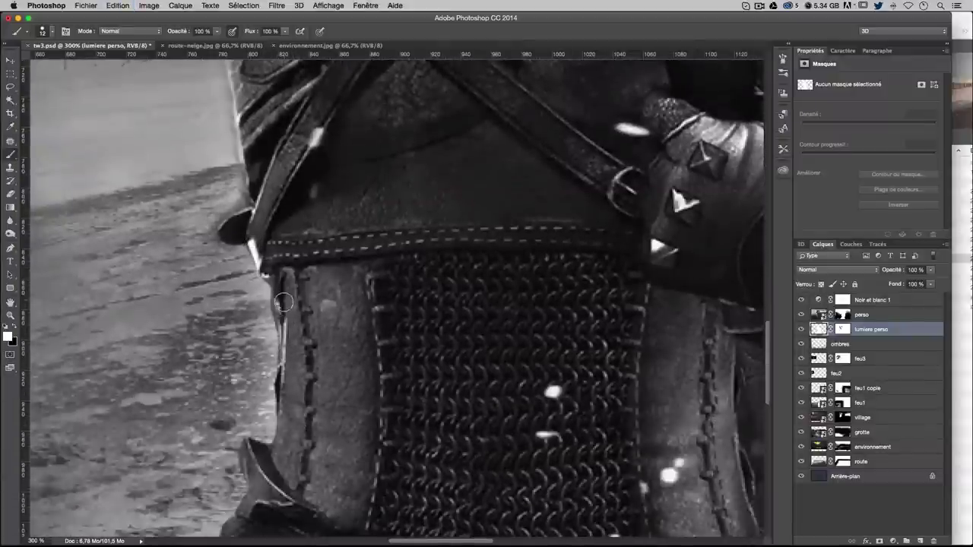
pyautogui.click(800, 329)
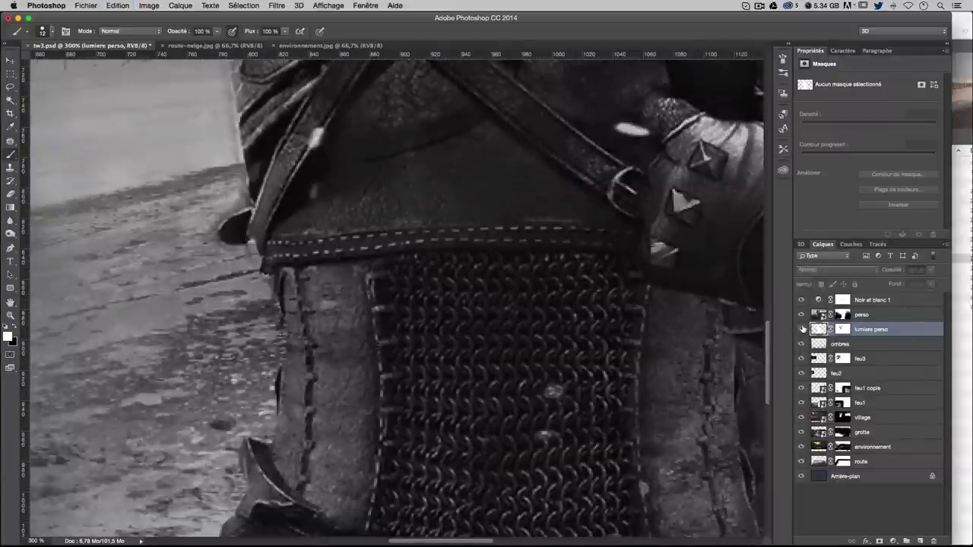
pyautogui.click(842, 330)
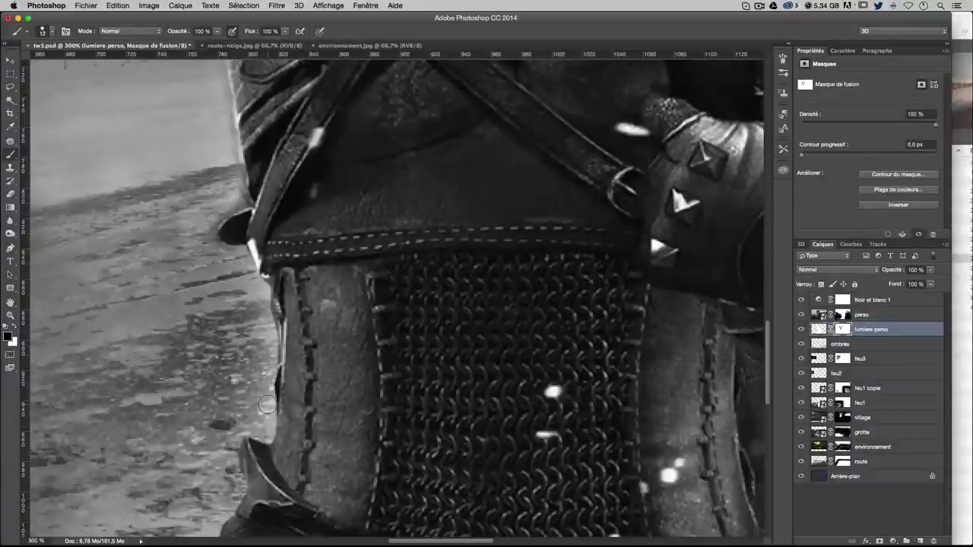
# Mask out the stray light on the ground strip beside the strap
pyautogui.press('x')
pyautogui.press('x')
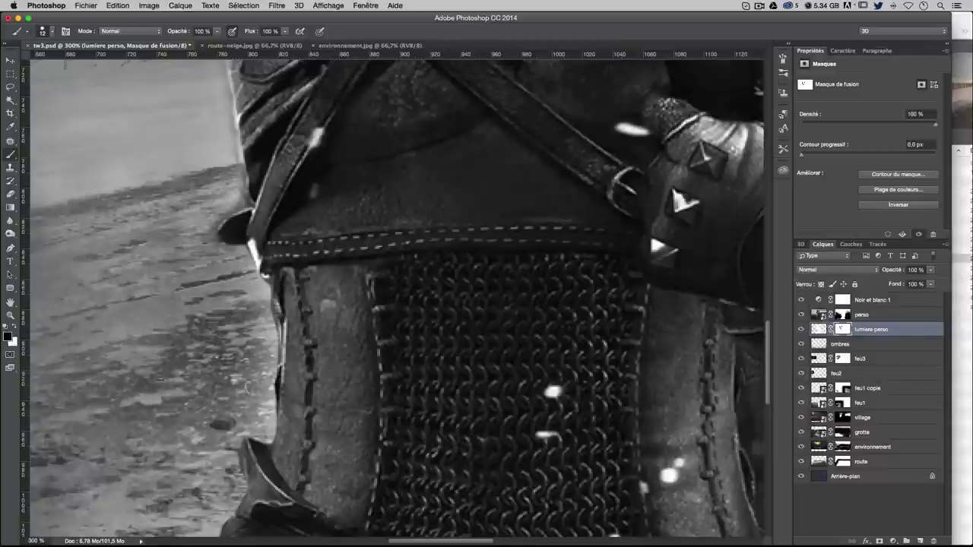
pyautogui.moveTo(268, 426); pyautogui.dragTo(277, 319)
pyautogui.moveTo(272, 358)
pyautogui.mouseDown()
pyautogui.moveTo(251, 308)
pyautogui.moveTo(266, 298)
pyautogui.moveTo(231, 263)
pyautogui.mouseUp()
pyautogui.moveTo(256, 357); pyautogui.dragTo(261, 420)
pyautogui.press('x')
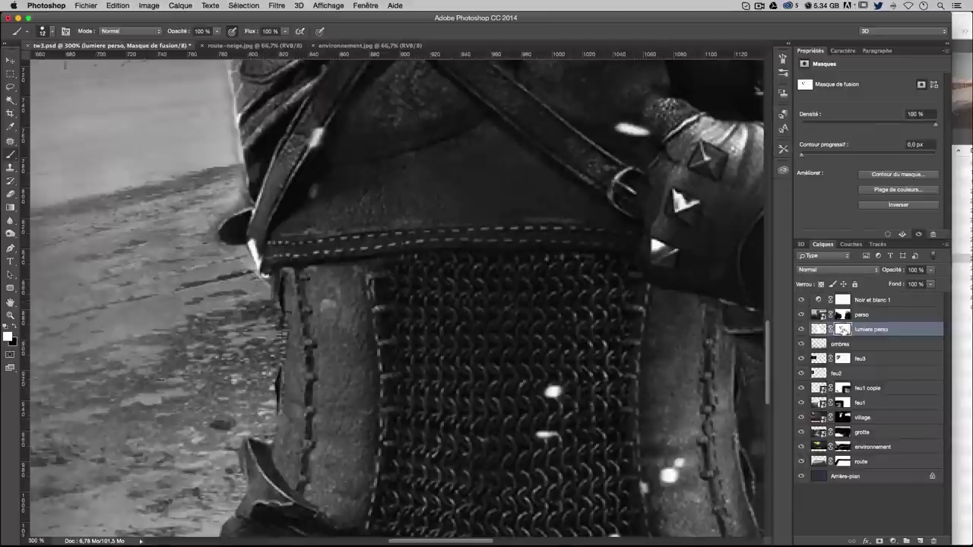
# Undo a stray white stroke, then mask out the light over the water with a 76 px black brush
pyautogui.click(821, 329)
pyautogui.moveTo(271, 282); pyautogui.dragTo(275, 284)
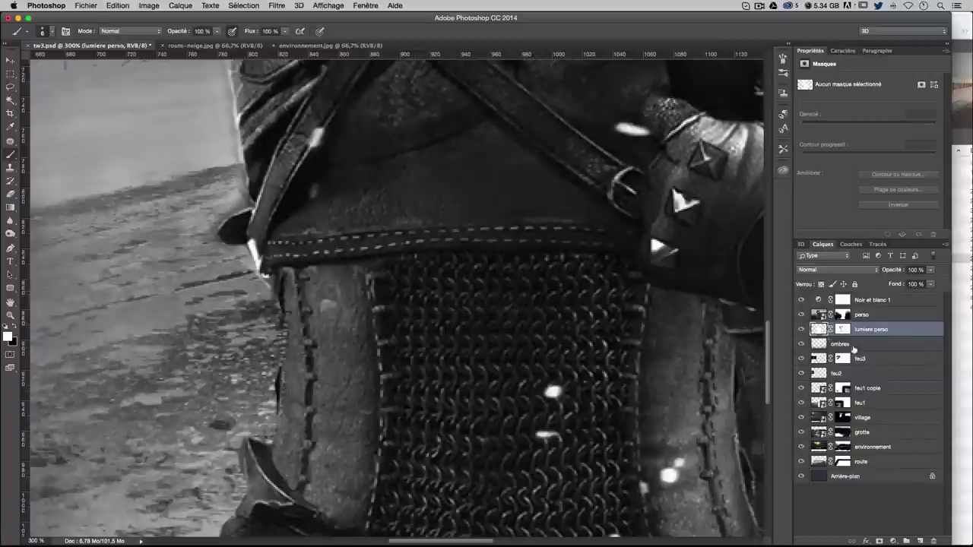
pyautogui.click(803, 330)
pyautogui.moveTo(247, 335); pyautogui.dragTo(221, 352)
pyautogui.hotkey('ctrl', 'z')
pyautogui.click(842, 330)
pyautogui.press('x')
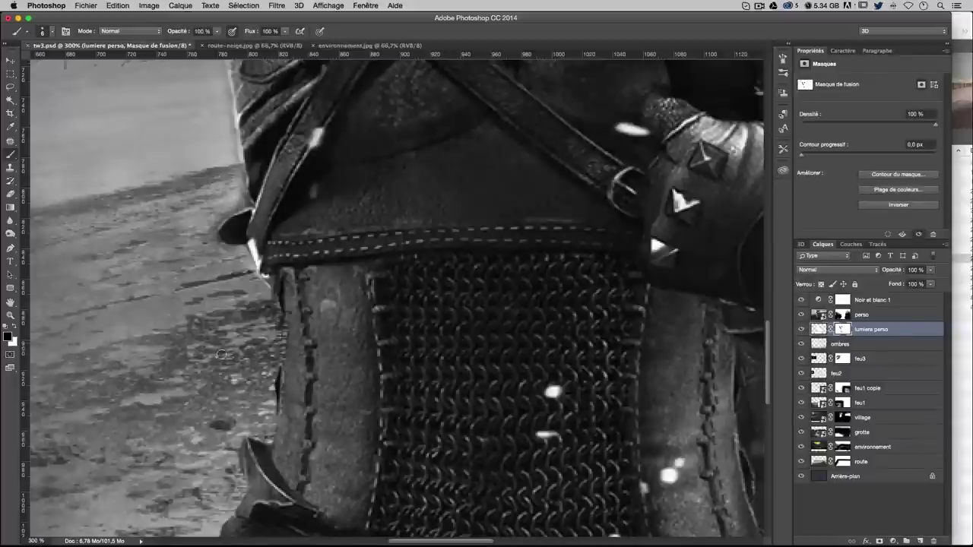
pyautogui.moveTo(219, 363); pyautogui.dragTo(251, 359)
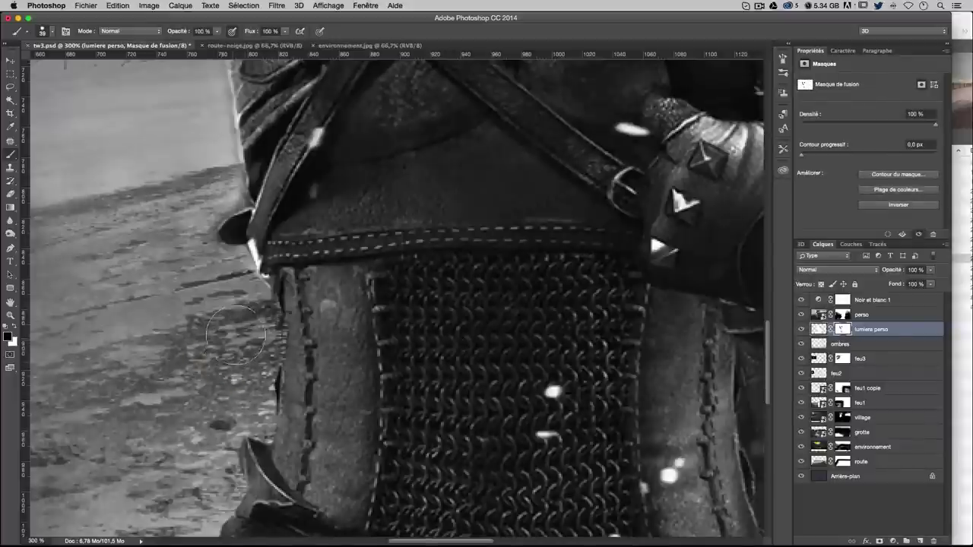
pyautogui.moveTo(223, 320); pyautogui.dragTo(221, 399)
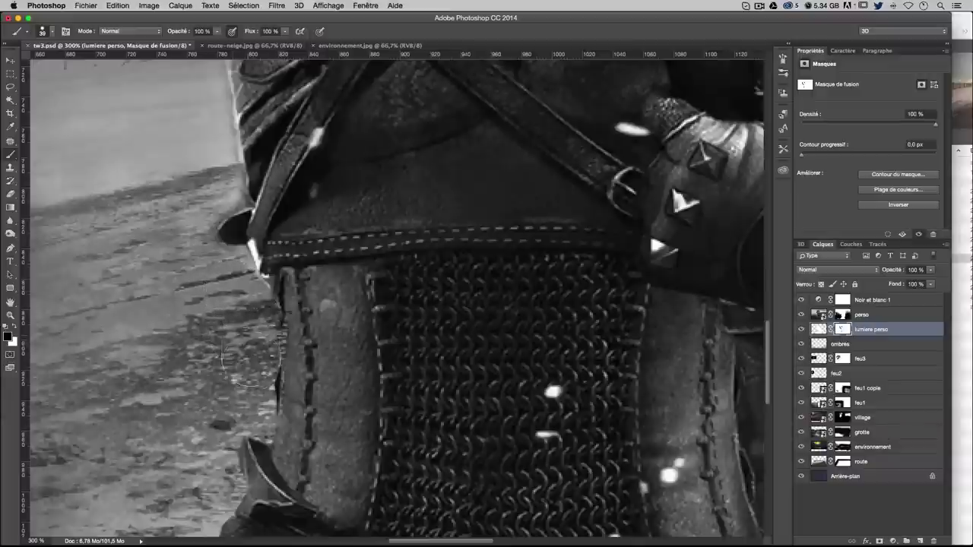
# Paint 14 px white light along the strap's left edge on the layer pixels
pyautogui.hotkey('ctrl', '2')
pyautogui.press('x')
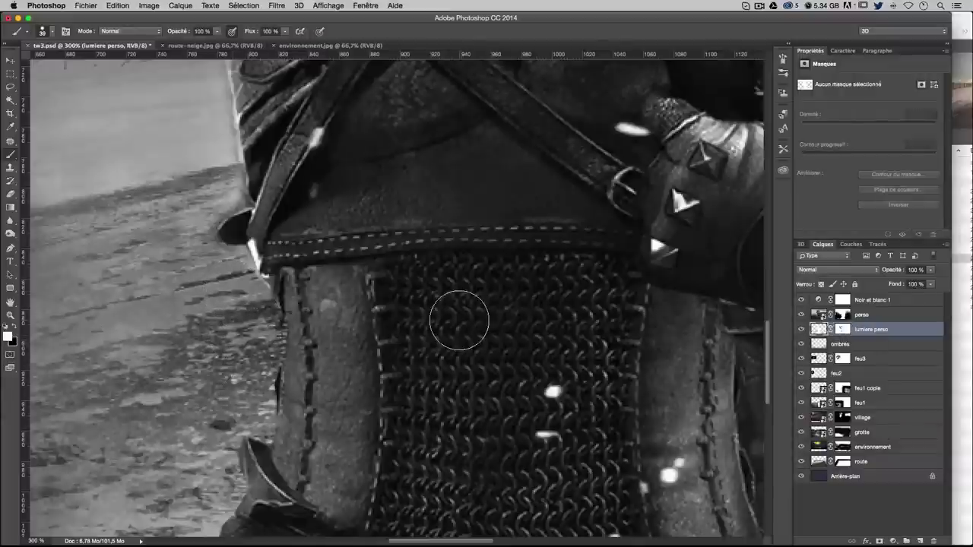
pyautogui.moveTo(316, 317); pyautogui.dragTo(296, 321)
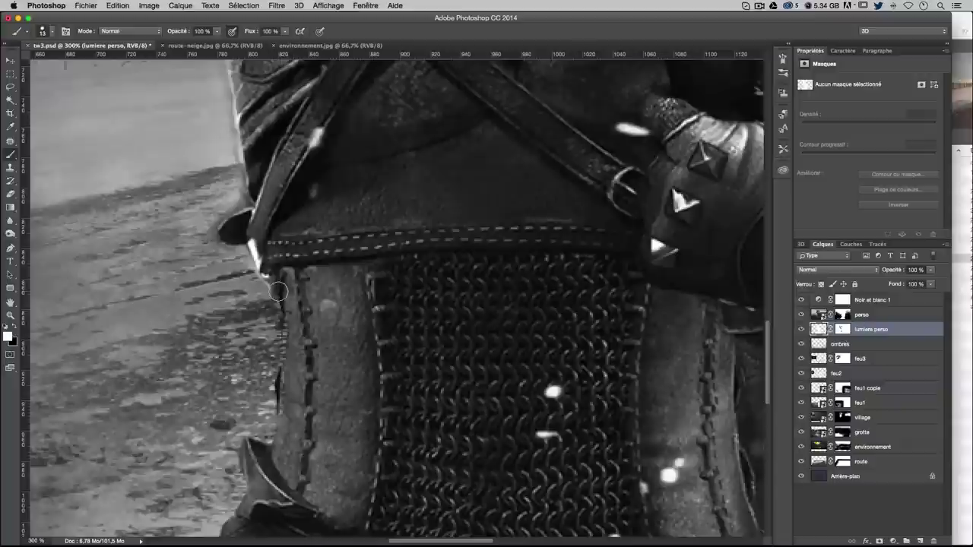
pyautogui.moveTo(277, 282); pyautogui.dragTo(286, 363)
# Compare the light and perso layers, then refine the perso mask along the leather's left edge at 13 px
pyautogui.click(801, 330)
pyautogui.click(801, 330)
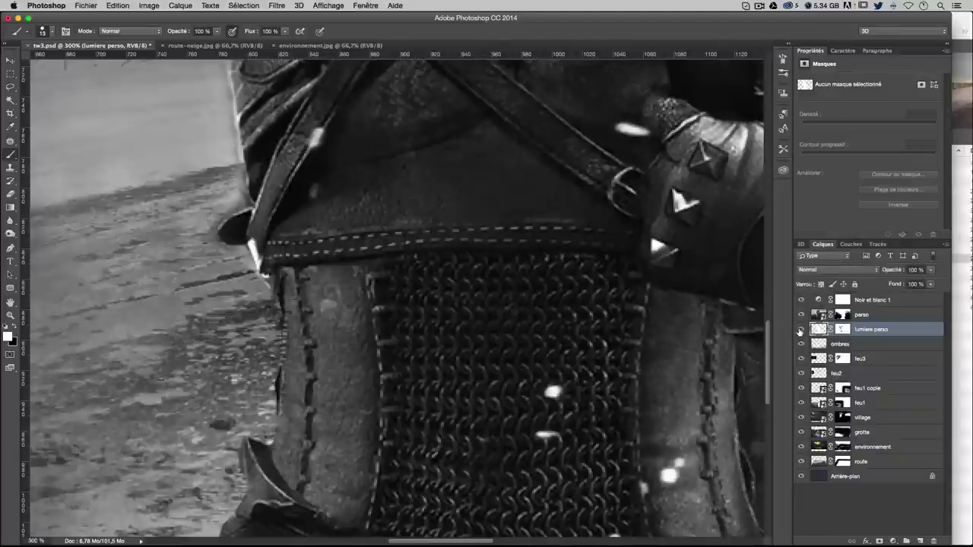
pyautogui.click(800, 315)
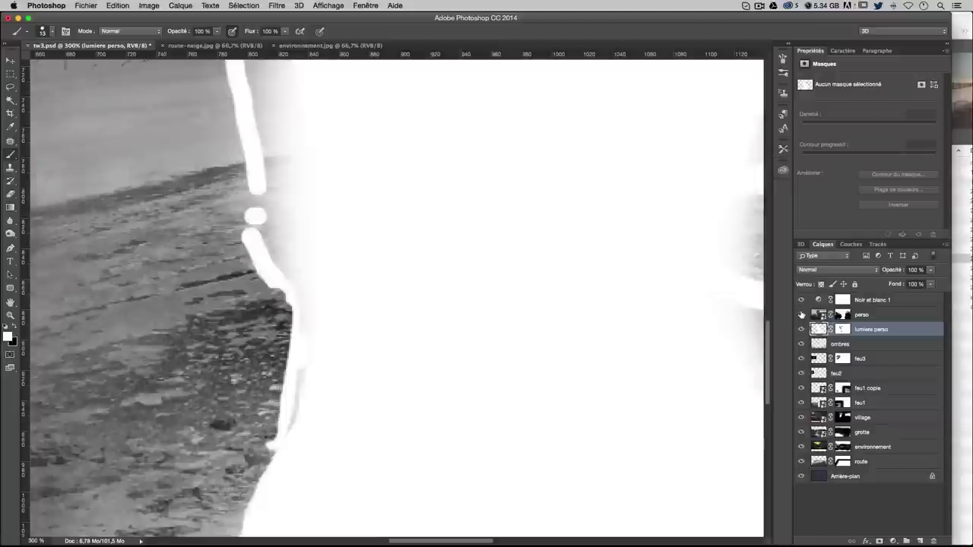
pyautogui.click(800, 315)
pyautogui.click(801, 315)
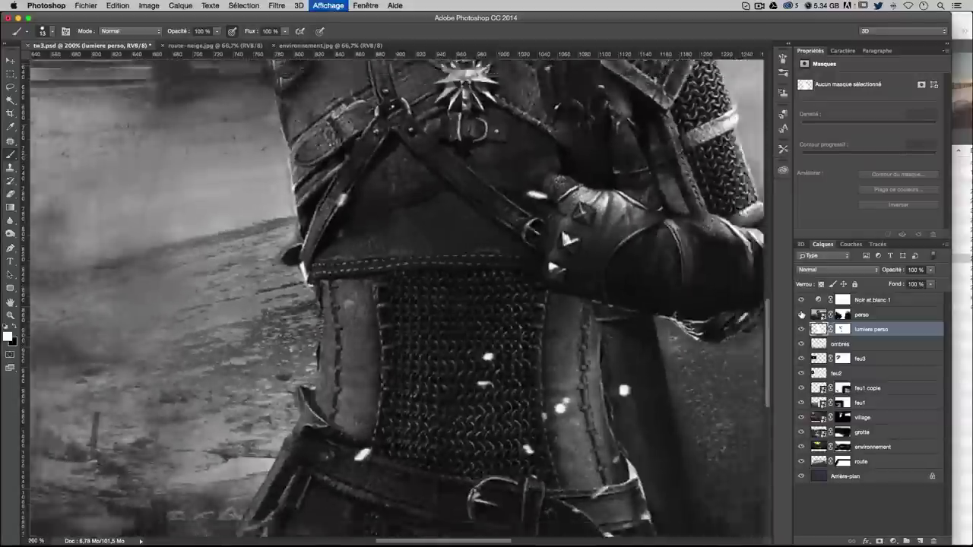
pyautogui.moveTo(753, 319); pyautogui.dragTo(757, 318)
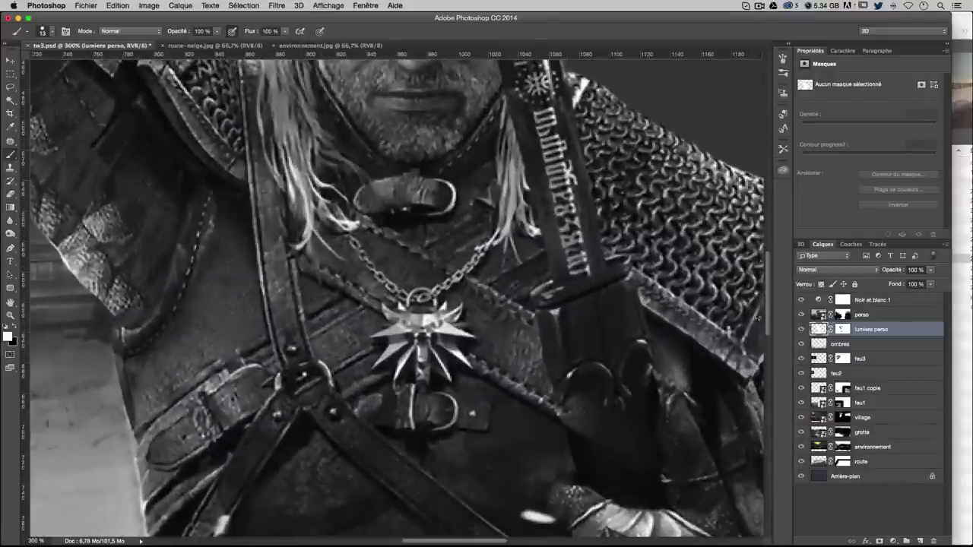
pyautogui.moveTo(422, 320); pyautogui.dragTo(432, 268)
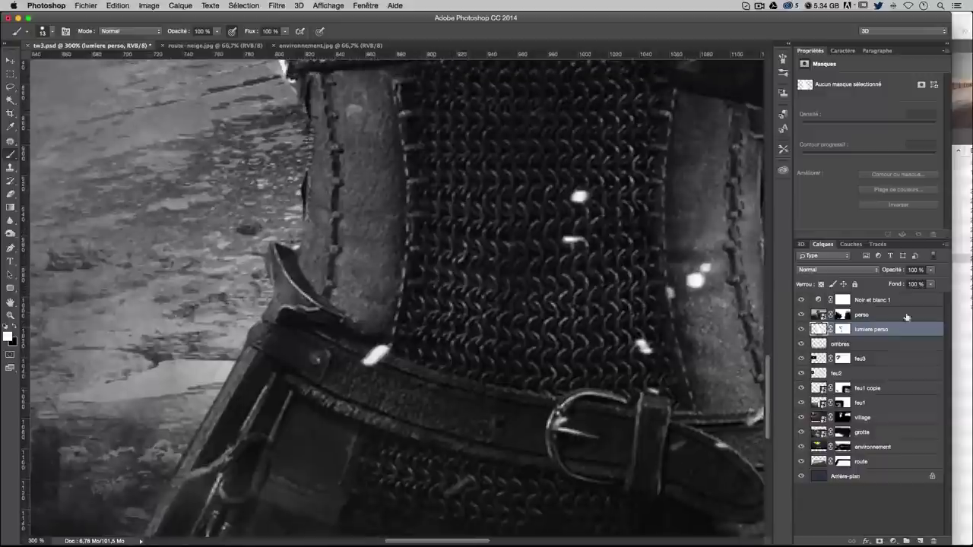
pyautogui.click(802, 314)
pyautogui.click(801, 314)
pyautogui.click(841, 314)
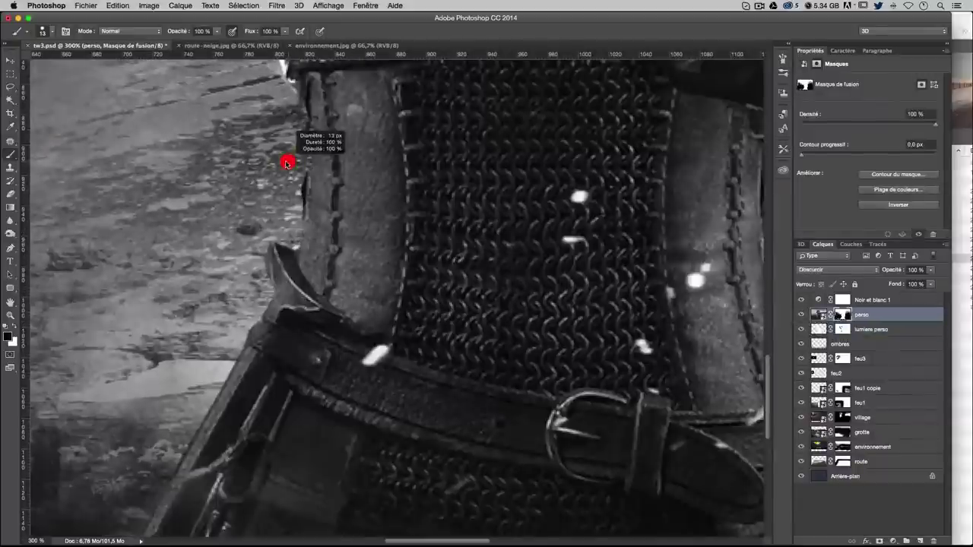
pyautogui.moveTo(288, 164); pyautogui.dragTo(287, 163)
pyautogui.moveTo(299, 207)
pyautogui.mouseDown()
pyautogui.moveTo(299, 175)
pyautogui.moveTo(298, 202)
pyautogui.mouseUp()
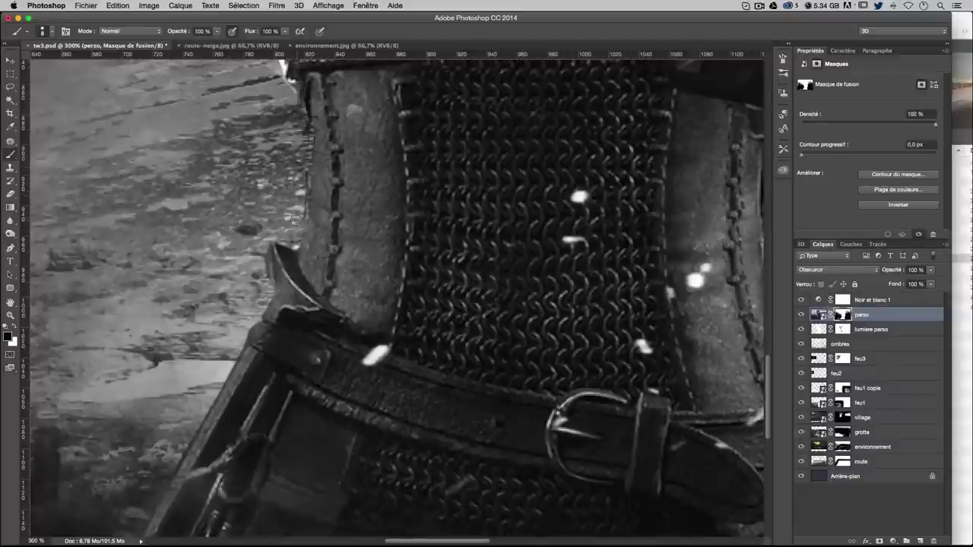
pyautogui.hotkey('ctrl', '0')
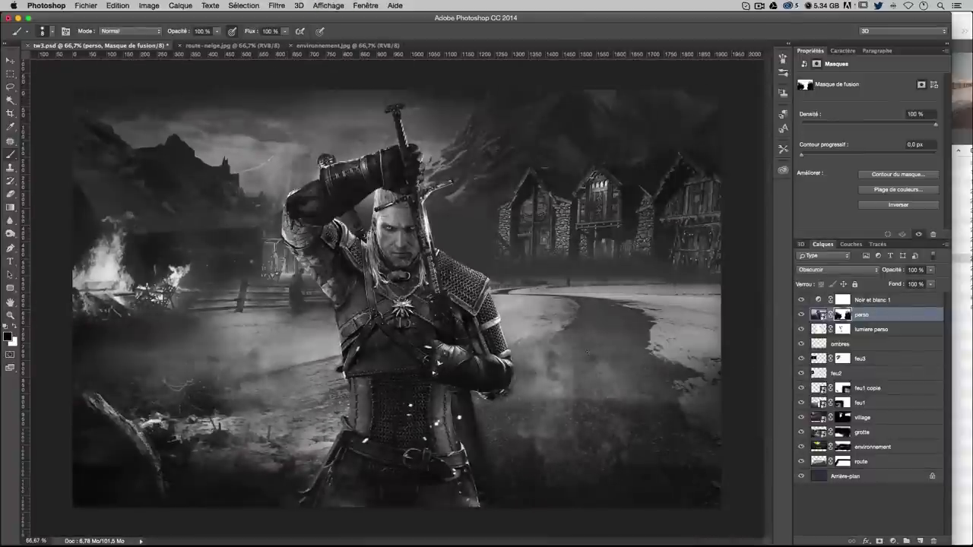
# Rasterize the perso layer via Pixelliser le calque
pyautogui.rightClick(883, 320)
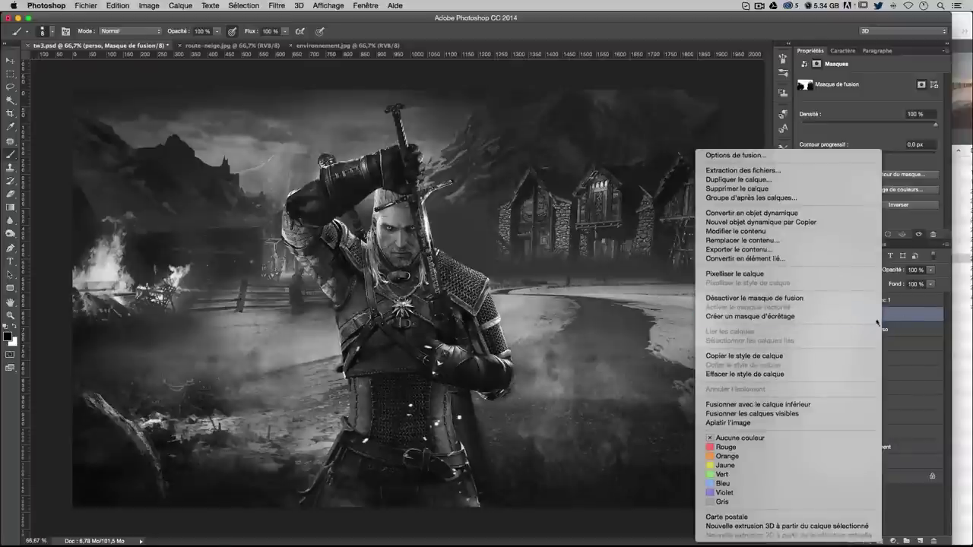
pyautogui.click(901, 318)
pyautogui.rightClick(901, 318)
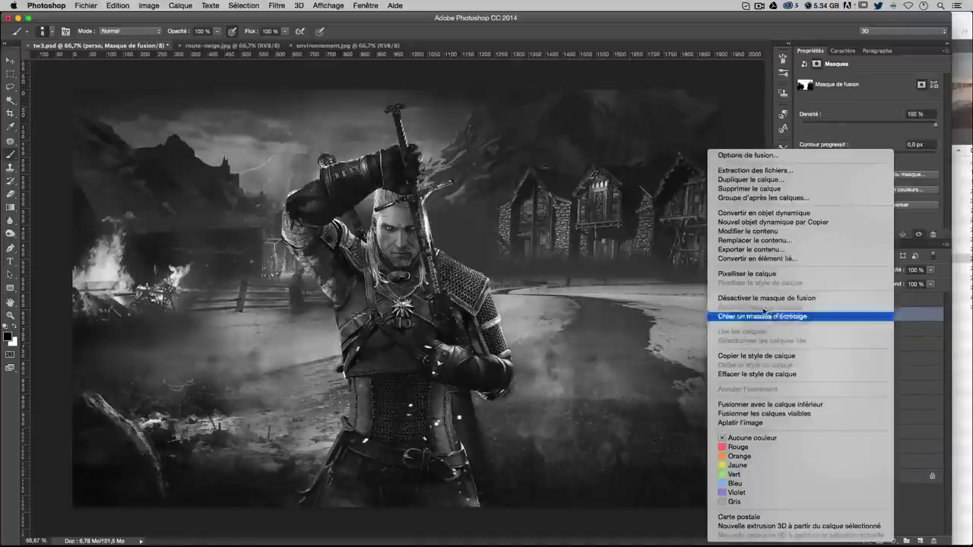
pyautogui.click(762, 274)
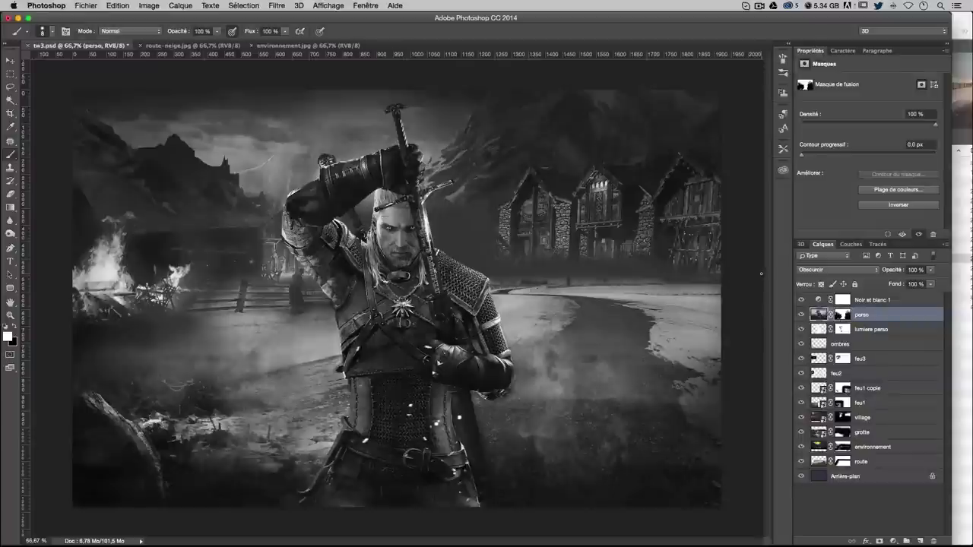
# Apply Levels to the perso layer with input values 5, 1,08 and 211
pyautogui.hotkey('ctrl', 'l')
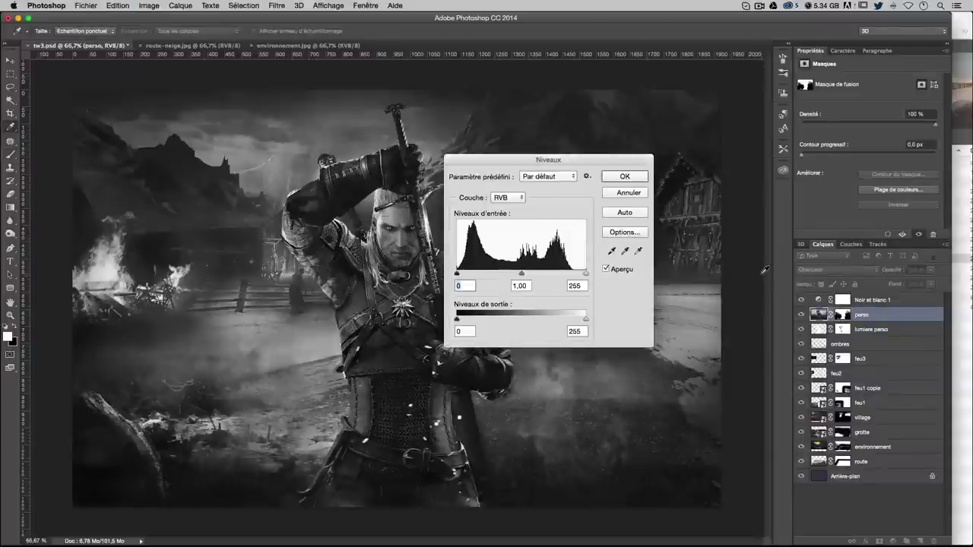
pyautogui.moveTo(579, 154); pyautogui.dragTo(695, 125)
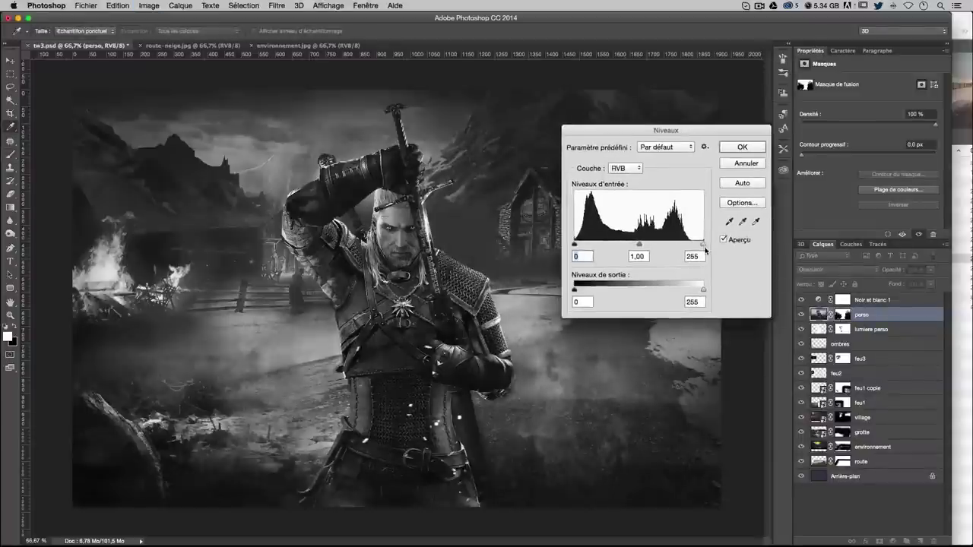
pyautogui.moveTo(705, 247); pyautogui.dragTo(678, 248)
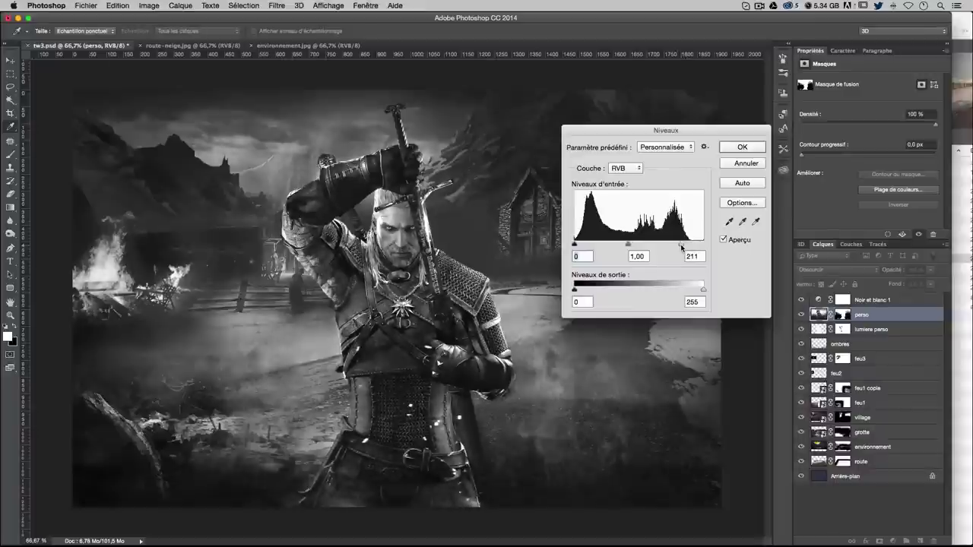
pyautogui.click(682, 247)
pyautogui.moveTo(624, 244); pyautogui.dragTo(626, 244)
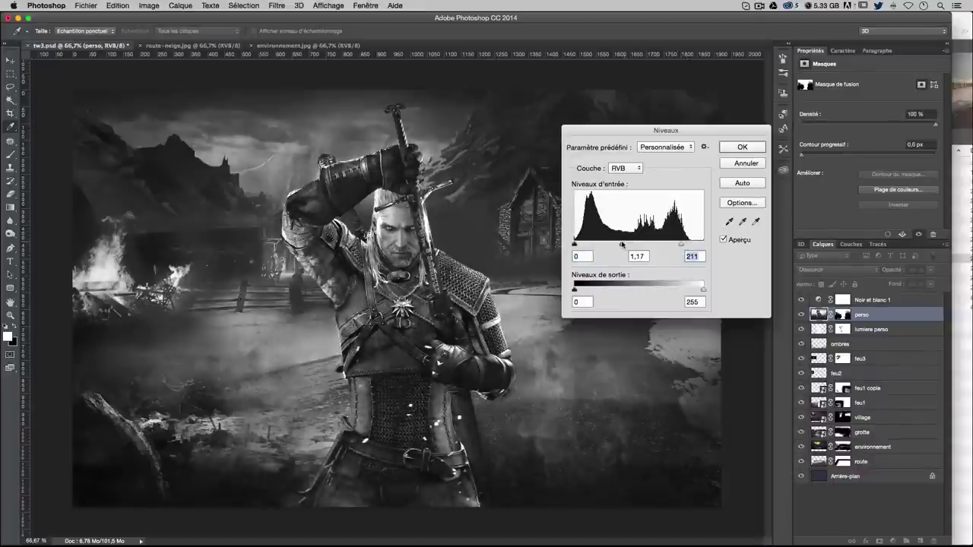
pyautogui.click(625, 244)
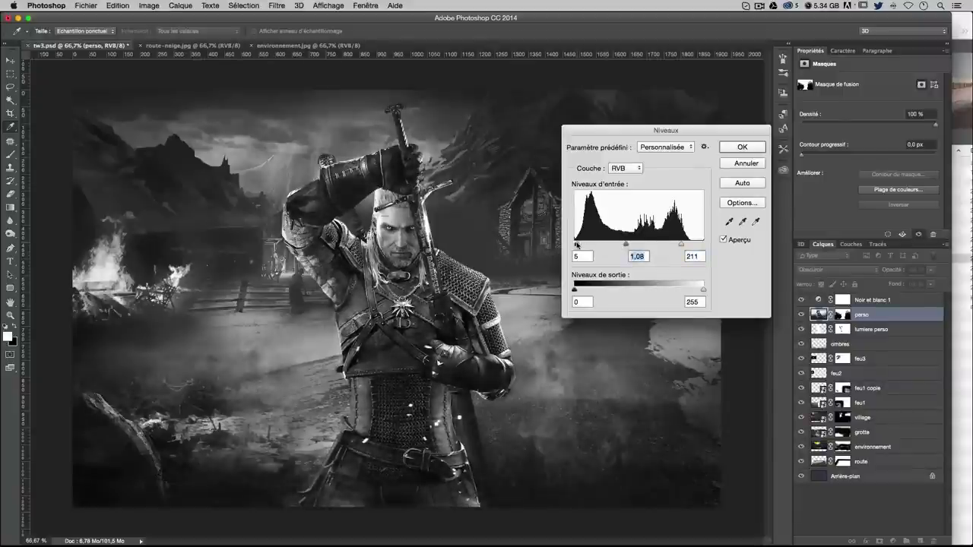
pyautogui.click(577, 244)
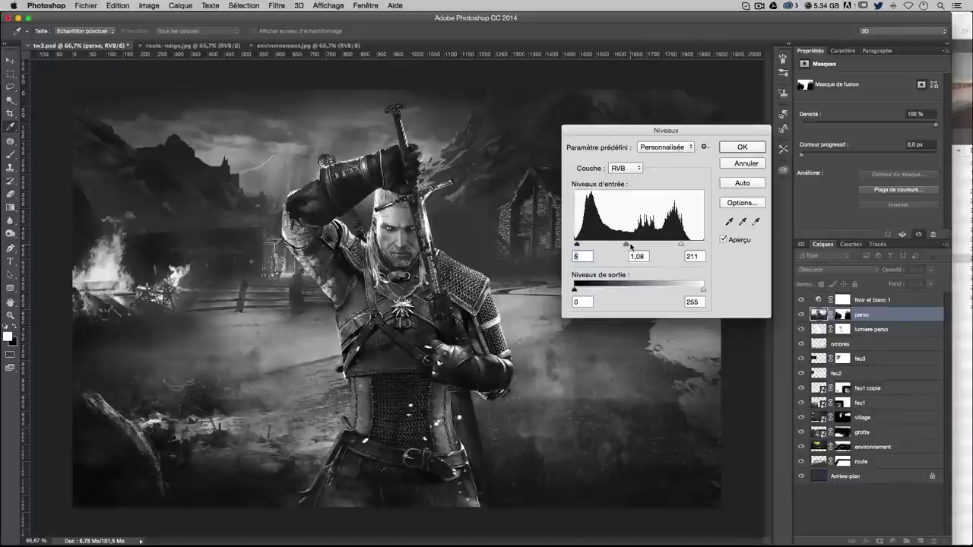
pyautogui.press('Return')
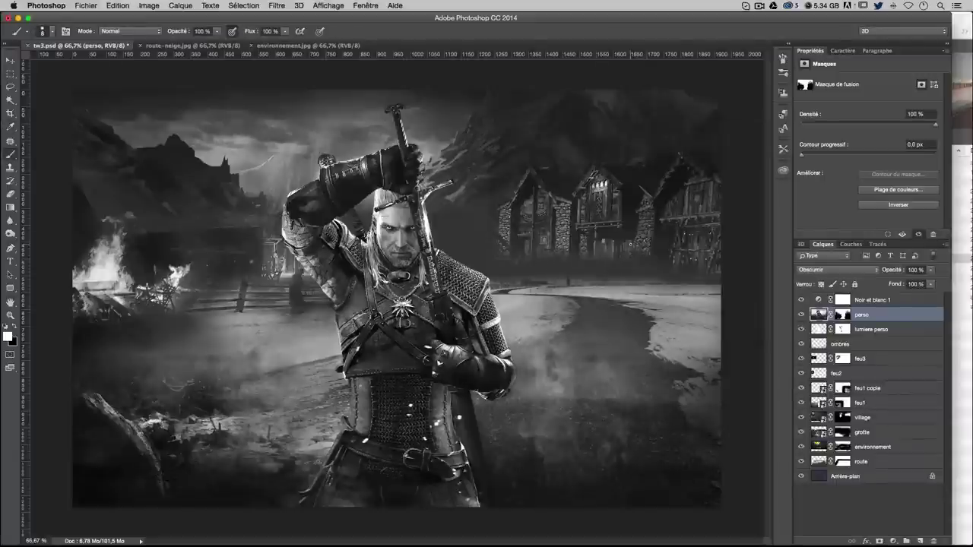
# Save tw3.psd, locate rainy.abr in the project's brushes folder in Finder, and return to Photoshop
pyautogui.hotkey('ctrl', 's')
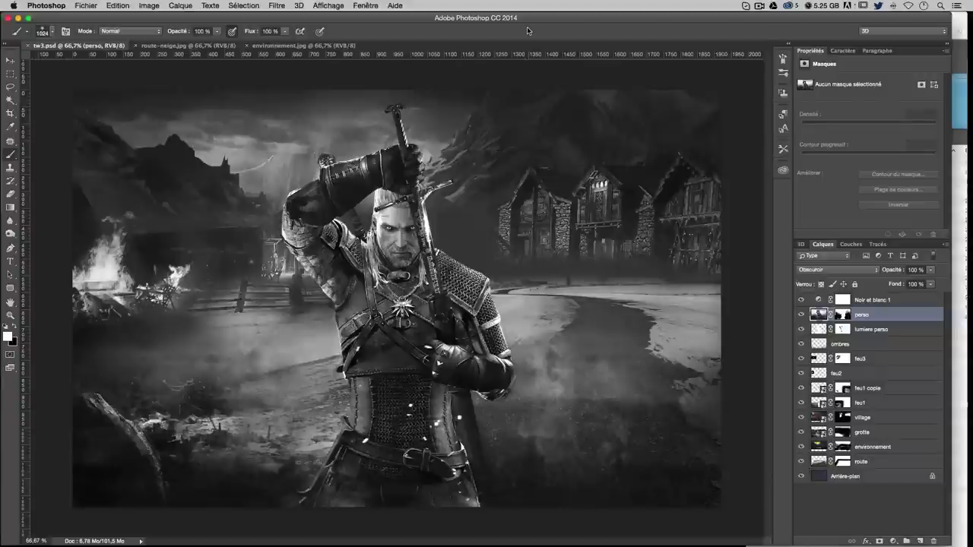
pyautogui.click(960, 19)
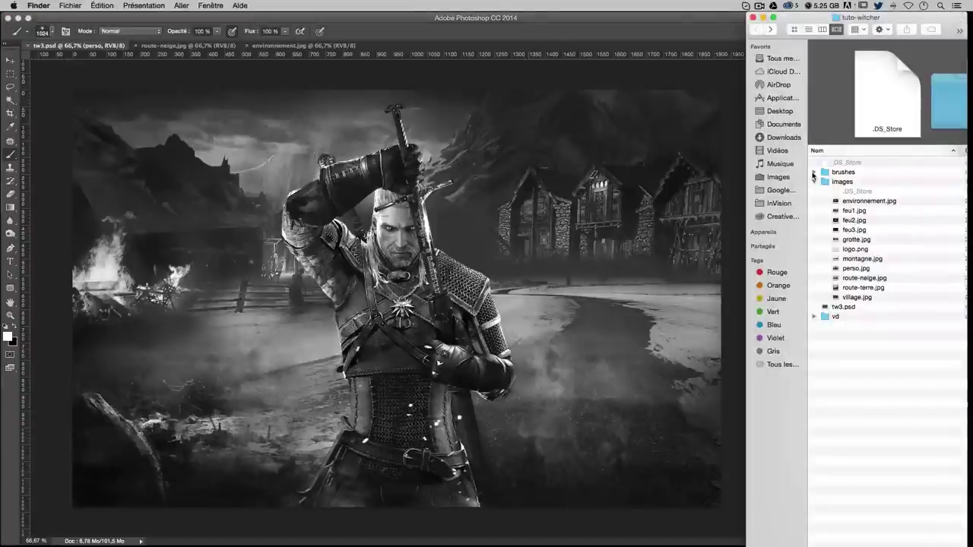
pyautogui.click(814, 174)
pyautogui.click(853, 182)
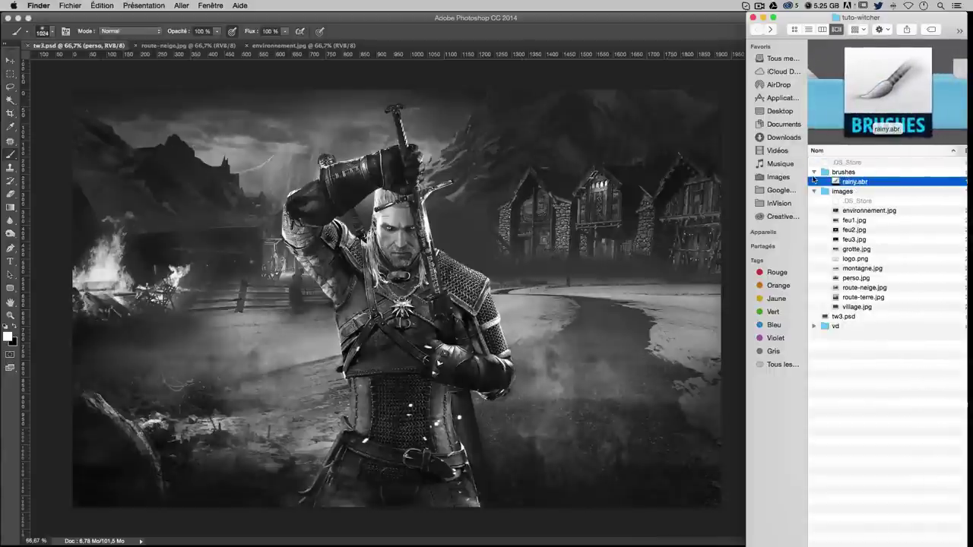
pyautogui.click(675, 38)
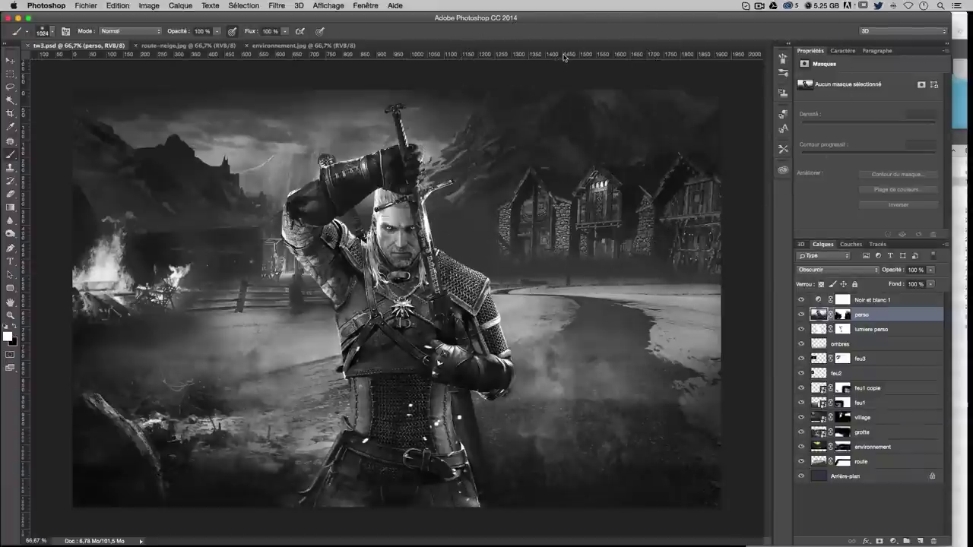
# Hide Photoshop, open the SSD drive and browse into the Bibliothèque folder
pyautogui.press('super+h')
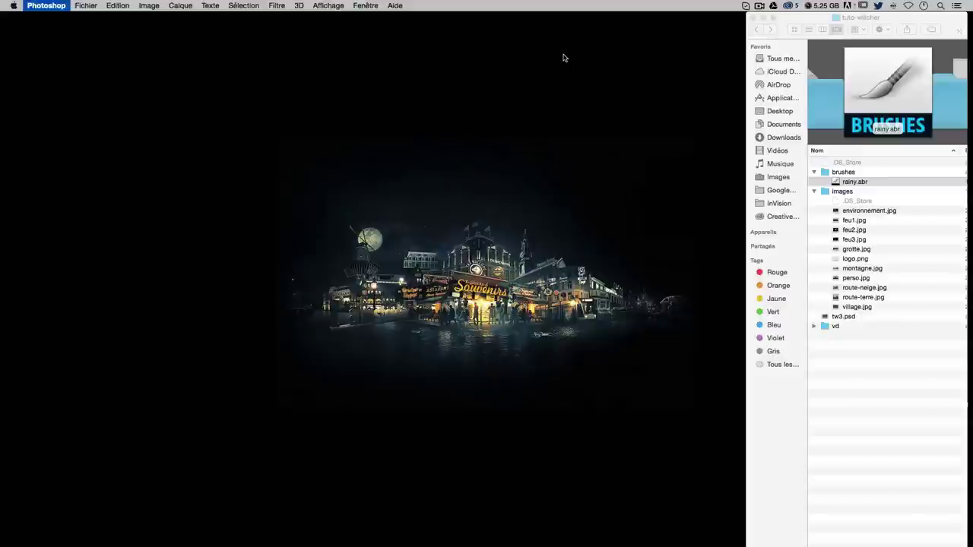
pyautogui.click(810, 21)
pyautogui.moveTo(842, 17); pyautogui.dragTo(931, 32)
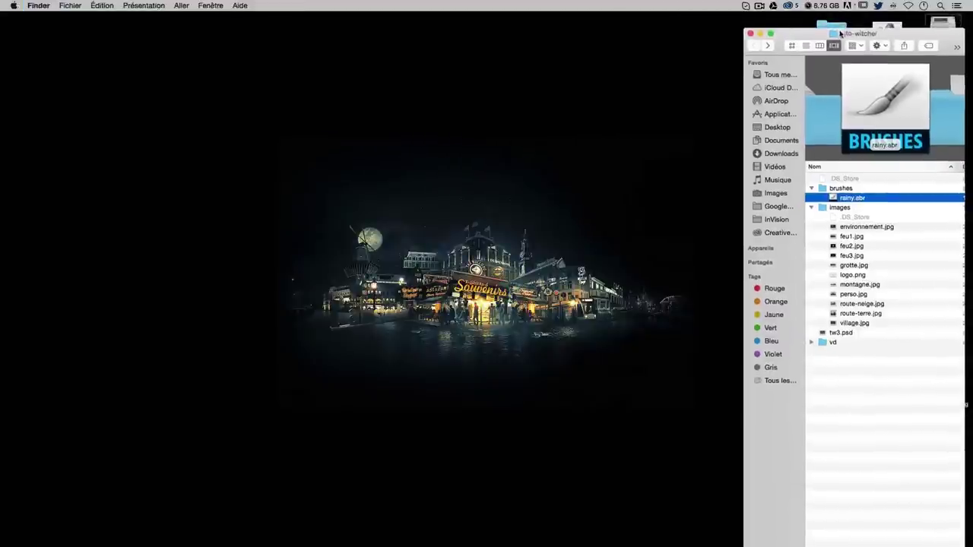
pyautogui.doubleClick(948, 21)
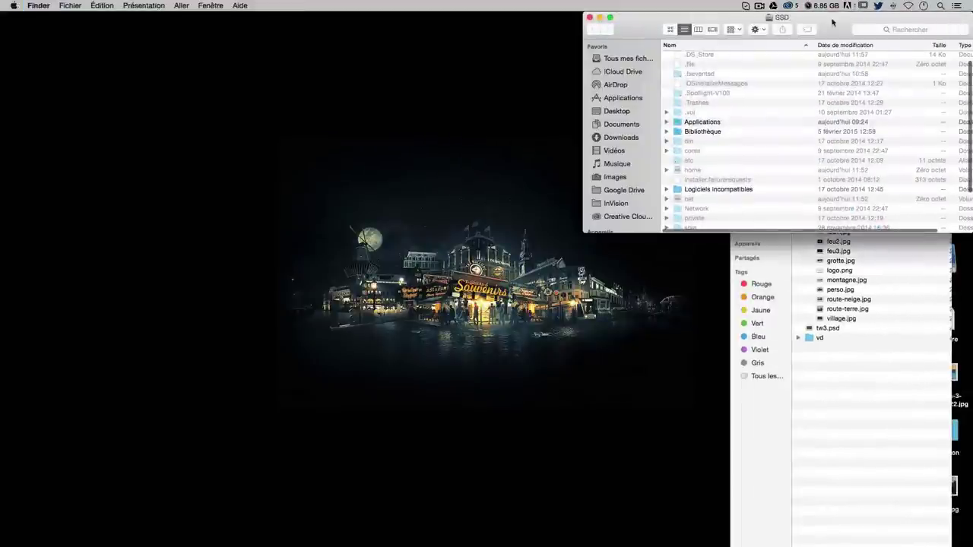
pyautogui.moveTo(830, 22); pyautogui.dragTo(590, 41)
pyautogui.click(468, 152)
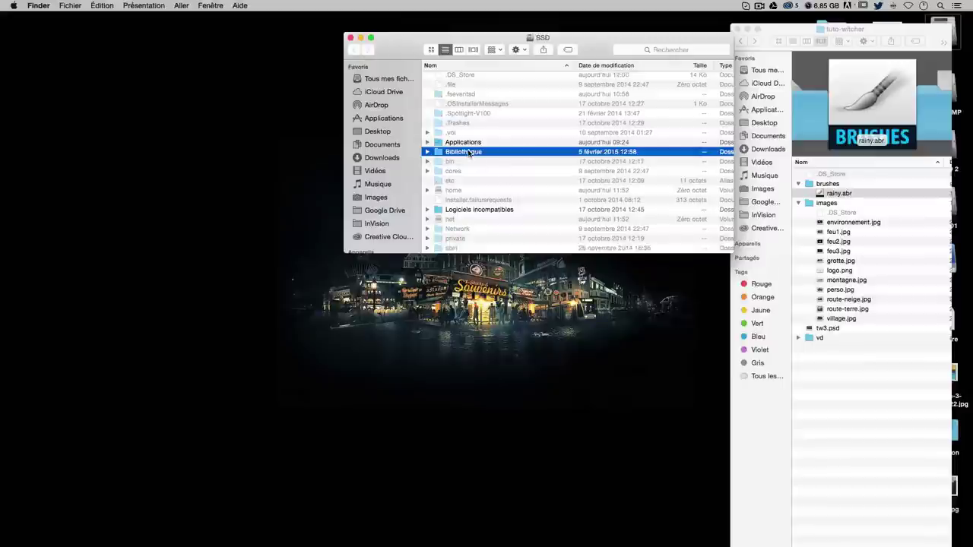
pyautogui.doubleClick(468, 152)
# Navigate to Applications > Adobe Photoshop CC 2014 > Presets > Brushes
pyautogui.press('super+bracketleft')
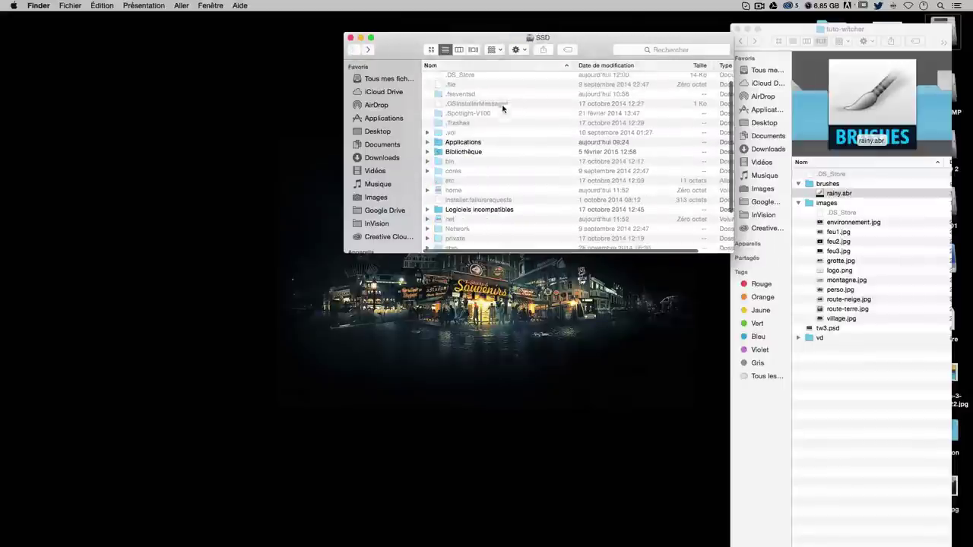
pyautogui.scroll(1, 471, 155)
pyautogui.doubleClick(469, 159)
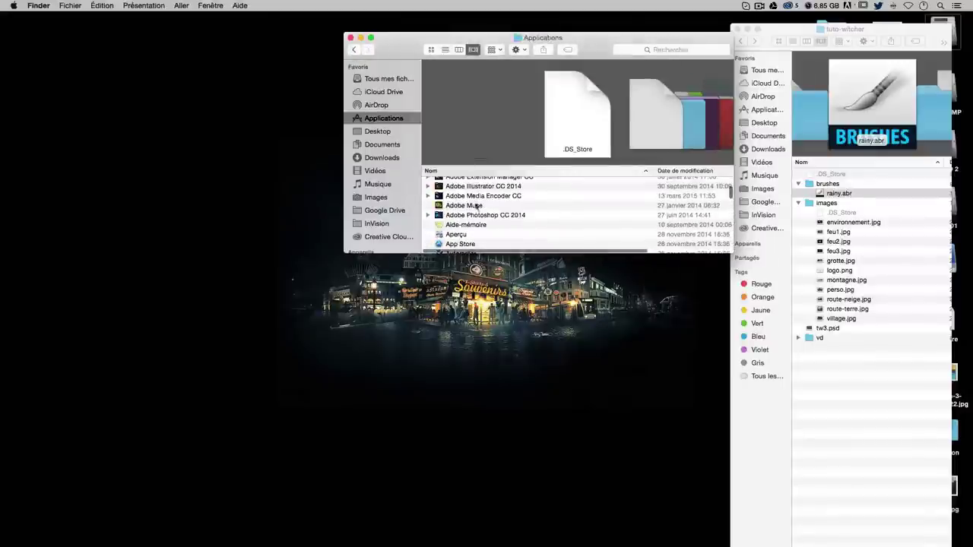
pyautogui.scroll(3, 476, 213)
pyautogui.scroll(-1, 474, 229)
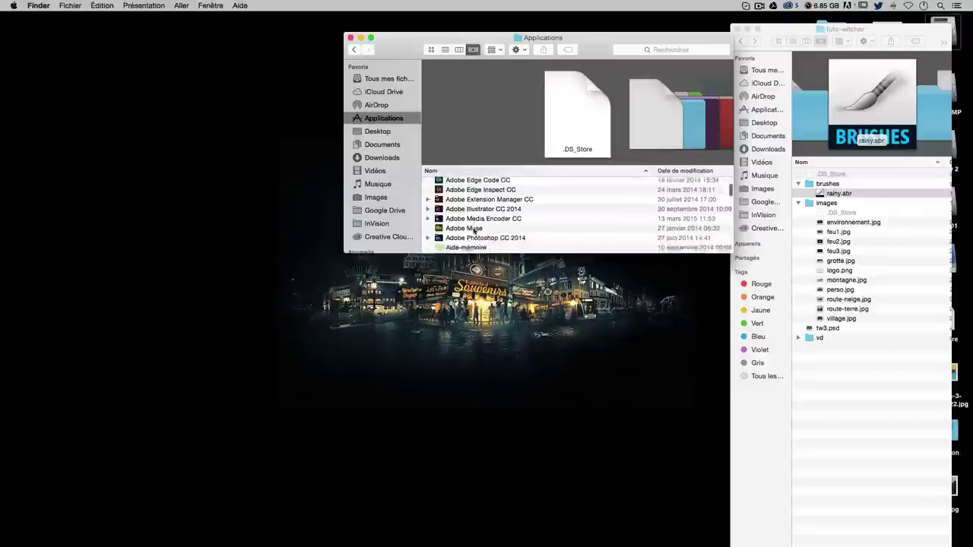
pyautogui.doubleClick(479, 238)
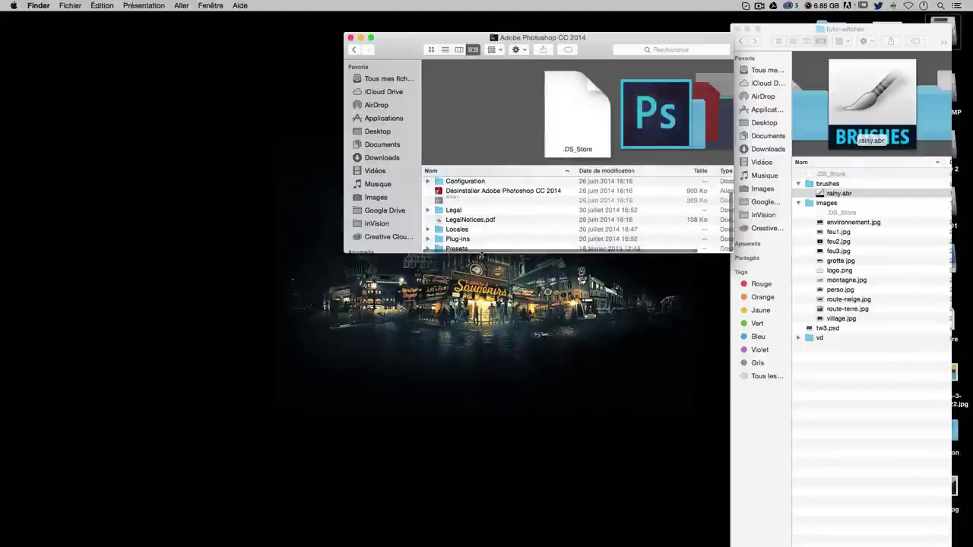
pyautogui.moveTo(482, 254); pyautogui.dragTo(482, 332)
pyautogui.doubleClick(458, 272)
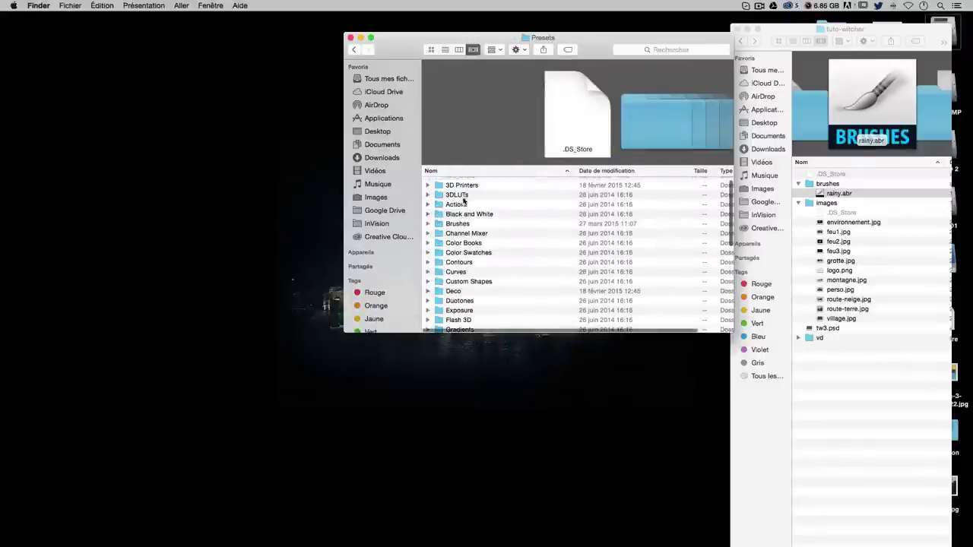
pyautogui.doubleClick(458, 225)
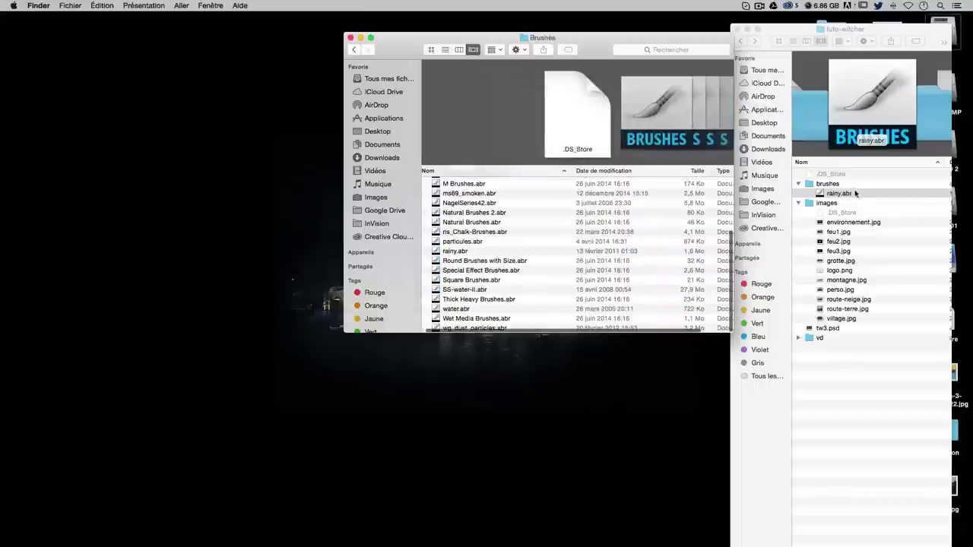
# Copy rainy.abr into the Brushes presets folder and reopen tw3.psd
pyautogui.moveTo(855, 193); pyautogui.dragTo(847, 195)
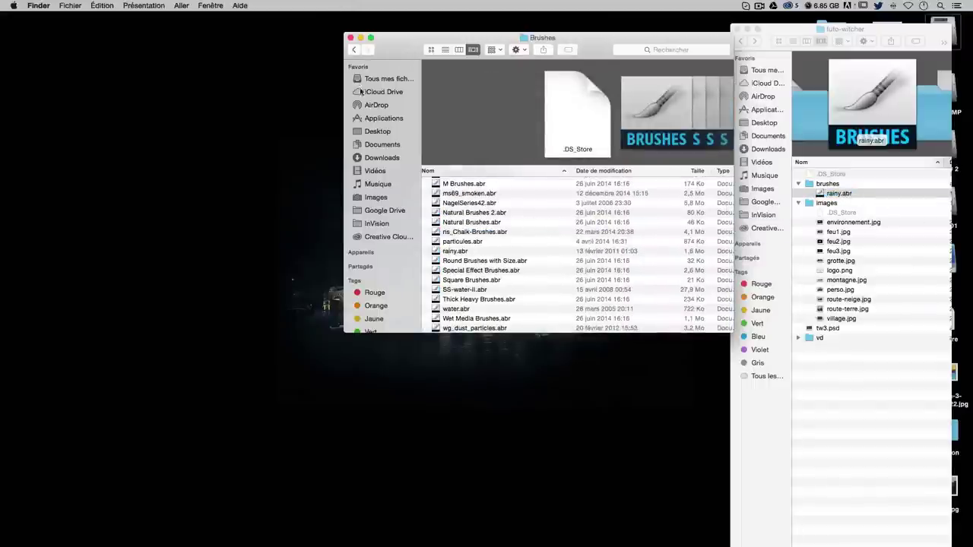
pyautogui.click(351, 37)
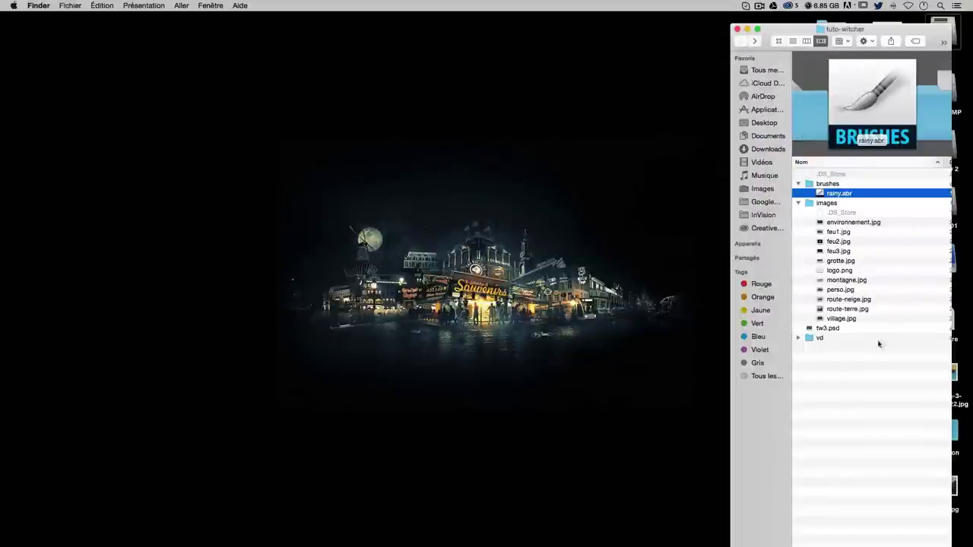
pyautogui.click(863, 363)
pyautogui.moveTo(886, 29); pyautogui.dragTo(906, 18)
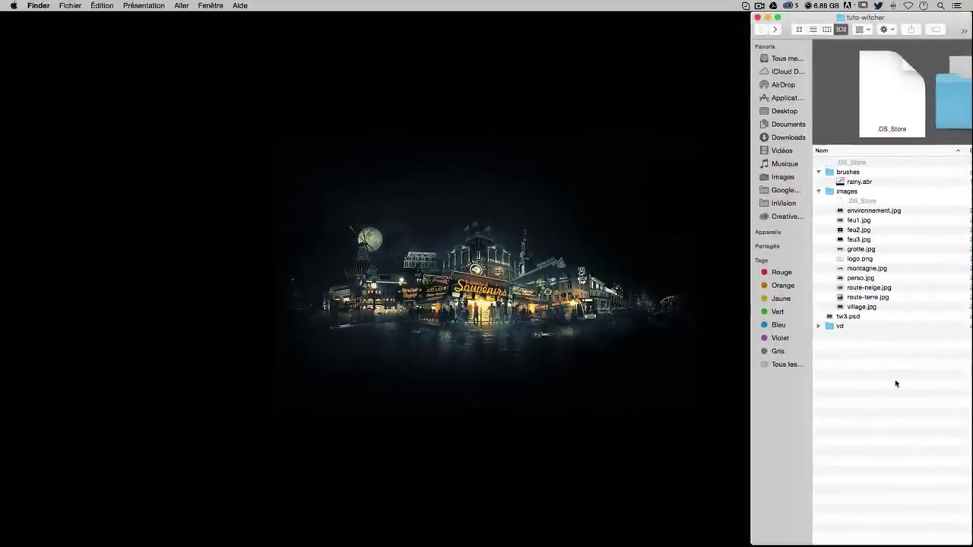
pyautogui.doubleClick(850, 317)
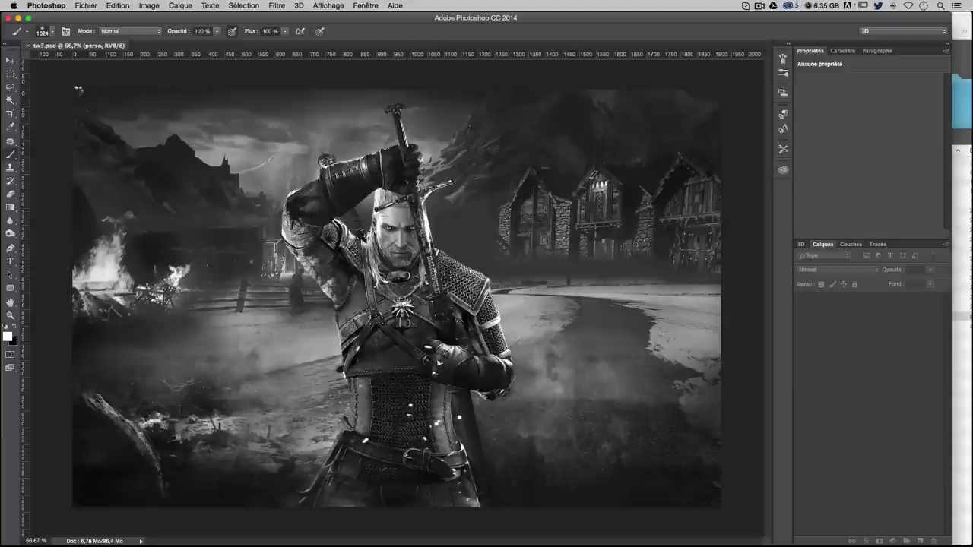
# Add a new empty layer above perso and name it 'pluie'
pyautogui.click(8, 62)
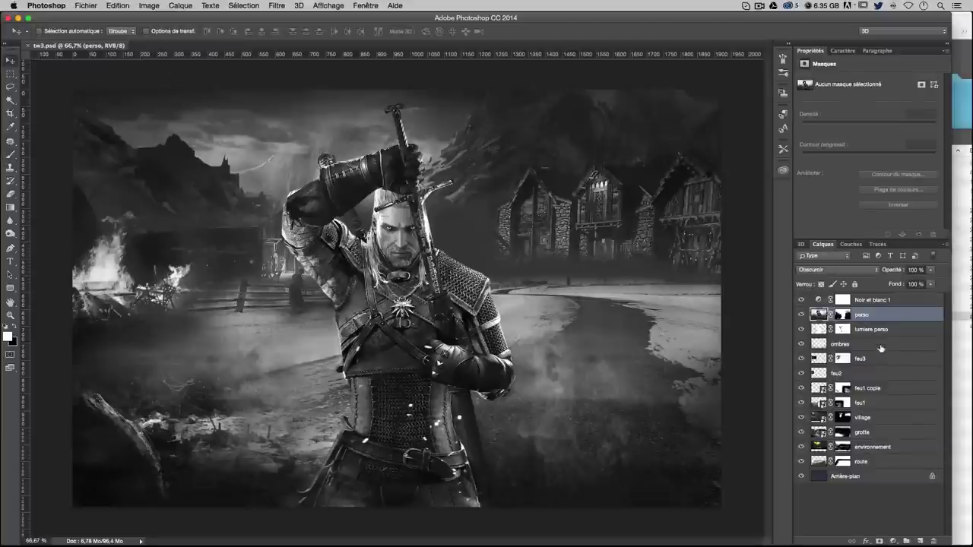
pyautogui.click(919, 541)
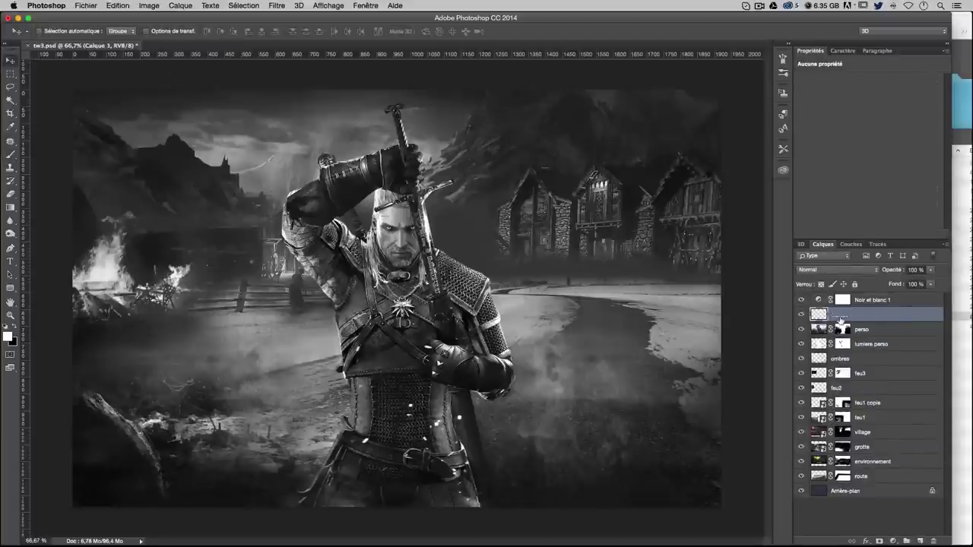
pyautogui.doubleClick(840, 314)
pyautogui.write('pluie')
pyautogui.press('Return')
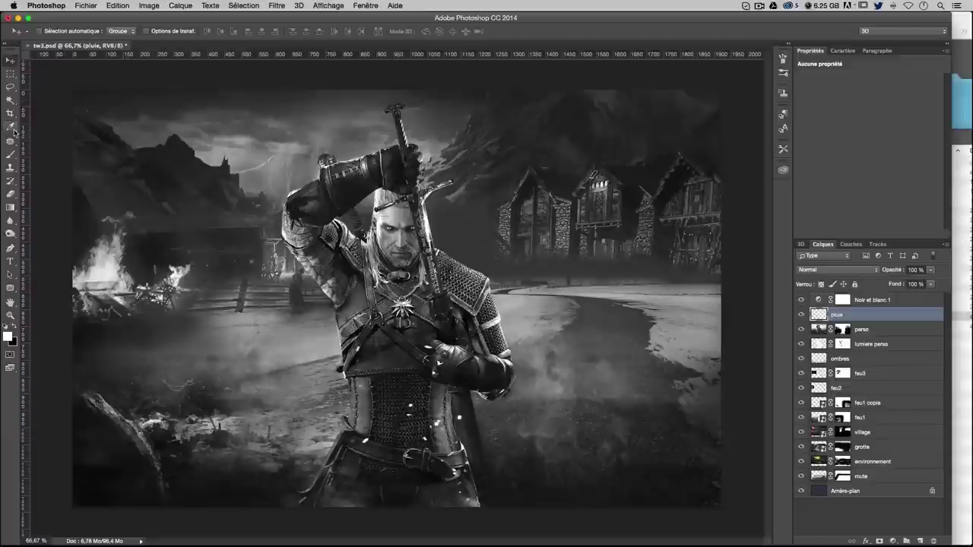
# Append the 'rainy' brush set to the current brushes and pick the 1024 px rain brush
pyautogui.press('b')
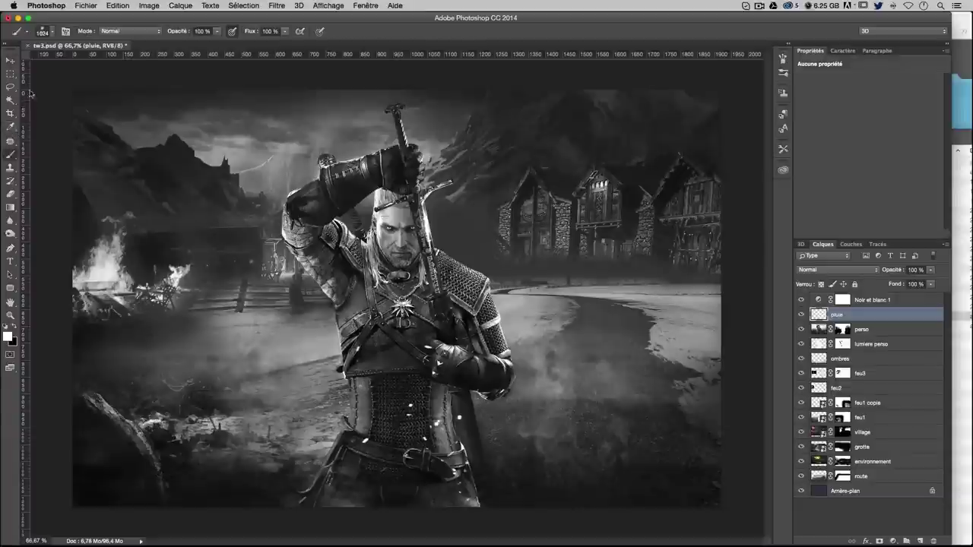
pyautogui.click(53, 34)
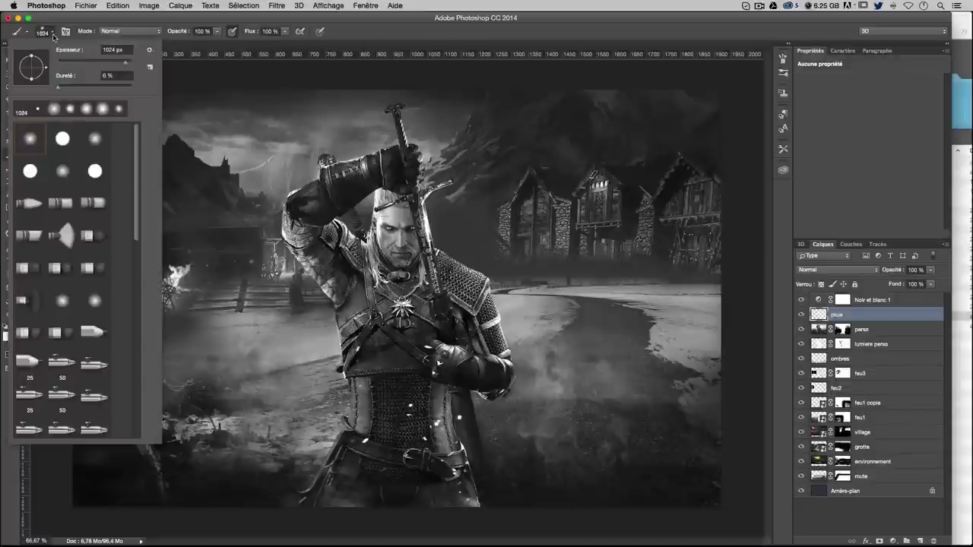
pyautogui.click(150, 51)
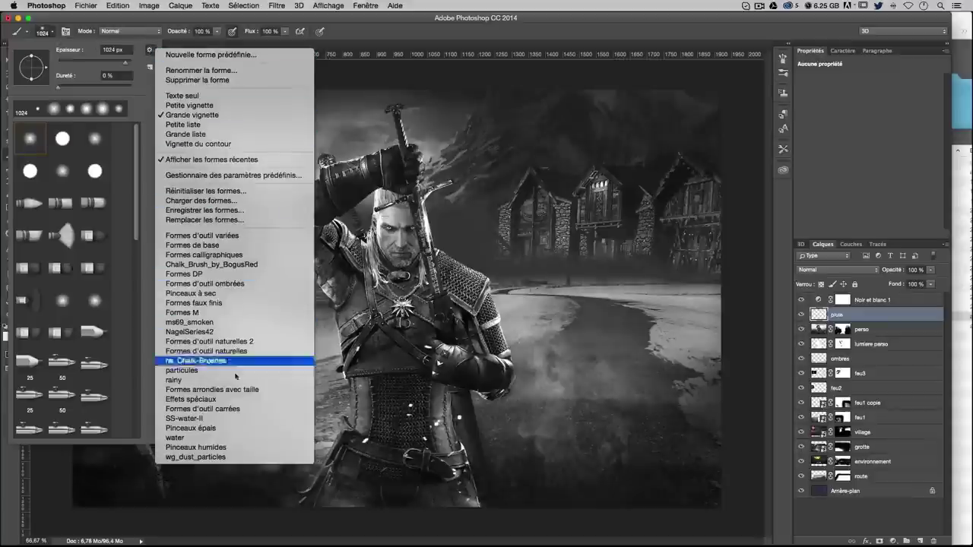
pyautogui.click(212, 380)
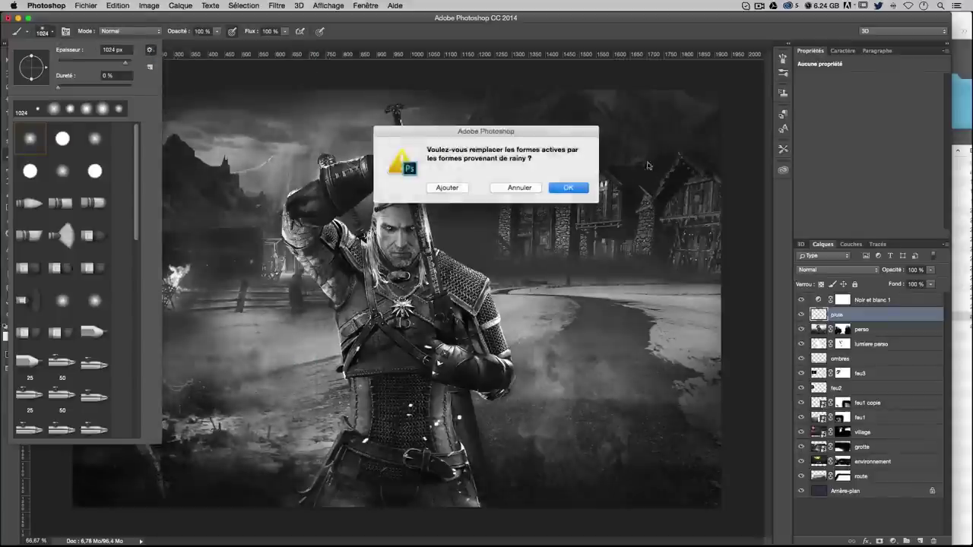
pyautogui.click(399, 189)
pyautogui.scroll(-5, 103, 244)
pyautogui.scroll(-5, 104, 244)
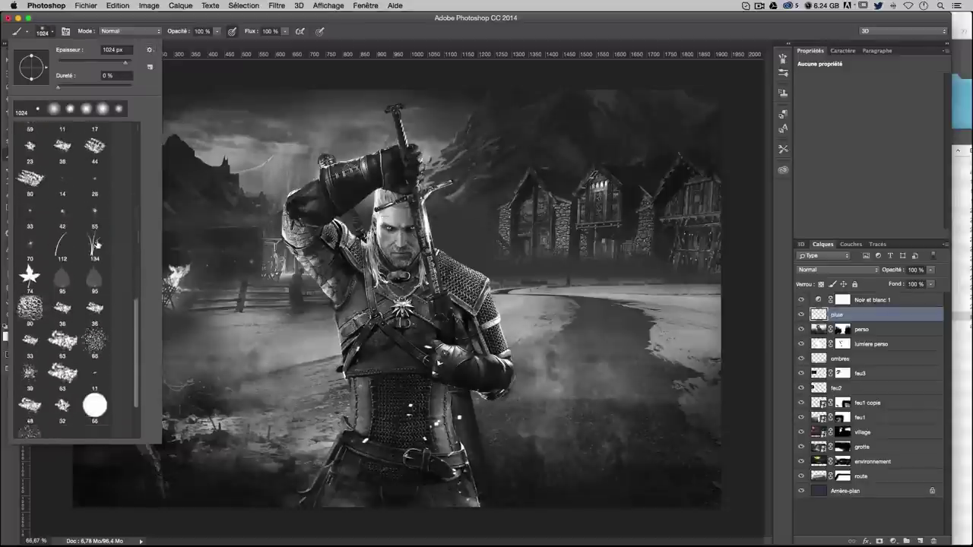
pyautogui.scroll(-5, 104, 244)
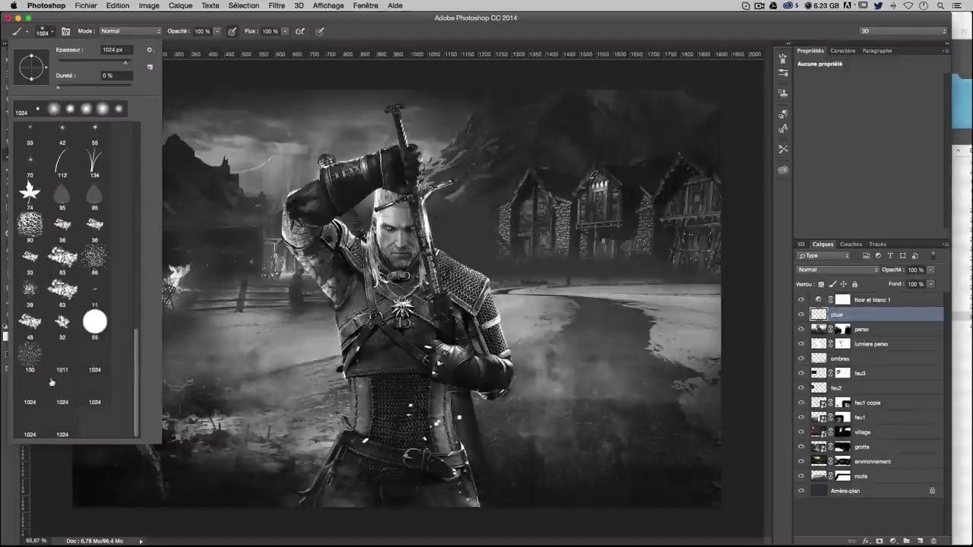
pyautogui.click(37, 422)
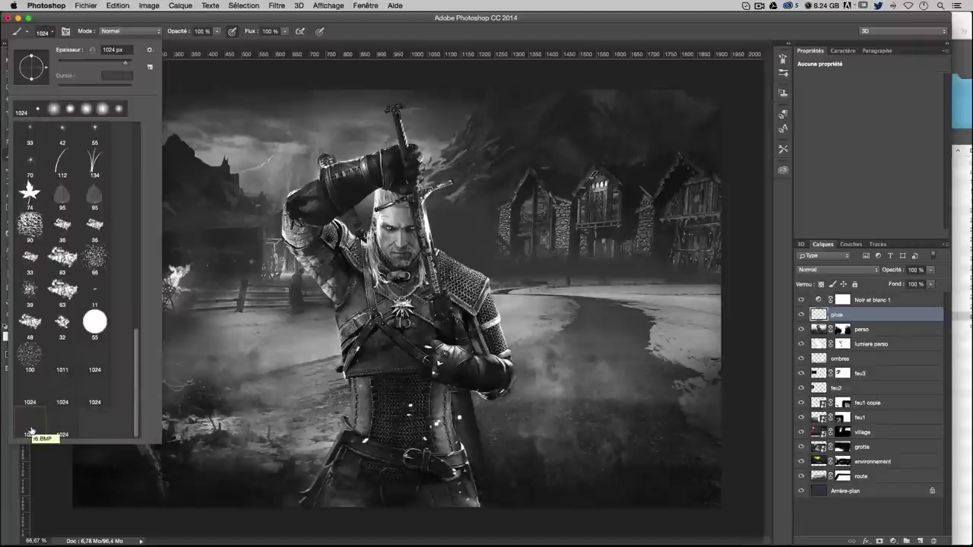
pyautogui.press('Return')
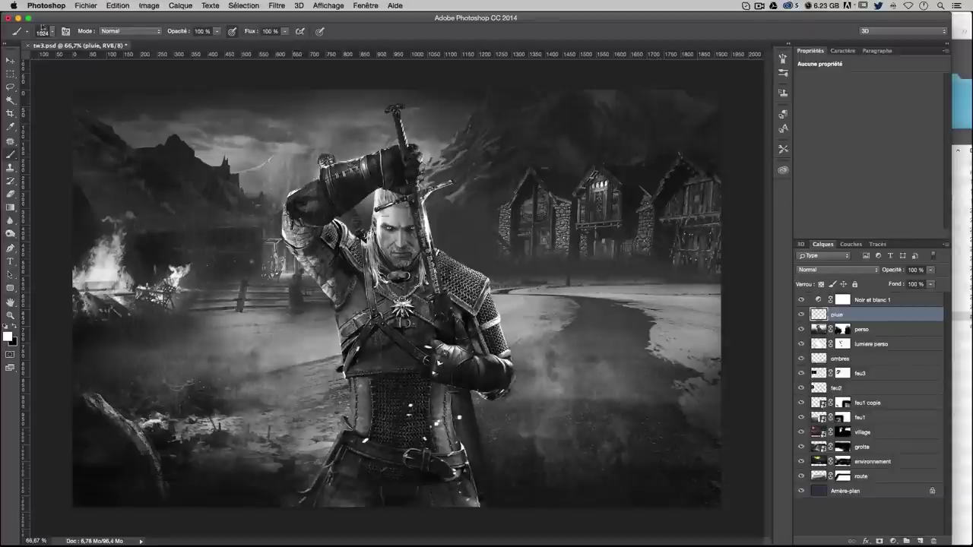
# Stamp 1024 px rain streaks across the village on the pluie layer, undoing stamps as needed
pyautogui.click(43, 32)
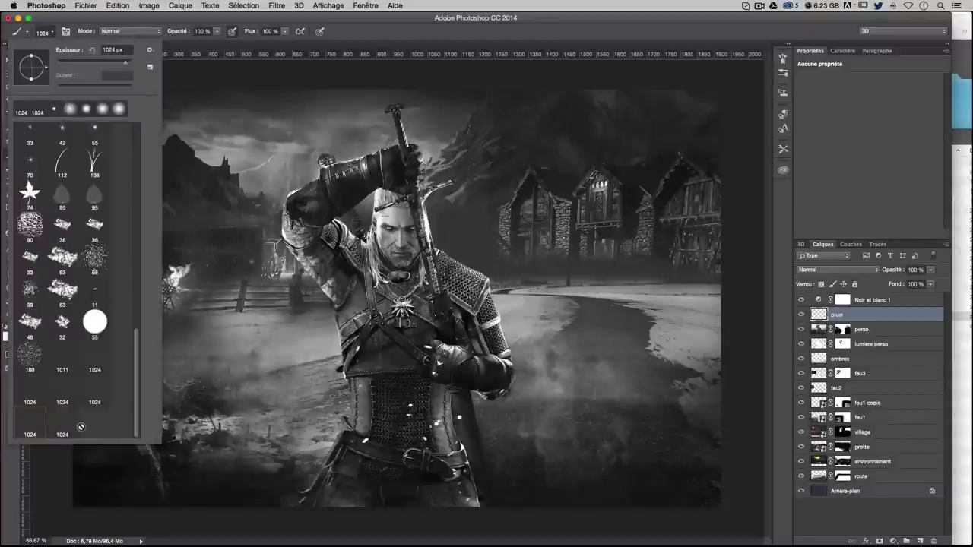
pyautogui.click(263, 314)
pyautogui.click(44, 32)
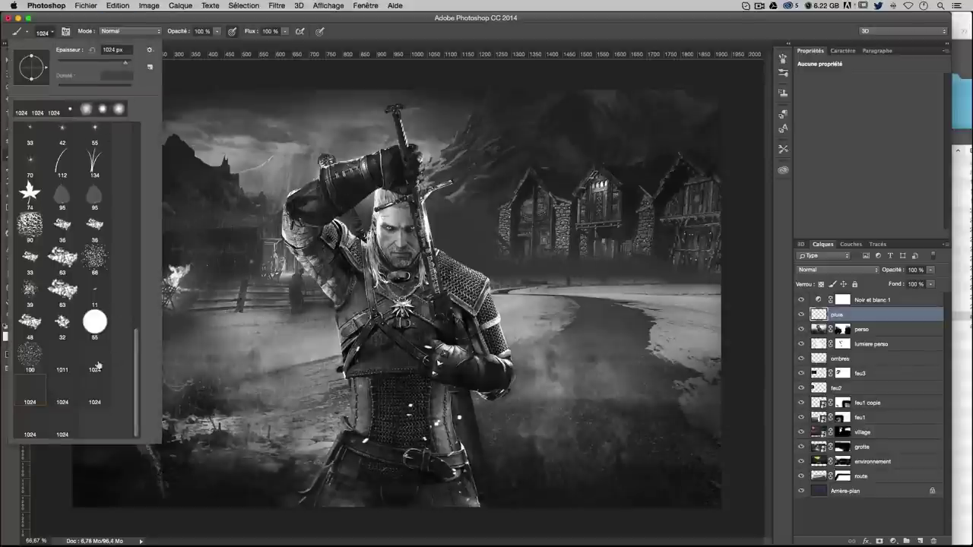
pyautogui.press('Return')
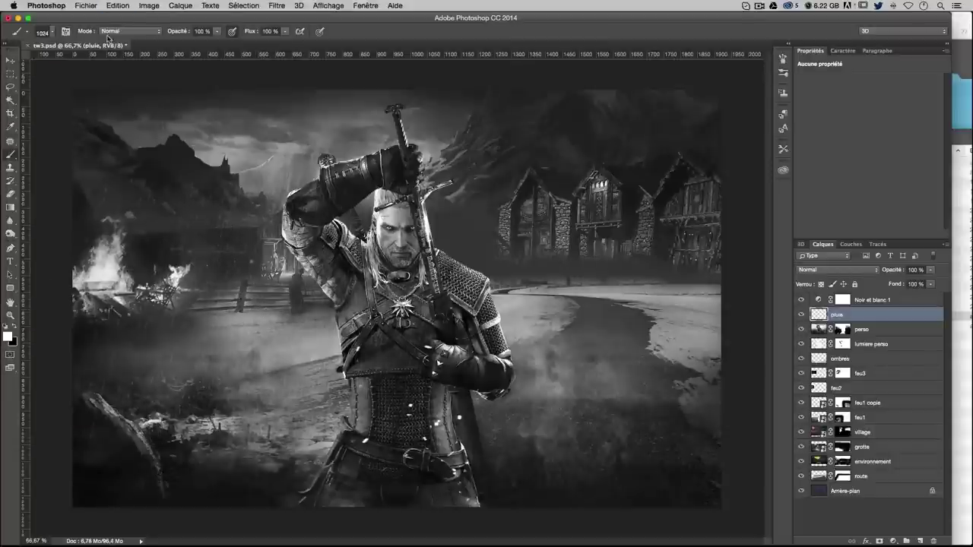
pyautogui.click(47, 32)
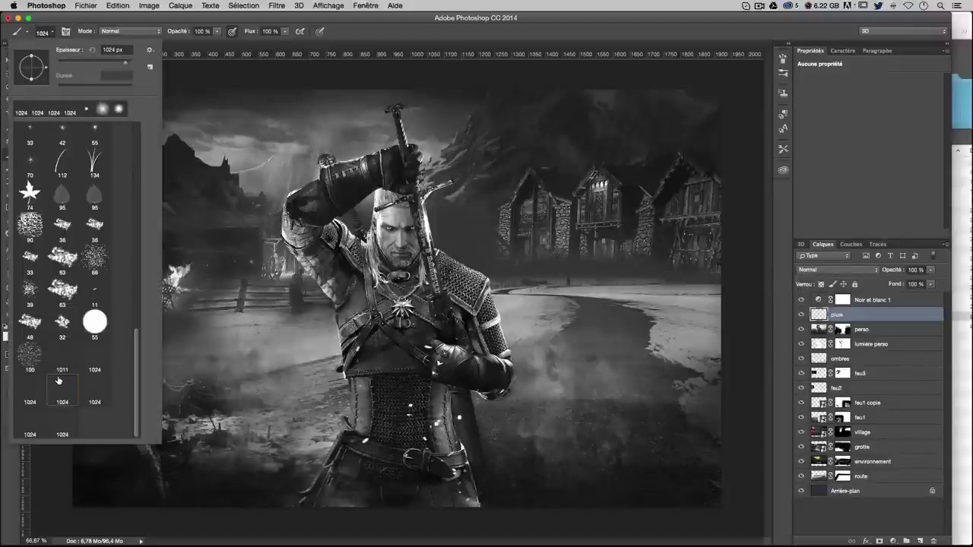
pyautogui.press('Return')
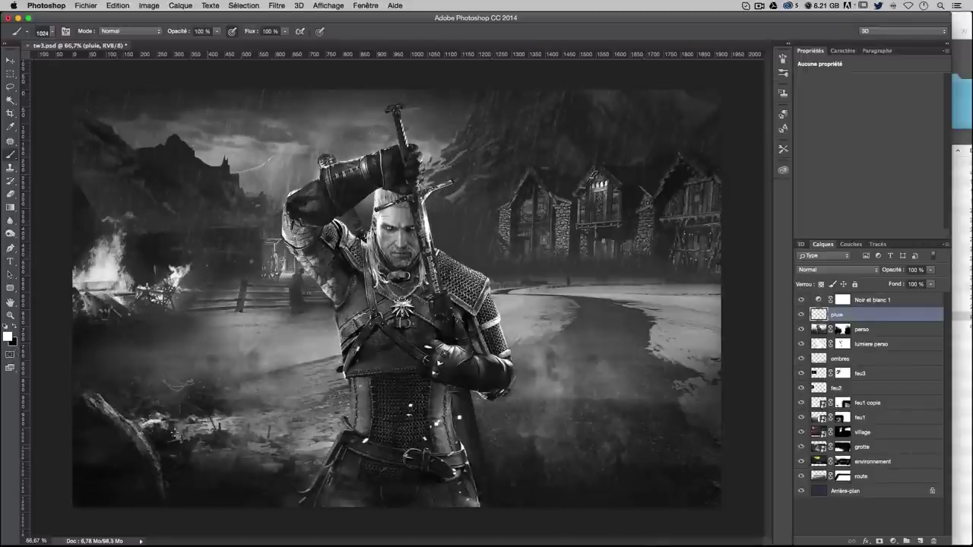
pyautogui.hotkey('ctrl', 'z')
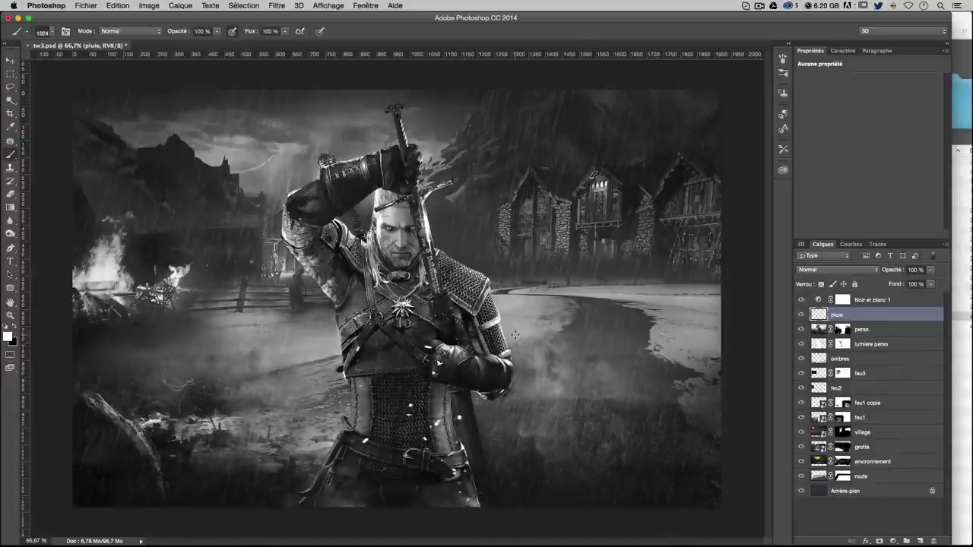
pyautogui.hotkey('ctrl', 'z')
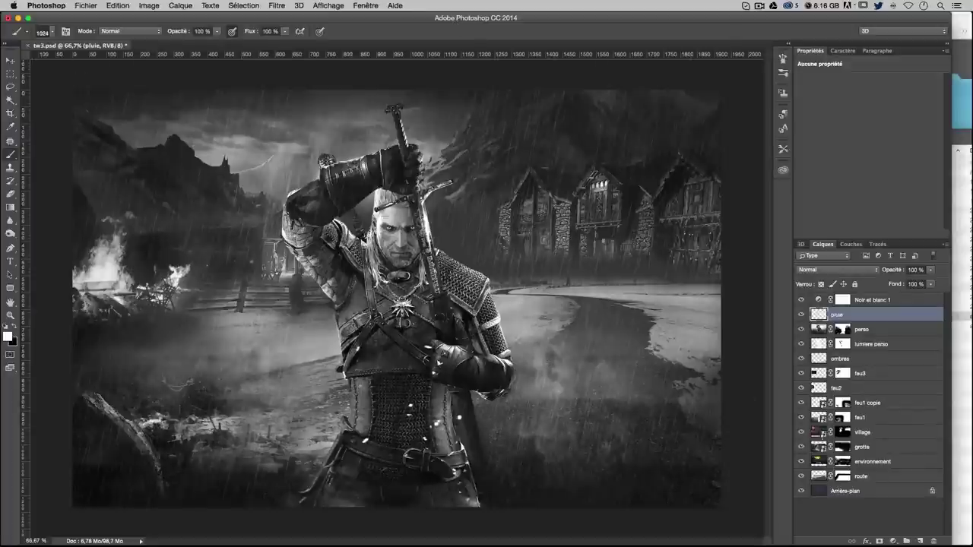
# Add a new layer above pluie and name it 'brouillard', correcting the misspelled first name
pyautogui.click(919, 541)
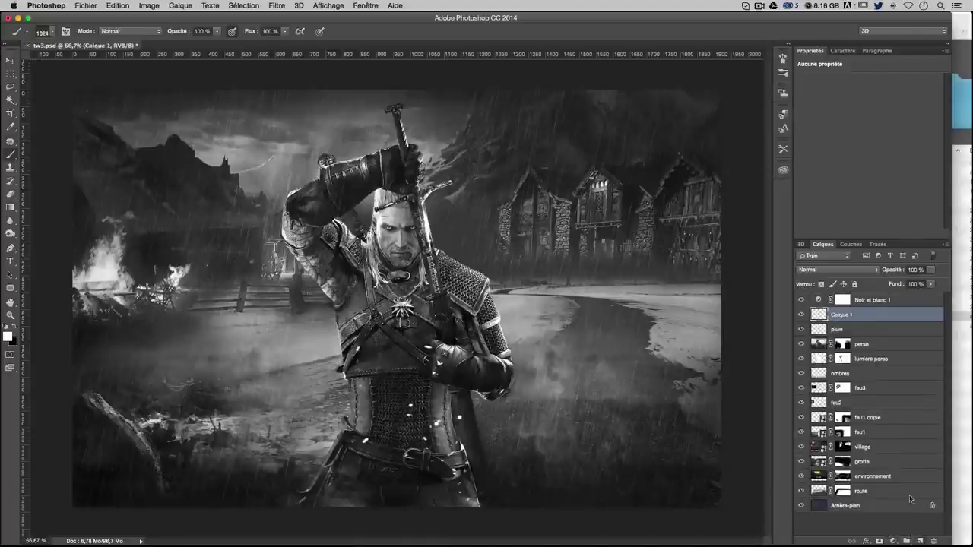
pyautogui.doubleClick(842, 314)
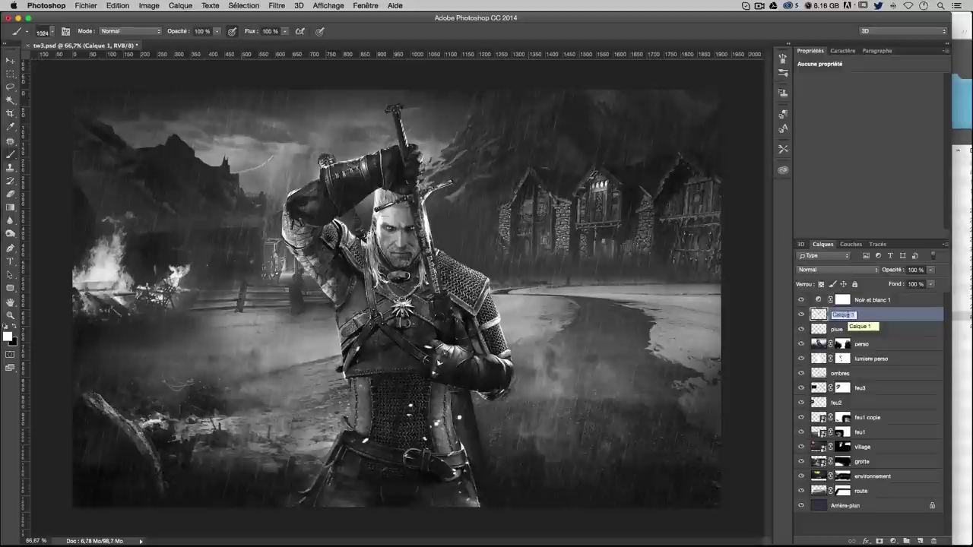
pyautogui.write('f')
pyautogui.write('oui')
pyautogui.write('mmard')
pyautogui.press('Return')
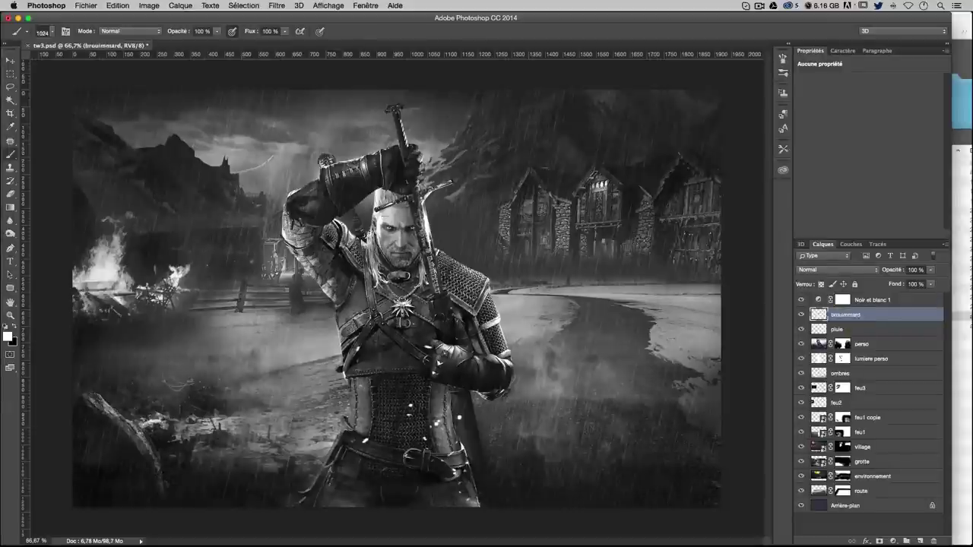
pyautogui.doubleClick(850, 316)
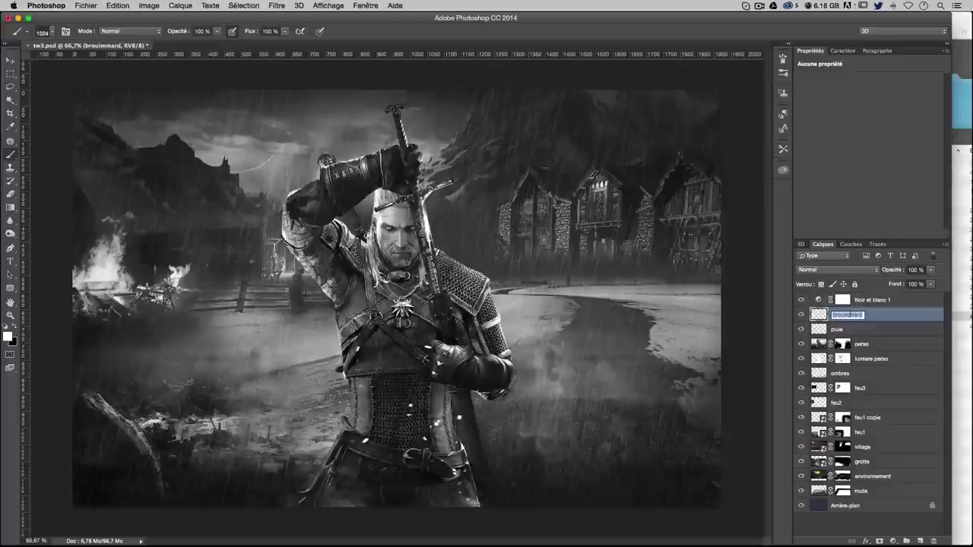
pyautogui.write('brouill')
pyautogui.write('ard')
pyautogui.press('Return')
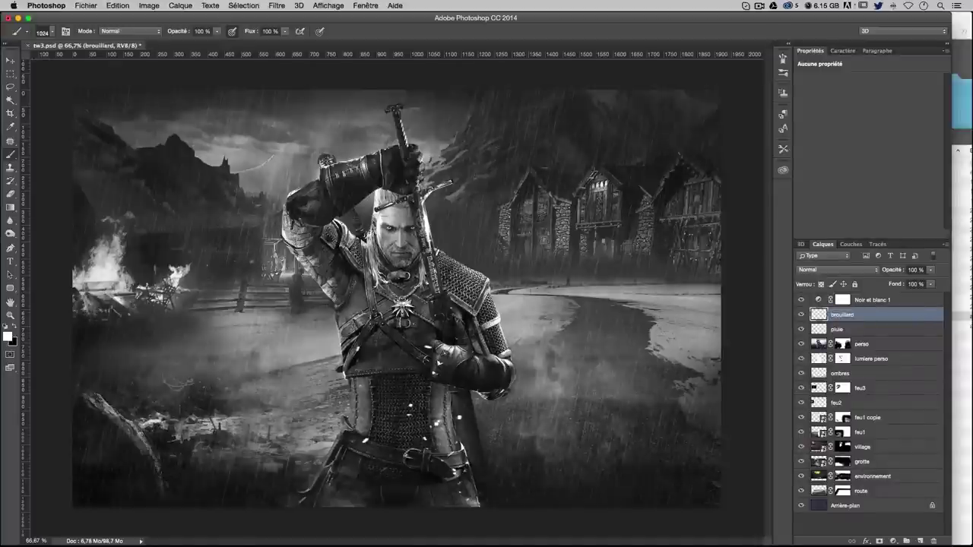
# Append the NagelSeries42 brush set and pick the 866 px fog brush
pyautogui.click(48, 34)
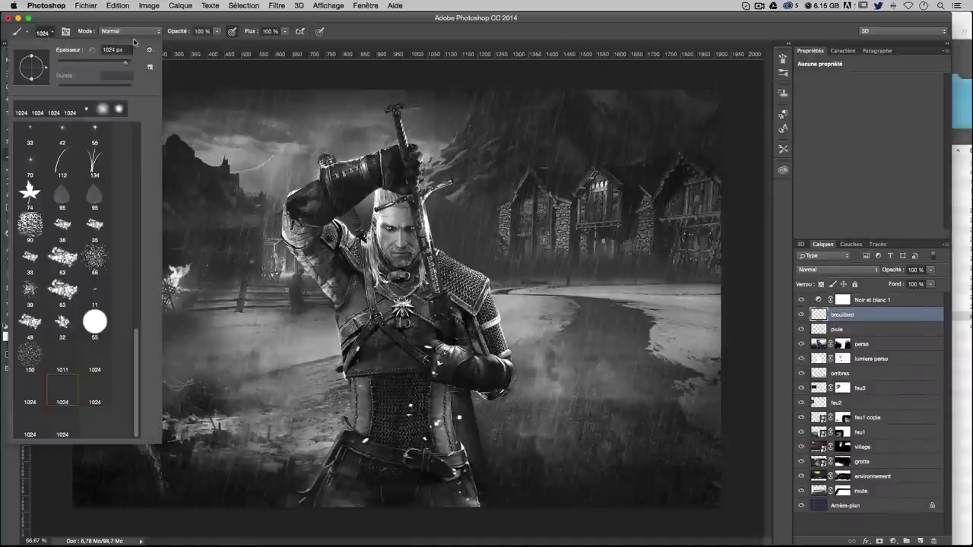
pyautogui.click(141, 51)
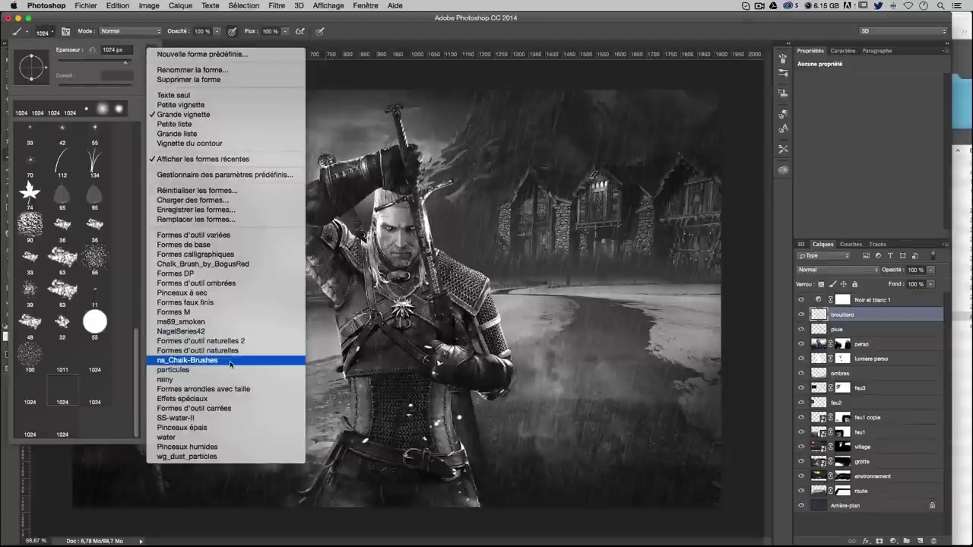
pyautogui.click(175, 335)
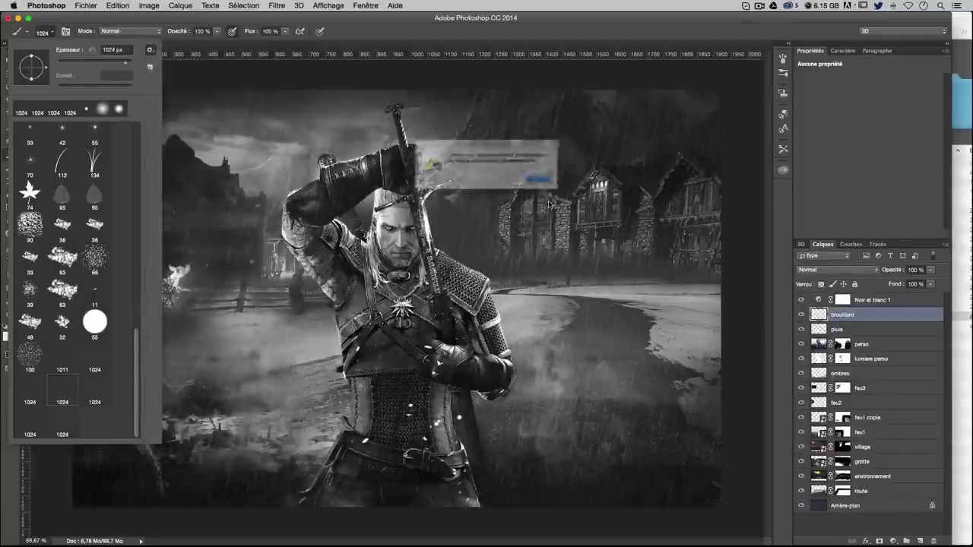
pyautogui.click(453, 191)
pyautogui.scroll(-1, 82, 352)
pyautogui.scroll(-5, 83, 352)
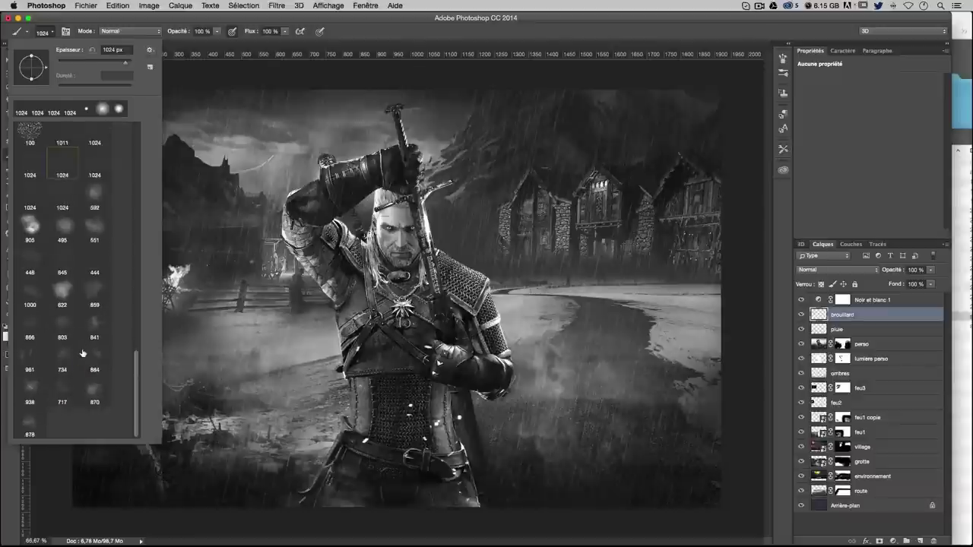
pyautogui.click(33, 328)
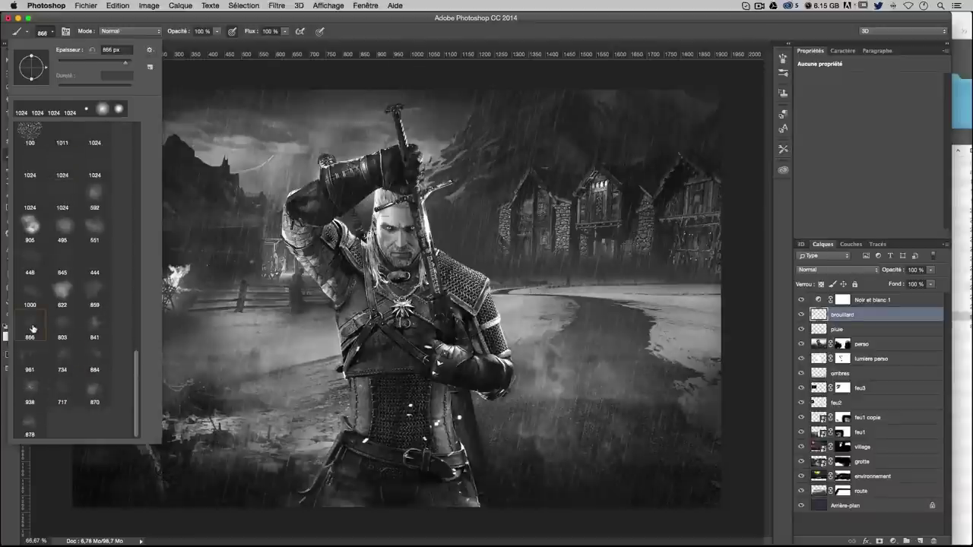
pyautogui.click(222, 355)
# Dab fog over the lower-left and lower-right ground, switching to the 878 px fog brush
pyautogui.click(98, 456)
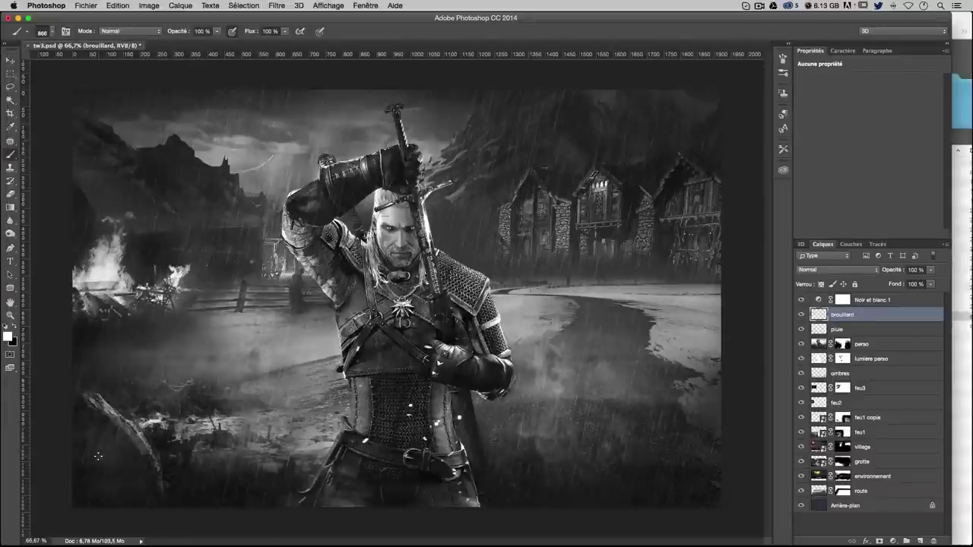
pyautogui.click(252, 470)
pyautogui.click(606, 474)
pyautogui.click(688, 456)
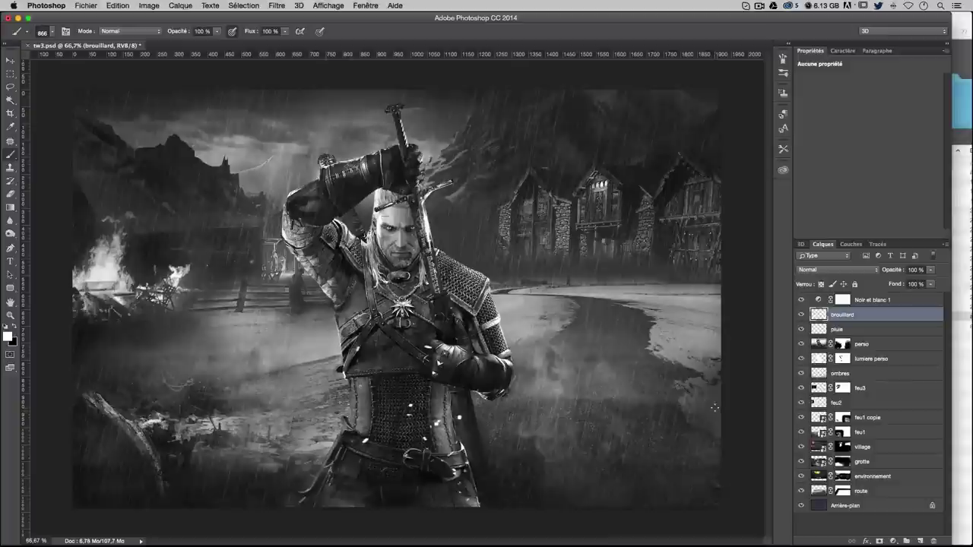
pyautogui.click(694, 408)
pyautogui.click(42, 33)
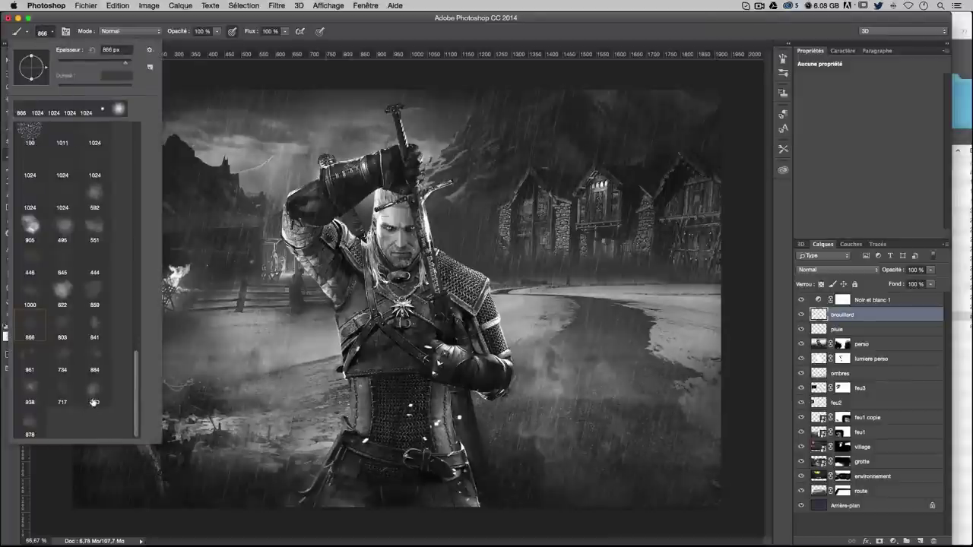
pyautogui.doubleClick(37, 424)
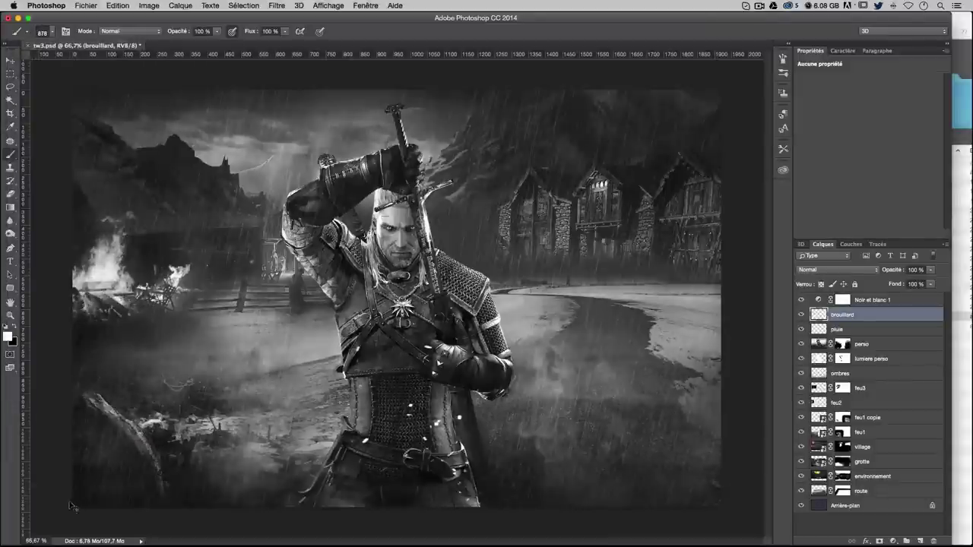
pyautogui.click(95, 479)
pyautogui.click(667, 500)
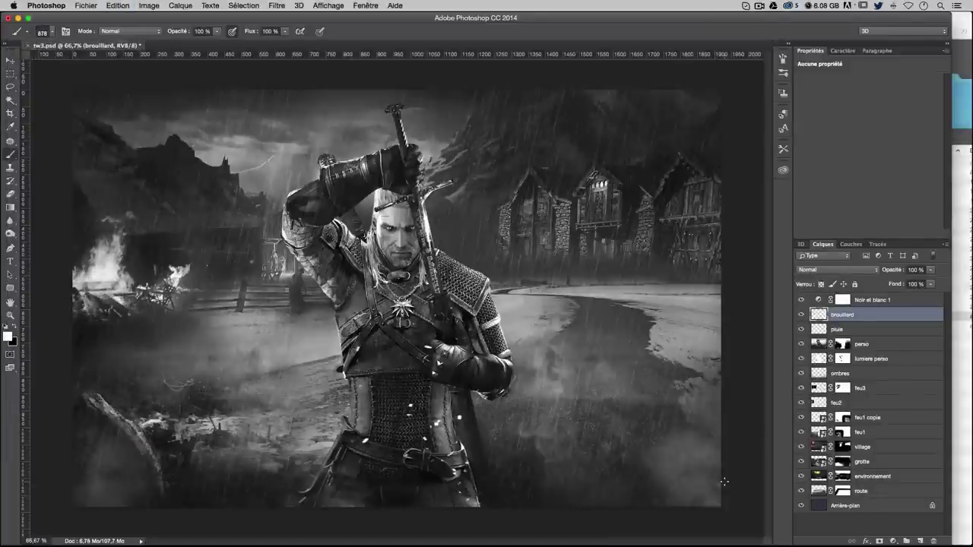
# Paint fog along the bottom of the scene with the 866 px fog brush
pyautogui.click(48, 32)
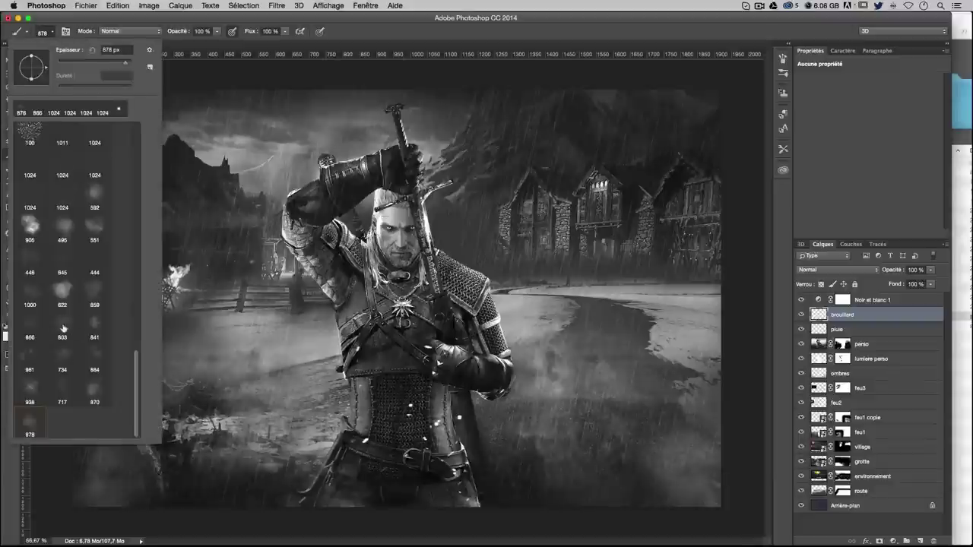
pyautogui.click(89, 300)
pyautogui.click(30, 327)
pyautogui.press('Return')
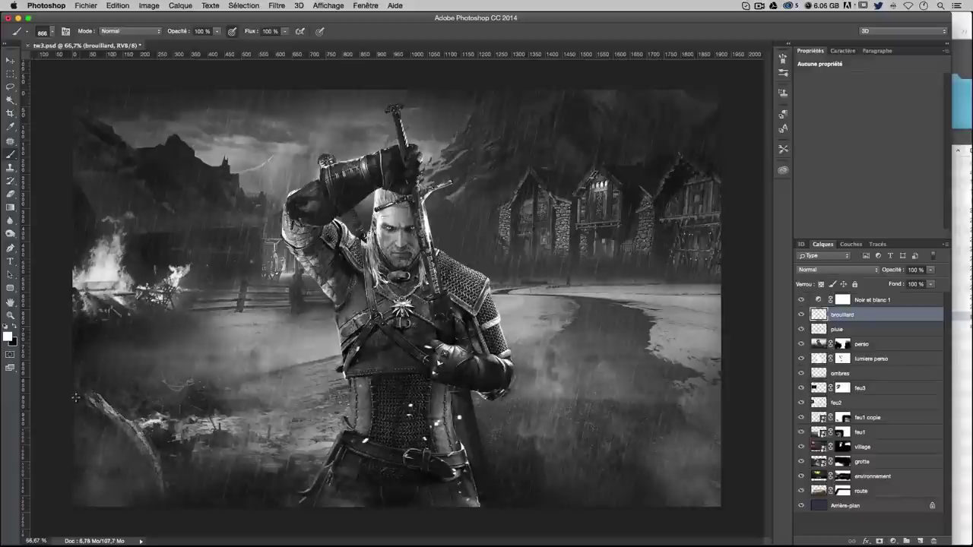
pyautogui.moveTo(76, 397); pyautogui.dragTo(701, 389)
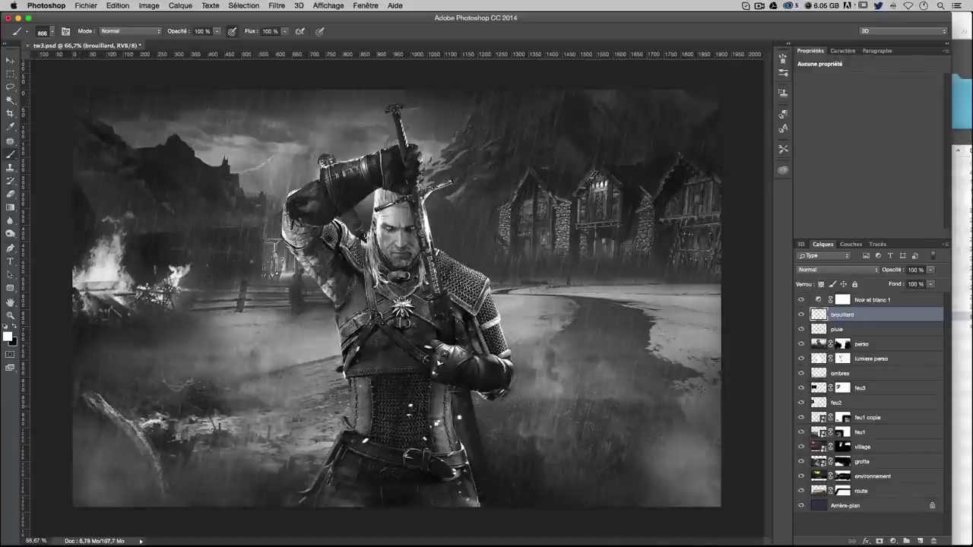
pyautogui.moveTo(642, 456); pyautogui.dragTo(349, 456)
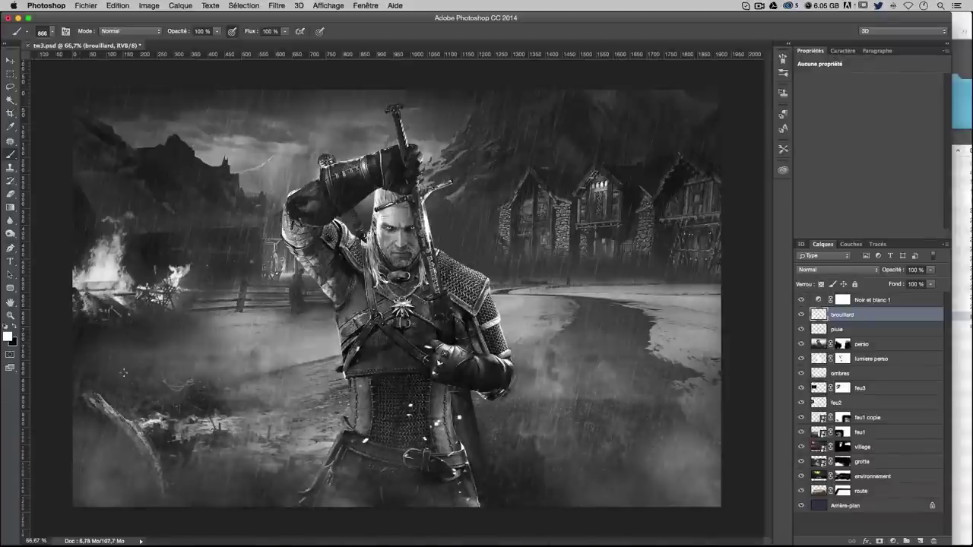
# Set black as the painting colour and select the 446 px brush preset
pyautogui.click(13, 326)
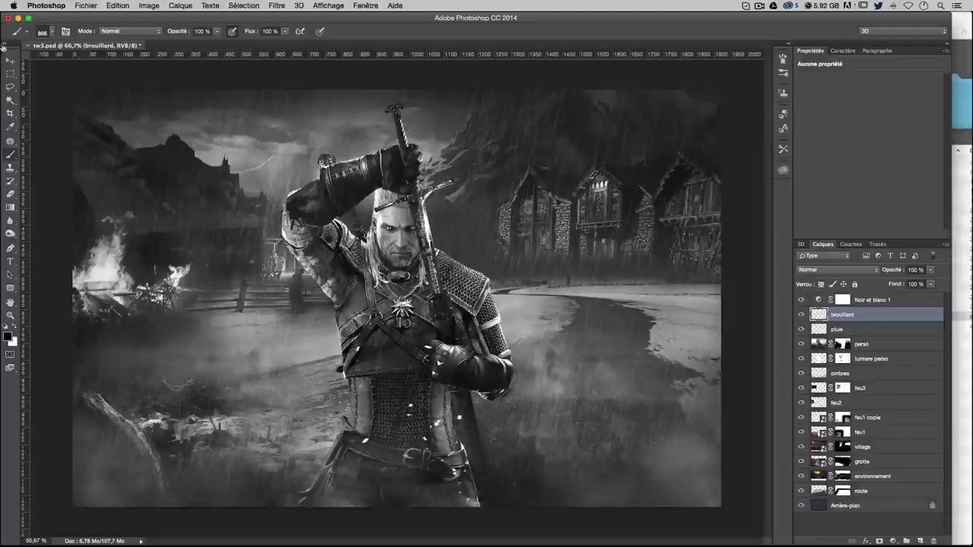
pyautogui.click(50, 32)
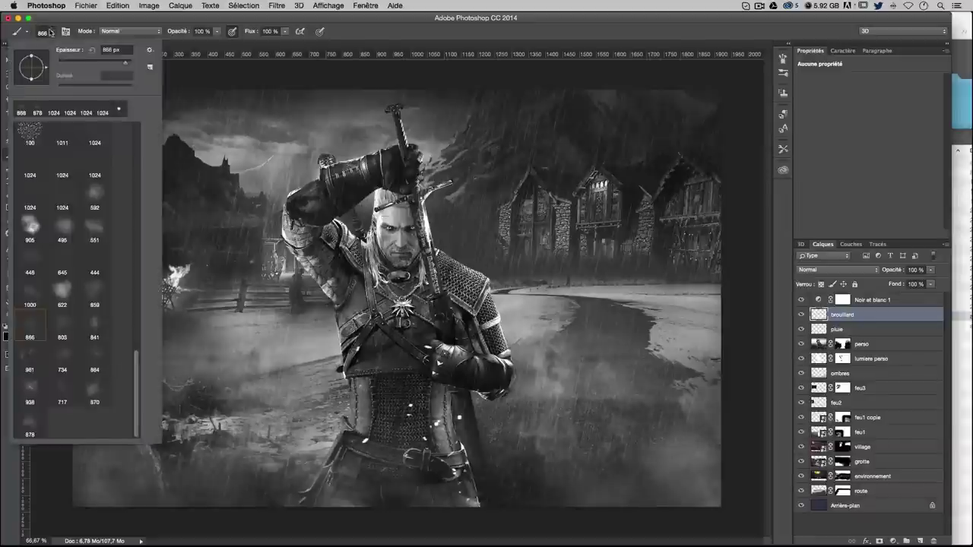
pyautogui.click(38, 295)
pyautogui.click(183, 497)
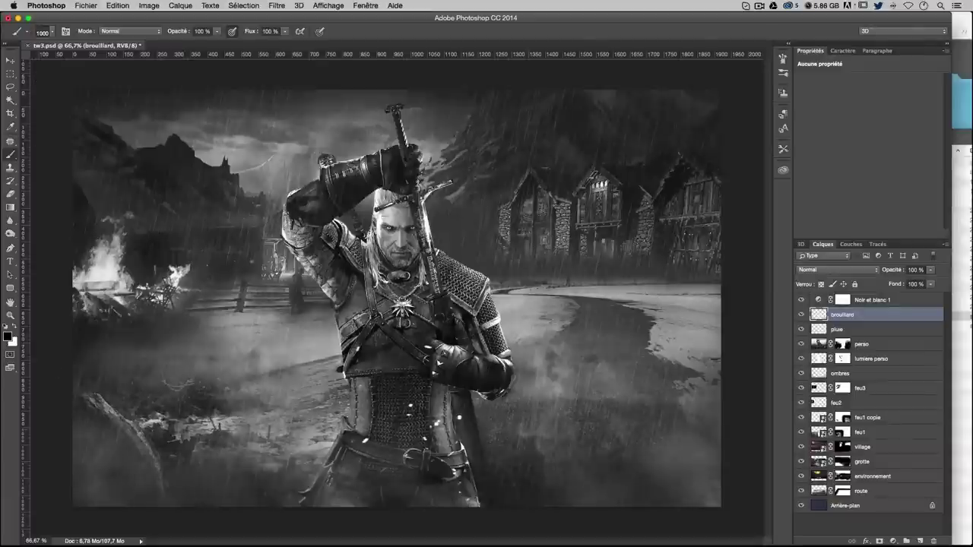
pyautogui.click(49, 33)
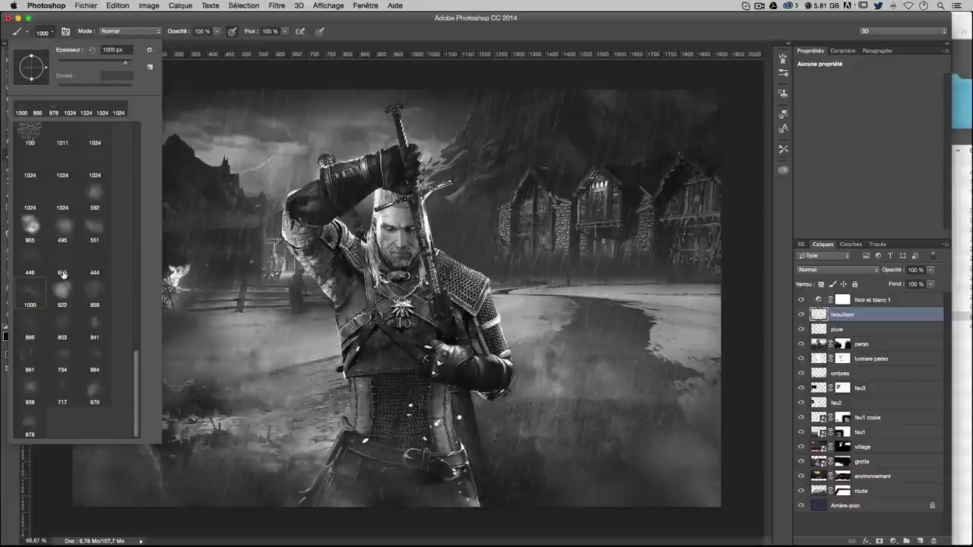
pyautogui.click(29, 270)
pyautogui.press('Return')
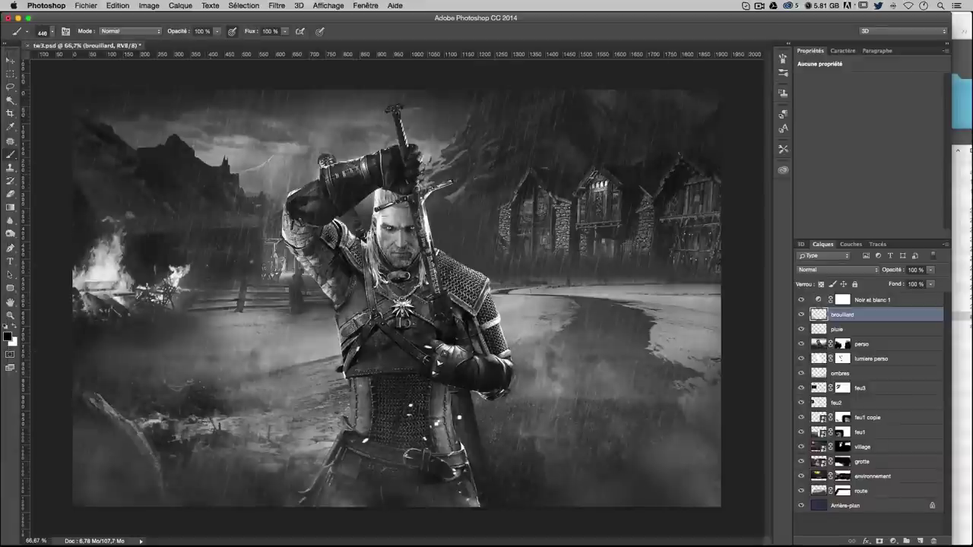
# Brighten the fog near the fire and left mountains in white, then switch to the 645 px brush
pyautogui.press('x')
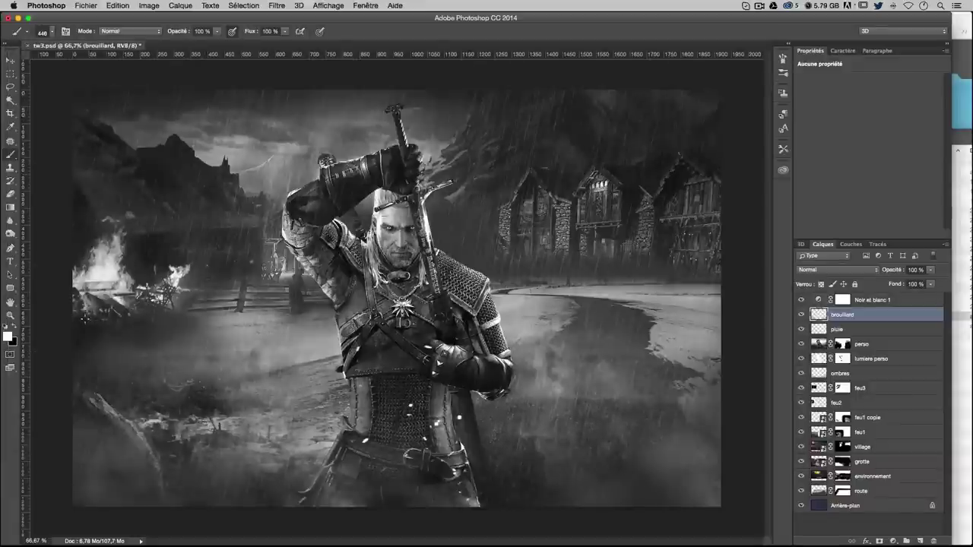
pyautogui.moveTo(64, 328); pyautogui.dragTo(162, 308)
pyautogui.moveTo(177, 252); pyautogui.dragTo(143, 156)
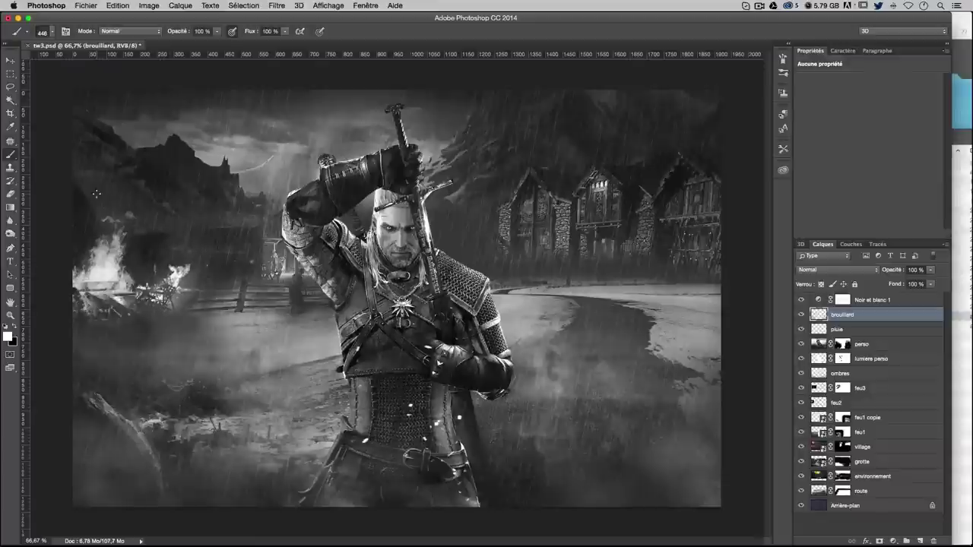
pyautogui.click(42, 33)
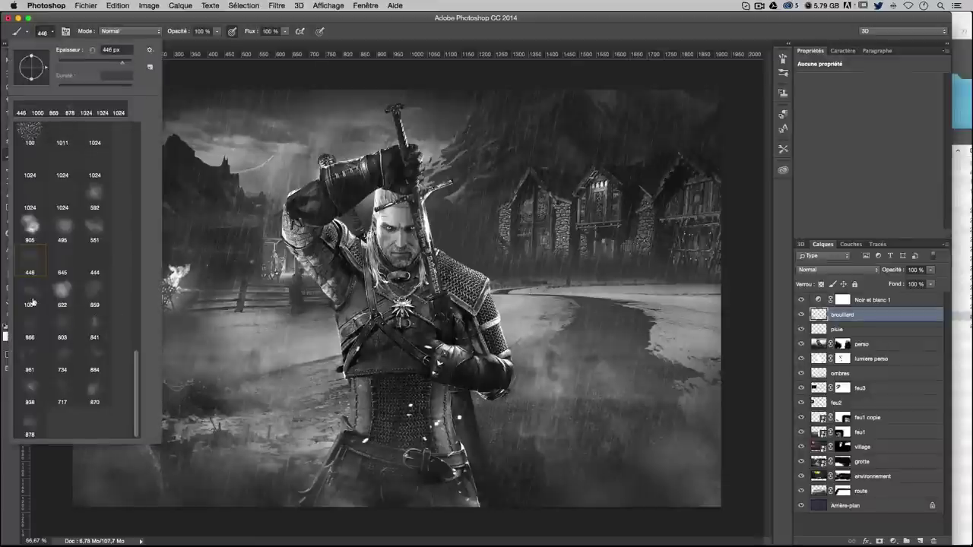
pyautogui.click(62, 262)
pyautogui.click(214, 256)
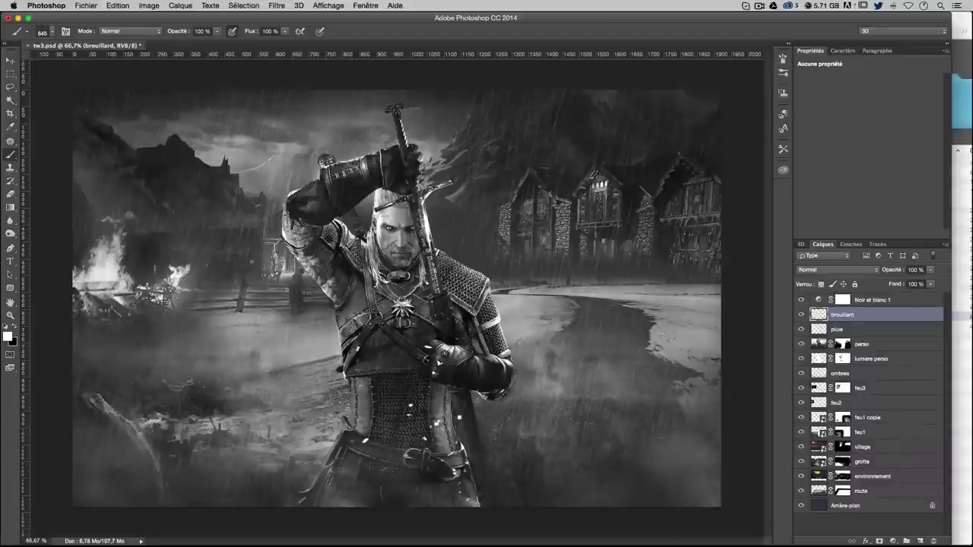
pyautogui.press('x')
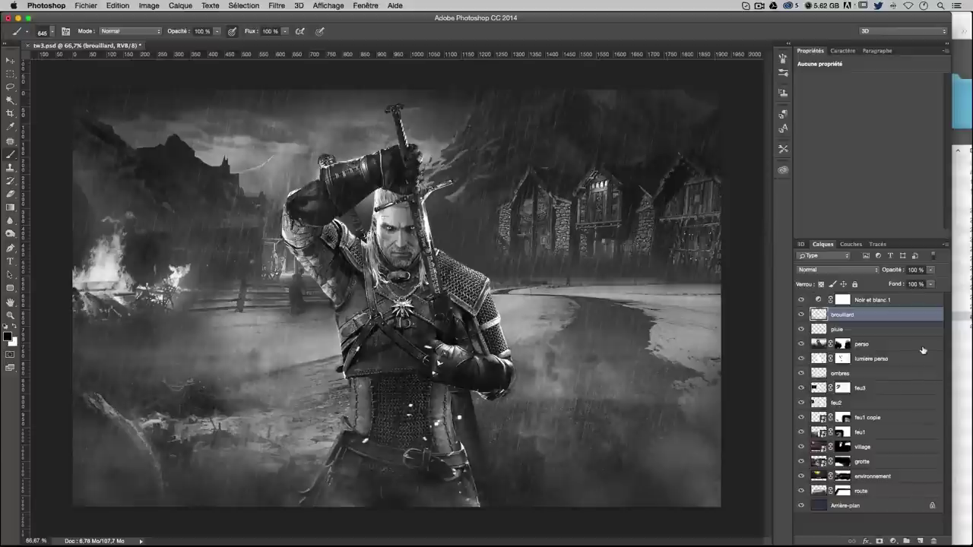
# Target the village layer mask and set up a white soft round brush of about 77 px
pyautogui.click(800, 447)
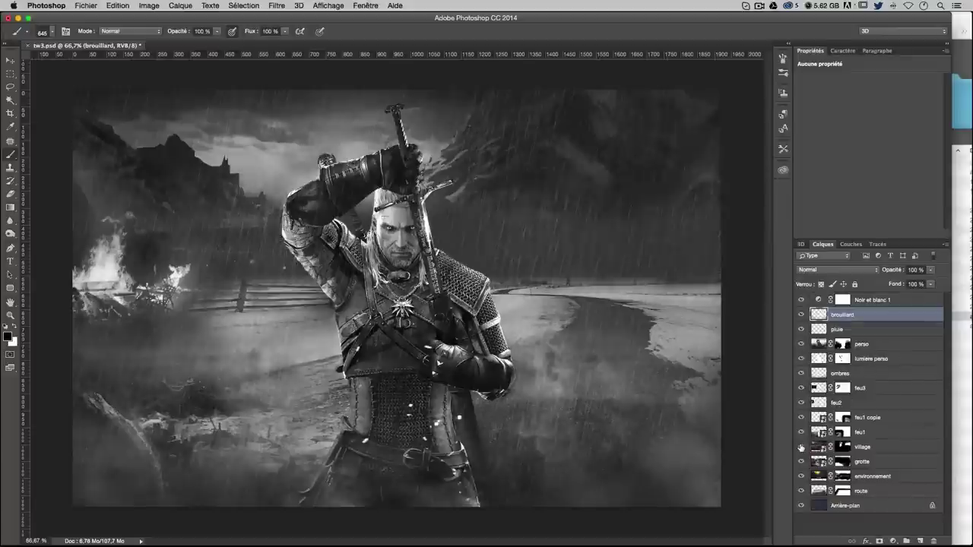
pyautogui.click(843, 447)
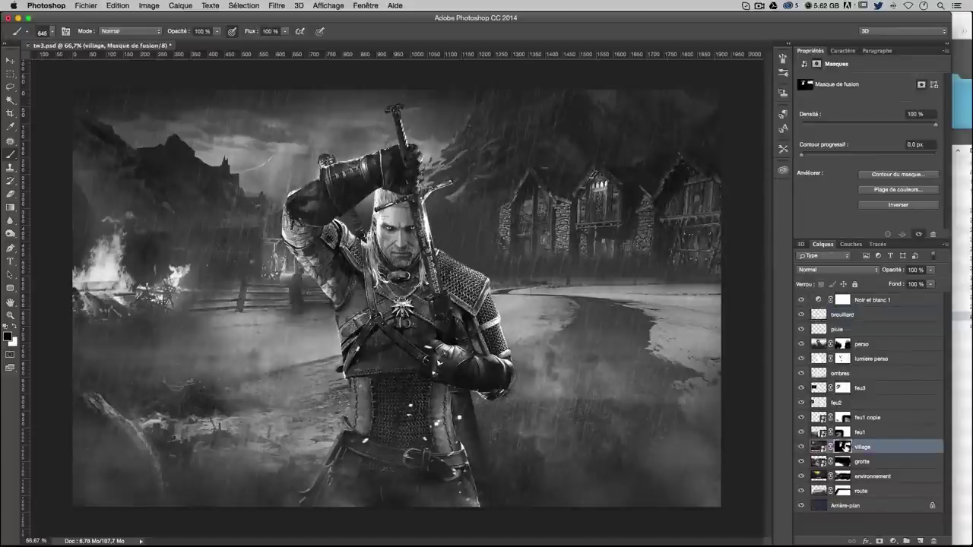
pyautogui.click(43, 33)
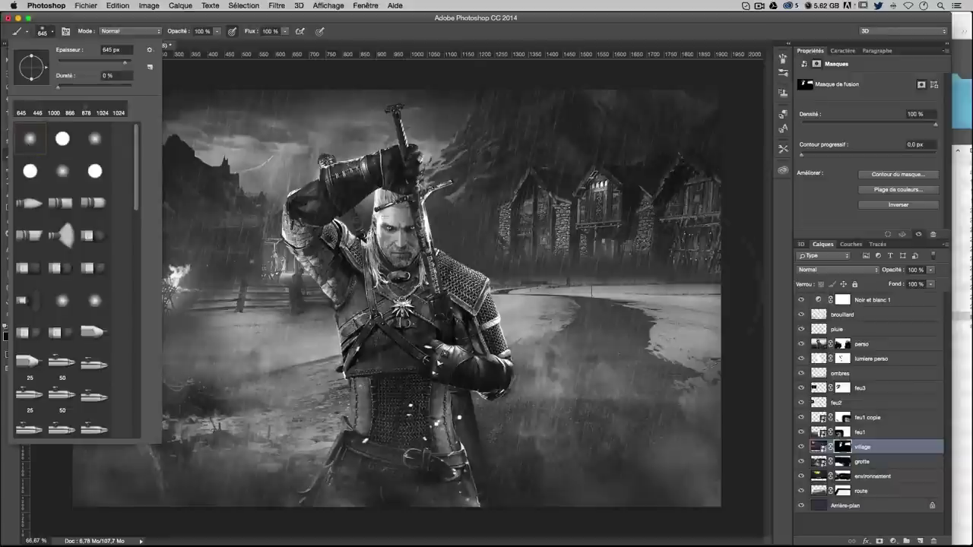
pyautogui.doubleClick(29, 142)
pyautogui.moveTo(613, 285)
pyautogui.mouseDown()
pyautogui.moveTo(522, 285)
pyautogui.moveTo(533, 285)
pyautogui.mouseUp()
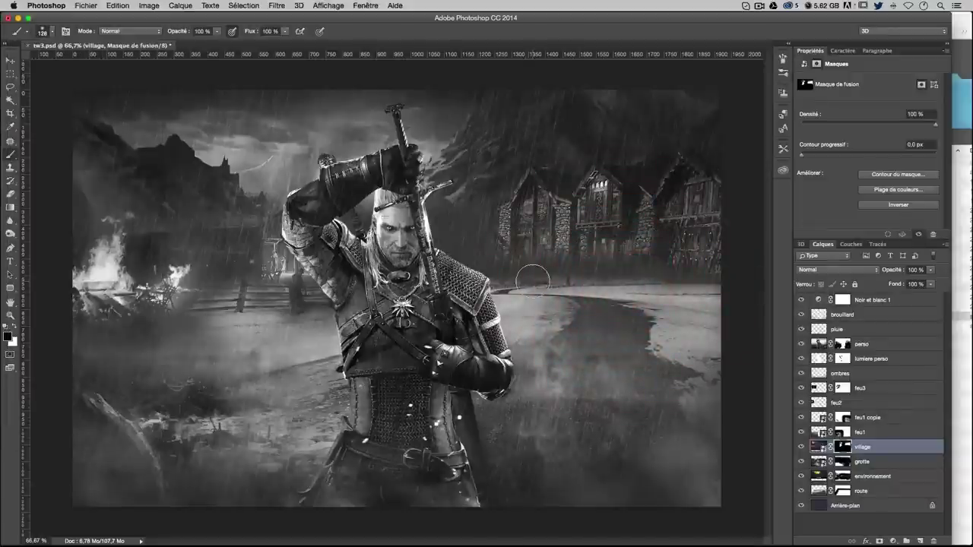
pyautogui.hotkey('ctrl', '+')
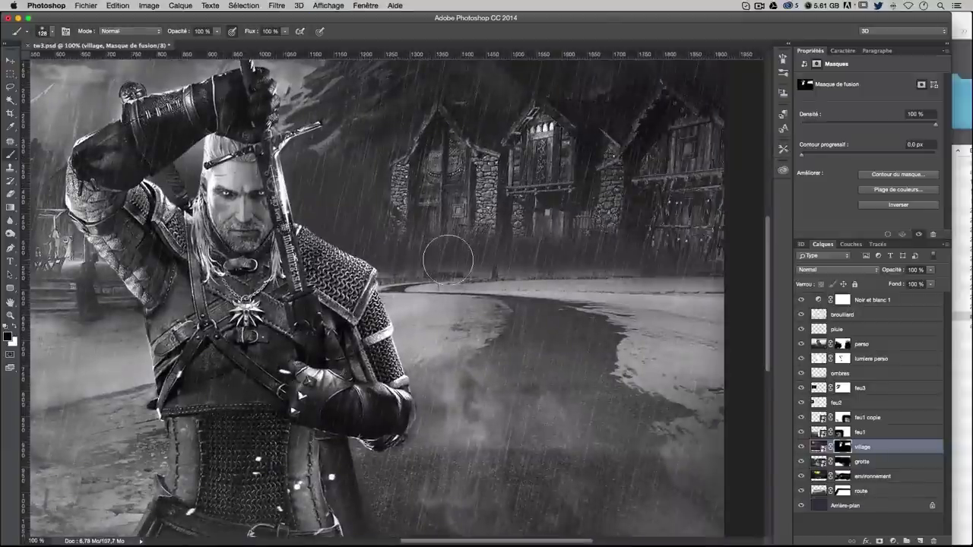
pyautogui.press('x')
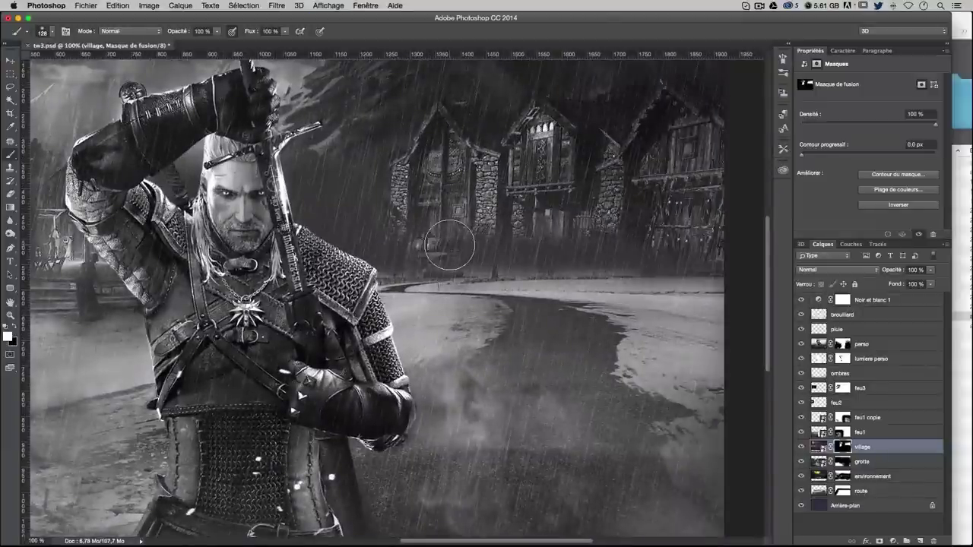
pyautogui.moveTo(457, 244)
pyautogui.mouseDown()
pyautogui.moveTo(436, 249)
pyautogui.moveTo(456, 254)
pyautogui.mouseUp()
pyautogui.hotkey('ctrl', 'z')
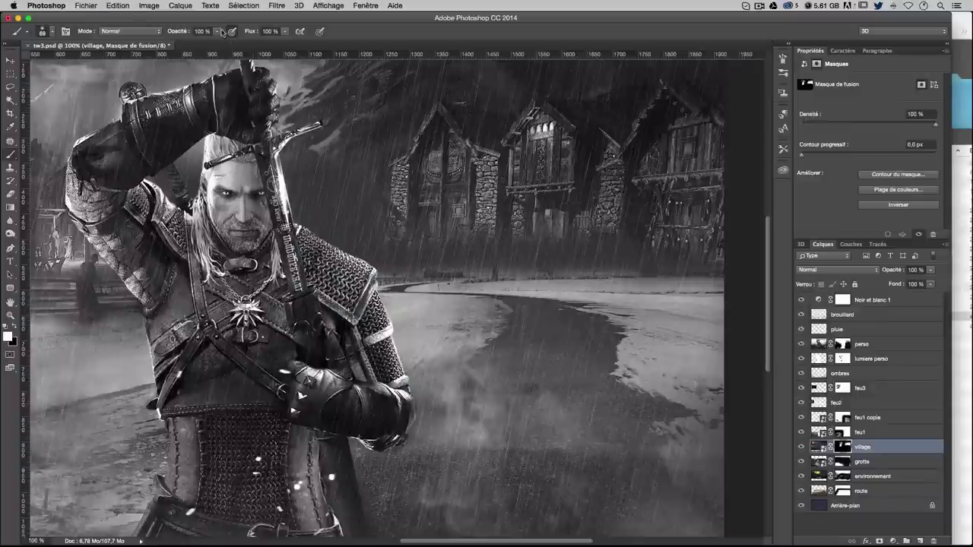
# At 29% opacity, reveal the houses and a lit window below and between them on the mask
pyautogui.moveTo(217, 31); pyautogui.dragTo(183, 47)
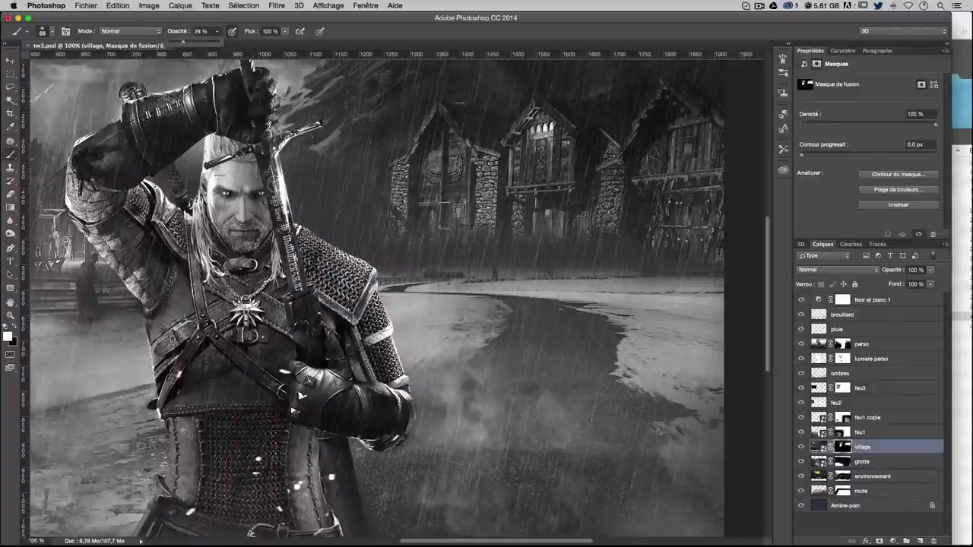
pyautogui.moveTo(404, 242); pyautogui.dragTo(434, 256)
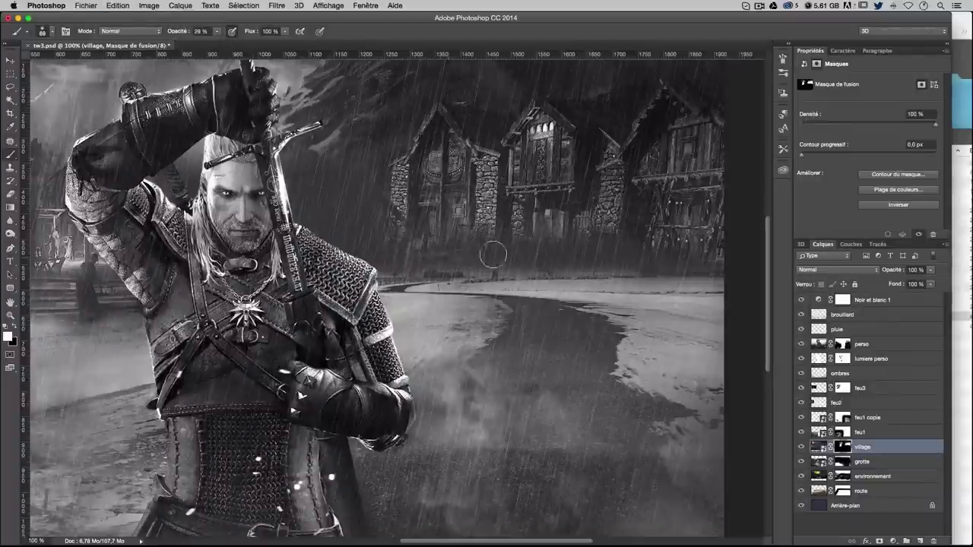
pyautogui.moveTo(493, 255); pyautogui.dragTo(572, 258)
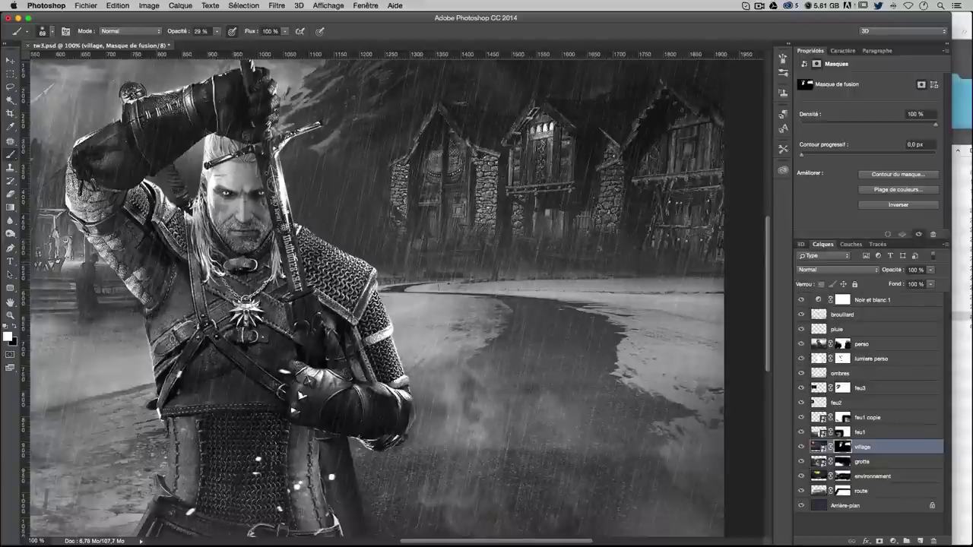
pyautogui.hscroll(2, 688, 261)
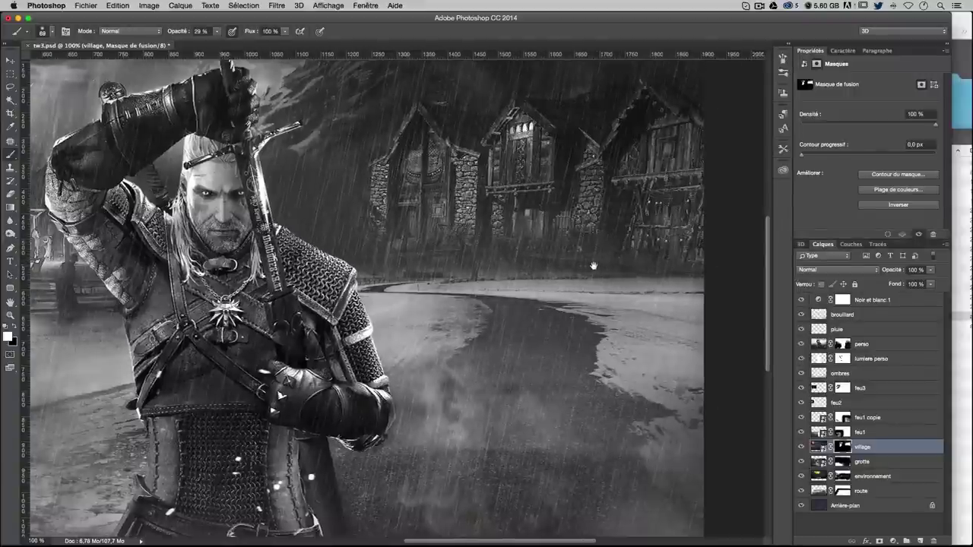
pyautogui.hscroll(3, 678, 261)
pyautogui.hscroll(-3, 600, 262)
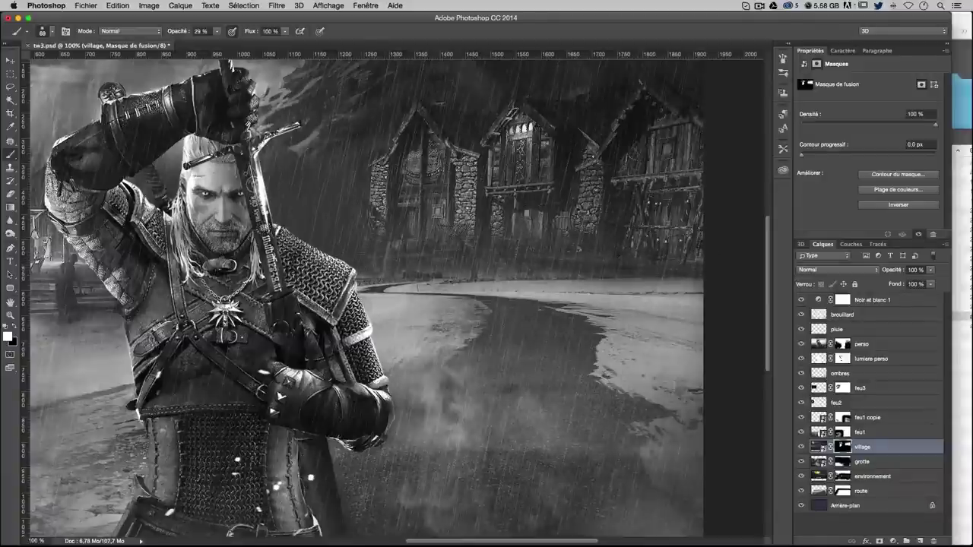
pyautogui.moveTo(428, 235); pyautogui.dragTo(510, 266)
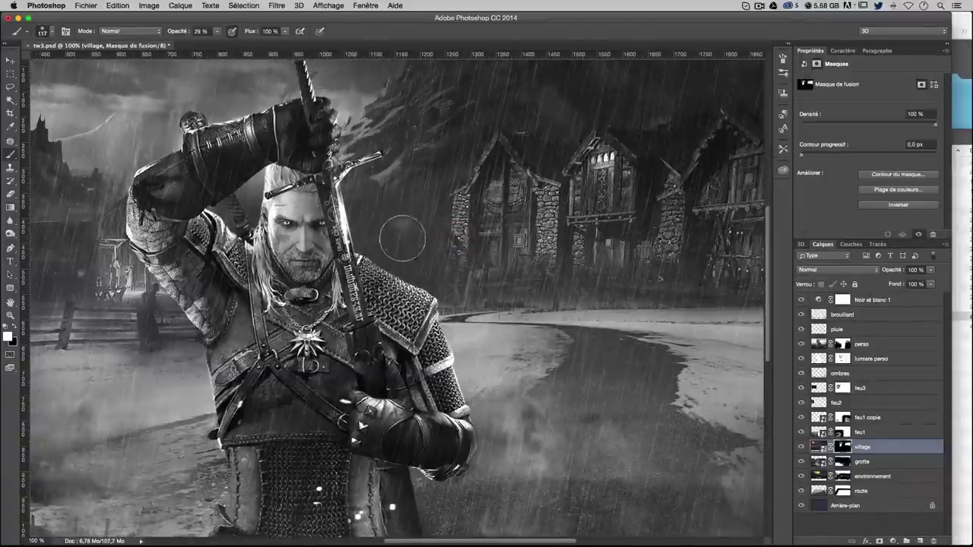
pyautogui.press(']')
pyautogui.press(']')
pyautogui.press(']')
pyautogui.moveTo(428, 227); pyautogui.dragTo(418, 272)
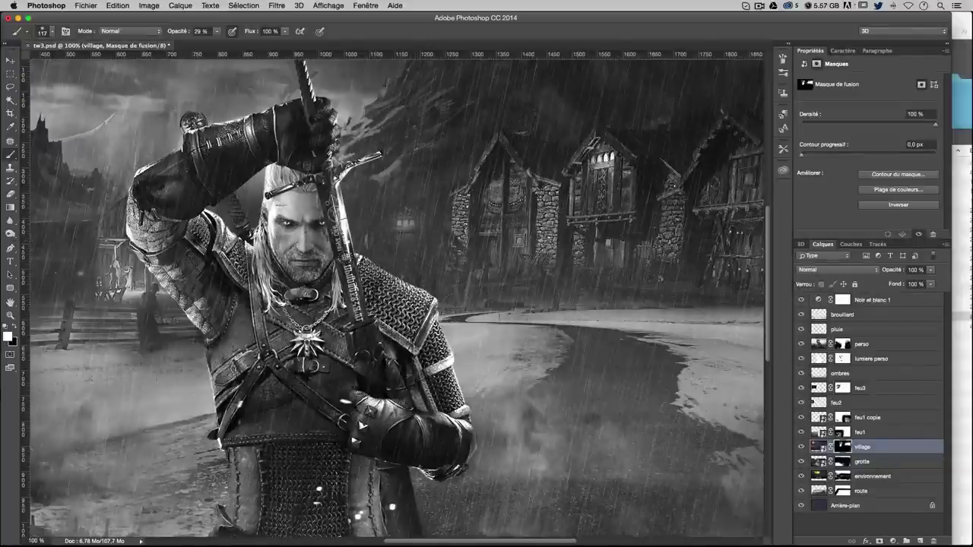
pyautogui.moveTo(406, 222); pyautogui.dragTo(407, 222)
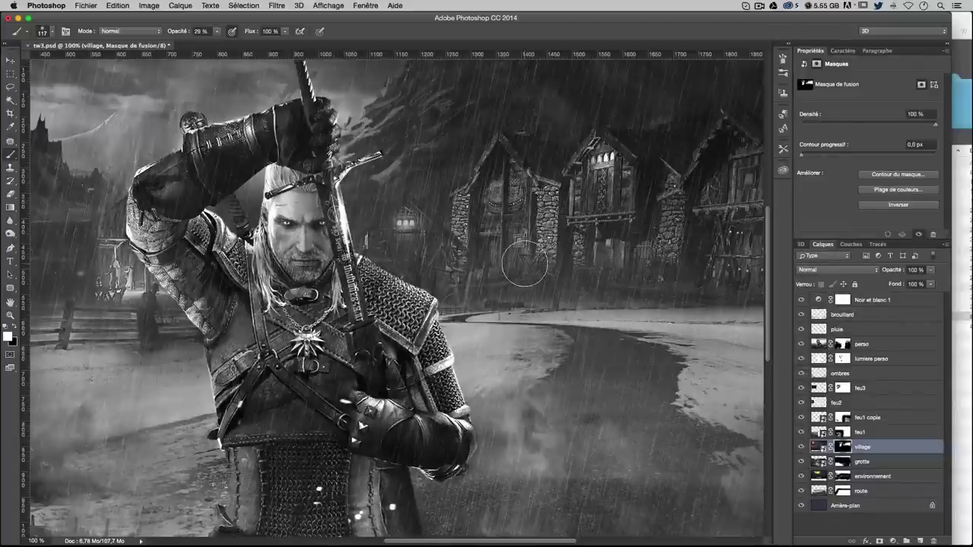
pyautogui.hotkey('ctrl', '-')
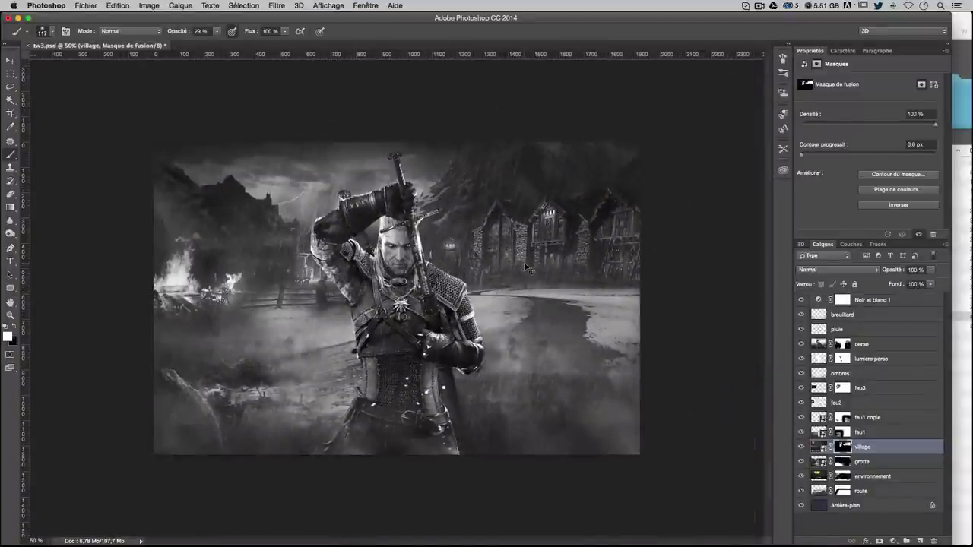
# Zoom in on the village and fade out the hanging figures in black on the mask
pyautogui.hotkey('ctrl', '+')
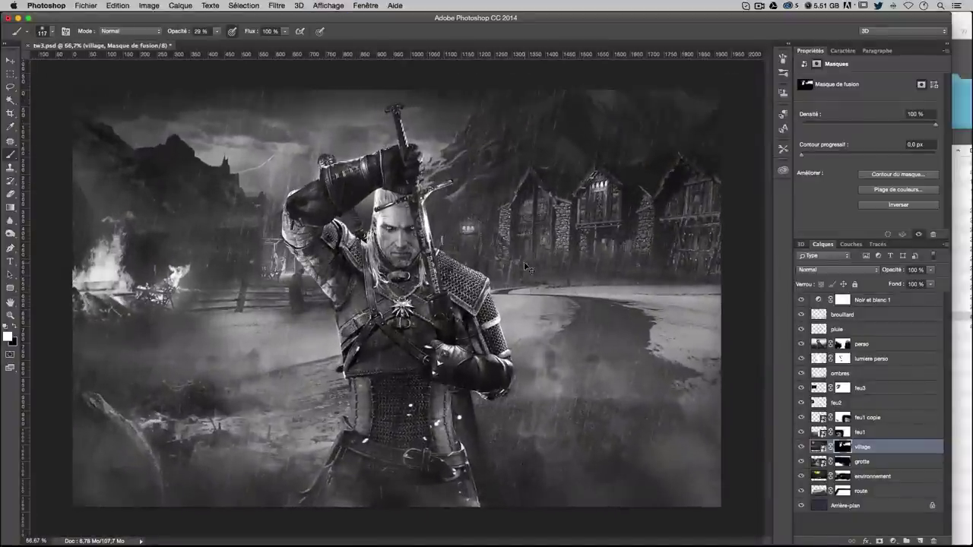
pyautogui.hotkey('ctrl', '+')
pyautogui.hotkey('ctrl', '+')
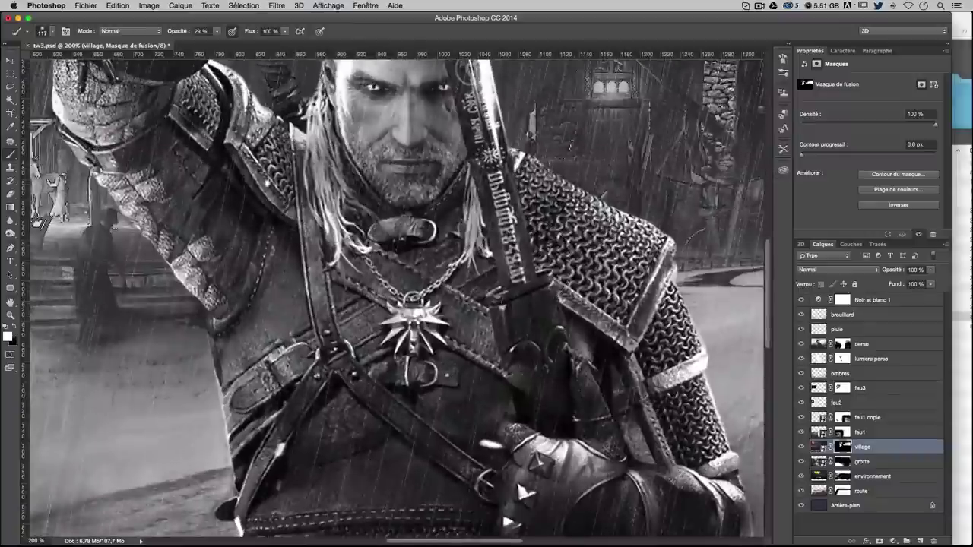
pyautogui.moveTo(168, 154); pyautogui.dragTo(426, 200)
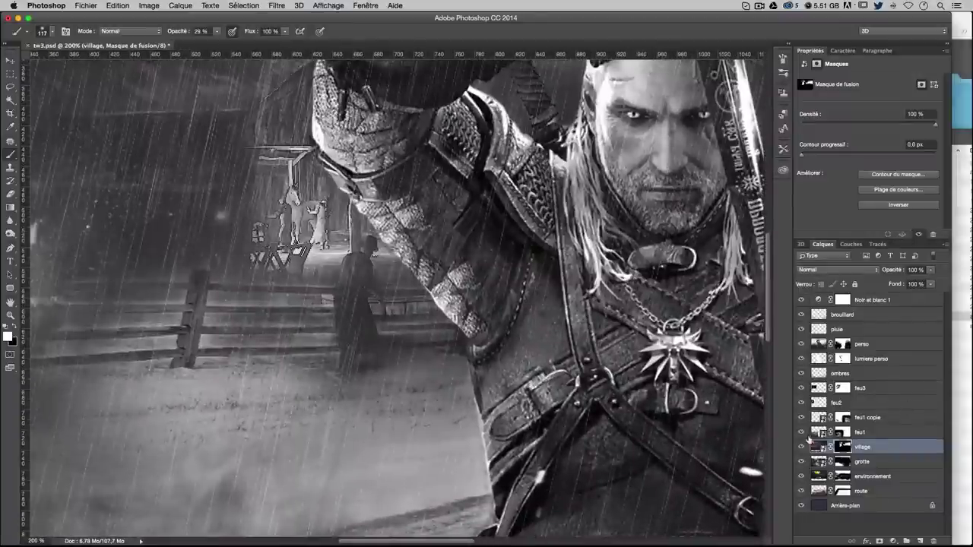
pyautogui.press('x')
pyautogui.moveTo(274, 174); pyautogui.dragTo(284, 201)
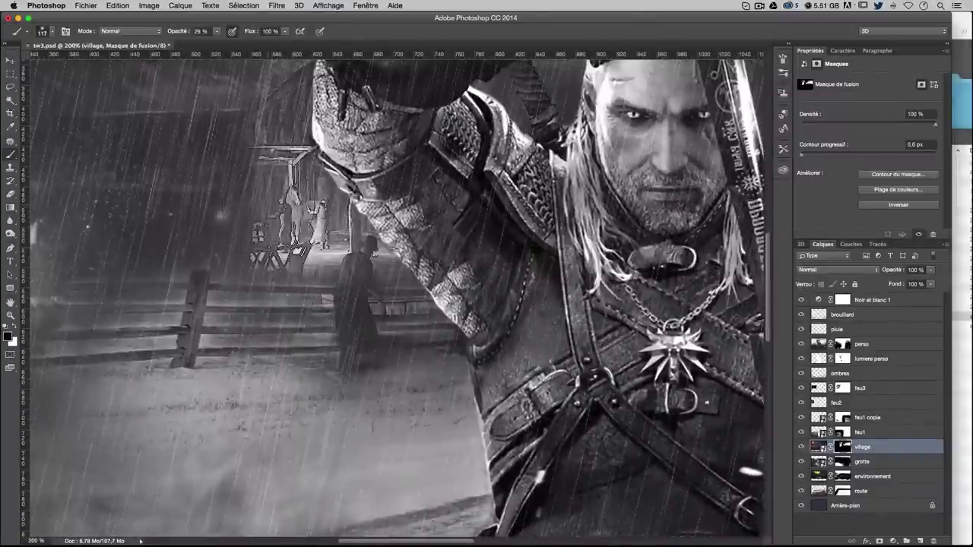
pyautogui.moveTo(258, 155)
pyautogui.mouseDown()
pyautogui.moveTo(301, 236)
pyautogui.moveTo(285, 244)
pyautogui.mouseUp()
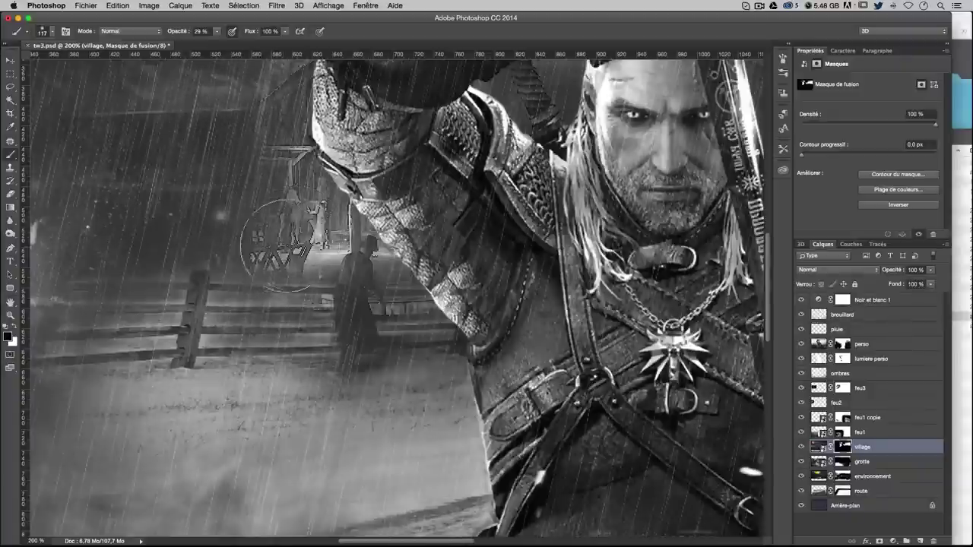
# Haze the dark area left of the raised arm, then target the village layer itself at 100%
pyautogui.scroll(3, 279, 245)
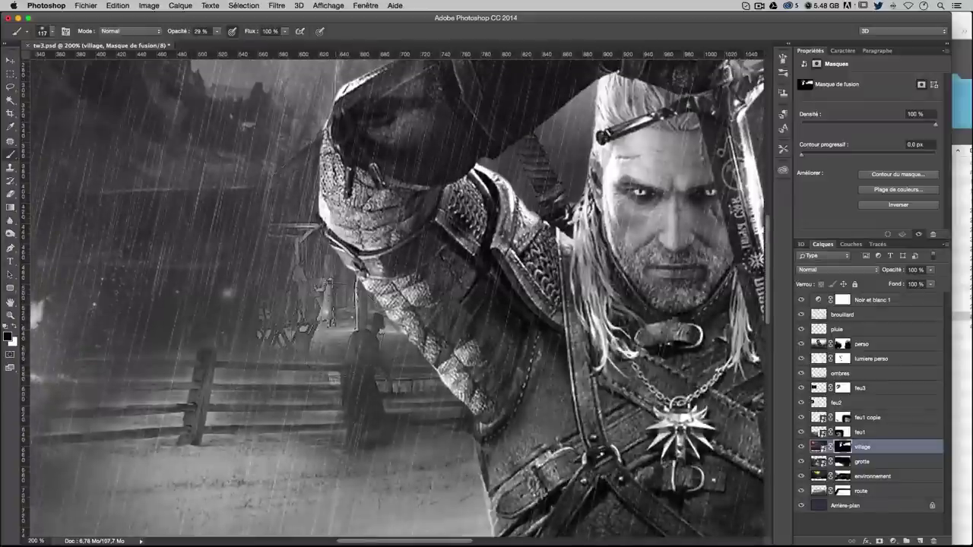
pyautogui.moveTo(261, 163); pyautogui.dragTo(277, 139)
pyautogui.press('super+minus')
pyautogui.press('super+minus')
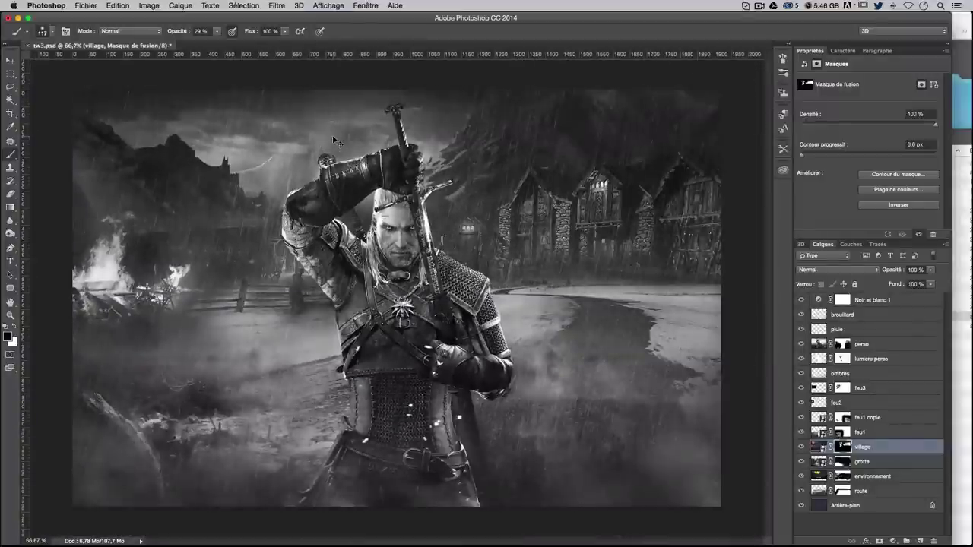
pyautogui.press('v')
pyautogui.press('super+1')
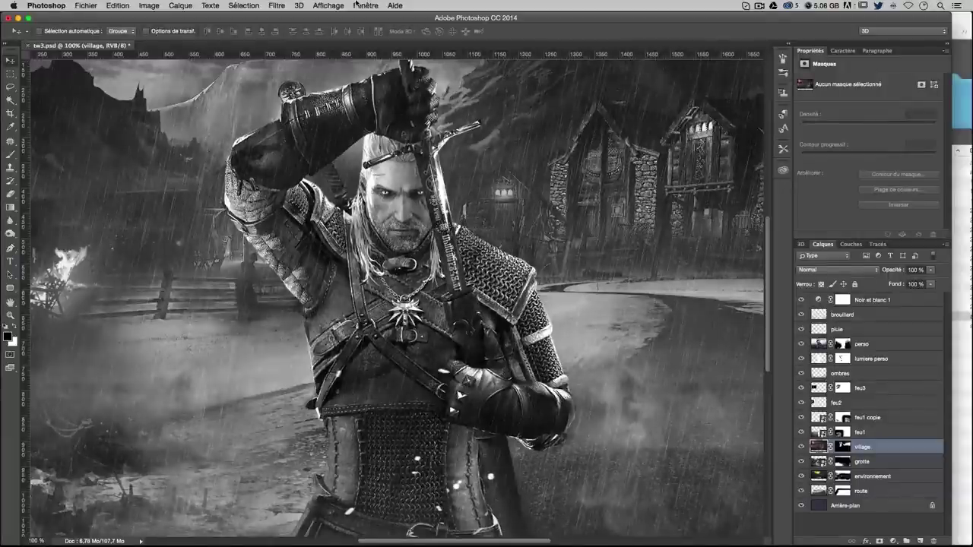
# Stamp all visible layers into a new layer above Noir et blanc 1 named 'fusion', then fit the image
pyautogui.click(277, 5)
pyautogui.press('Escape')
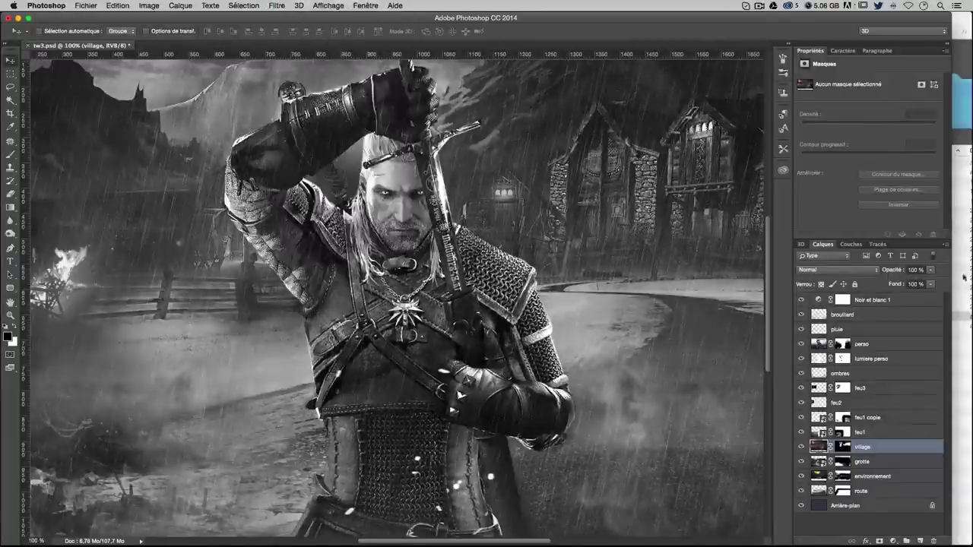
pyautogui.click(868, 306)
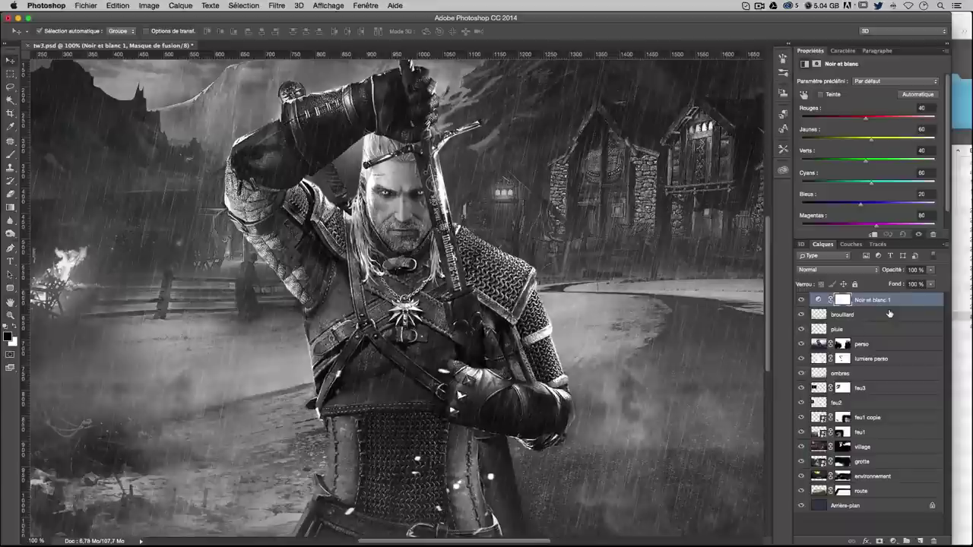
pyautogui.hotkey('ctrl', 'alt', 'shift', 'e')
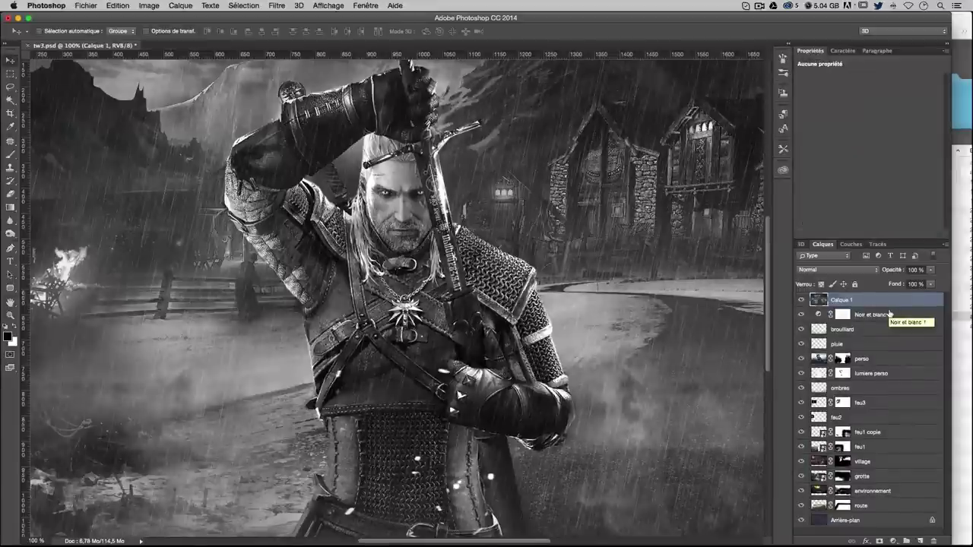
pyautogui.doubleClick(842, 300)
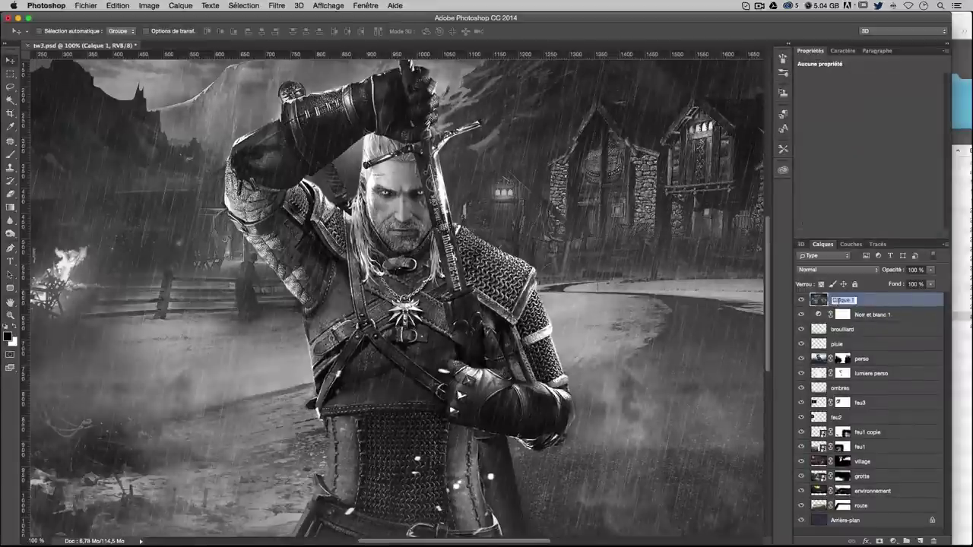
pyautogui.write('fu')
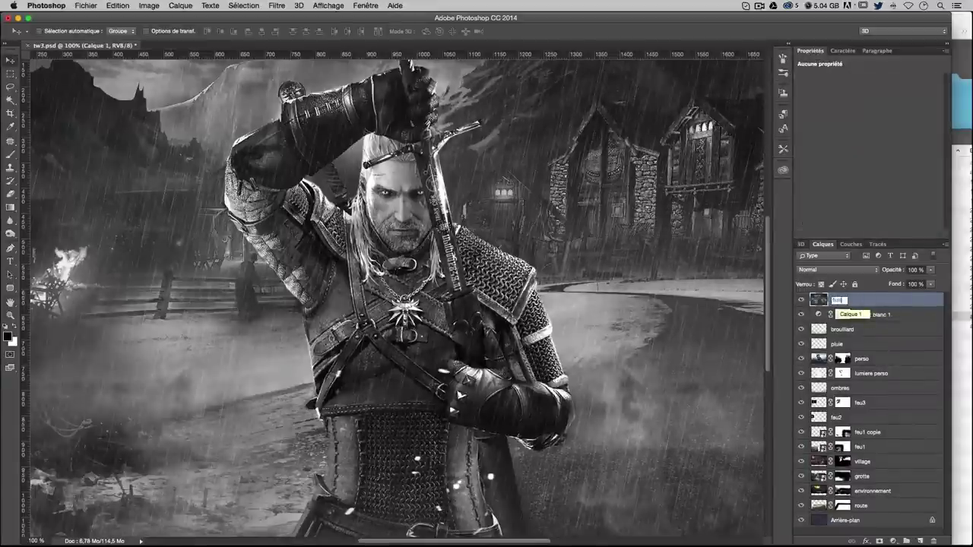
pyautogui.write('sion')
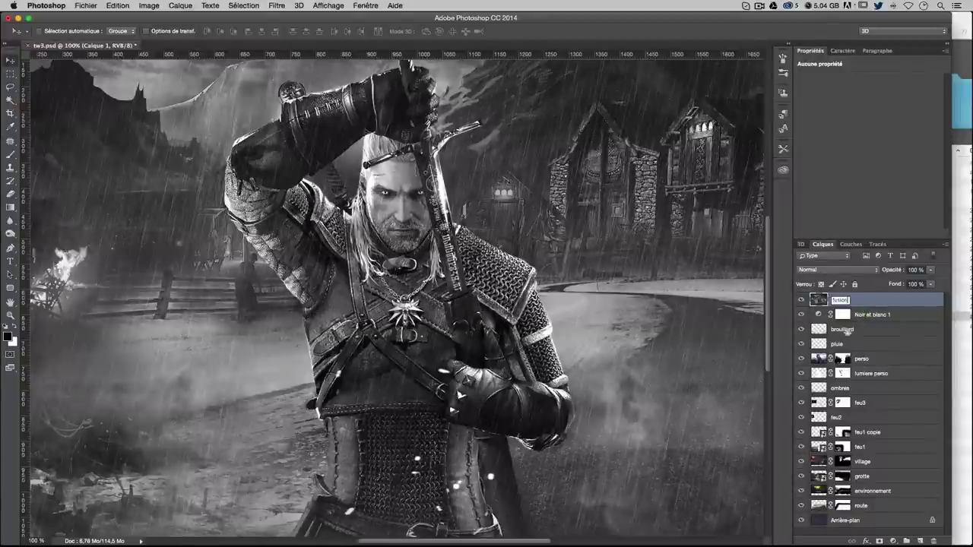
pyautogui.press('Return')
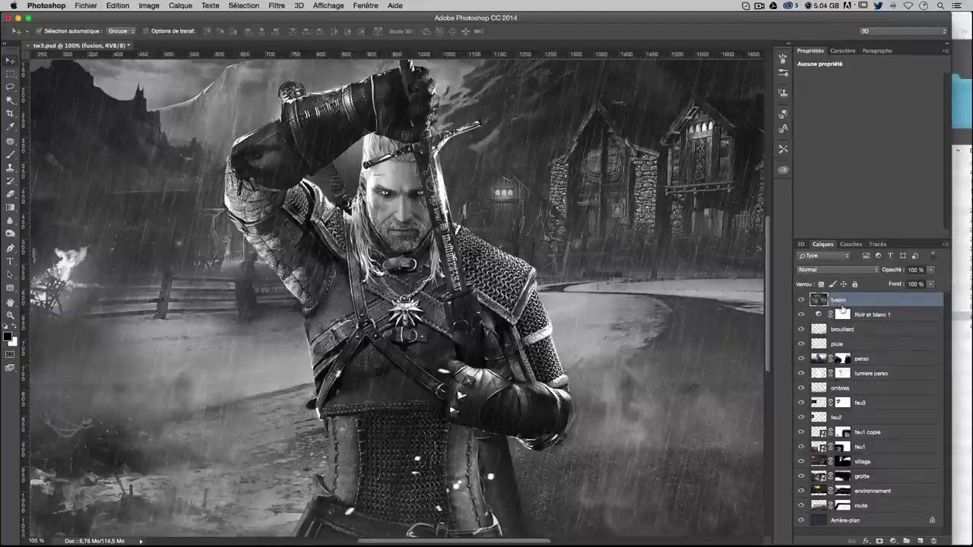
pyautogui.hotkey('ctrl', '-')
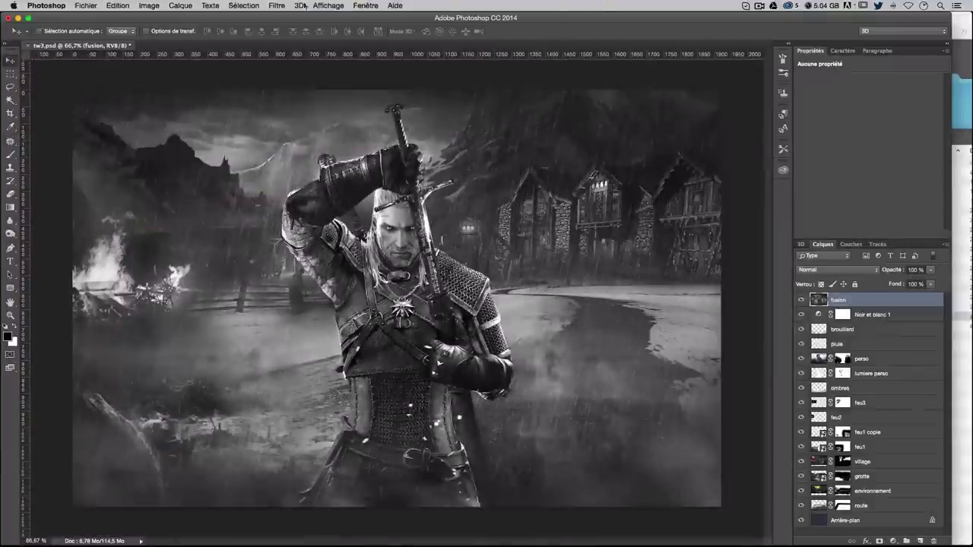
# In Camera Raw, set Temperature +5, Exposure +0,40 and Contrast +20 on fusion
pyautogui.click(277, 6)
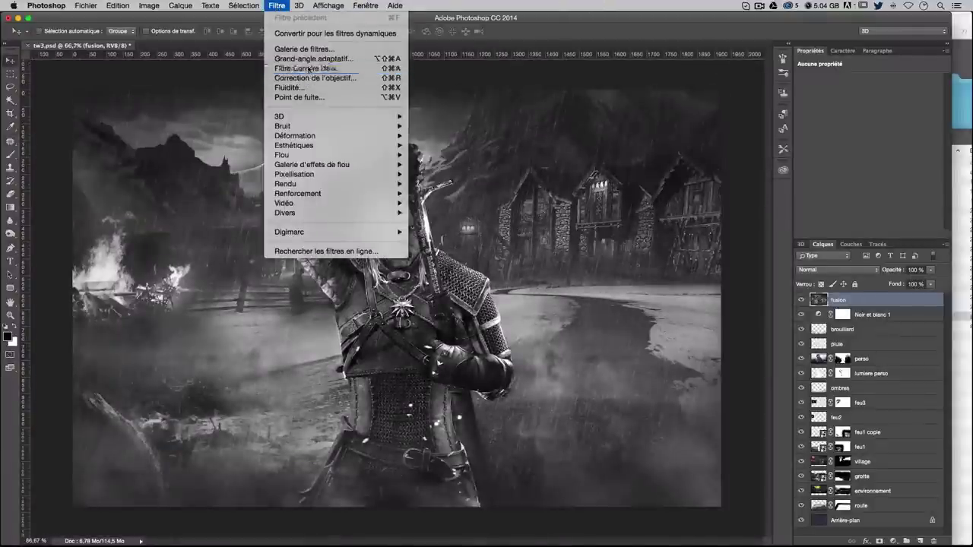
pyautogui.click(308, 68)
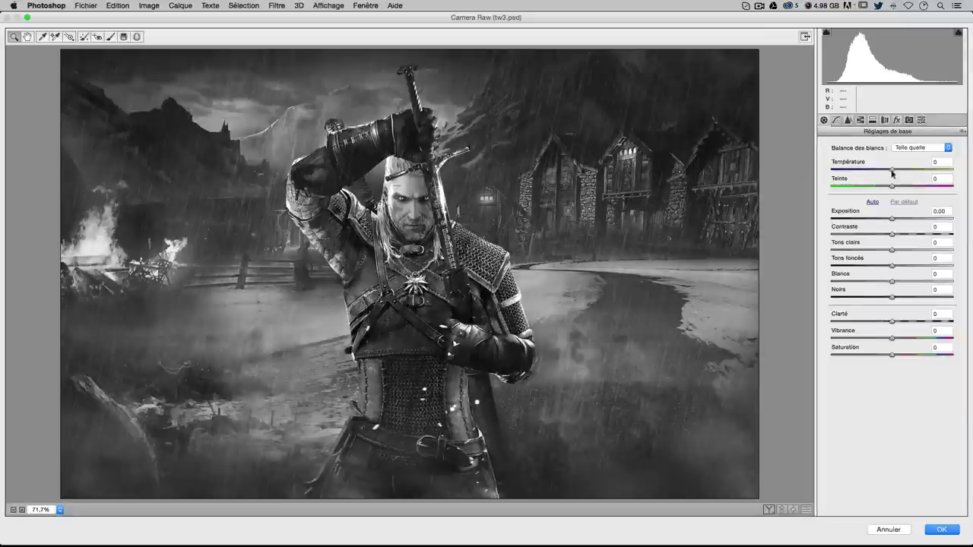
pyautogui.moveTo(891, 170); pyautogui.dragTo(895, 172)
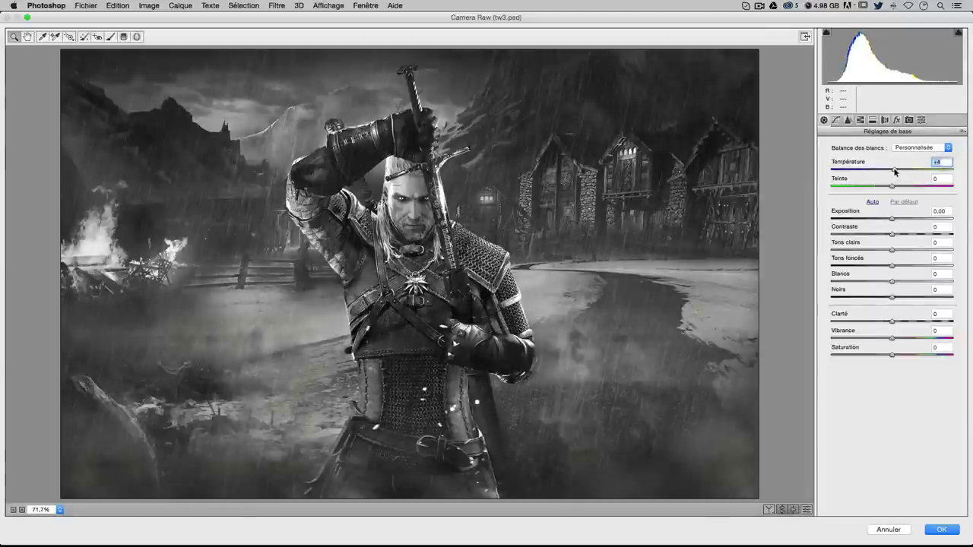
pyautogui.write('5')
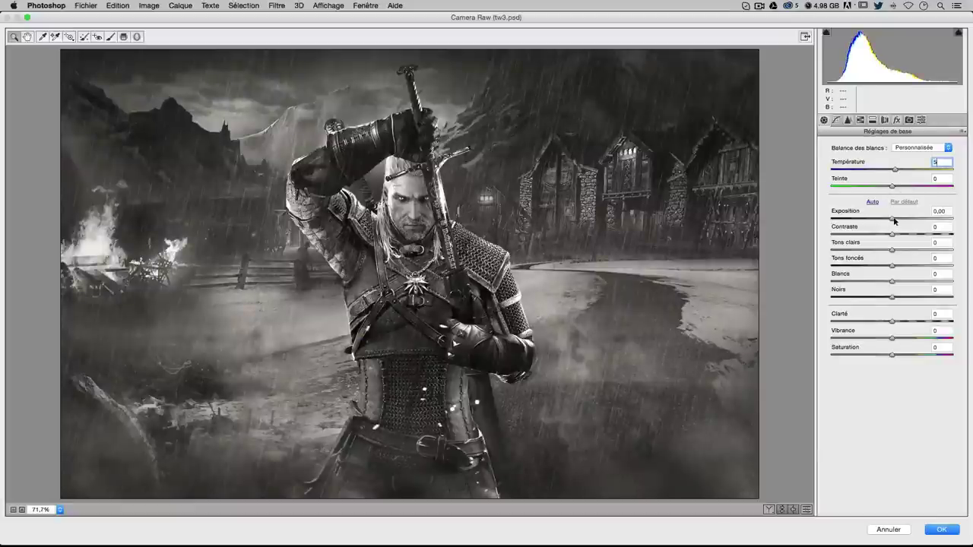
pyautogui.moveTo(892, 219); pyautogui.dragTo(898, 220)
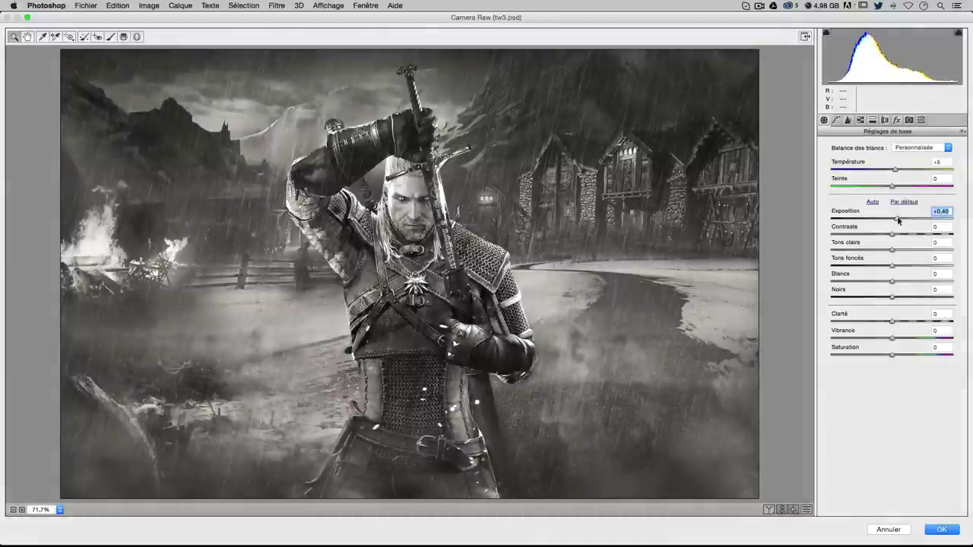
pyautogui.moveTo(894, 234); pyautogui.dragTo(903, 236)
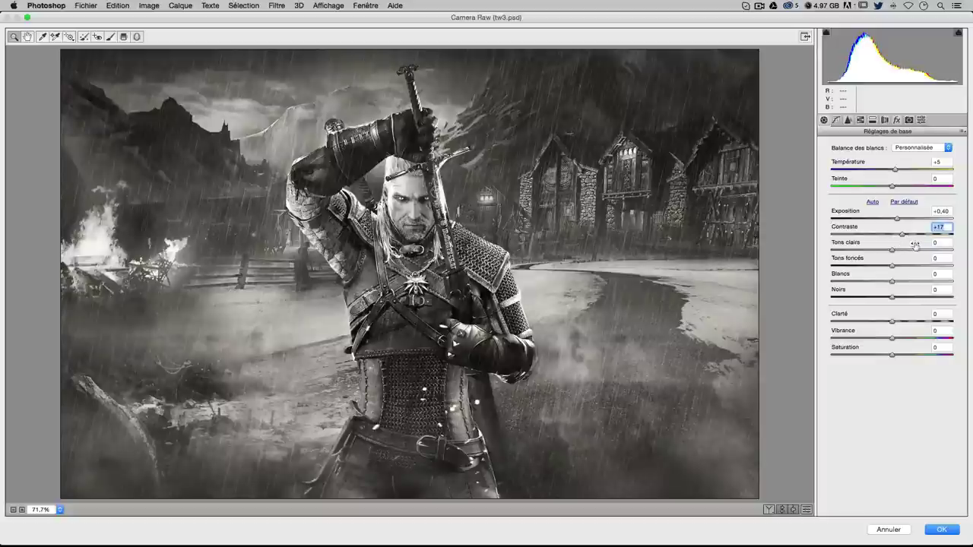
pyautogui.write('20')
pyautogui.press('Tab')
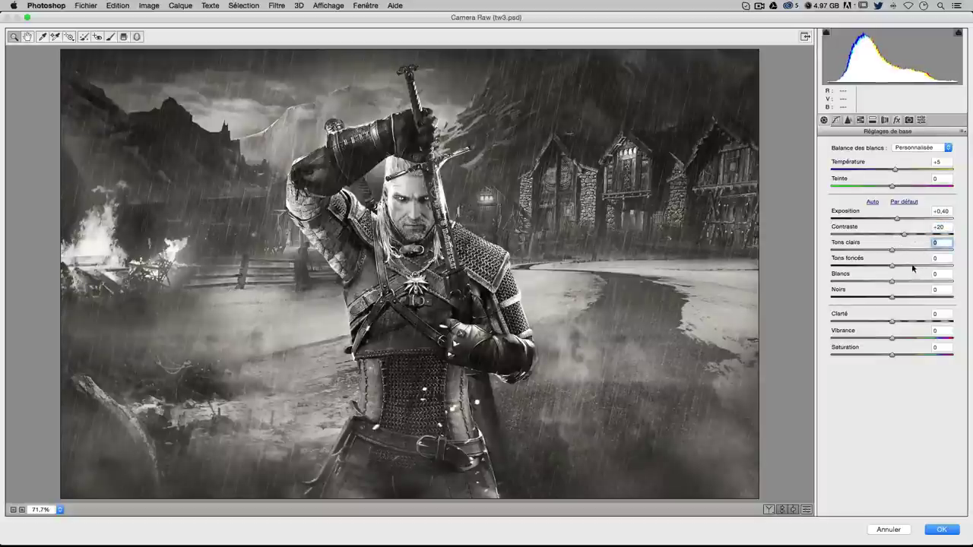
# Set Highlights +10, Shadows +20, Whites +15, Blacks -30 and Clarity +20, then apply the filter
pyautogui.moveTo(893, 251); pyautogui.dragTo(898, 251)
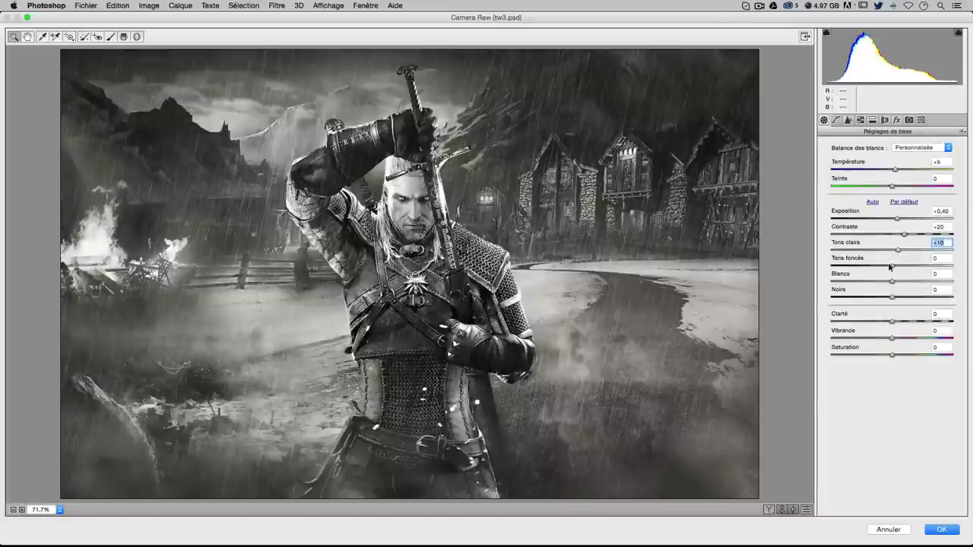
pyautogui.moveTo(893, 267)
pyautogui.mouseDown()
pyautogui.moveTo(917, 269)
pyautogui.moveTo(899, 282)
pyautogui.mouseUp()
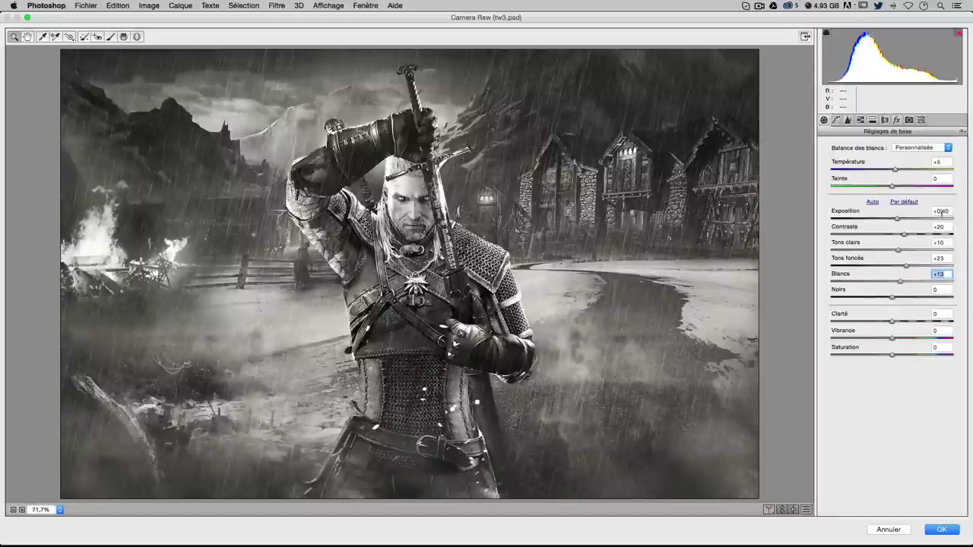
pyautogui.click(889, 255)
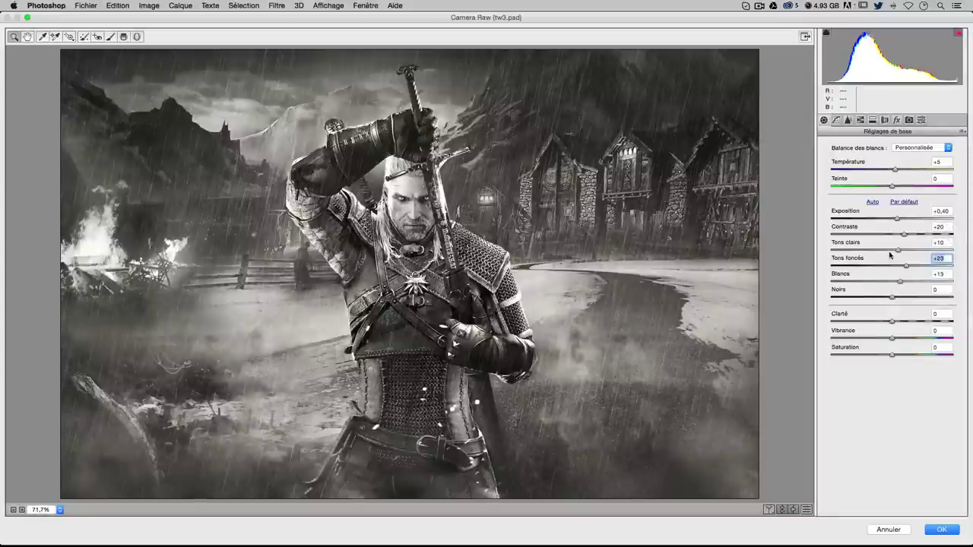
pyautogui.write('20')
pyautogui.press('Tab')
pyautogui.write('15')
pyautogui.press('Tab')
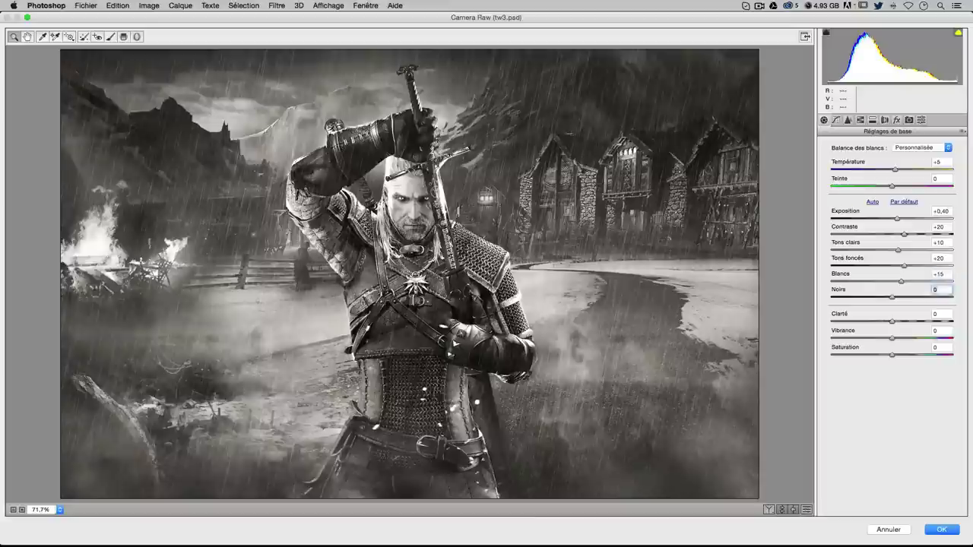
pyautogui.moveTo(894, 298); pyautogui.dragTo(878, 299)
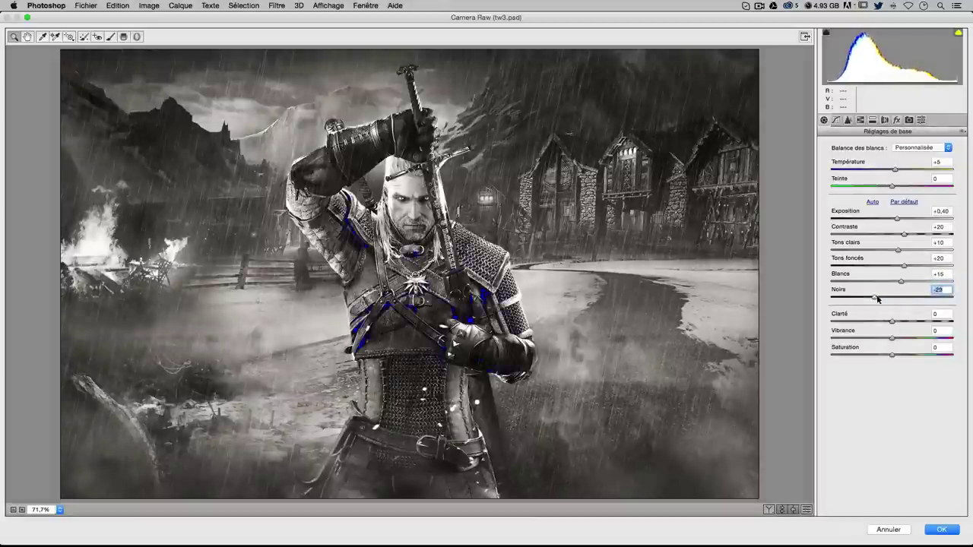
pyautogui.press('Down')
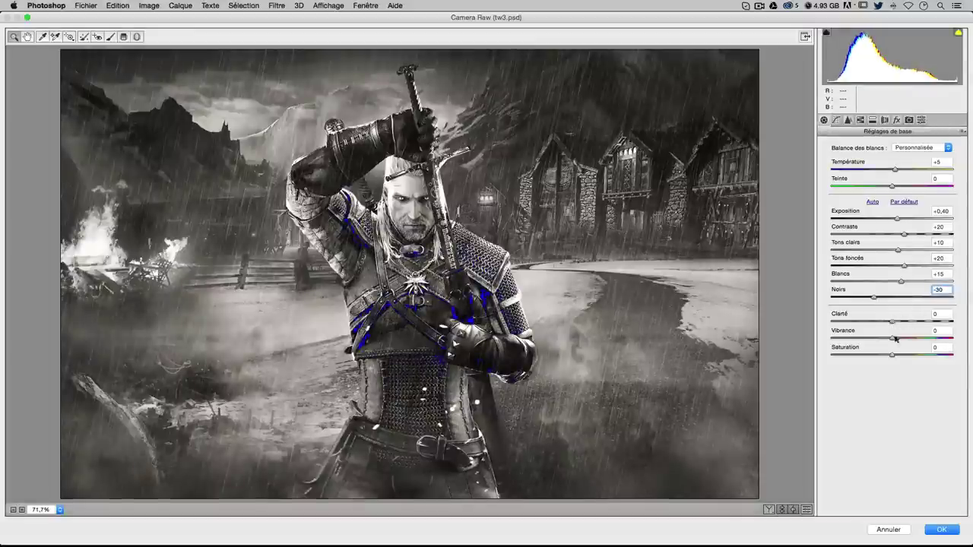
pyautogui.moveTo(892, 322); pyautogui.dragTo(920, 322)
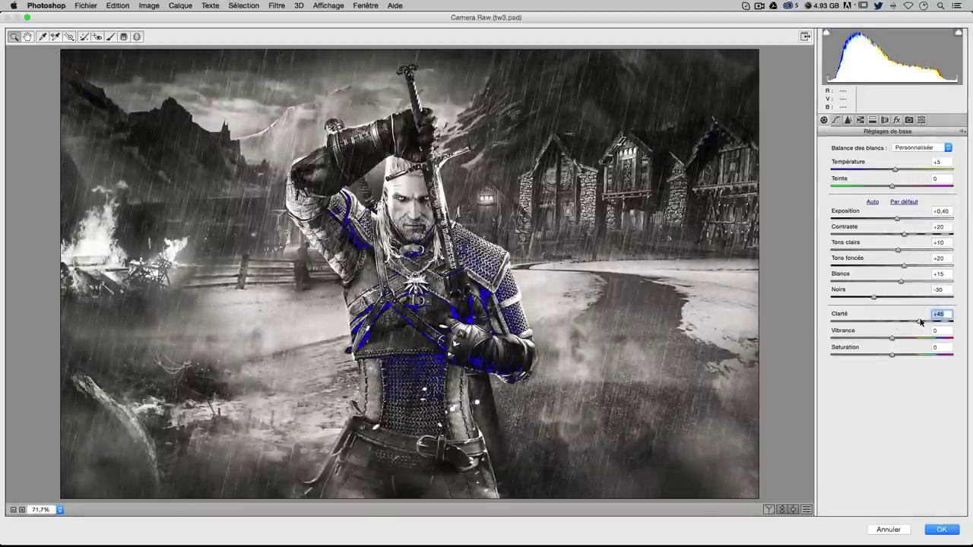
pyautogui.moveTo(920, 323)
pyautogui.mouseDown()
pyautogui.moveTo(893, 322)
pyautogui.moveTo(904, 321)
pyautogui.mouseUp()
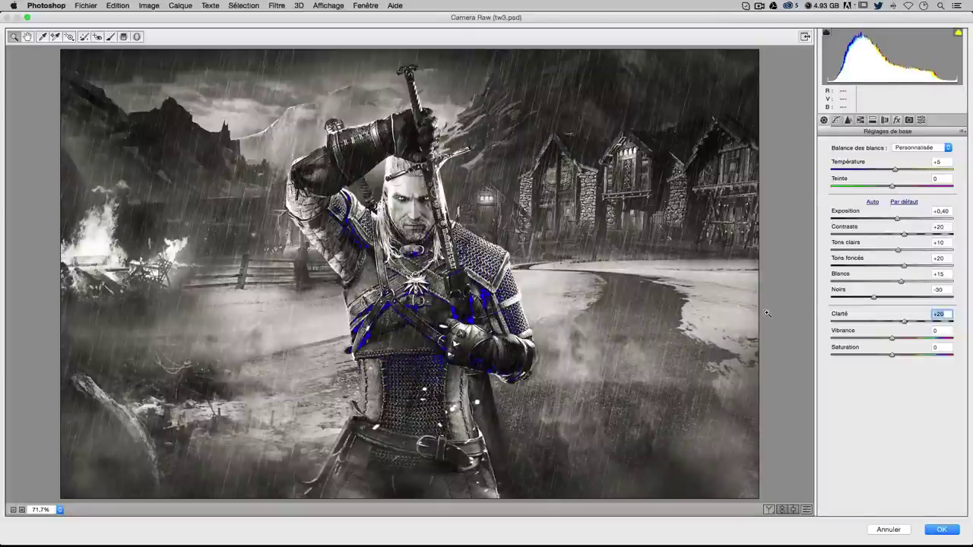
pyautogui.click(943, 530)
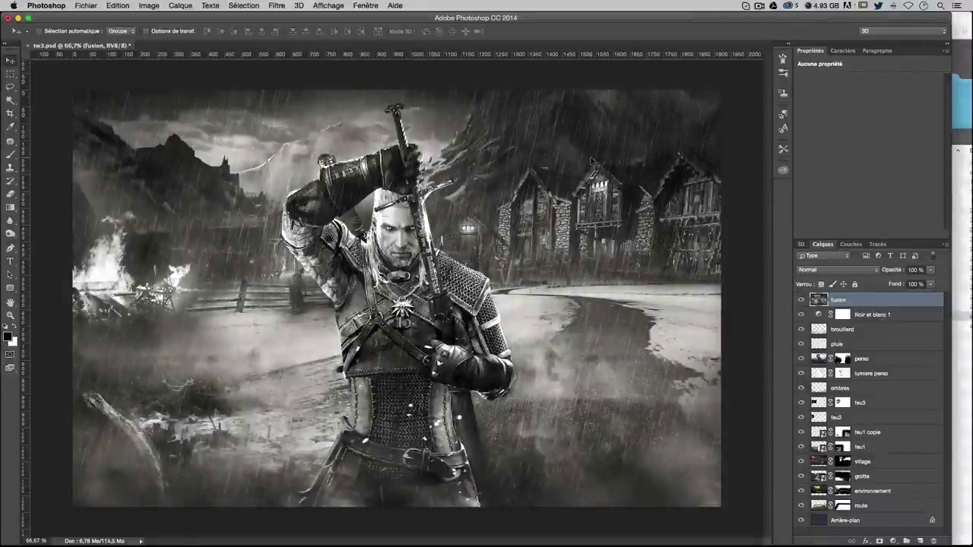
# Compare the image before and after the grade, then duplicate fusion as 'fusion copie'
pyautogui.hotkey('ctrl', 'z')
pyautogui.hotkey('ctrl', 'z')
pyautogui.hotkey('ctrl', 'z')
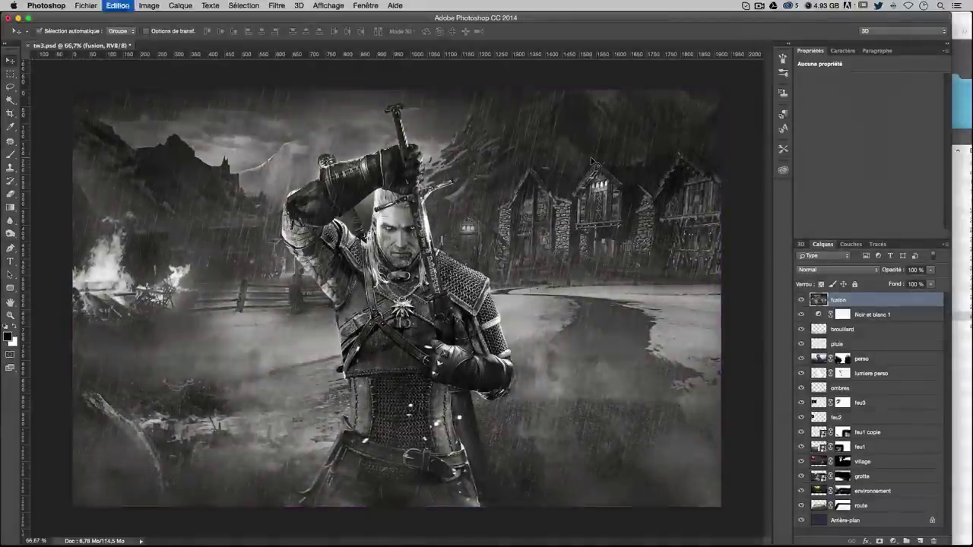
pyautogui.hotkey('ctrl', 'z')
pyautogui.hotkey('ctrl', 'z')
pyautogui.hotkey('ctrl', 'z')
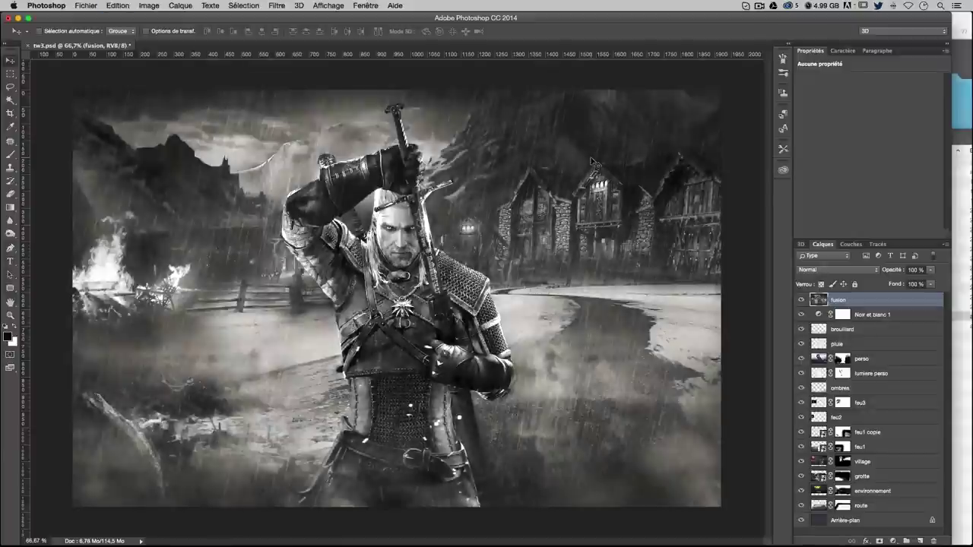
pyautogui.hotkey('ctrl', 'z')
pyautogui.hotkey('ctrl', 'z')
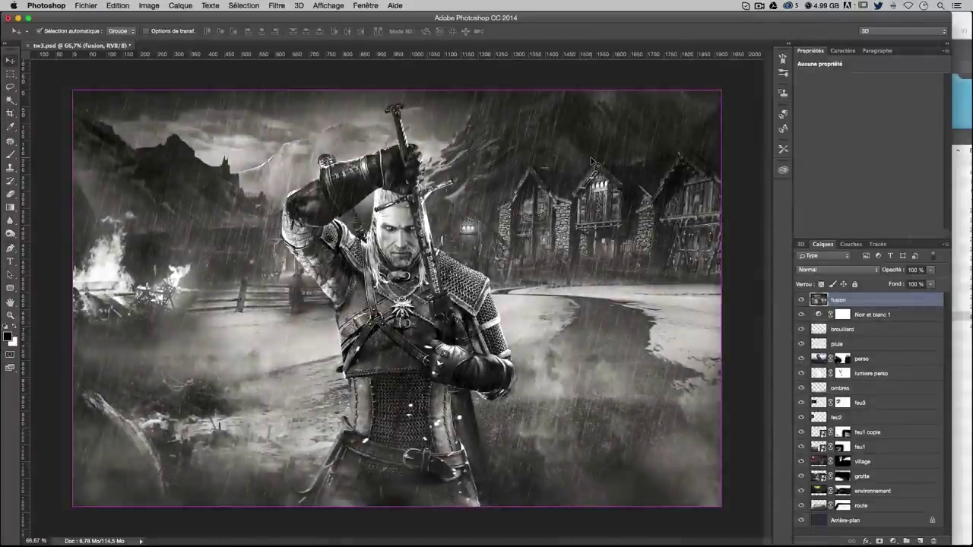
pyautogui.hotkey('ctrl', 'z')
pyautogui.hotkey('ctrl', 'z')
pyautogui.hotkey('ctrl', 'z')
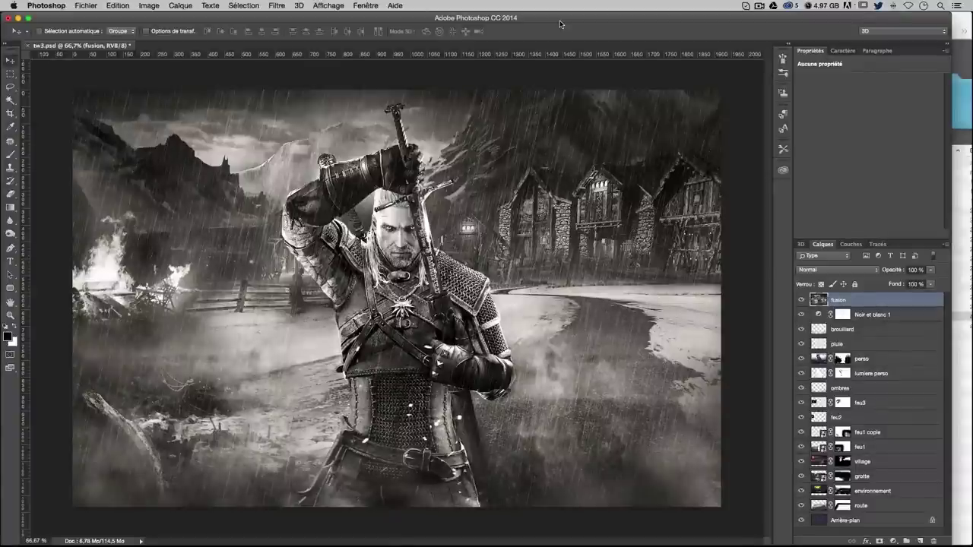
pyautogui.hotkey('ctrl', 'j')
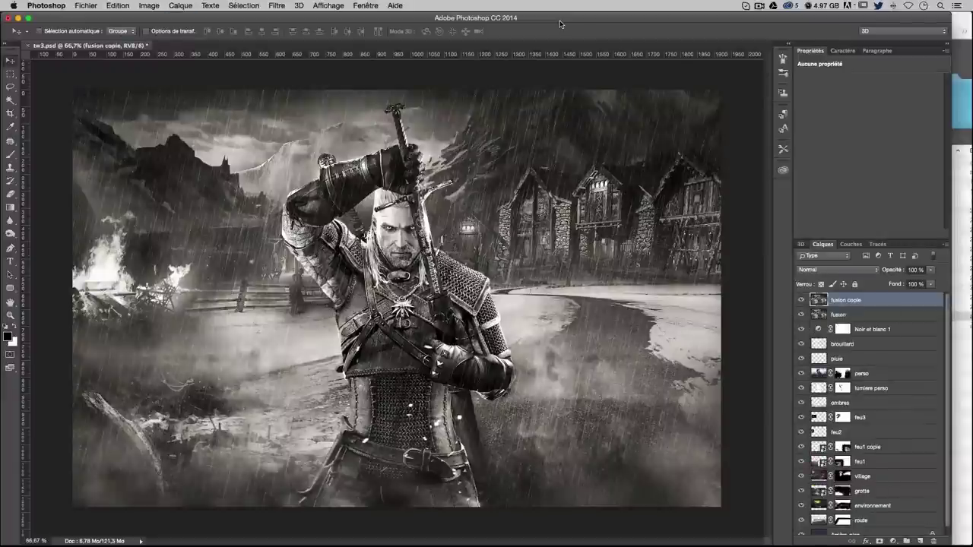
pyautogui.click(277, 6)
# Open Camera Raw on 'fusion copie' and rough in teal highlights, blue shadows and the toning balance
pyautogui.click(308, 68)
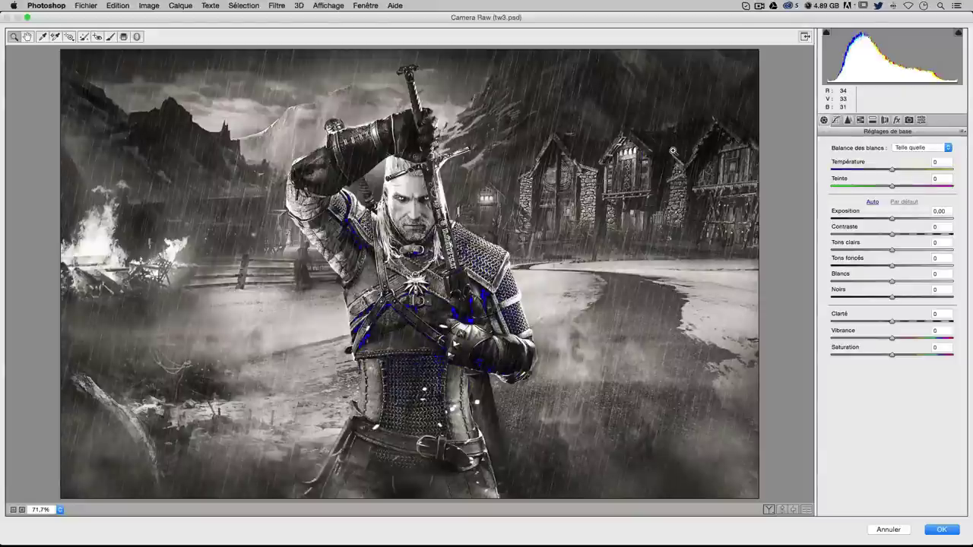
pyautogui.click(876, 122)
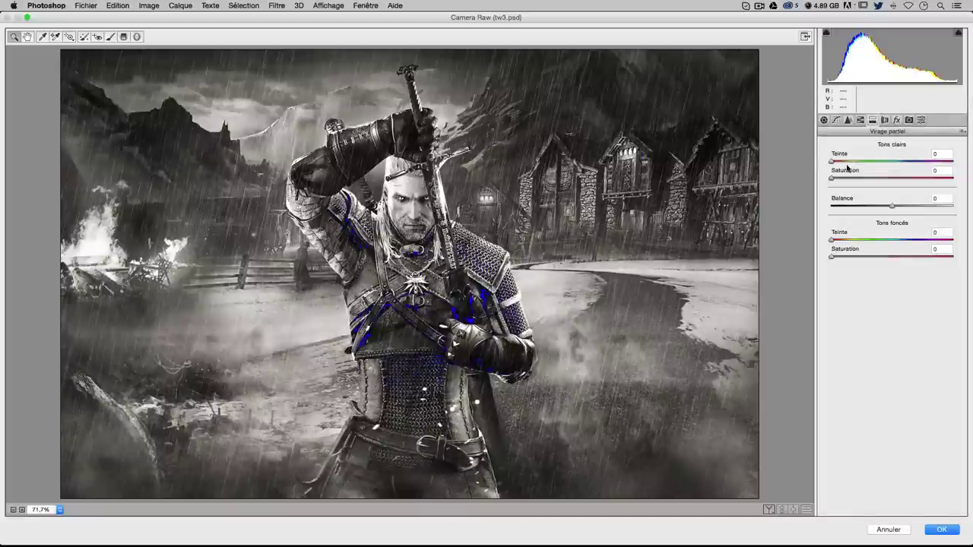
pyautogui.moveTo(834, 162); pyautogui.dragTo(901, 166)
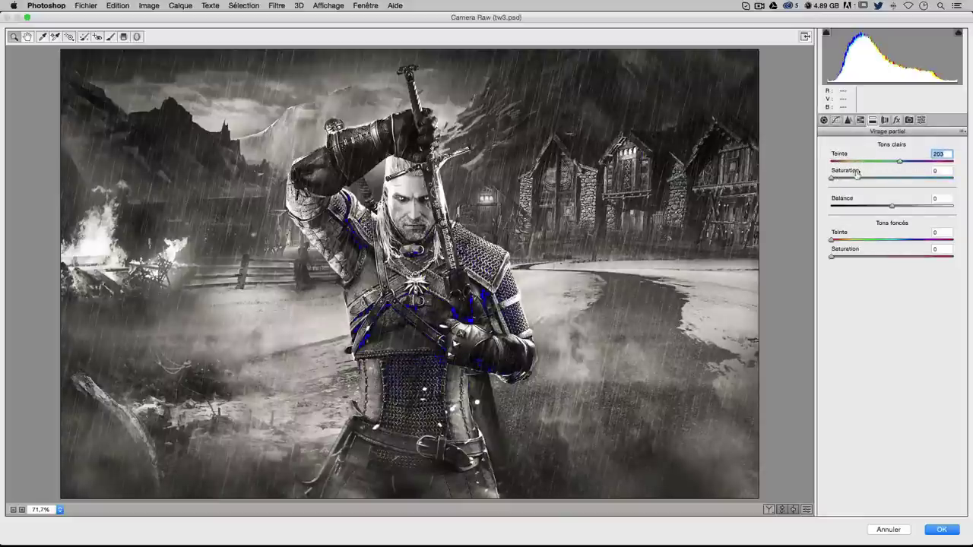
pyautogui.moveTo(856, 173)
pyautogui.mouseDown()
pyautogui.moveTo(842, 179)
pyautogui.moveTo(895, 162)
pyautogui.moveTo(869, 178)
pyautogui.mouseUp()
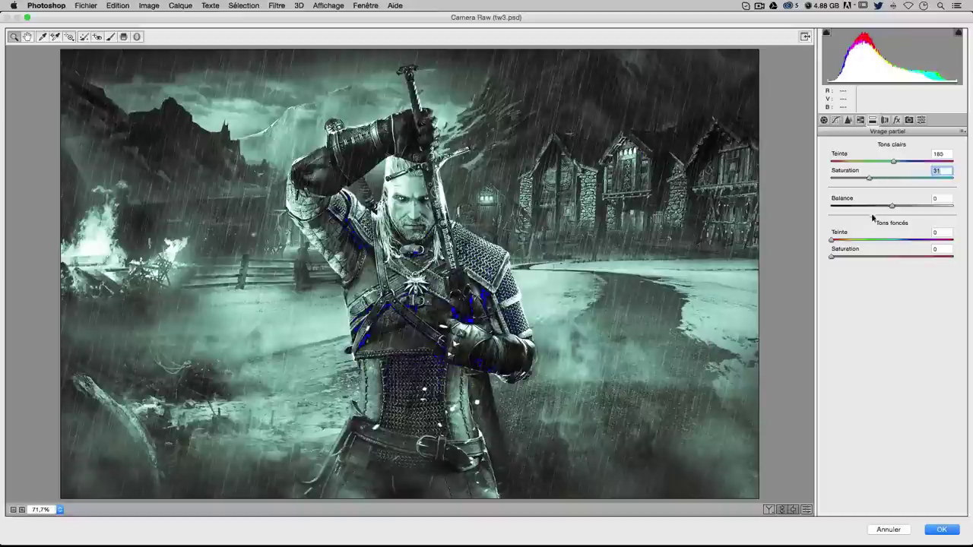
pyautogui.moveTo(832, 240); pyautogui.dragTo(902, 241)
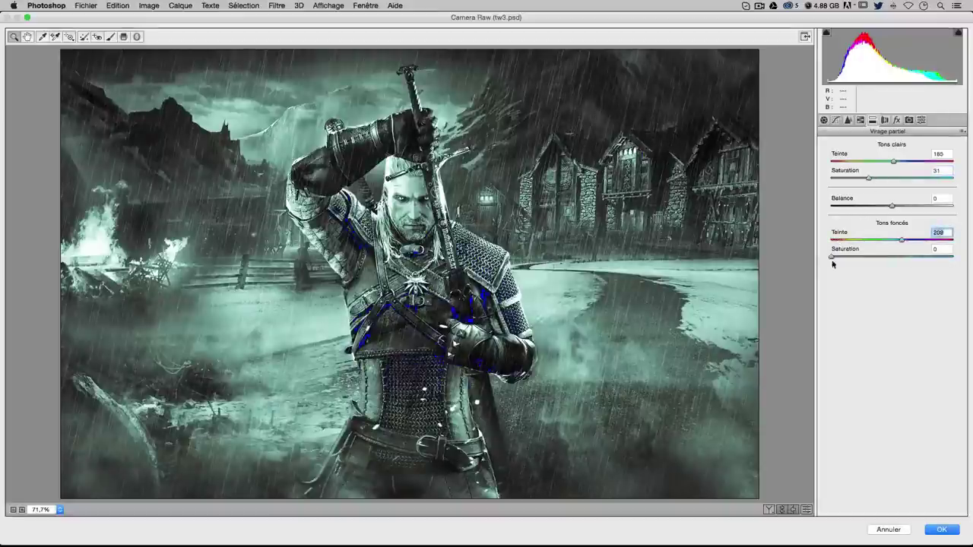
pyautogui.moveTo(832, 257); pyautogui.dragTo(871, 257)
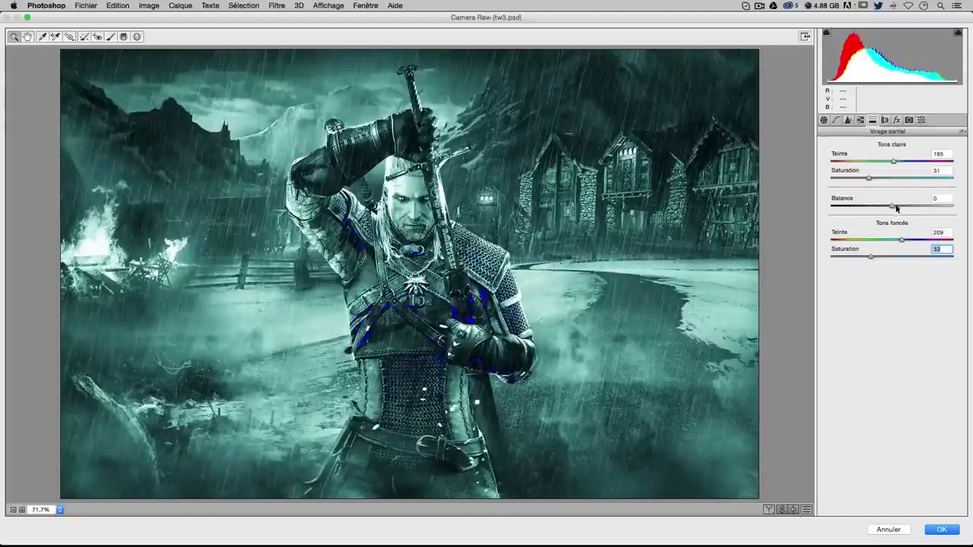
pyautogui.moveTo(894, 206); pyautogui.dragTo(901, 206)
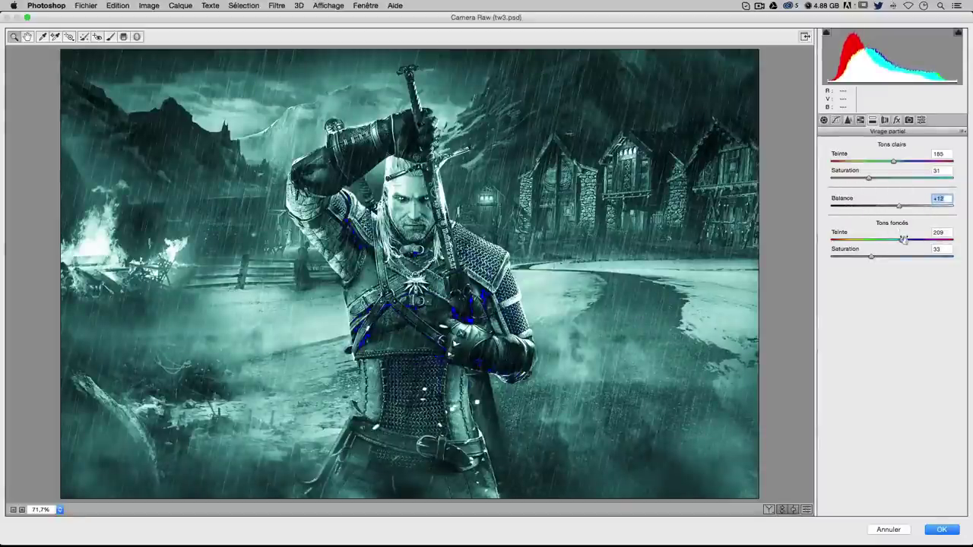
pyautogui.moveTo(902, 239); pyautogui.dragTo(912, 239)
pyautogui.moveTo(900, 206); pyautogui.dragTo(886, 206)
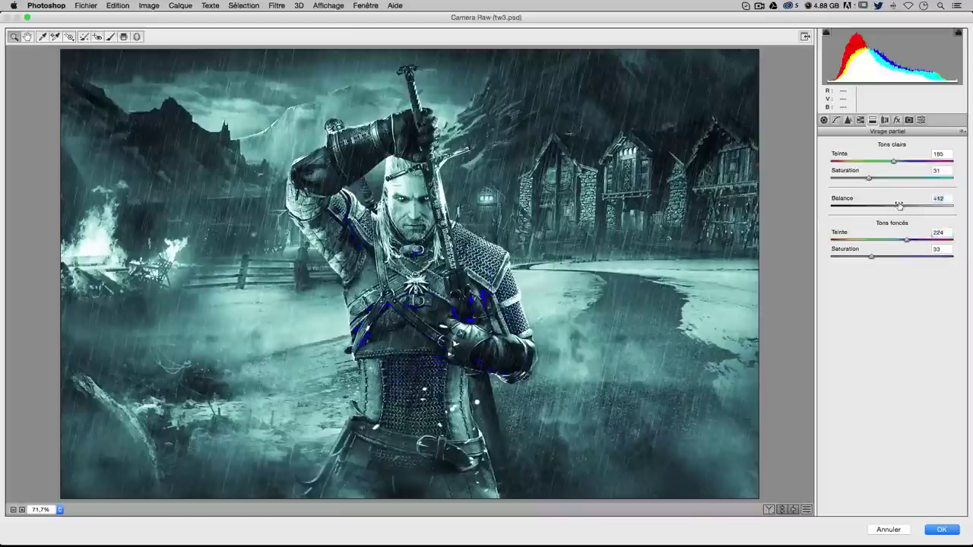
pyautogui.moveTo(814, 208)
pyautogui.mouseDown()
pyautogui.moveTo(926, 211)
pyautogui.moveTo(914, 211)
pyautogui.mouseUp()
# Fine-tune split toning to highlights 185/30, balance -15, shadows 223/35, and apply it
pyautogui.click(952, 156)
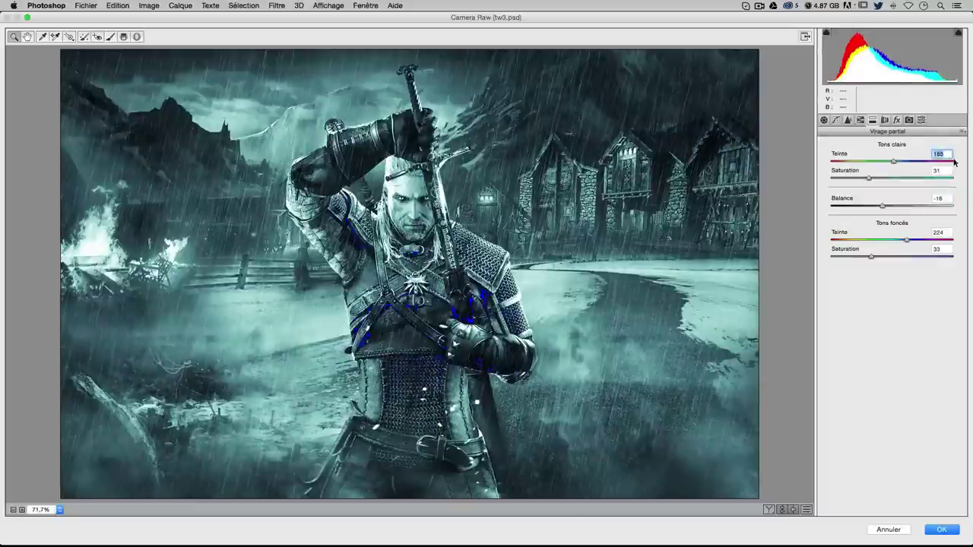
pyautogui.press('Tab')
pyautogui.press('Down')
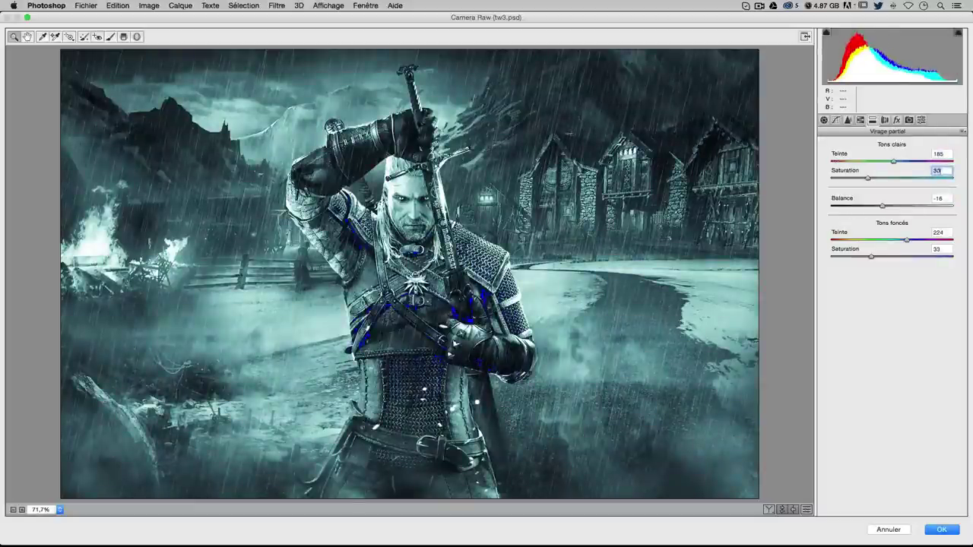
pyautogui.press('Tab')
pyautogui.press('Up')
pyautogui.press('Tab')
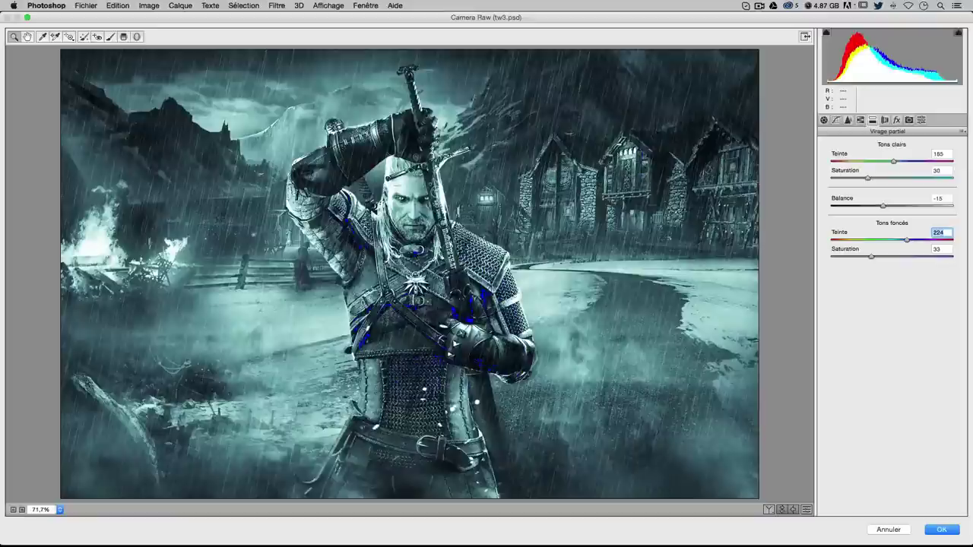
pyautogui.press('Up')
pyautogui.press('Tab')
pyautogui.press('Up')
pyautogui.press('Up')
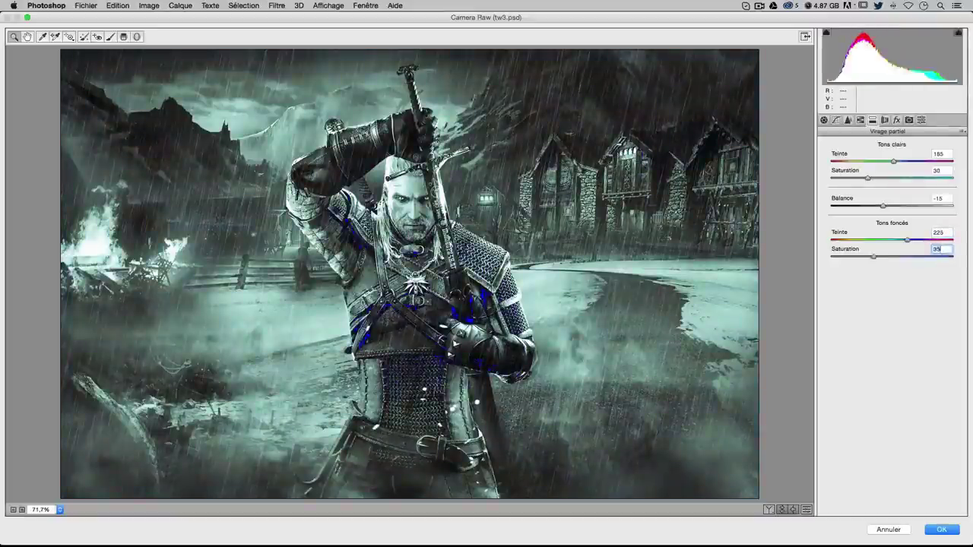
pyautogui.press('Tab')
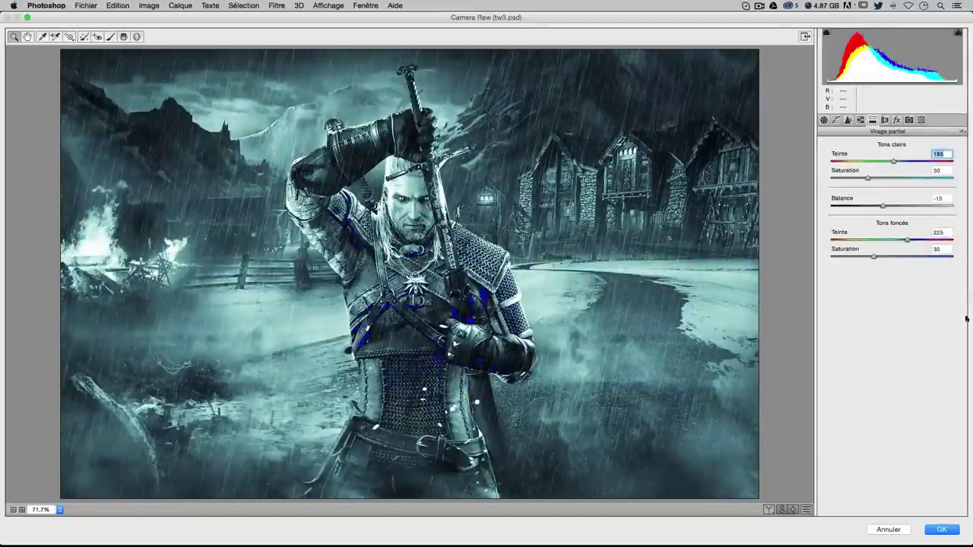
pyautogui.click(941, 529)
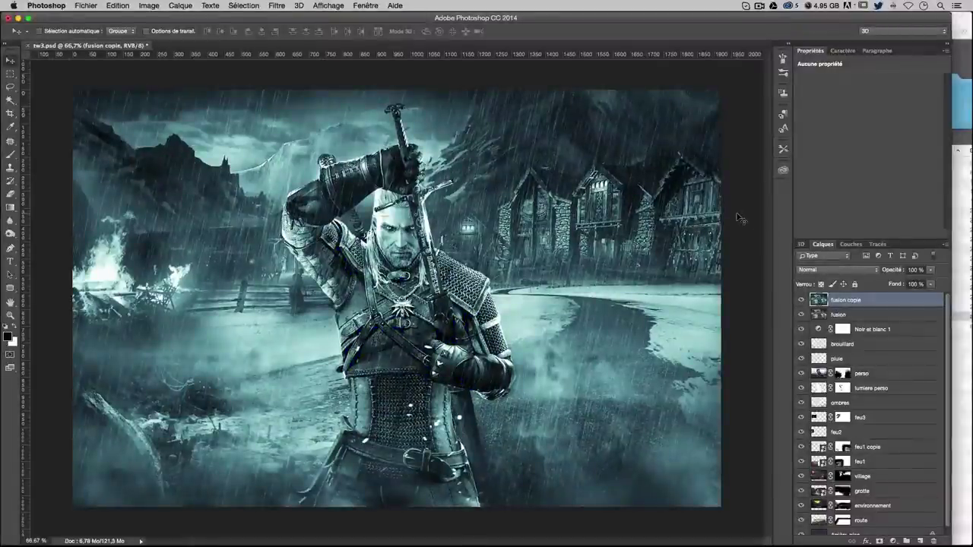
# Mask 'fusion copie', brush the teal away at size 521 and 29% opacity, then select 'fusion'
pyautogui.click(878, 541)
pyautogui.click(10, 155)
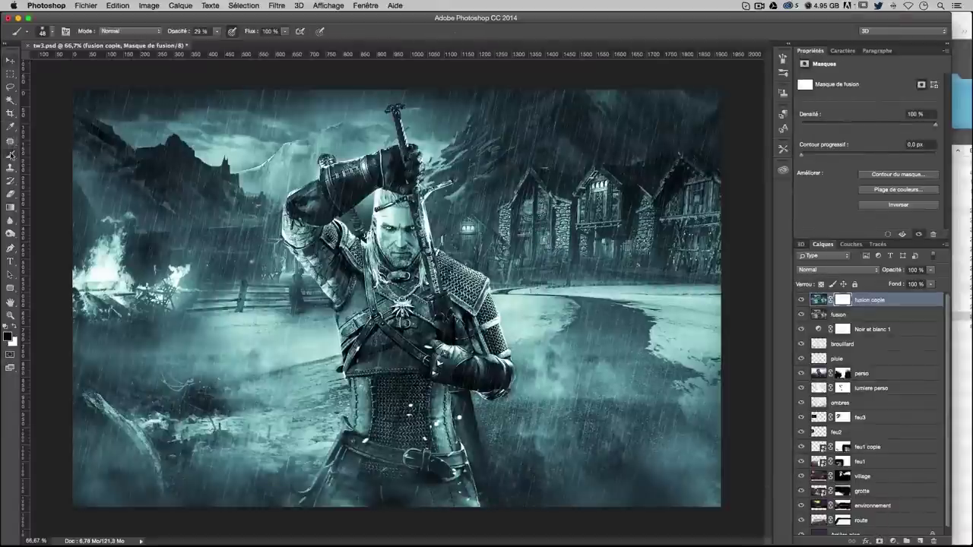
pyautogui.moveTo(183, 186); pyautogui.dragTo(266, 171)
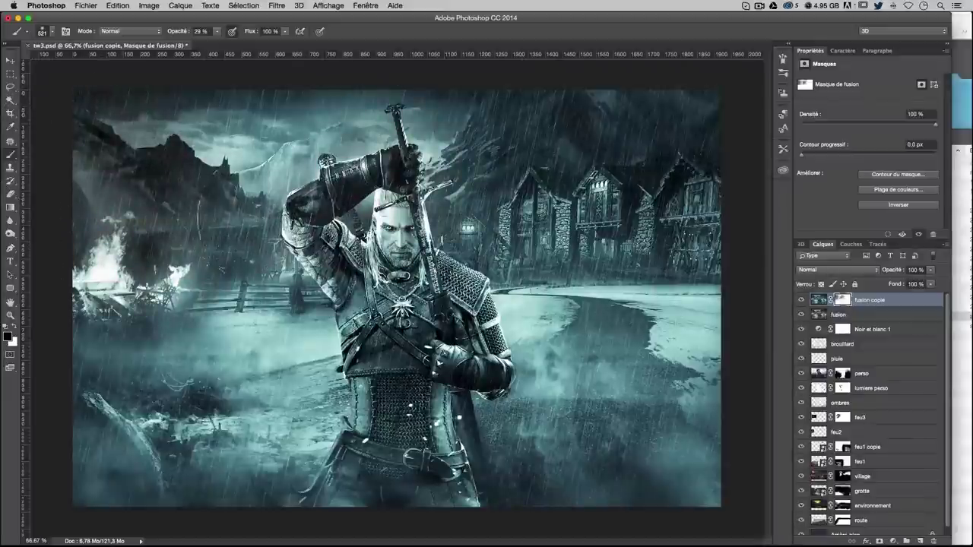
pyautogui.click(266, 202)
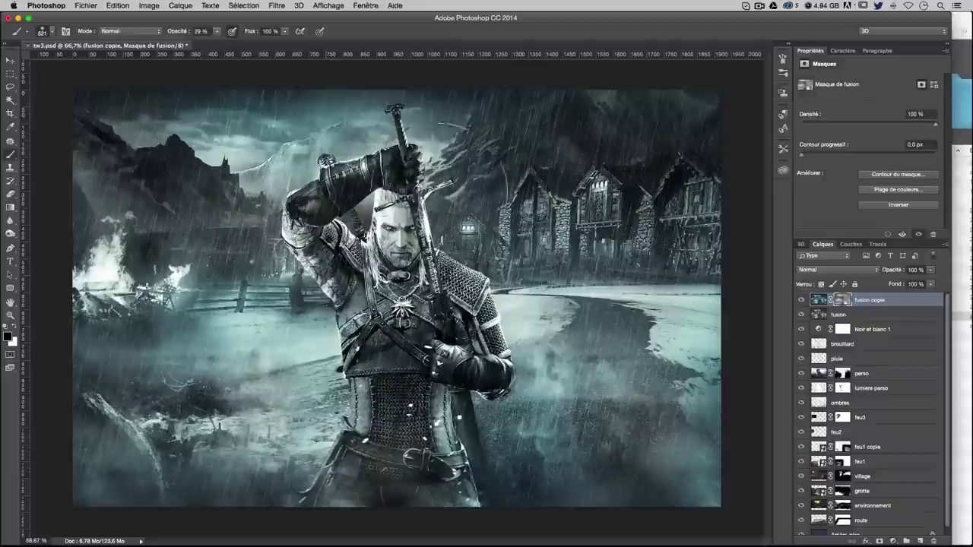
pyautogui.click(880, 317)
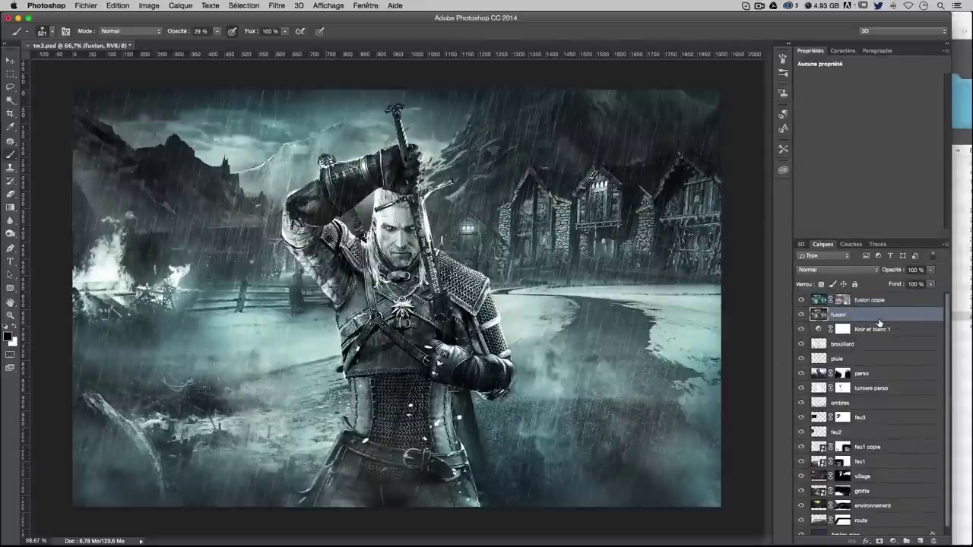
# Duplicate 'fusion' as 'fusion copie 2', move it to the top, and launch the Camera Raw filter
pyautogui.hotkey('ctrl', 'j')
pyautogui.doubleClick(866, 319)
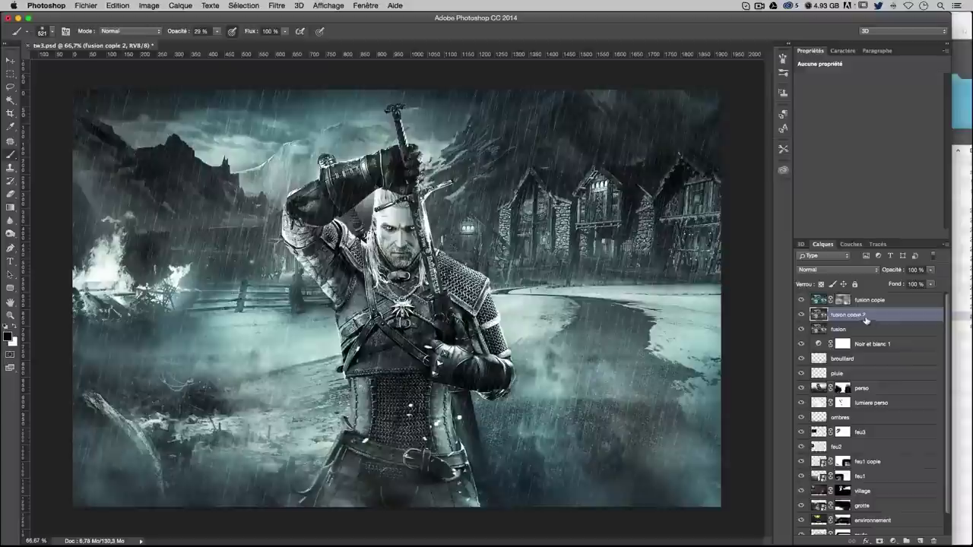
pyautogui.moveTo(857, 304); pyautogui.dragTo(855, 297)
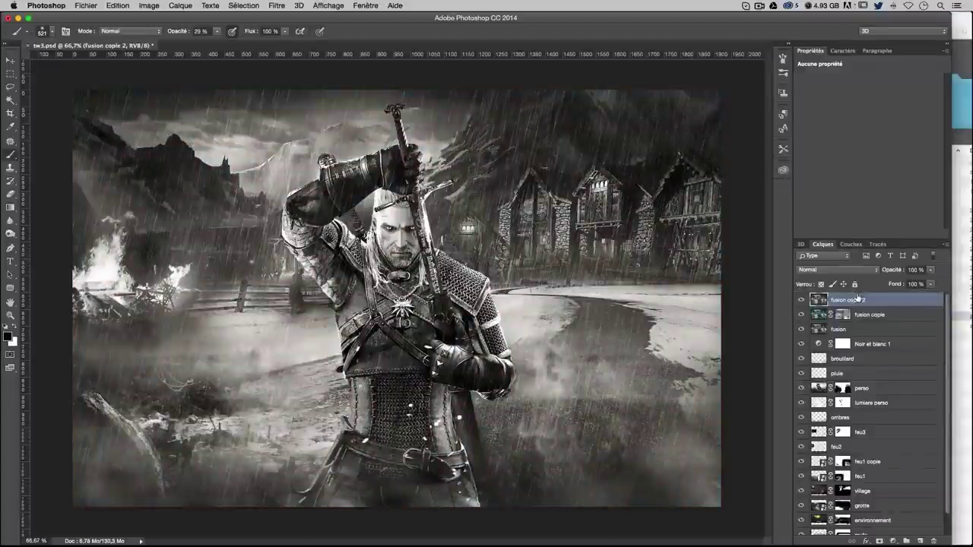
pyautogui.click(287, 5)
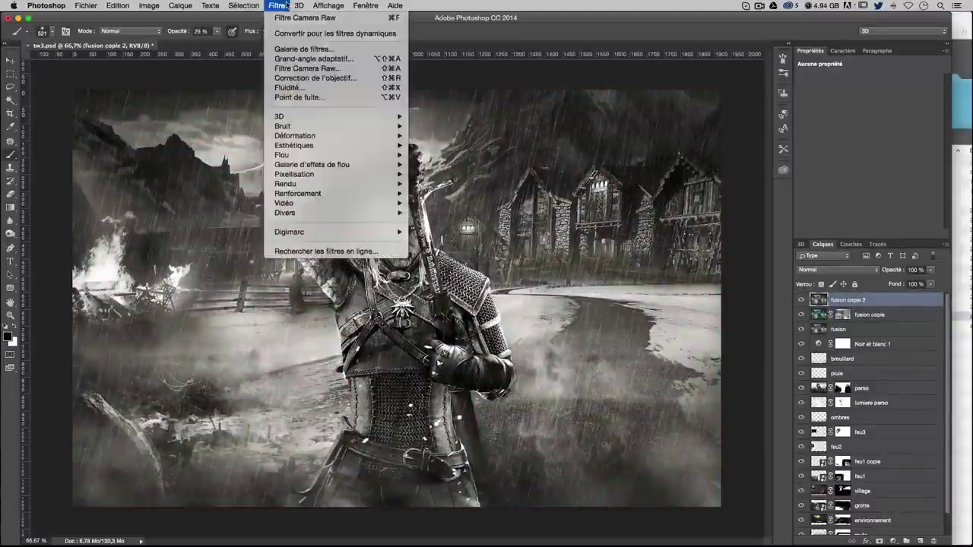
pyautogui.click(304, 75)
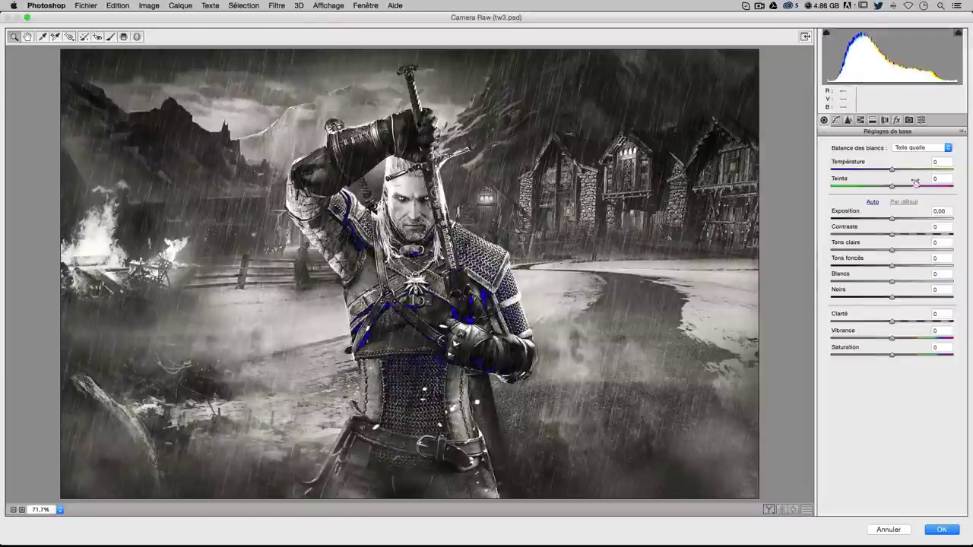
# Roughly drag split toning toward a green highlight hue, bluer shadows and a shadow-weighted balance
pyautogui.click(873, 120)
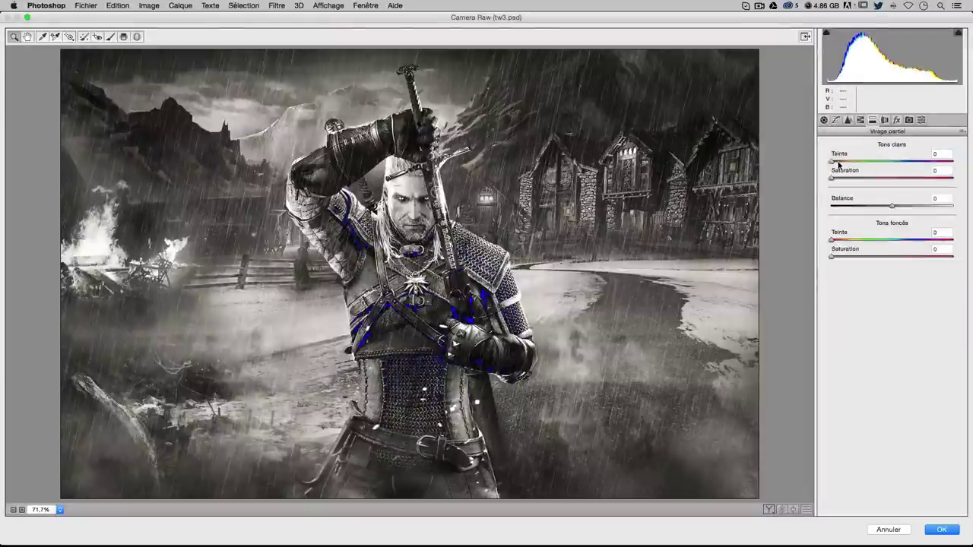
pyautogui.moveTo(867, 166); pyautogui.dragTo(889, 179)
pyautogui.moveTo(856, 239)
pyautogui.mouseDown()
pyautogui.moveTo(874, 243)
pyautogui.moveTo(842, 259)
pyautogui.moveTo(893, 241)
pyautogui.mouseUp()
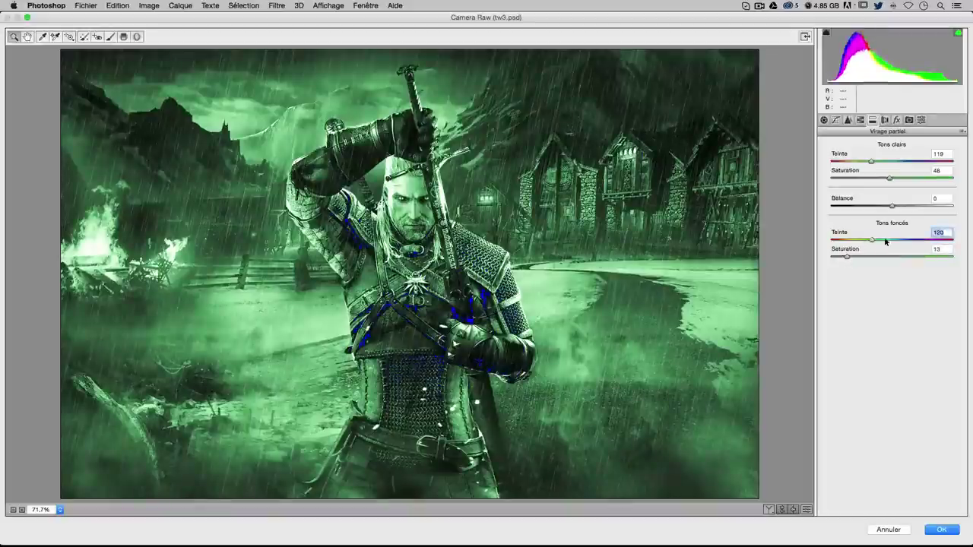
pyautogui.click(871, 258)
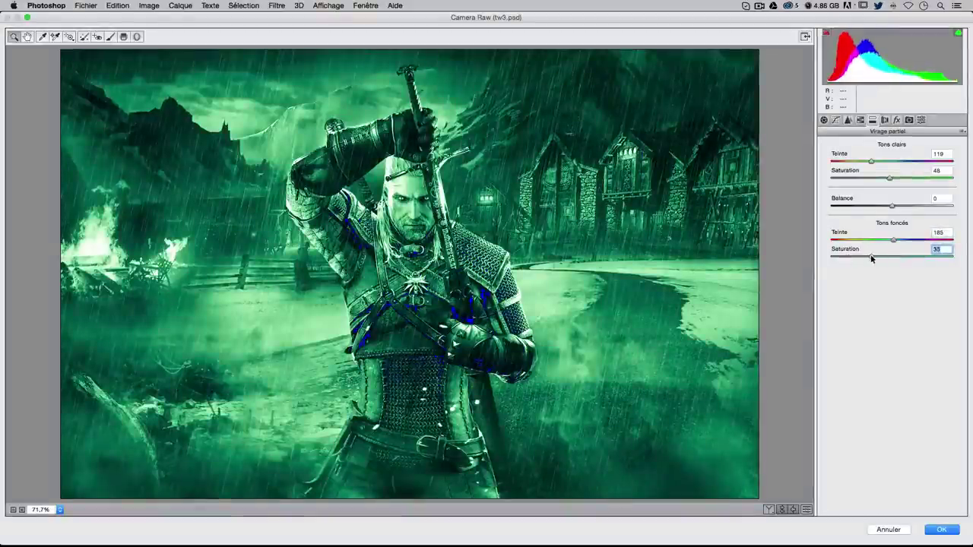
pyautogui.moveTo(887, 178)
pyautogui.mouseDown()
pyautogui.moveTo(857, 179)
pyautogui.moveTo(873, 162)
pyautogui.moveTo(860, 180)
pyautogui.mouseUp()
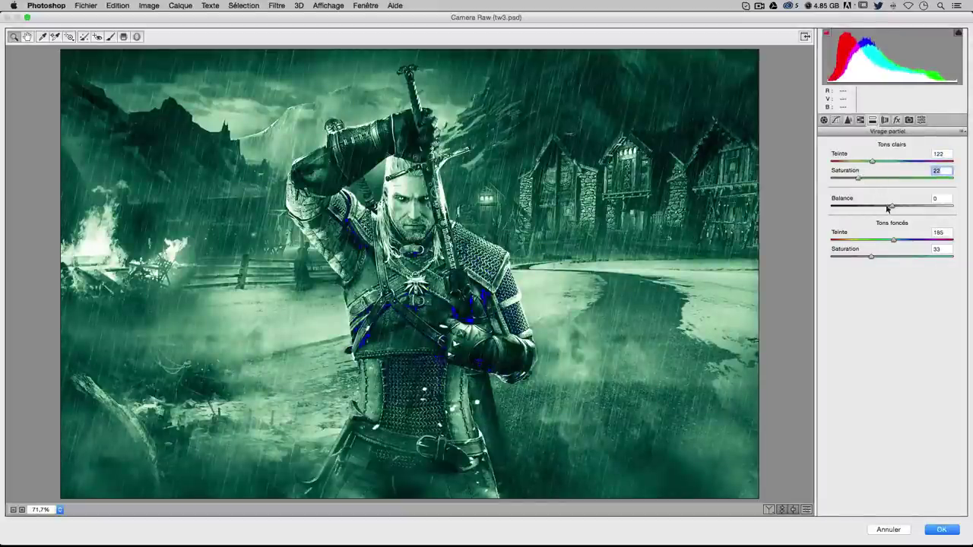
pyautogui.moveTo(888, 209)
pyautogui.mouseDown()
pyautogui.moveTo(858, 206)
pyautogui.moveTo(869, 205)
pyautogui.mouseUp()
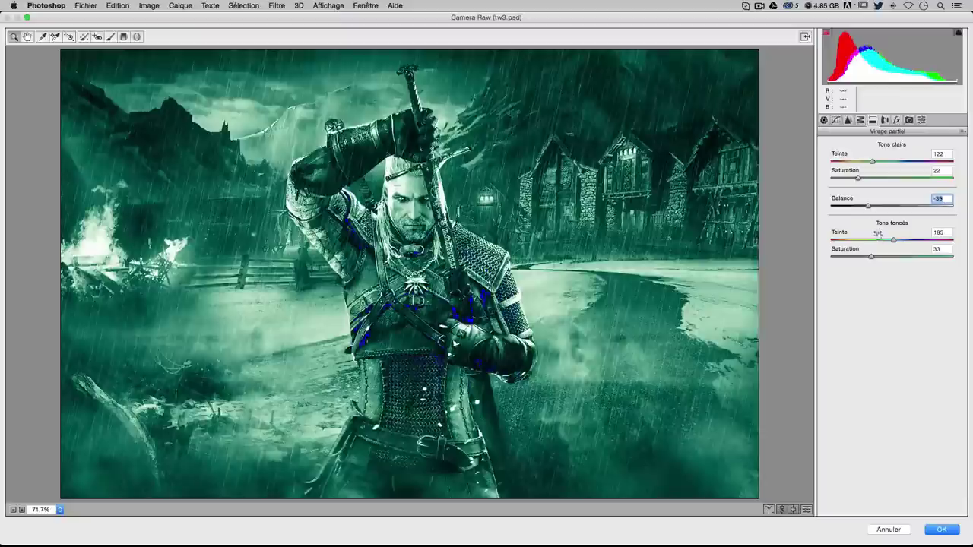
pyautogui.moveTo(894, 240)
pyautogui.mouseDown()
pyautogui.moveTo(903, 241)
pyautogui.moveTo(893, 240)
pyautogui.mouseUp()
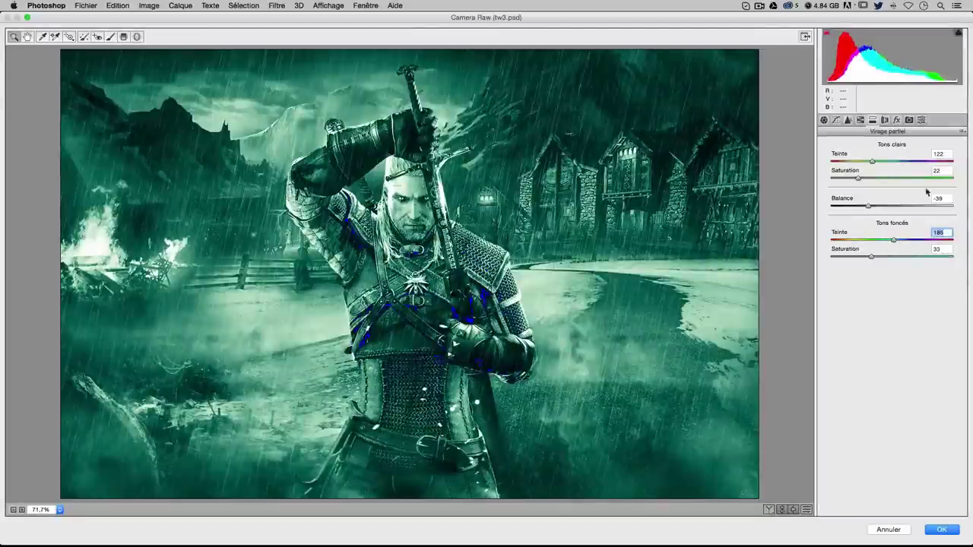
# Enter exact split toning values: highlights 120/20, balance -40, shadows 185/35, and apply
pyautogui.click(941, 154)
pyautogui.write('120')
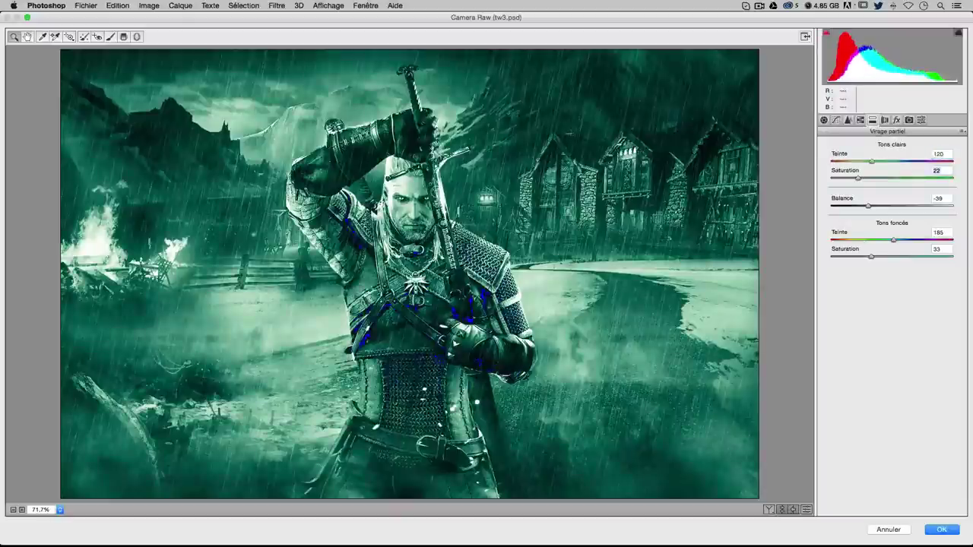
pyautogui.press('Tab')
pyautogui.write('20')
pyautogui.press('Tab')
pyautogui.write('-40')
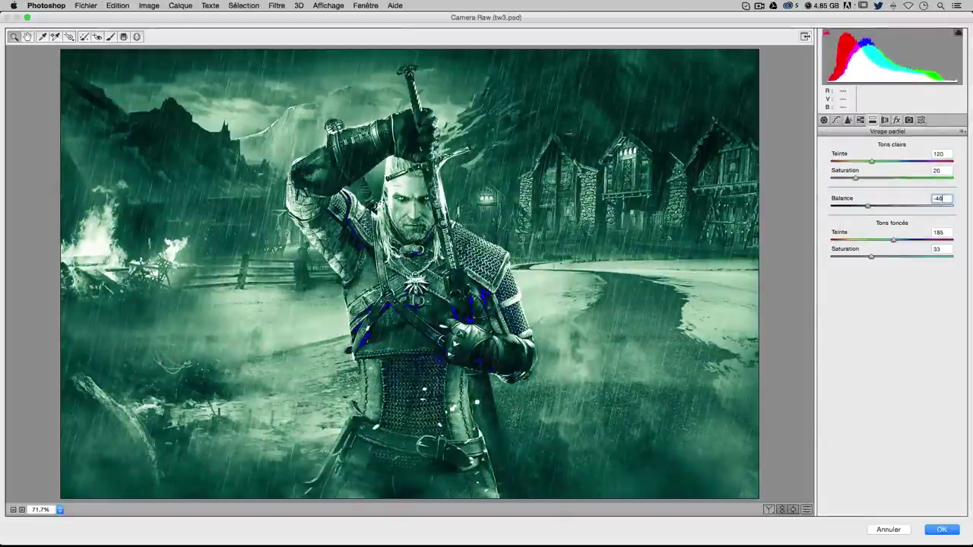
pyautogui.press('Tab')
pyautogui.press('Tab')
pyautogui.write('35')
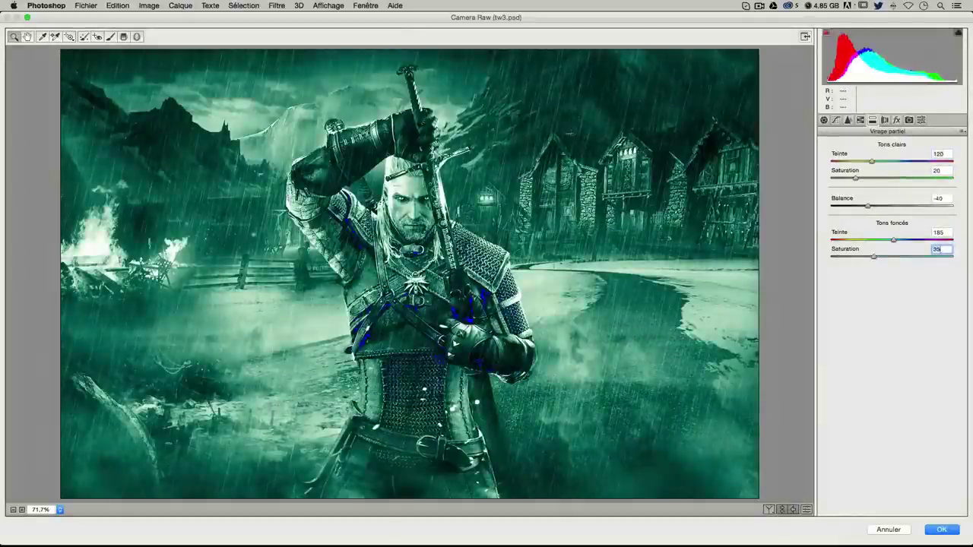
pyautogui.press('Tab')
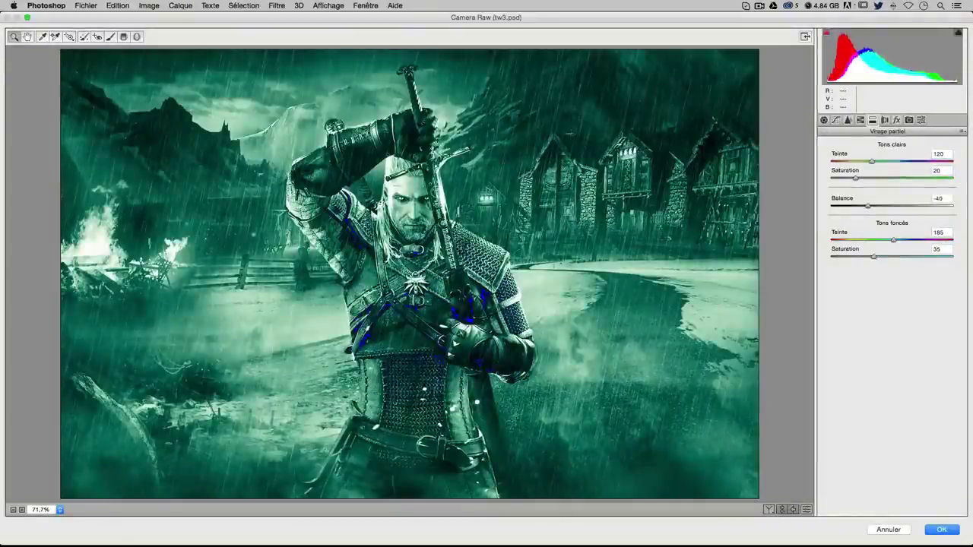
pyautogui.press('Return')
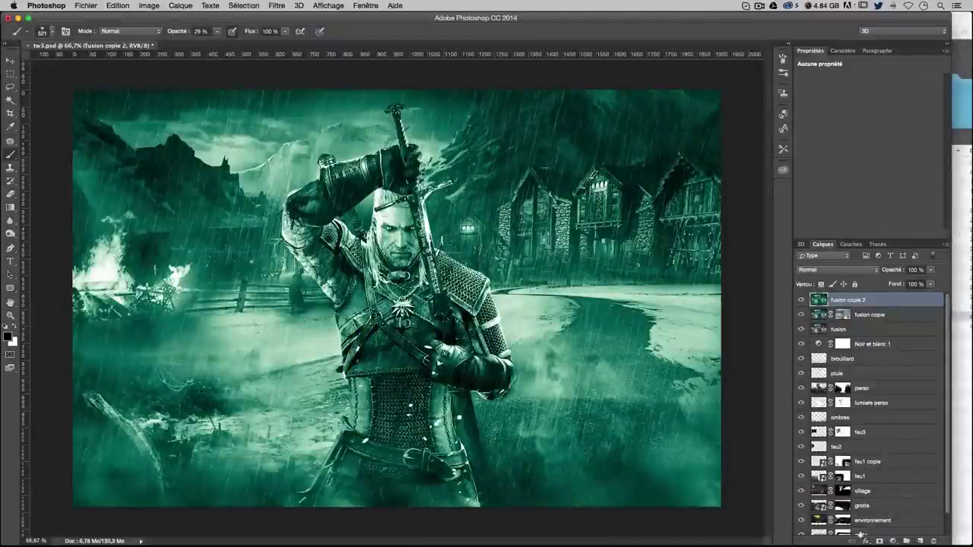
# Add a layer mask to 'fusion copie 2' and fill it black to hide the green-teal grade
pyautogui.click(880, 540)
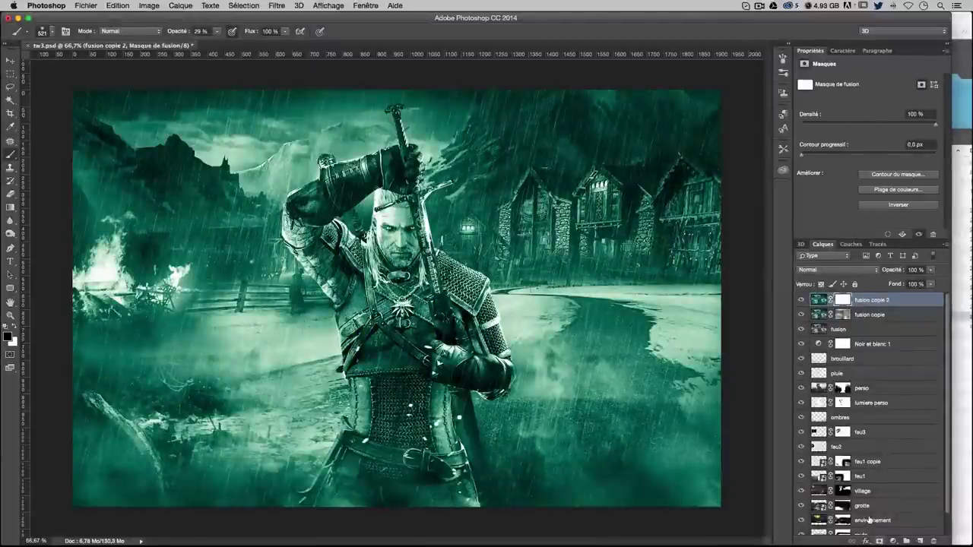
pyautogui.hotkey('shift', 'BackSpace')
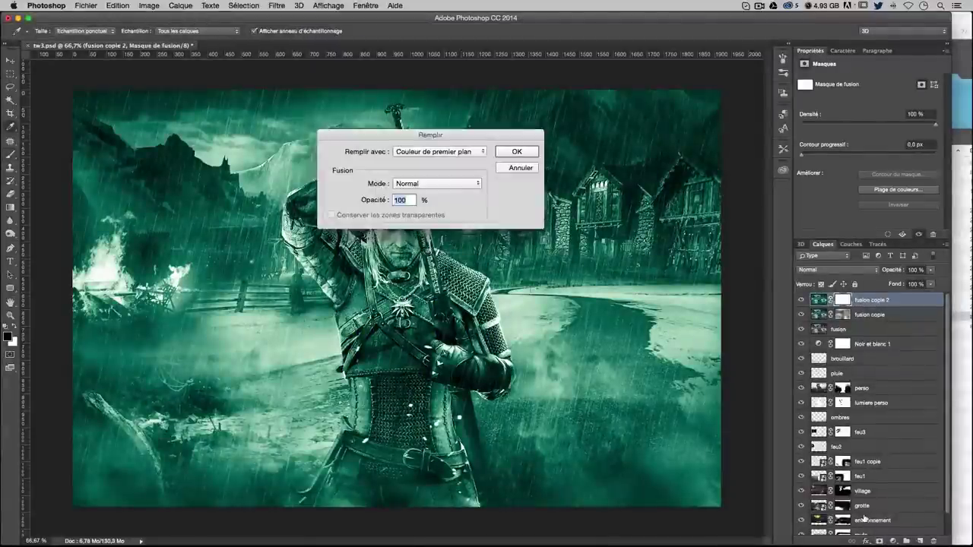
pyautogui.press('Return')
pyautogui.hotkey('ctrl', 'z')
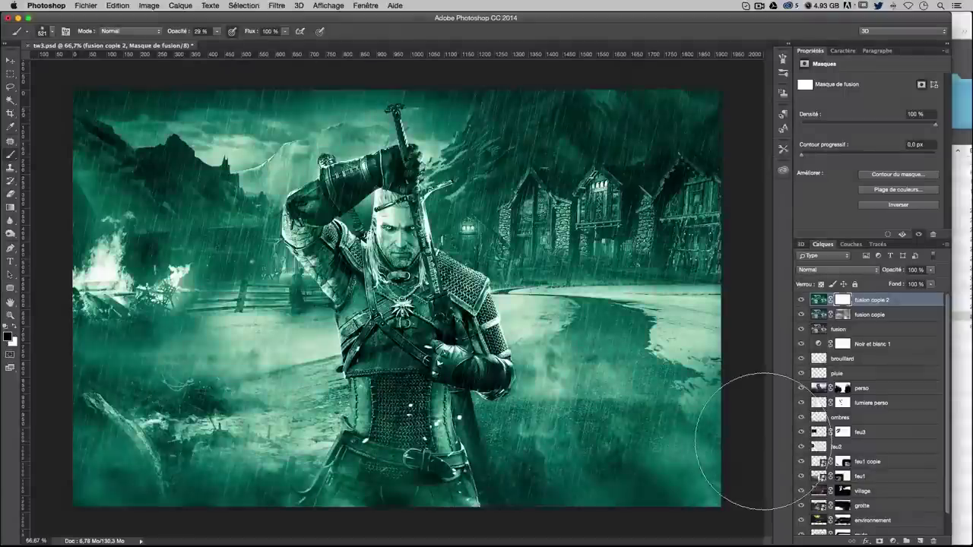
pyautogui.hotkey('shift', 'BackSpace')
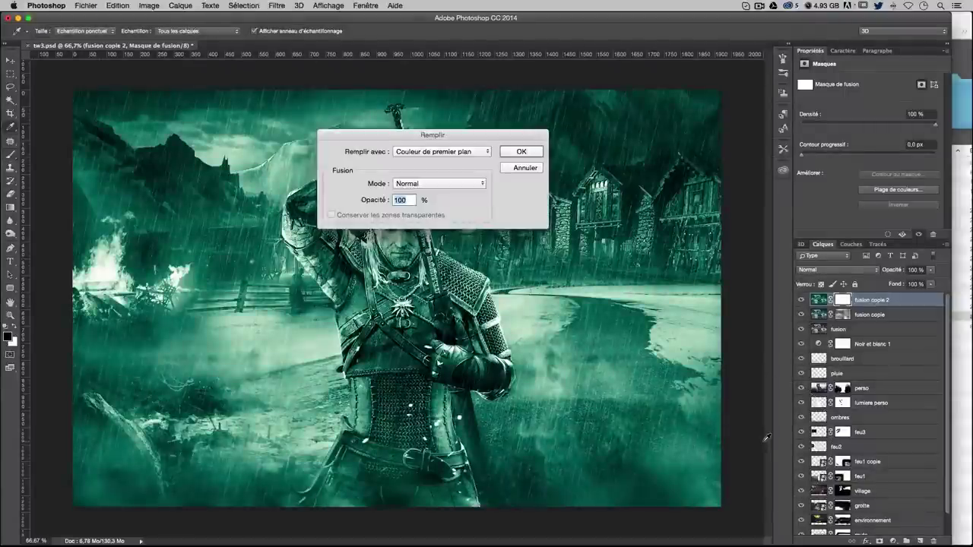
pyautogui.press('Return')
pyautogui.press('b')
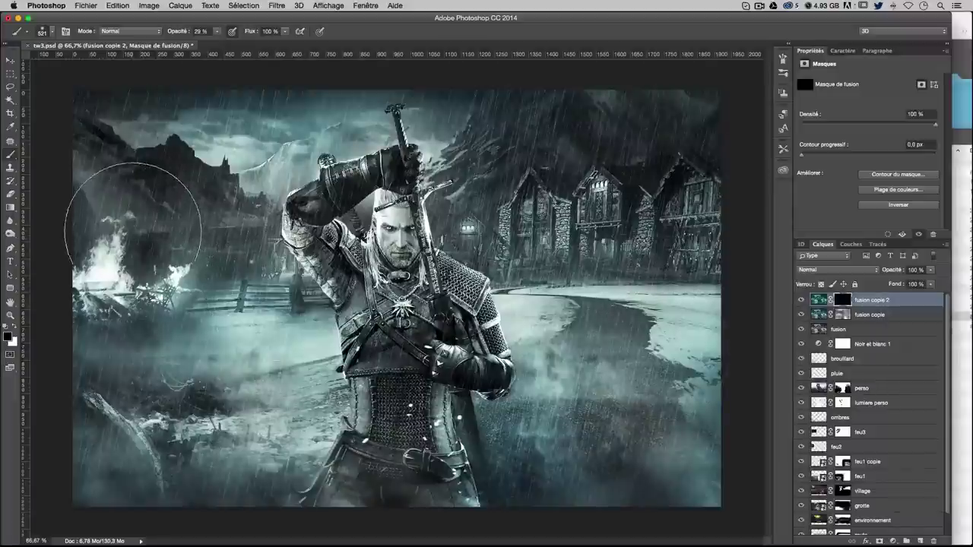
# Switch to white and paint the grade back over the left mountains and lower-left foreground
pyautogui.press('x')
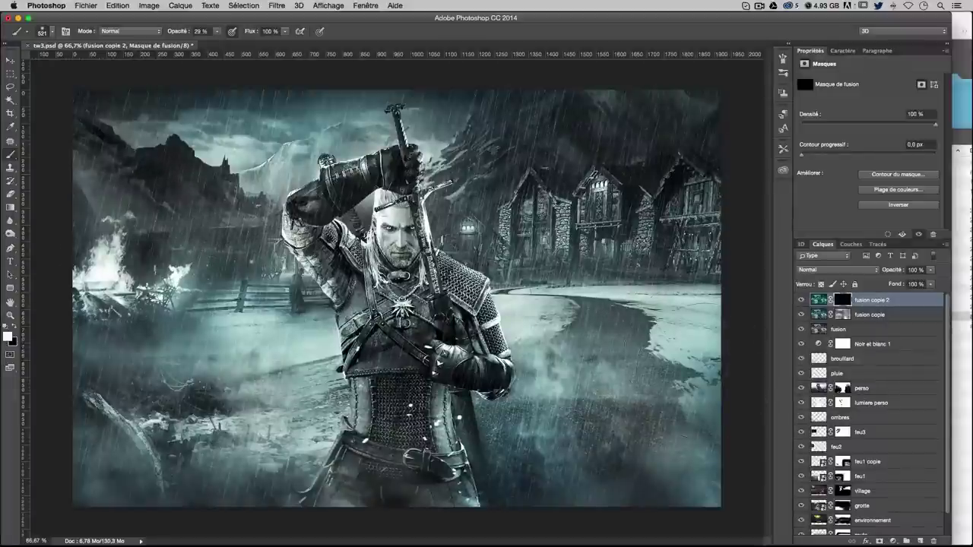
pyautogui.moveTo(98, 182)
pyautogui.mouseDown()
pyautogui.moveTo(129, 87)
pyautogui.moveTo(206, 259)
pyautogui.moveTo(357, 251)
pyautogui.mouseUp()
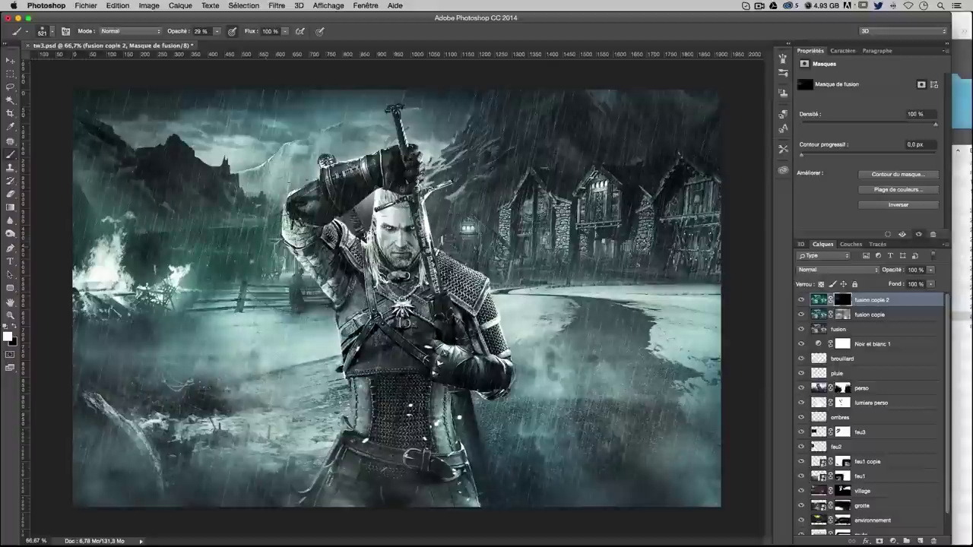
pyautogui.moveTo(251, 380); pyautogui.dragTo(167, 387)
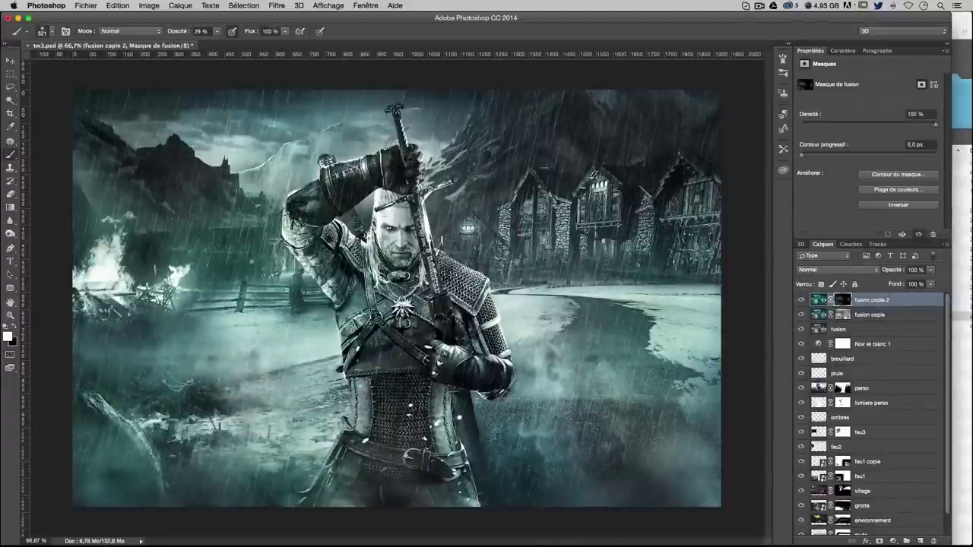
# Duplicate 'fusion' as 'fusion copie 3', move it to the top, and open the Camera Raw filter
pyautogui.click(860, 331)
pyautogui.hotkey('ctrl', 'j')
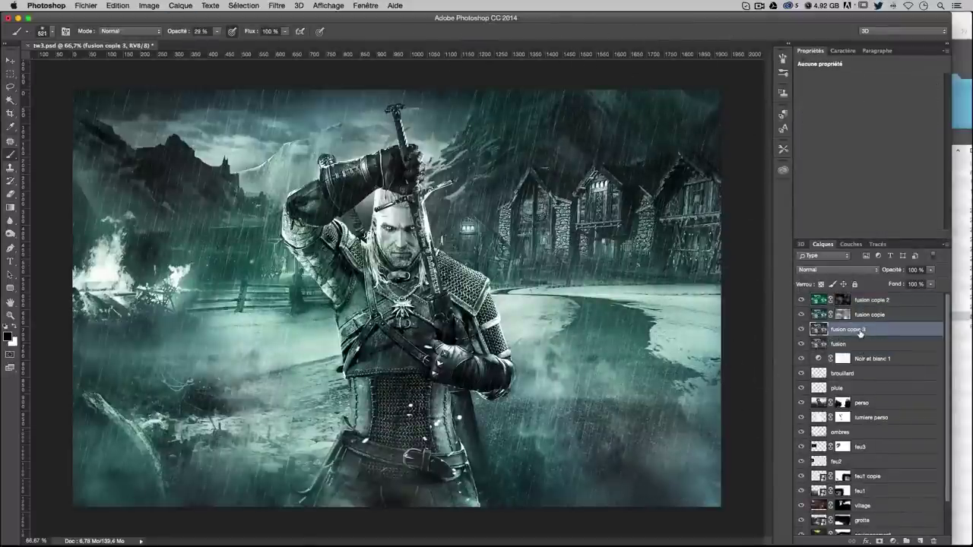
pyautogui.moveTo(860, 333); pyautogui.dragTo(859, 300)
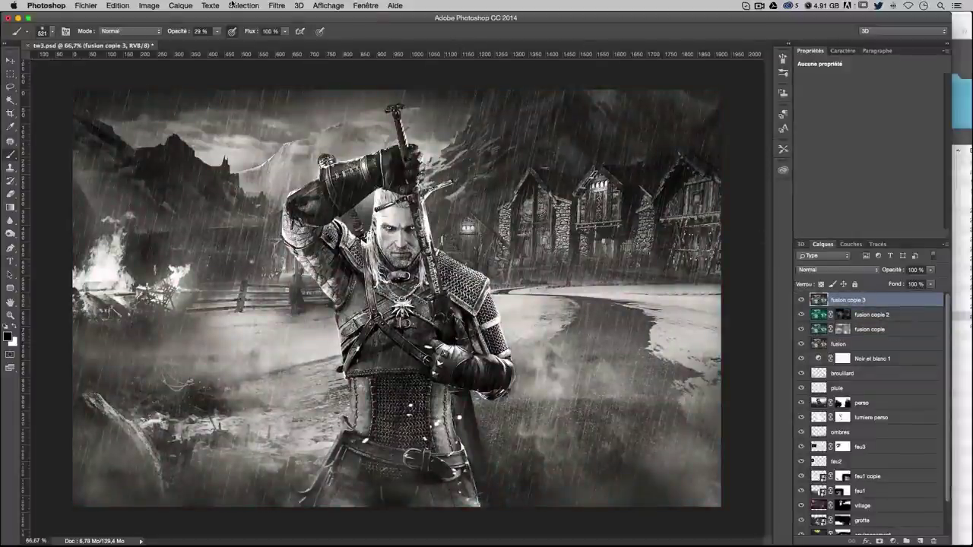
pyautogui.click(277, 5)
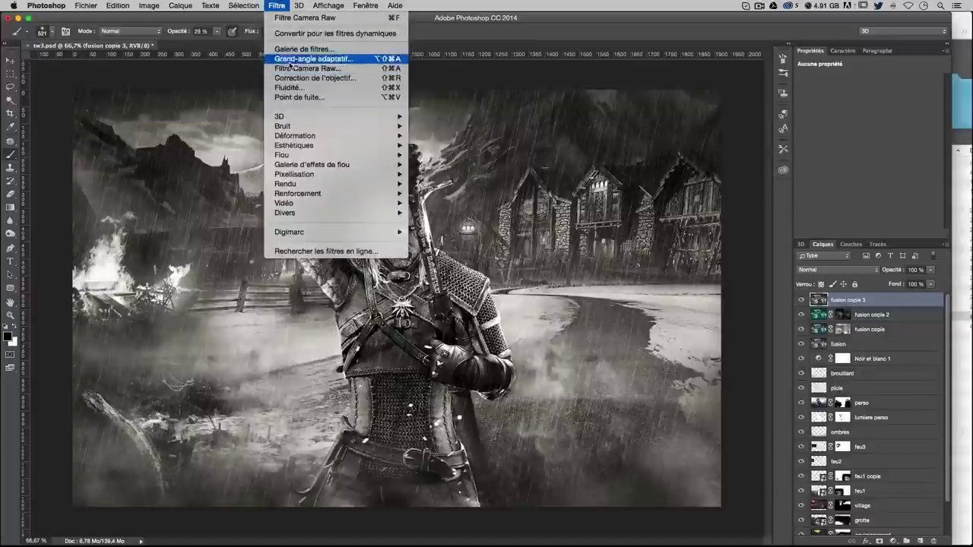
pyautogui.click(307, 67)
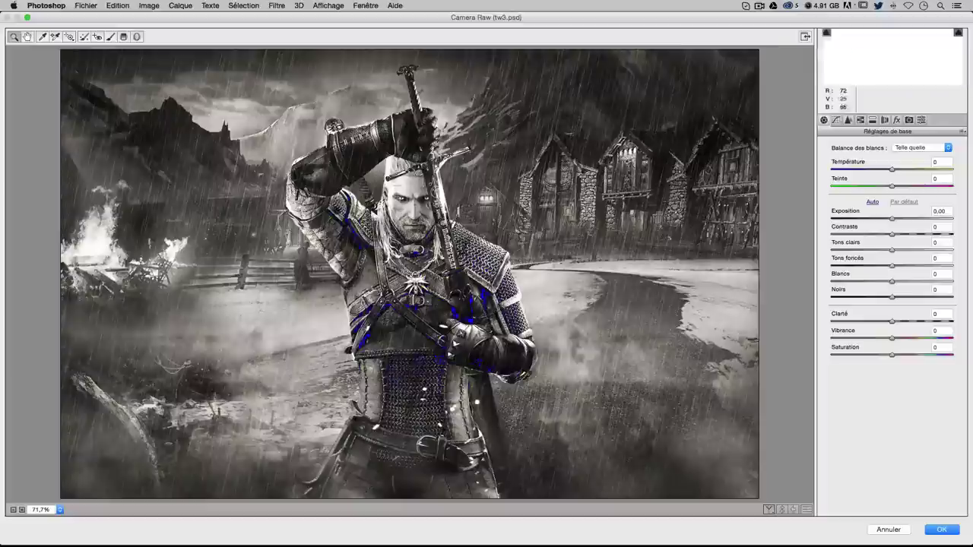
# In Split Toning, drag highlights toward purple and shadows toward a warm brown hue near 39
pyautogui.click(873, 120)
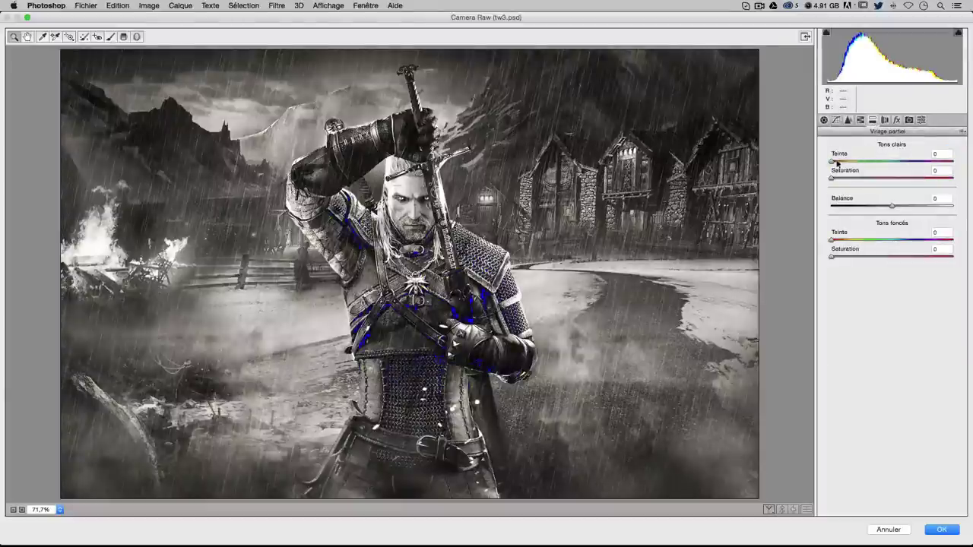
pyautogui.moveTo(833, 162); pyautogui.dragTo(926, 171)
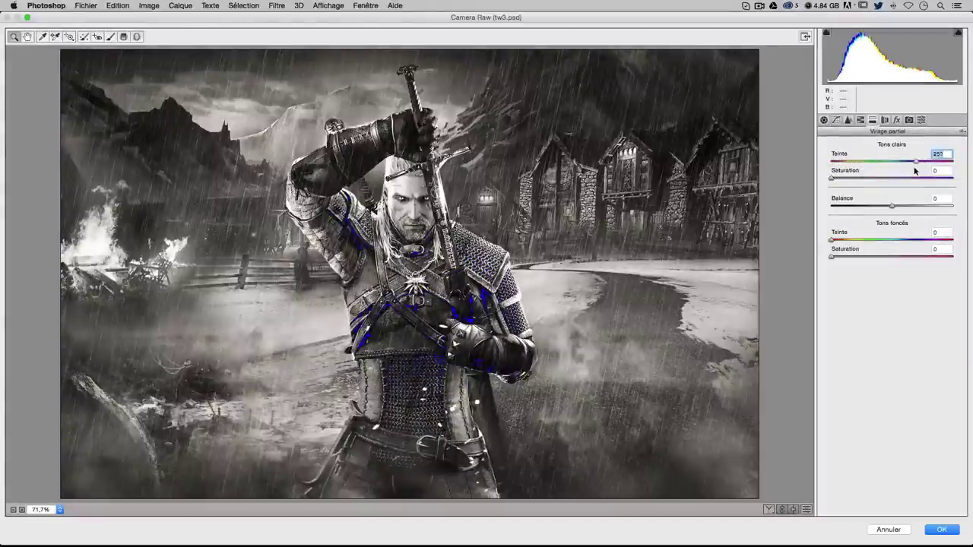
pyautogui.moveTo(831, 177); pyautogui.dragTo(856, 177)
pyautogui.moveTo(918, 161); pyautogui.dragTo(922, 161)
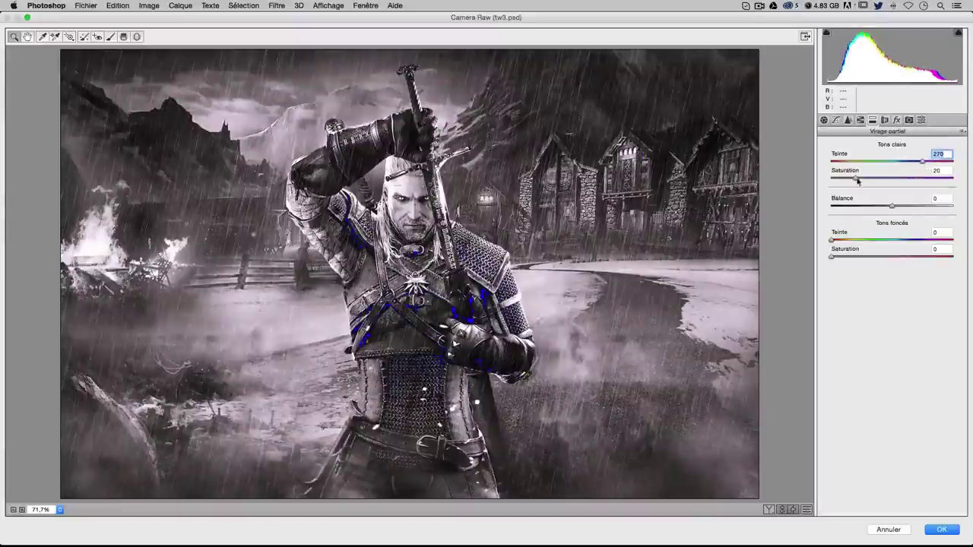
pyautogui.moveTo(857, 180); pyautogui.dragTo(870, 179)
pyautogui.moveTo(831, 240)
pyautogui.mouseDown()
pyautogui.moveTo(871, 257)
pyautogui.moveTo(924, 241)
pyautogui.moveTo(850, 257)
pyautogui.mouseUp()
pyautogui.moveTo(913, 242); pyautogui.dragTo(900, 242)
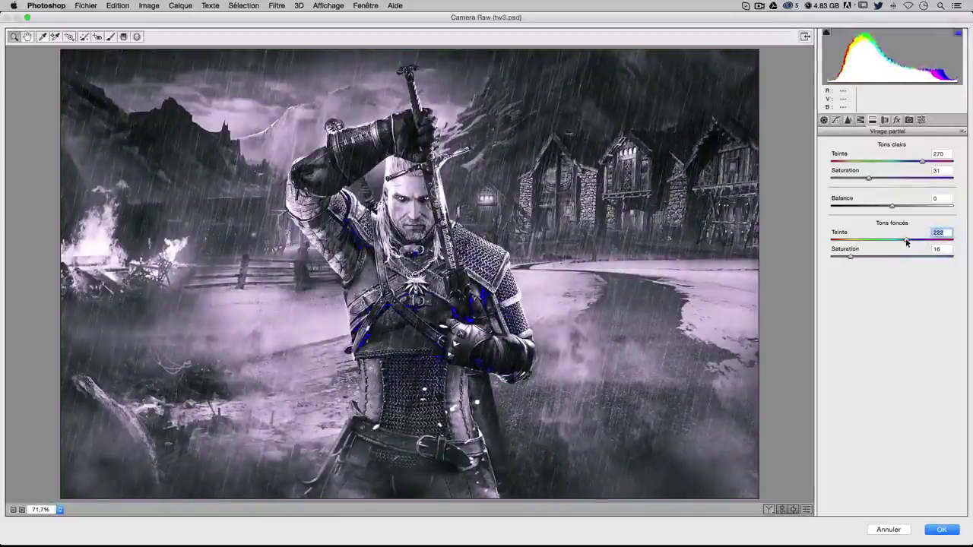
pyautogui.moveTo(906, 242)
pyautogui.mouseDown()
pyautogui.moveTo(844, 242)
pyautogui.moveTo(871, 256)
pyautogui.mouseUp()
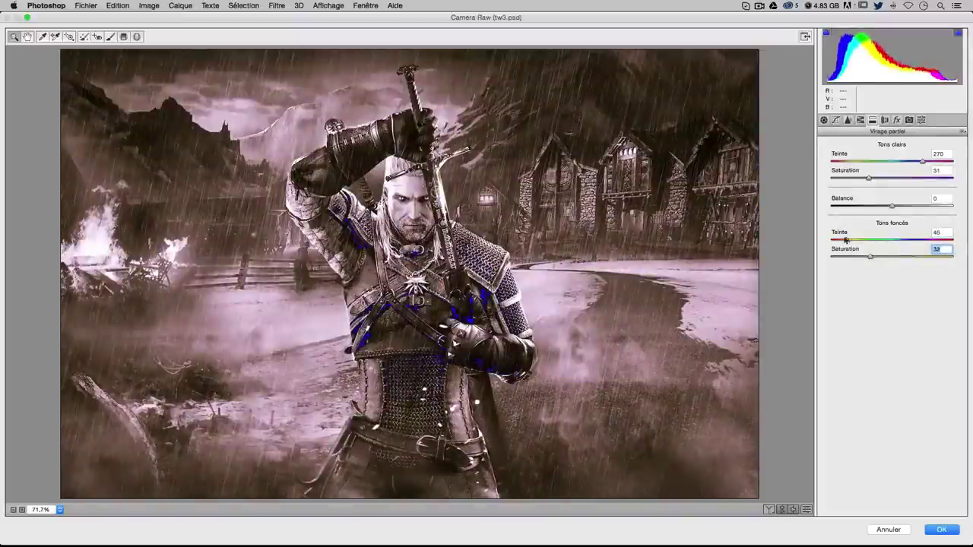
pyautogui.click(844, 242)
pyautogui.press('Down')
pyautogui.press('Down')
pyautogui.press('Down')
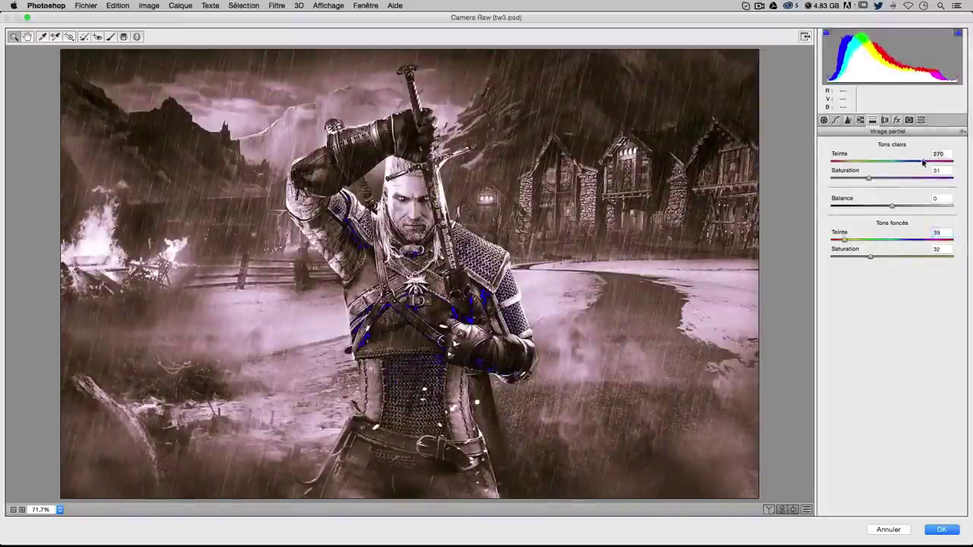
# Refine the highlight hue to 270 with saturation near 51, and the shadow hue around 29
pyautogui.moveTo(923, 162); pyautogui.dragTo(931, 161)
pyautogui.moveTo(871, 178)
pyautogui.mouseDown()
pyautogui.moveTo(903, 178)
pyautogui.moveTo(868, 178)
pyautogui.moveTo(863, 206)
pyautogui.moveTo(899, 206)
pyautogui.mouseUp()
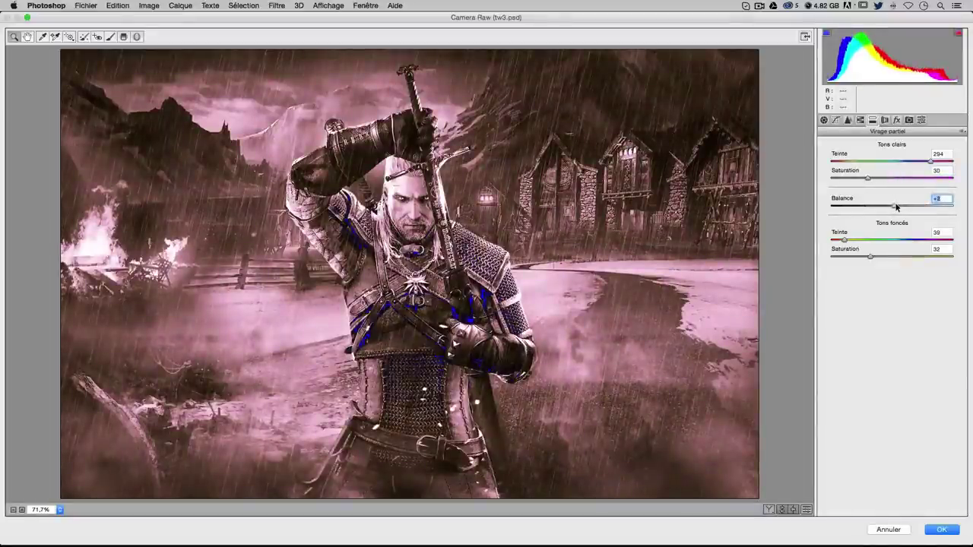
pyautogui.moveTo(927, 162); pyautogui.dragTo(924, 163)
pyautogui.moveTo(867, 178); pyautogui.dragTo(901, 206)
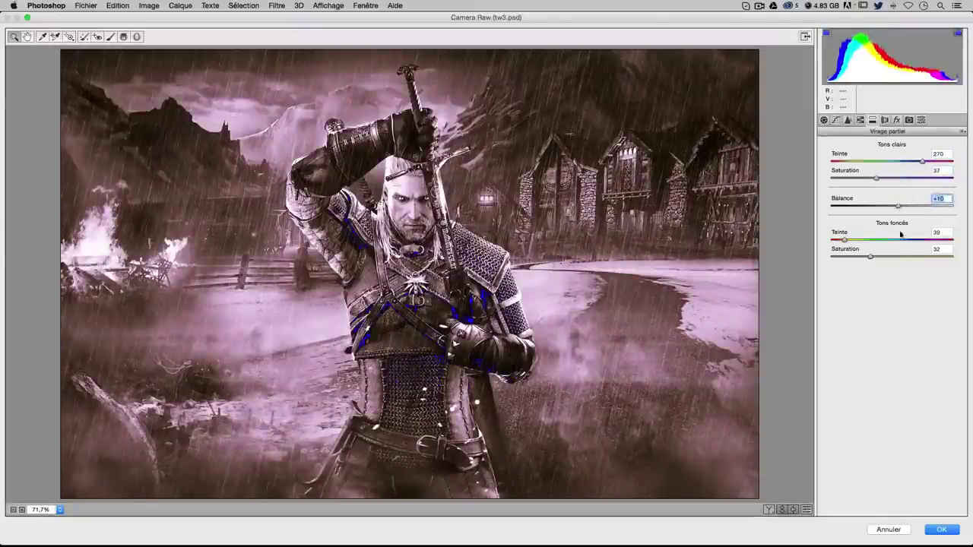
pyautogui.moveTo(843, 242)
pyautogui.mouseDown()
pyautogui.moveTo(884, 258)
pyautogui.moveTo(845, 239)
pyautogui.mouseUp()
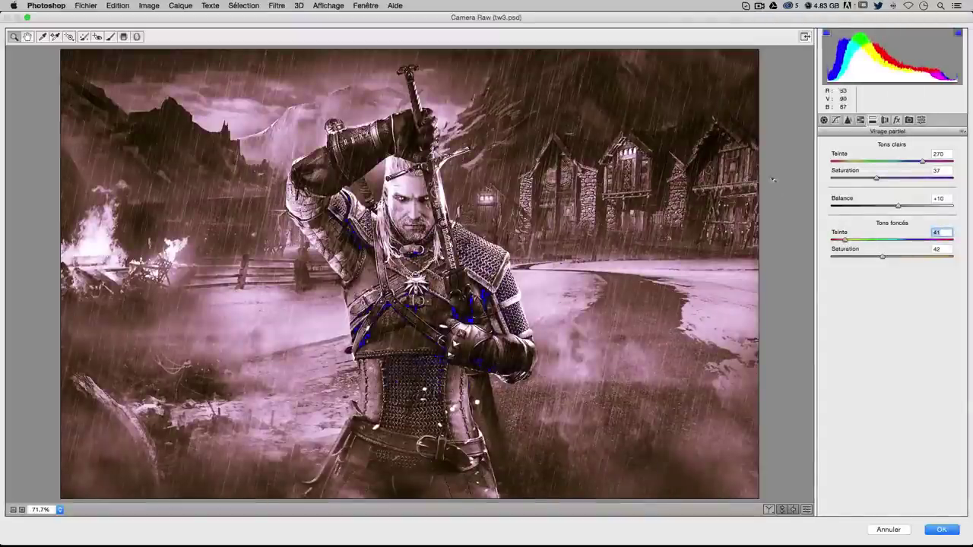
pyautogui.moveTo(884, 179); pyautogui.dragTo(889, 181)
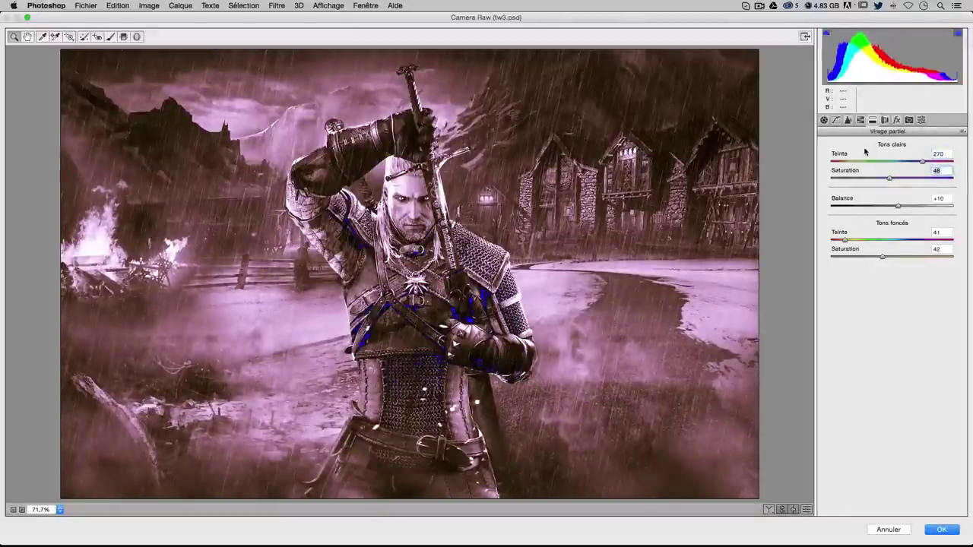
# Nudge to final values of highlights 270/50, balance +10, shadows 40/40, and apply the filter
pyautogui.press('Up')
pyautogui.press('Up')
pyautogui.press('Tab')
pyautogui.press('Tab')
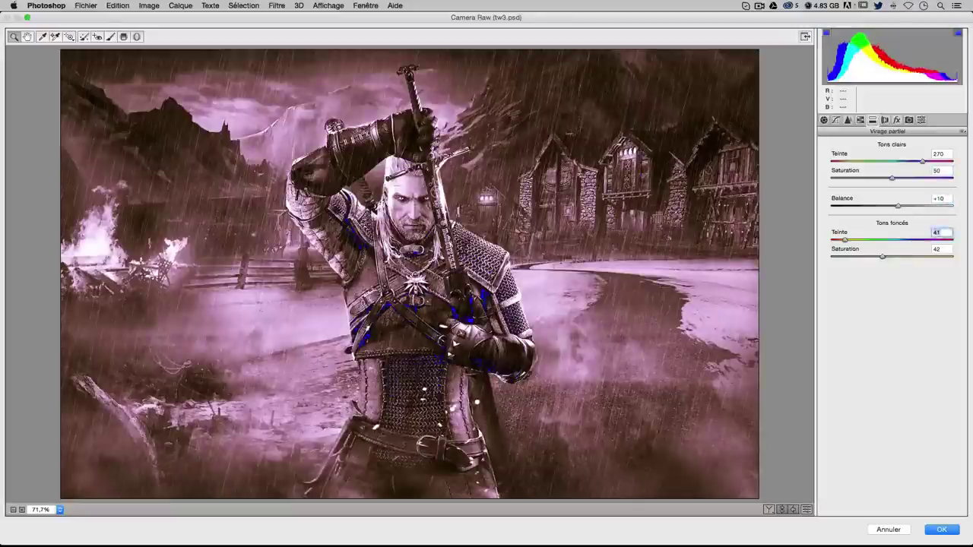
pyautogui.press('Down')
pyautogui.press('Tab')
pyautogui.press('Down')
pyautogui.press('Down')
pyautogui.press('Tab')
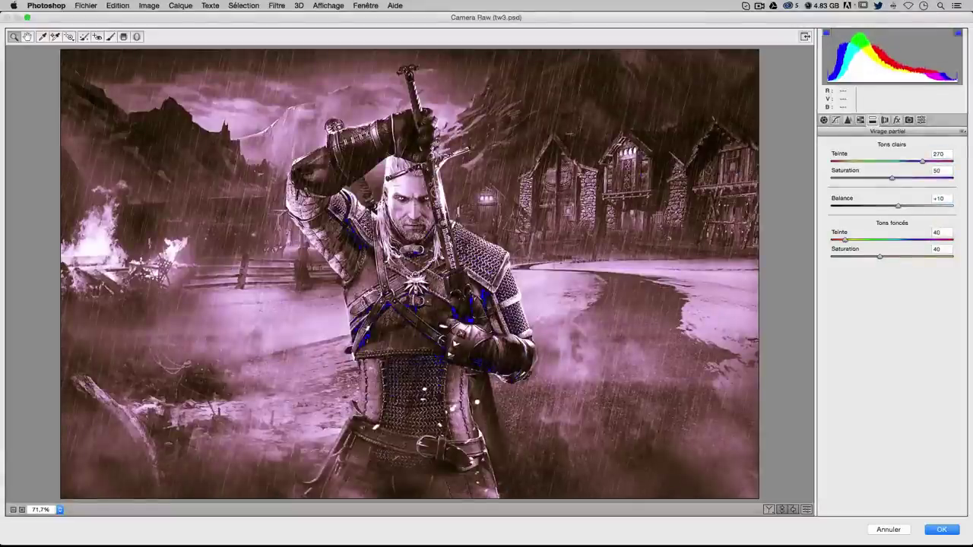
pyautogui.press('Return')
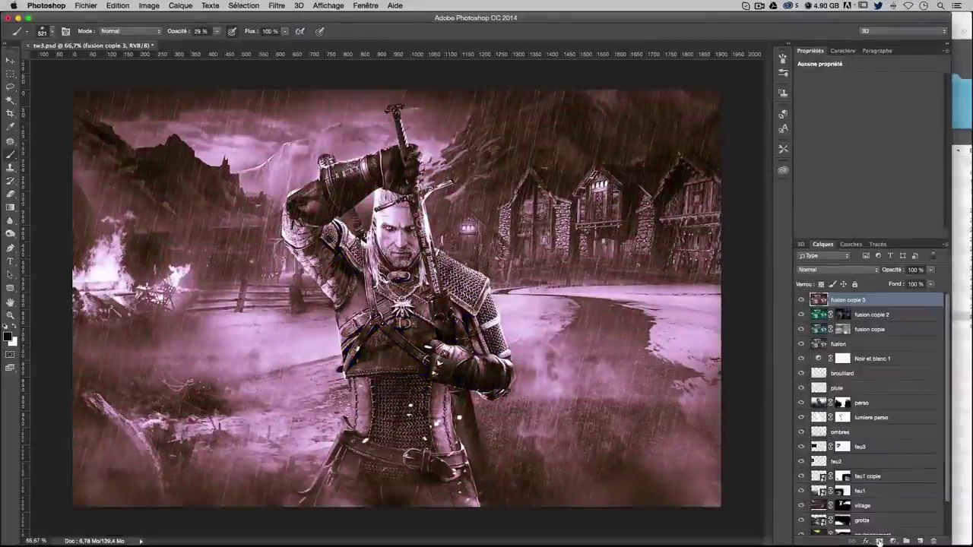
# Give 'fusion copie 3' an inverted black mask and paint purple back into the left sky, fog and foreground
pyautogui.click(879, 541)
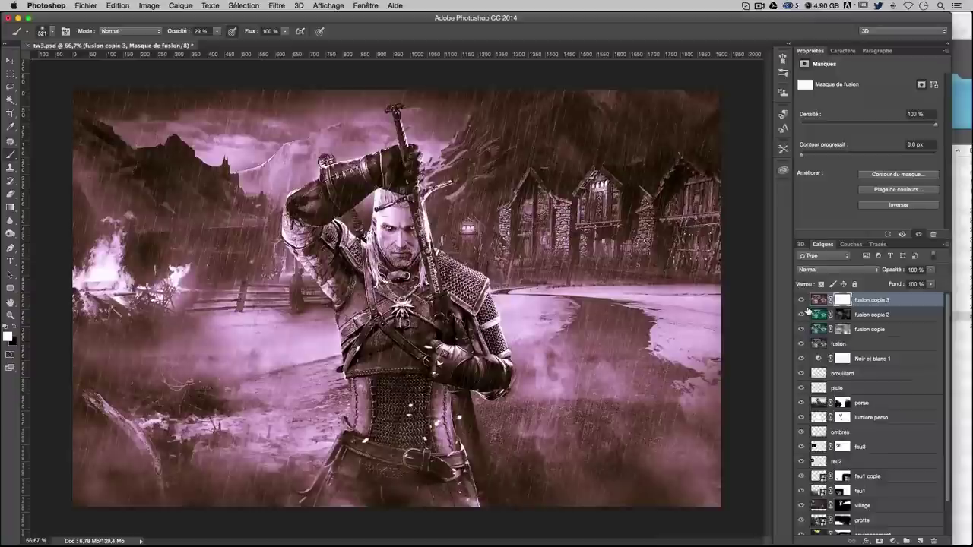
pyautogui.hotkey('ctrl', 'i')
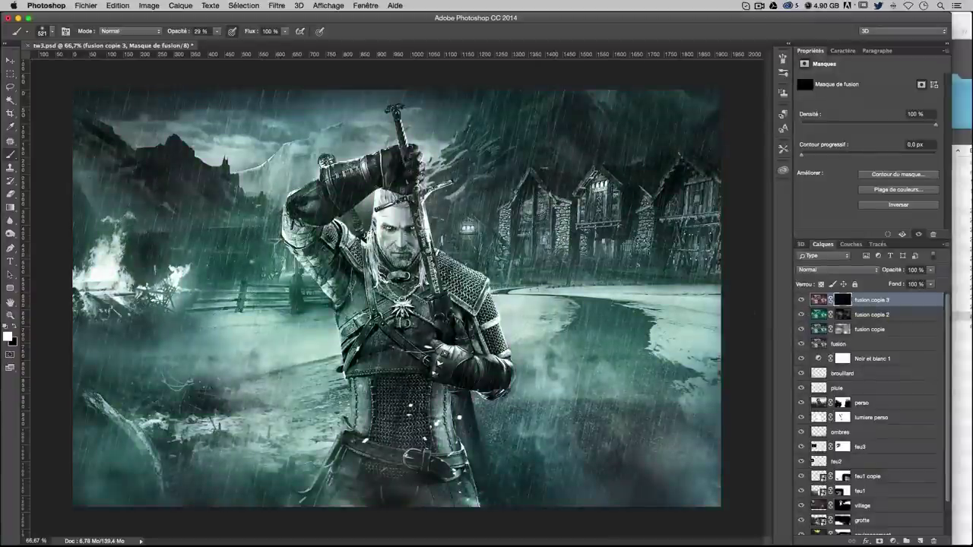
pyautogui.moveTo(381, 183); pyautogui.dragTo(342, 289)
pyautogui.moveTo(258, 198); pyautogui.dragTo(152, 288)
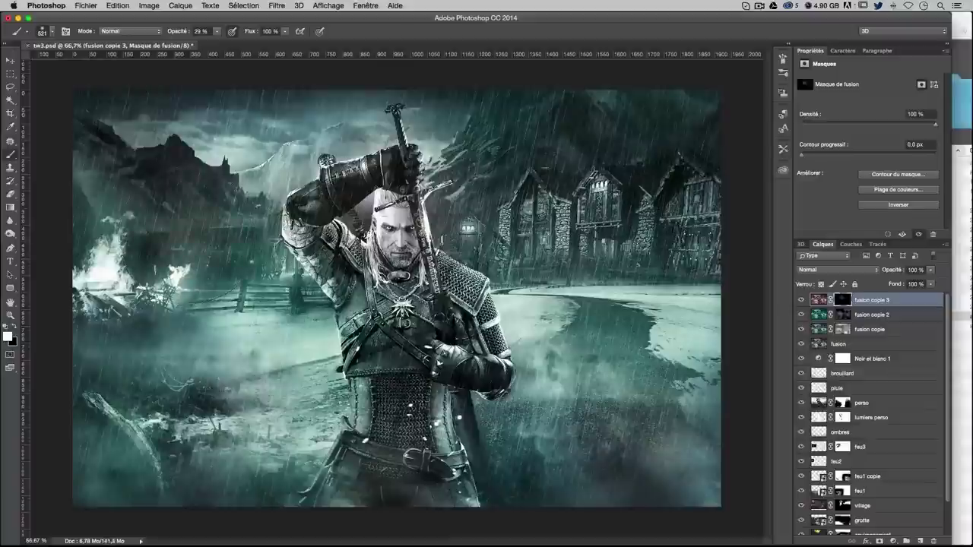
pyautogui.moveTo(167, 114); pyautogui.dragTo(129, 117)
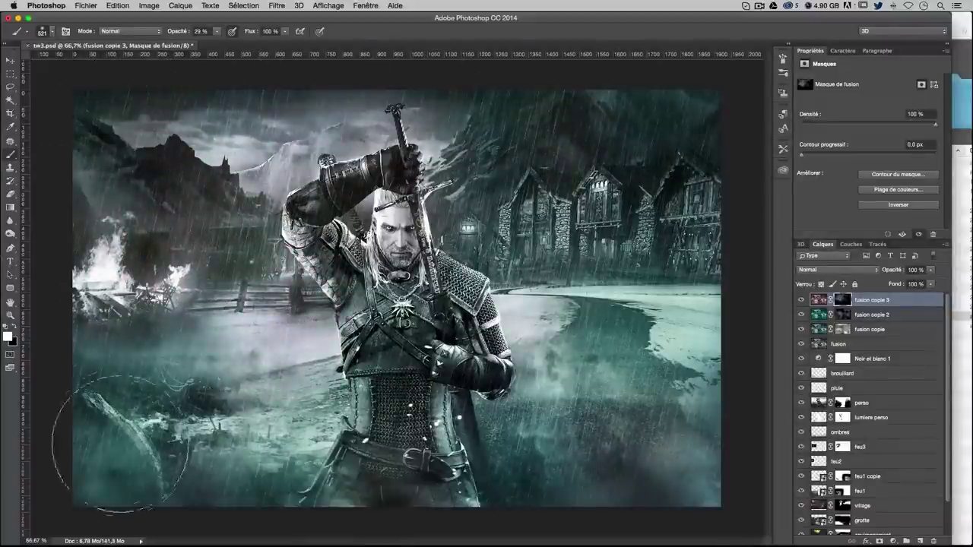
pyautogui.moveTo(65, 413); pyautogui.dragTo(264, 429)
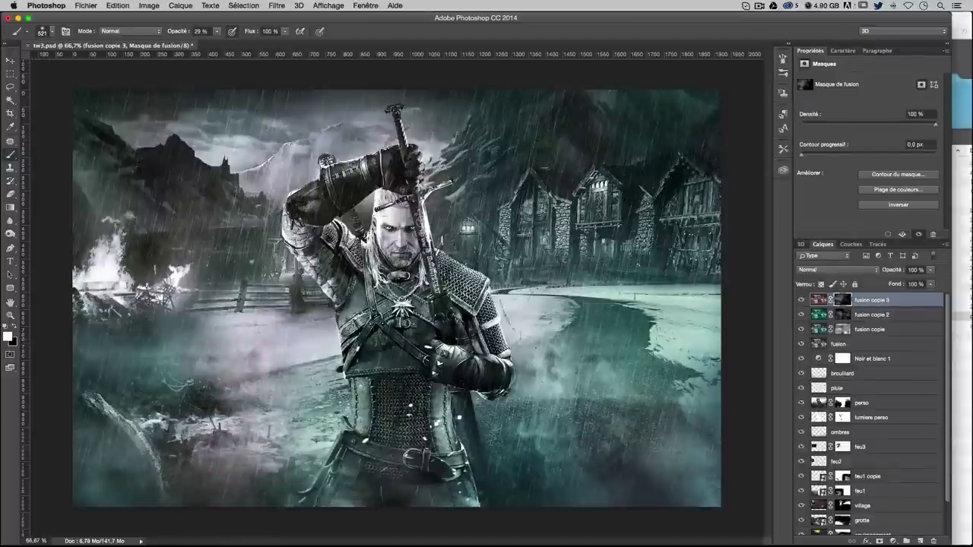
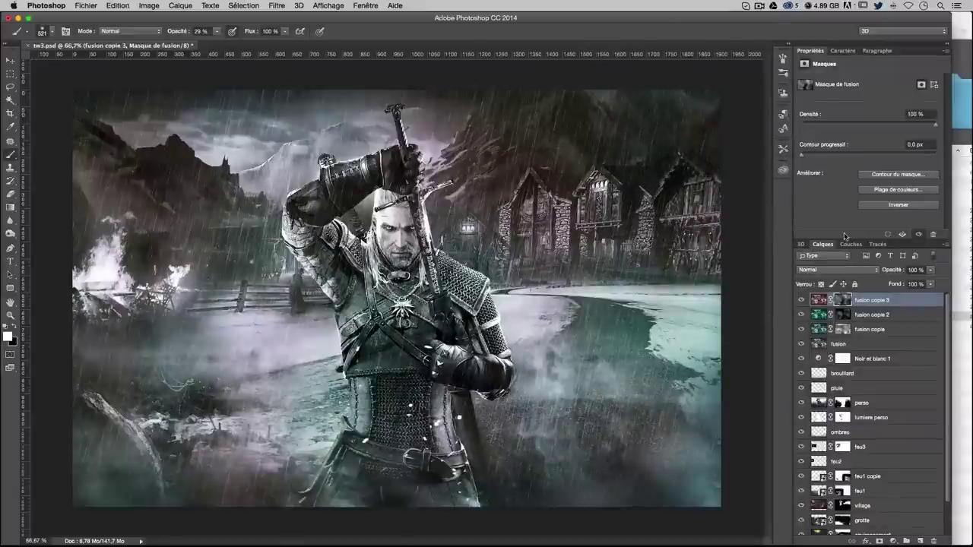
# Duplicate the fusion layer and move fusion copie 4 to the top of the stack
pyautogui.click(842, 300)
pyautogui.click(843, 343)
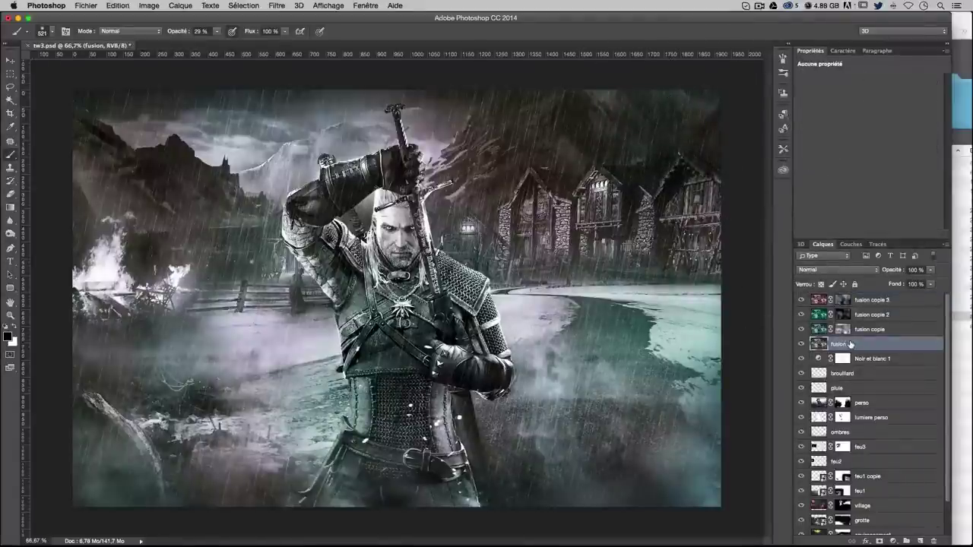
pyautogui.hotkey('ctrl', 'j')
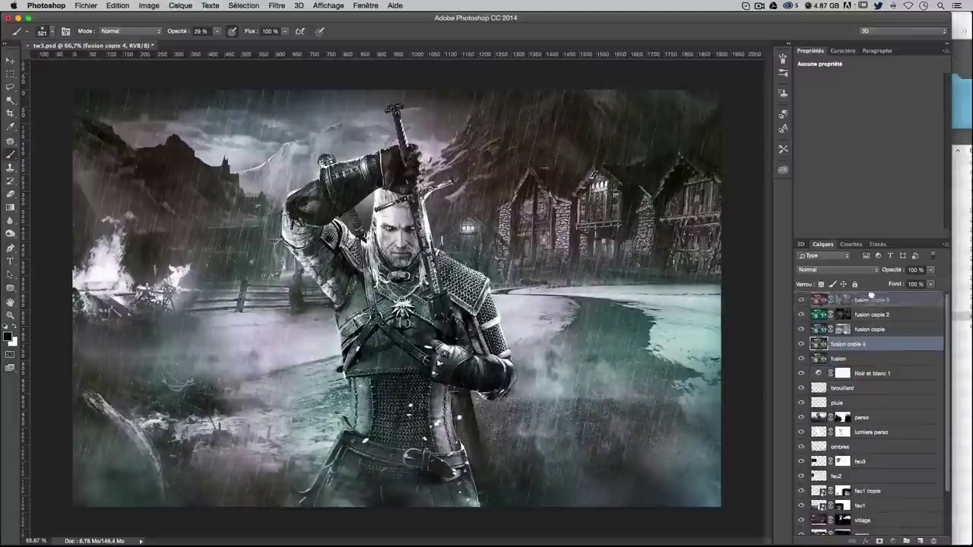
pyautogui.moveTo(870, 346); pyautogui.dragTo(867, 298)
# Apply Camera Raw to fusion copie 4 with Température +20 and Teinte +50
pyautogui.click(273, 5)
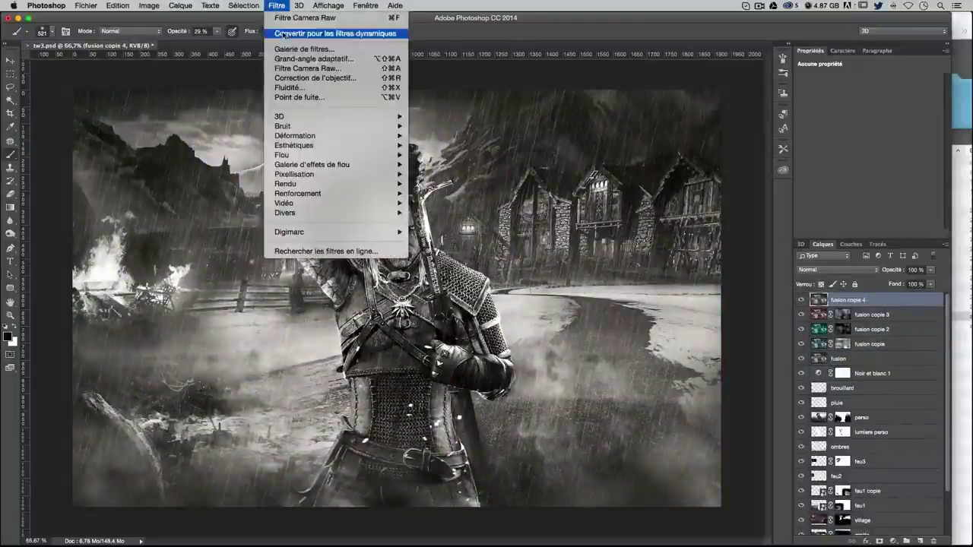
pyautogui.click(308, 69)
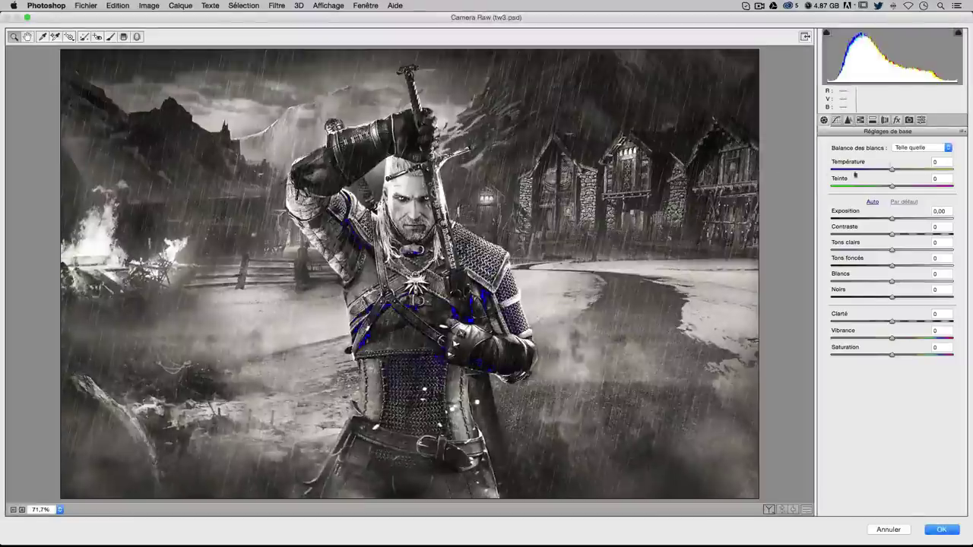
pyautogui.moveTo(892, 187)
pyautogui.mouseDown()
pyautogui.moveTo(926, 188)
pyautogui.moveTo(886, 170)
pyautogui.moveTo(902, 172)
pyautogui.mouseUp()
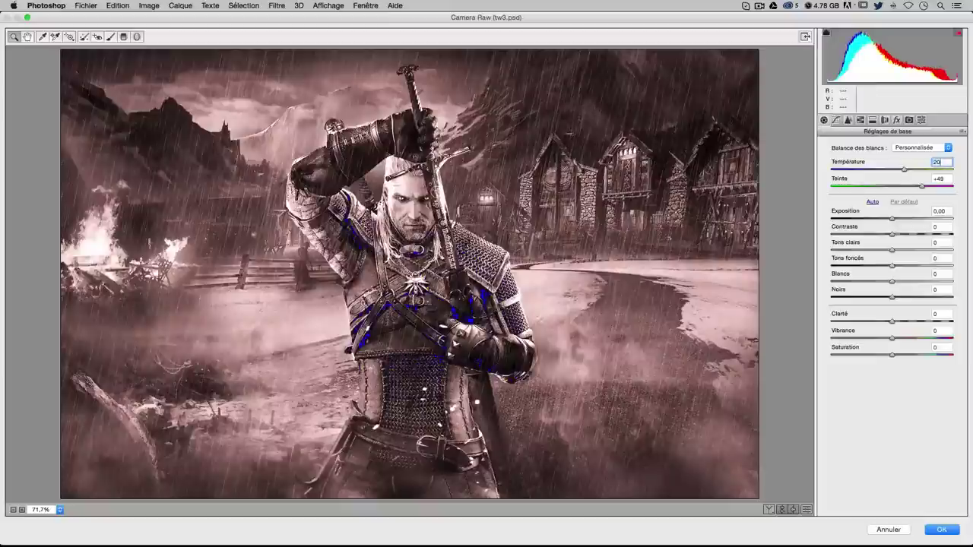
pyautogui.write('20')
pyautogui.press('Tab')
pyautogui.write('50')
pyautogui.press('Tab')
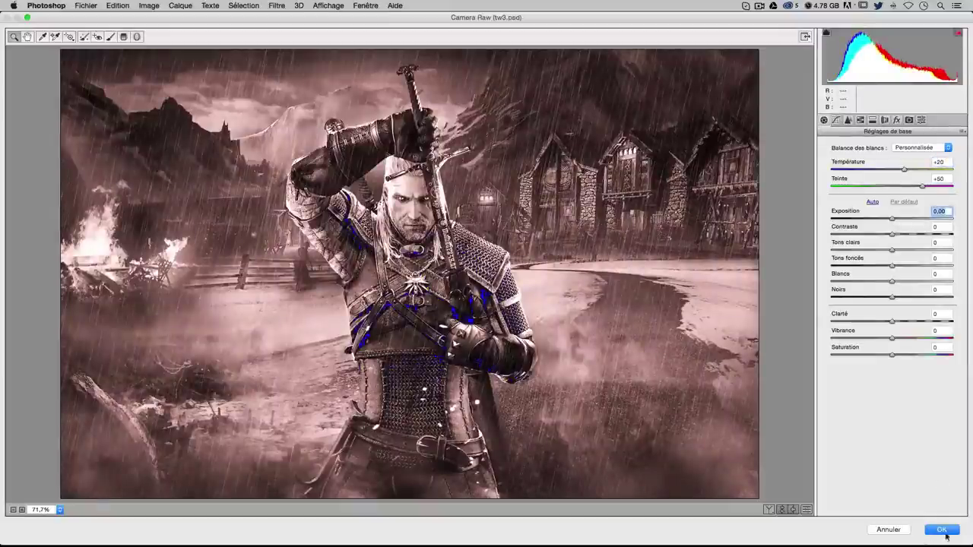
pyautogui.click(943, 530)
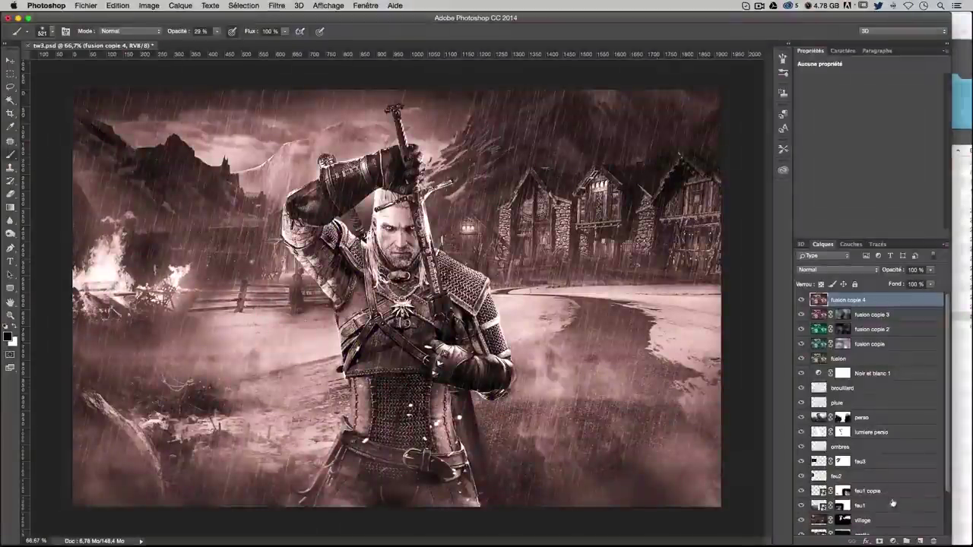
# Give fusion copie 4 an inverted mask, painting the warm tint back over sky, village and water
pyautogui.click(880, 540)
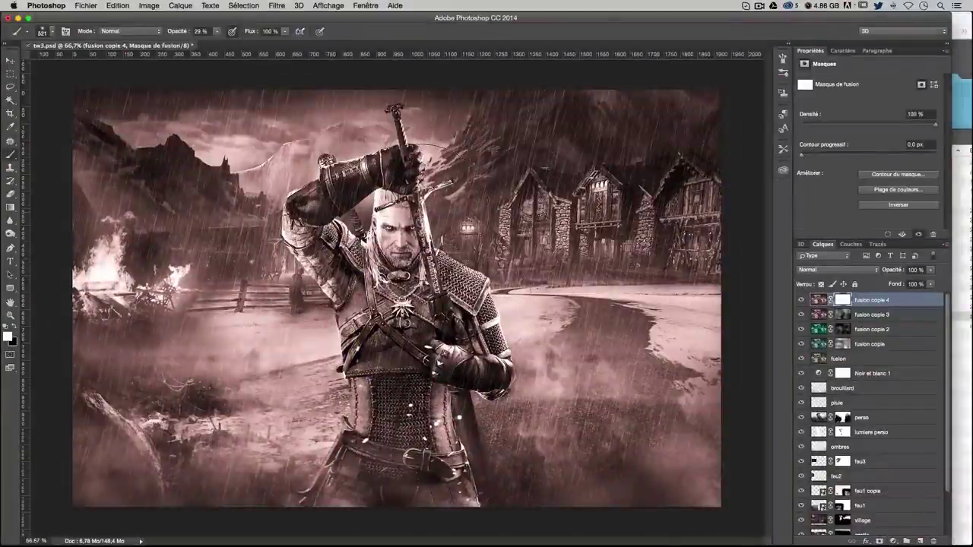
pyautogui.hotkey('ctrl', 'i')
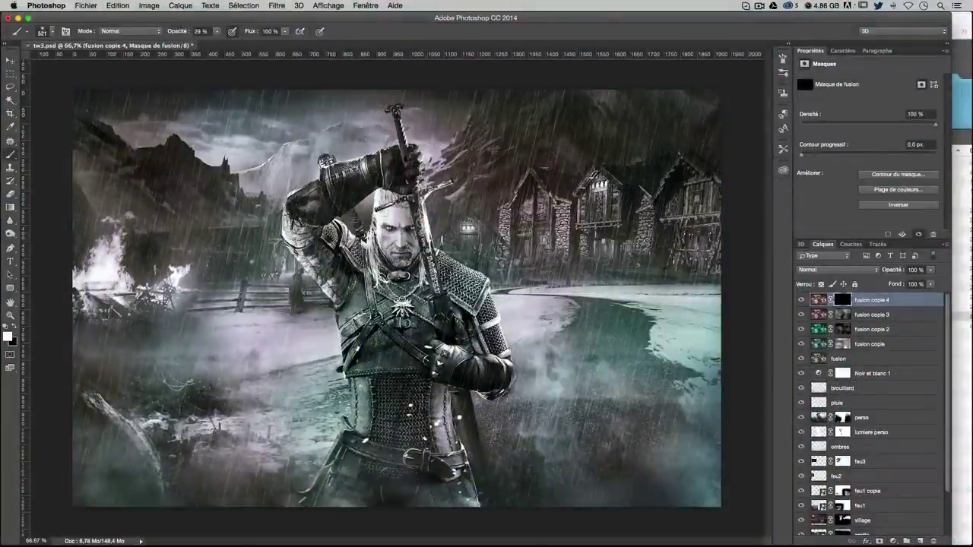
pyautogui.moveTo(426, 228); pyautogui.dragTo(487, 197)
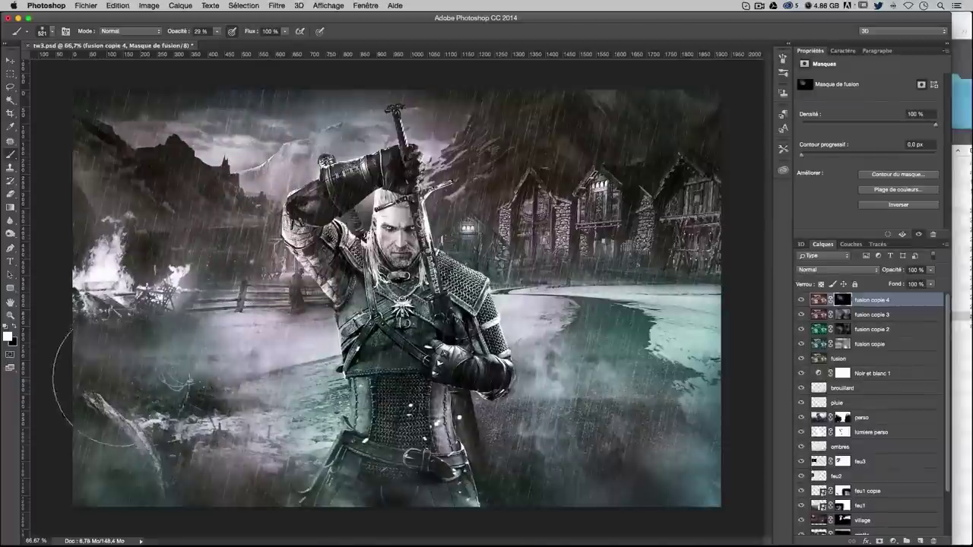
pyautogui.moveTo(563, 213); pyautogui.dragTo(608, 228)
pyautogui.moveTo(643, 295); pyautogui.dragTo(488, 374)
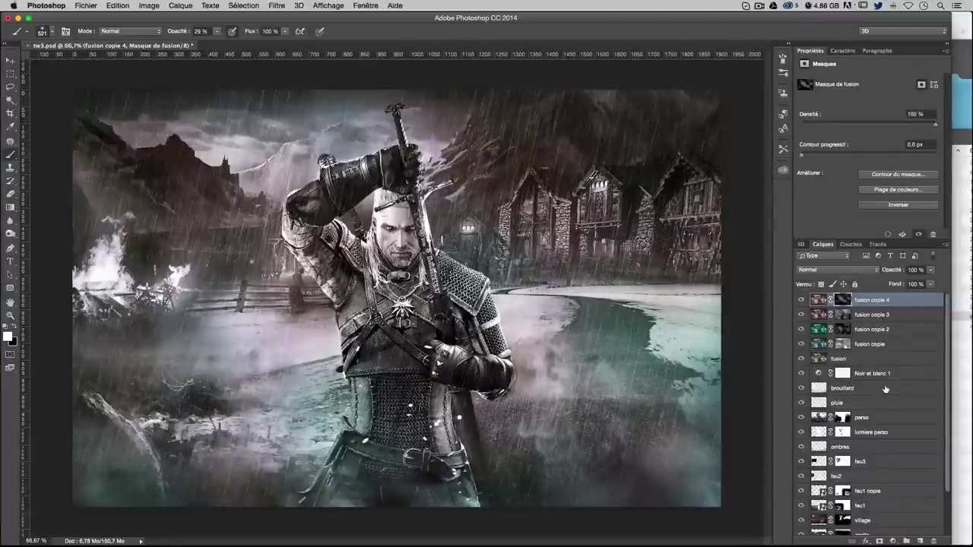
pyautogui.scroll(-2, 884, 424)
pyautogui.scroll(-2, 884, 425)
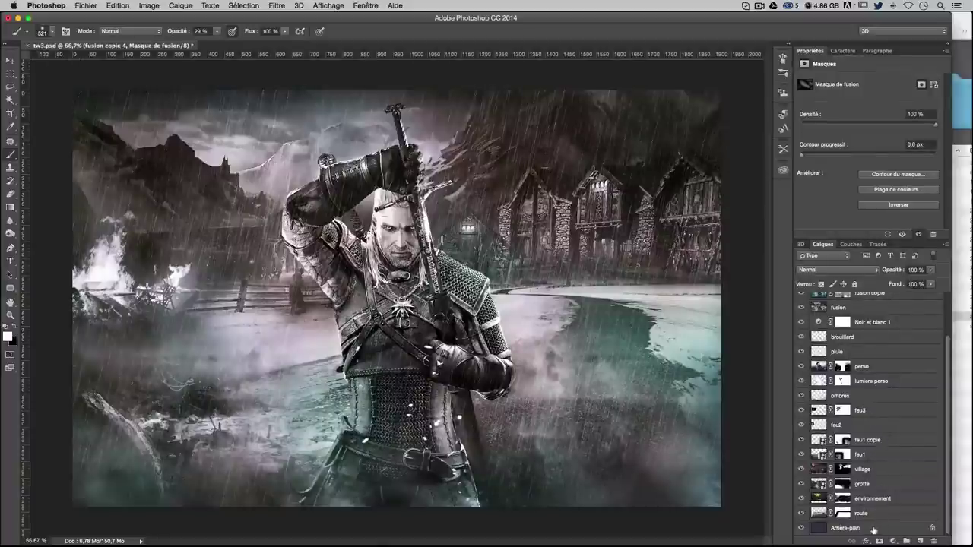
# Duplicate the environnement layer and move environnement copie to the top of the stack
pyautogui.moveTo(872, 500); pyautogui.dragTo(884, 313)
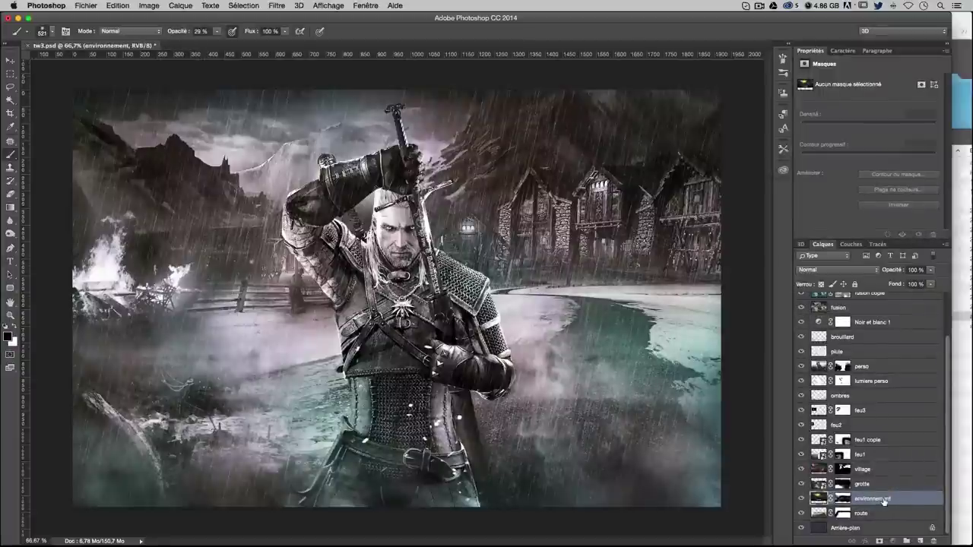
pyautogui.moveTo(884, 313); pyautogui.dragTo(884, 501)
pyautogui.scroll(4, 874, 395)
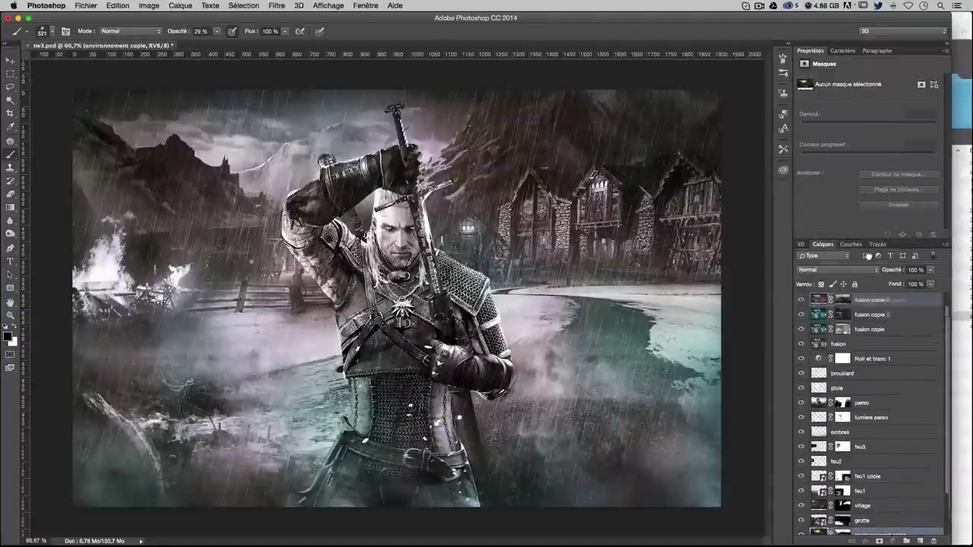
pyautogui.moveTo(863, 291); pyautogui.dragTo(864, 296)
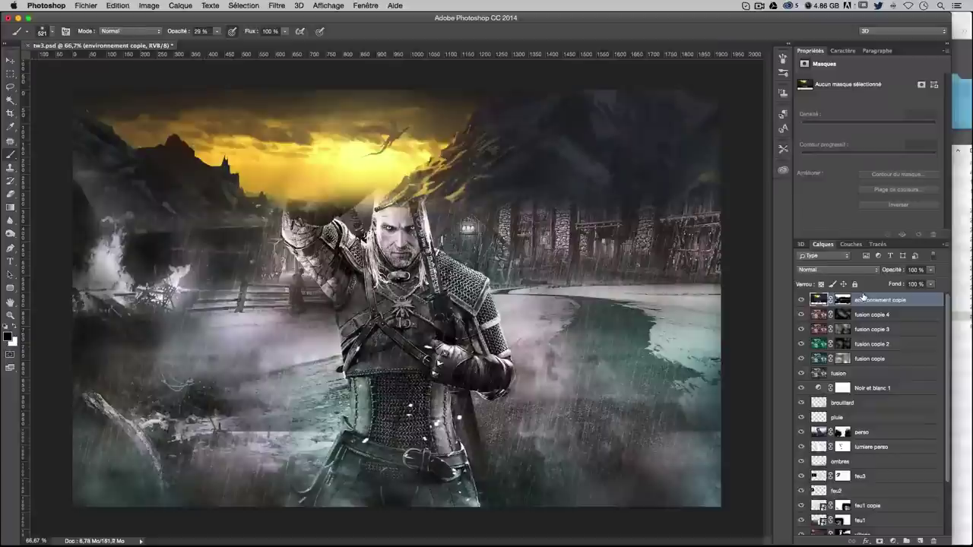
# Set environnement copie to Lumière tamisée, use a 148-pixel brush, and target its mask
pyautogui.click(810, 269)
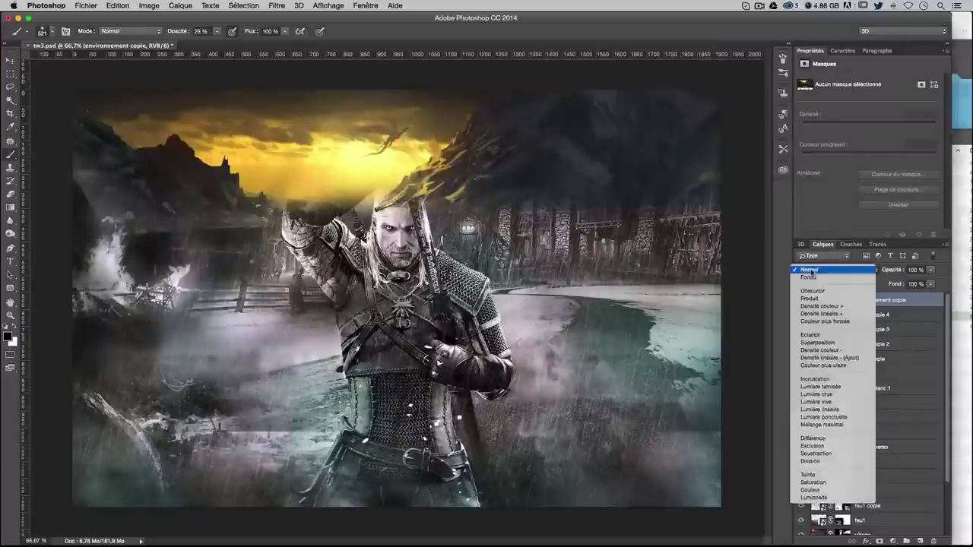
pyautogui.click(829, 379)
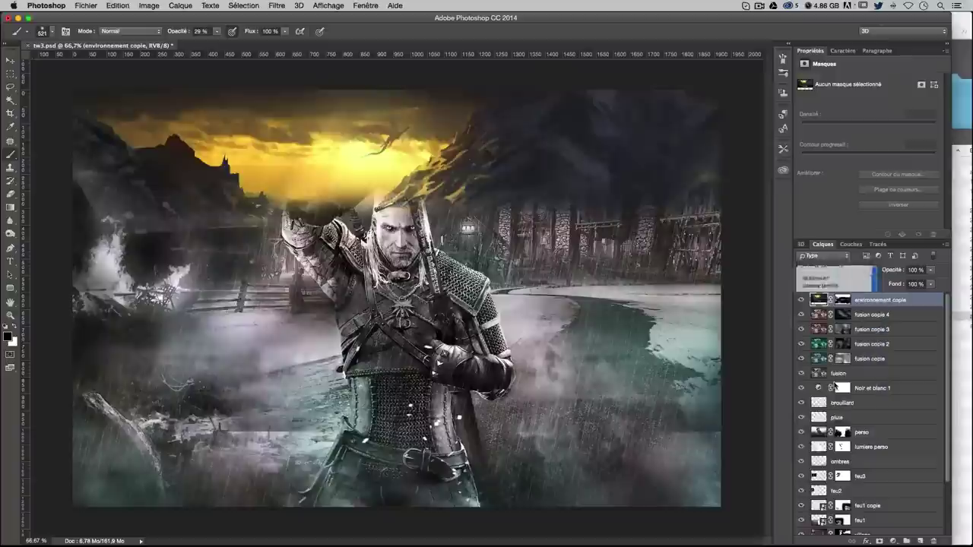
pyautogui.click(820, 271)
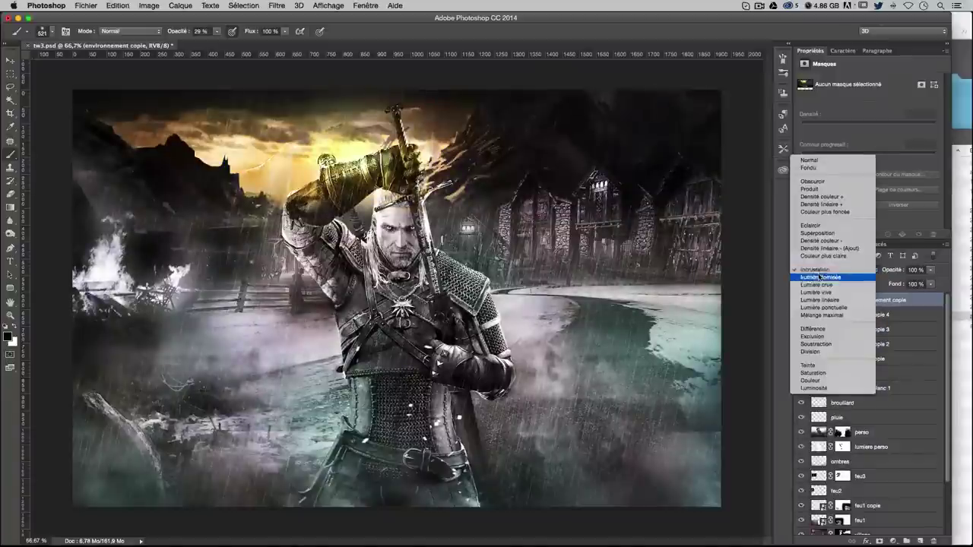
pyautogui.click(821, 278)
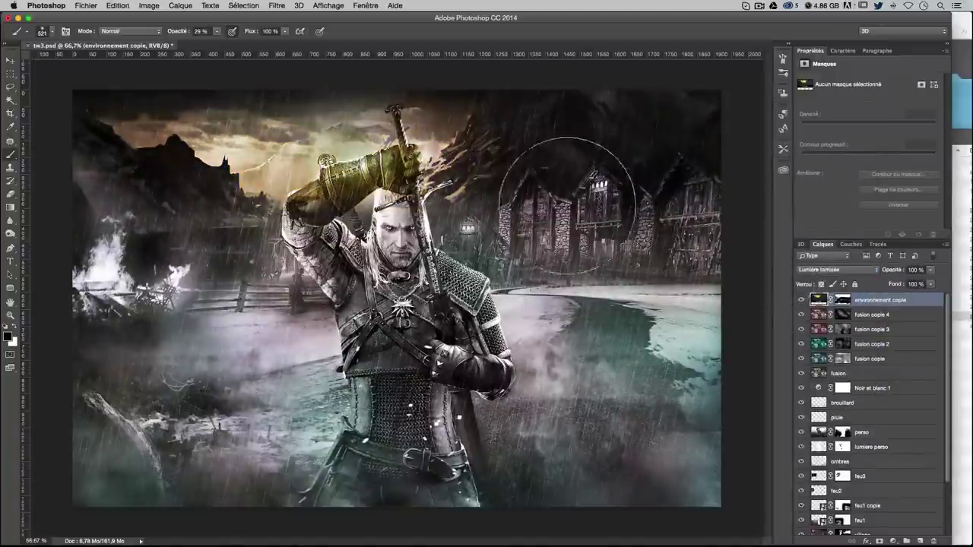
pyautogui.moveTo(570, 218); pyautogui.dragTo(586, 190)
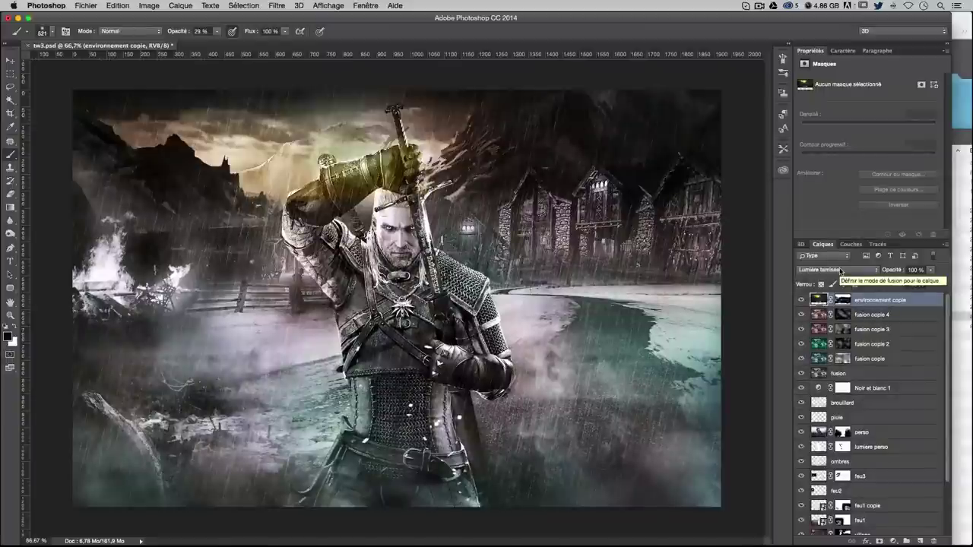
pyautogui.moveTo(544, 212); pyautogui.dragTo(502, 217)
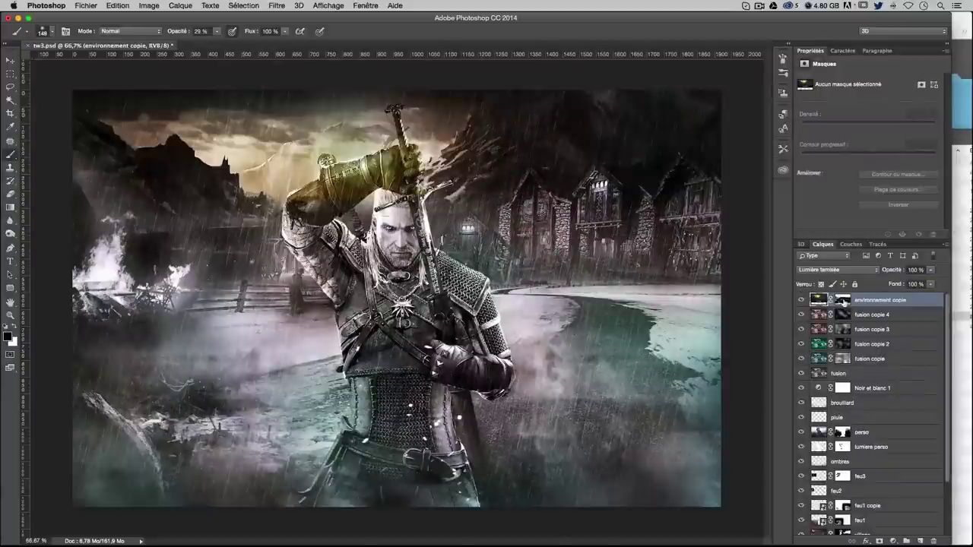
pyautogui.click(842, 300)
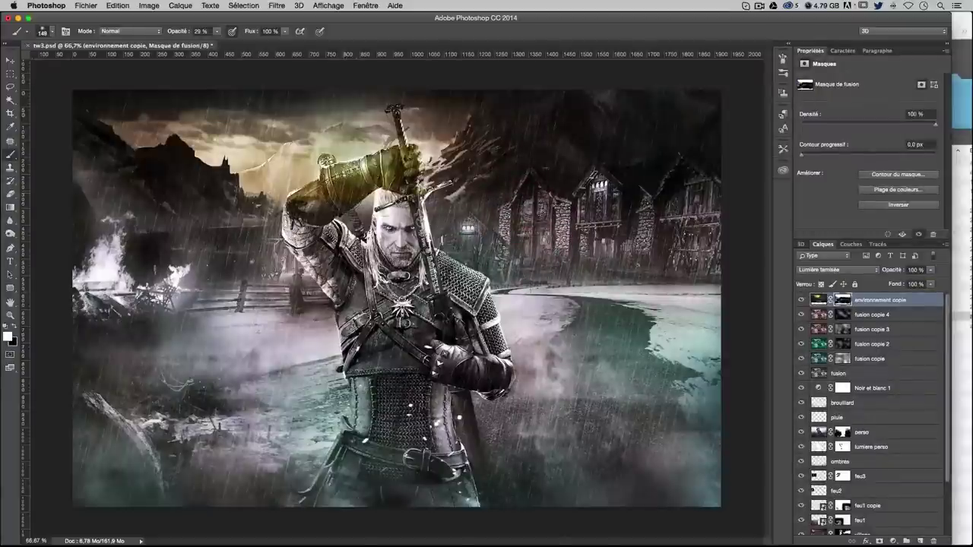
# Mask the golden light off the gauntlet and sword, then brighten sky patches with a 224-pixel brush
pyautogui.moveTo(342, 186)
pyautogui.mouseDown()
pyautogui.moveTo(323, 182)
pyautogui.moveTo(411, 156)
pyautogui.mouseUp()
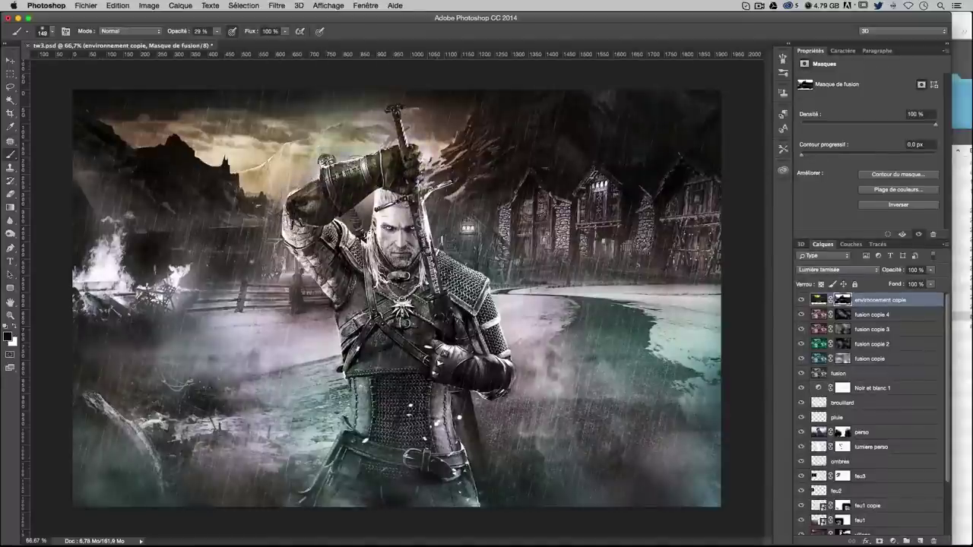
pyautogui.moveTo(335, 163); pyautogui.dragTo(384, 146)
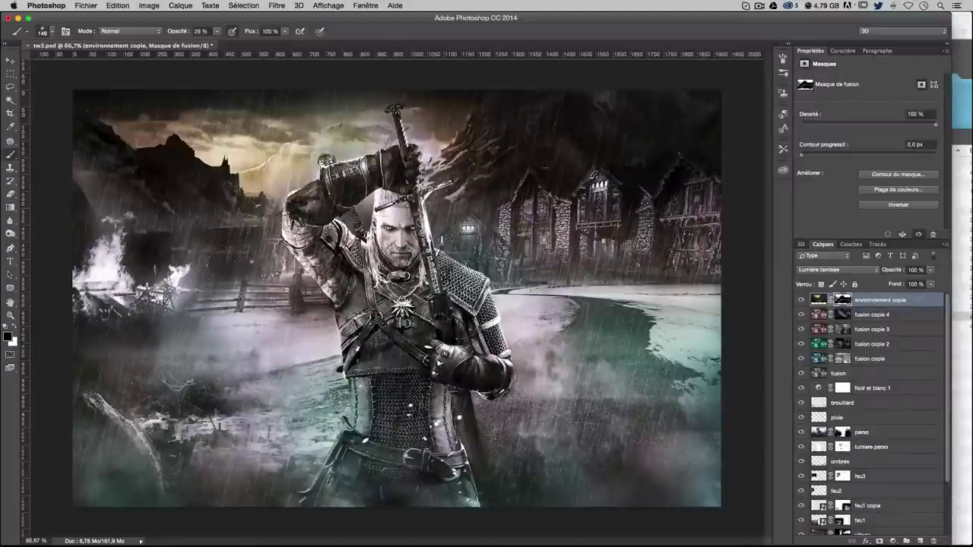
pyautogui.press(']')
pyautogui.press(']')
pyautogui.press(']')
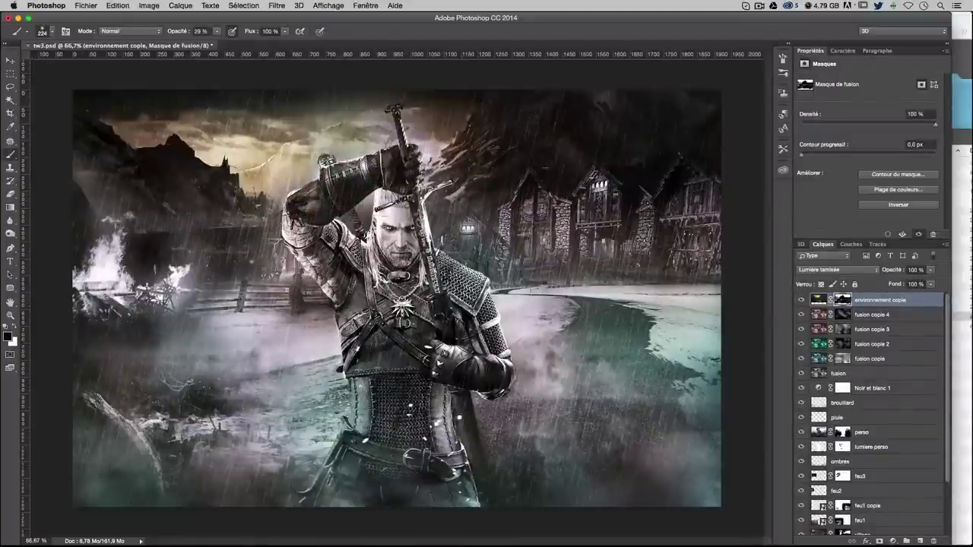
pyautogui.moveTo(229, 186); pyautogui.dragTo(241, 175)
pyautogui.moveTo(99, 143); pyautogui.dragTo(77, 114)
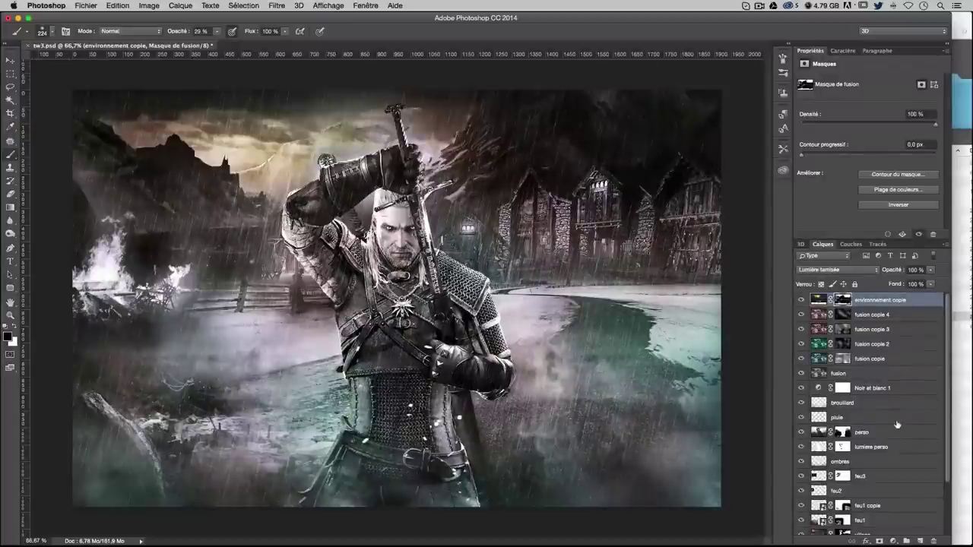
pyautogui.scroll(-4, 897, 426)
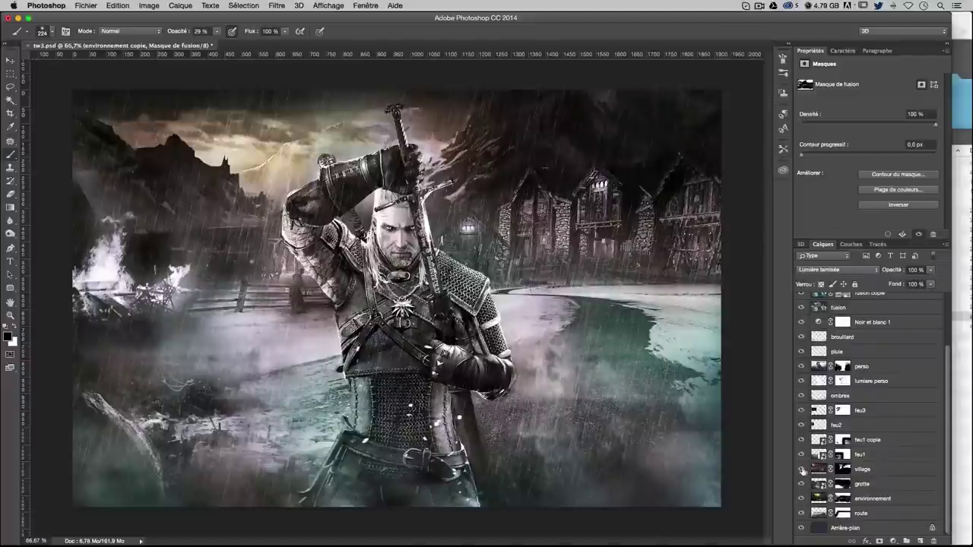
# Duplicate the village layer to the top in Lumière tamisée blend and target its mask
pyautogui.click(877, 472)
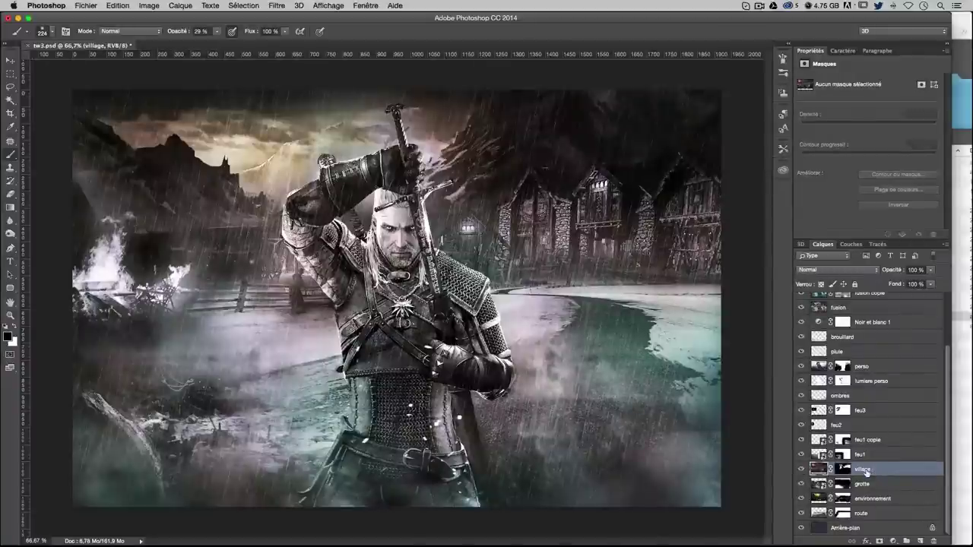
pyautogui.hotkey('ctrl', 'j')
pyautogui.moveTo(864, 472)
pyautogui.mouseDown()
pyautogui.moveTo(867, 205)
pyautogui.moveTo(878, 297)
pyautogui.mouseUp()
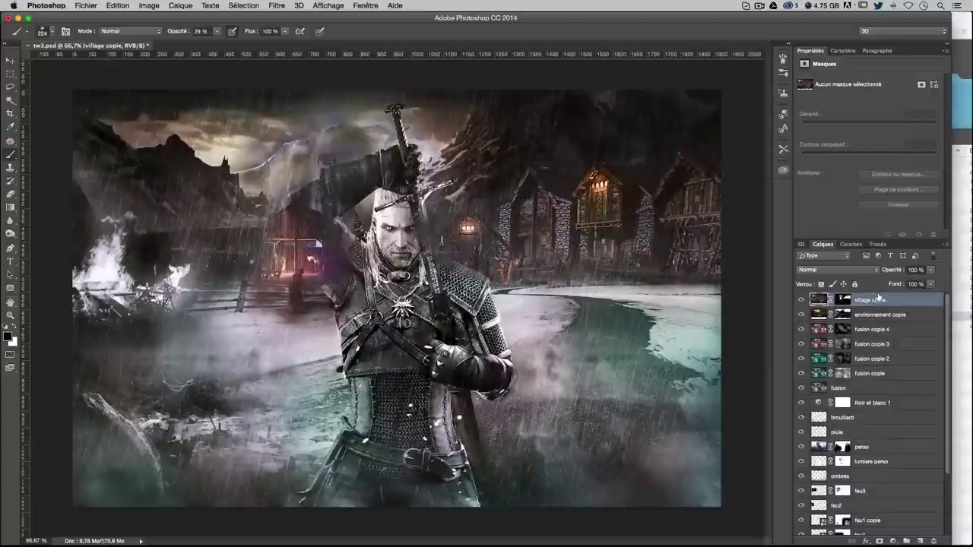
pyautogui.click(844, 270)
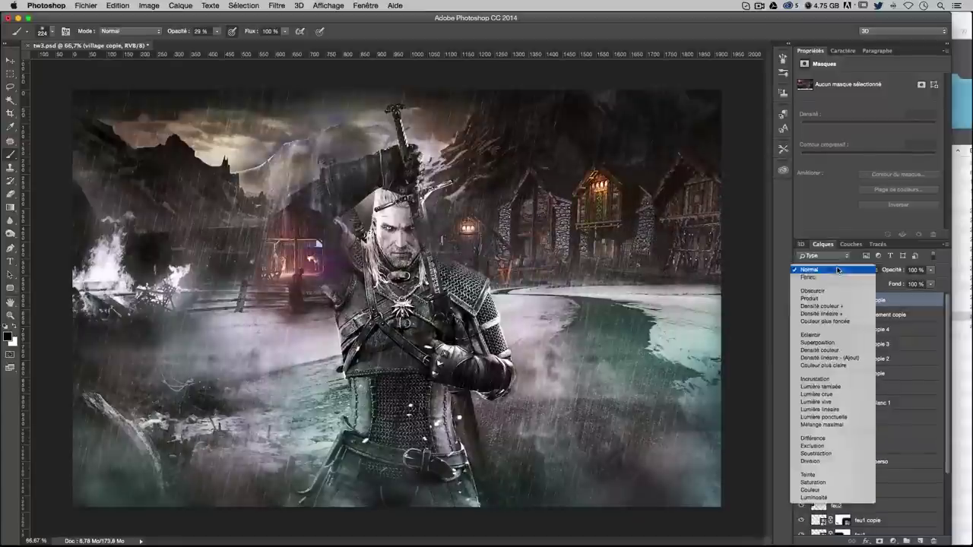
pyautogui.click(834, 378)
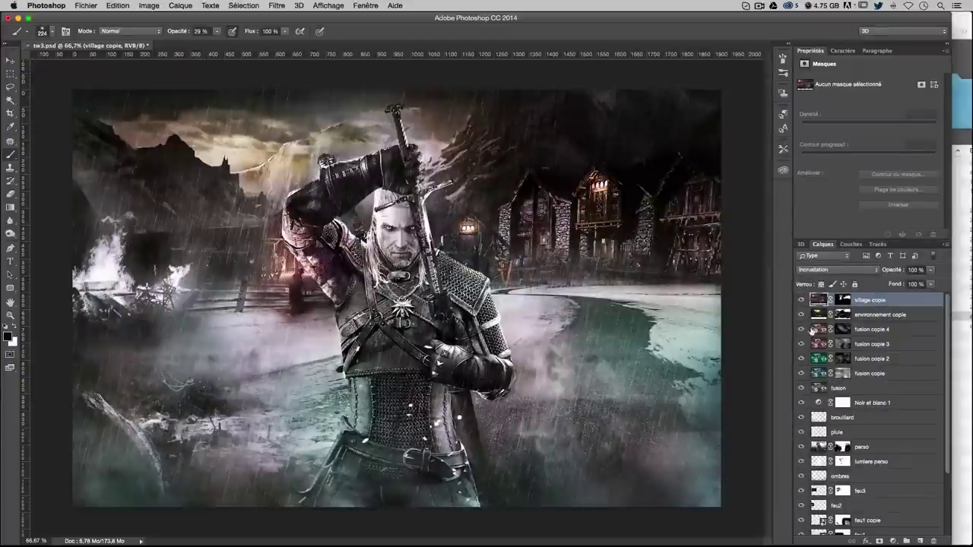
pyautogui.click(837, 270)
pyautogui.click(832, 279)
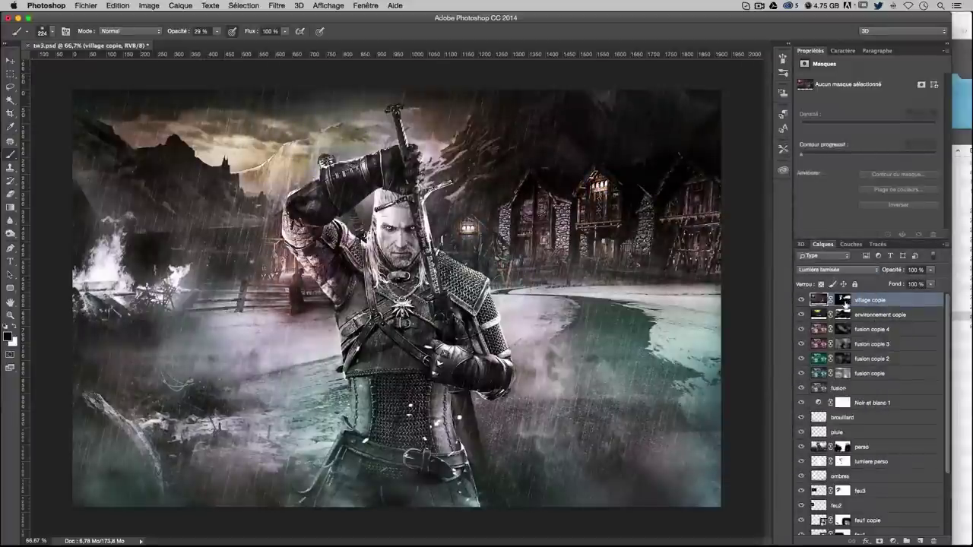
pyautogui.click(844, 301)
# Paint the village copie mask with a 413-pixel brush over the arm, houses and upper-right village
pyautogui.moveTo(396, 228); pyautogui.dragTo(434, 221)
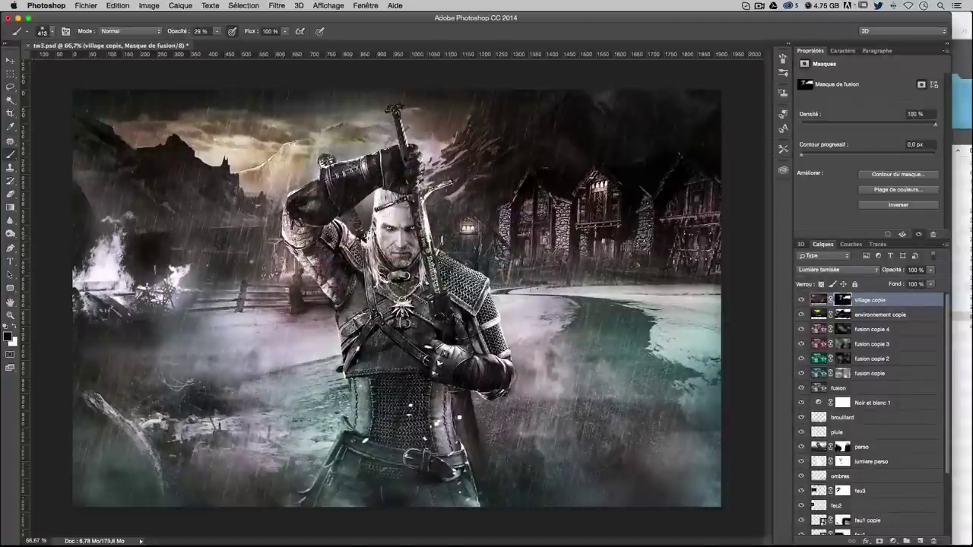
pyautogui.moveTo(297, 281)
pyautogui.mouseDown()
pyautogui.moveTo(517, 228)
pyautogui.moveTo(601, 220)
pyautogui.mouseUp()
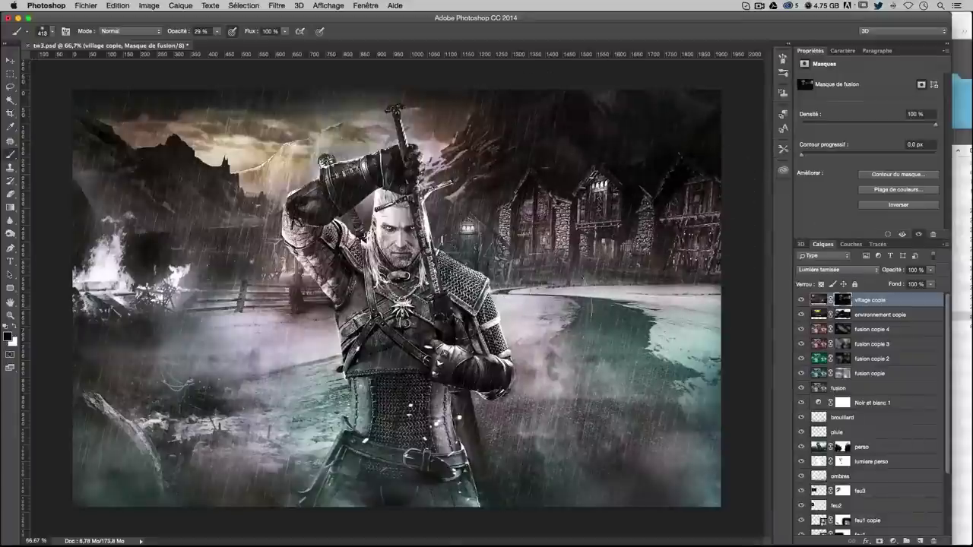
pyautogui.click(800, 300)
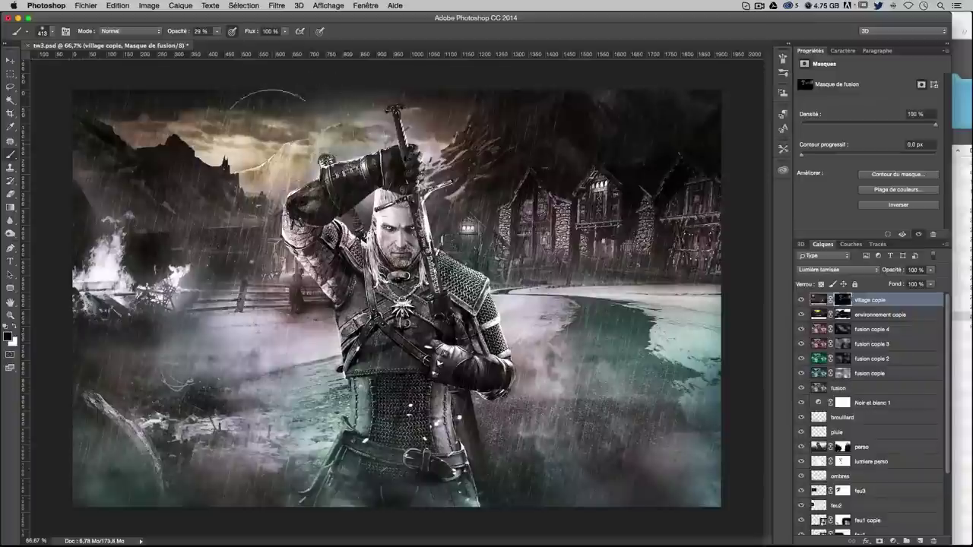
pyautogui.click(801, 300)
pyautogui.click(801, 300)
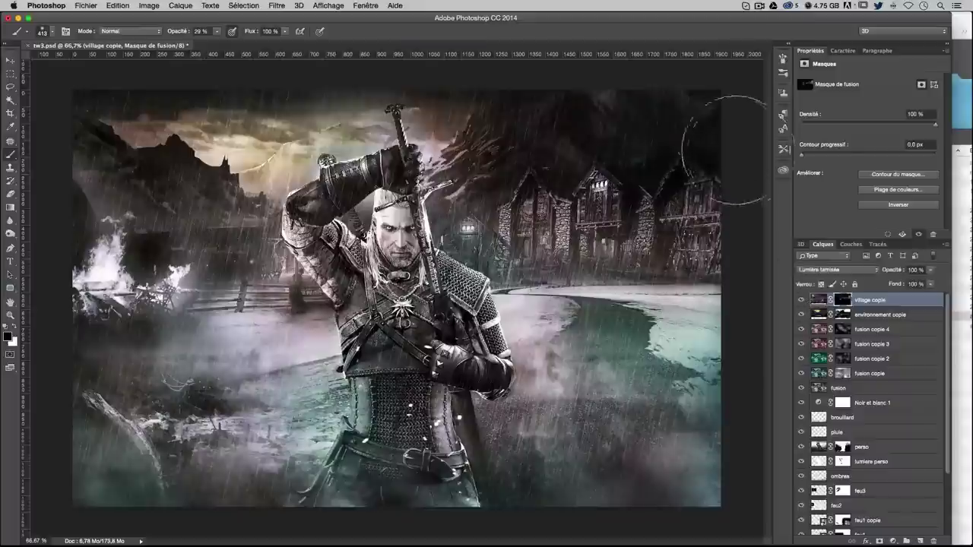
pyautogui.moveTo(726, 150); pyautogui.dragTo(627, 144)
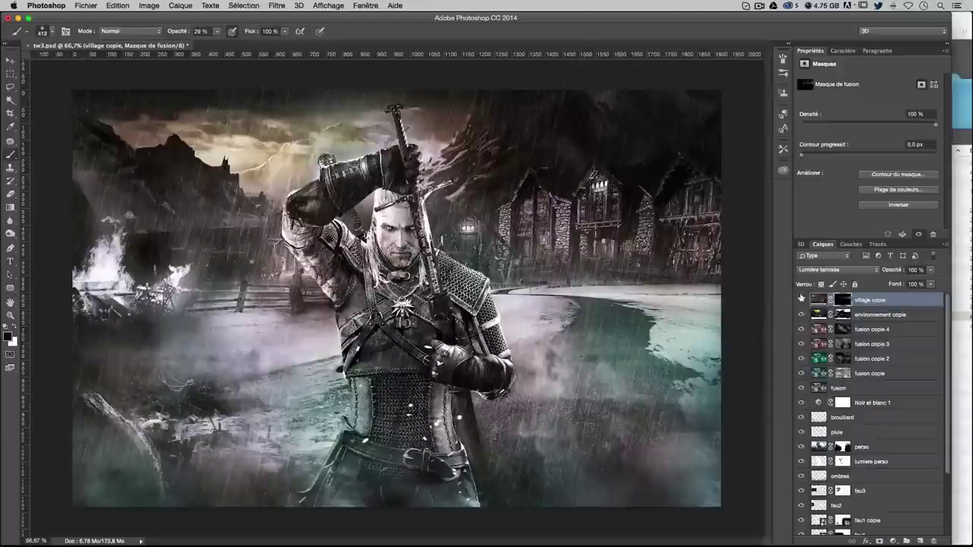
pyautogui.click(801, 299)
pyautogui.scroll(-1, 850, 447)
# Duplicate the perso character layer and move perso copie to the top of the stack
pyautogui.scroll(-1, 850, 446)
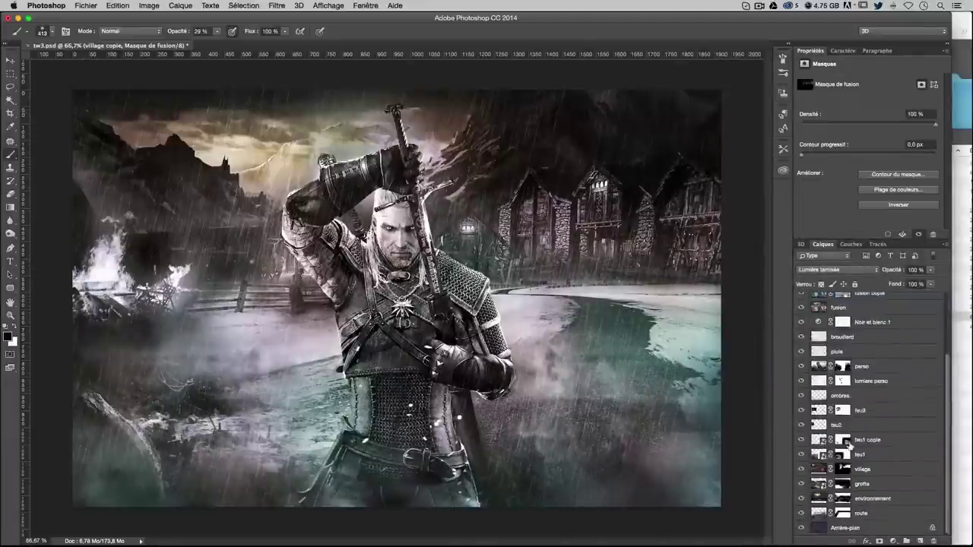
pyautogui.scroll(-1, 852, 450)
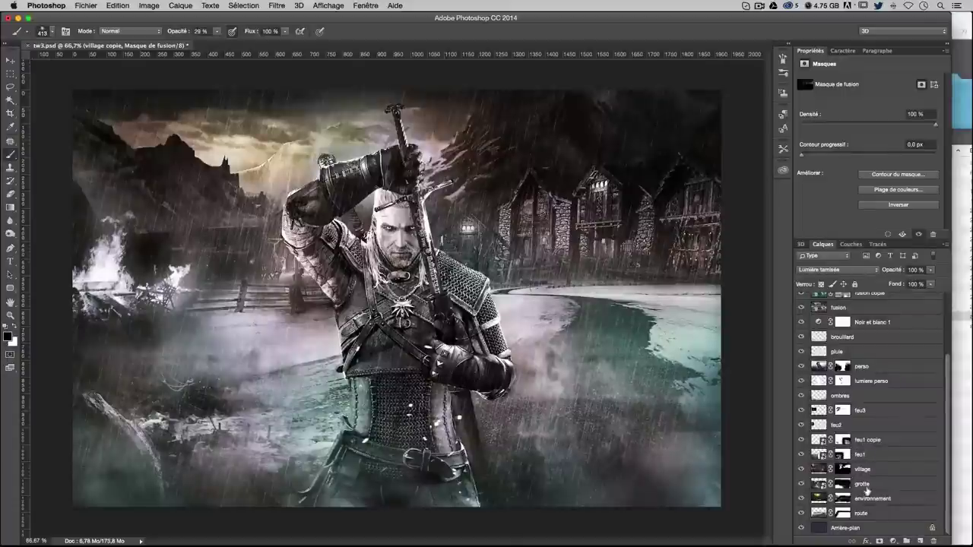
pyautogui.click(875, 369)
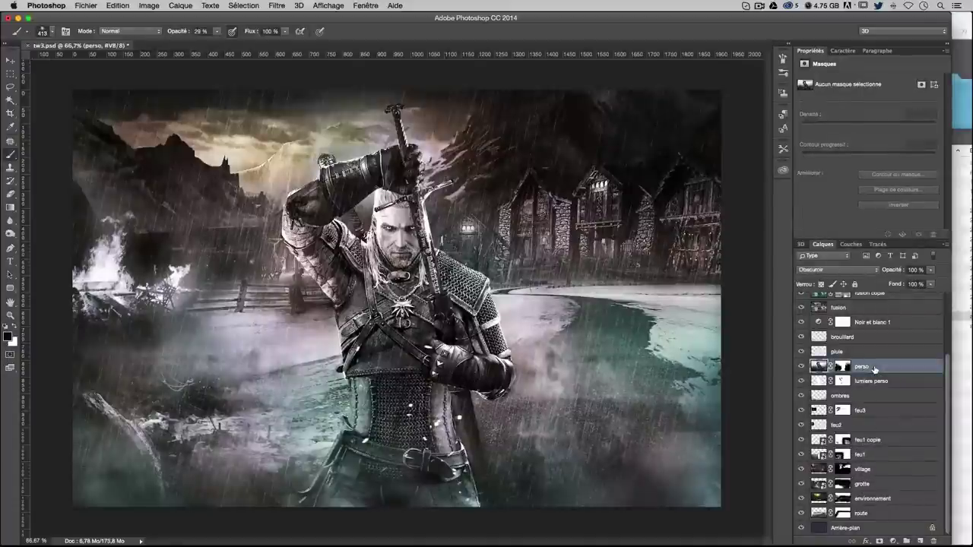
pyautogui.hotkey('ctrl', 'j')
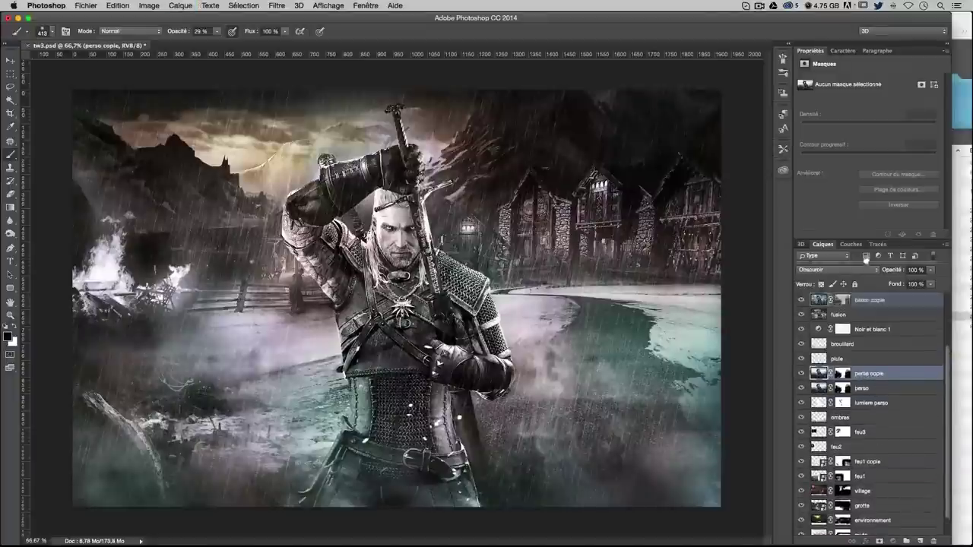
pyautogui.scroll(3, 867, 327)
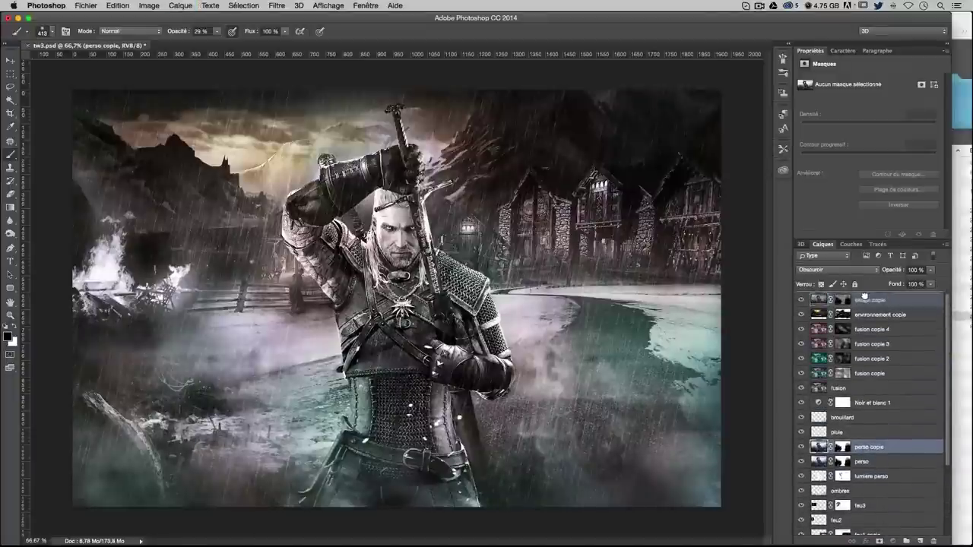
pyautogui.moveTo(865, 253); pyautogui.dragTo(865, 300)
# Set perso copie's blend mode to Lumière tamisée and target its layer mask
pyautogui.click(838, 272)
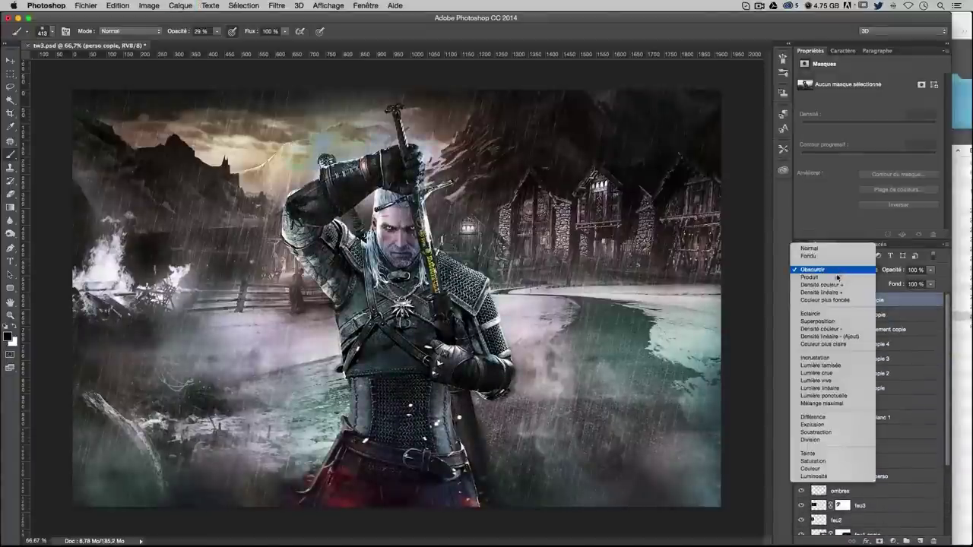
pyautogui.click(830, 367)
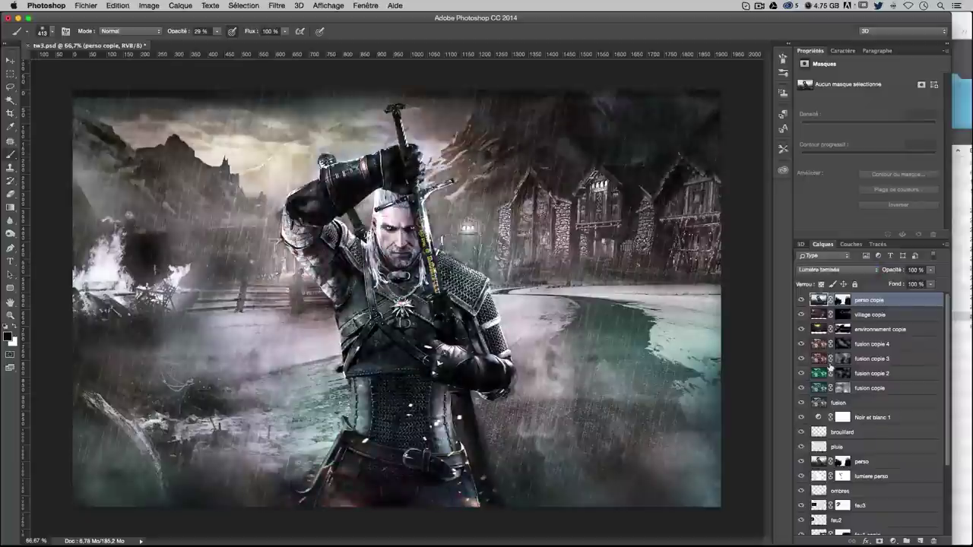
pyautogui.click(827, 270)
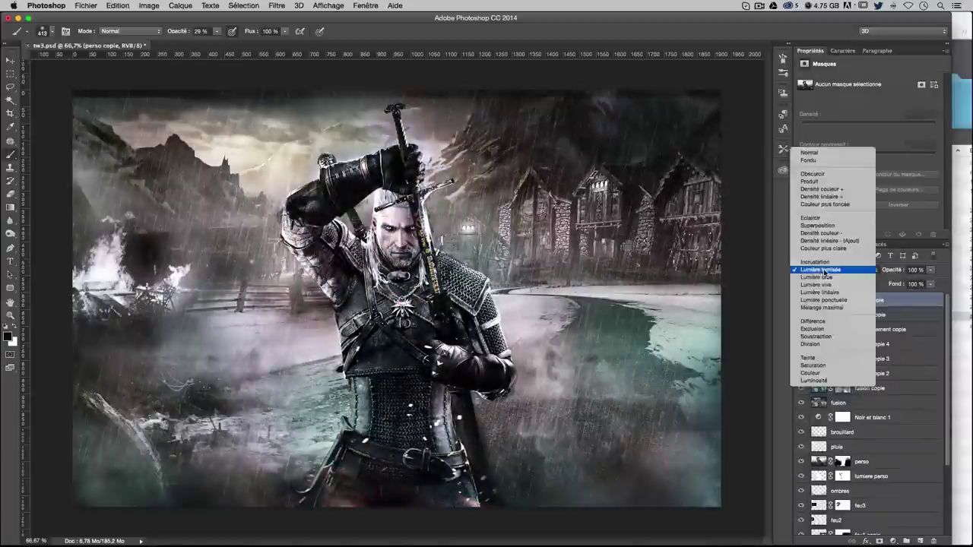
pyautogui.click(825, 269)
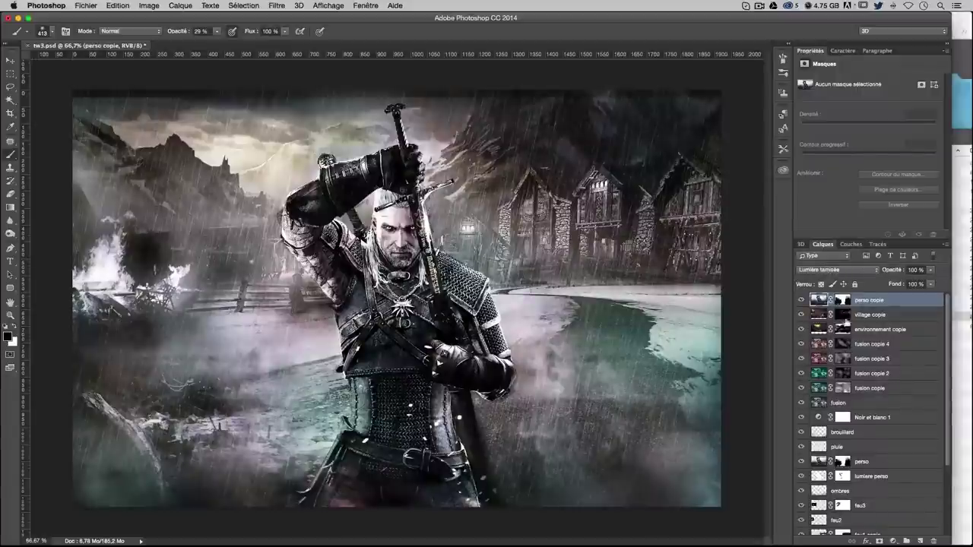
pyautogui.click(843, 300)
# With a 454-pixel brush at 84% opacity, darken the sky and lighten the lower-left foreground
pyautogui.moveTo(335, 183)
pyautogui.mouseDown()
pyautogui.moveTo(251, 152)
pyautogui.moveTo(106, 129)
pyautogui.mouseUp()
pyautogui.moveTo(205, 129); pyautogui.dragTo(228, 129)
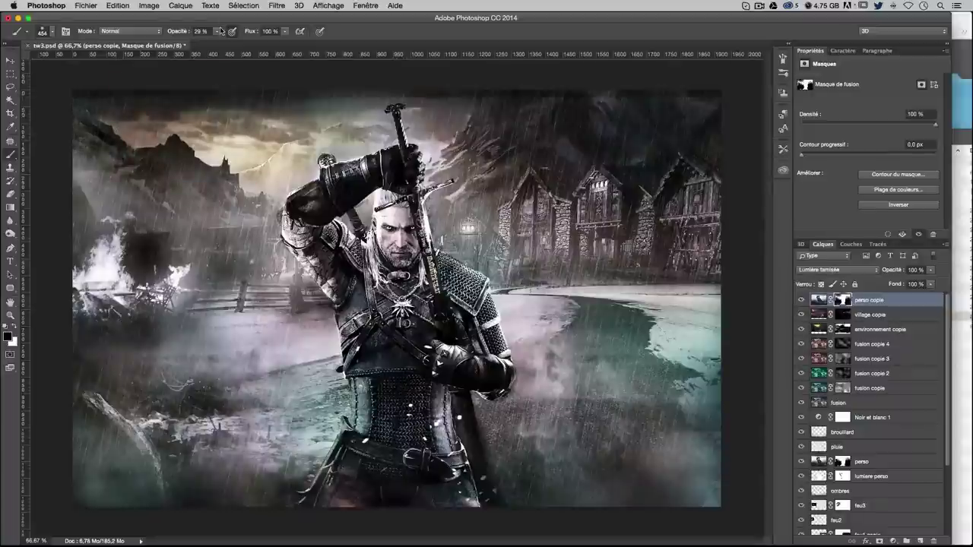
pyautogui.moveTo(241, 46); pyautogui.dragTo(250, 44)
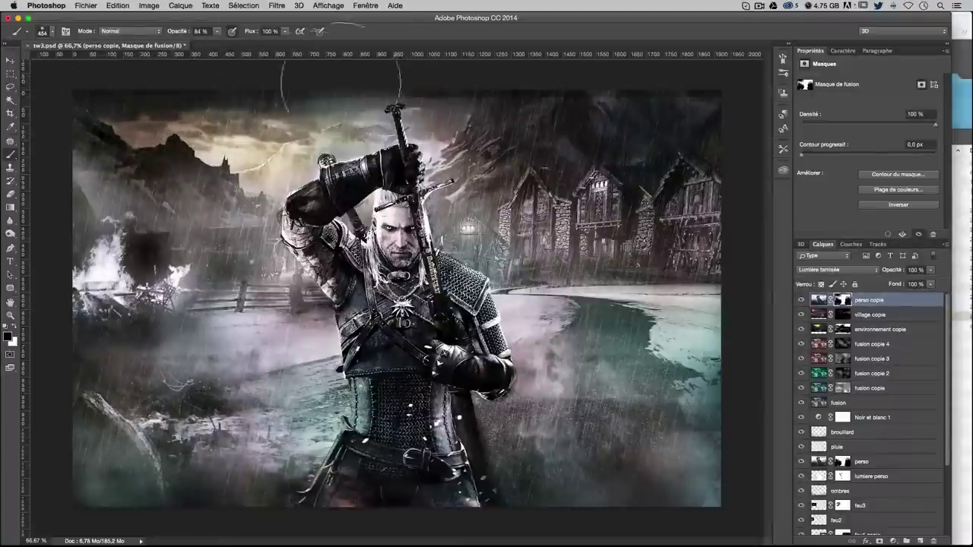
pyautogui.moveTo(283, 114)
pyautogui.mouseDown()
pyautogui.moveTo(539, 65)
pyautogui.moveTo(739, 109)
pyautogui.mouseUp()
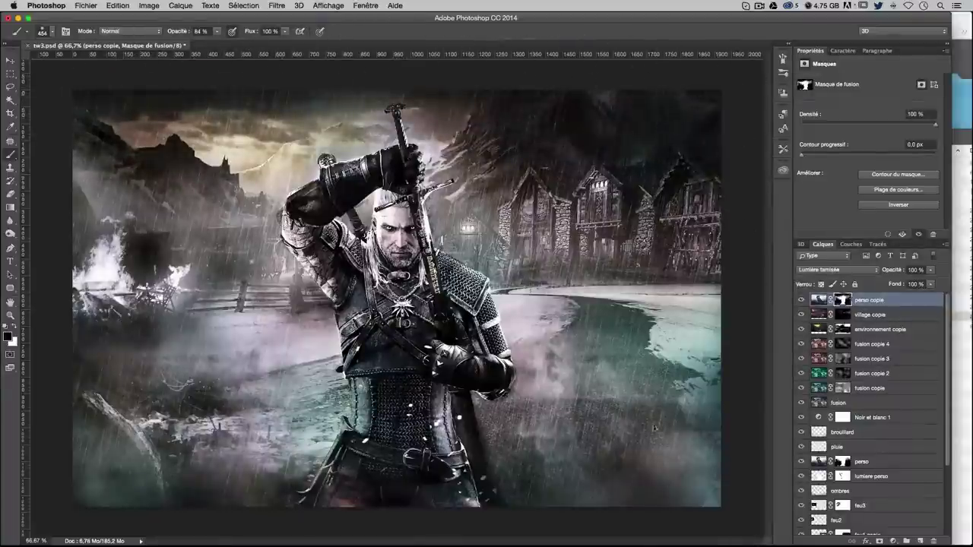
pyautogui.moveTo(190, 464); pyautogui.dragTo(167, 449)
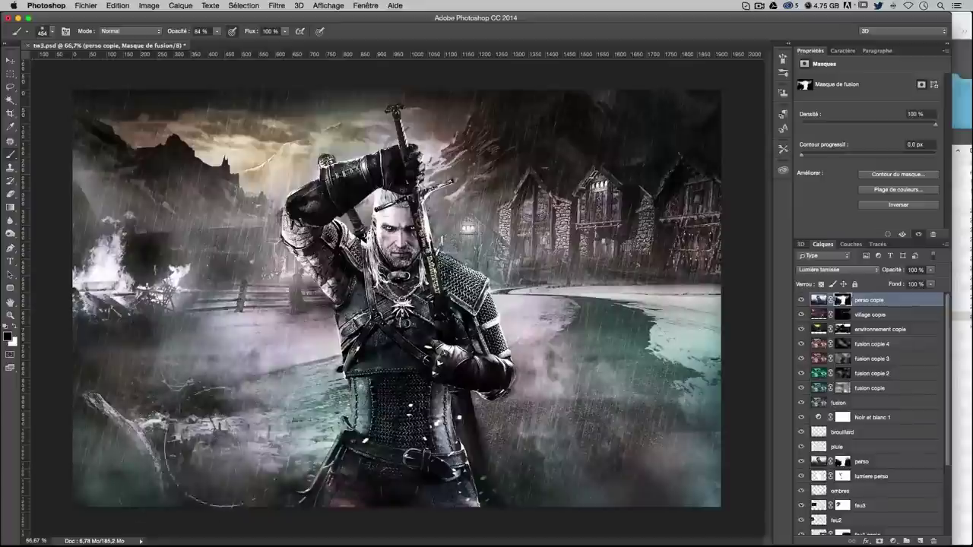
pyautogui.moveTo(91, 258); pyautogui.dragTo(198, 190)
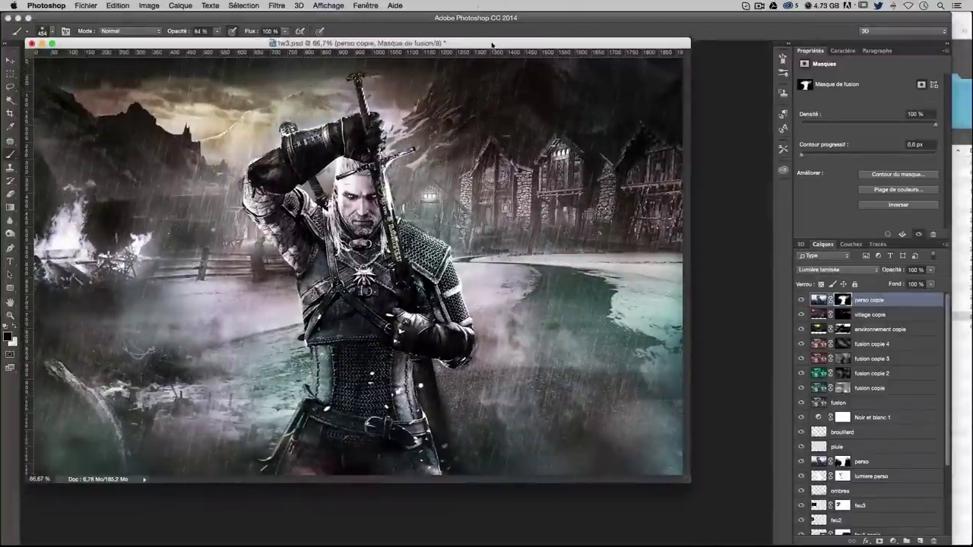
pyautogui.moveTo(357, 50); pyautogui.dragTo(362, 33)
pyautogui.moveTo(216, 33); pyautogui.dragTo(350, 76)
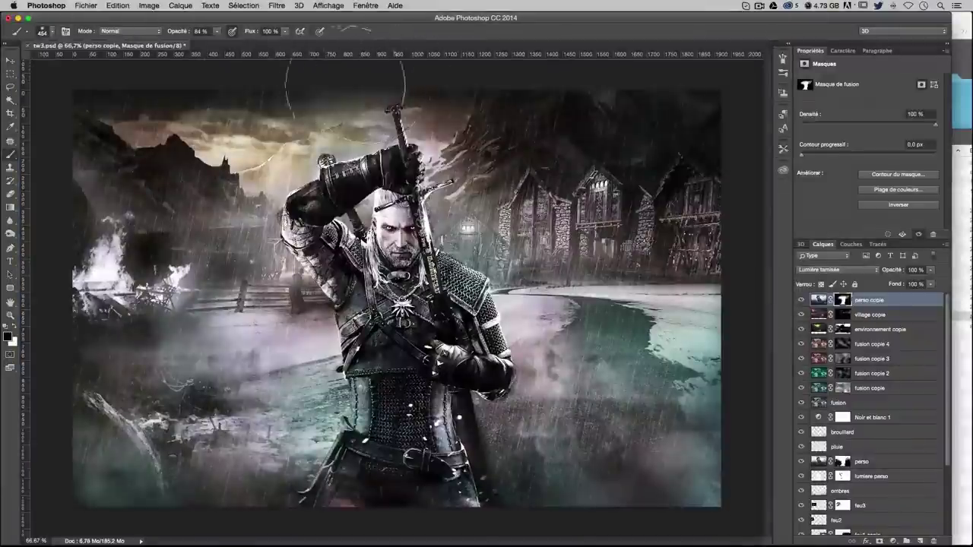
# Darken the houses and left buildings on the perso copie mask, then shrink the brush to 168
pyautogui.moveTo(532, 228)
pyautogui.mouseDown()
pyautogui.moveTo(479, 220)
pyautogui.moveTo(433, 248)
pyautogui.mouseUp()
pyautogui.moveTo(551, 278); pyautogui.dragTo(585, 284)
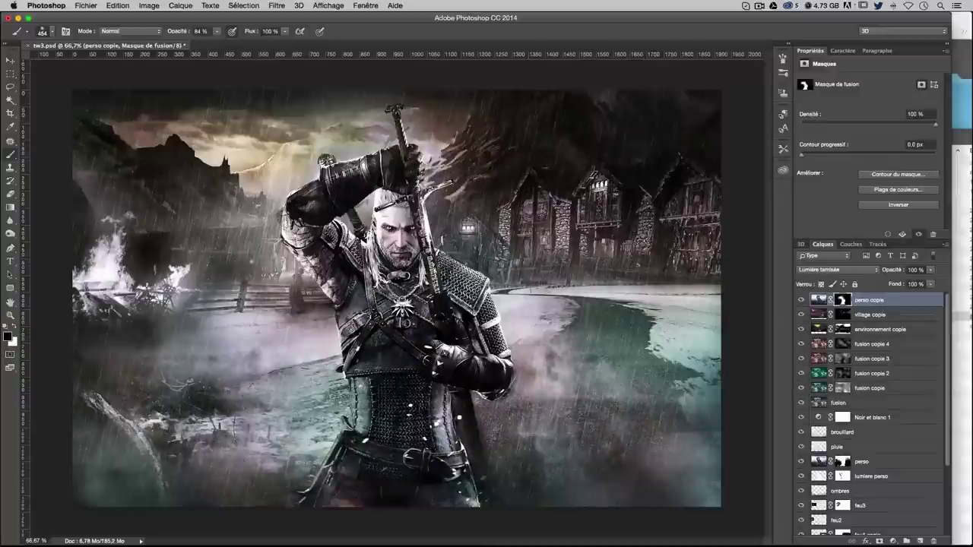
pyautogui.moveTo(281, 266)
pyautogui.mouseDown()
pyautogui.moveTo(221, 205)
pyautogui.moveTo(292, 244)
pyautogui.mouseUp()
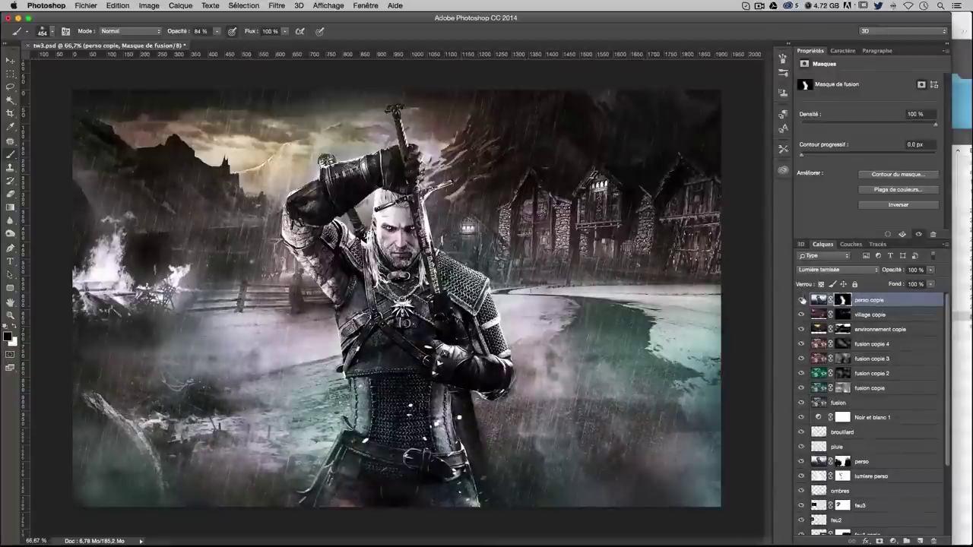
pyautogui.click(801, 300)
pyautogui.click(802, 300)
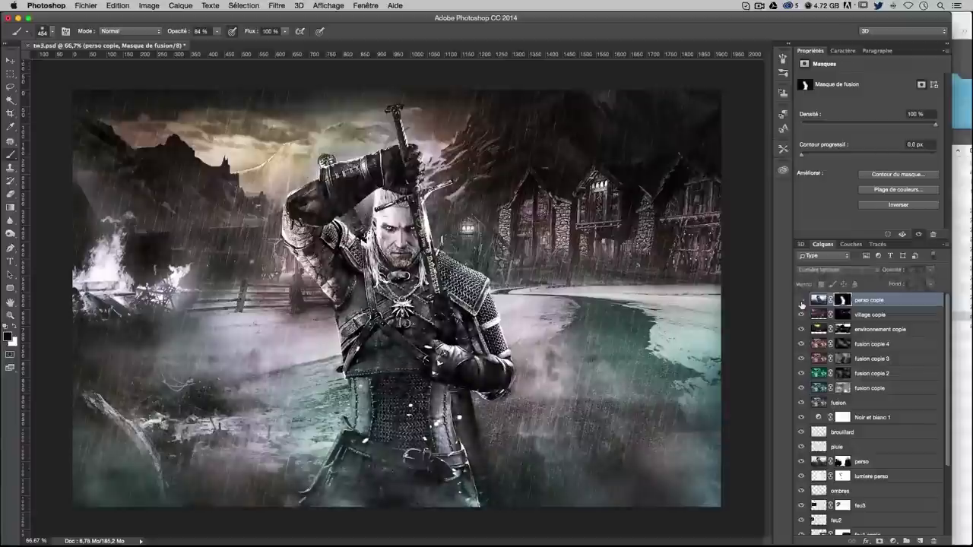
pyautogui.click(801, 301)
pyautogui.moveTo(554, 269); pyautogui.dragTo(517, 264)
pyautogui.moveTo(391, 196); pyautogui.dragTo(381, 196)
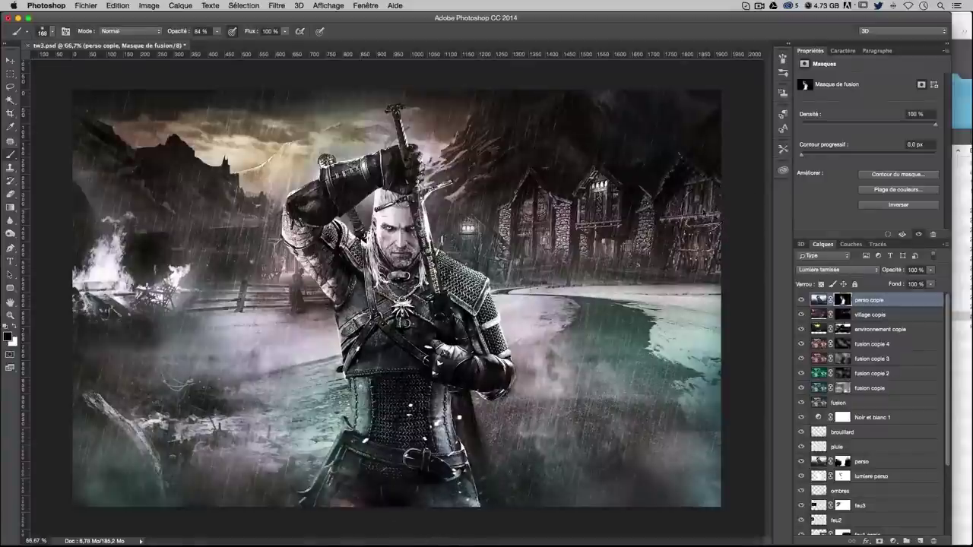
# Target the environnement copie layer mask, compare its visibility, and enlarge the brush
pyautogui.click(804, 314)
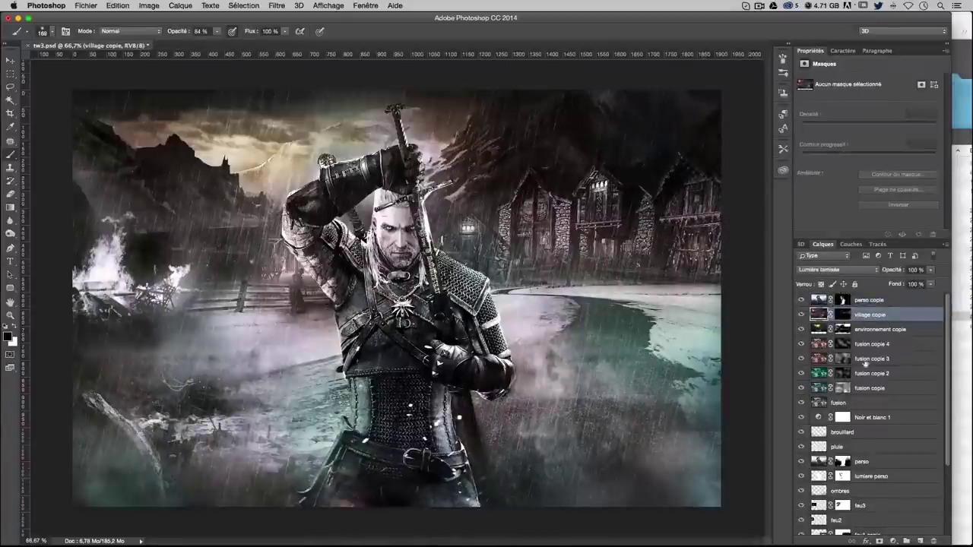
pyautogui.click(897, 330)
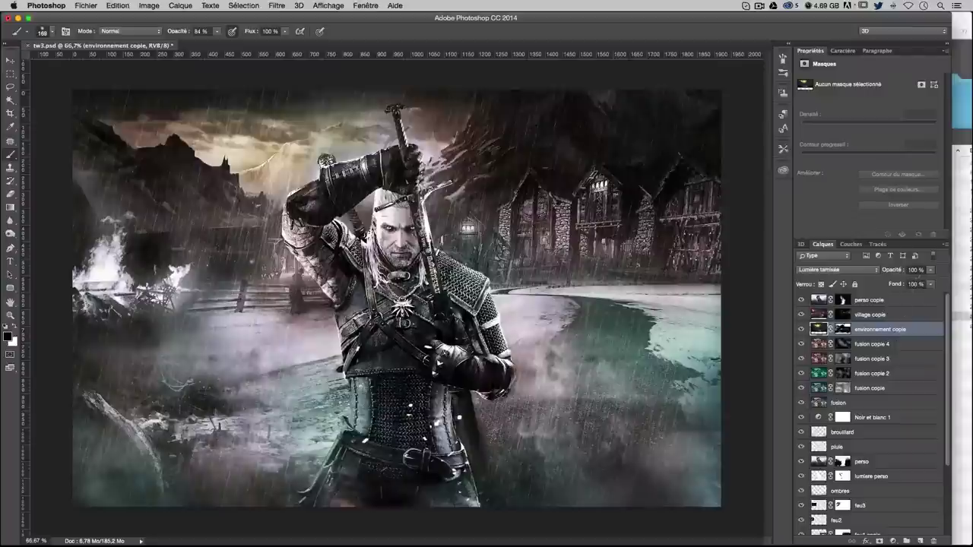
pyautogui.click(842, 329)
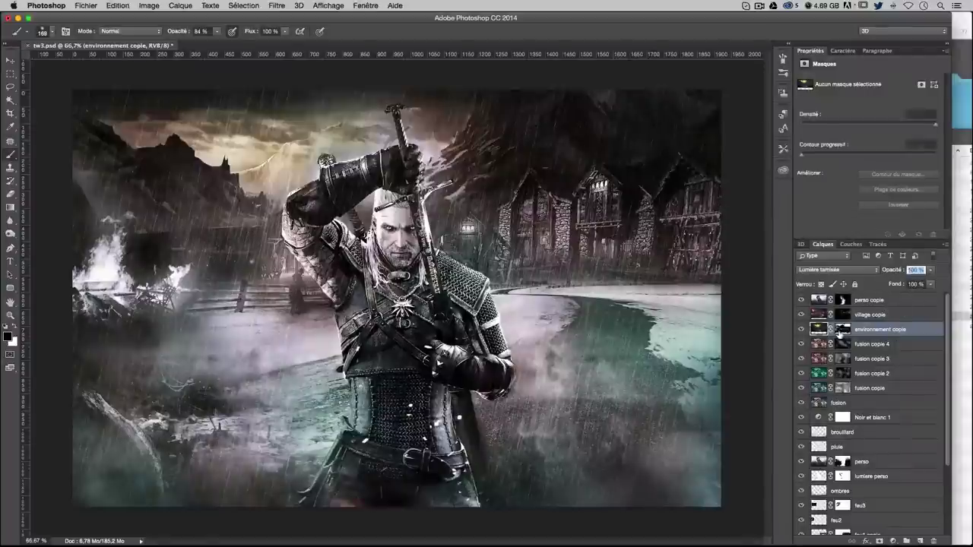
pyautogui.click(802, 330)
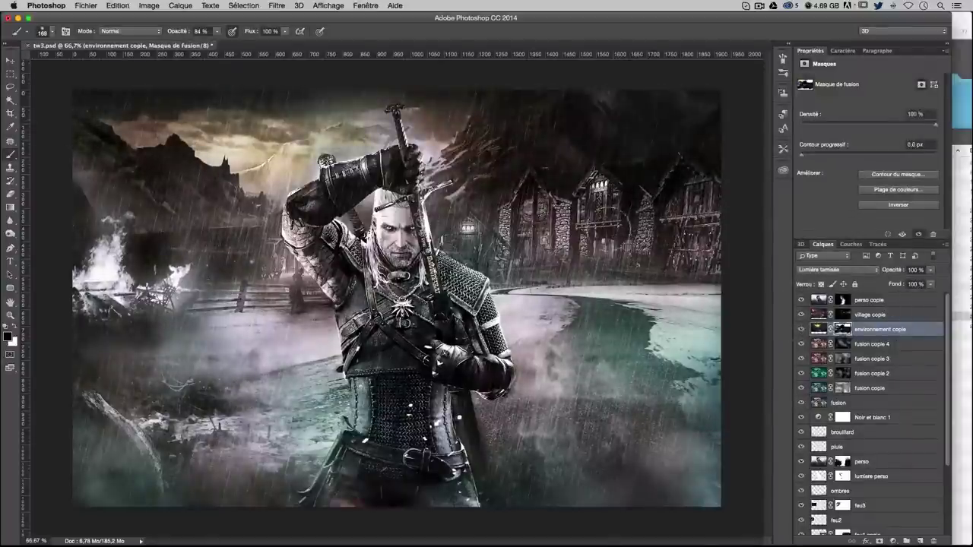
pyautogui.moveTo(646, 209); pyautogui.dragTo(684, 209)
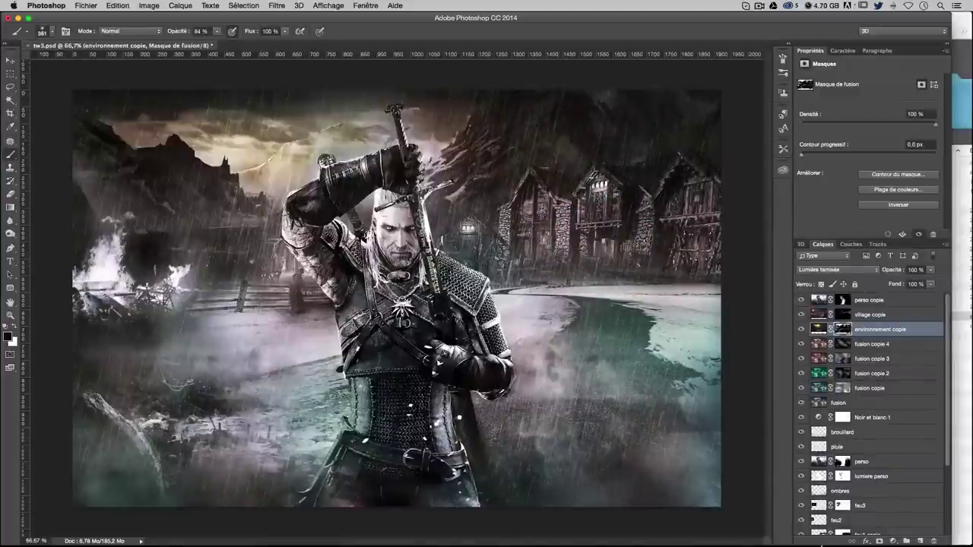
# Duplicate the feu1 fire layer and move the copy to the top of the stack
pyautogui.scroll(-5, 871, 450)
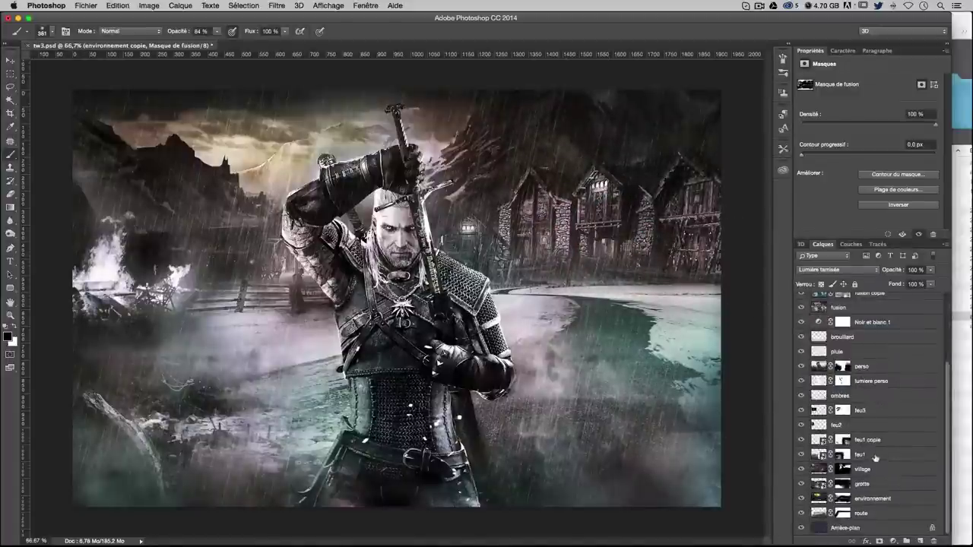
pyautogui.click(887, 454)
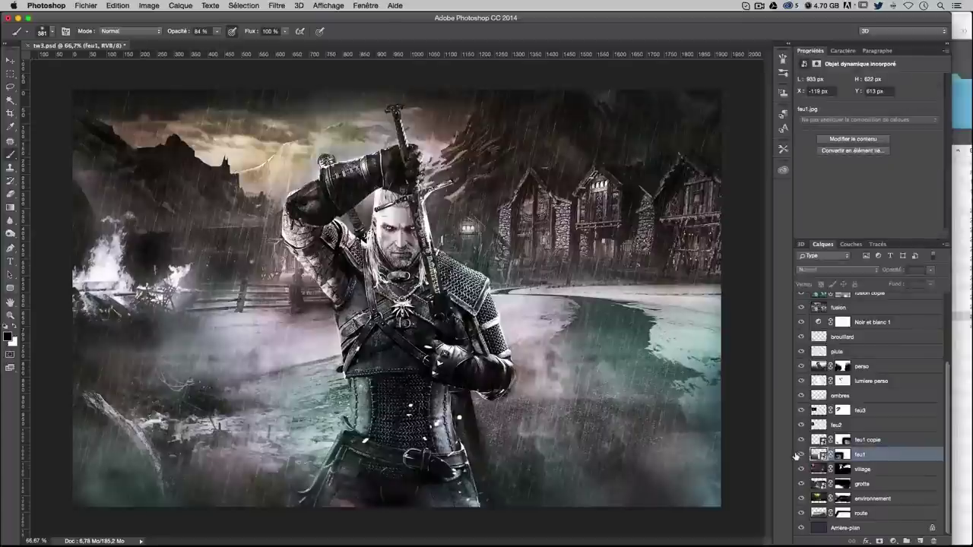
pyautogui.hotkey('ctrl', 'j')
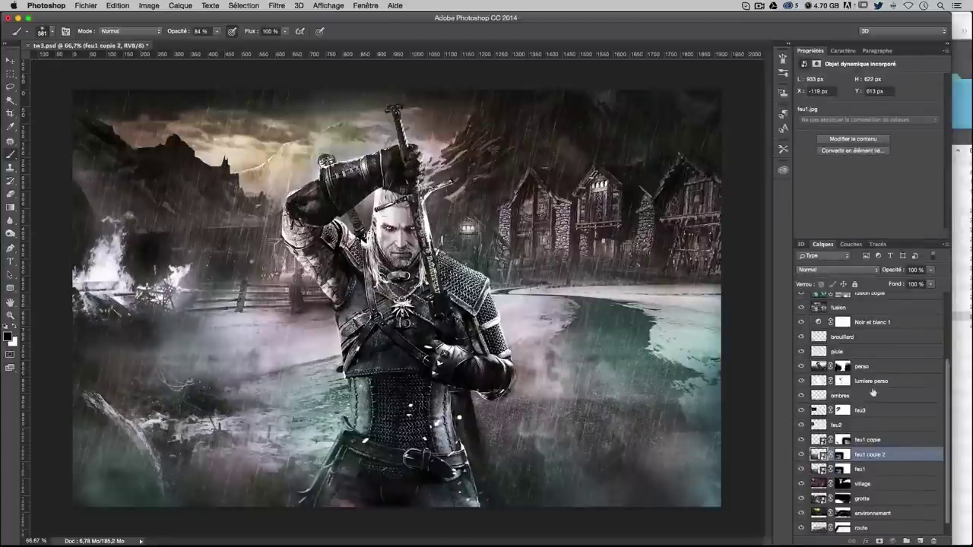
pyautogui.scroll(2, 873, 392)
pyautogui.scroll(2, 871, 365)
pyautogui.scroll(2, 867, 327)
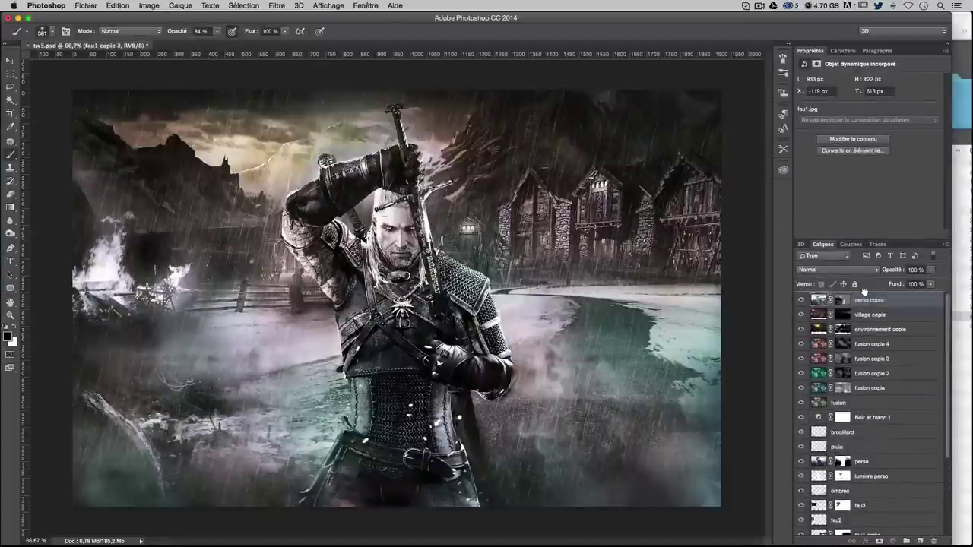
pyautogui.moveTo(864, 293); pyautogui.dragTo(864, 294)
# Blend the fire copy in Lumière tamisée and mask out its bottom-left area
pyautogui.click(836, 270)
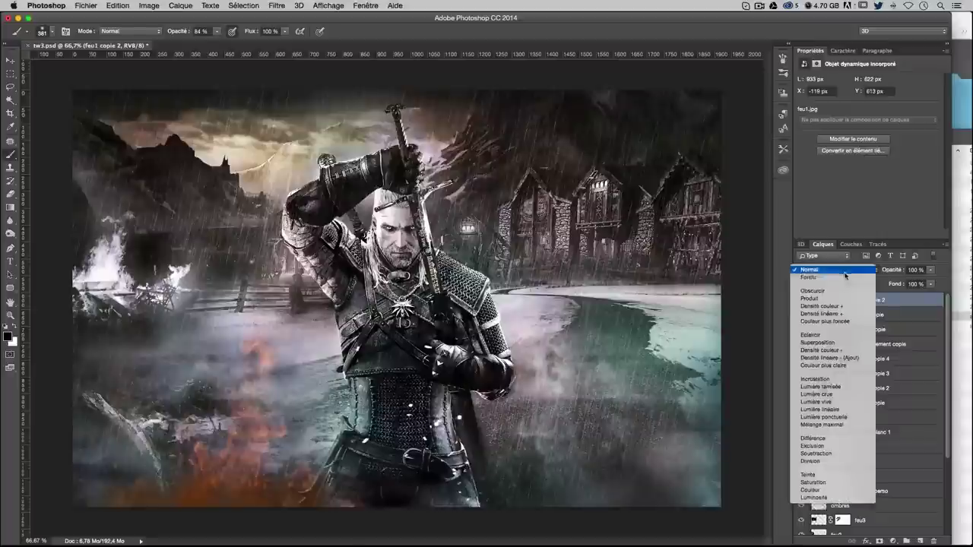
pyautogui.click(837, 386)
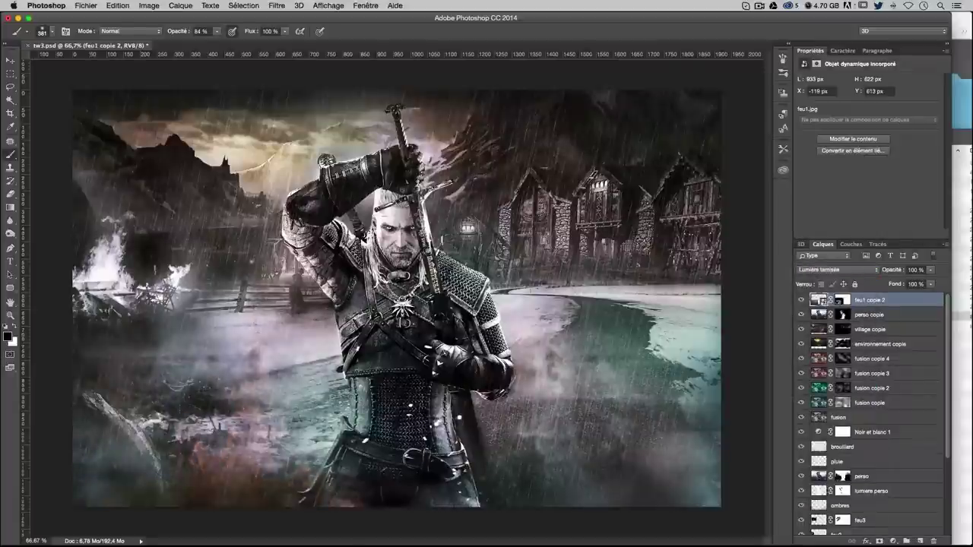
pyautogui.click(802, 301)
pyautogui.click(842, 300)
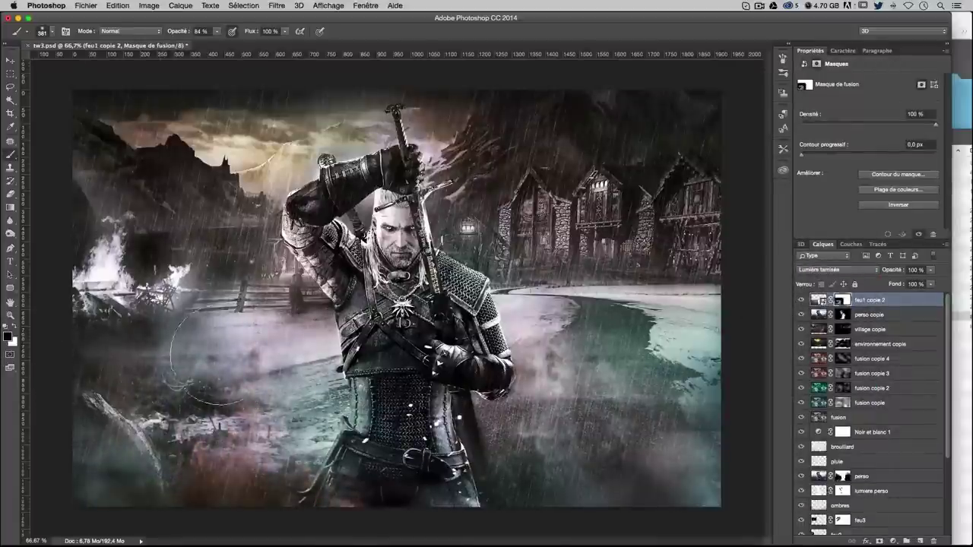
pyautogui.moveTo(213, 372); pyautogui.dragTo(106, 449)
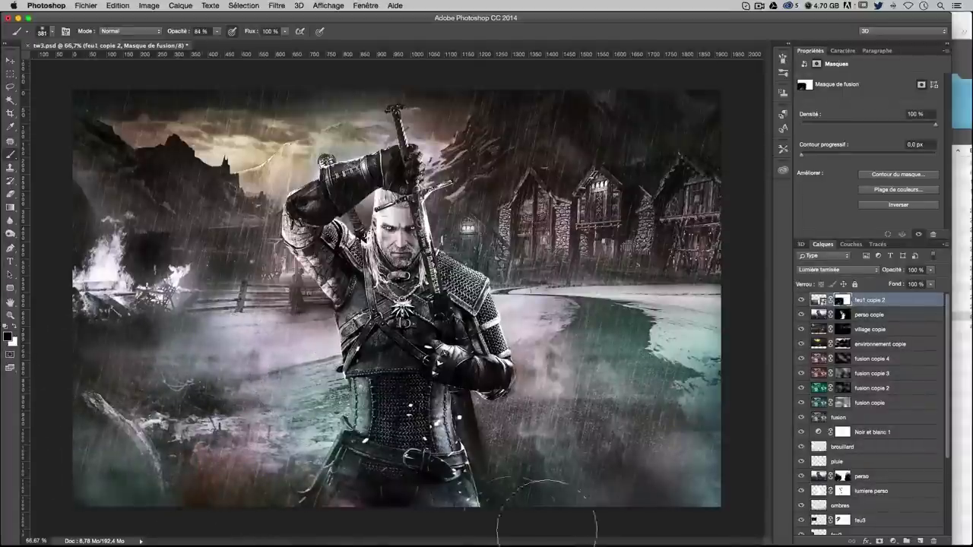
pyautogui.scroll(-5, 830, 468)
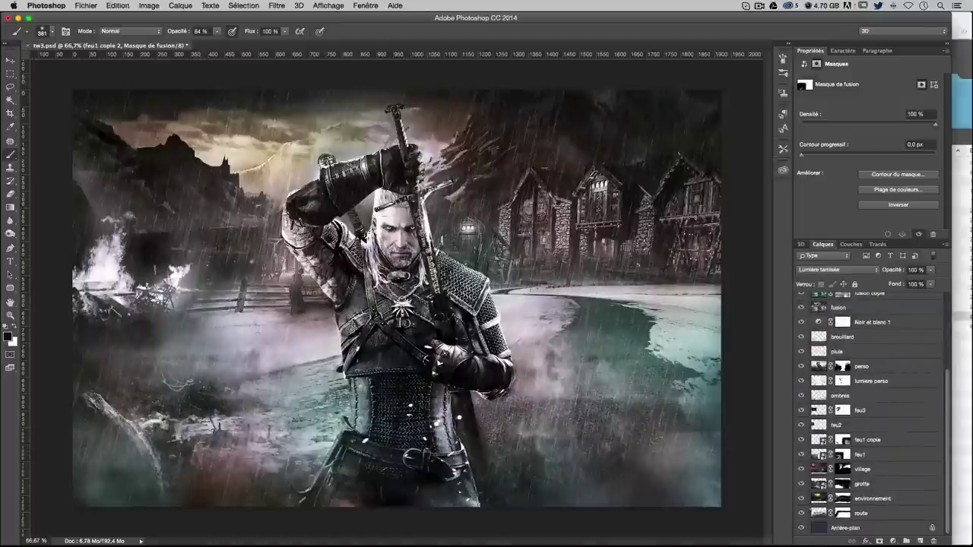
# Duplicate feu1 copie and move feu1 copie 3 to the top of the stack
pyautogui.click(874, 455)
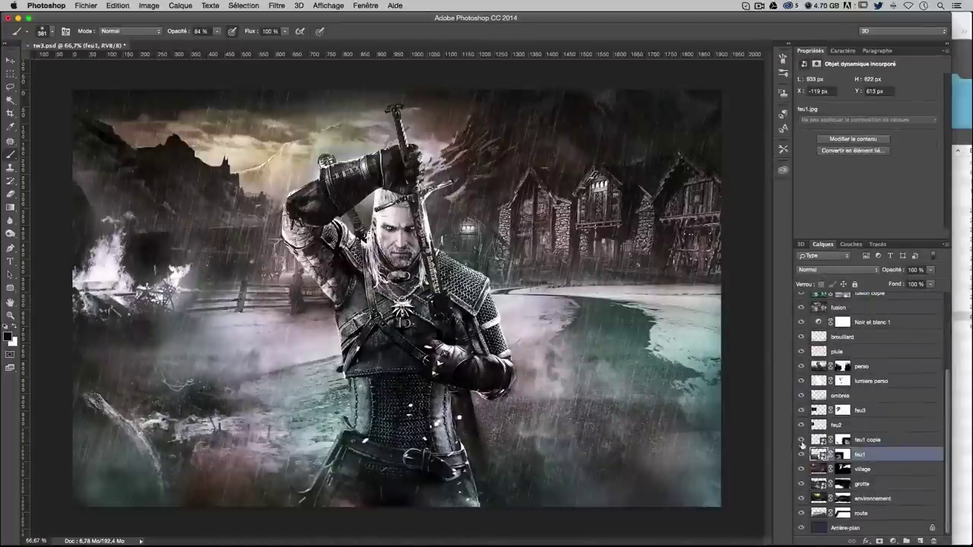
pyautogui.click(893, 441)
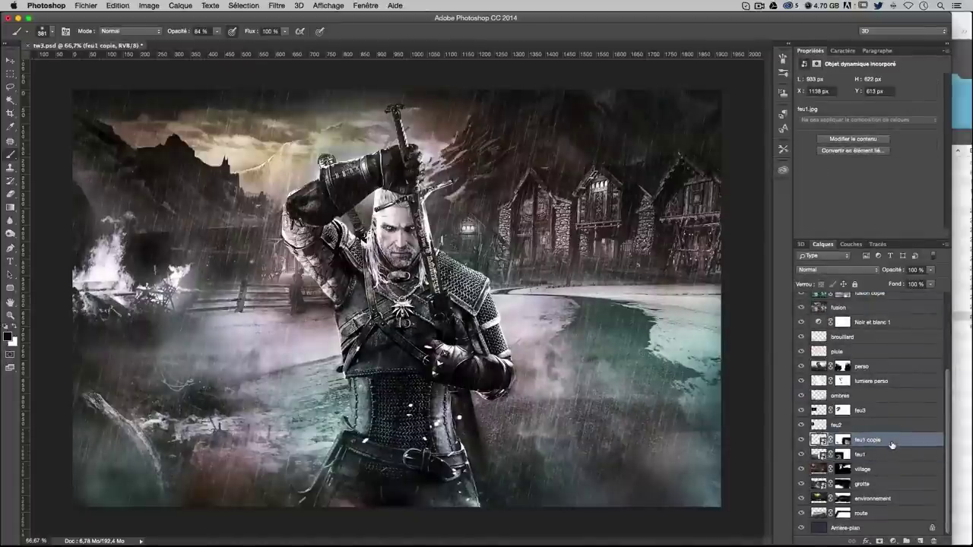
pyautogui.hotkey('ctrl', 'j')
pyautogui.moveTo(892, 444)
pyautogui.mouseDown()
pyautogui.moveTo(882, 224)
pyautogui.moveTo(880, 298)
pyautogui.mouseUp()
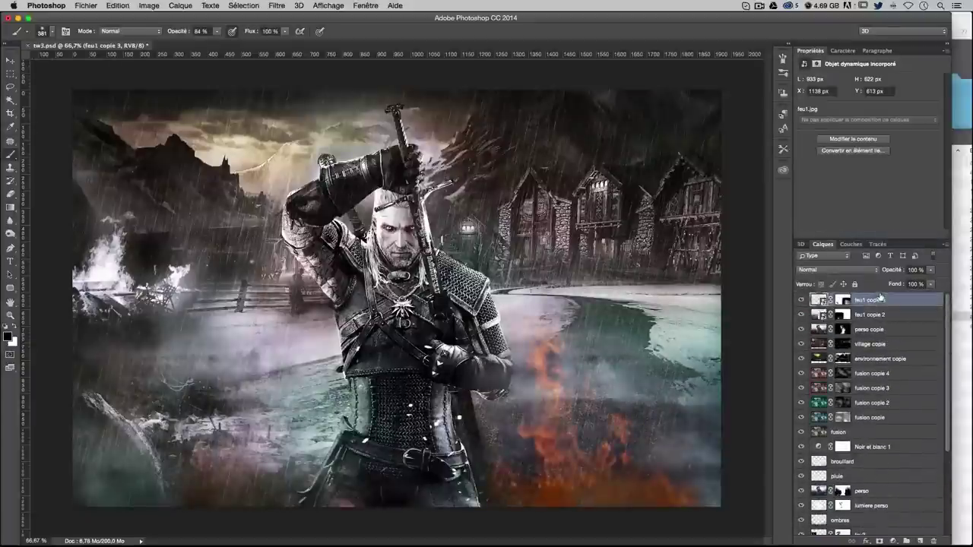
# Set feu1 copie 3 to Lumière tamisée, mask it off the chest, then stamp visible layers
pyautogui.click(836, 269)
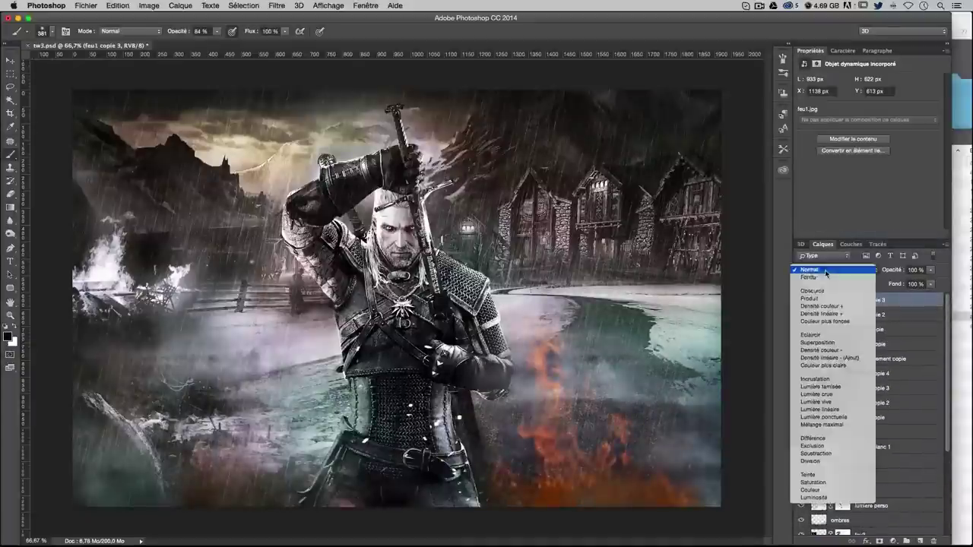
pyautogui.click(833, 388)
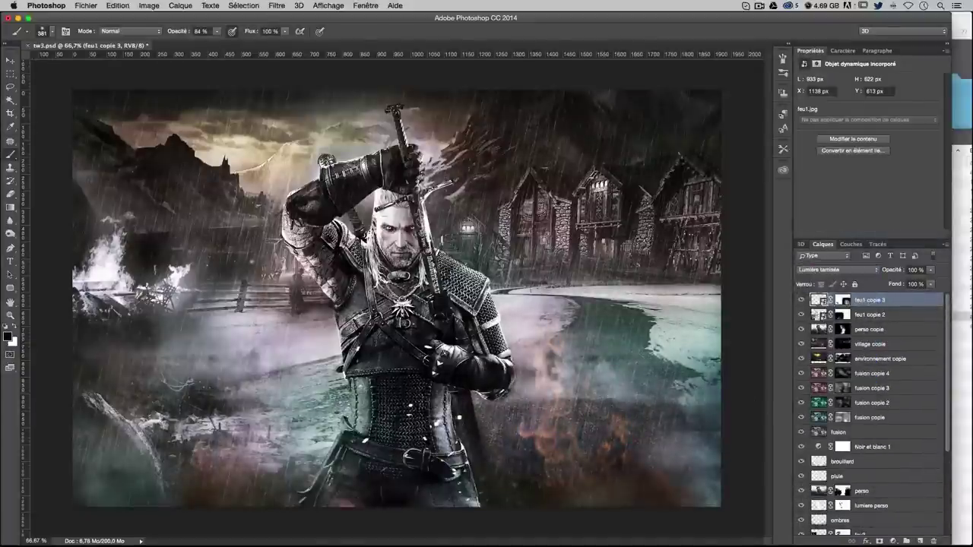
pyautogui.click(842, 300)
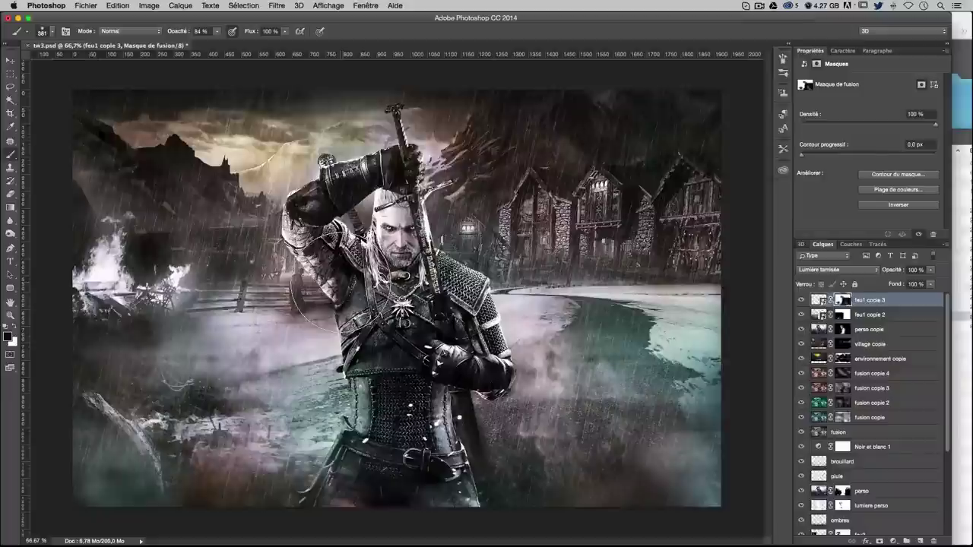
pyautogui.moveTo(371, 254); pyautogui.dragTo(373, 306)
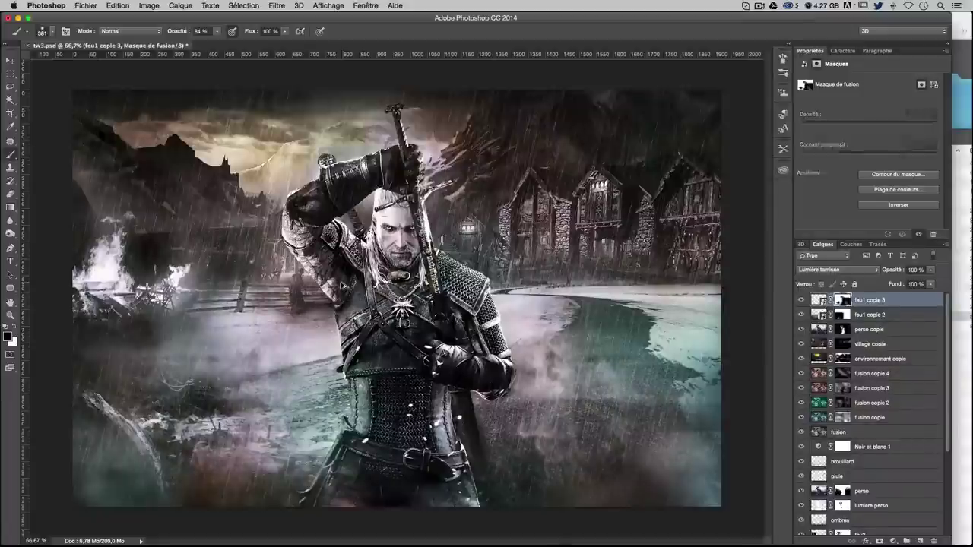
pyautogui.hotkey('ctrl', 'alt', 'shift', 'e')
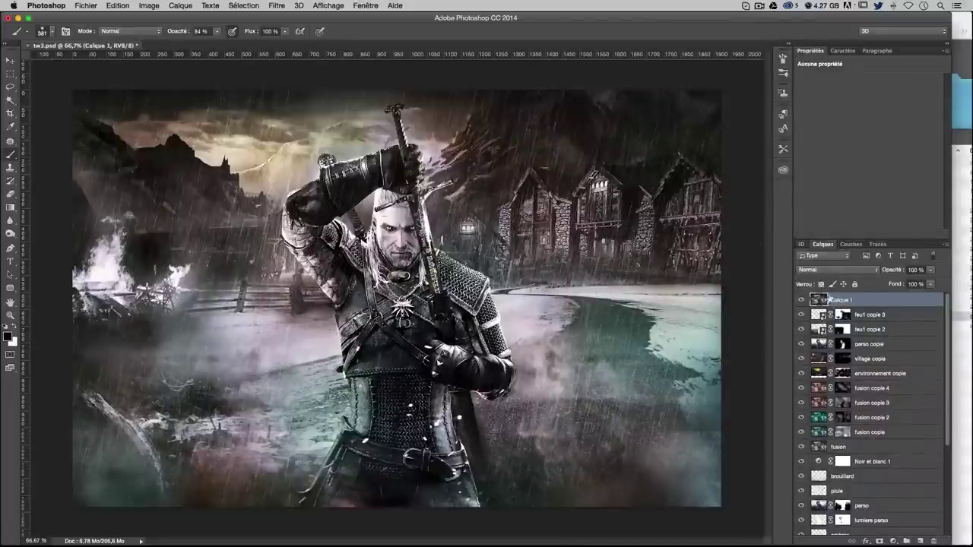
# Rename Calque 1 to 'fusion', check Camera Raw split toning, and duplicate it as fusion copie 5
pyautogui.doubleClick(841, 301)
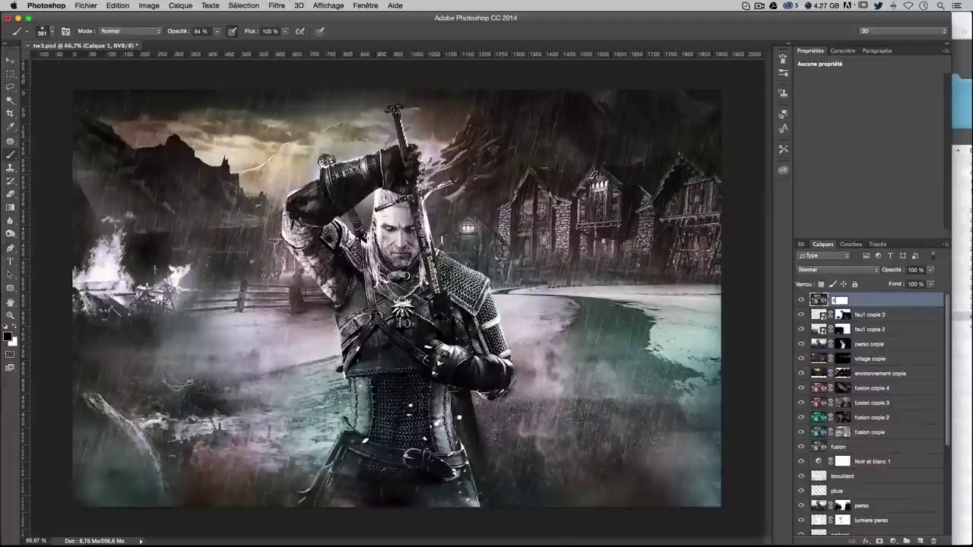
pyautogui.write('sion')
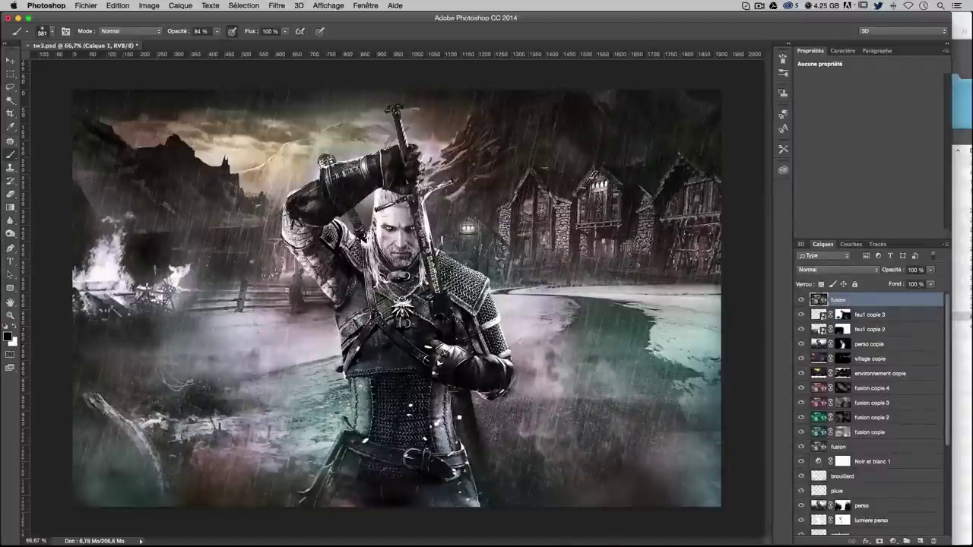
pyautogui.click(328, 5)
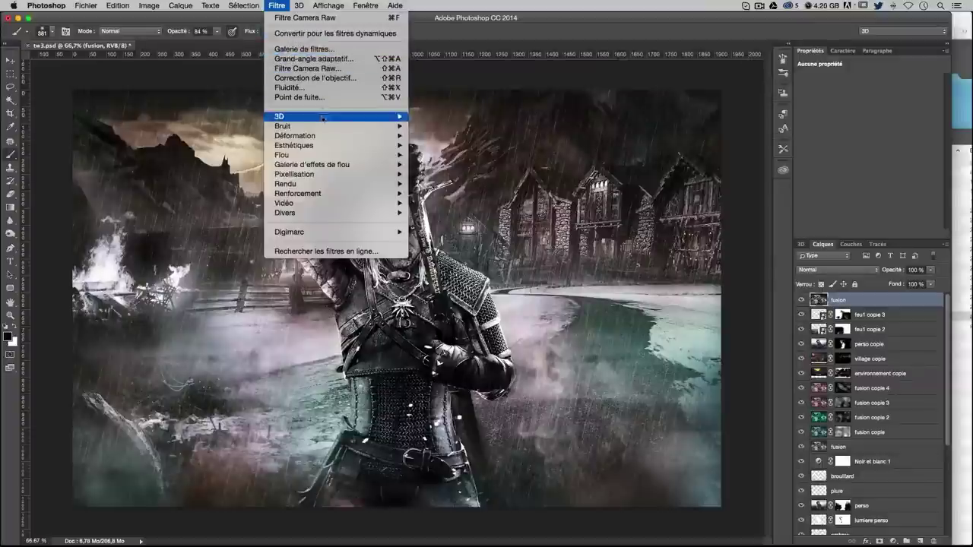
pyautogui.click(321, 67)
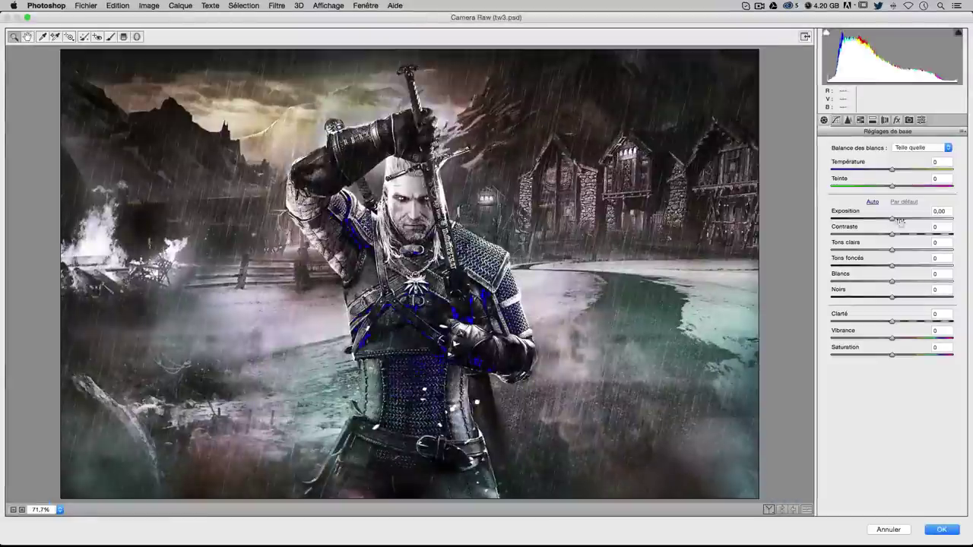
pyautogui.click(873, 120)
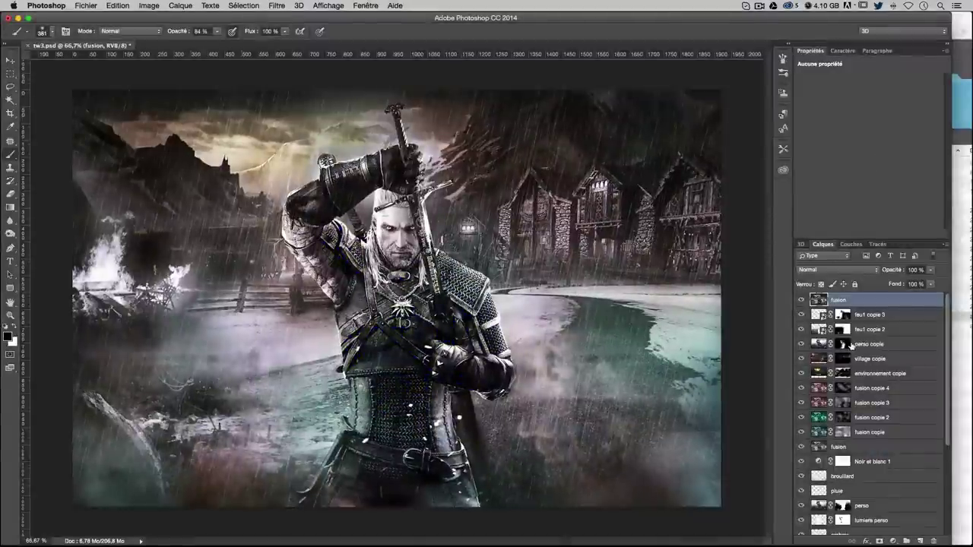
pyautogui.hotkey('ctrl', 'j')
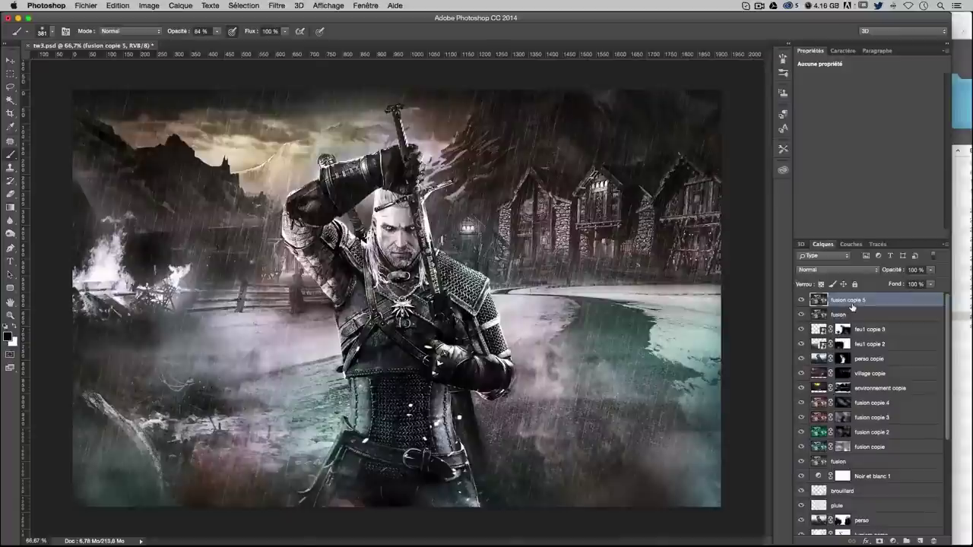
# In Camera Raw Split Toning, give highlights a warm hue at saturation 35 and shadows a teal hue
pyautogui.click(277, 6)
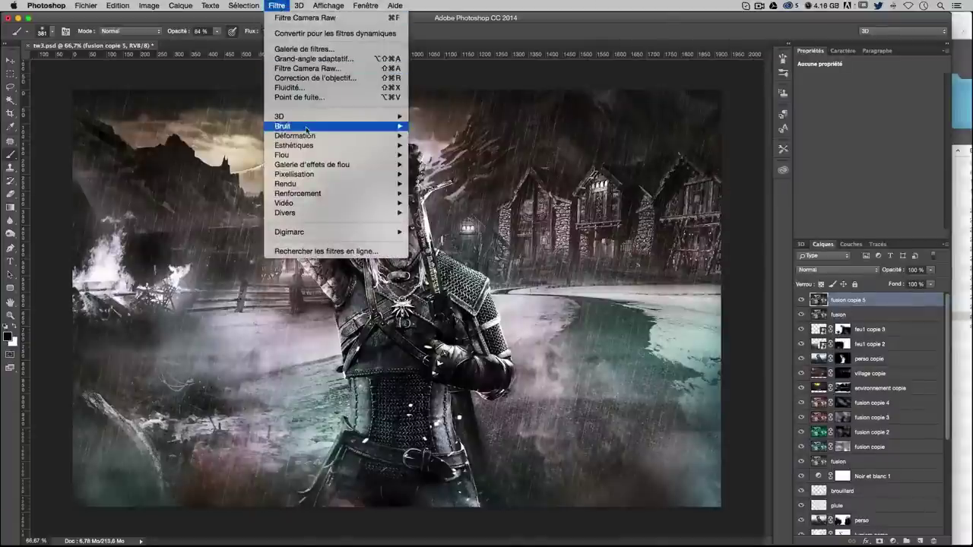
pyautogui.click(318, 69)
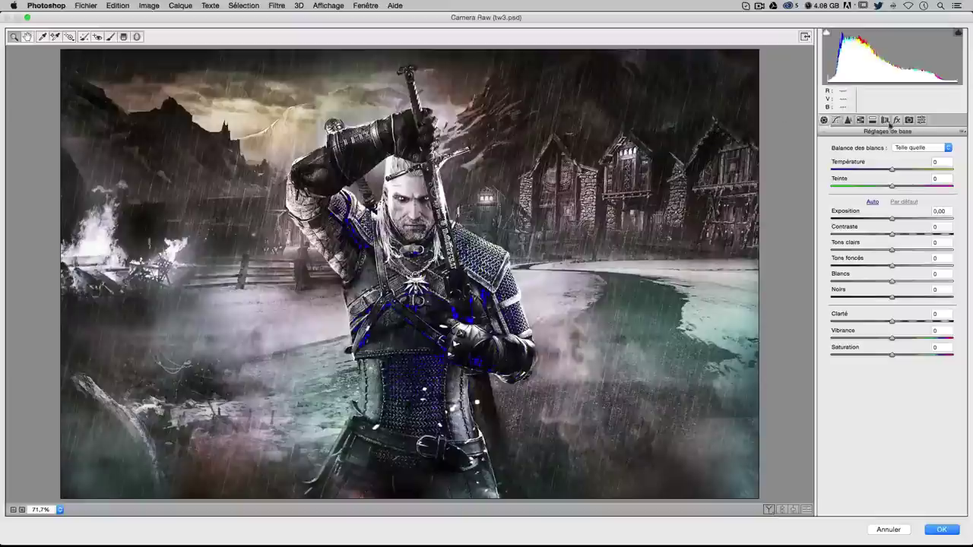
pyautogui.click(873, 119)
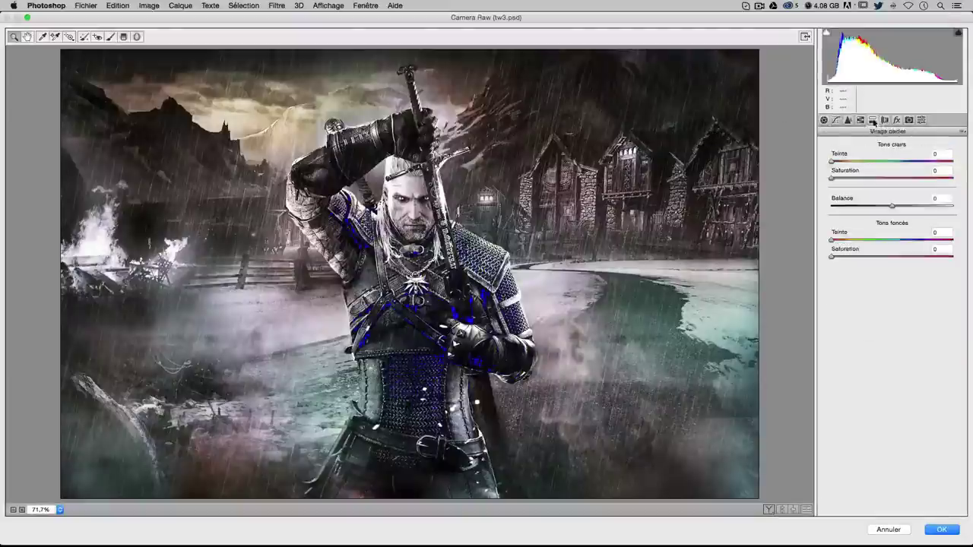
pyautogui.moveTo(831, 161)
pyautogui.mouseDown()
pyautogui.moveTo(847, 161)
pyautogui.moveTo(864, 178)
pyautogui.mouseUp()
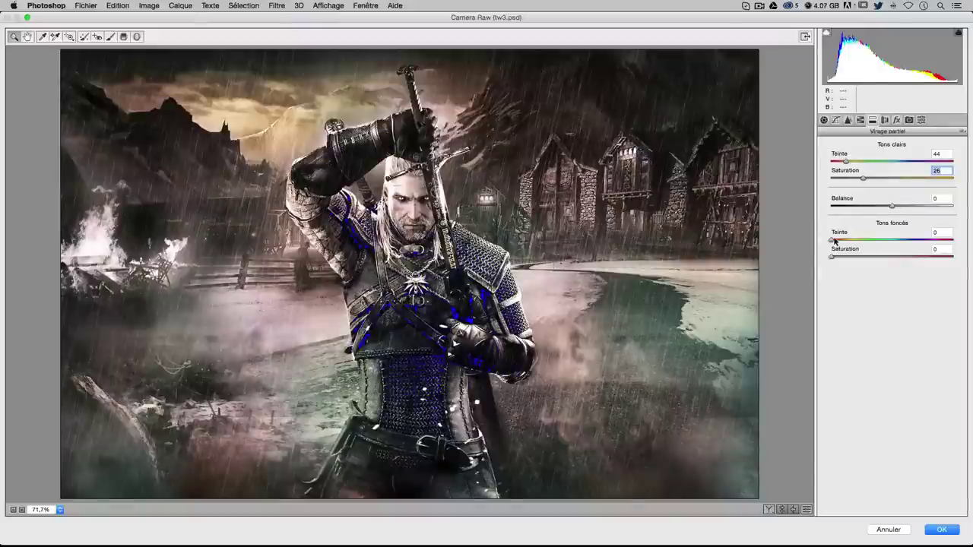
pyautogui.moveTo(840, 241)
pyautogui.mouseDown()
pyautogui.moveTo(904, 243)
pyautogui.moveTo(856, 257)
pyautogui.moveTo(911, 243)
pyautogui.moveTo(874, 257)
pyautogui.mouseUp()
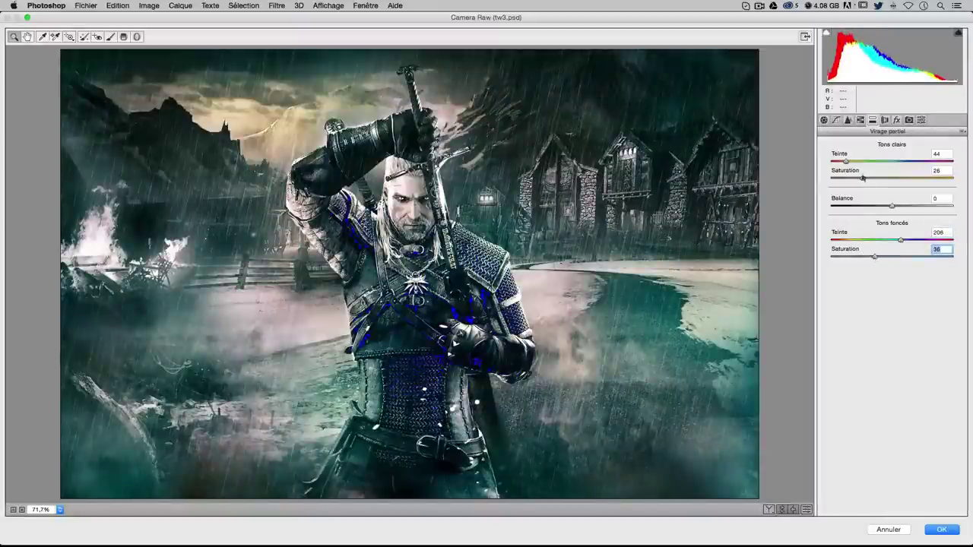
pyautogui.moveTo(861, 178); pyautogui.dragTo(874, 178)
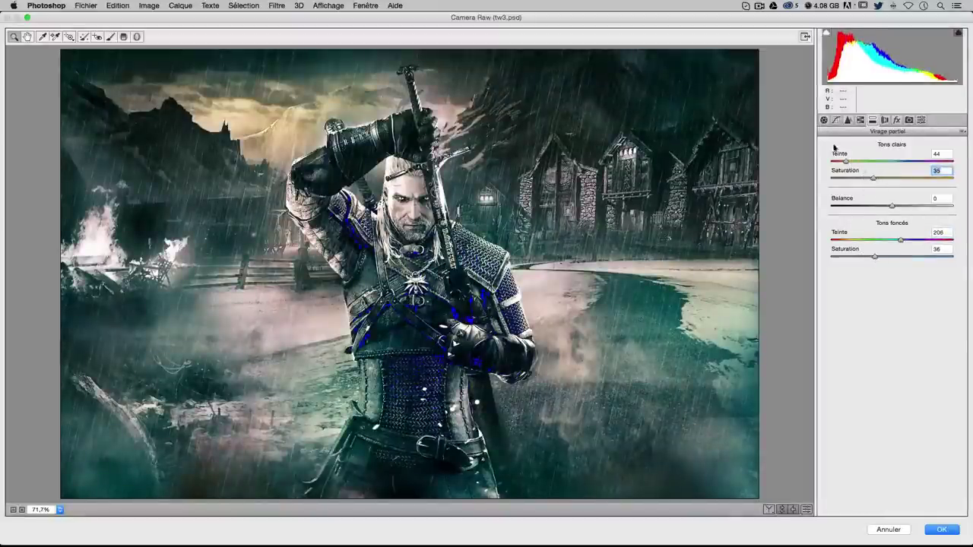
# Fine-tune the highlights hue to 50 and shadows hue to 200, then apply the grade
pyautogui.moveTo(845, 161); pyautogui.dragTo(850, 164)
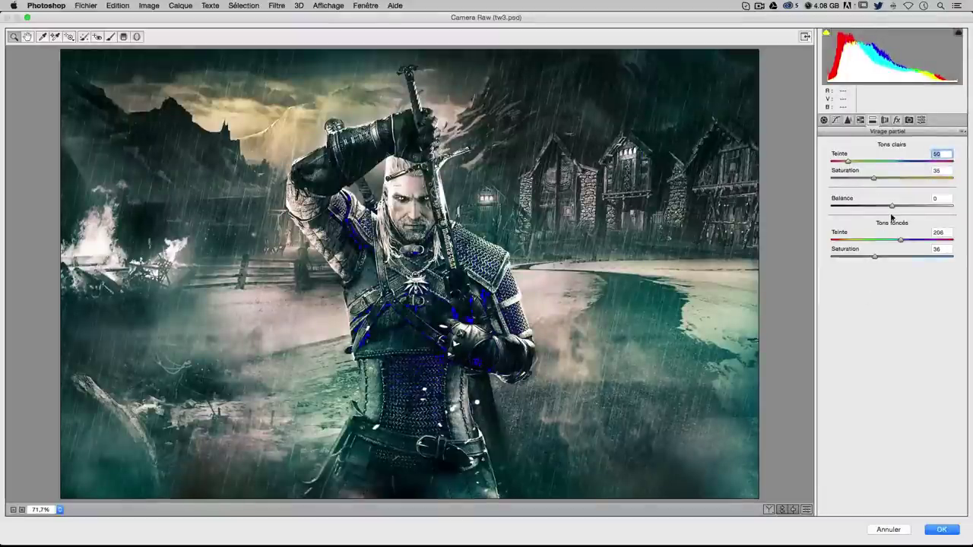
pyautogui.moveTo(900, 240); pyautogui.dragTo(865, 259)
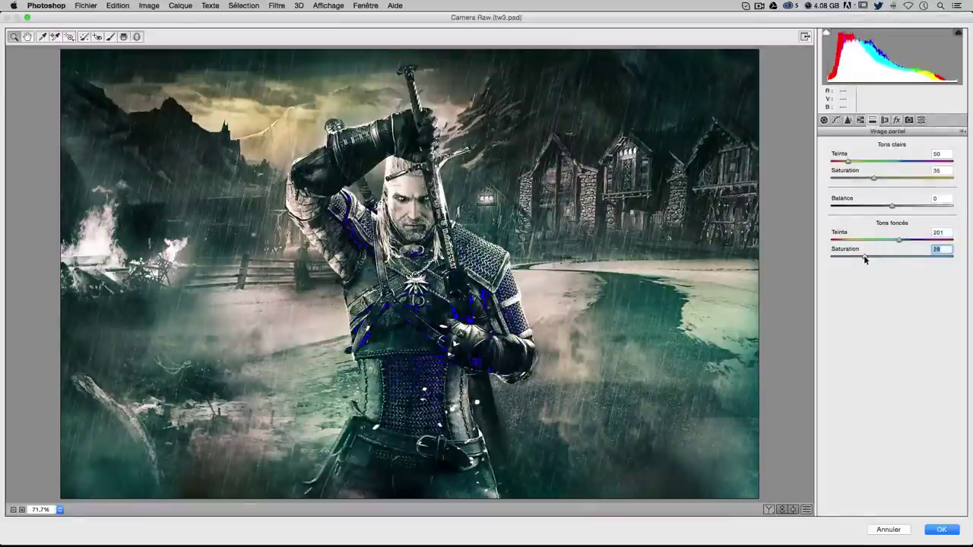
pyautogui.click(938, 155)
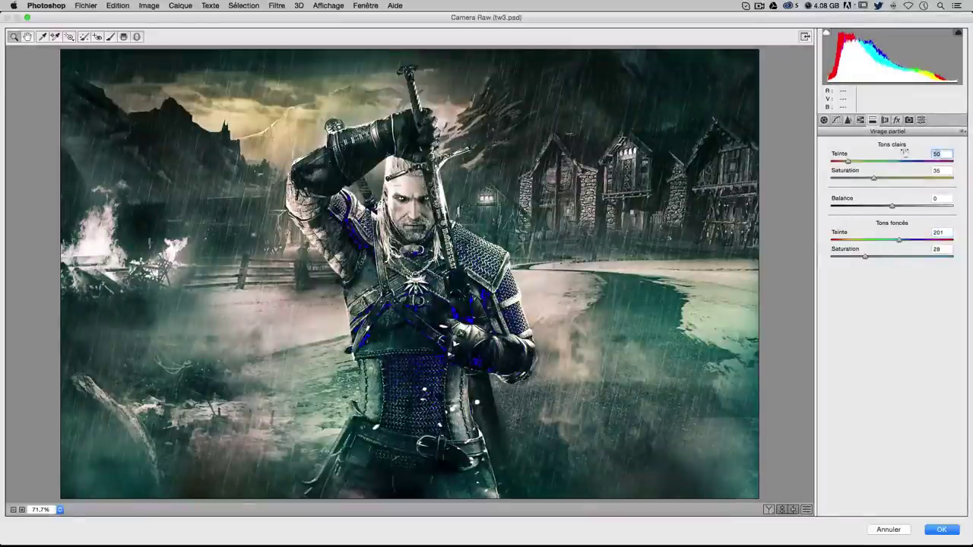
pyautogui.click(940, 233)
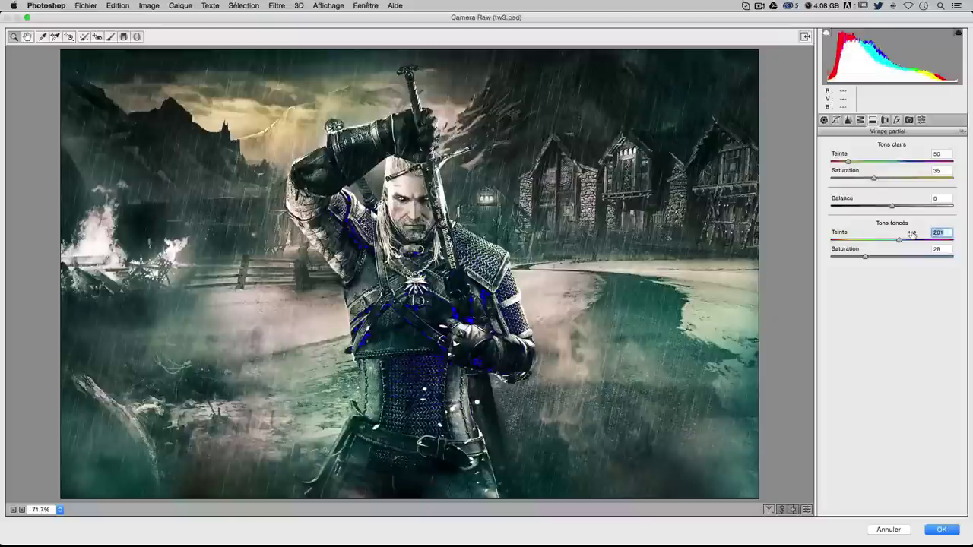
pyautogui.write('20')
pyautogui.press('Tab')
pyautogui.write('30')
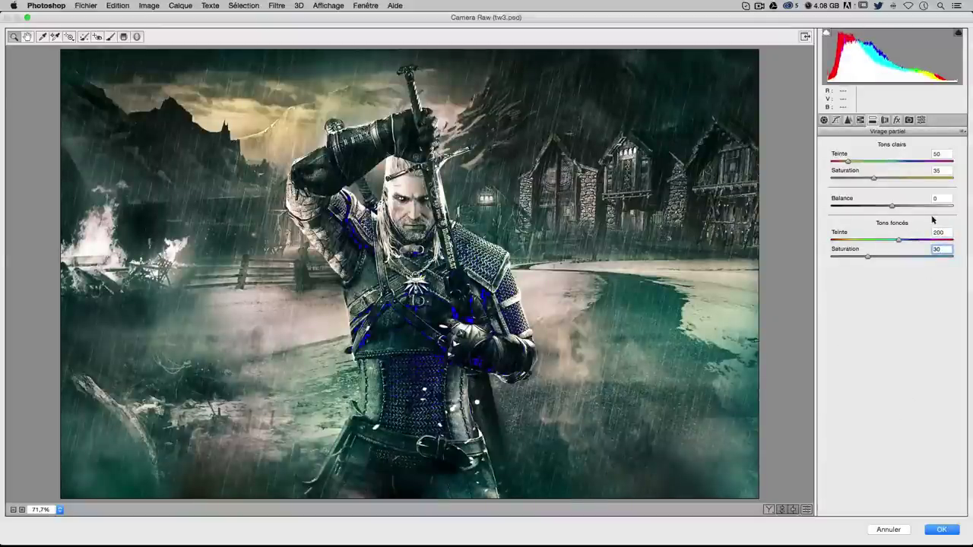
pyautogui.write('25')
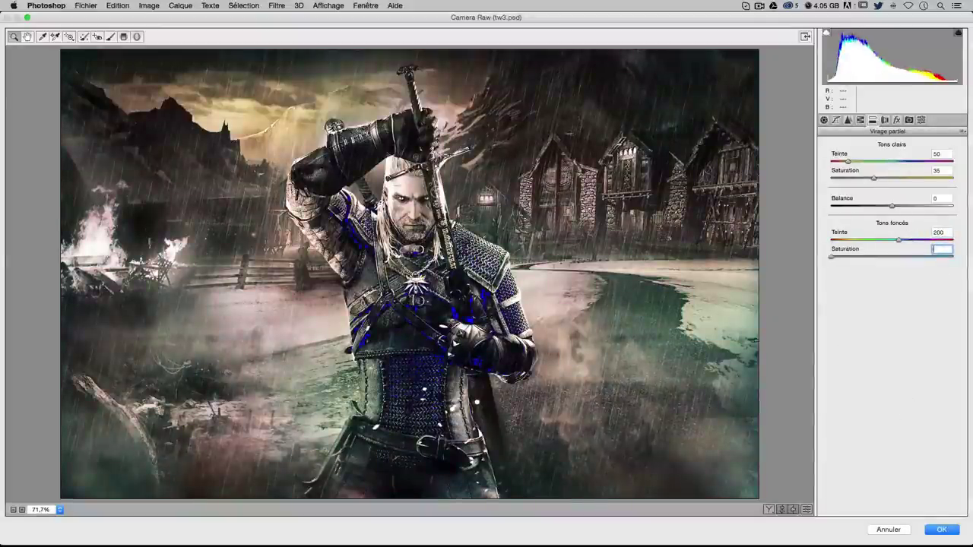
pyautogui.click(950, 532)
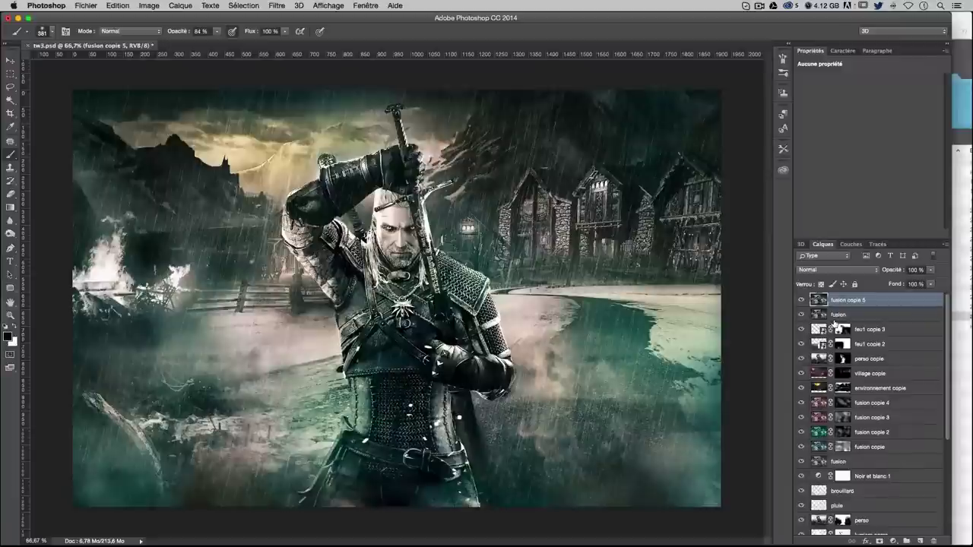
# Add a white layer mask to fusion copie 5 and toggle its visibility to compare the grade
pyautogui.click(879, 542)
pyautogui.click(801, 300)
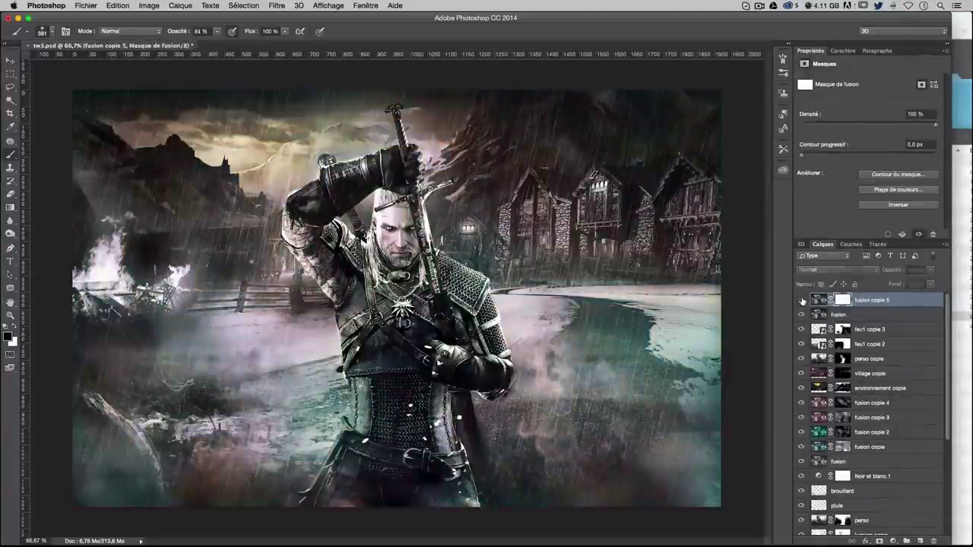
pyautogui.click(802, 300)
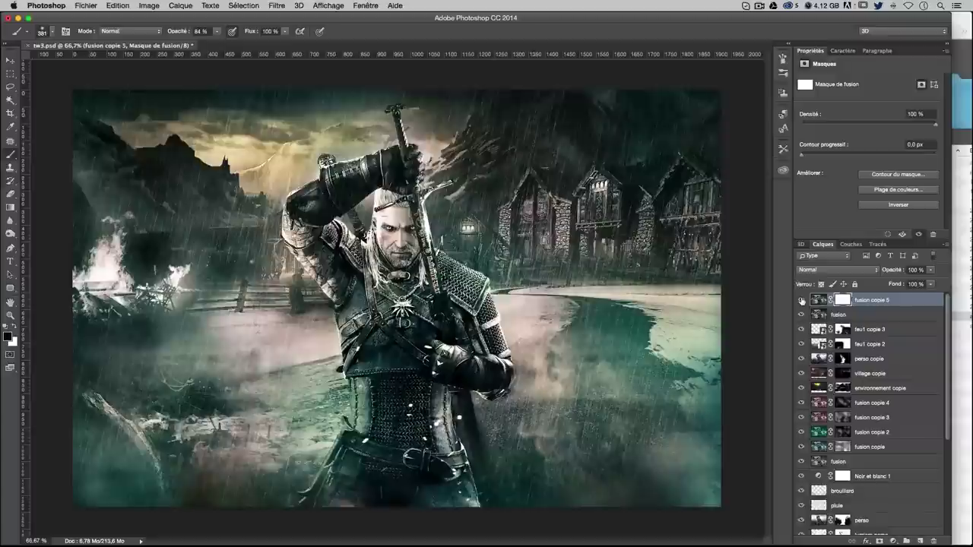
pyautogui.click(801, 301)
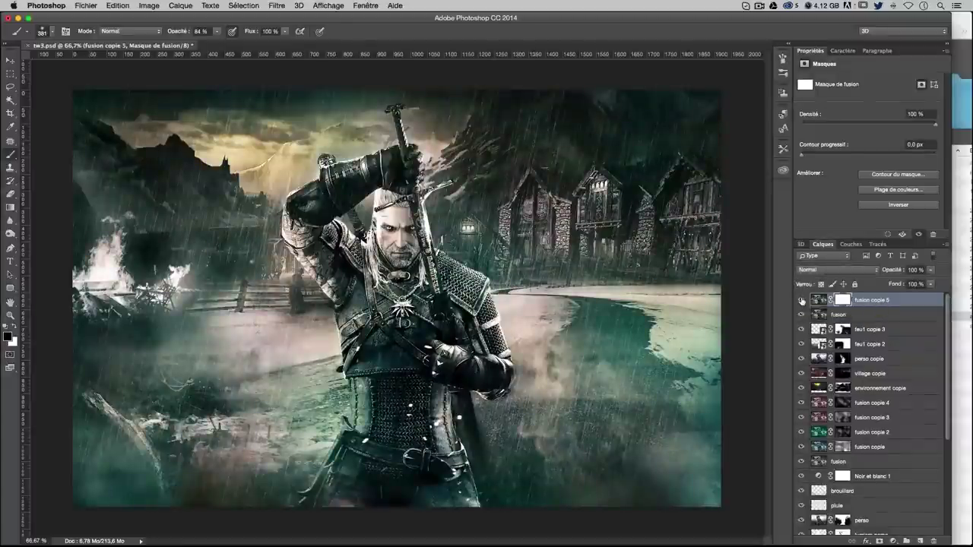
pyautogui.click(801, 300)
pyautogui.click(802, 301)
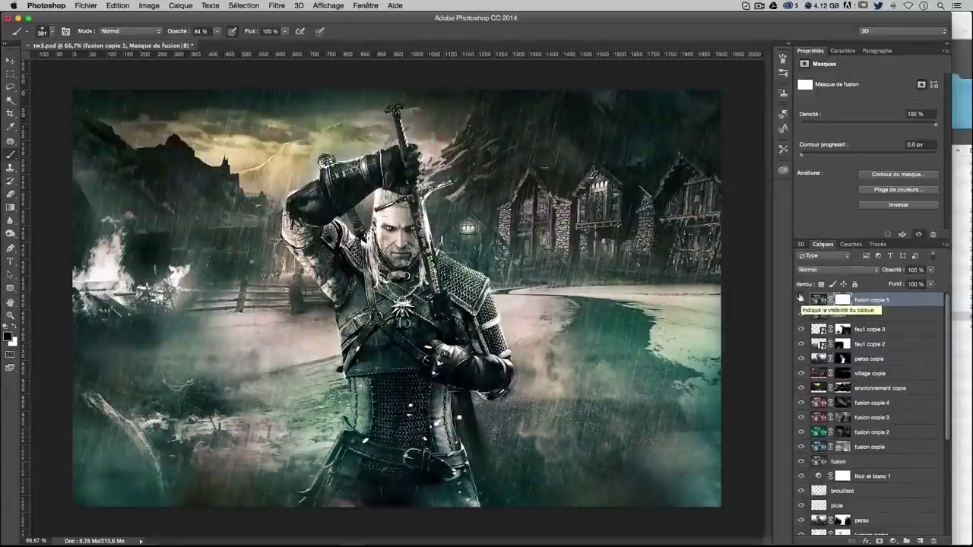
# With a 246 px black brush, mask the grade over the figure's chest and the left fire and smoke
pyautogui.moveTo(464, 258); pyautogui.dragTo(426, 258)
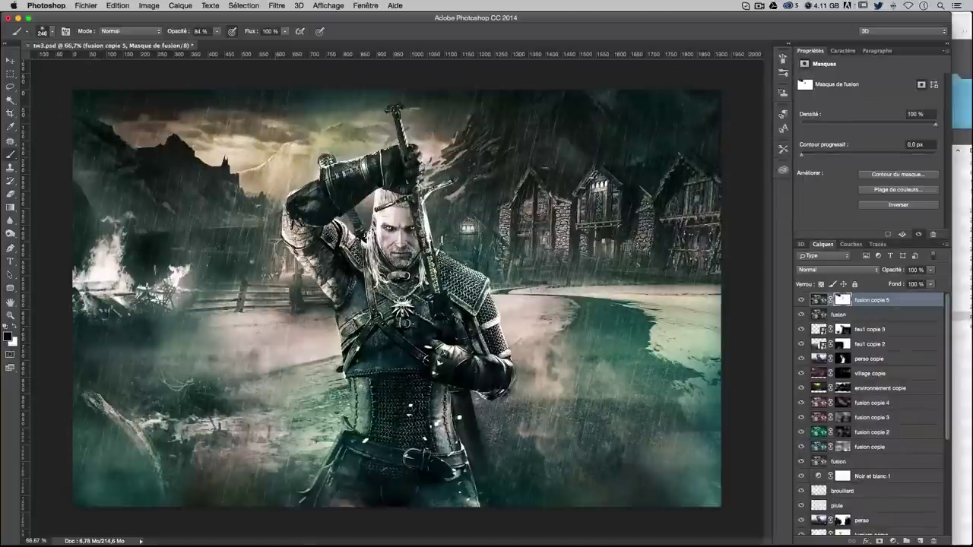
pyautogui.press('super+z')
pyautogui.press('super+z')
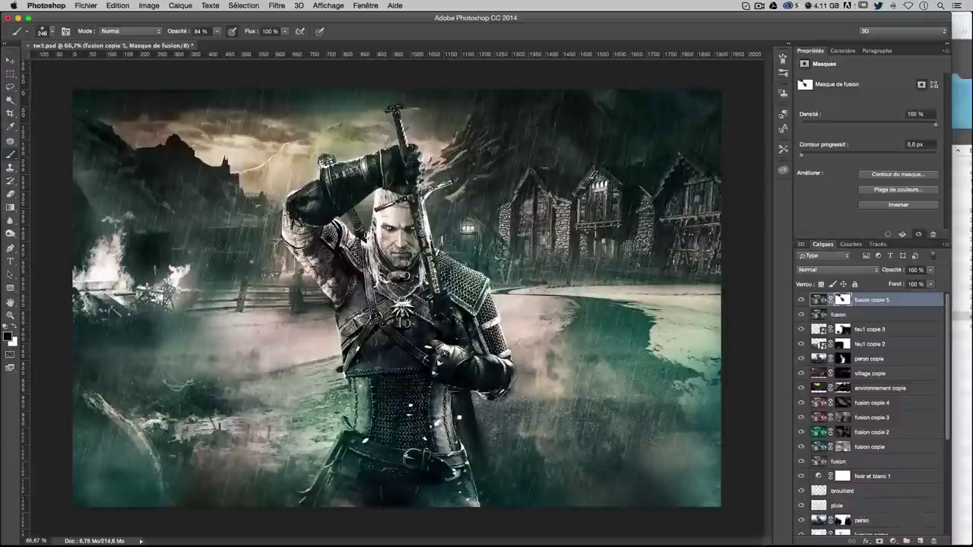
pyautogui.moveTo(395, 365); pyautogui.dragTo(445, 358)
pyautogui.moveTo(374, 304); pyautogui.dragTo(411, 342)
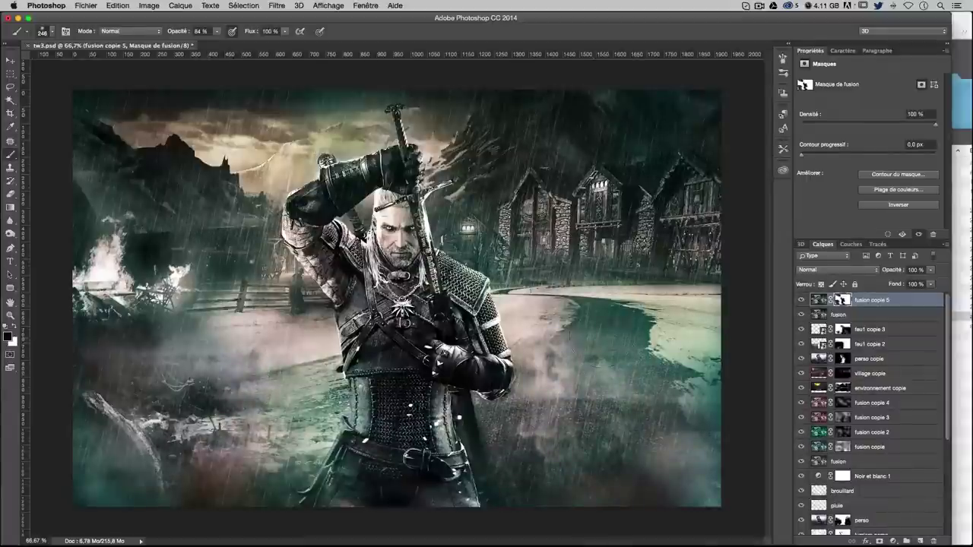
pyautogui.moveTo(654, 358); pyautogui.dragTo(600, 357)
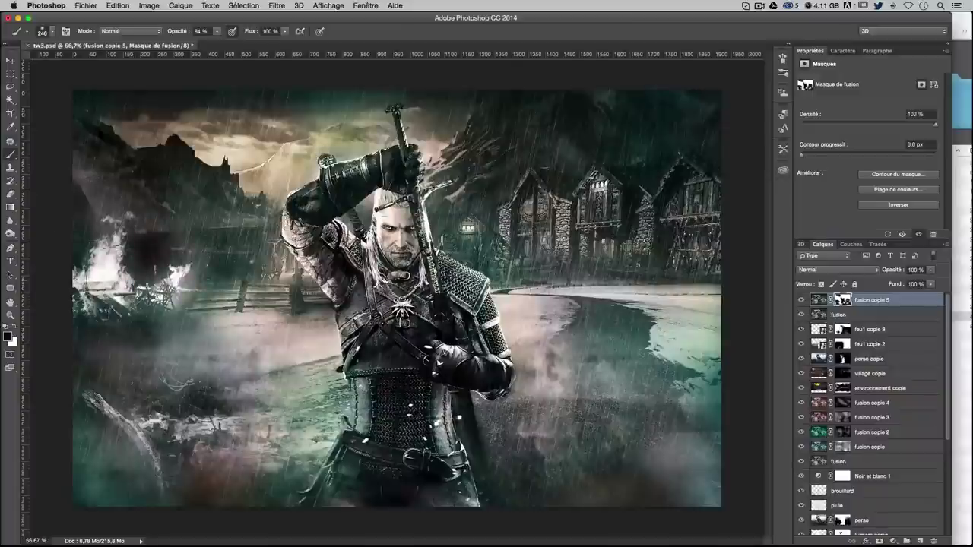
pyautogui.moveTo(118, 252); pyautogui.dragTo(118, 285)
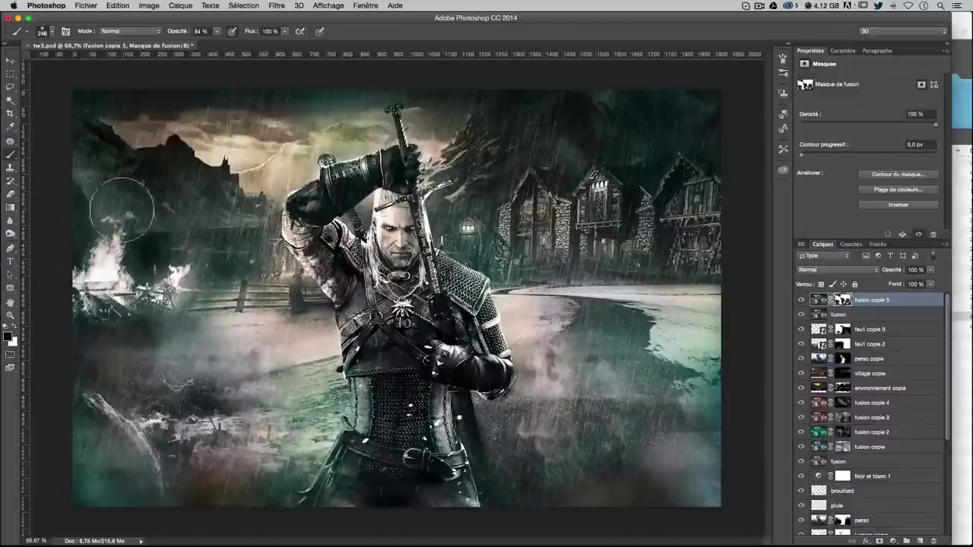
pyautogui.moveTo(195, 214); pyautogui.dragTo(72, 211)
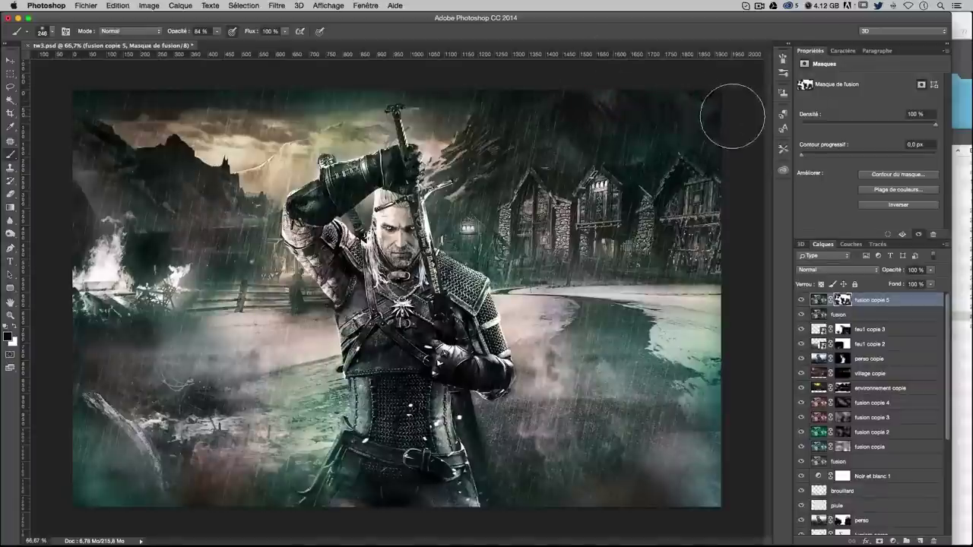
pyautogui.press('x')
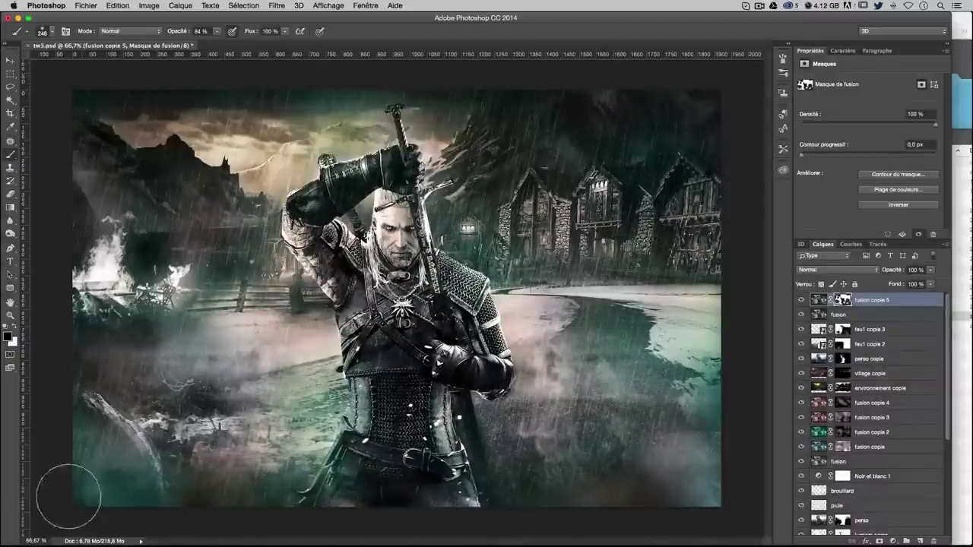
pyautogui.press('x')
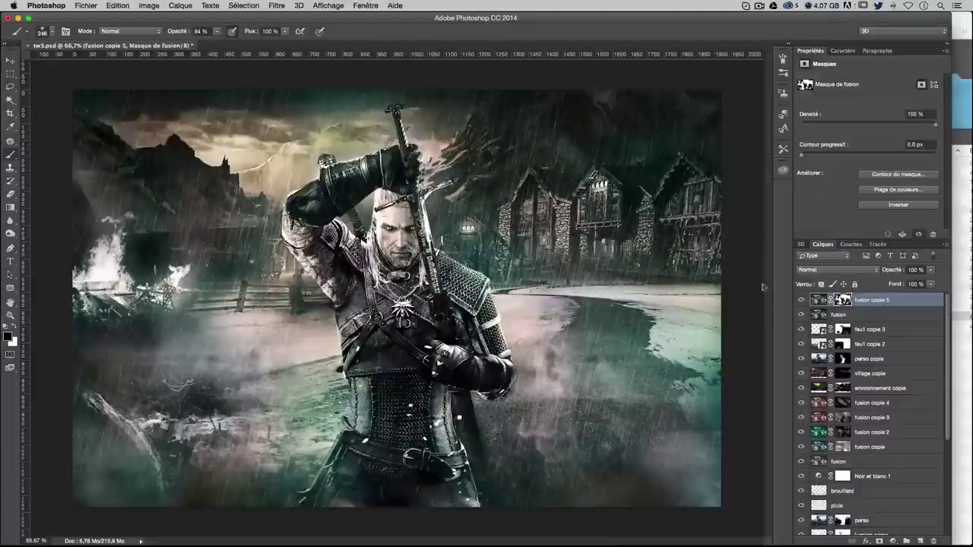
pyautogui.click(818, 300)
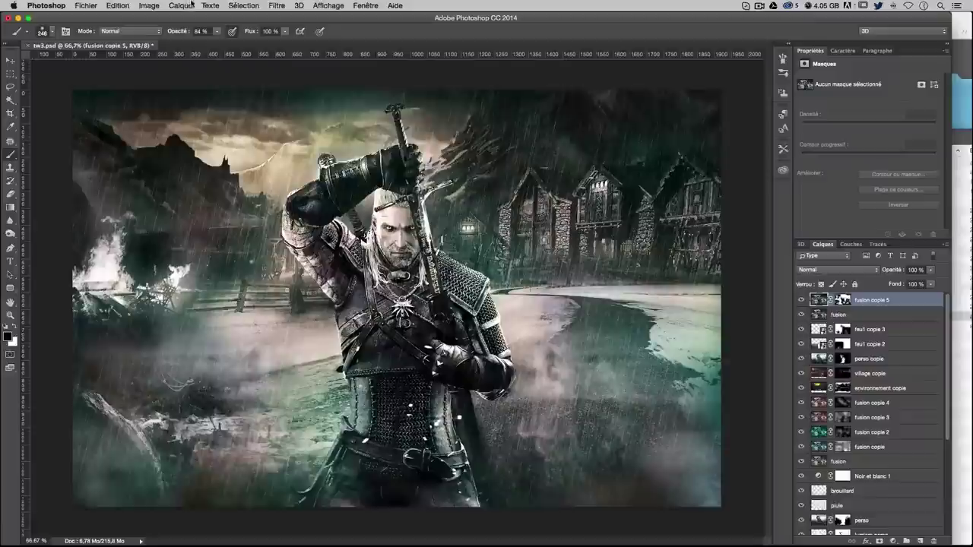
# Merge all visible layers into a new layer, Calque 1
pyautogui.click(277, 6)
pyautogui.moveTo(334, 184)
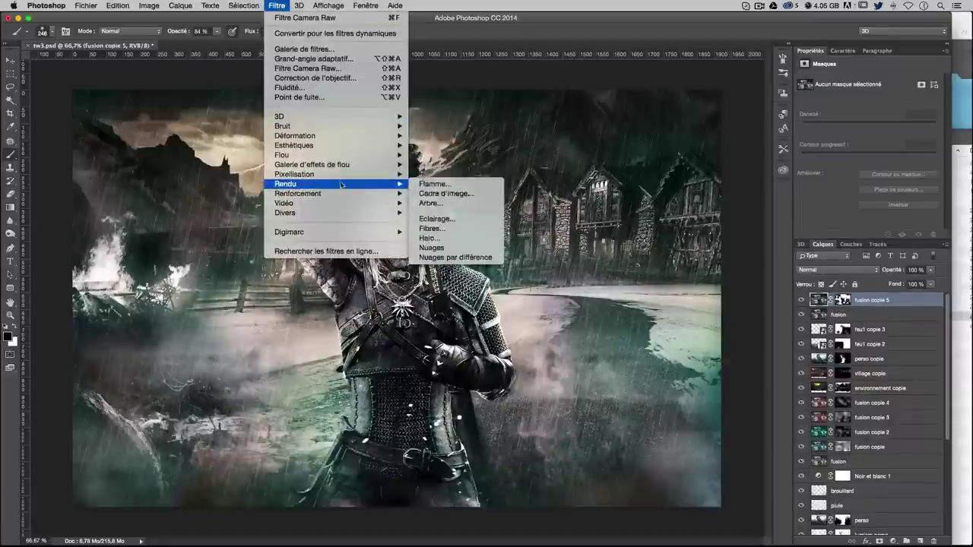
pyautogui.click(457, 237)
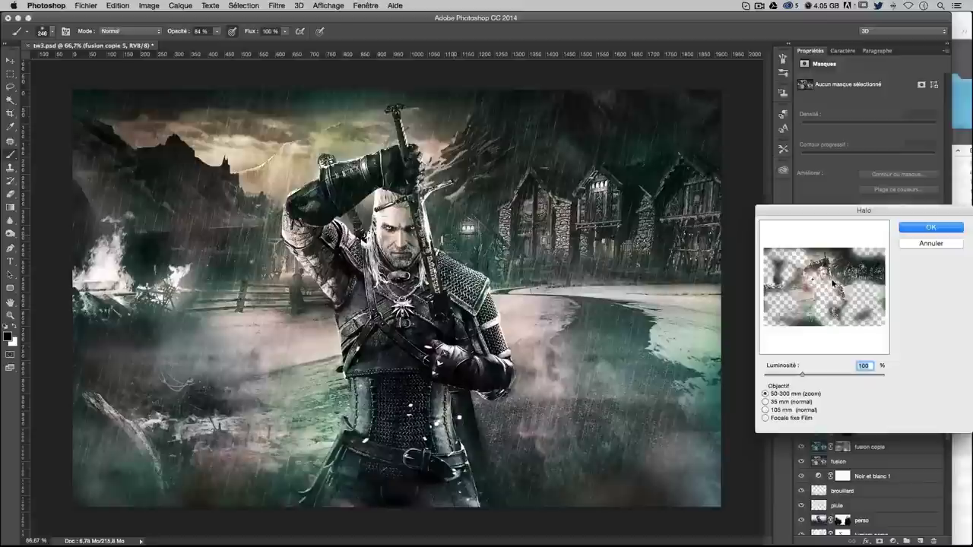
pyautogui.press('Return')
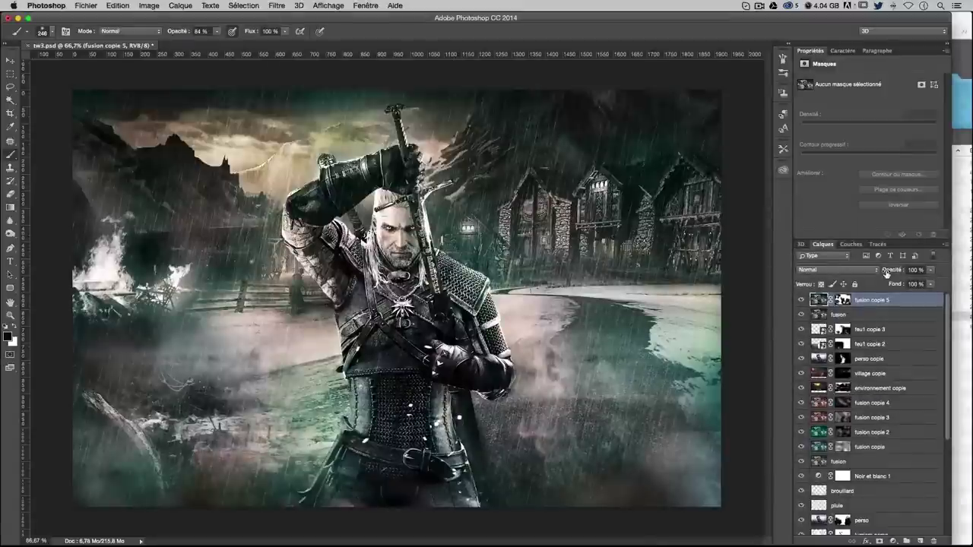
pyautogui.hotkey('ctrl', 'alt', 'shift', 'e')
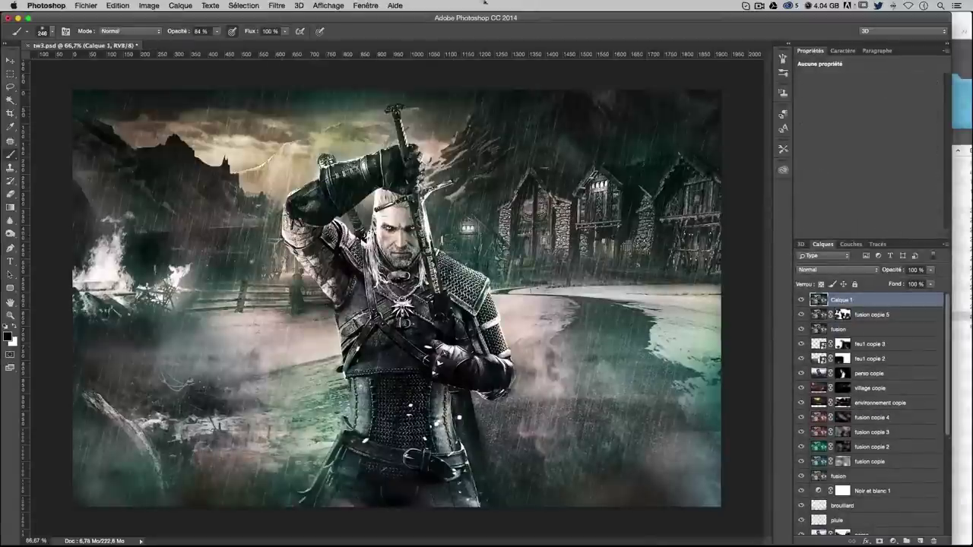
# Apply a first Halo lens flare to Calque 1 using Focale fixe Film at lowered brightness
pyautogui.click(277, 6)
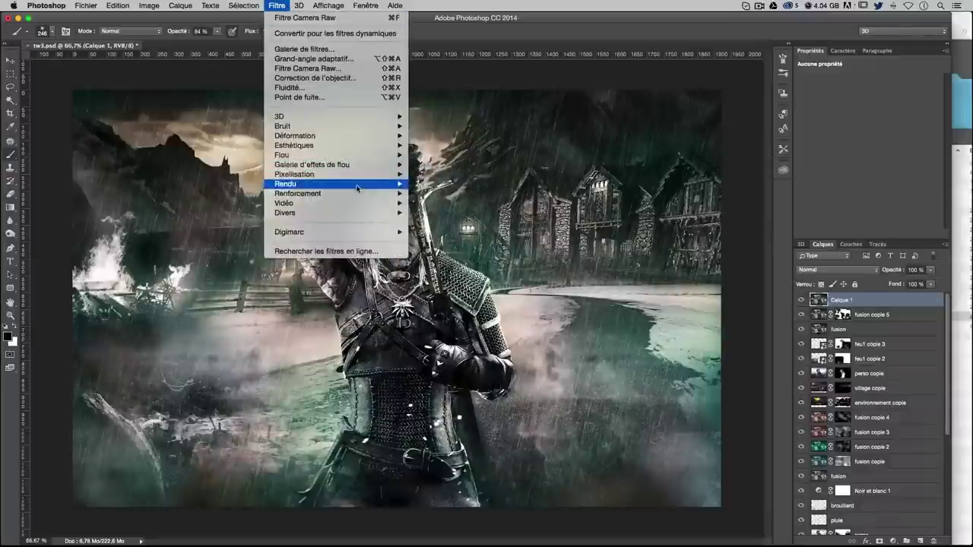
pyautogui.moveTo(286, 184)
pyautogui.click(437, 235)
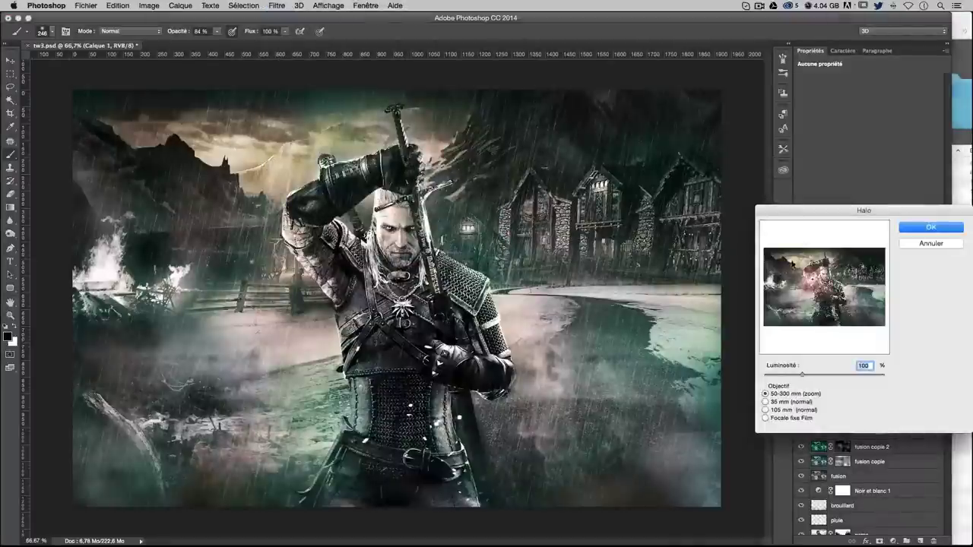
pyautogui.moveTo(811, 280)
pyautogui.mouseDown()
pyautogui.moveTo(817, 259)
pyautogui.moveTo(798, 265)
pyautogui.mouseUp()
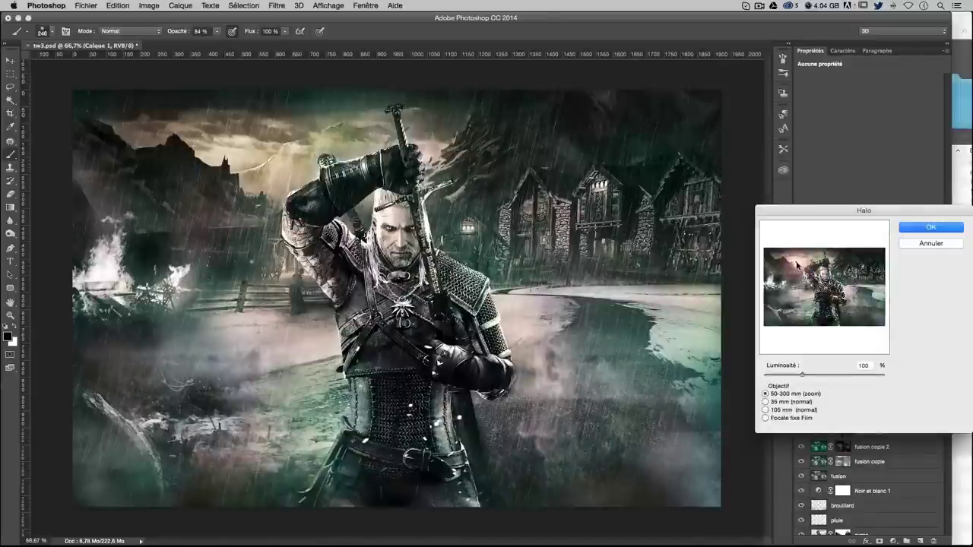
pyautogui.click(782, 411)
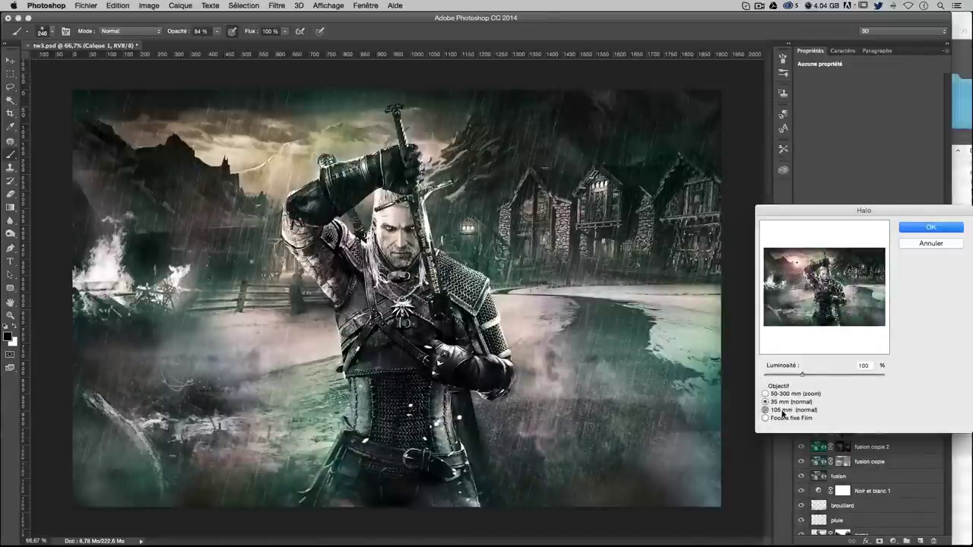
pyautogui.click(782, 419)
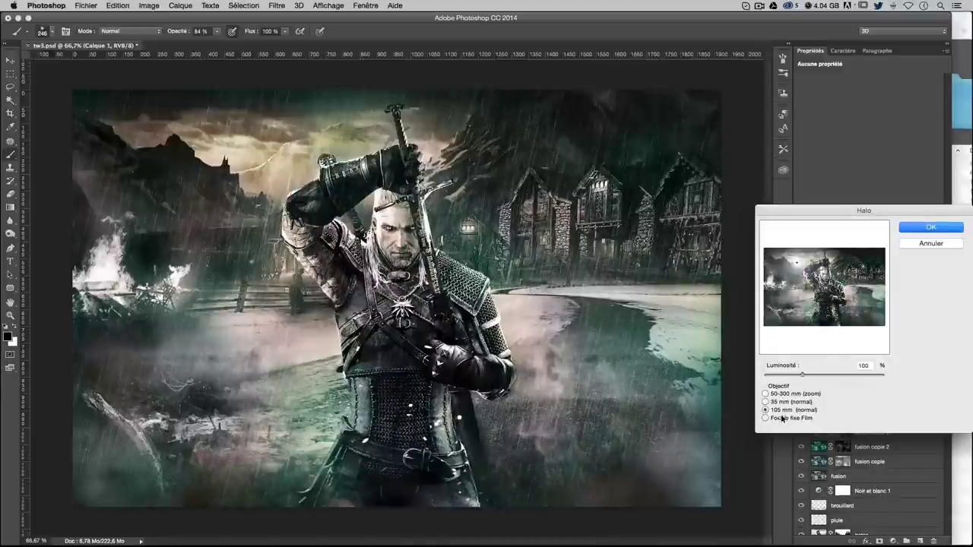
pyautogui.click(783, 419)
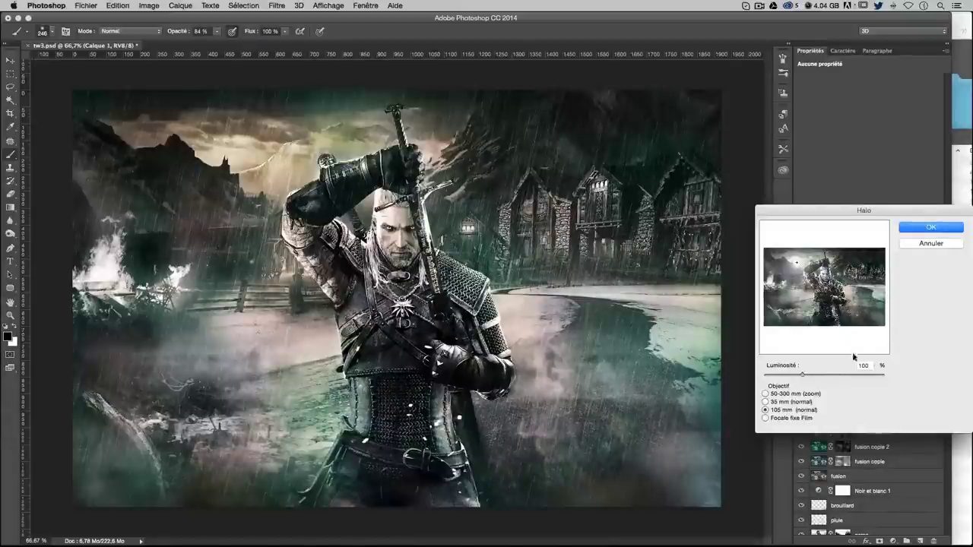
pyautogui.moveTo(800, 374); pyautogui.dragTo(786, 374)
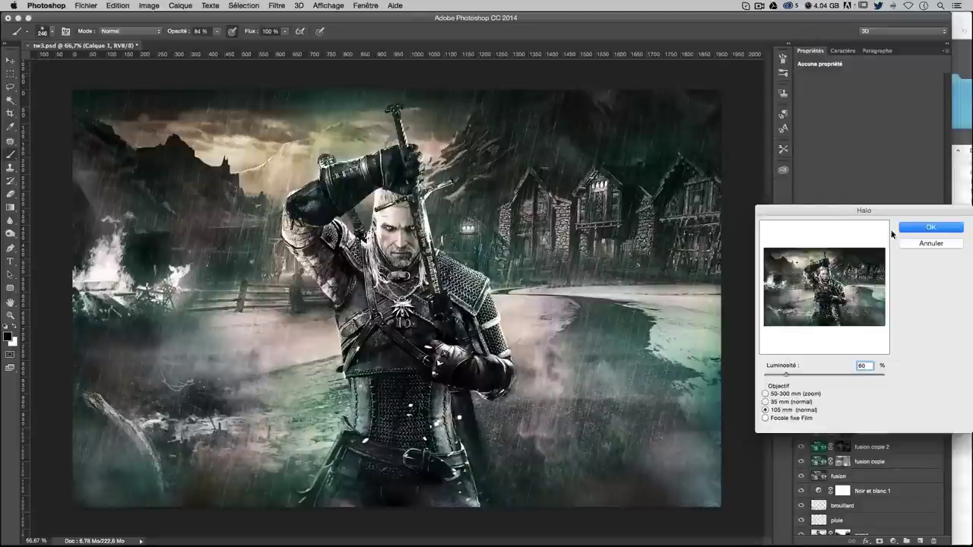
pyautogui.click(929, 228)
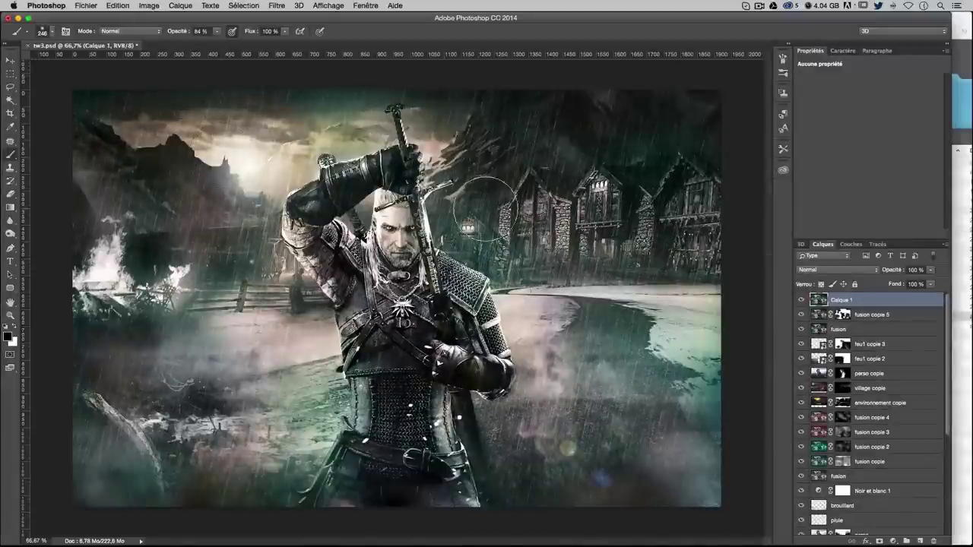
# Reapply Halo with Focale fixe Film, centred in the upper-left sky at 80% brightness
pyautogui.click(277, 5)
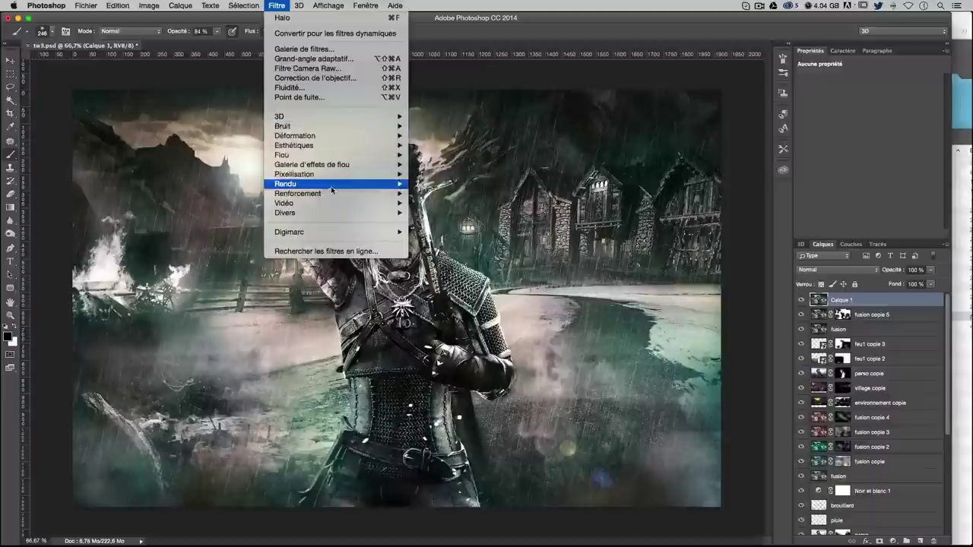
pyautogui.moveTo(335, 184)
pyautogui.click(480, 237)
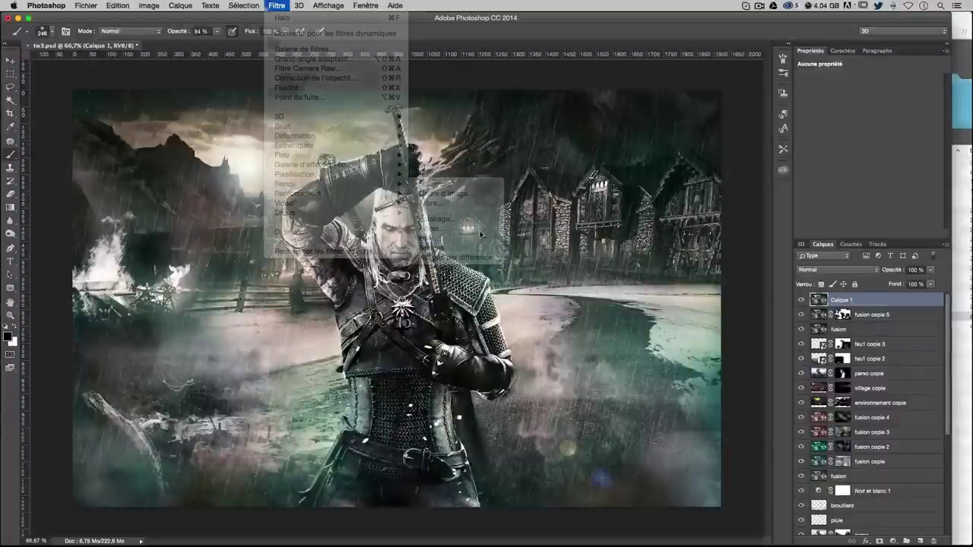
pyautogui.click(793, 419)
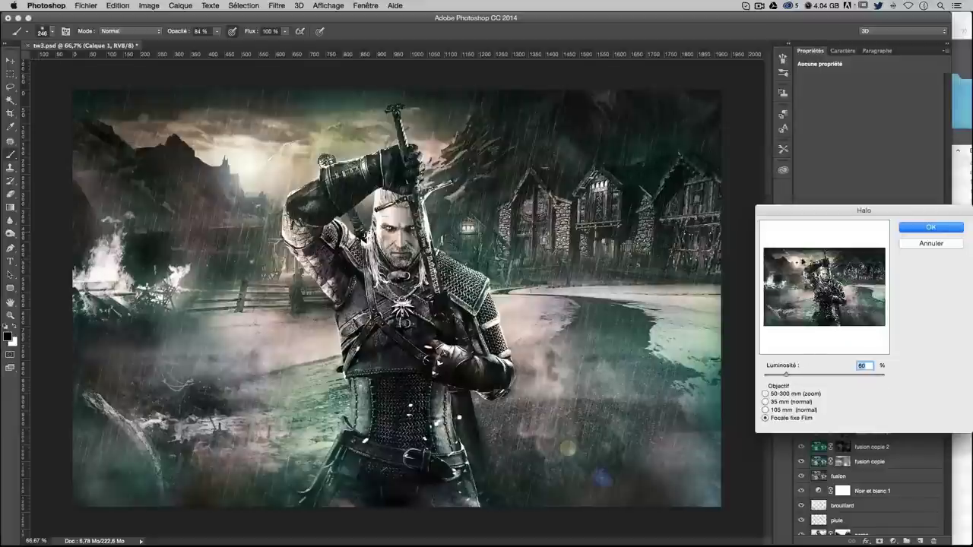
pyautogui.click(797, 264)
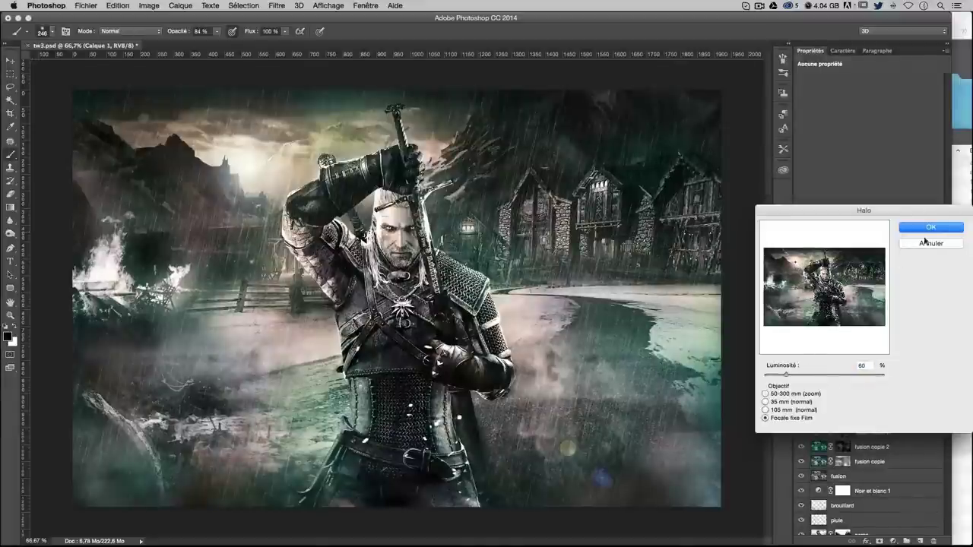
pyautogui.moveTo(809, 375); pyautogui.dragTo(788, 376)
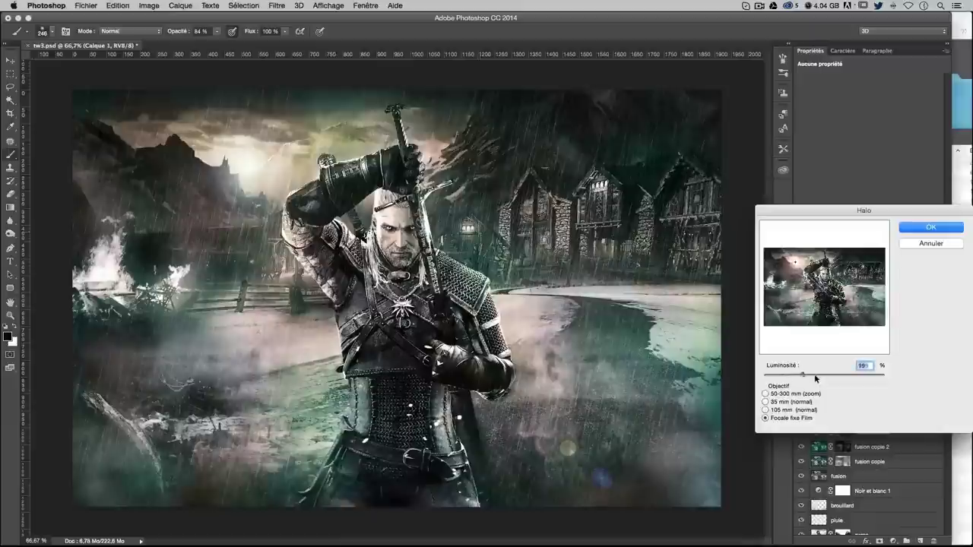
pyautogui.write('8')
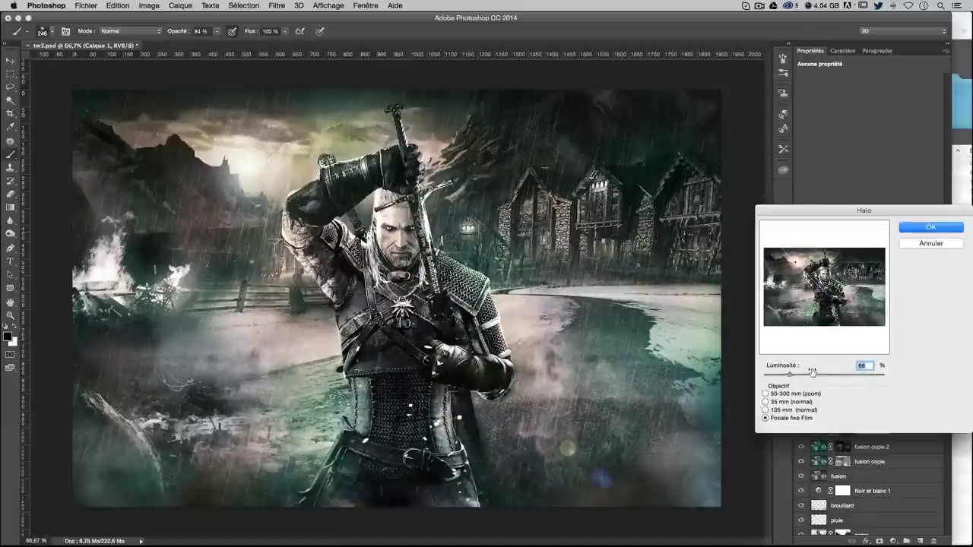
pyautogui.write('0')
pyautogui.click(929, 226)
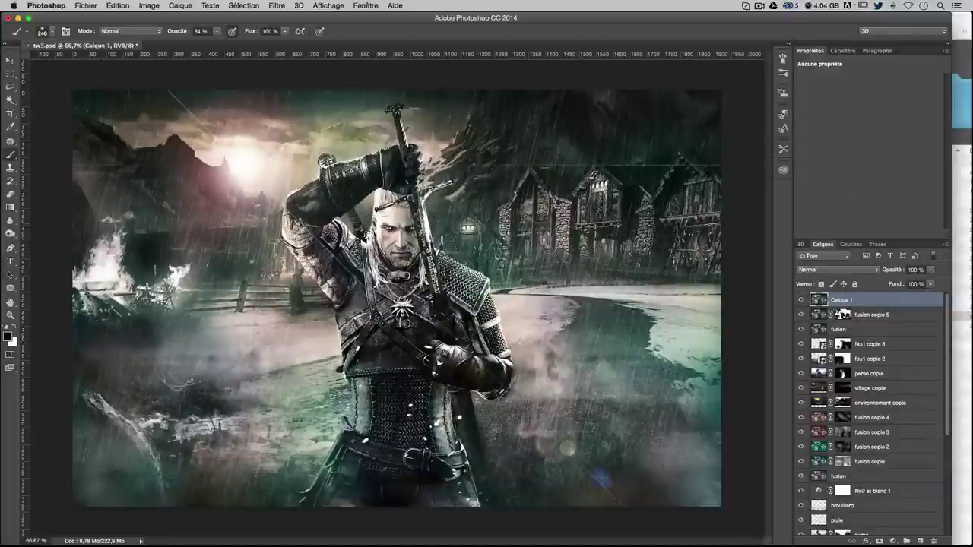
# Add a layer mask to Calque 1 and paint black over the village rooftops, mountains and sun glow
pyautogui.hotkey('ctrl', 'z')
pyautogui.hotkey('ctrl', 'z')
pyautogui.hotkey('ctrl', 'z')
pyautogui.hotkey('ctrl', 'z')
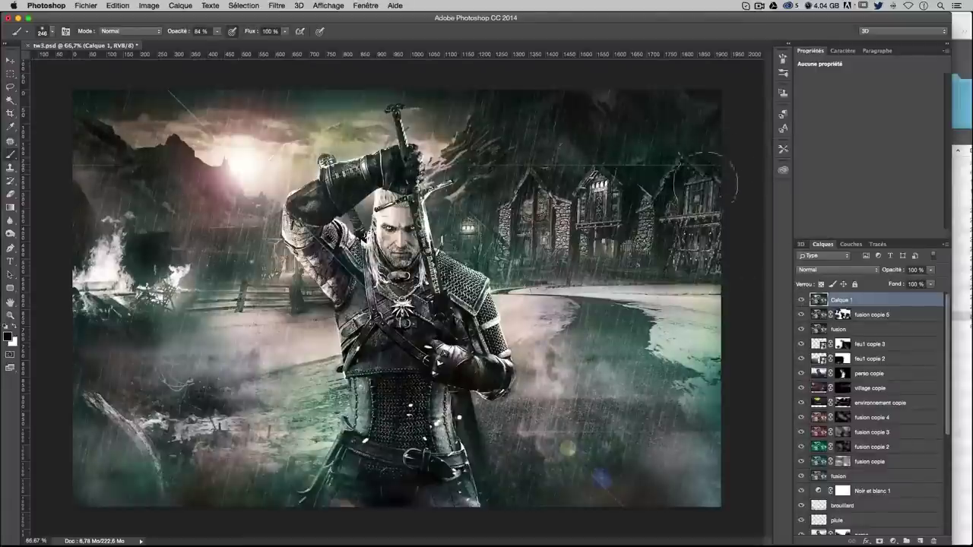
pyautogui.click(879, 540)
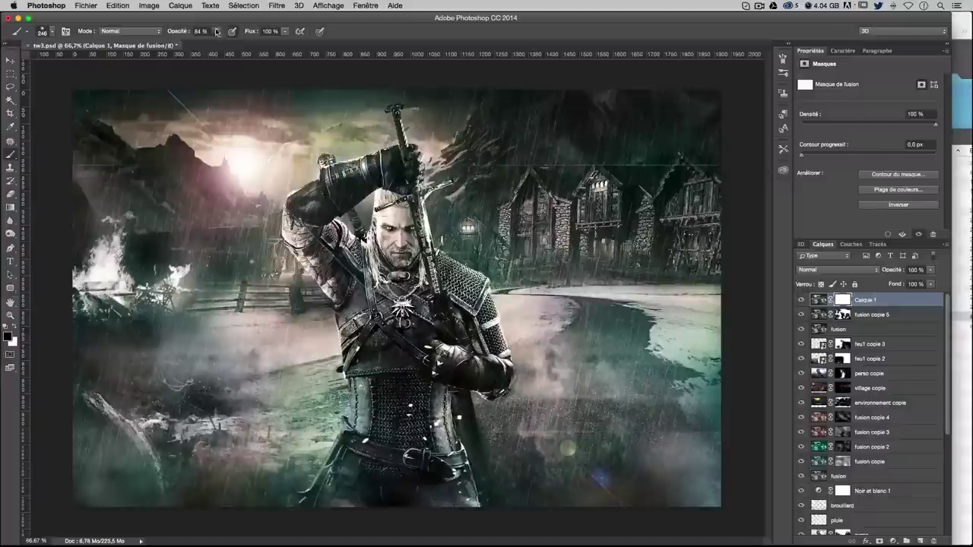
pyautogui.moveTo(464, 191); pyautogui.dragTo(501, 131)
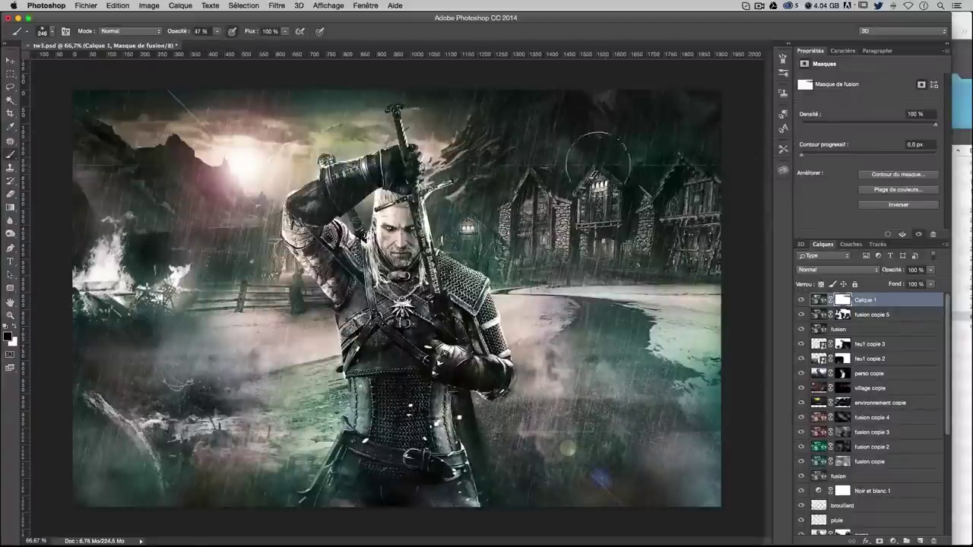
pyautogui.moveTo(619, 163)
pyautogui.mouseDown()
pyautogui.moveTo(510, 174)
pyautogui.moveTo(403, 160)
pyautogui.mouseUp()
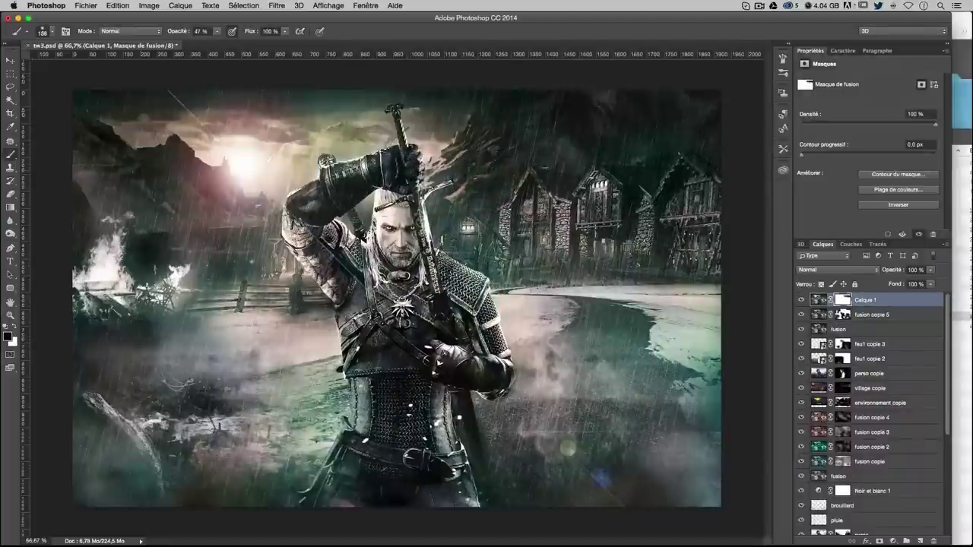
pyautogui.click(257, 170)
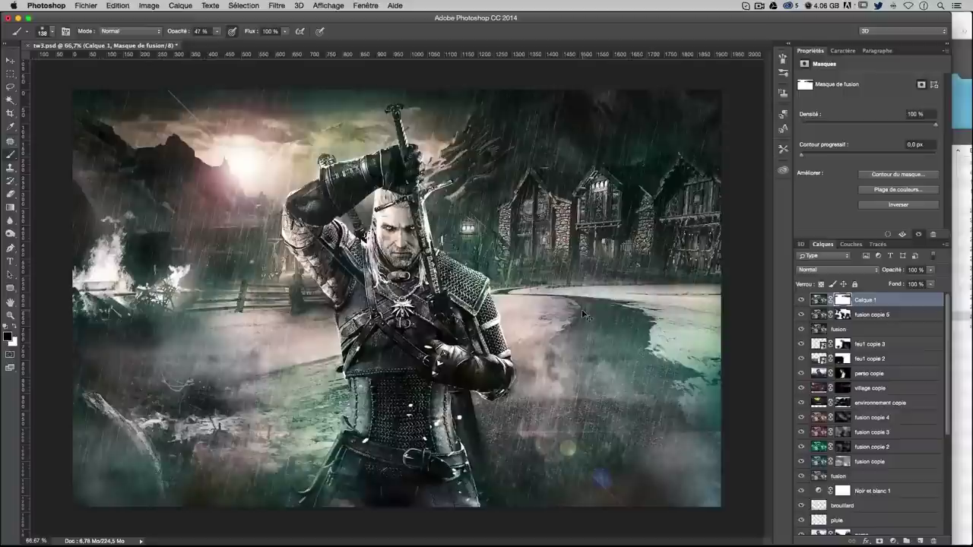
# Merge visible layers into Calque 2 and in Camera Raw set Temp -15, Tint -8, Exposure -0.20
pyautogui.hotkey('ctrl', 'shift', 'alt', 'n')
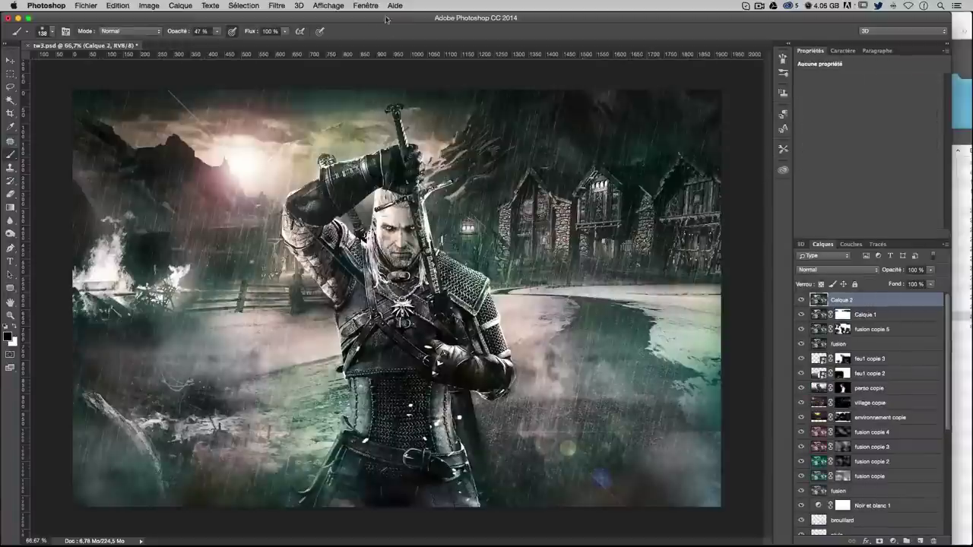
pyautogui.click(286, 6)
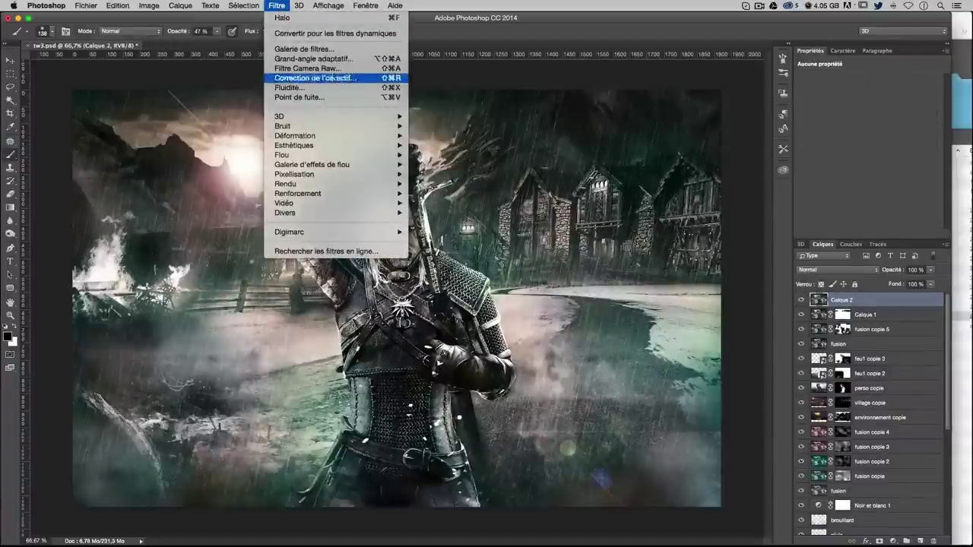
pyautogui.press('Escape')
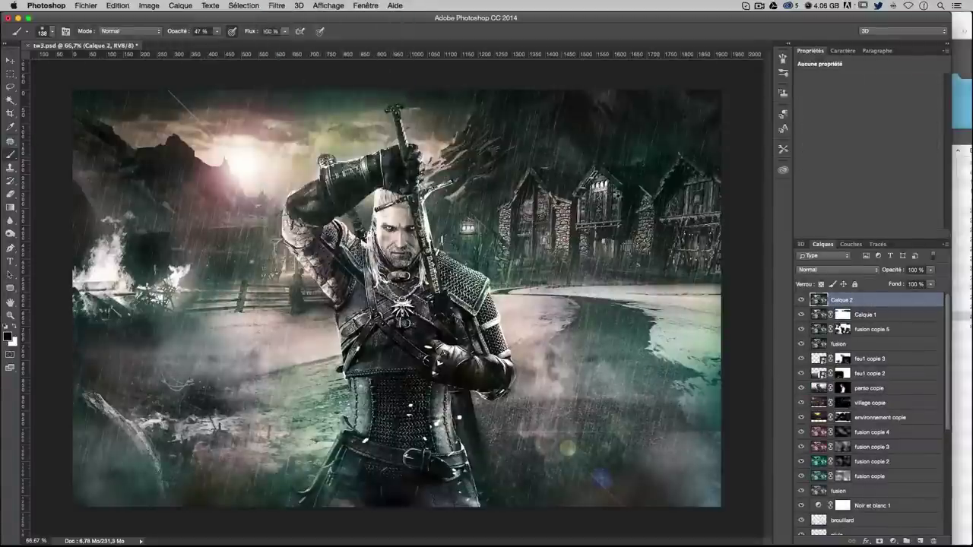
pyautogui.hotkey('ctrl', 'shift', 'a')
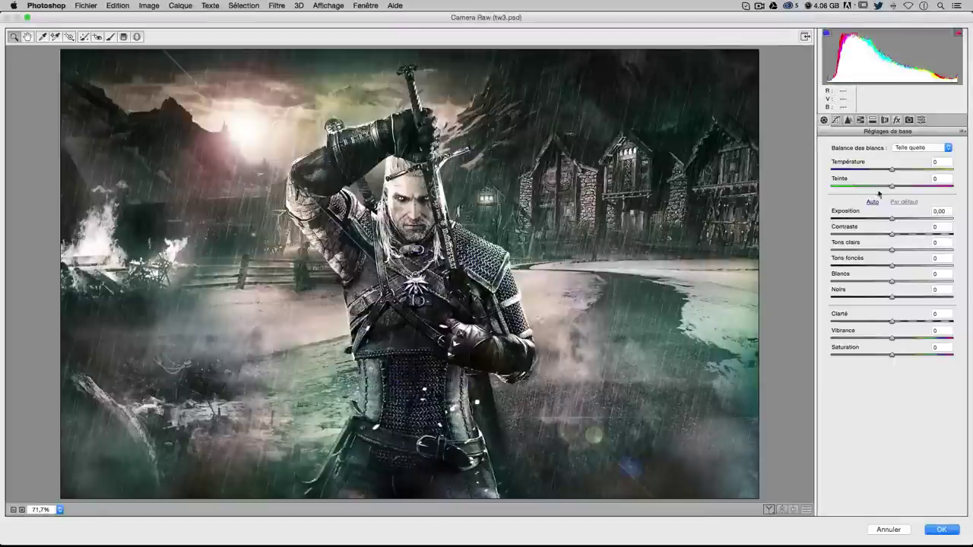
pyautogui.moveTo(892, 169); pyautogui.dragTo(886, 174)
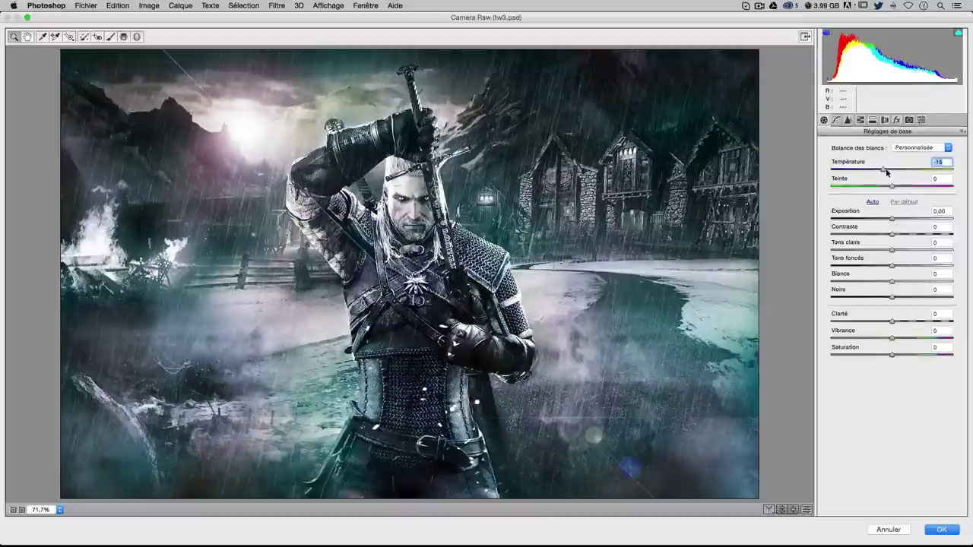
pyautogui.moveTo(891, 187); pyautogui.dragTo(885, 186)
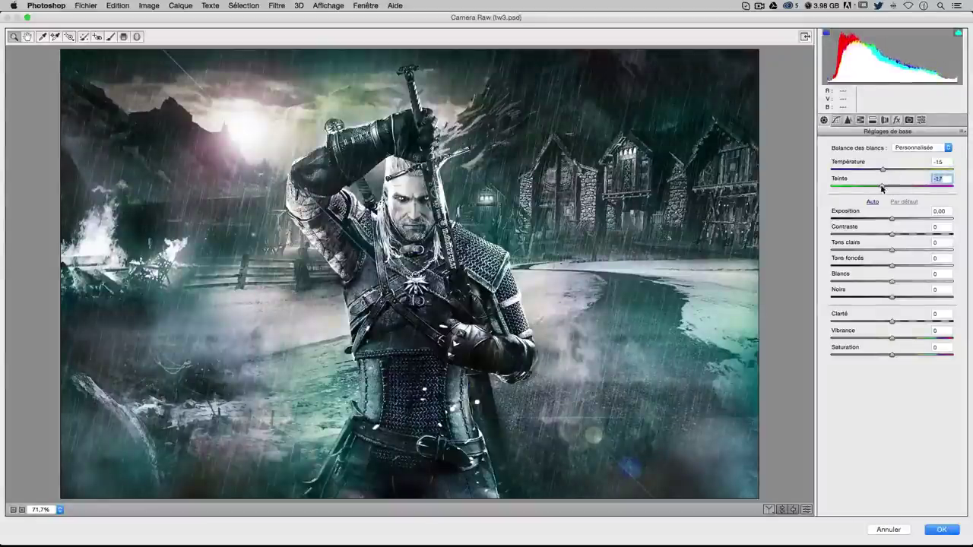
pyautogui.moveTo(899, 189); pyautogui.dragTo(885, 189)
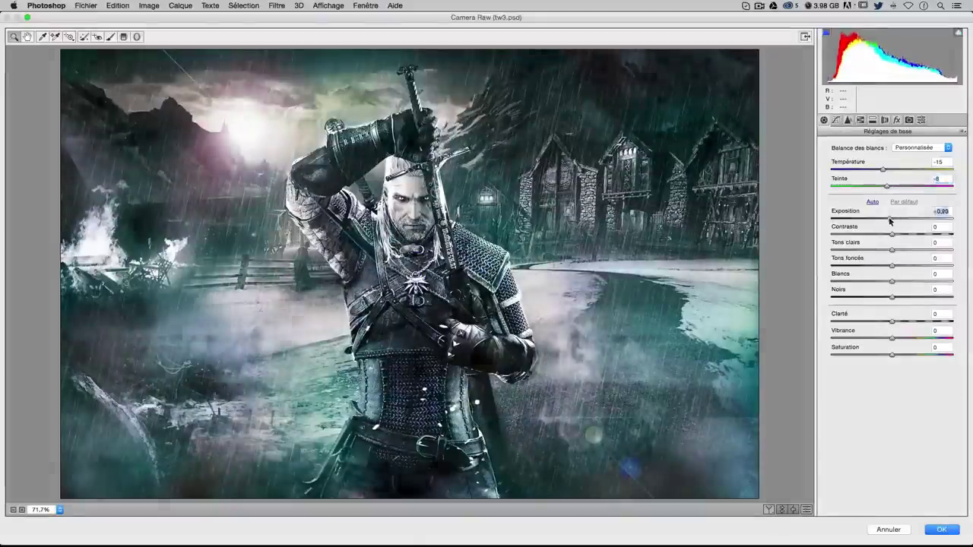
pyautogui.moveTo(896, 221); pyautogui.dragTo(890, 221)
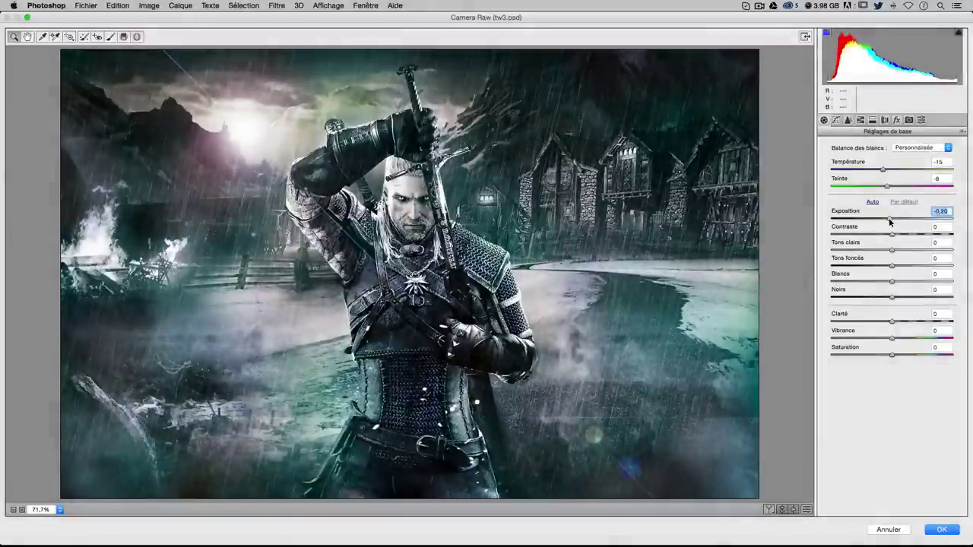
# Lower contrast, set whites +23, raise highlights, add Vibrance +7 and Saturation +21, and apply
pyautogui.moveTo(892, 234)
pyautogui.mouseDown()
pyautogui.moveTo(879, 236)
pyautogui.moveTo(893, 250)
pyautogui.moveTo(887, 264)
pyautogui.moveTo(901, 265)
pyautogui.mouseUp()
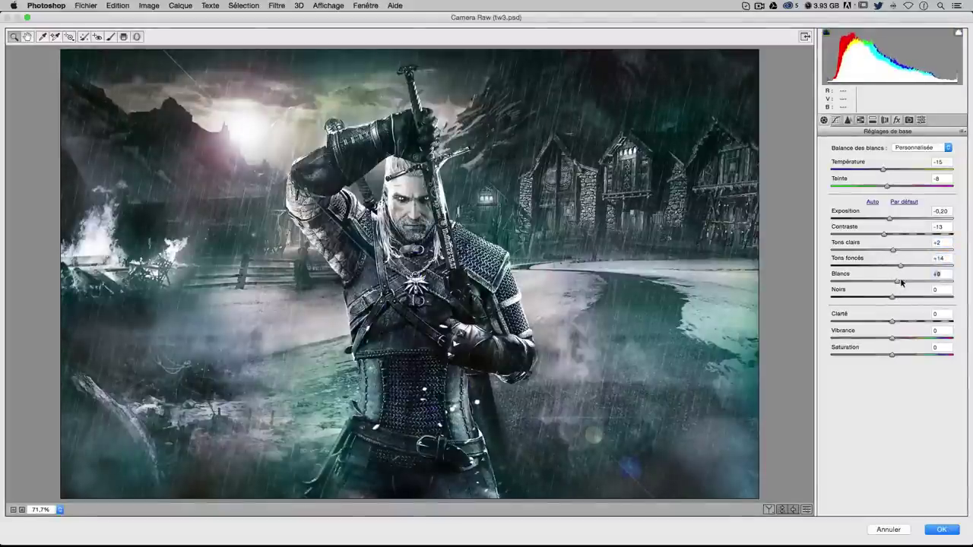
pyautogui.moveTo(892, 282)
pyautogui.mouseDown()
pyautogui.moveTo(906, 281)
pyautogui.moveTo(901, 297)
pyautogui.mouseUp()
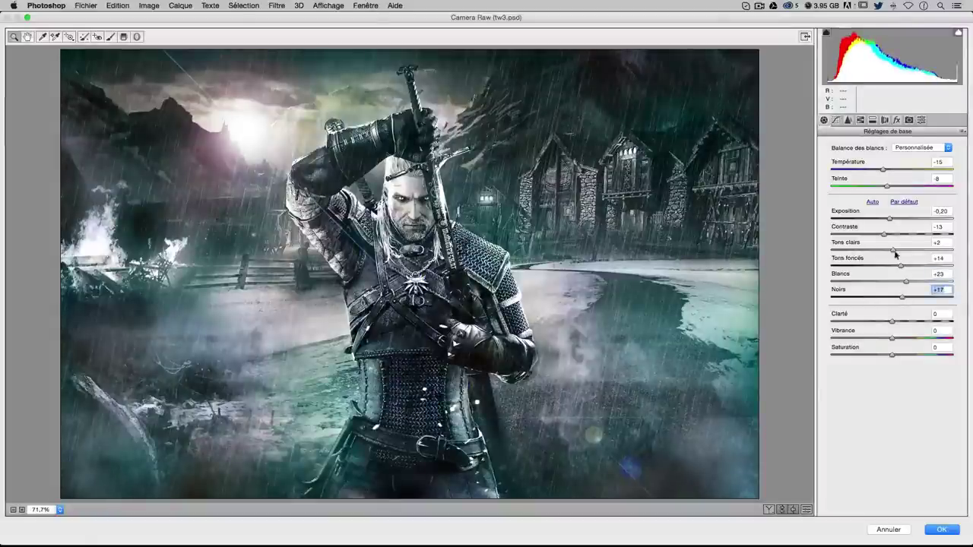
pyautogui.moveTo(893, 250); pyautogui.dragTo(901, 250)
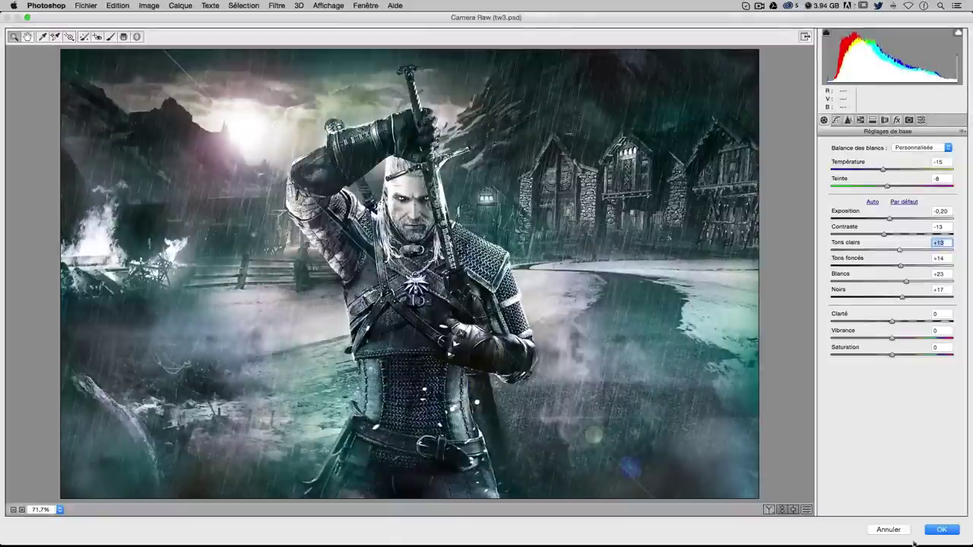
pyautogui.moveTo(892, 338)
pyautogui.mouseDown()
pyautogui.moveTo(910, 339)
pyautogui.moveTo(899, 337)
pyautogui.moveTo(904, 355)
pyautogui.mouseUp()
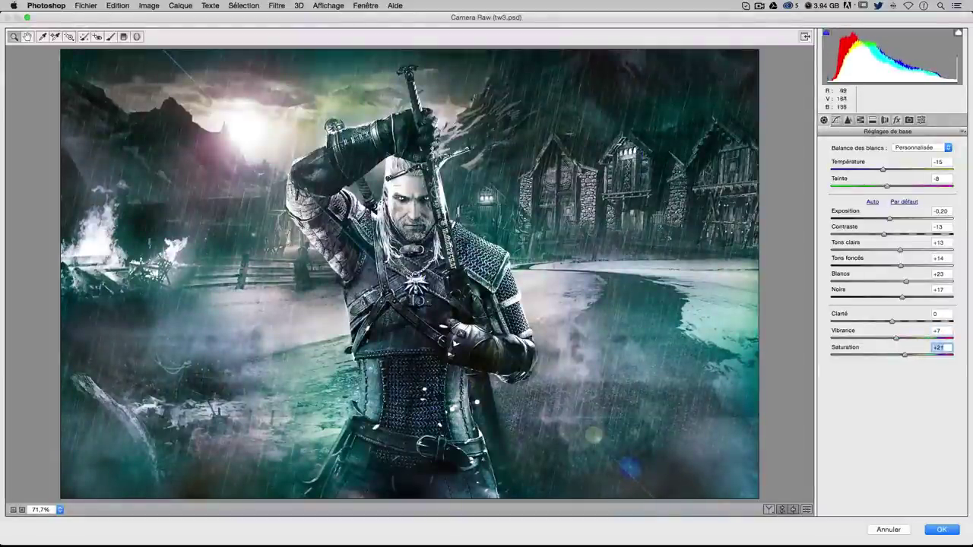
pyautogui.click(942, 529)
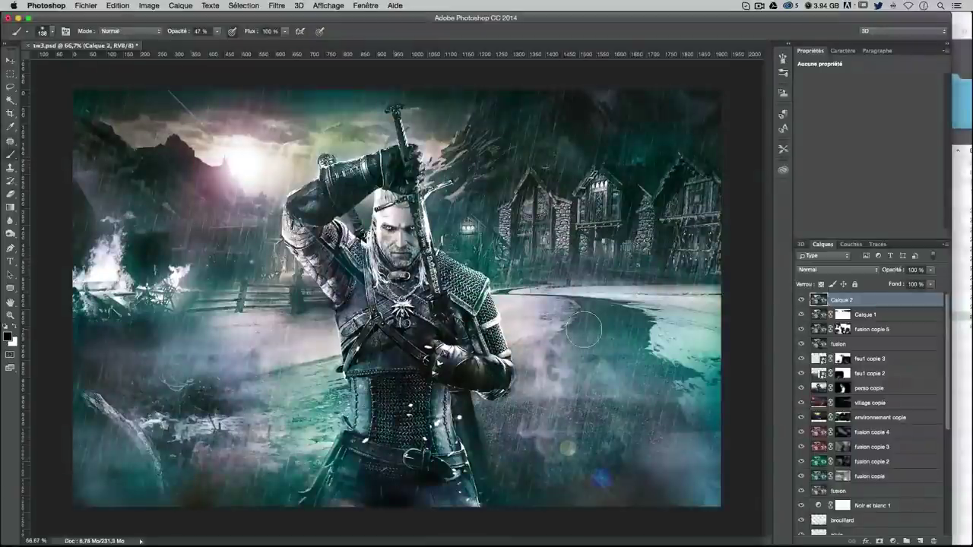
# Add a layer mask to Calque 2 and paint it with a ~518 px brush near the left fire and lower canvas
pyautogui.click(880, 540)
pyautogui.moveTo(435, 184); pyautogui.dragTo(532, 185)
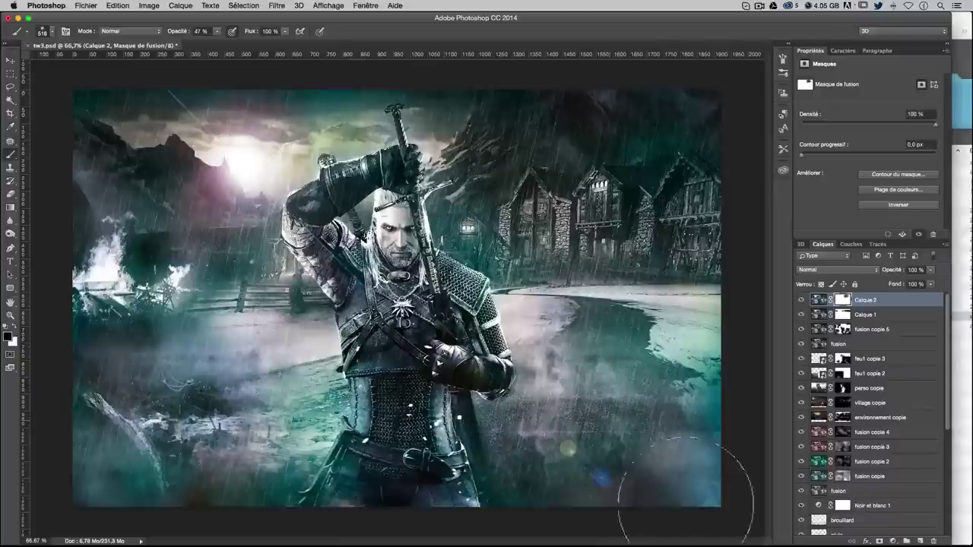
pyautogui.click(129, 289)
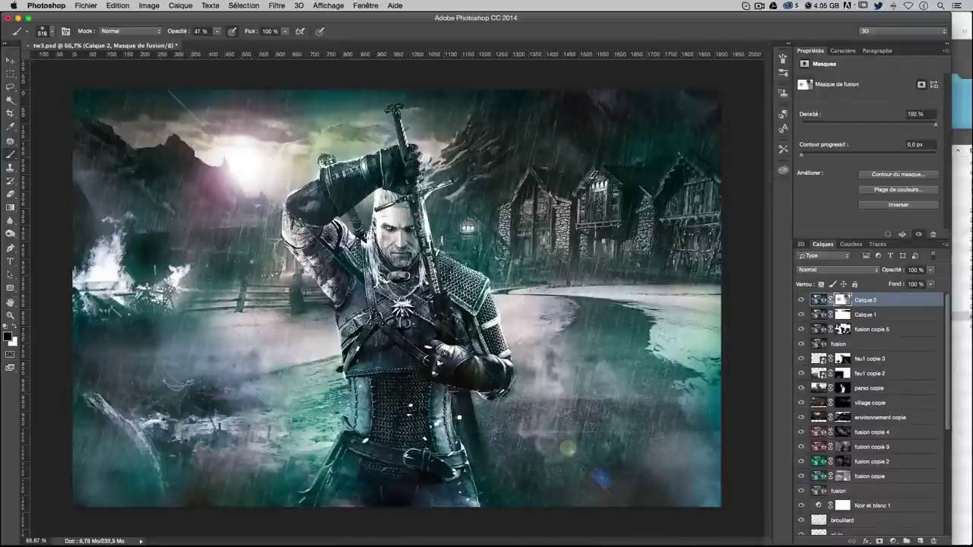
pyautogui.click(370, 467)
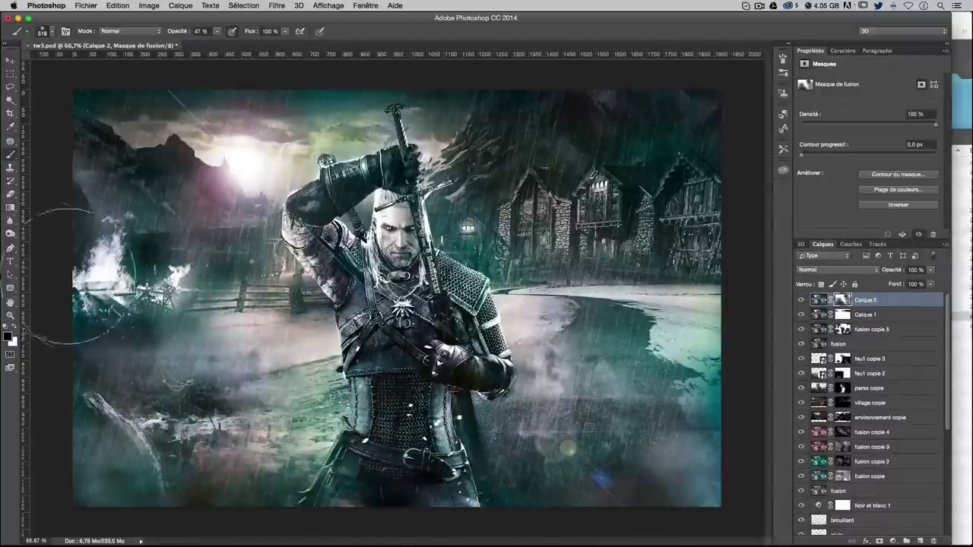
pyautogui.click(10, 142)
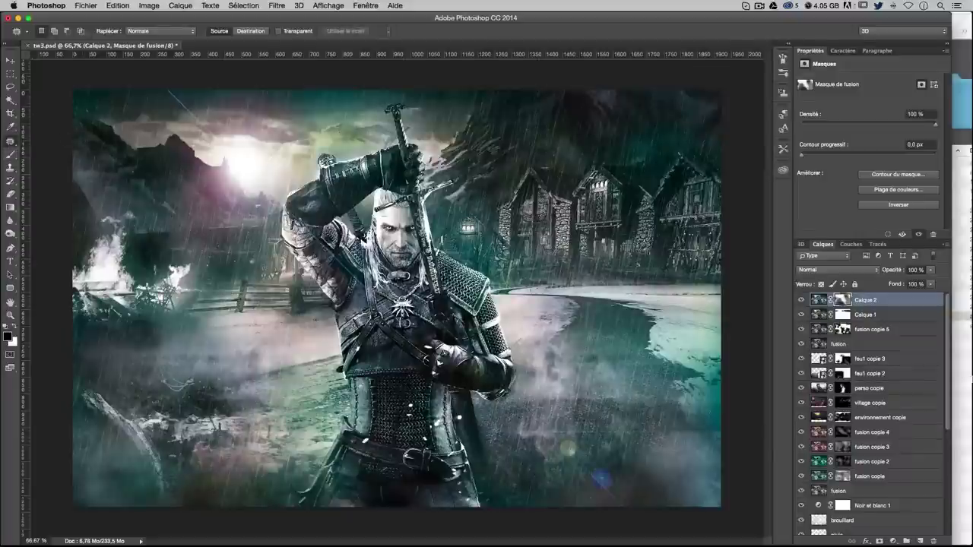
pyautogui.click(10, 156)
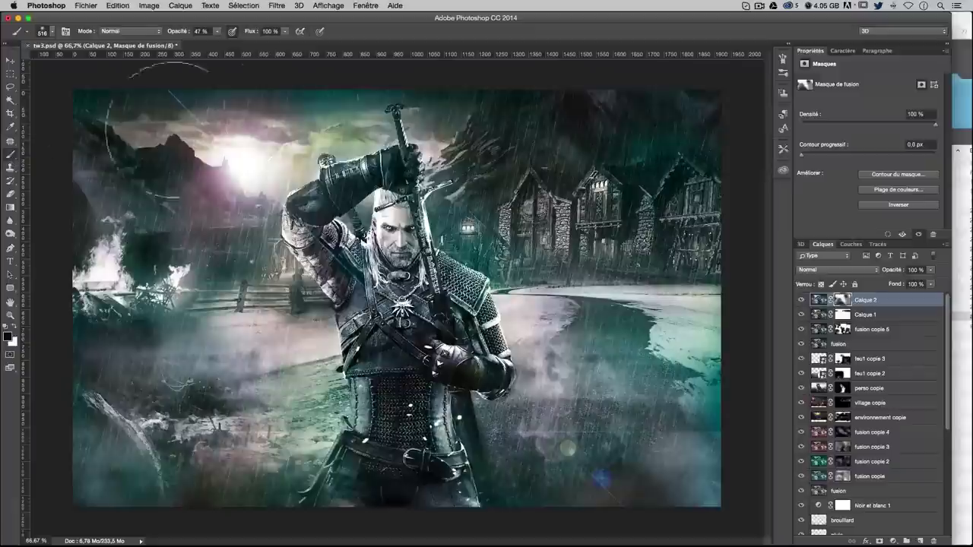
# With a ~305 px brush, mask the top-right sky and wet ground, then merge visible layers into Calque 3
pyautogui.moveTo(466, 97); pyautogui.dragTo(449, 97)
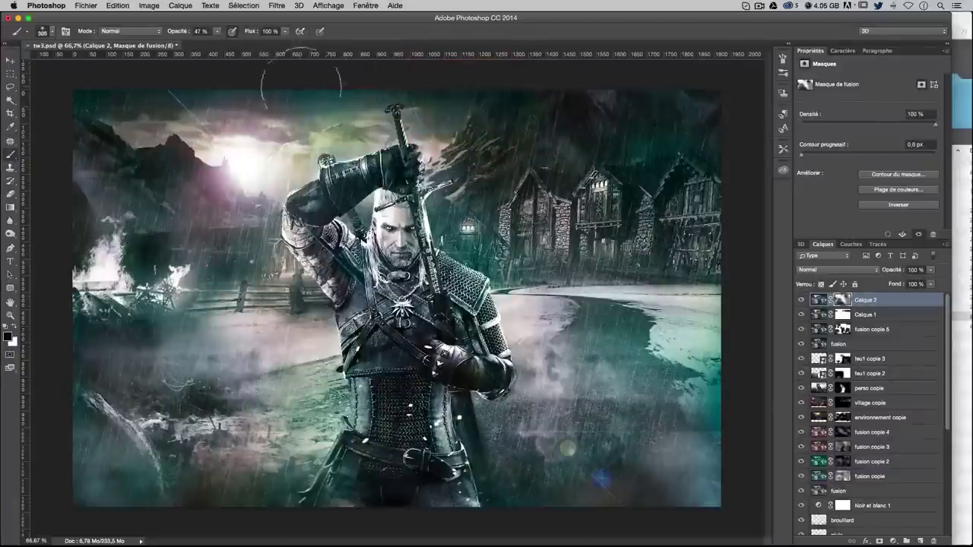
pyautogui.moveTo(614, 103); pyautogui.dragTo(669, 144)
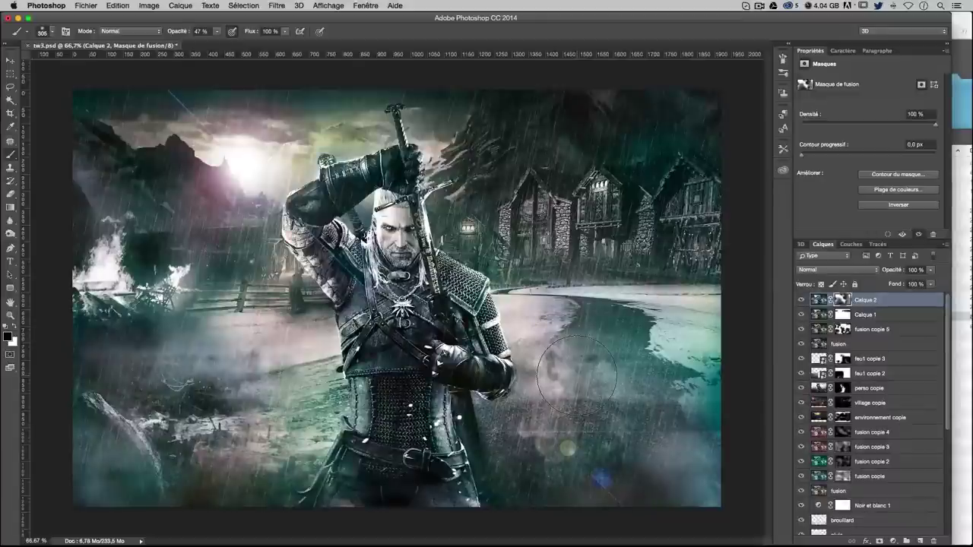
pyautogui.click(577, 375)
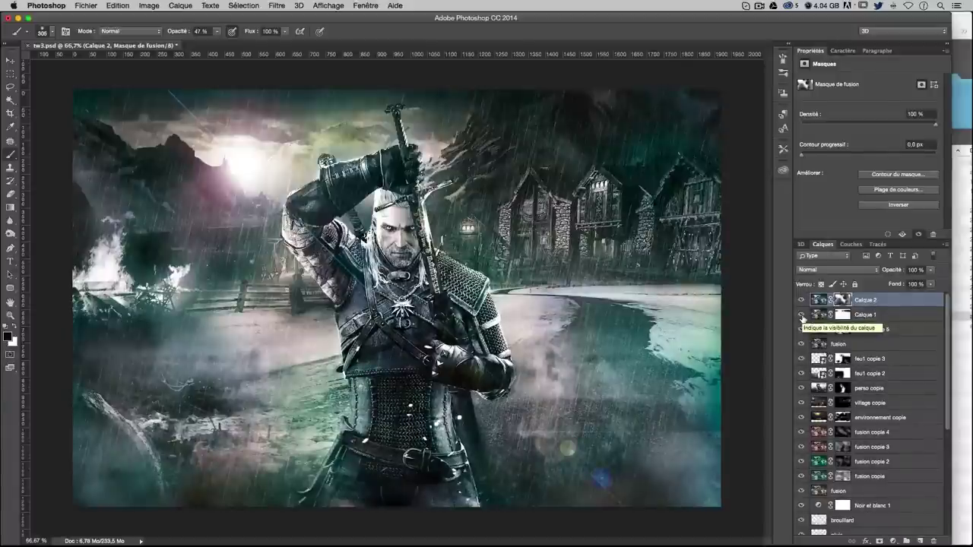
pyautogui.hotkey('ctrl', 'alt', 'shift', 'e')
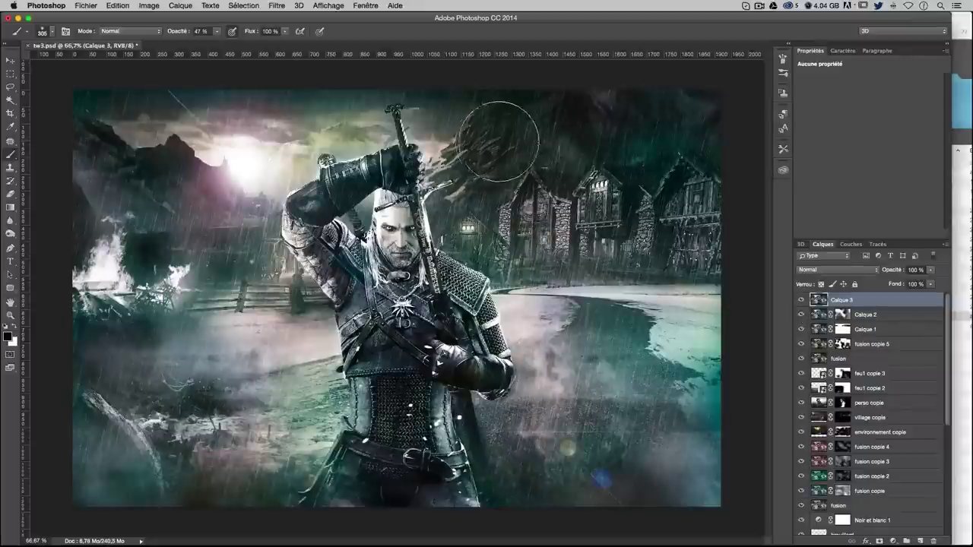
# Open Ajout de bruit and raise the noise amount, zooming in to inspect the grain
pyautogui.click(277, 6)
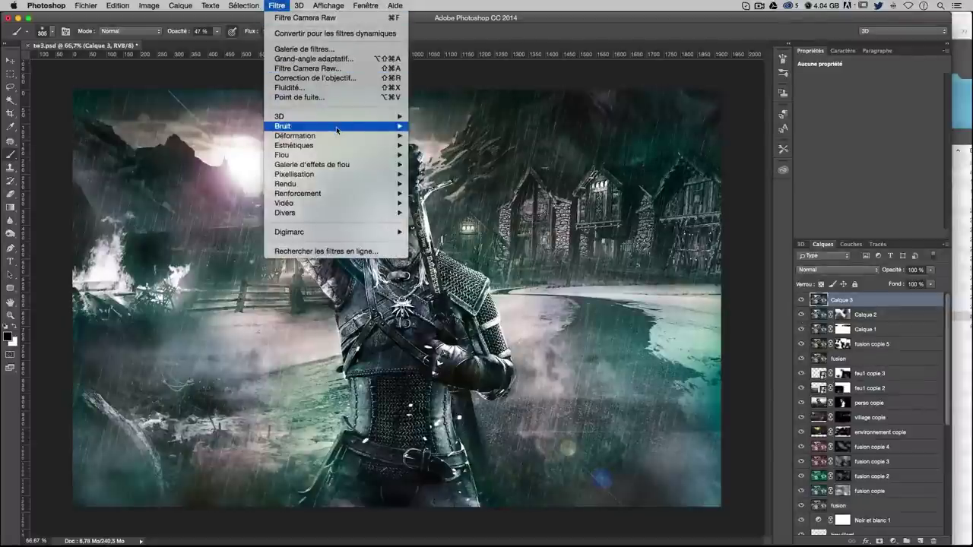
pyautogui.moveTo(334, 126)
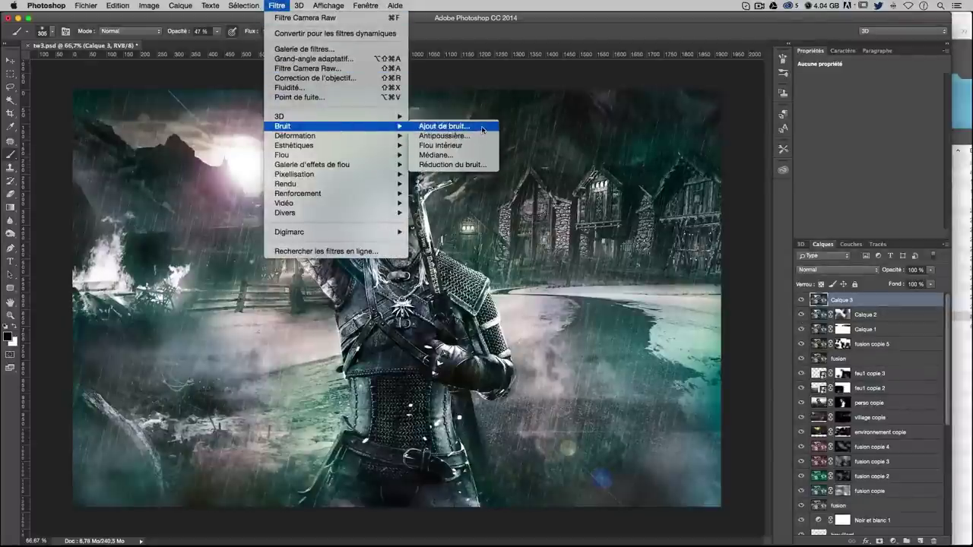
pyautogui.click(449, 125)
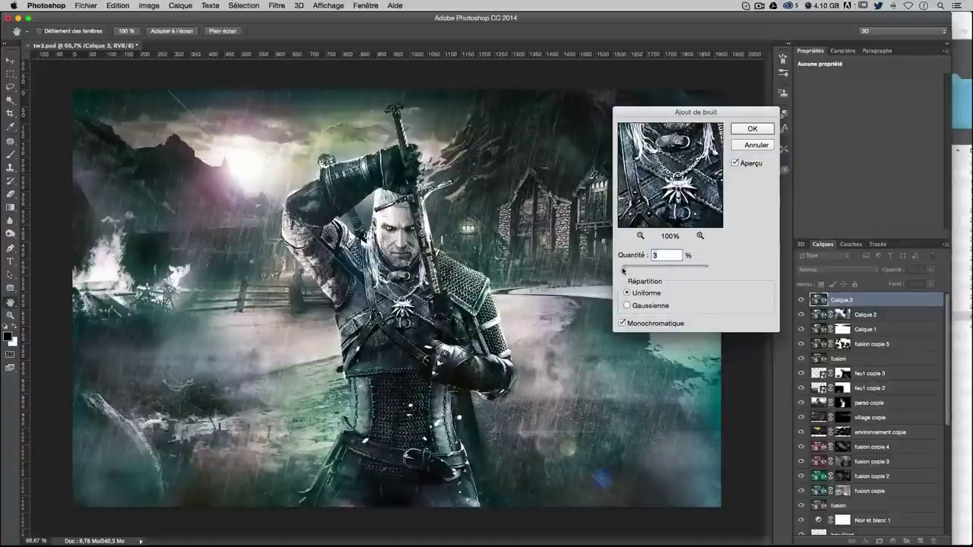
pyautogui.moveTo(623, 270)
pyautogui.mouseDown()
pyautogui.moveTo(640, 271)
pyautogui.moveTo(623, 272)
pyautogui.mouseUp()
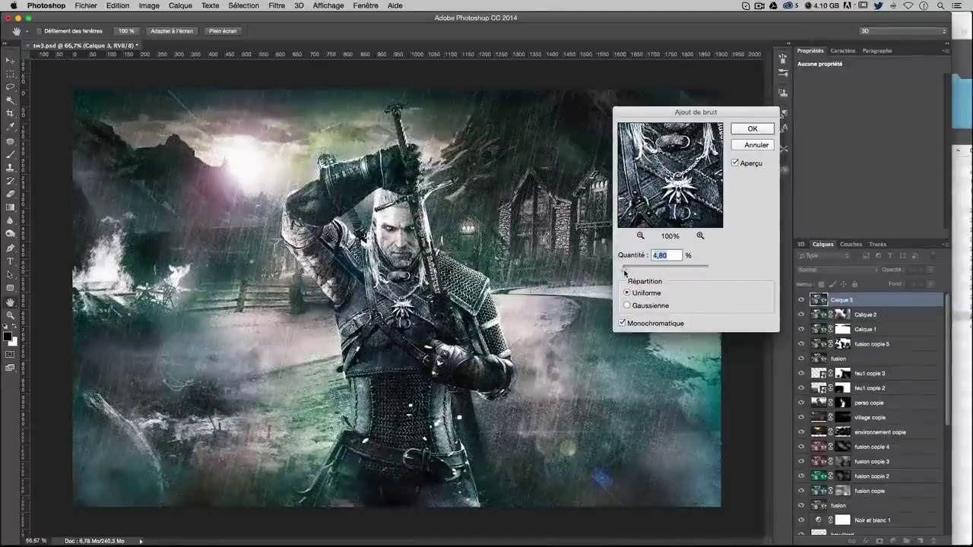
pyautogui.write('5')
pyautogui.hotkey('ctrl', '+')
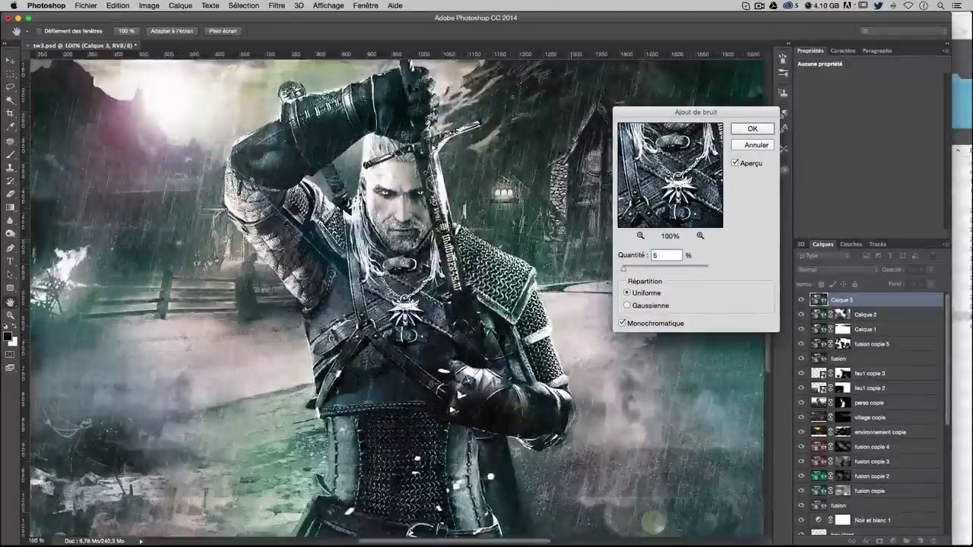
pyautogui.hotkey('ctrl', '+')
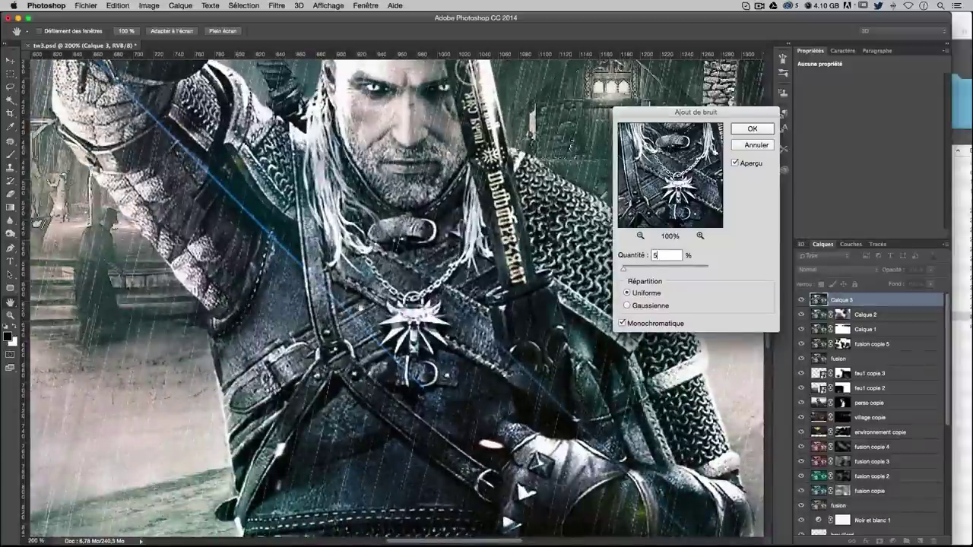
pyautogui.scroll(5, 395, 296)
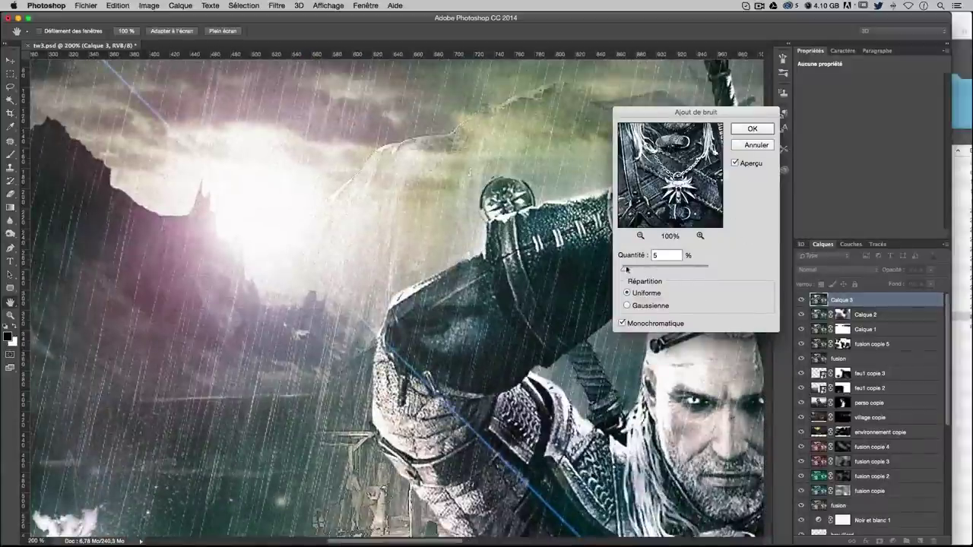
# Apply 4% uniform monochromatic noise to Calque 3 and zoom back out to the full composition
pyautogui.moveTo(627, 270); pyautogui.dragTo(621, 271)
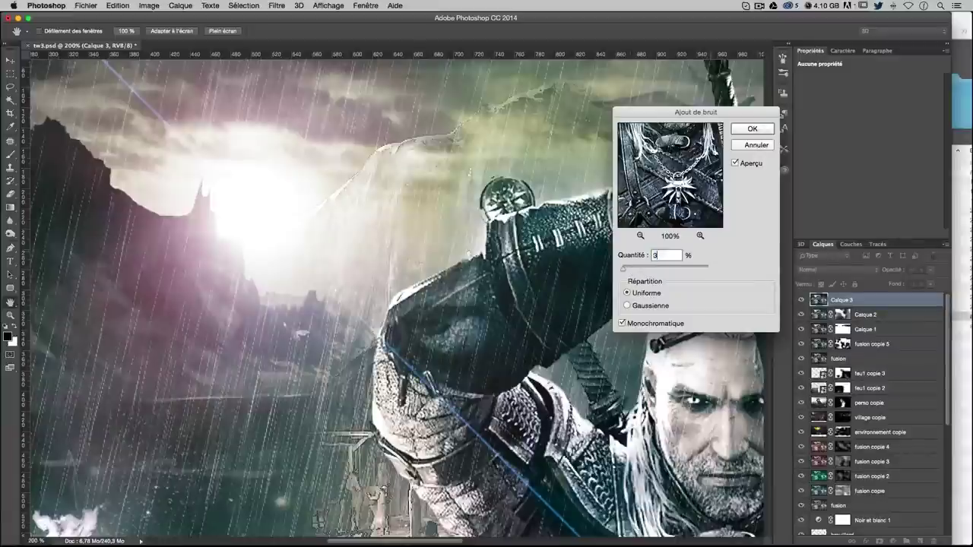
pyautogui.write('3')
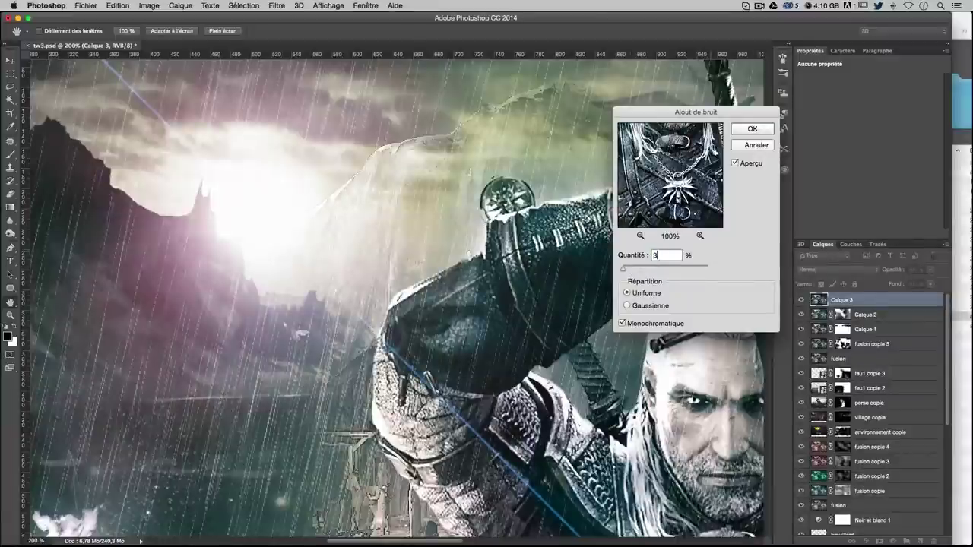
pyautogui.write('4')
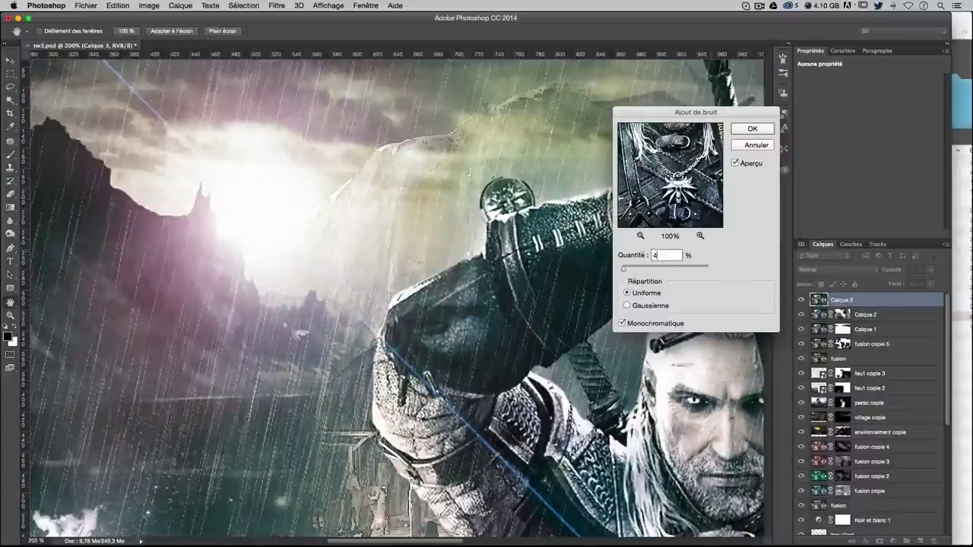
pyautogui.press('Return')
pyautogui.press('b')
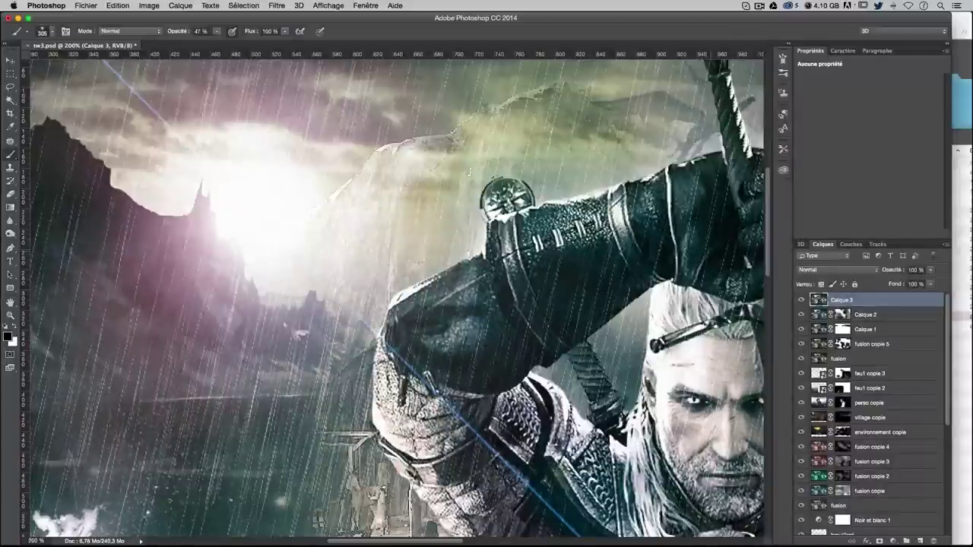
pyautogui.press('super+1')
pyautogui.press('super+minus')
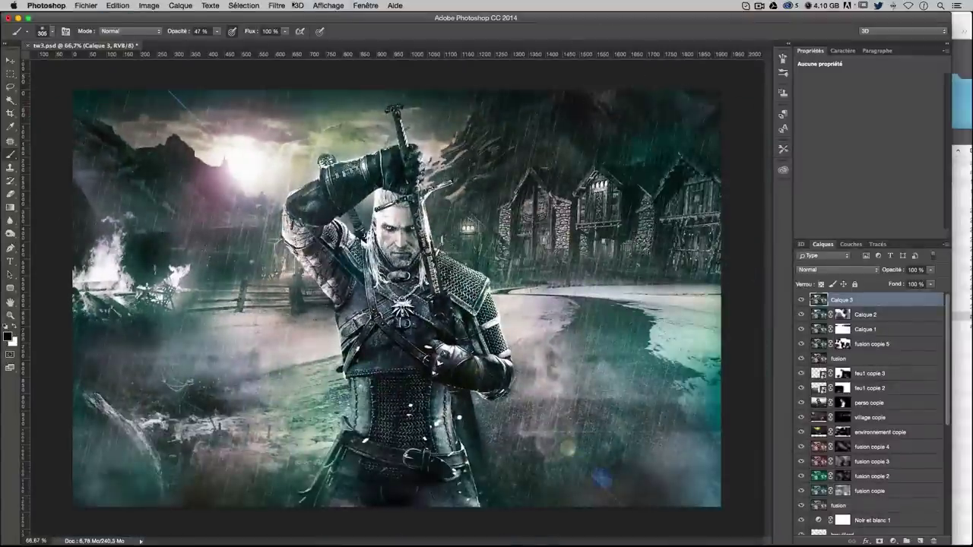
pyautogui.click(277, 5)
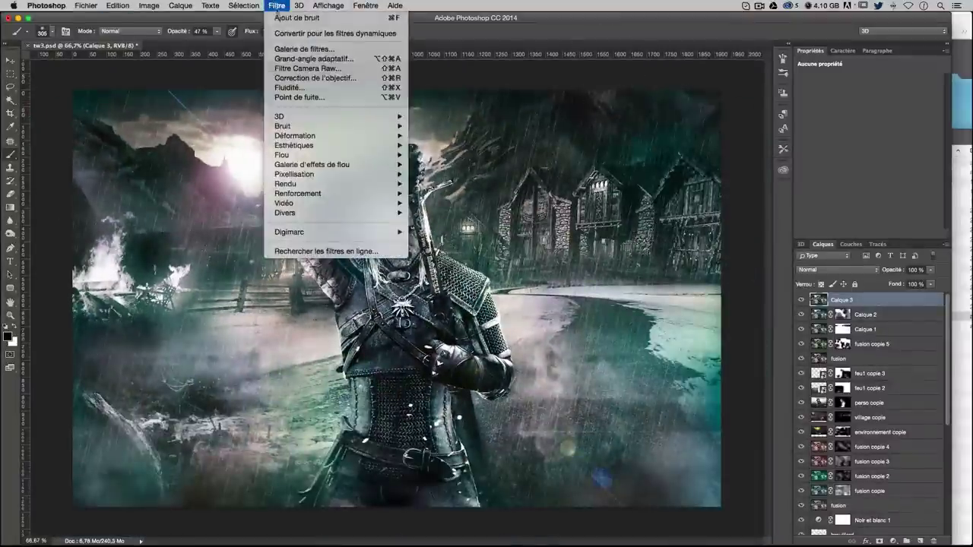
# Warm Calque 3 in Camera Raw with Temperature set to +10
pyautogui.click(315, 70)
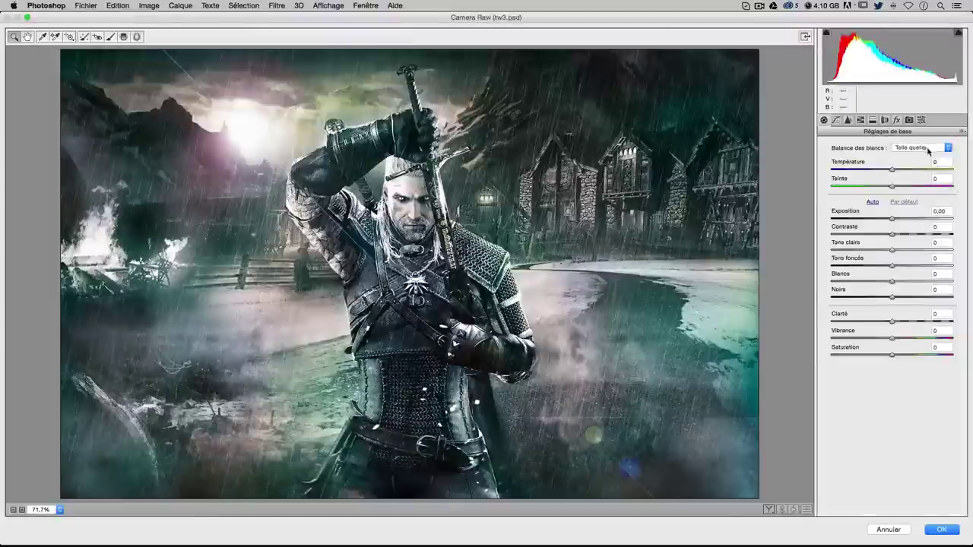
pyautogui.moveTo(892, 169); pyautogui.dragTo(898, 169)
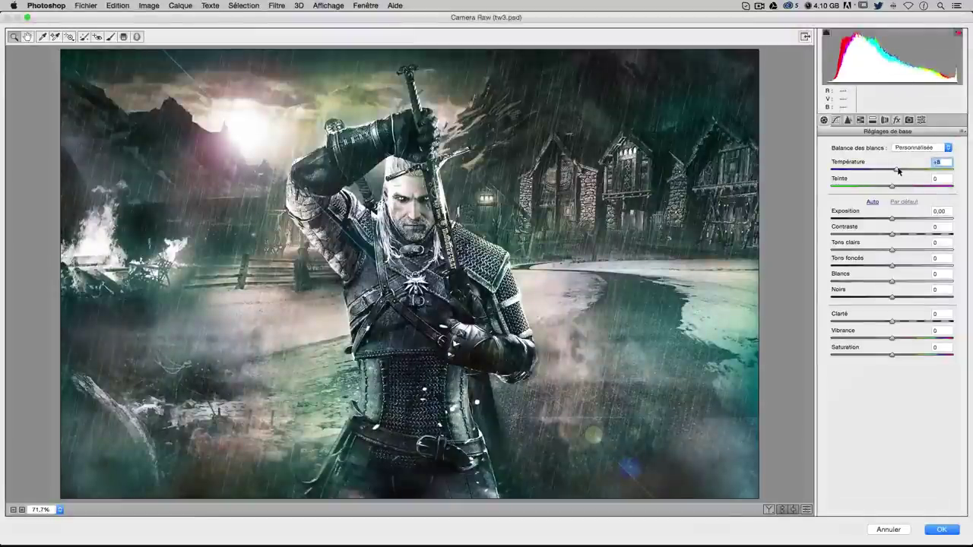
pyautogui.press('Up')
pyautogui.press('Up')
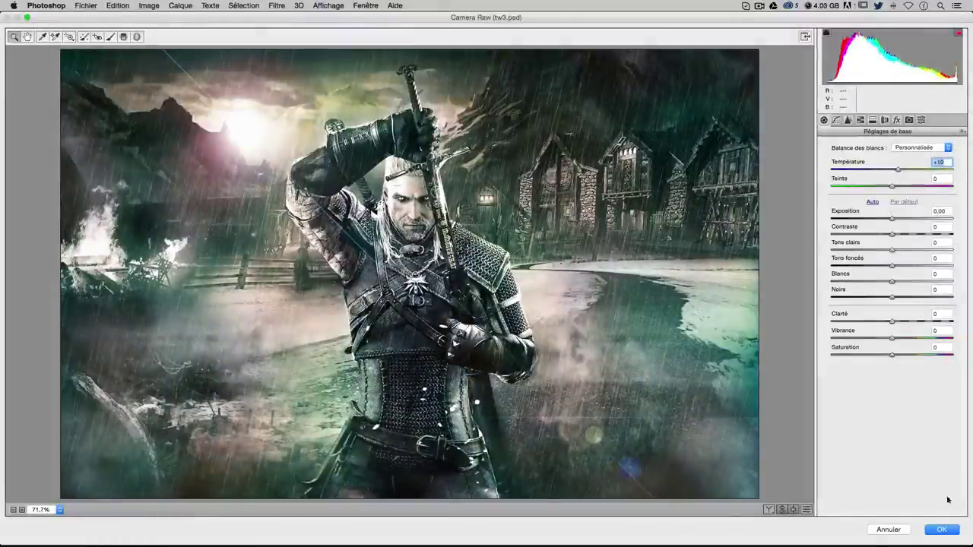
pyautogui.click(868, 217)
pyautogui.press('Return')
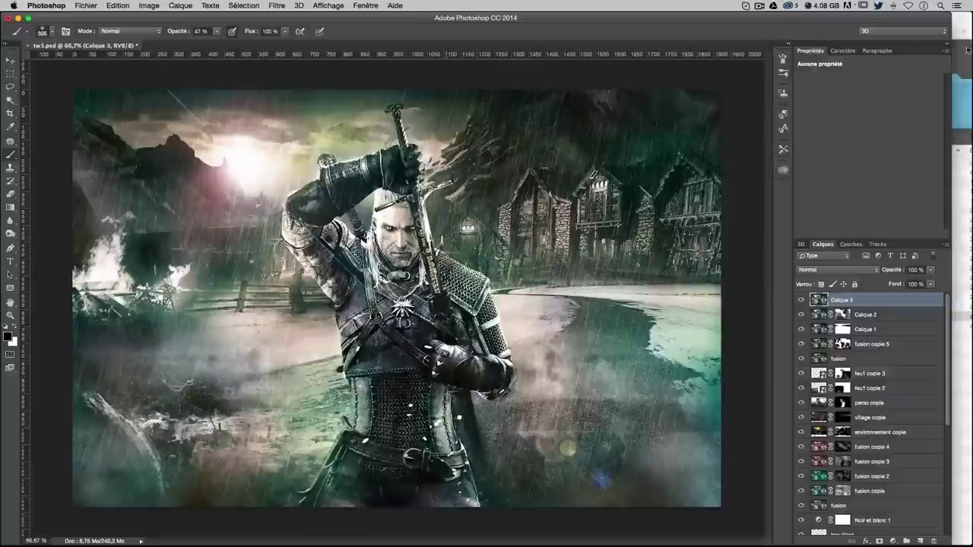
# Drag logo.png from the project folder onto the canvas and commit the placement
pyautogui.press('super+Tab')
pyautogui.click(859, 258)
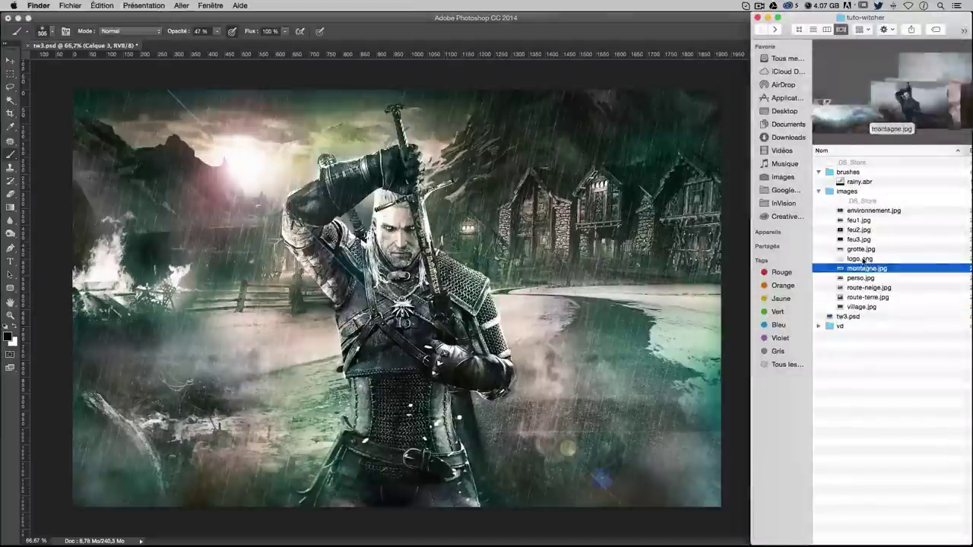
pyautogui.moveTo(860, 259); pyautogui.dragTo(318, 283)
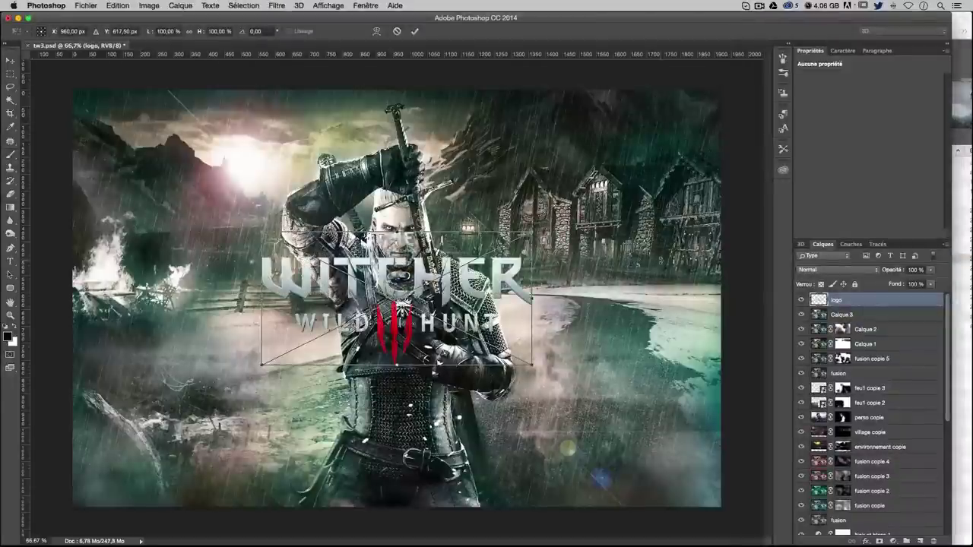
pyautogui.press('Return')
pyautogui.press('b')
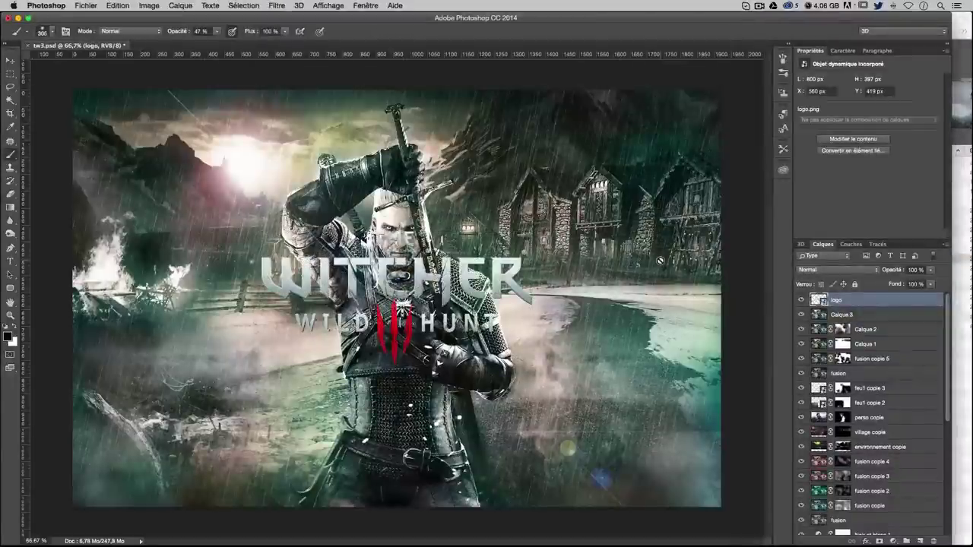
# Move the logo down onto Geralt's chest, nudging it into position
pyautogui.click(10, 59)
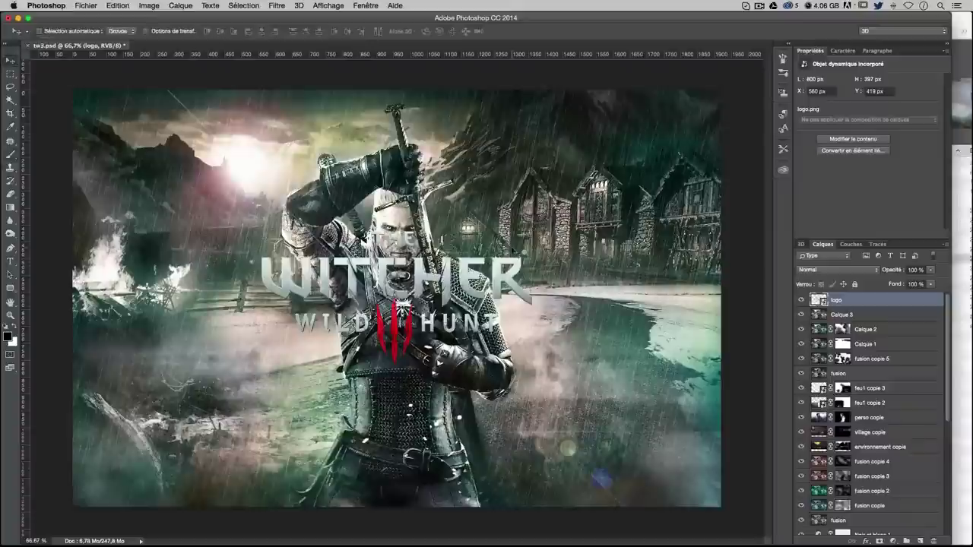
pyautogui.moveTo(456, 222); pyautogui.dragTo(456, 289)
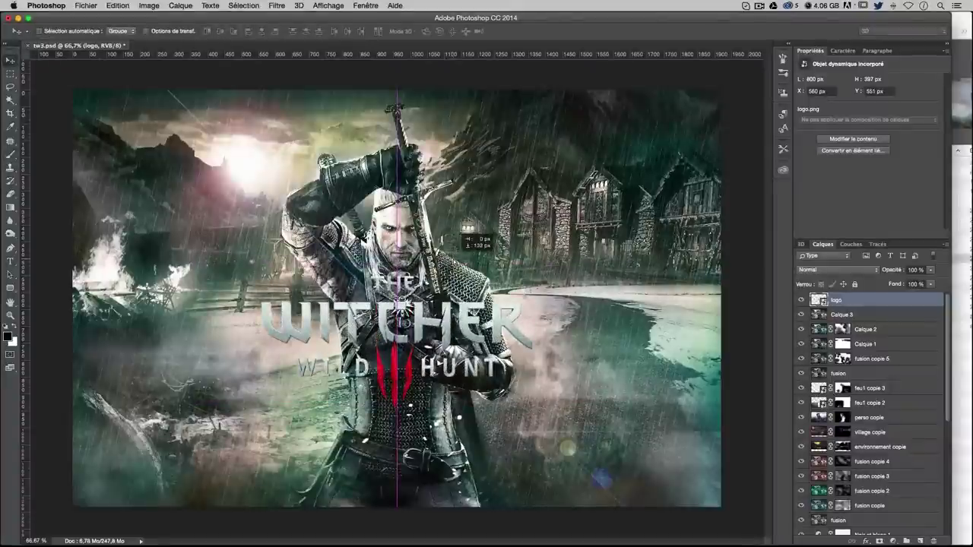
pyautogui.moveTo(456, 231); pyautogui.dragTo(456, 239)
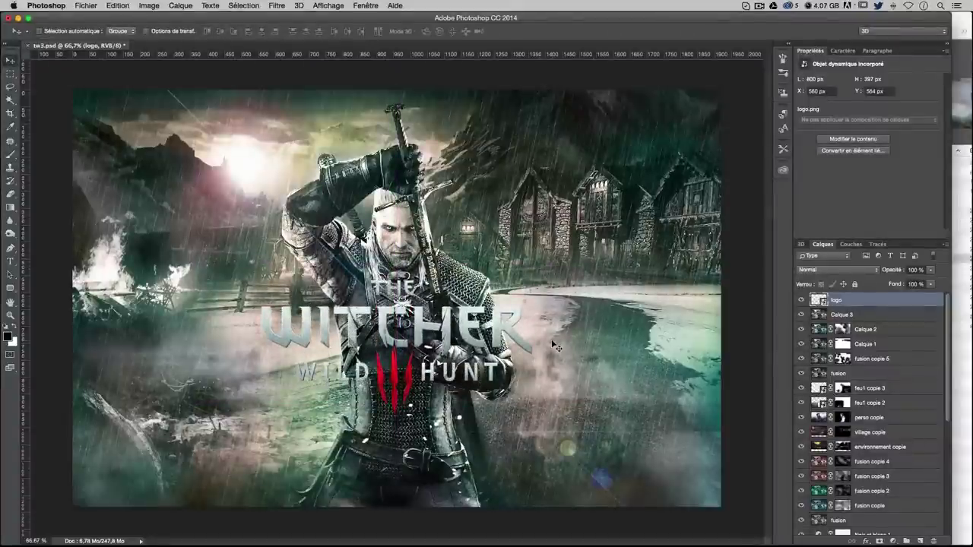
pyautogui.press('Down')
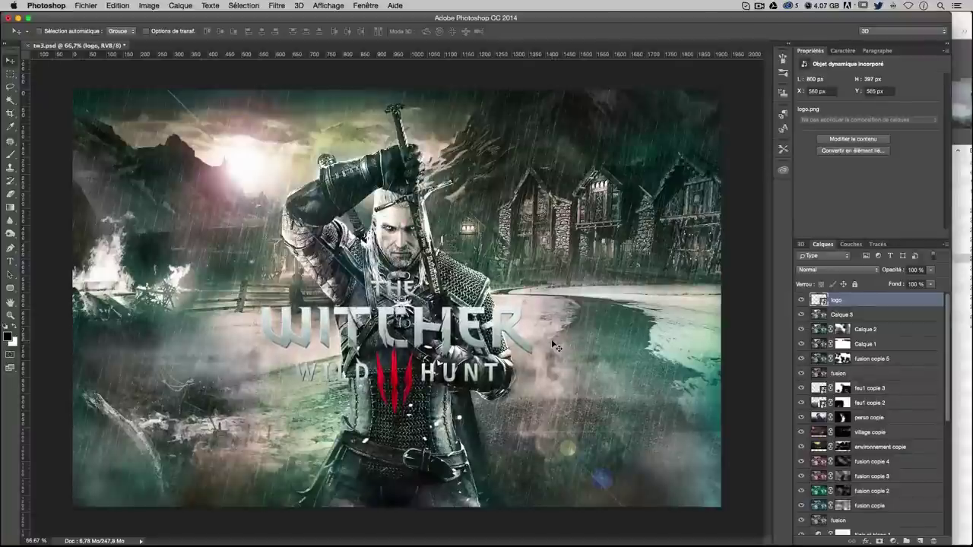
pyautogui.press('Down')
pyautogui.press('Down')
pyautogui.press('Down')
pyautogui.press('Down')
pyautogui.press('Down')
pyautogui.press('Down')
pyautogui.press('Down')
pyautogui.press('Down')
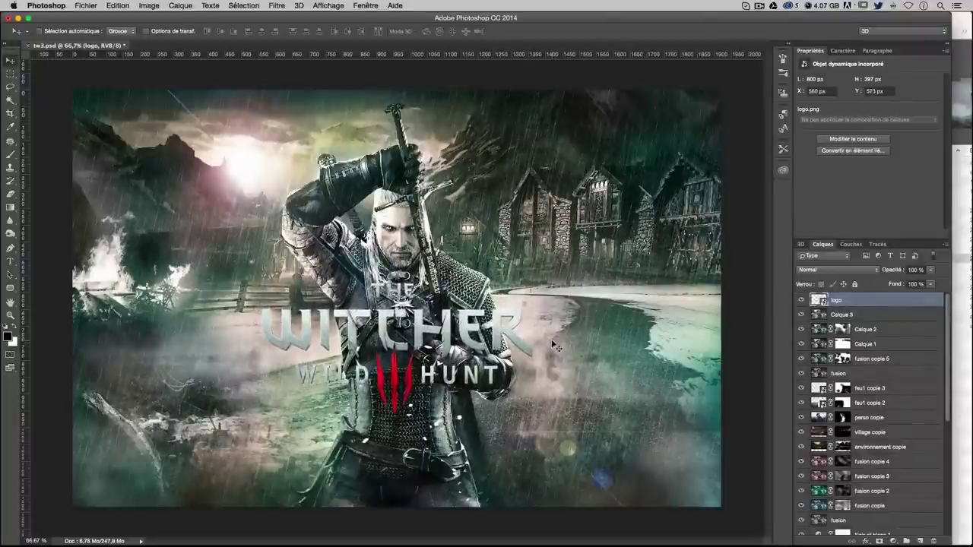
pyautogui.press('Up')
pyautogui.press('Up')
pyautogui.press('Up')
pyautogui.press('Up')
pyautogui.press('Up')
pyautogui.press('Up')
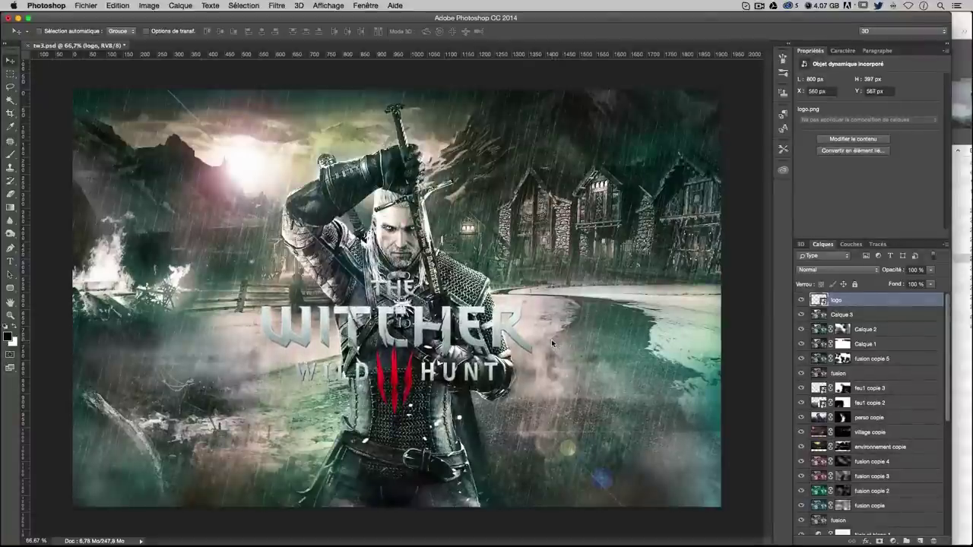
pyautogui.press('Up')
pyautogui.press('Up')
pyautogui.press('Up')
pyautogui.press('Up')
pyautogui.press('Up')
pyautogui.press('Up')
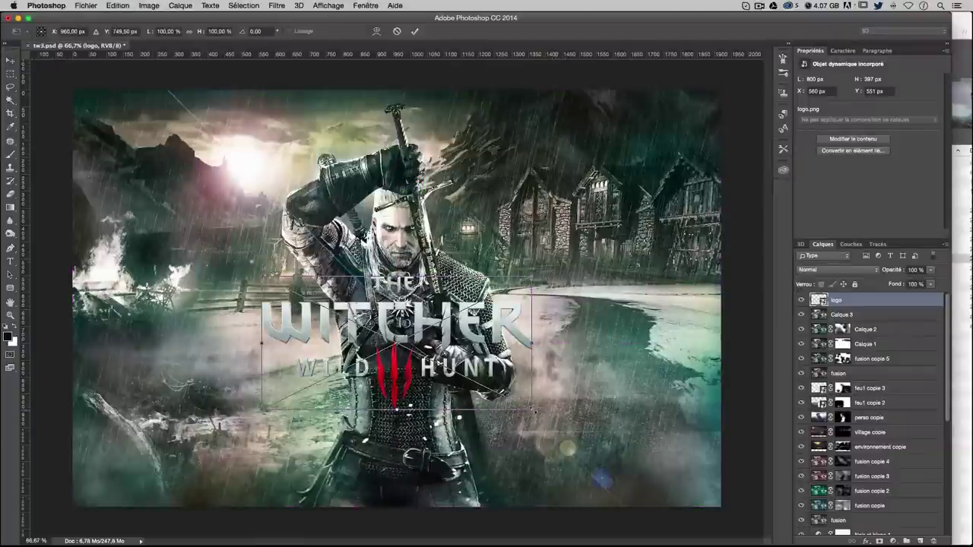
# Scale the logo to about 85% (682 × 339 px) and centre it below Geralt's face
pyautogui.moveTo(529, 407); pyautogui.dragTo(491, 389)
pyautogui.moveTo(408, 327); pyautogui.dragTo(437, 313)
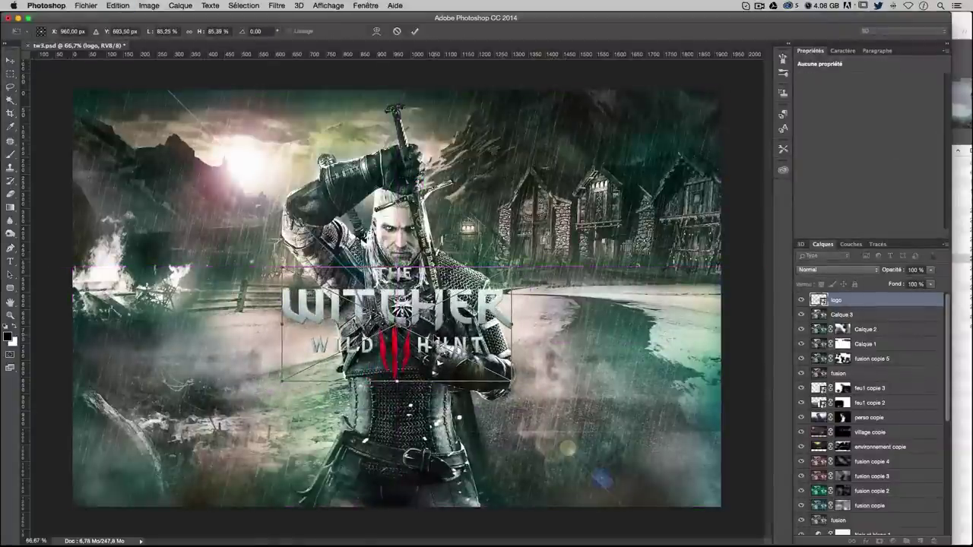
pyautogui.press('Return')
pyautogui.press('Right')
pyautogui.press('Down')
pyautogui.press('Down')
pyautogui.press('Down')
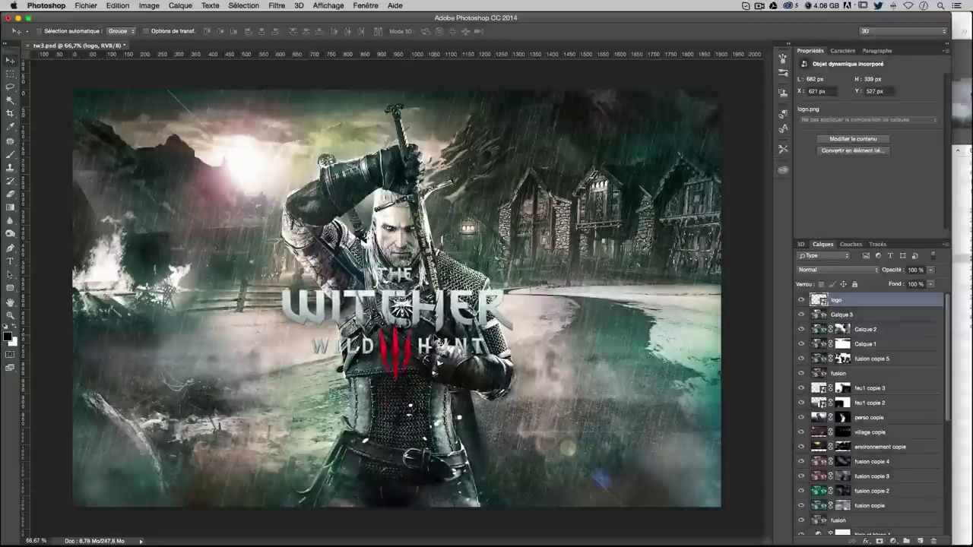
pyautogui.press('Up')
pyautogui.press('Up')
pyautogui.press('Down')
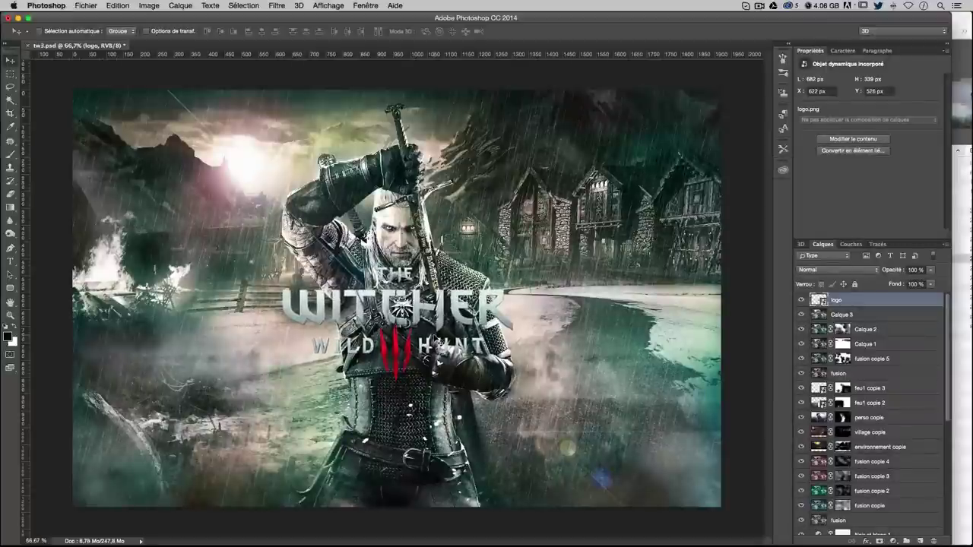
# Apply Levels to the logo layer with input levels 65, 1.31 and 218
pyautogui.rightClick(878, 301)
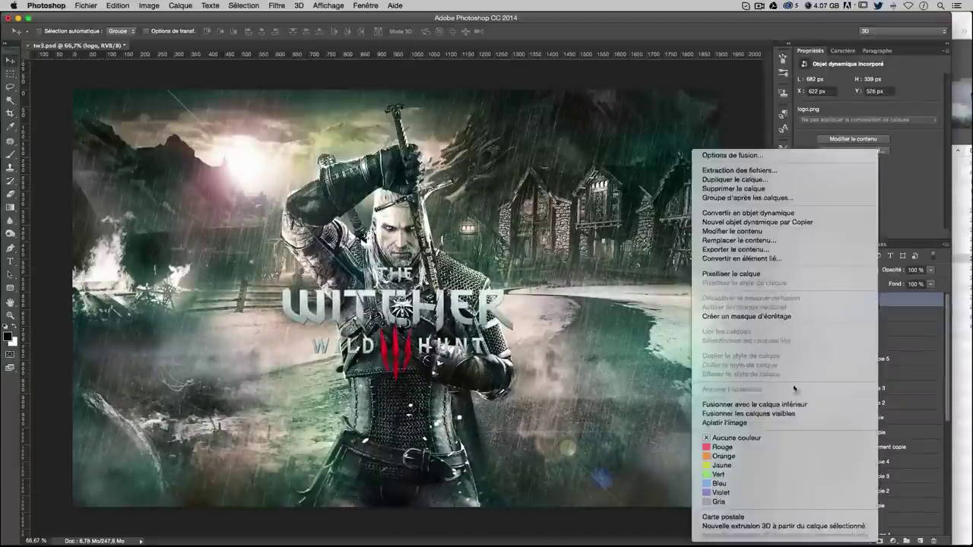
pyautogui.press('Escape')
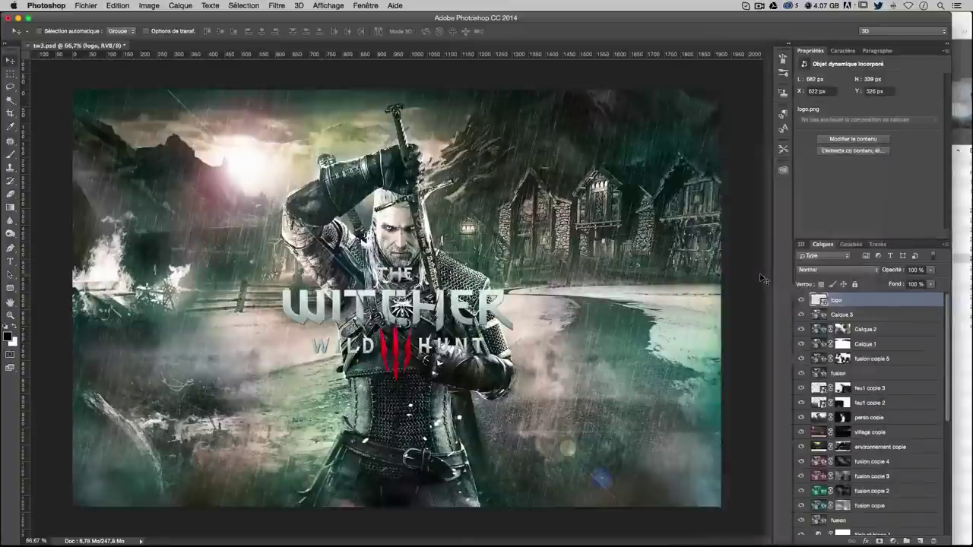
pyautogui.hotkey('ctrl', 'l')
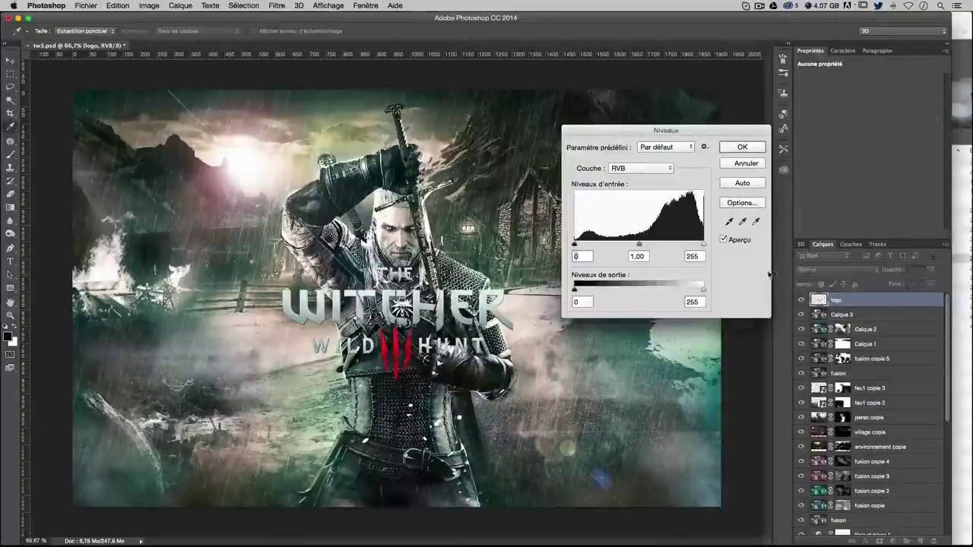
pyautogui.moveTo(704, 244); pyautogui.dragTo(690, 246)
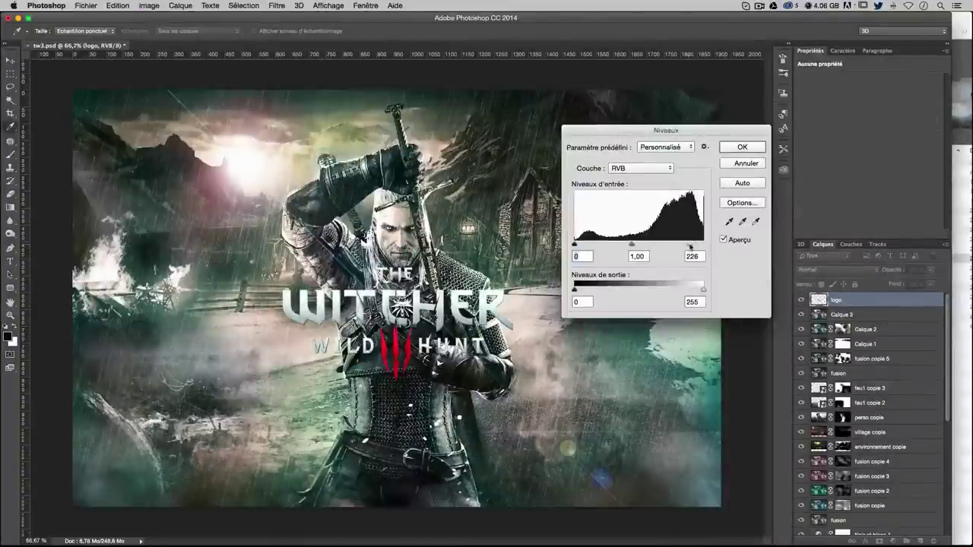
pyautogui.doubleClick(692, 256)
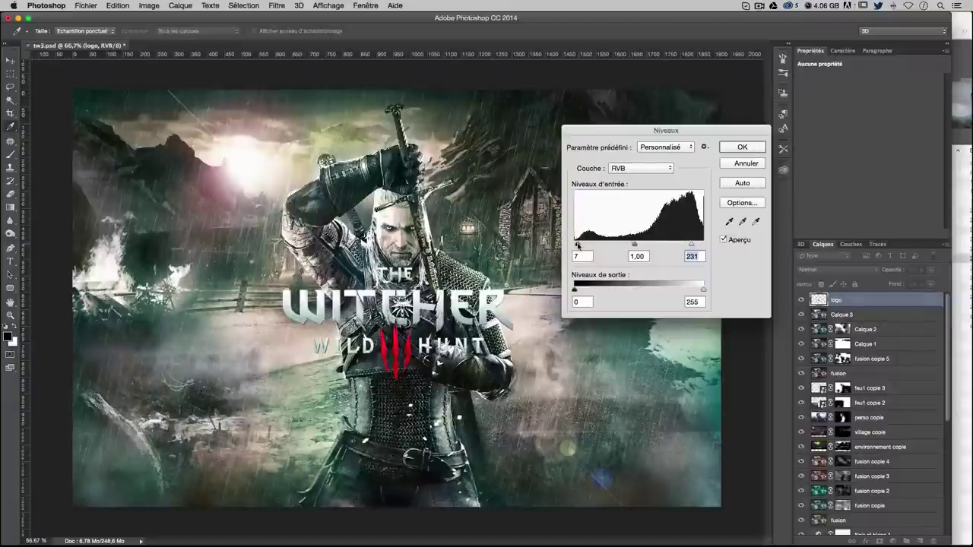
pyautogui.moveTo(574, 244); pyautogui.dragTo(607, 245)
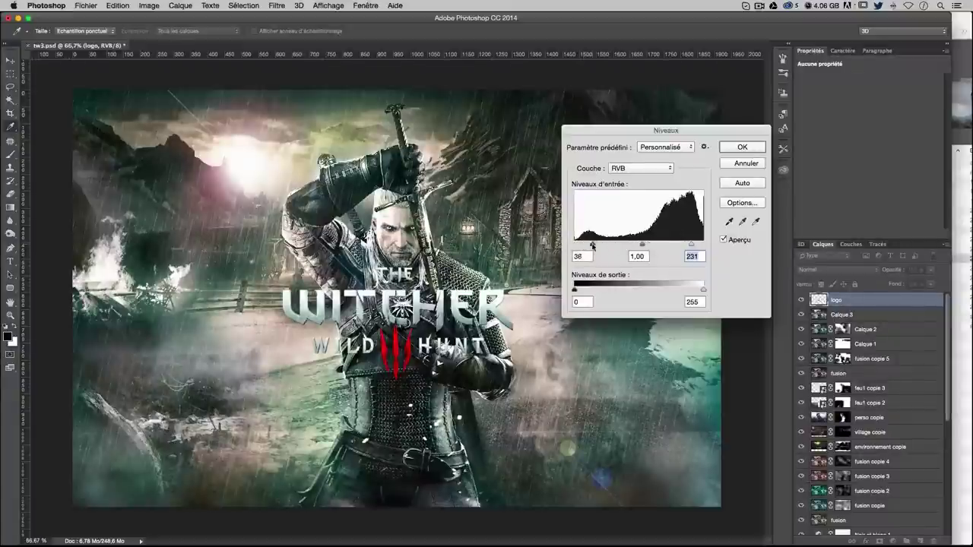
pyautogui.click(607, 245)
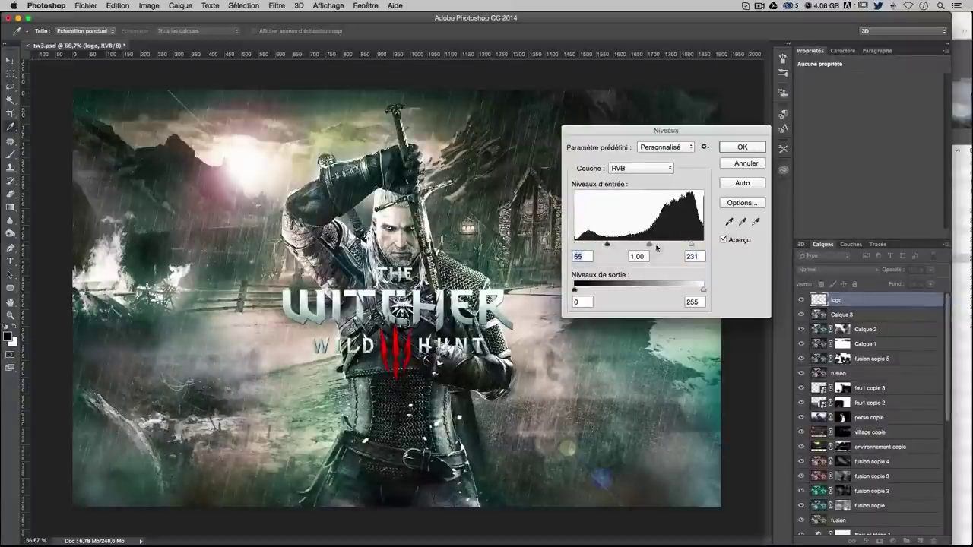
pyautogui.moveTo(657, 245); pyautogui.dragTo(641, 246)
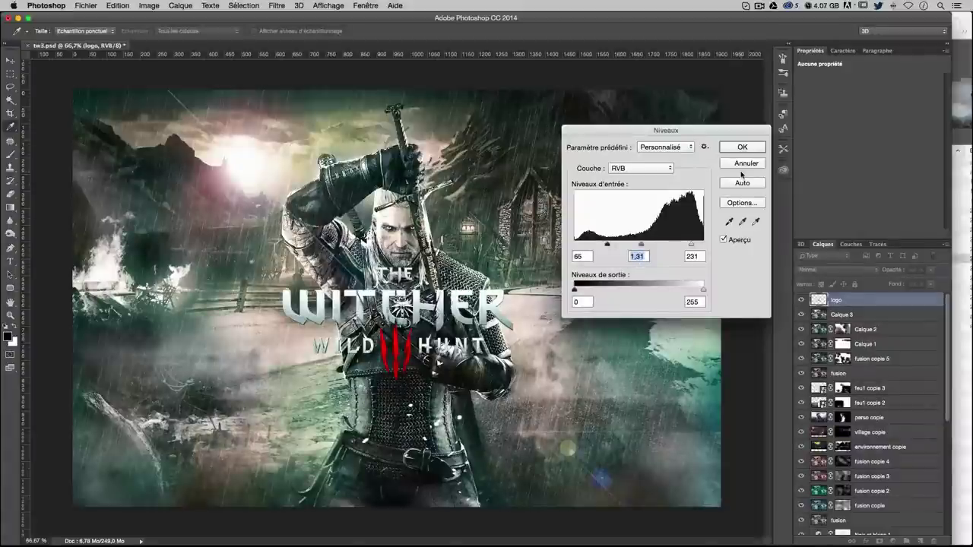
pyautogui.moveTo(688, 245); pyautogui.dragTo(686, 248)
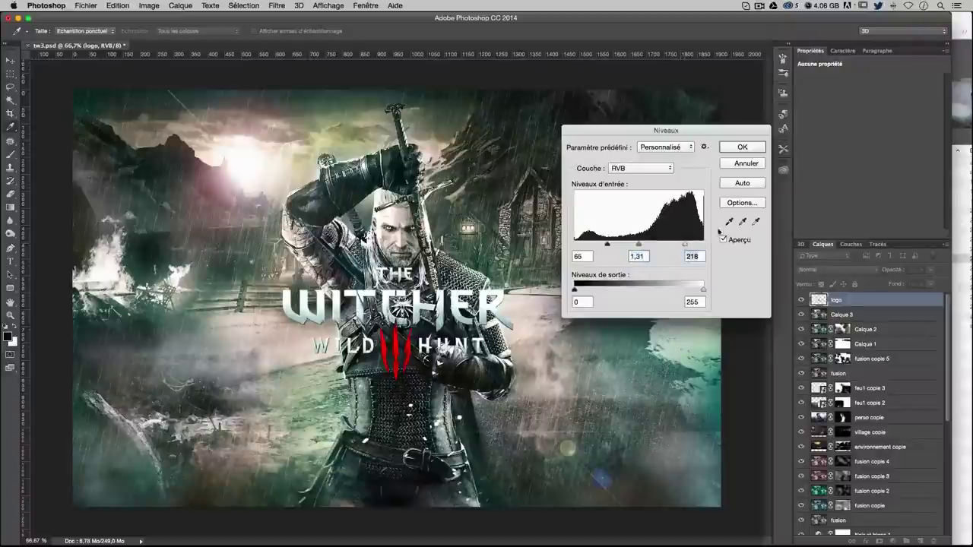
pyautogui.click(733, 149)
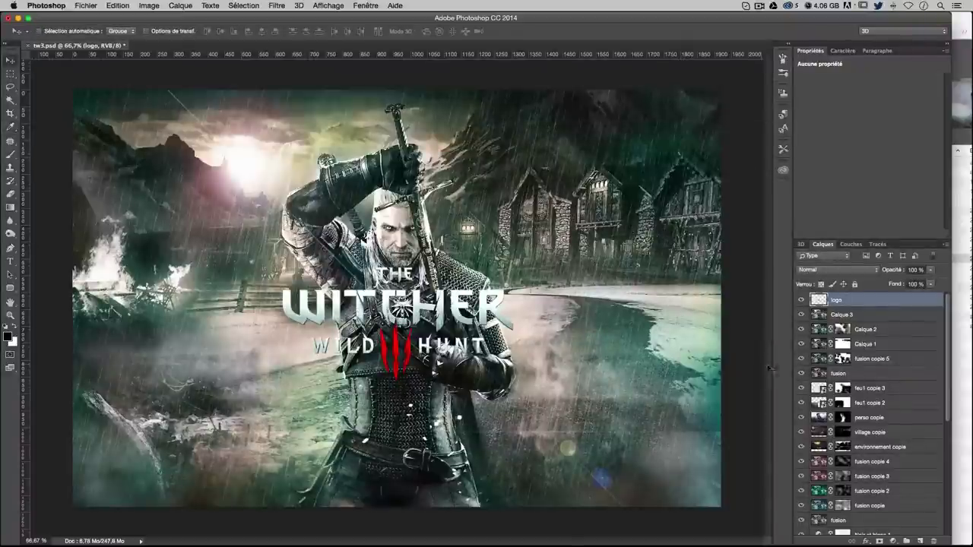
# Add a Multiply drop shadow to the Witcher logo: 100% opacity, 4 px distance, 0 px size
pyautogui.doubleClick(907, 303)
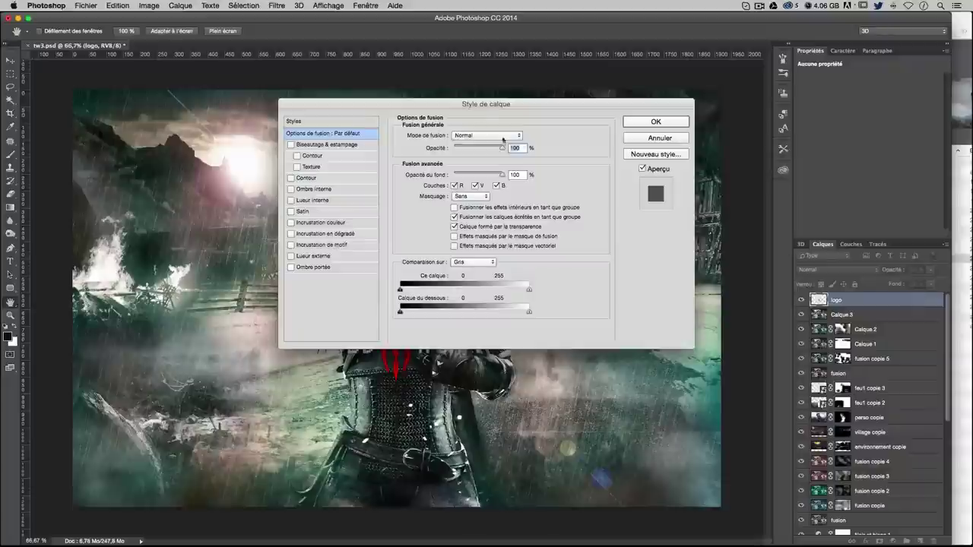
pyautogui.moveTo(481, 105); pyautogui.dragTo(758, 62)
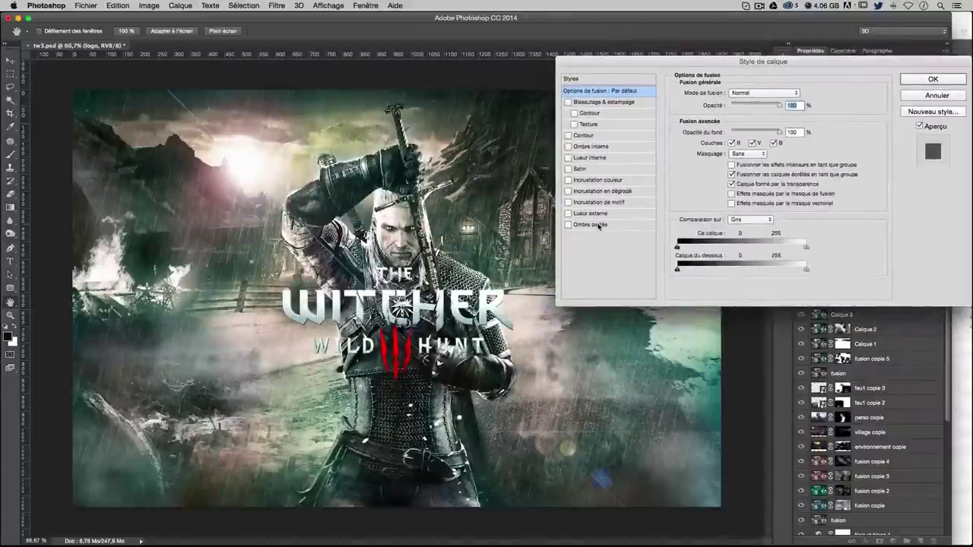
pyautogui.click(597, 225)
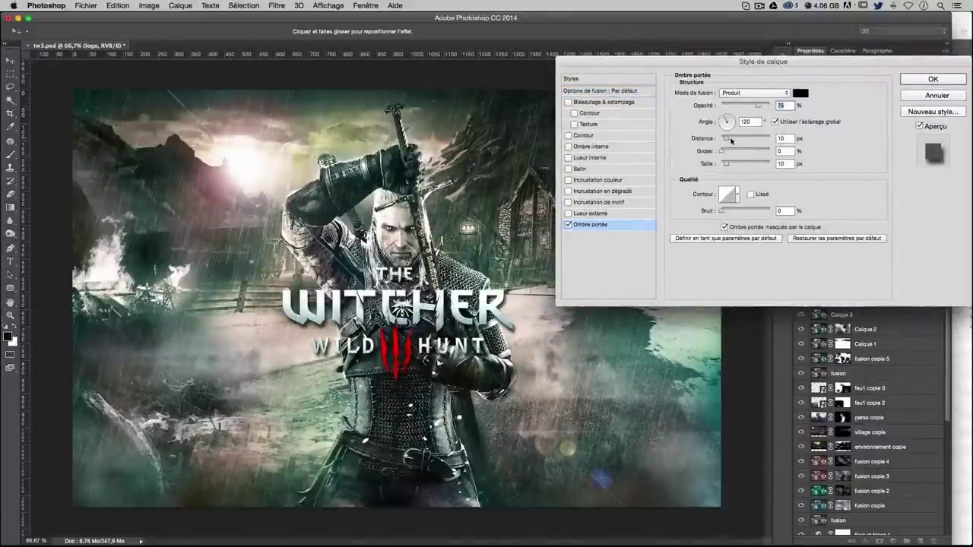
pyautogui.moveTo(731, 141); pyautogui.dragTo(730, 164)
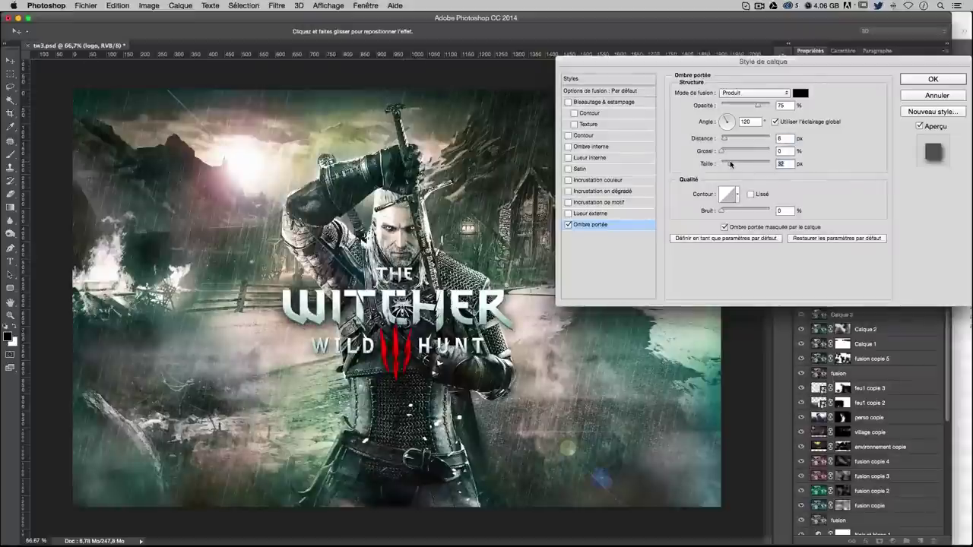
pyautogui.moveTo(723, 138)
pyautogui.mouseDown()
pyautogui.moveTo(719, 163)
pyautogui.moveTo(723, 140)
pyautogui.mouseUp()
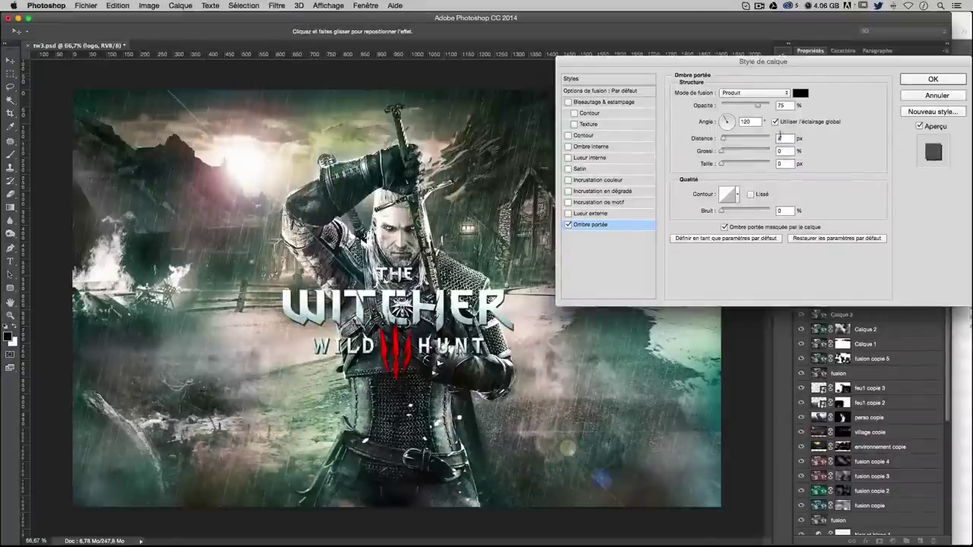
pyautogui.moveTo(768, 107); pyautogui.dragTo(770, 107)
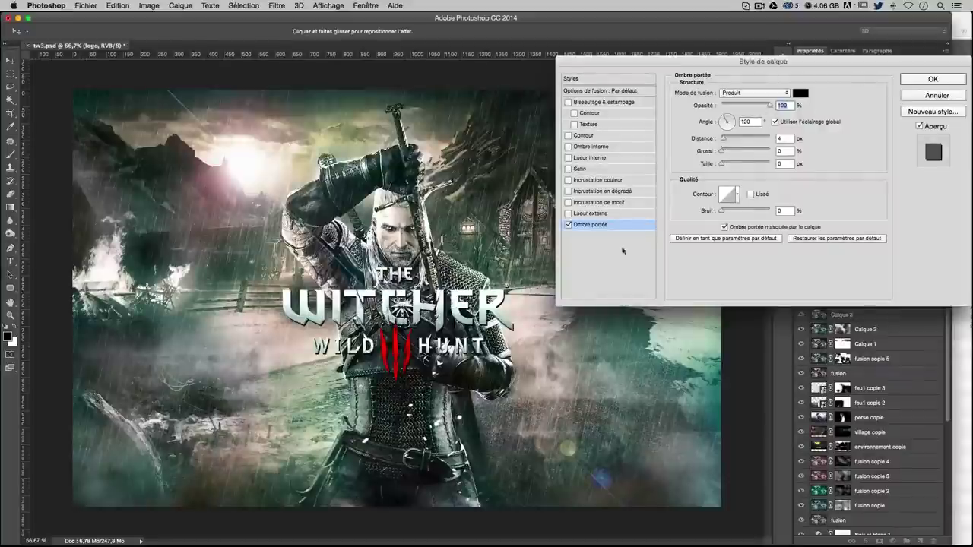
pyautogui.click(569, 225)
pyautogui.click(569, 225)
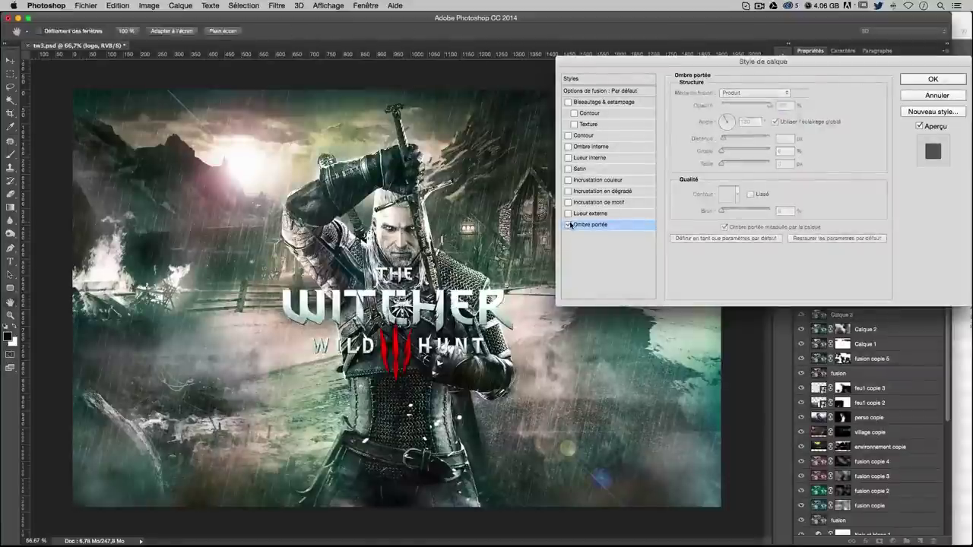
pyautogui.click(569, 226)
pyautogui.click(569, 225)
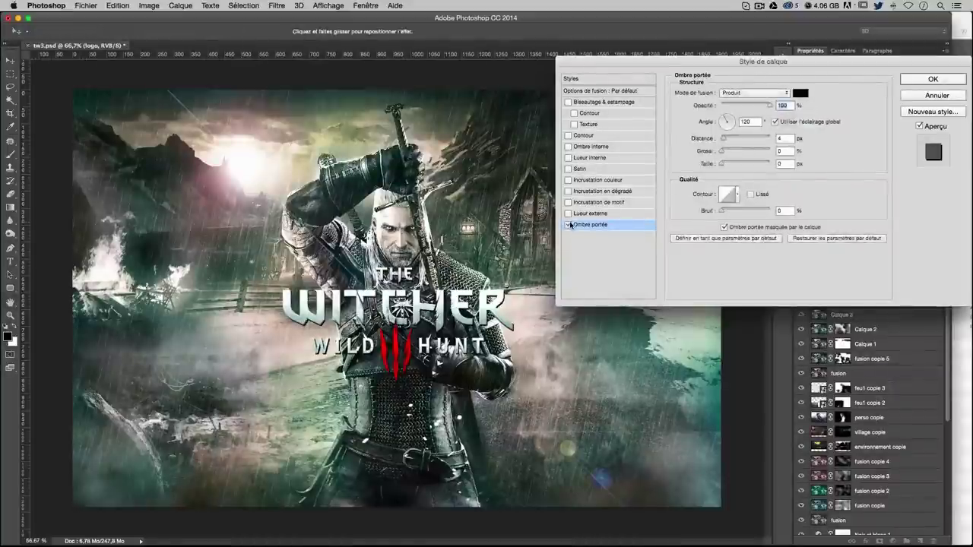
pyautogui.press('Return')
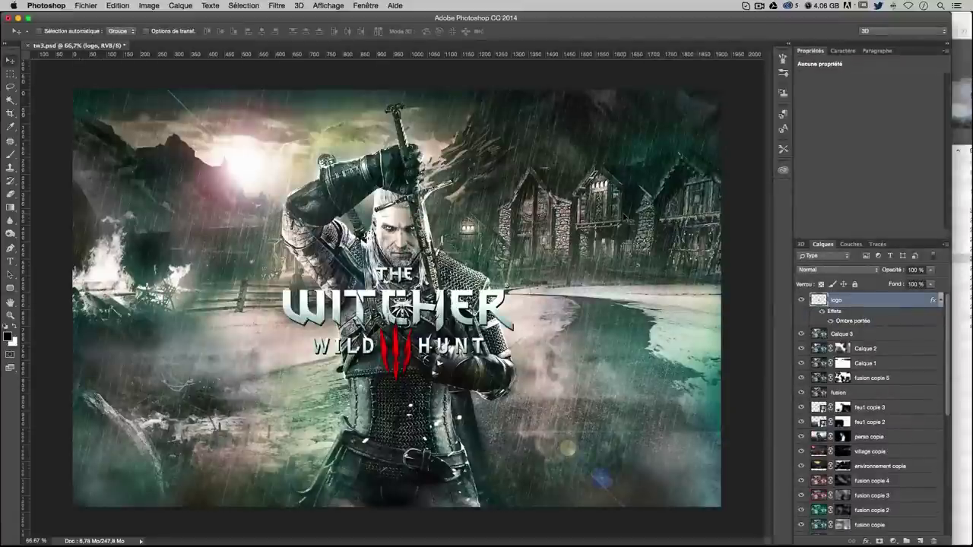
# Stamp all visible layers into a new merged layer above Calque 3
pyautogui.press('b')
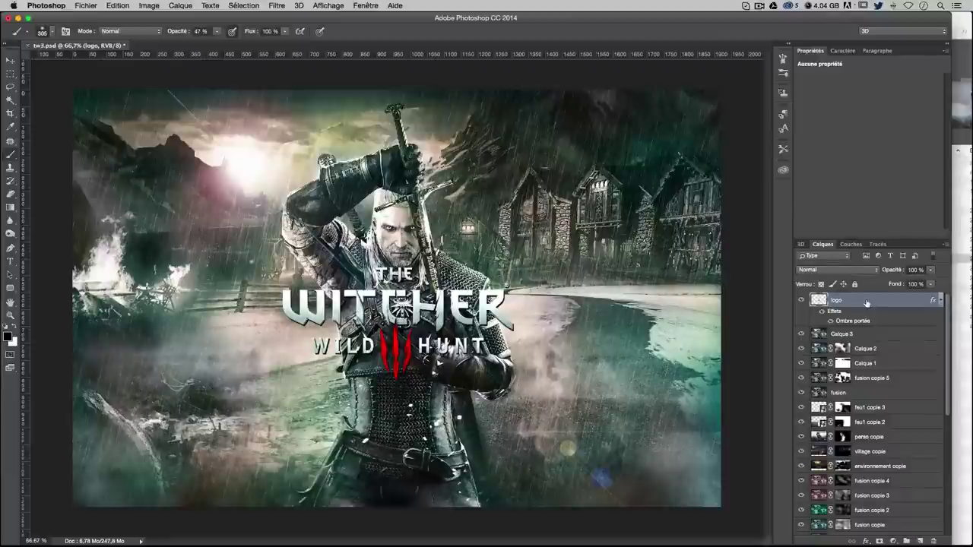
pyautogui.click(281, 6)
pyautogui.press('Escape')
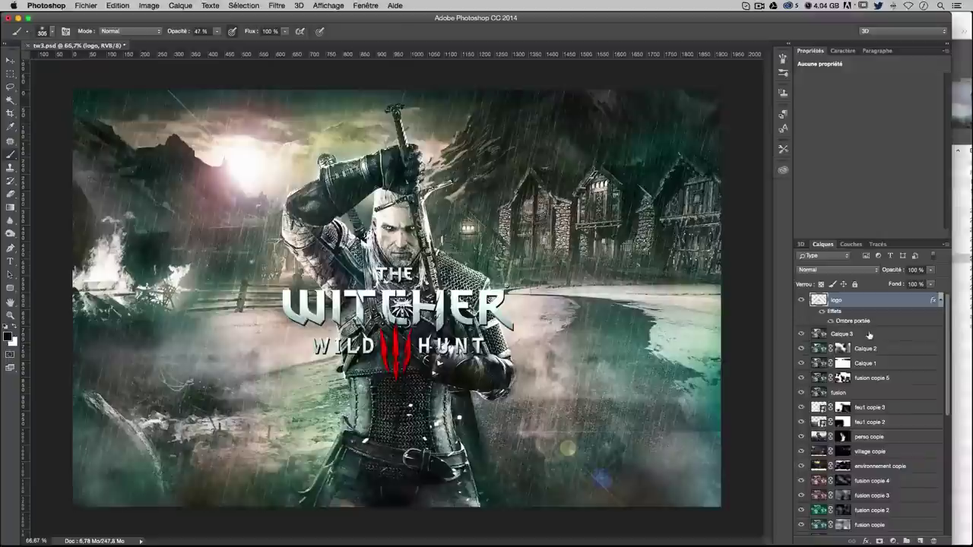
pyautogui.click(869, 335)
pyautogui.hotkey('ctrl', 'alt', 'shift', 'e')
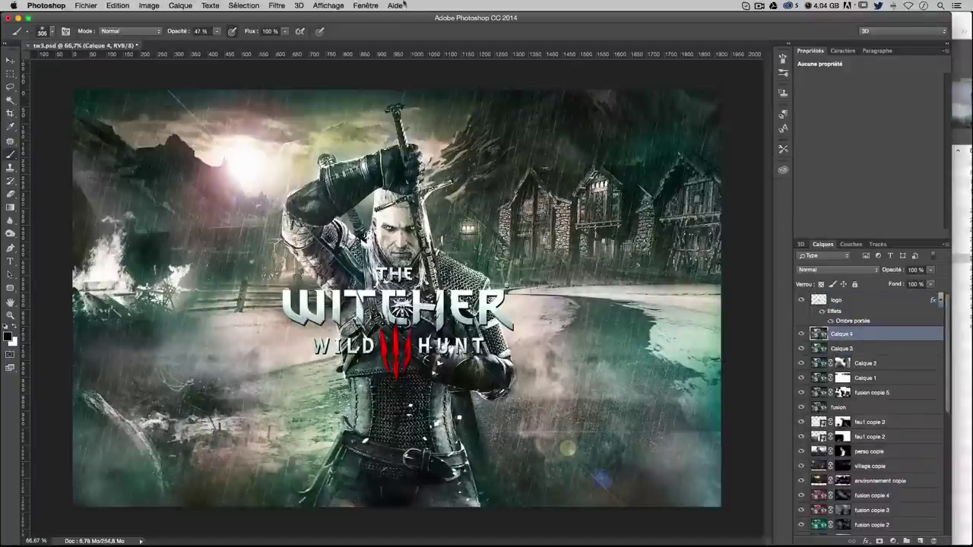
# Shift the merged layer's Tint to +38 with the Camera Raw filter
pyautogui.click(276, 6)
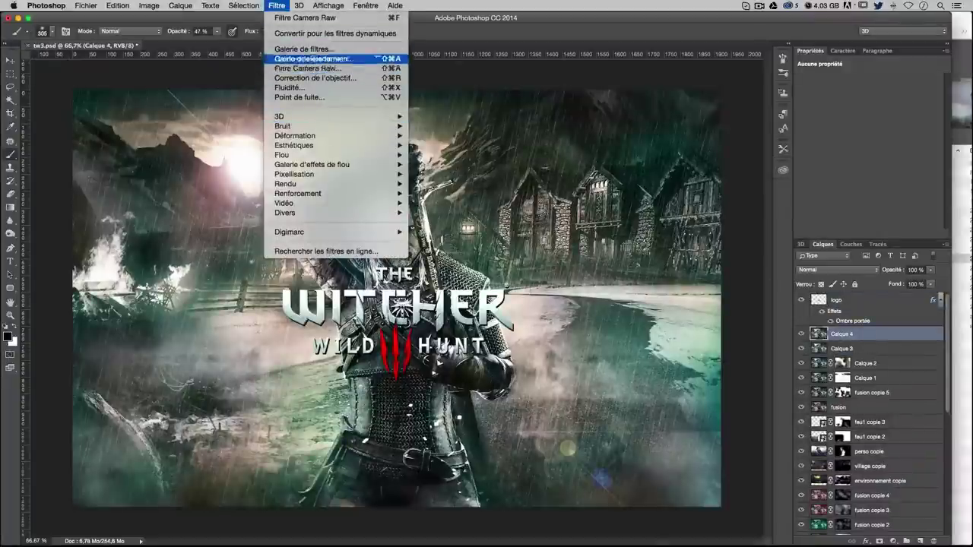
pyautogui.click(307, 69)
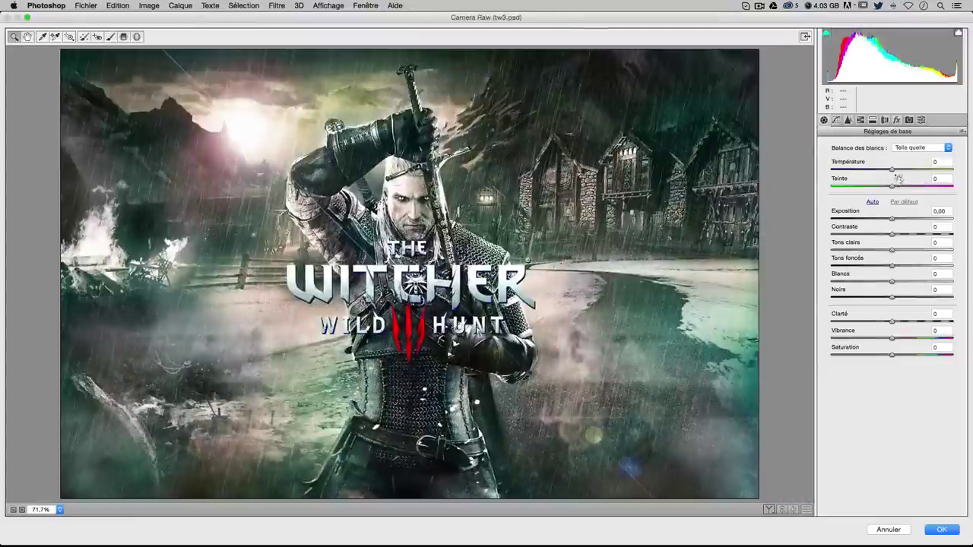
pyautogui.moveTo(892, 186); pyautogui.dragTo(912, 188)
pyautogui.click(941, 530)
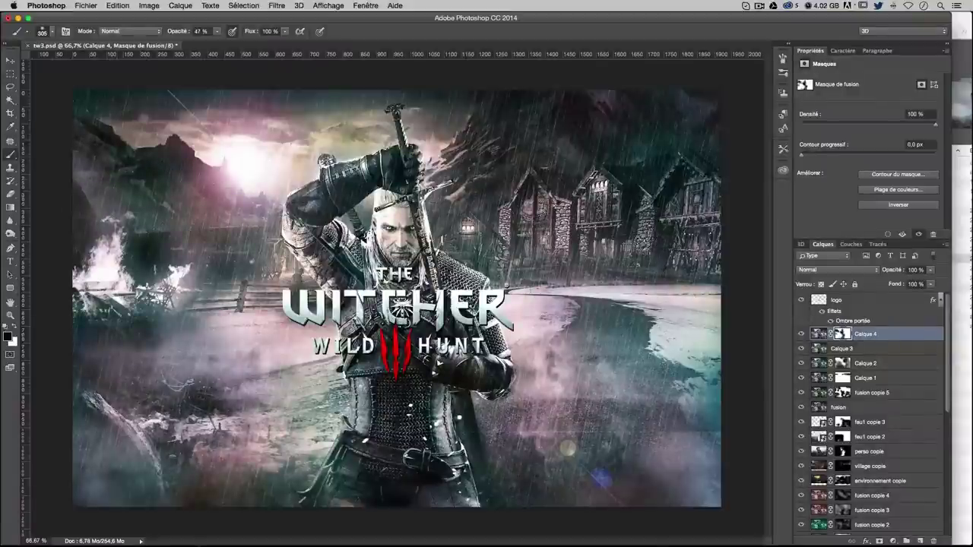
# Mask the tint off the top-right mountains, then stamp a new Calque 5 and zoom to the witcher
pyautogui.moveTo(517, 167); pyautogui.dragTo(650, 121)
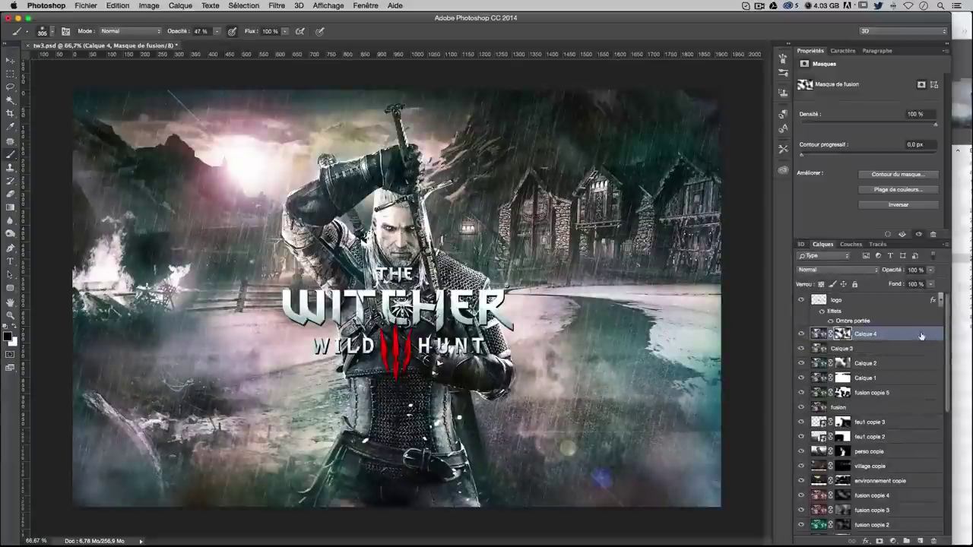
pyautogui.press('super+shift+alt+e')
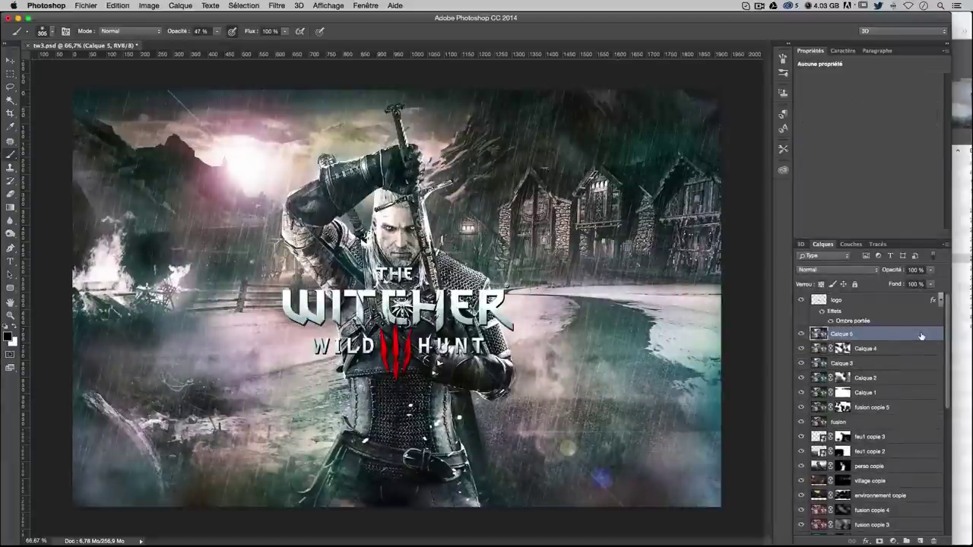
pyautogui.press('super+plus')
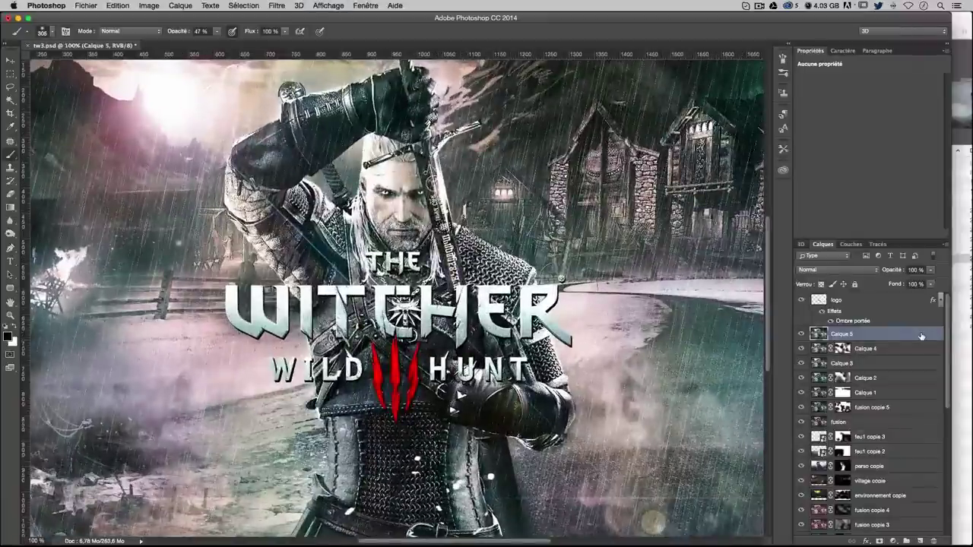
pyautogui.moveTo(458, 396); pyautogui.dragTo(441, 465)
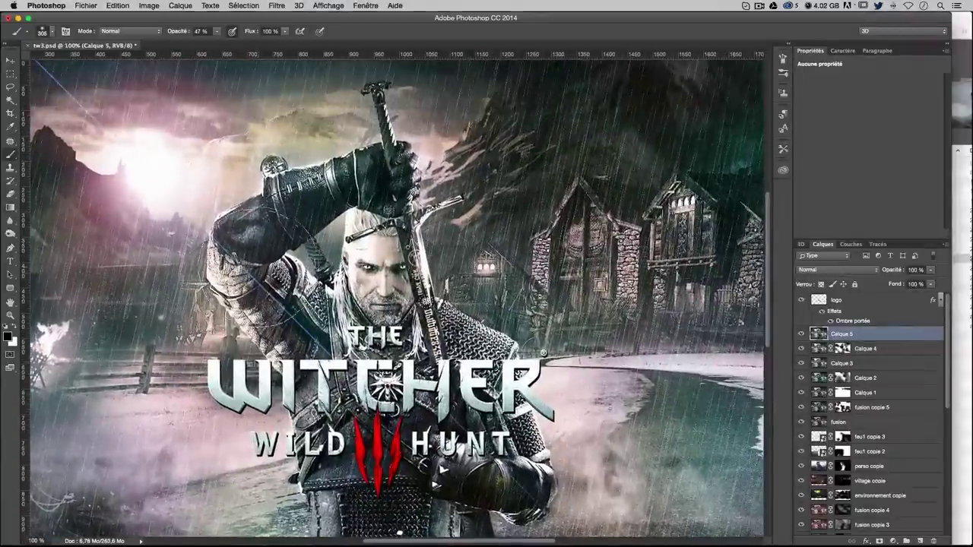
# Set the Dodge tool to Tons moyens range with 10% exposure
pyautogui.click(10, 233)
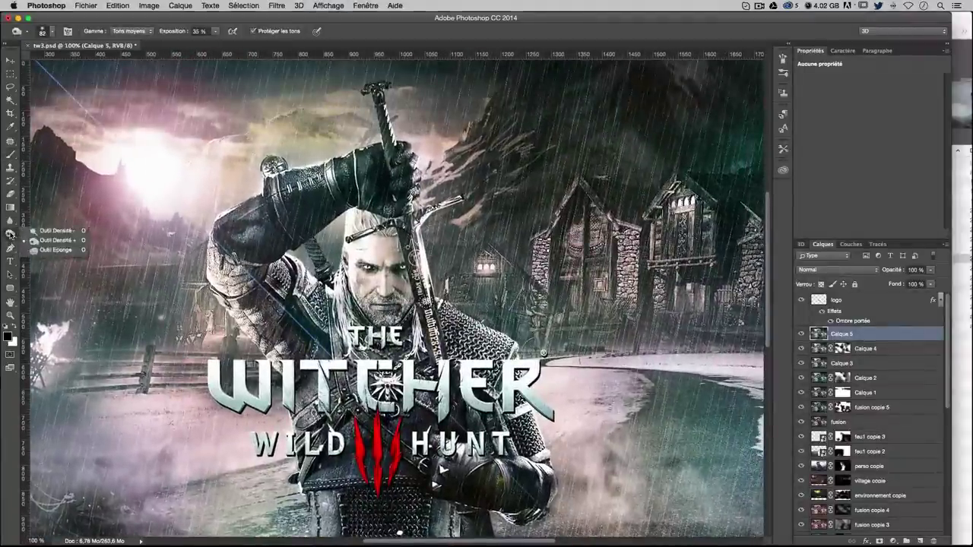
pyautogui.click(55, 233)
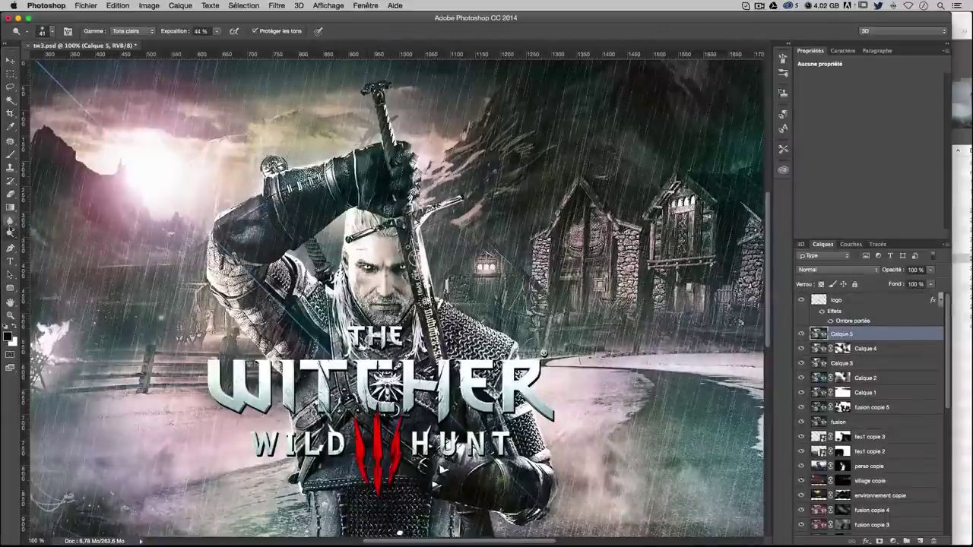
pyautogui.click(10, 234)
pyautogui.click(46, 244)
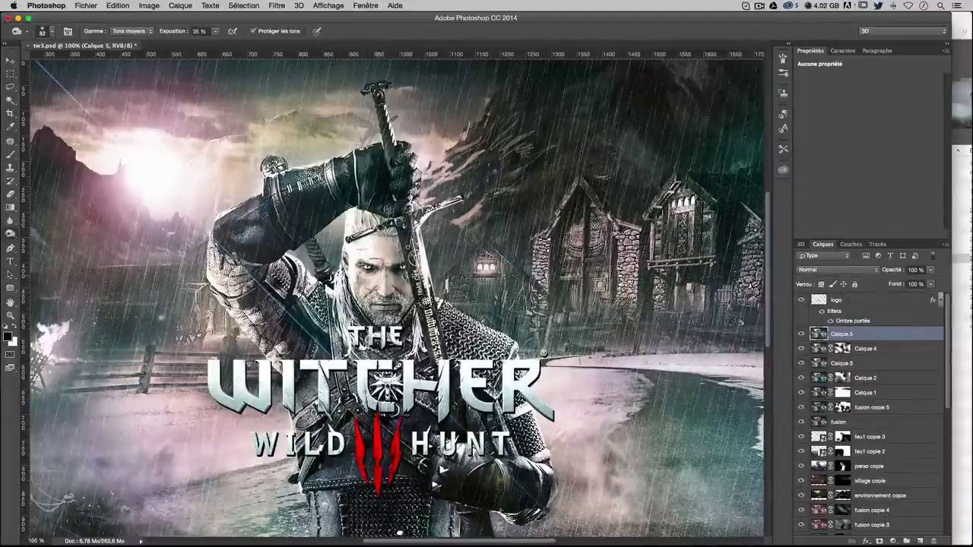
pyautogui.click(131, 31)
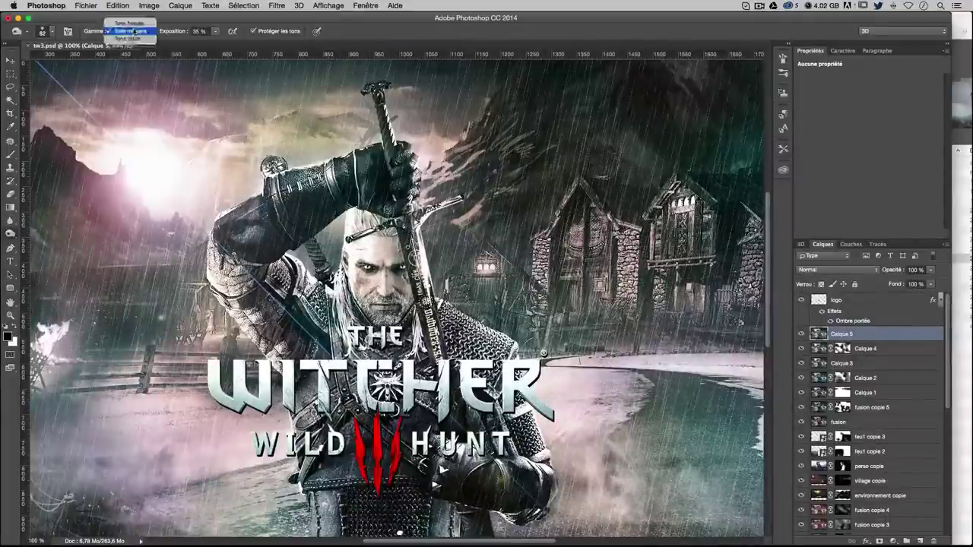
pyautogui.click(137, 31)
pyautogui.moveTo(216, 31); pyautogui.dragTo(206, 44)
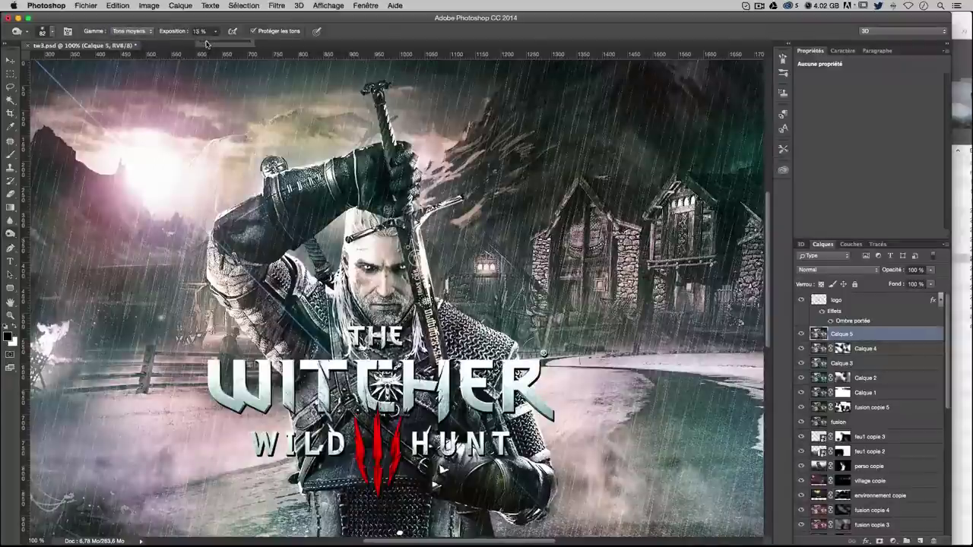
pyautogui.click(394, 267)
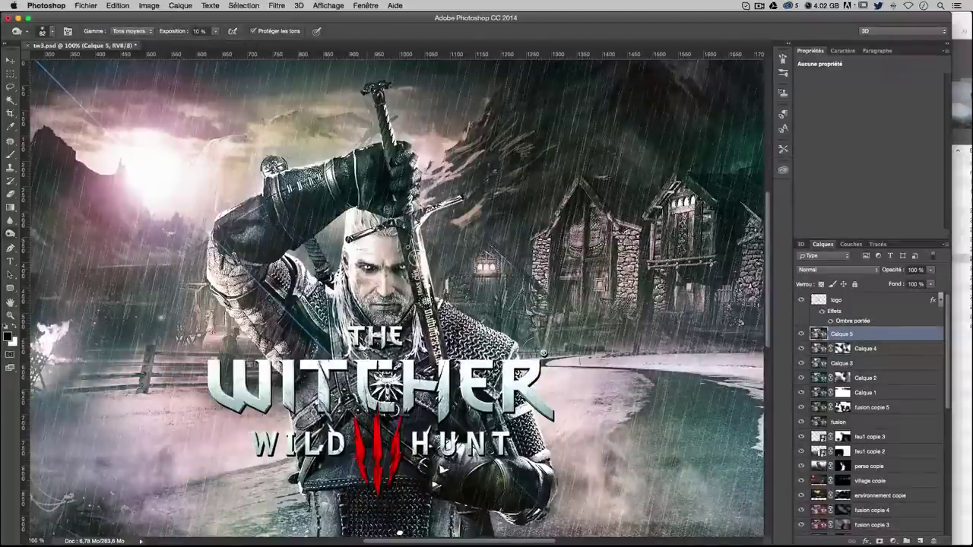
# Dodge the warrior's face, raised arm and shoulder to brighten them gently
pyautogui.moveTo(389, 267); pyautogui.dragTo(384, 312)
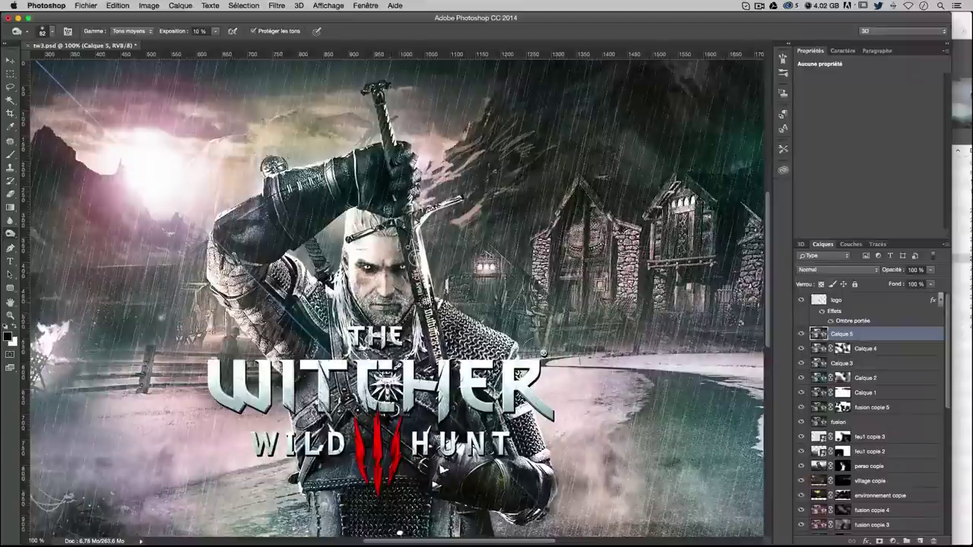
pyautogui.moveTo(258, 228); pyautogui.dragTo(286, 190)
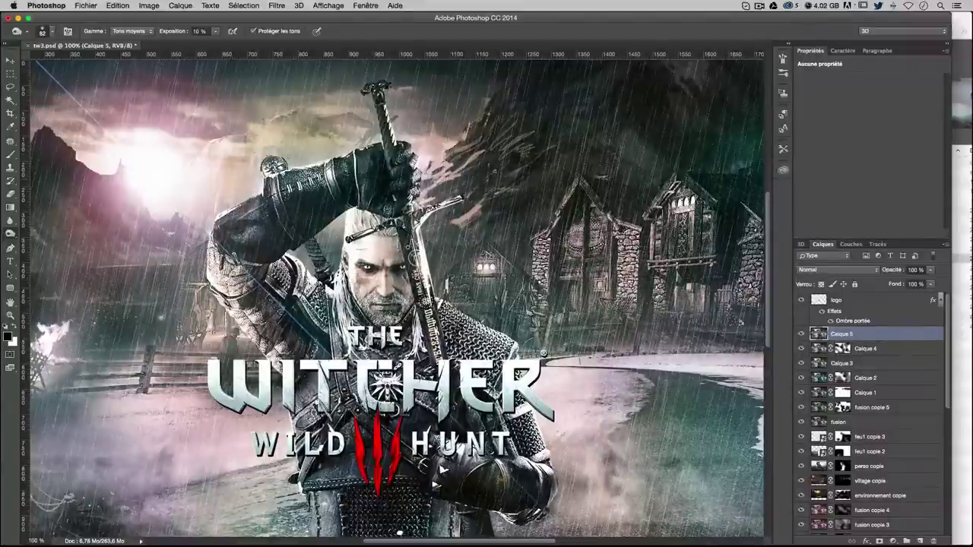
pyautogui.moveTo(238, 310); pyautogui.dragTo(266, 316)
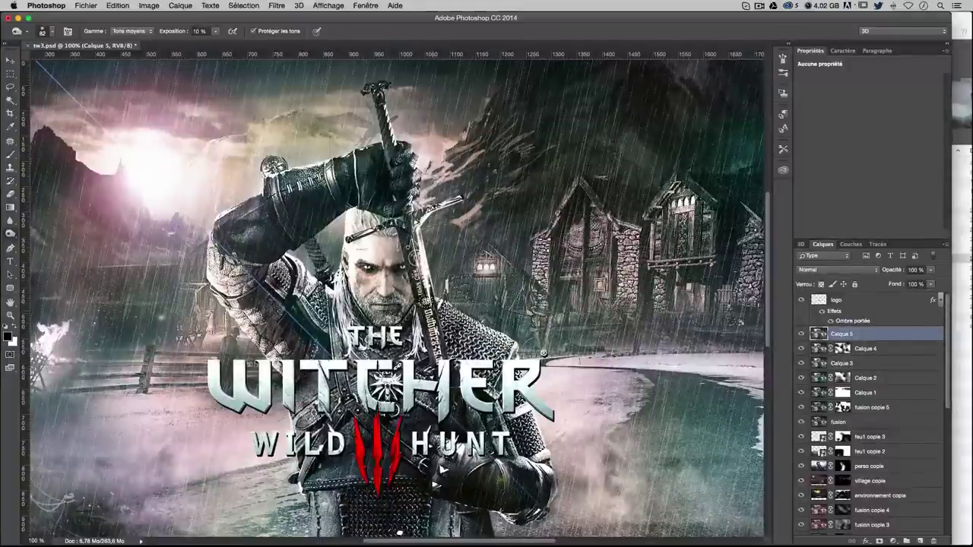
pyautogui.scroll(-3, 395, 297)
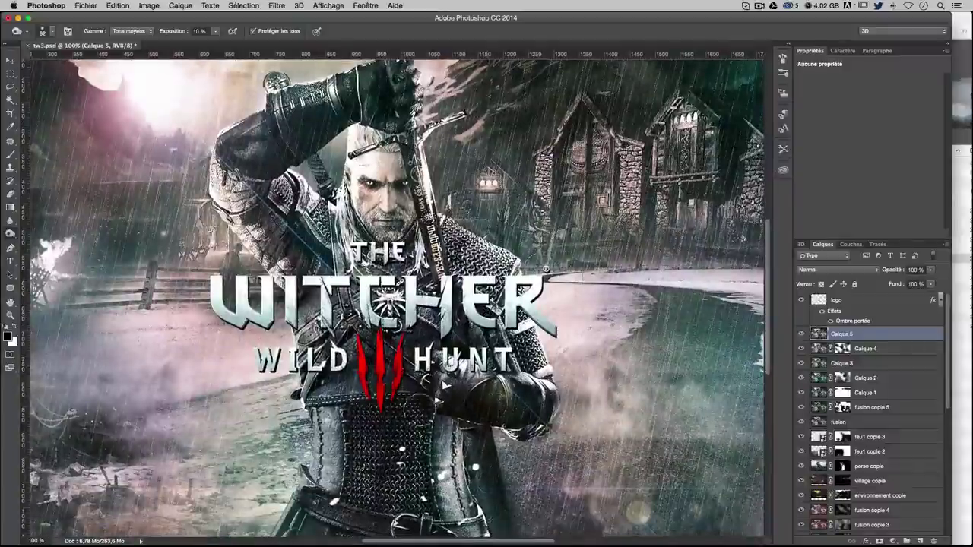
pyautogui.scroll(-3, 427, 323)
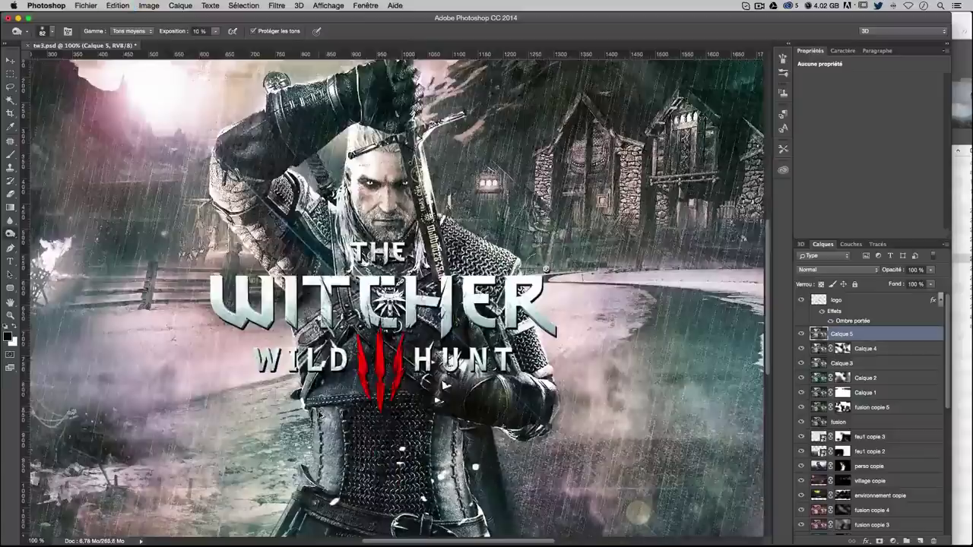
pyautogui.scroll(-2, 395, 305)
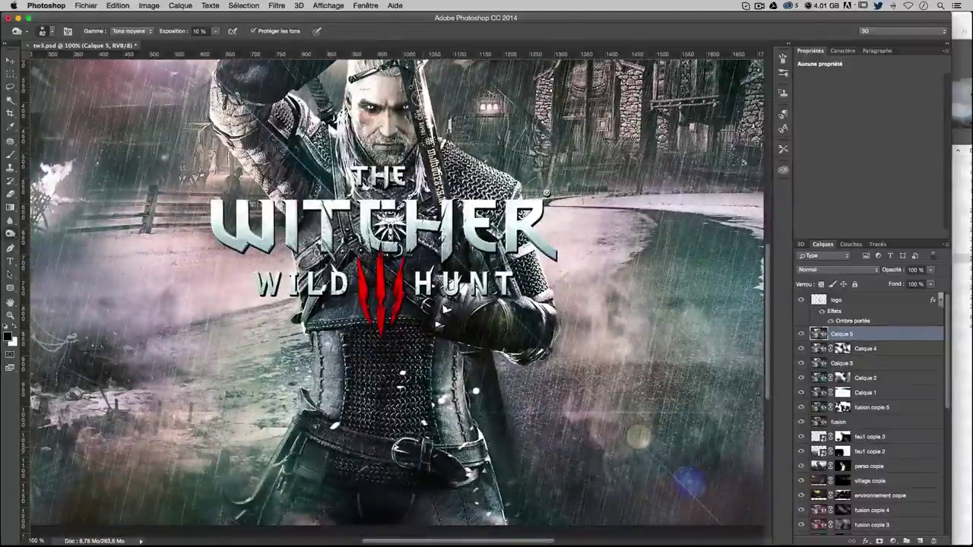
pyautogui.click(131, 31)
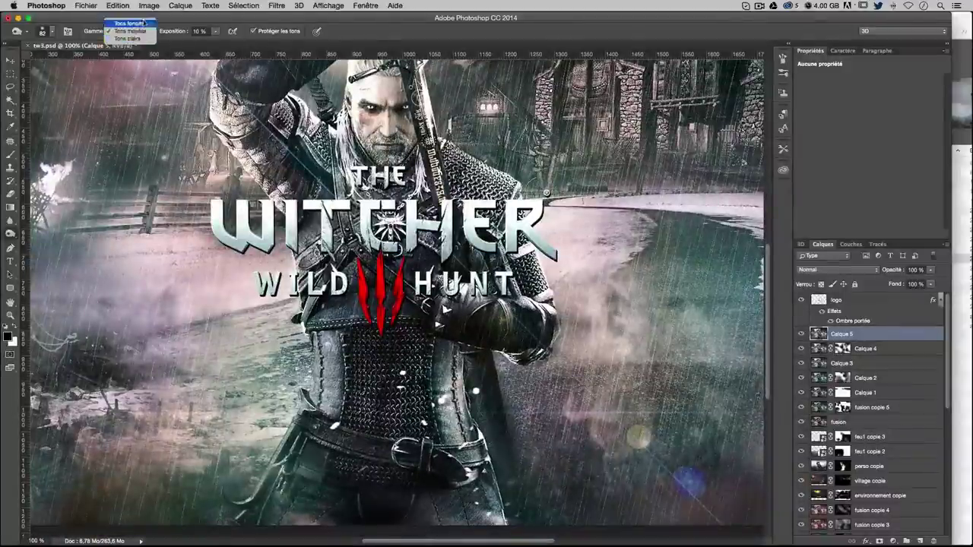
# Burn the shadows (Tons foncés) with broad strokes and around the raised arm
pyautogui.click(130, 23)
pyautogui.moveTo(490, 178); pyautogui.dragTo(462, 482)
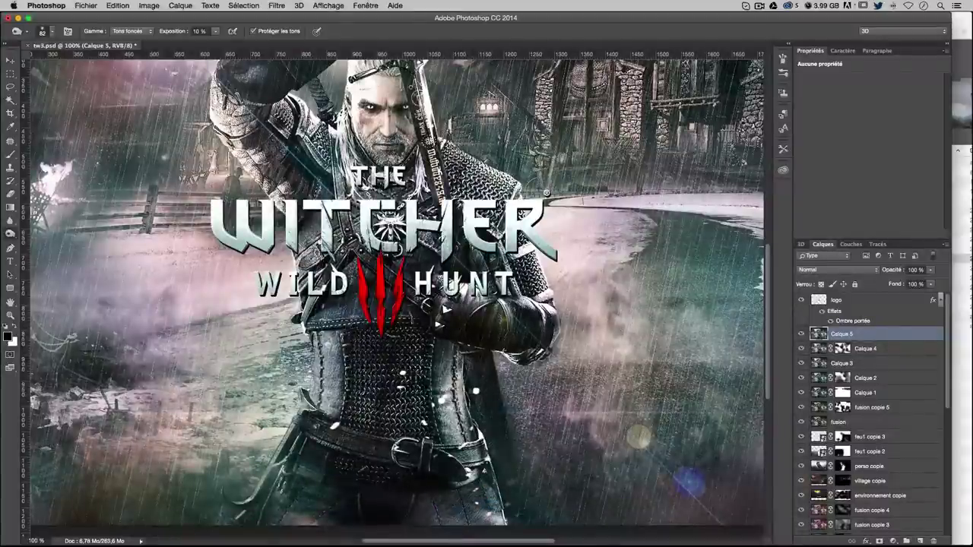
pyautogui.click(417, 316)
pyautogui.scroll(3, 396, 298)
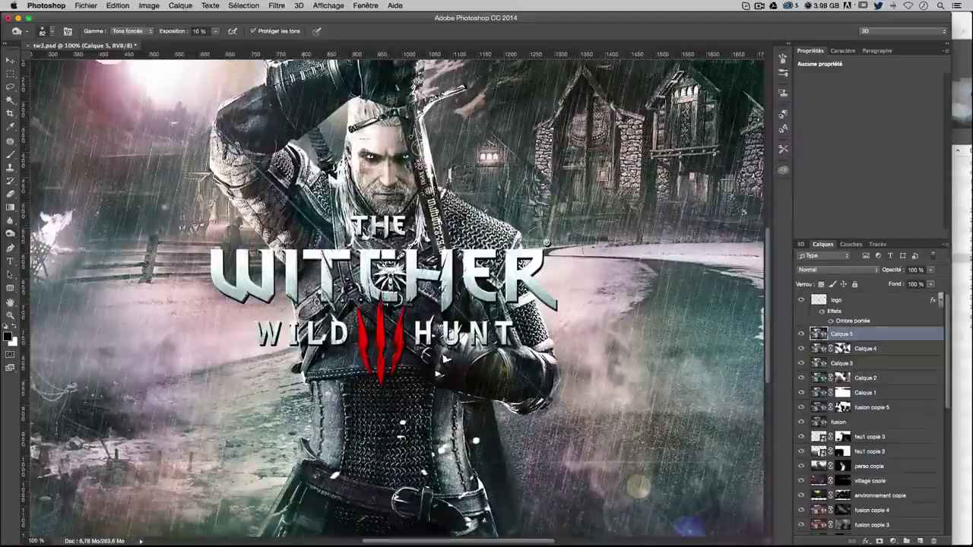
pyautogui.moveTo(266, 152)
pyautogui.mouseDown()
pyautogui.moveTo(262, 145)
pyautogui.moveTo(282, 141)
pyautogui.mouseUp()
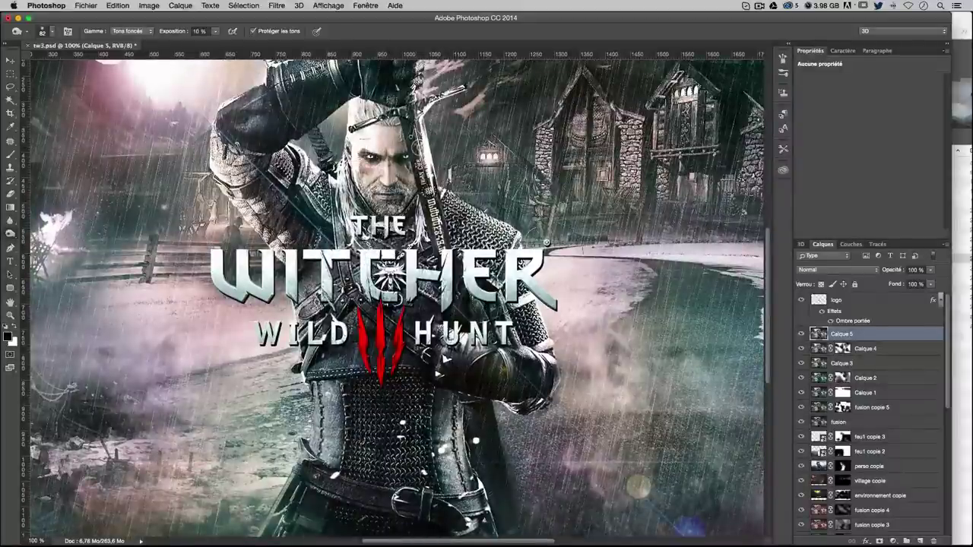
pyautogui.scroll(2, 397, 298)
pyautogui.scroll(2, 396, 298)
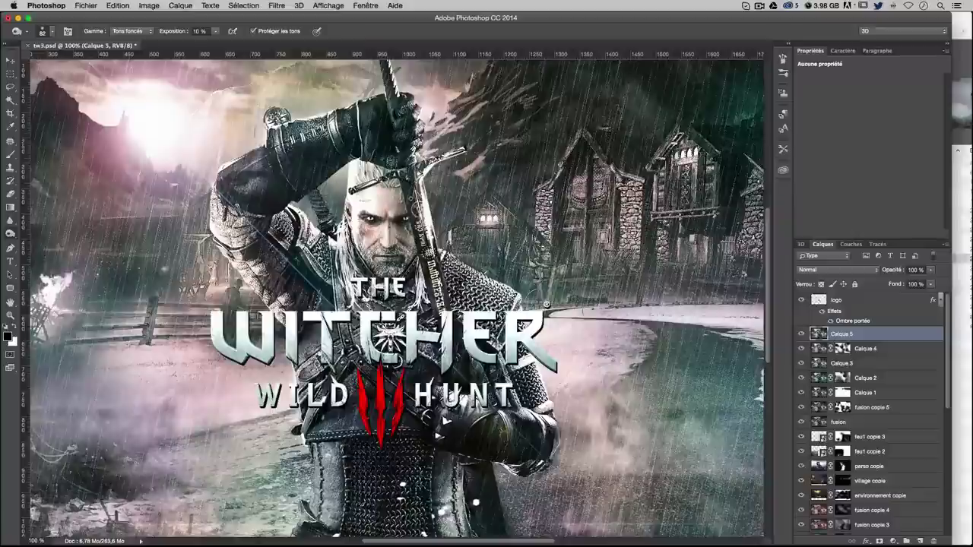
pyautogui.scroll(5, 396, 298)
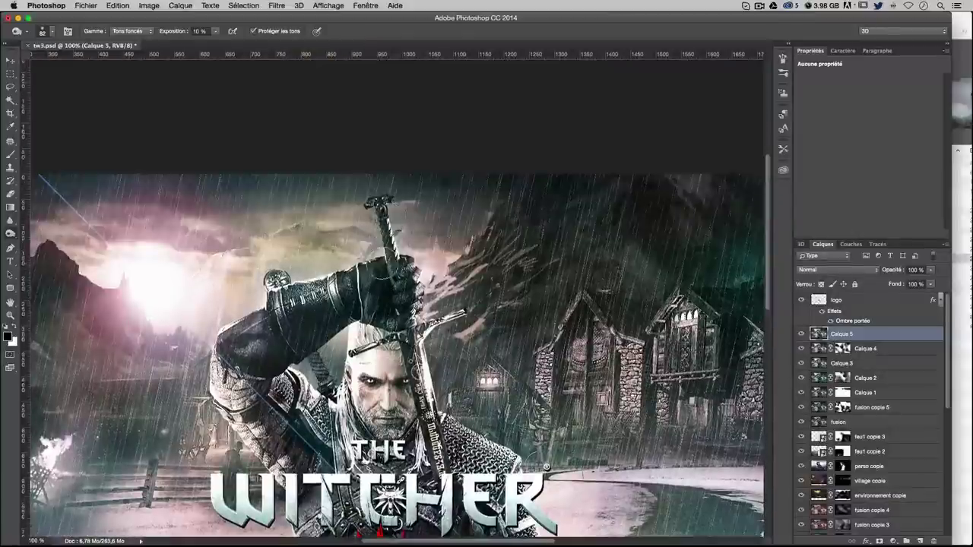
pyautogui.scroll(-2, 403, 311)
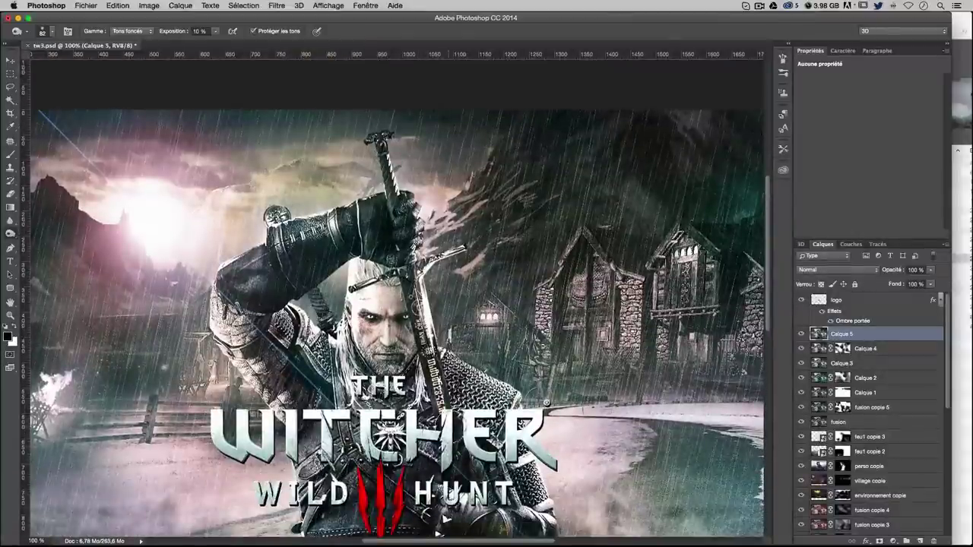
pyautogui.scroll(-2, 456, 487)
pyautogui.scroll(-3, 476, 450)
pyautogui.scroll(-4, 475, 450)
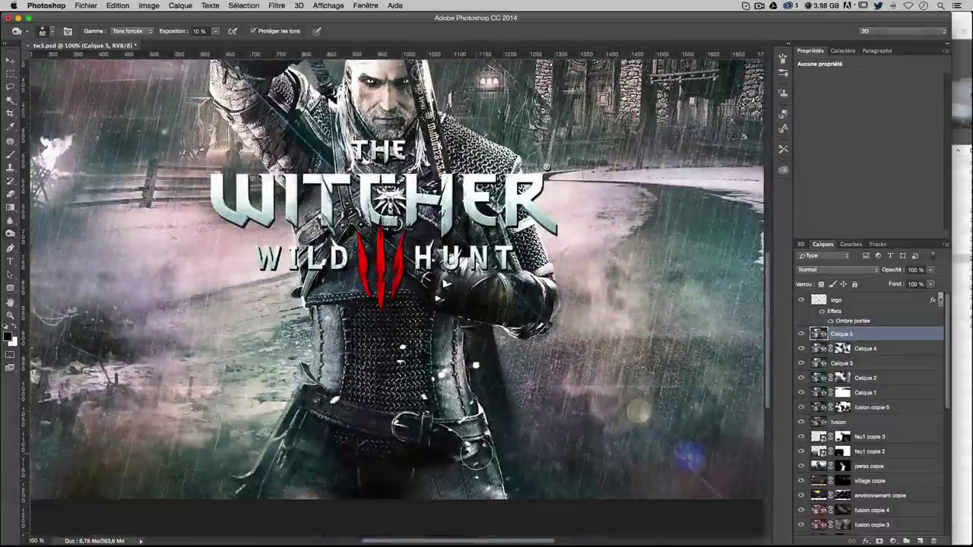
pyautogui.scroll(4, 396, 297)
pyautogui.hscroll(3, 395, 297)
pyautogui.scroll(2, 395, 296)
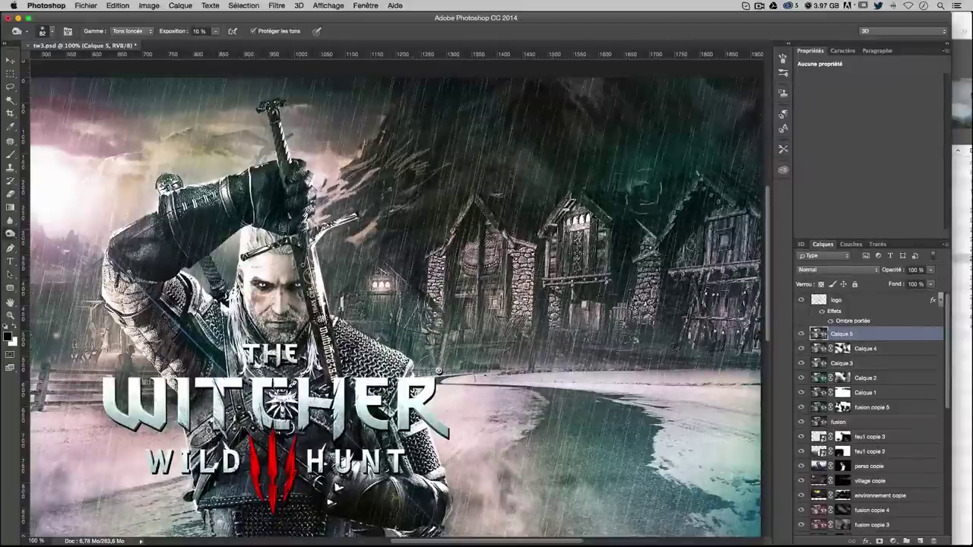
# Pan across the village and warrior, keeping the burn range on Tons foncés
pyautogui.moveTo(745, 110); pyautogui.dragTo(677, 160)
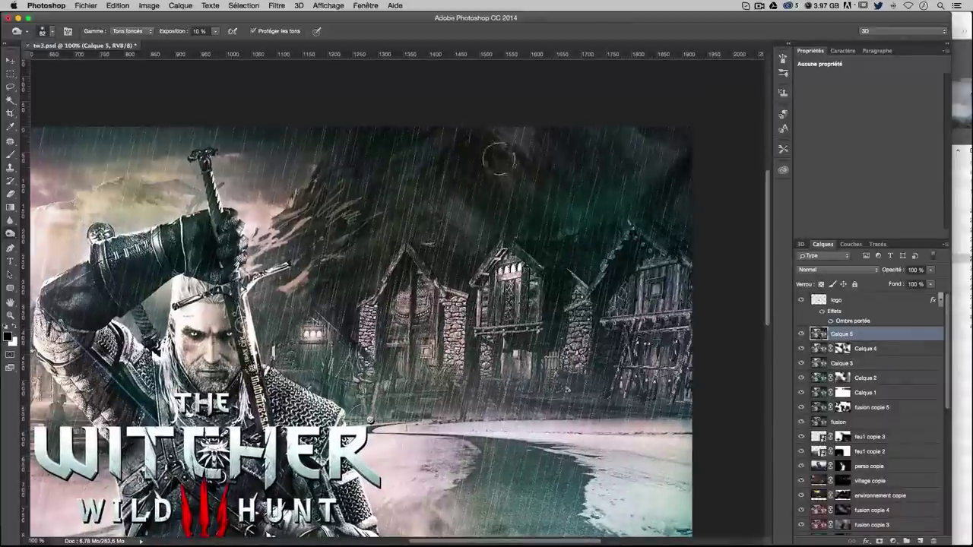
pyautogui.moveTo(388, 218); pyautogui.dragTo(473, 195)
pyautogui.click(132, 31)
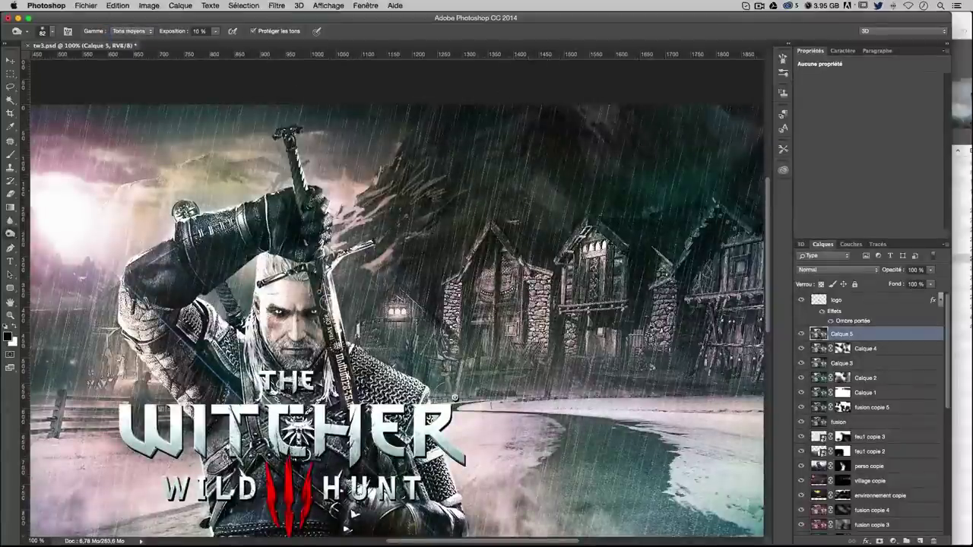
pyautogui.hscroll(2, 673, 332)
pyautogui.hscroll(5, 630, 315)
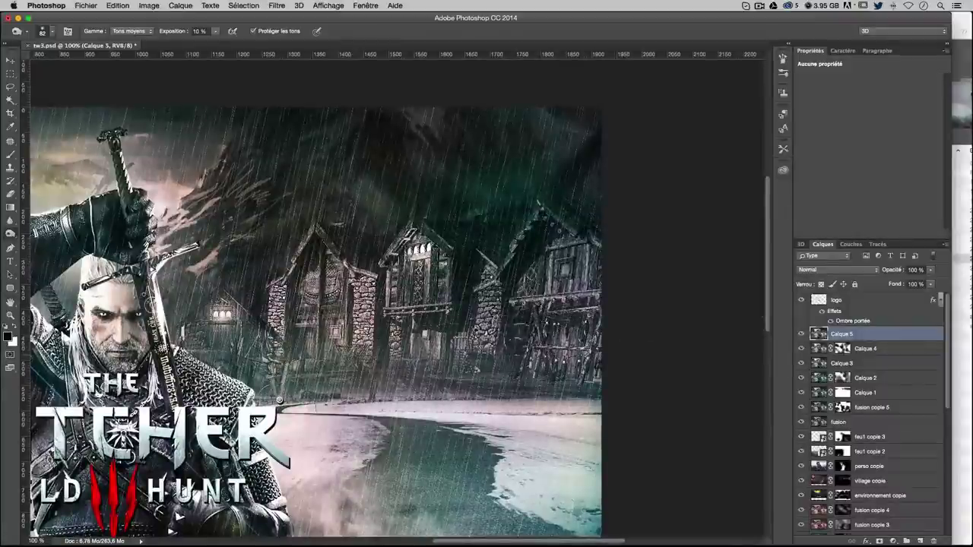
pyautogui.hscroll(-10, 542, 319)
pyautogui.hscroll(-20, 543, 319)
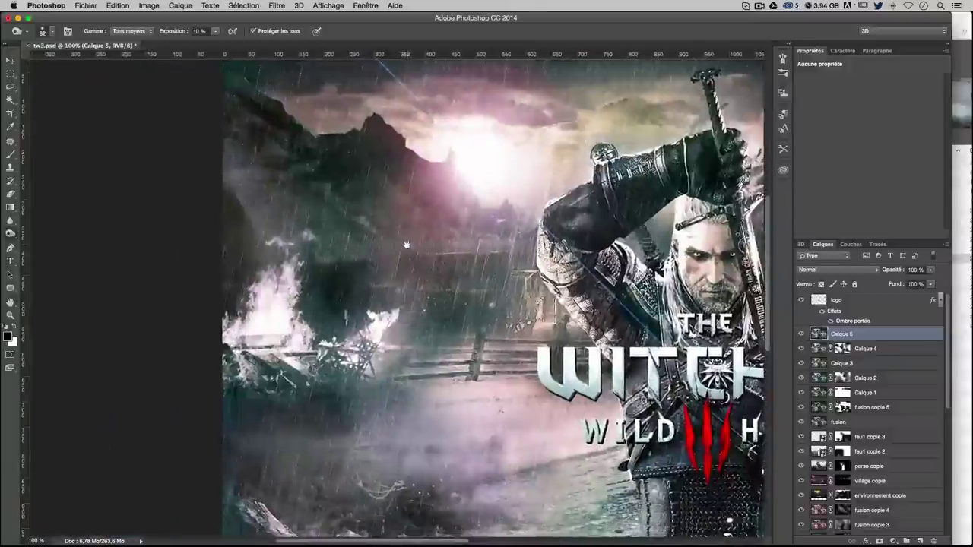
pyautogui.click(131, 31)
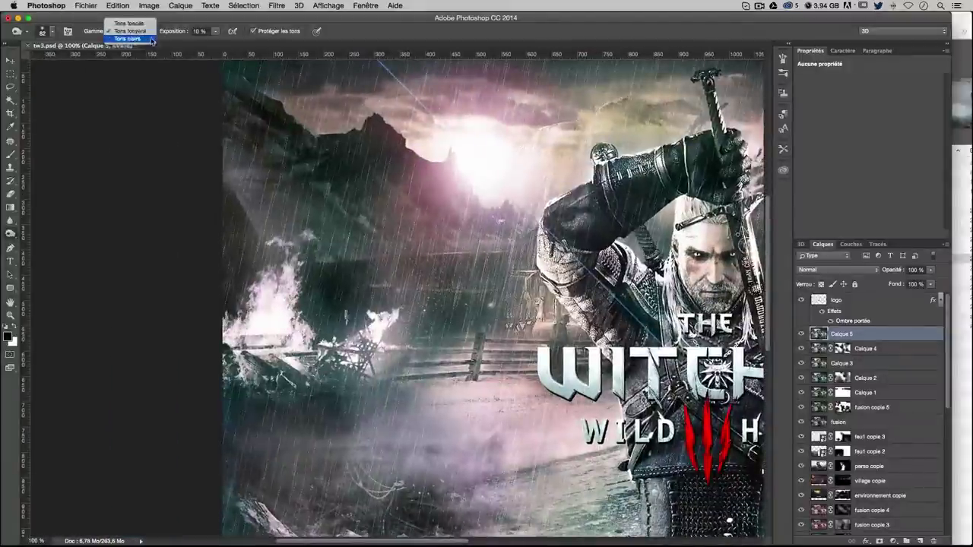
pyautogui.click(129, 21)
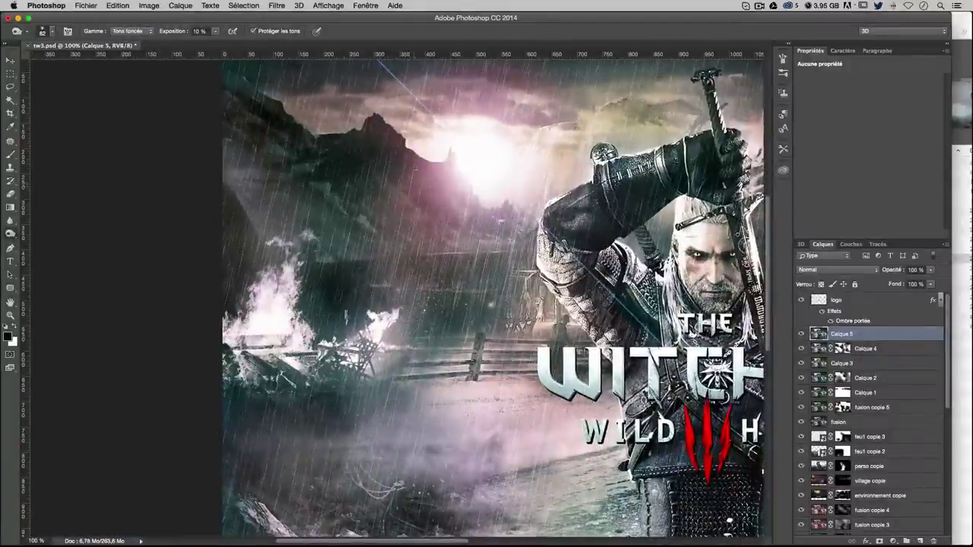
# Burn a patch of sky and the area by the sword and left building, then fit the image
pyautogui.hscroll(6, 432, 156)
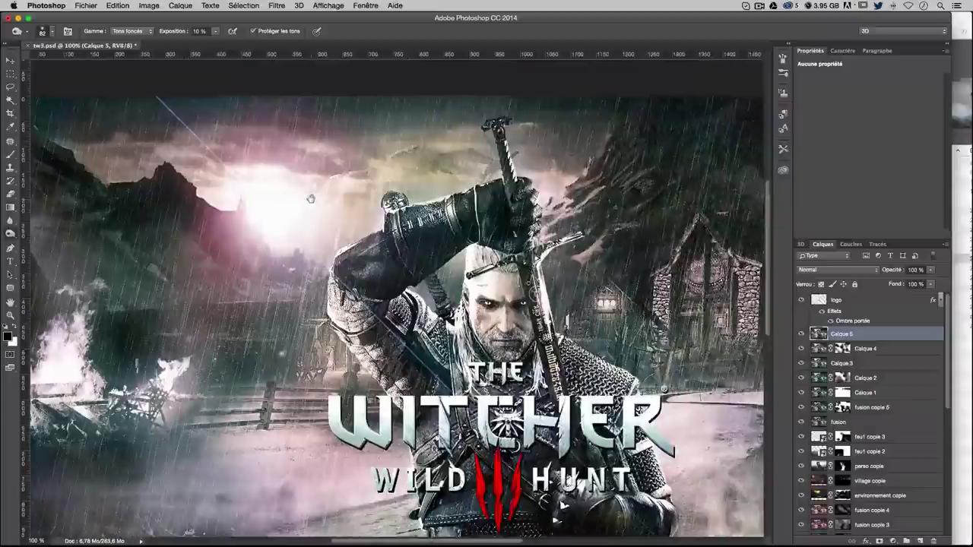
pyautogui.moveTo(450, 161); pyautogui.dragTo(475, 156)
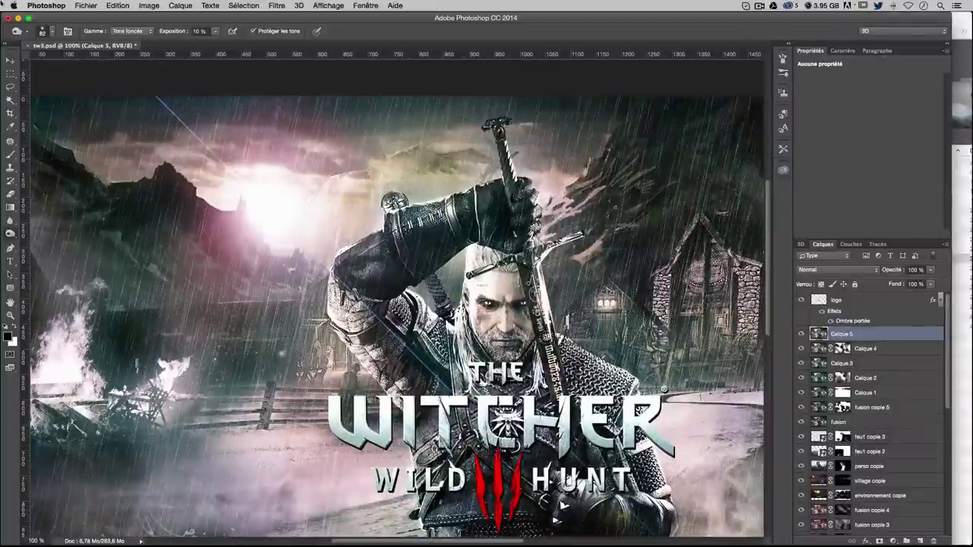
pyautogui.hscroll(3, 395, 304)
pyautogui.scroll(-1, 395, 304)
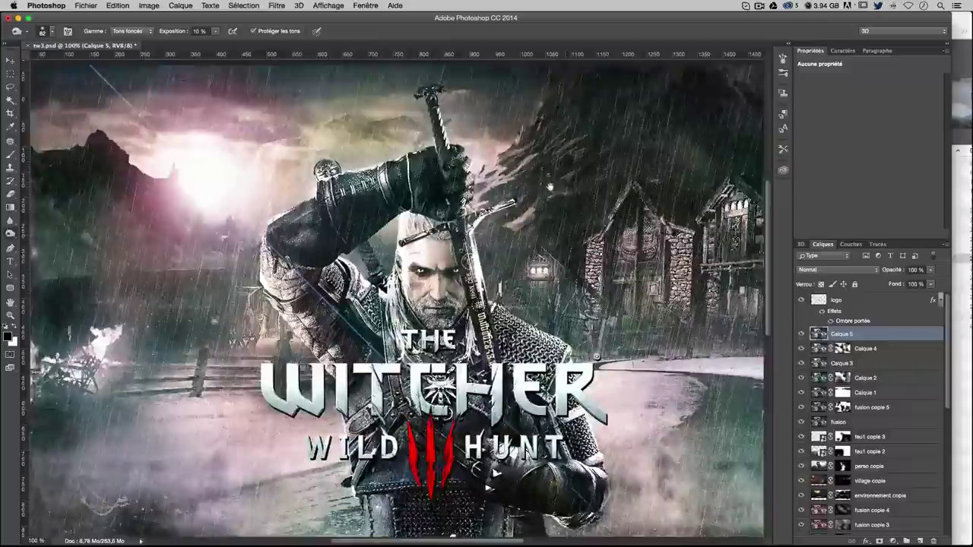
pyautogui.moveTo(521, 249); pyautogui.dragTo(491, 270)
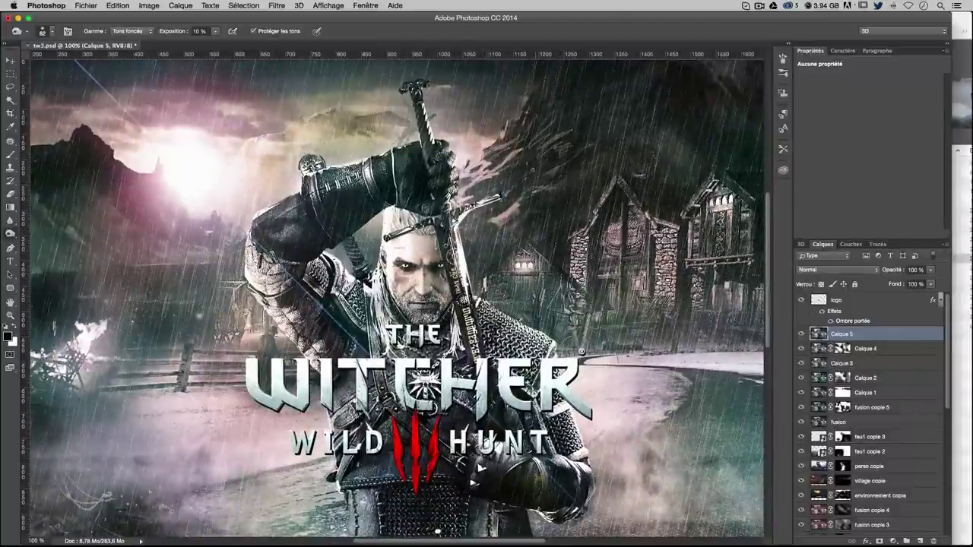
pyautogui.moveTo(625, 297); pyautogui.dragTo(466, 166)
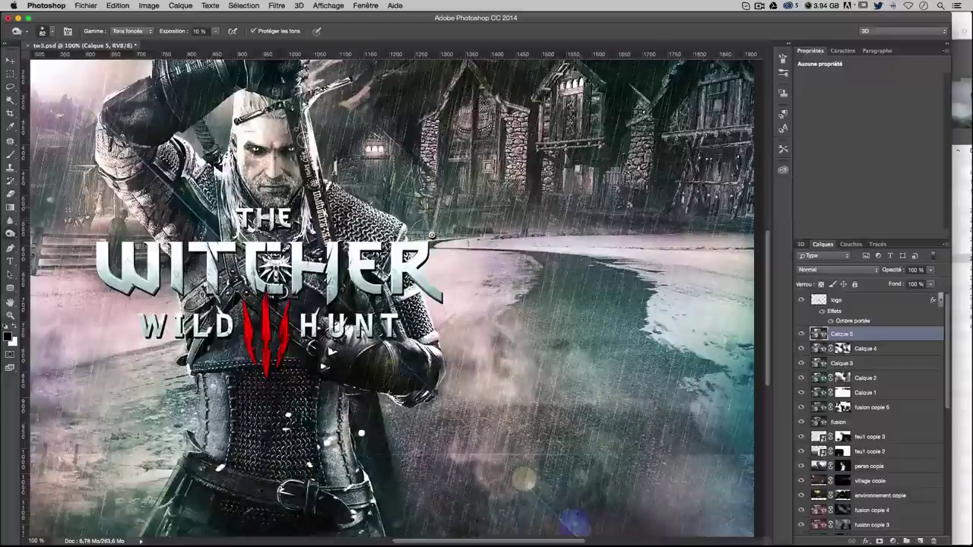
pyautogui.moveTo(457, 266); pyautogui.dragTo(339, 291)
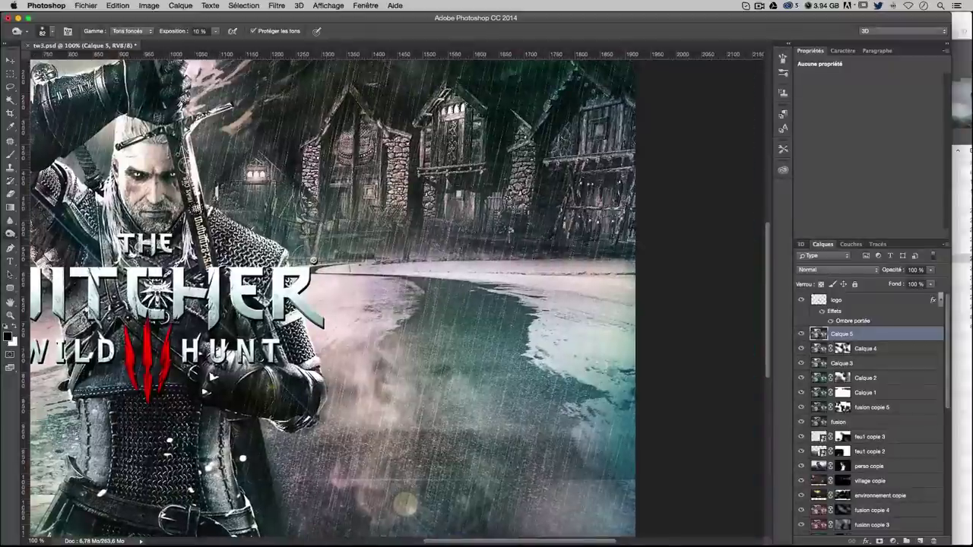
pyautogui.hotkey('ctrl', '0')
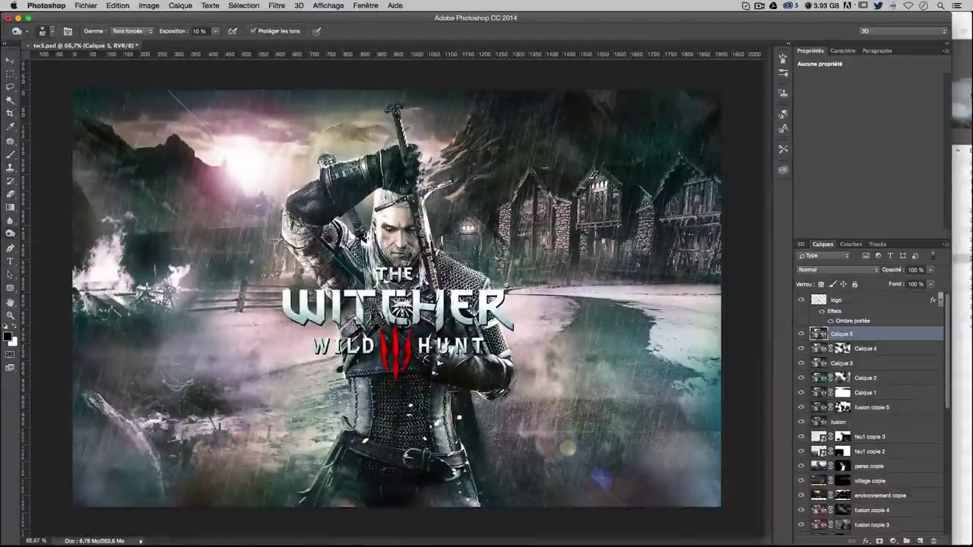
# Darken a patch of the lower-left ground with an enlarged burn brush
pyautogui.press(']')
pyautogui.press(']')
pyautogui.press(']')
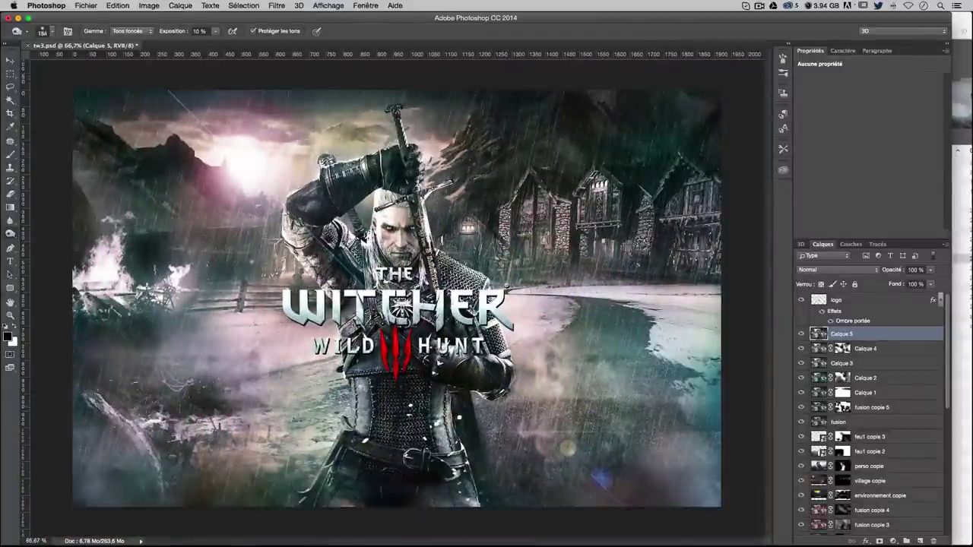
pyautogui.moveTo(181, 410); pyautogui.dragTo(200, 418)
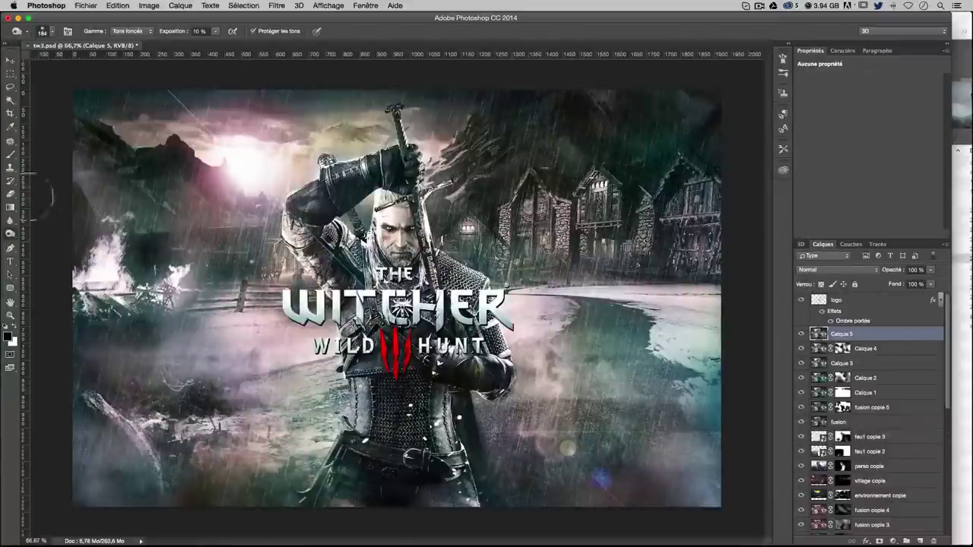
pyautogui.rightClick(11, 236)
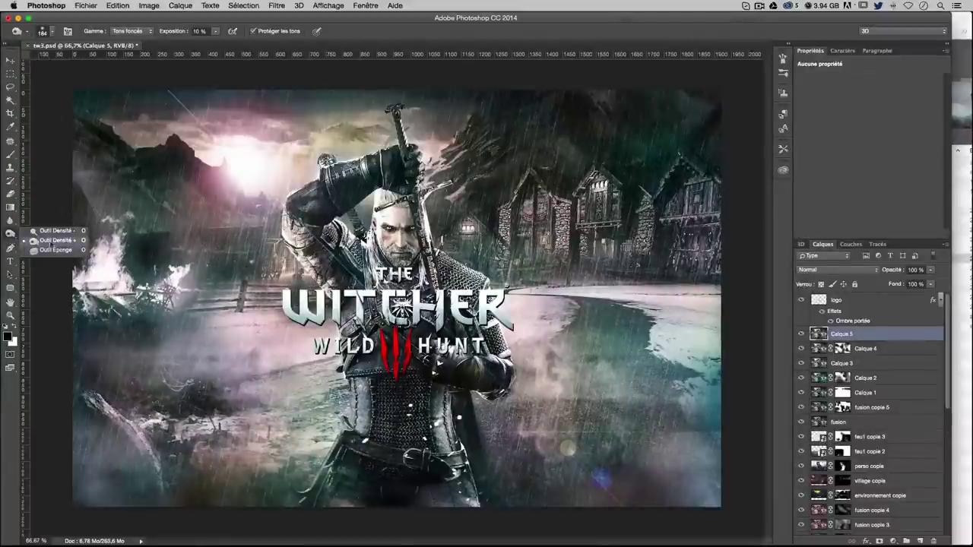
pyautogui.click(57, 232)
# Dodge the lit village house window with a smaller brush at 5% exposure
pyautogui.click(219, 32)
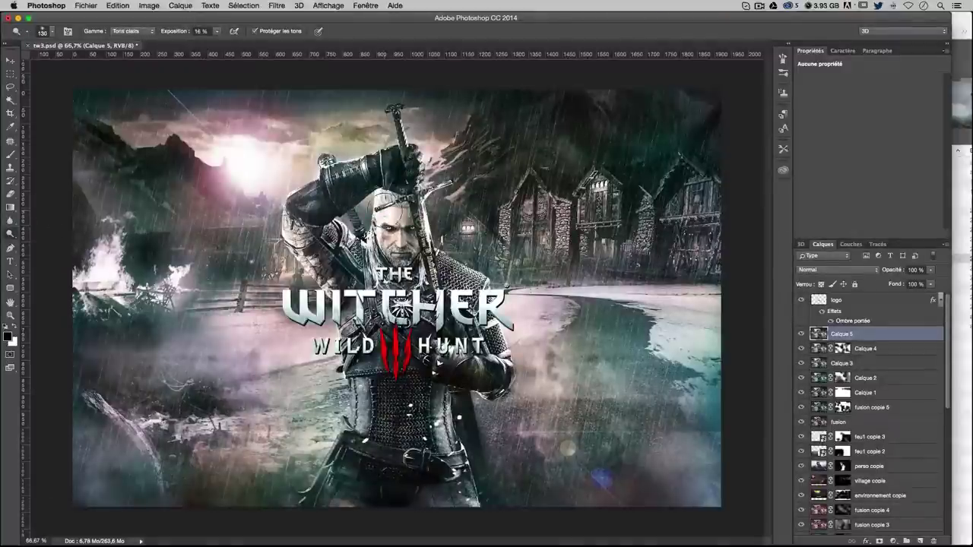
pyautogui.press('super+plus')
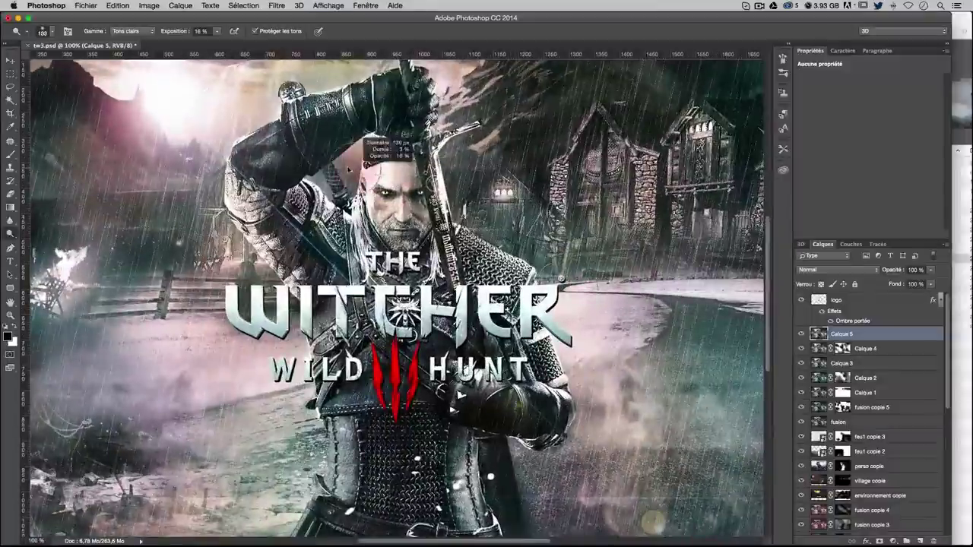
pyautogui.press('[')
pyautogui.press('[')
pyautogui.press('[')
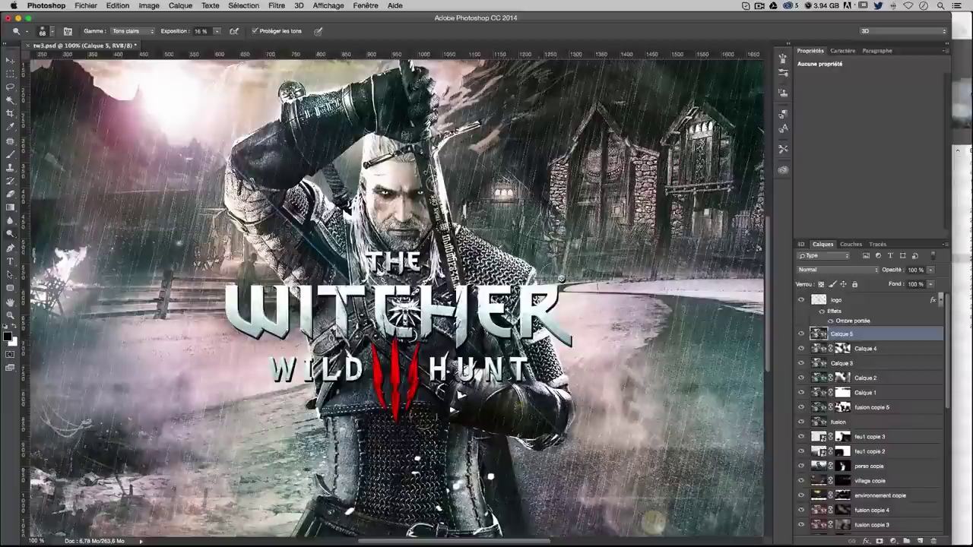
pyautogui.scroll(-3, 442, 290)
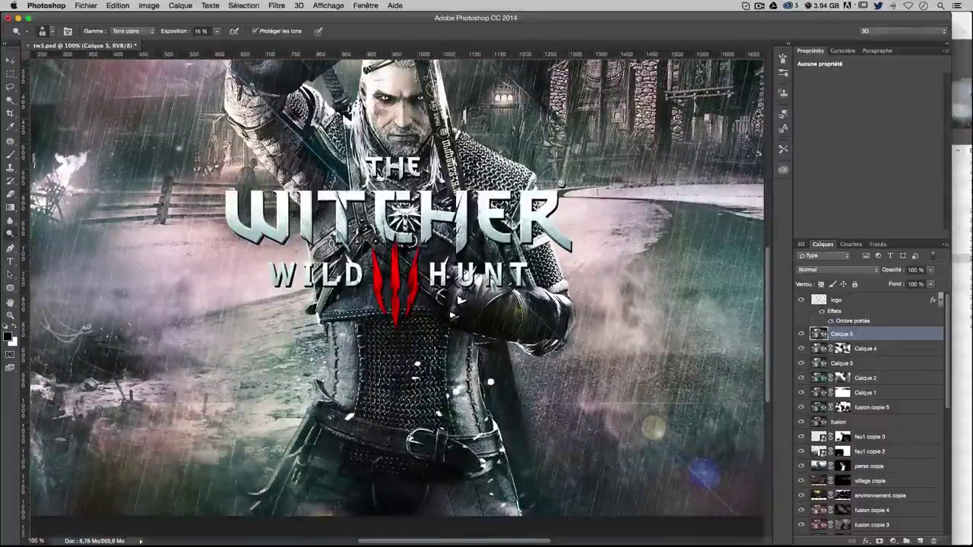
pyautogui.scroll(5, 464, 460)
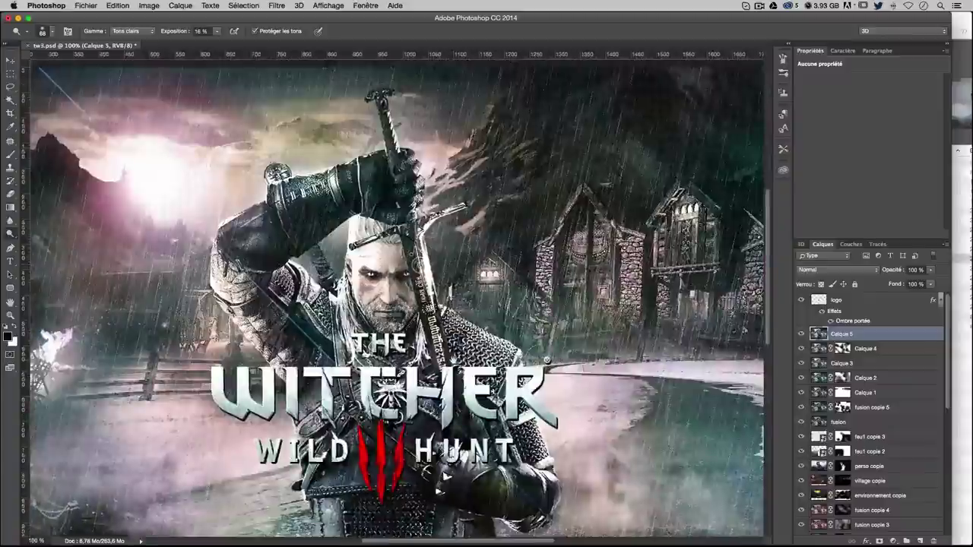
pyautogui.moveTo(504, 275); pyautogui.dragTo(491, 275)
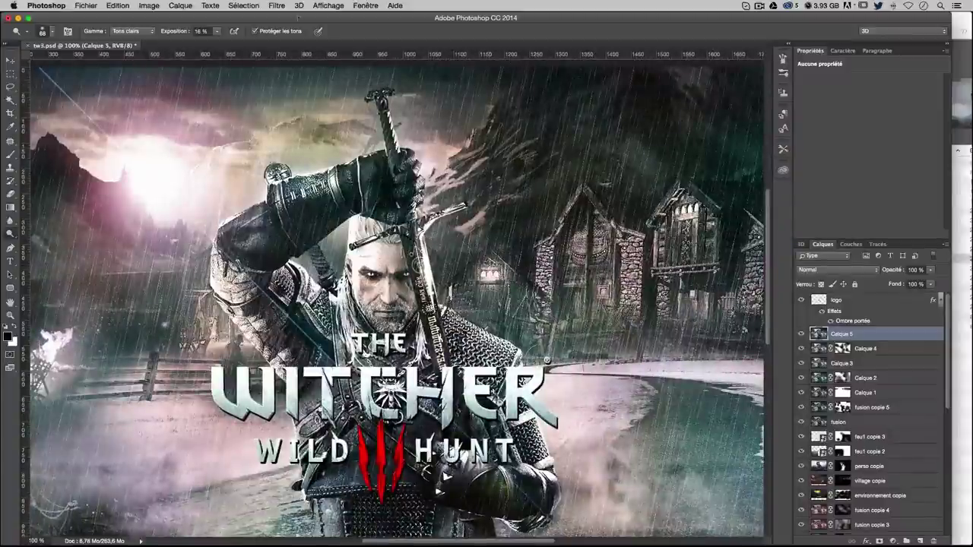
pyautogui.moveTo(217, 31); pyautogui.dragTo(215, 42)
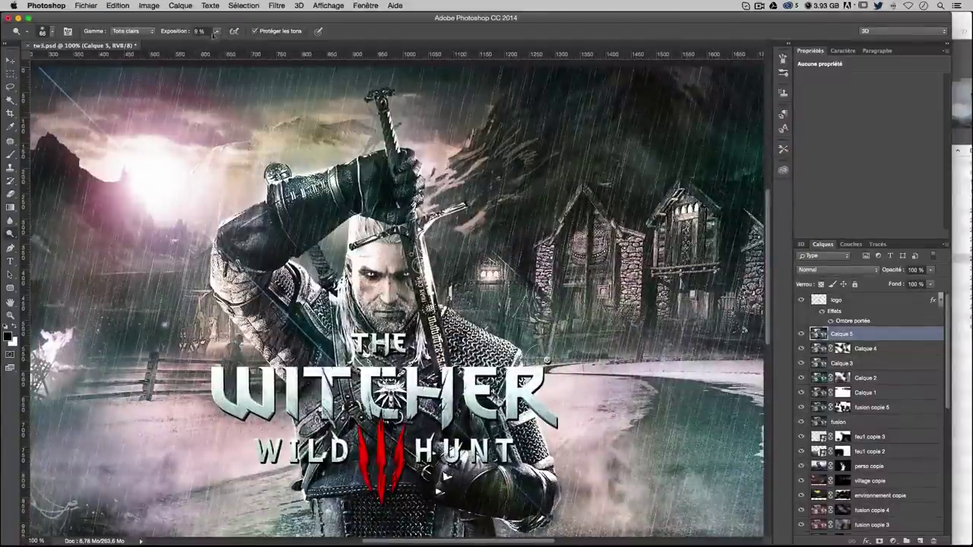
pyautogui.moveTo(216, 32); pyautogui.dragTo(212, 43)
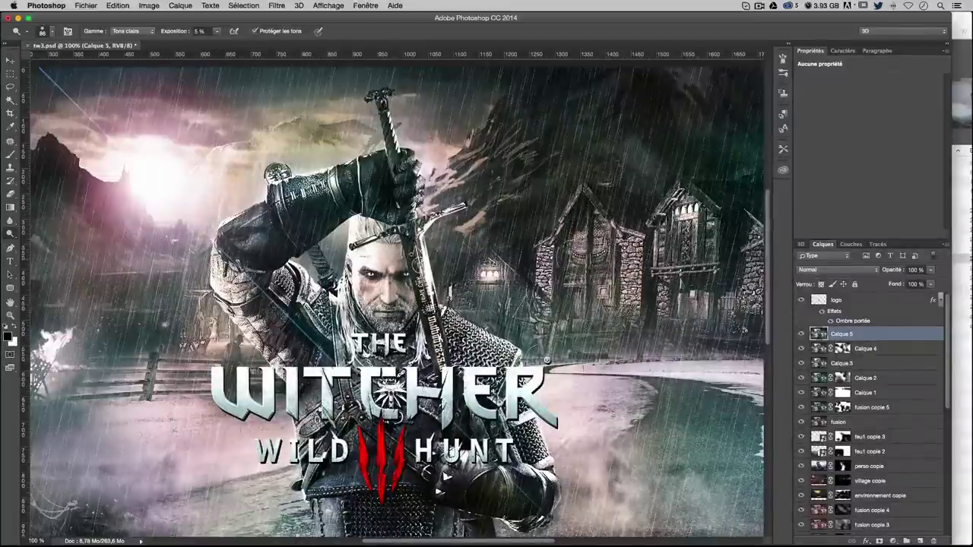
pyautogui.hotkey('ctrl', '+')
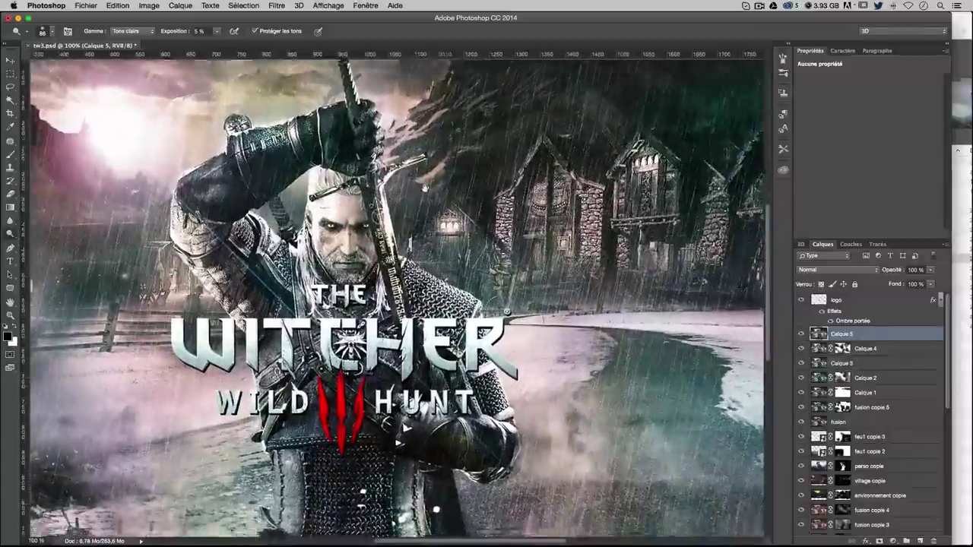
pyautogui.hotkey('ctrl', '+')
pyautogui.hotkey('ctrl', '-')
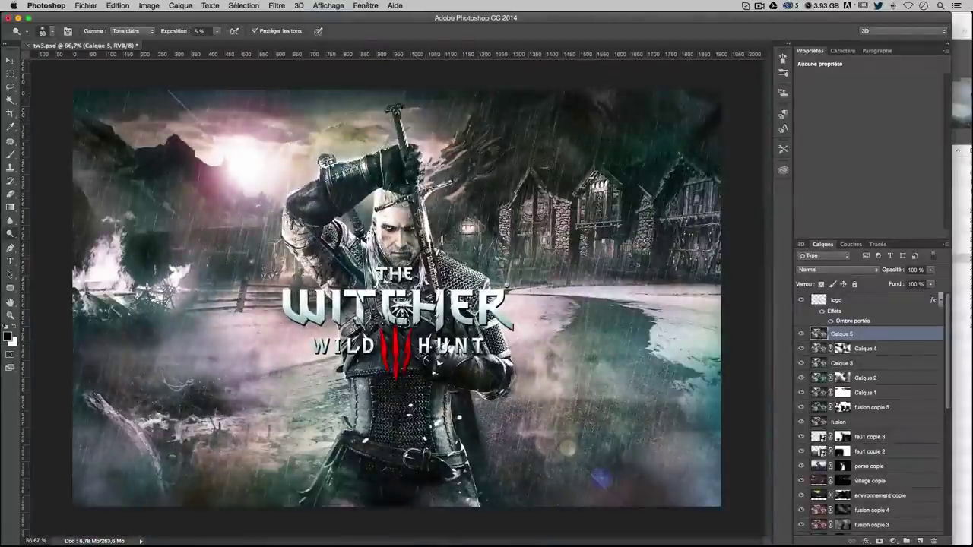
pyautogui.press('[')
pyautogui.press('[')
pyautogui.press('[')
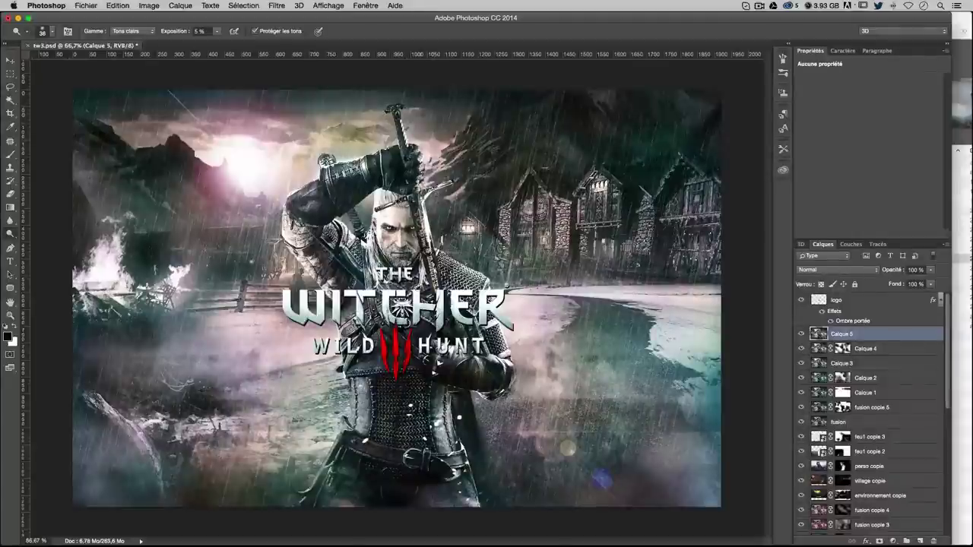
pyautogui.scroll(5, 395, 266)
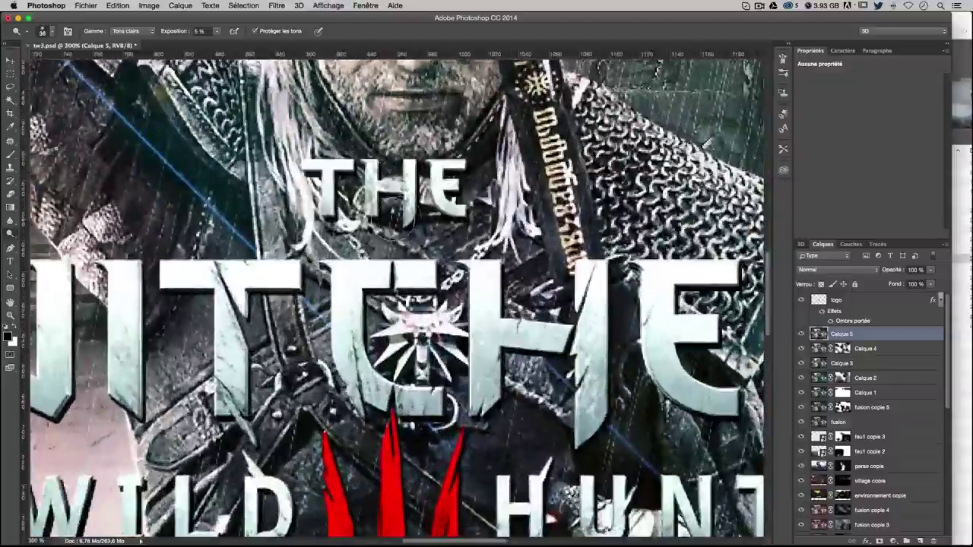
pyautogui.scroll(1, 396, 297)
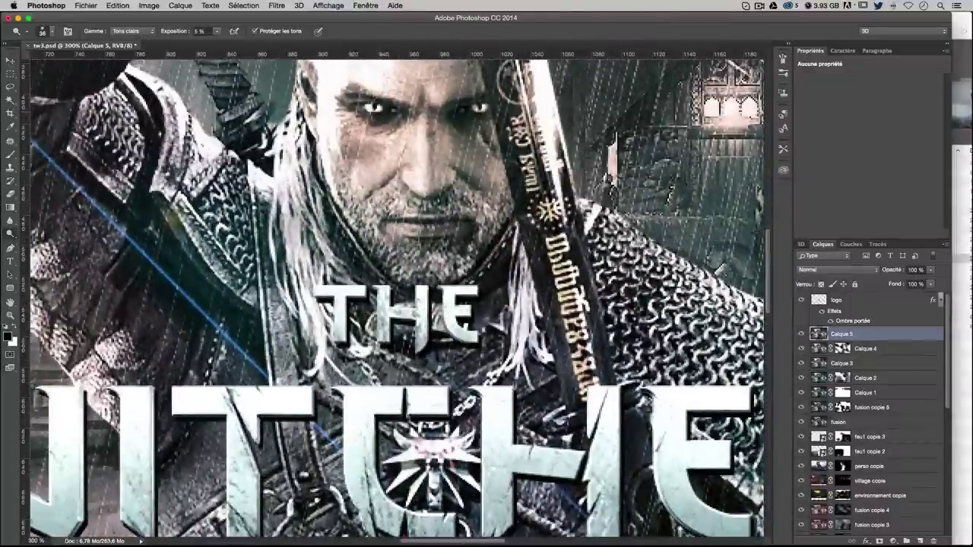
pyautogui.scroll(-1, 484, 114)
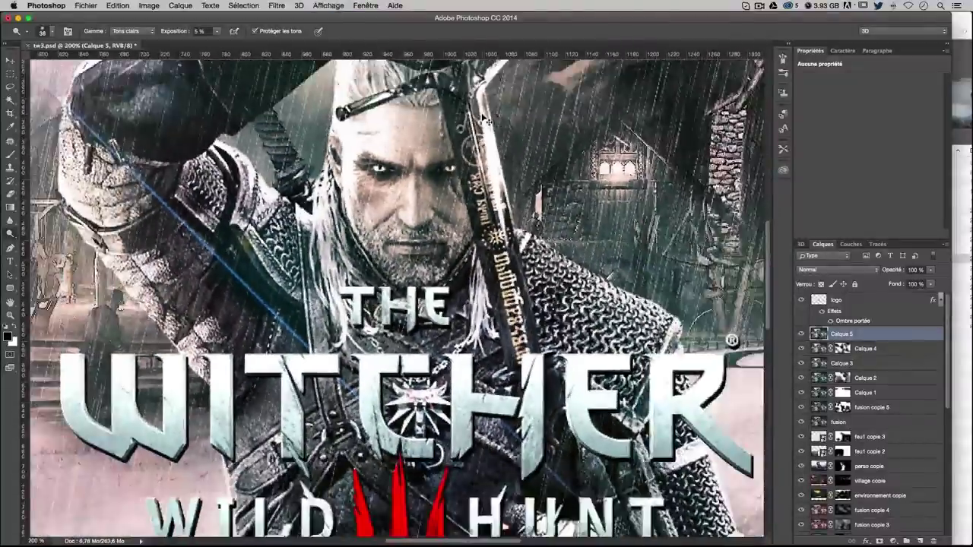
pyautogui.scroll(-1, 484, 114)
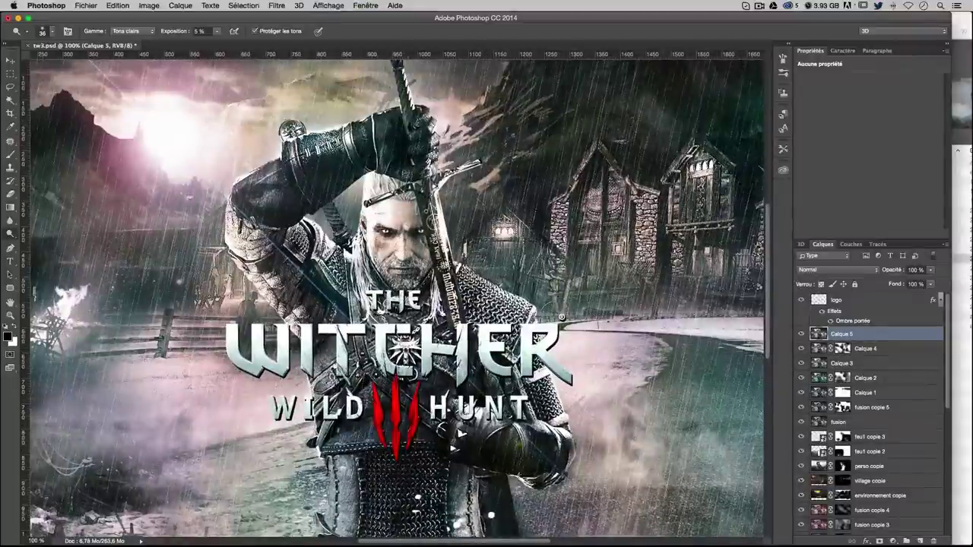
pyautogui.scroll(-1, 459, 433)
pyautogui.hotkey('ctrl', '-')
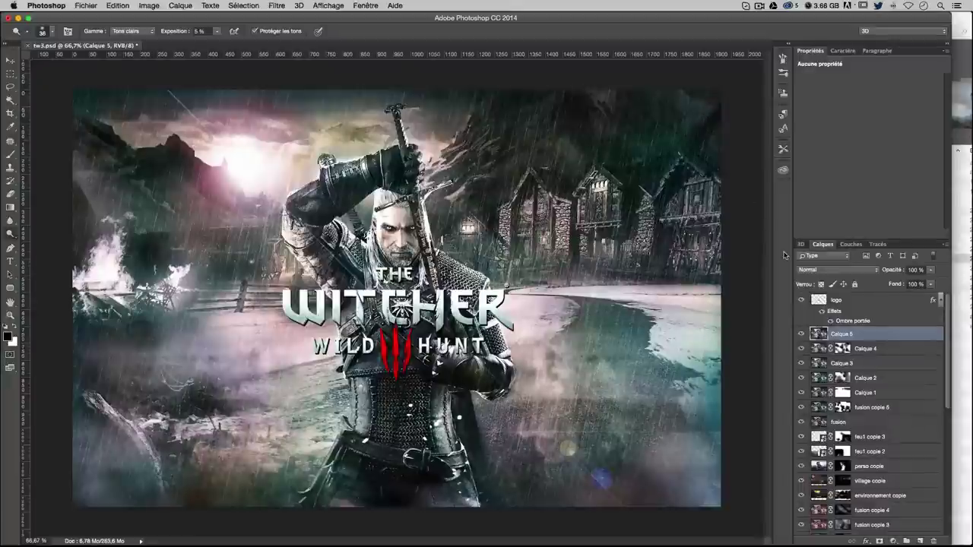
# Stamp visible into Calque 6 and set a Lens Correction vignette of about -21, midpoint 40
pyautogui.hotkey('ctrl', 'alt', 'shift', 'e')
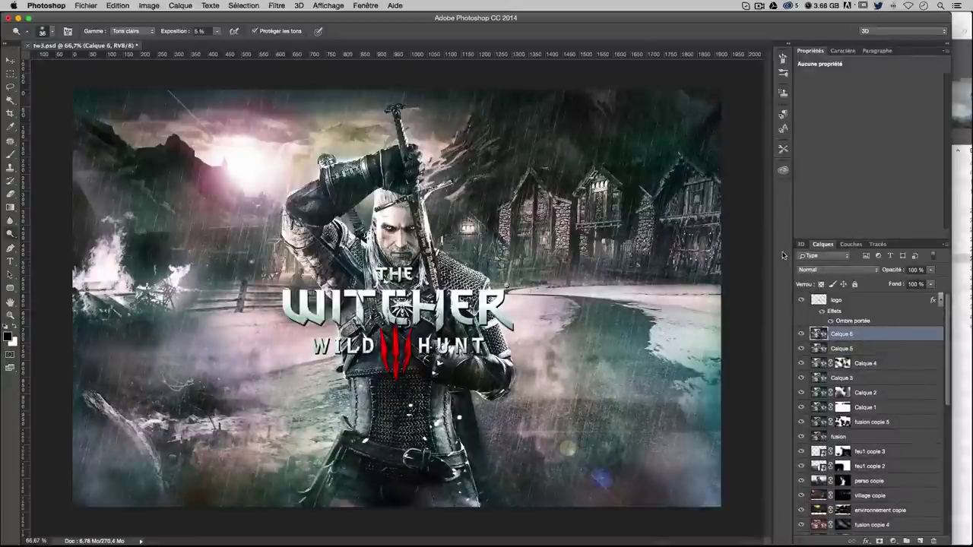
pyautogui.click(279, 6)
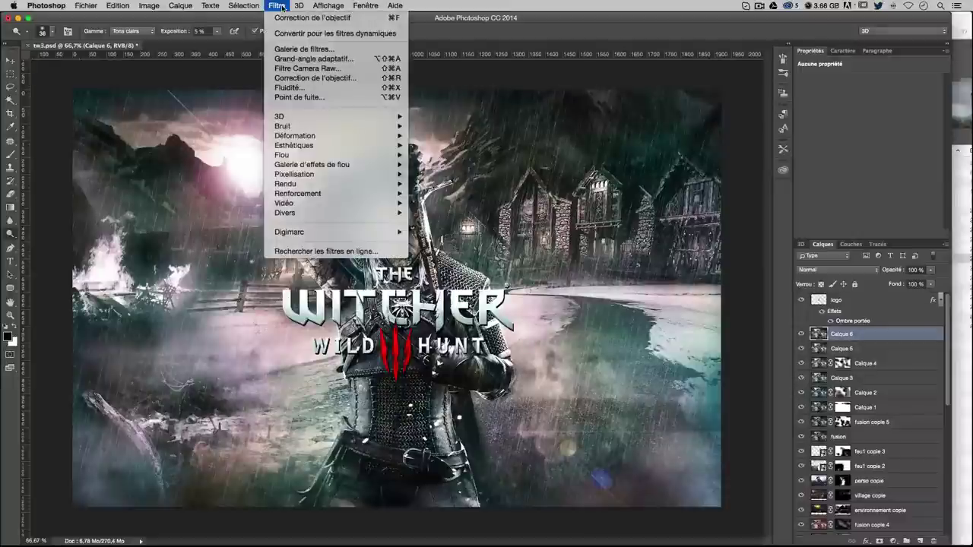
pyautogui.click(301, 79)
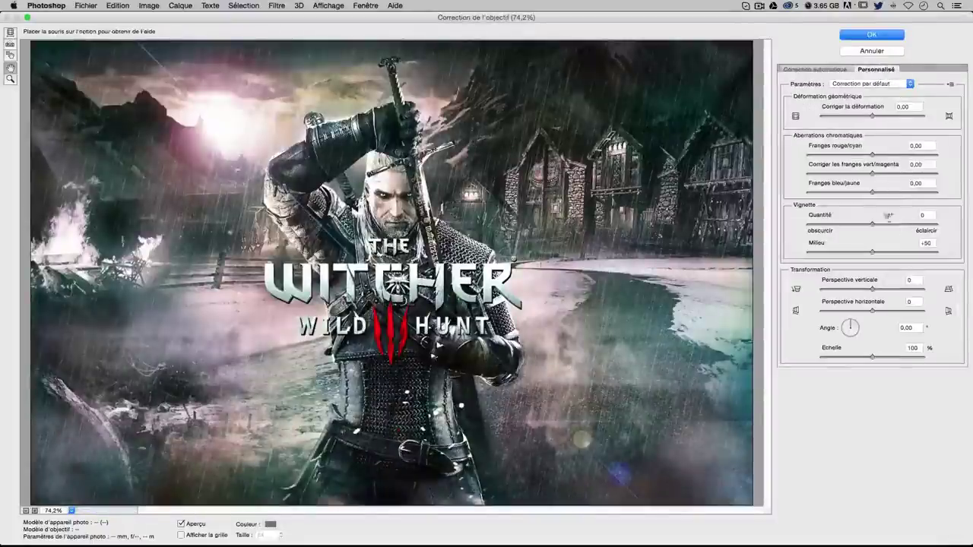
pyautogui.moveTo(857, 225); pyautogui.dragTo(854, 253)
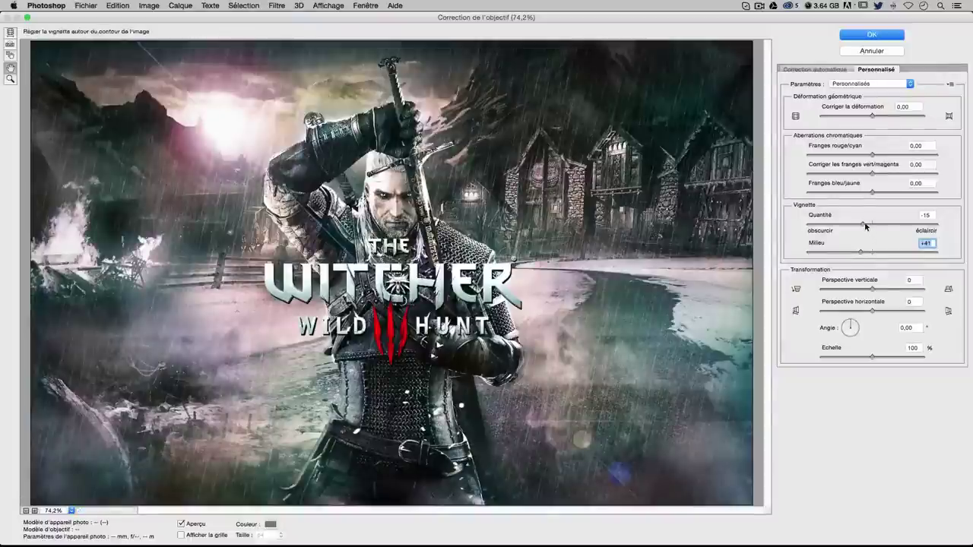
pyautogui.moveTo(862, 225); pyautogui.dragTo(859, 225)
pyautogui.press('Tab')
pyautogui.press('Down')
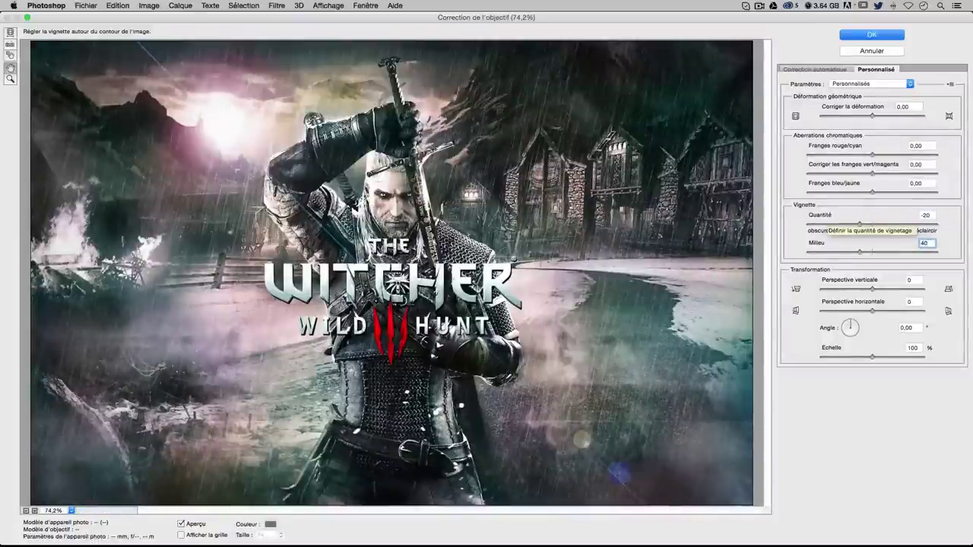
pyautogui.press('Tab')
# Apply the Lens Correction vignette, compare before and after, then reapply it twice
pyautogui.click(872, 34)
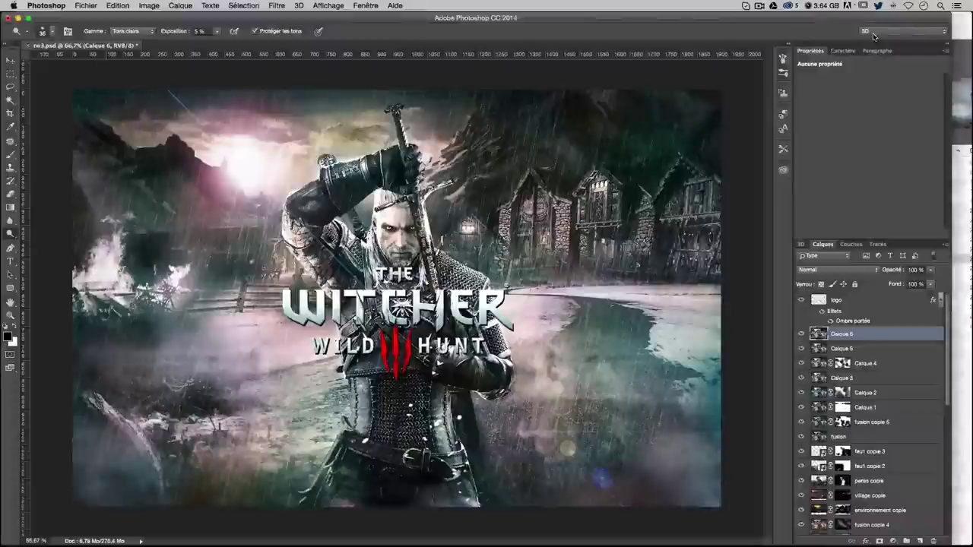
pyautogui.hotkey('ctrl', 'z')
pyautogui.hotkey('ctrl', 'z')
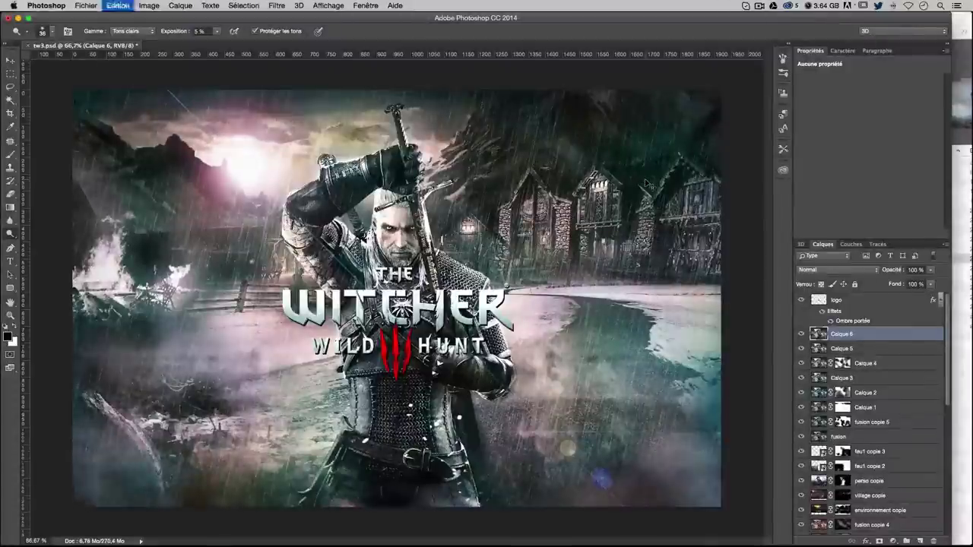
pyautogui.hotkey('ctrl', 'z')
pyautogui.hotkey('ctrl', 'z')
pyautogui.hotkey('ctrl', 'z')
pyautogui.hotkey('ctrl', 'z')
pyautogui.hotkey('ctrl', 'z')
pyautogui.hotkey('ctrl', 'z')
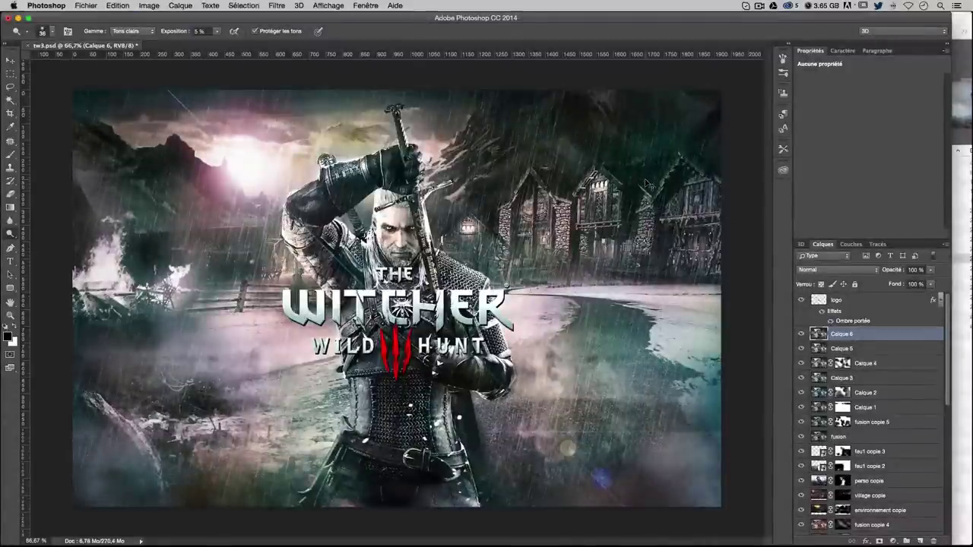
pyautogui.hotkey('ctrl', 'z')
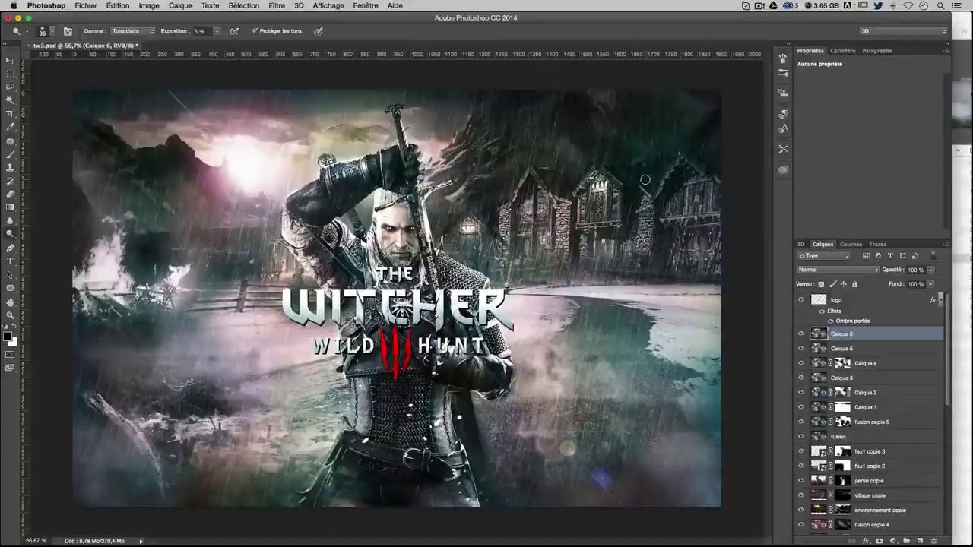
pyautogui.hotkey('ctrl', 'f')
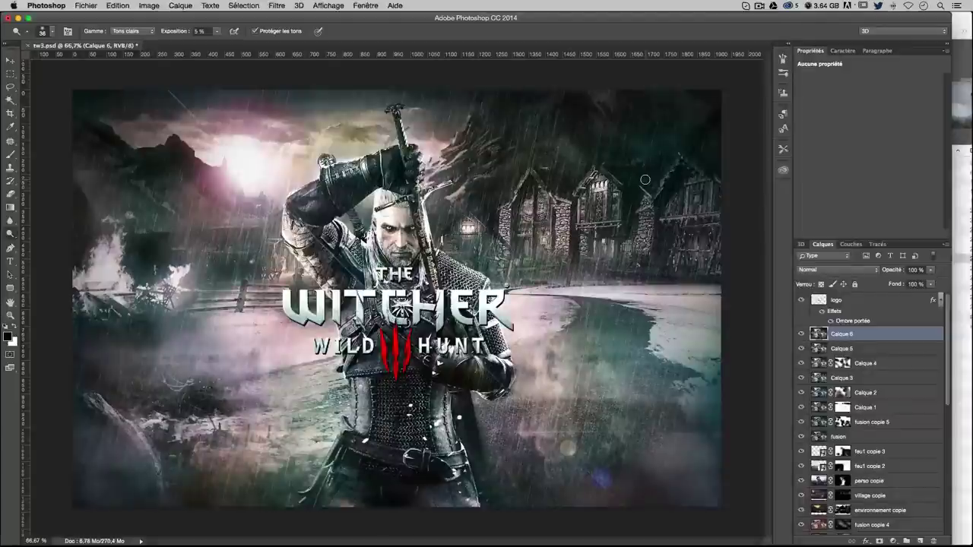
pyautogui.hotkey('ctrl', 'f')
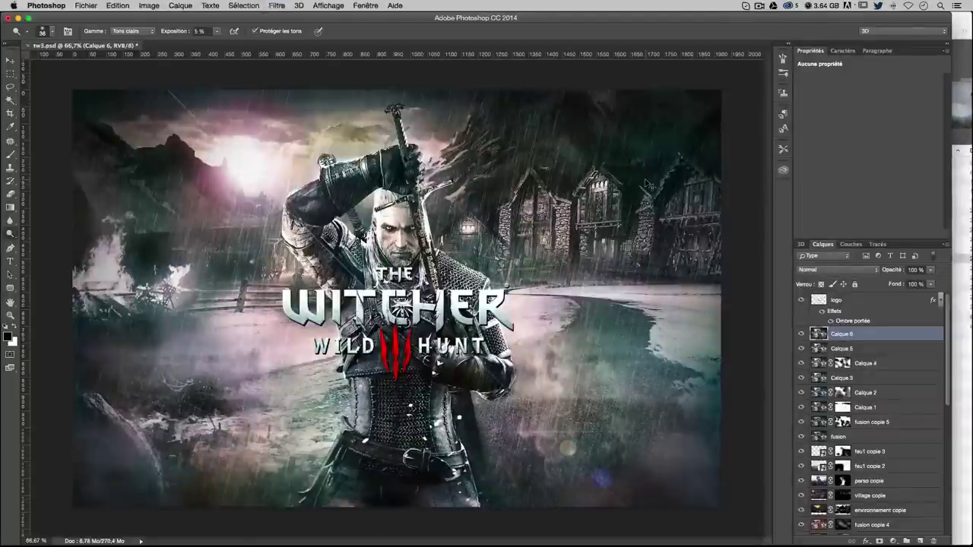